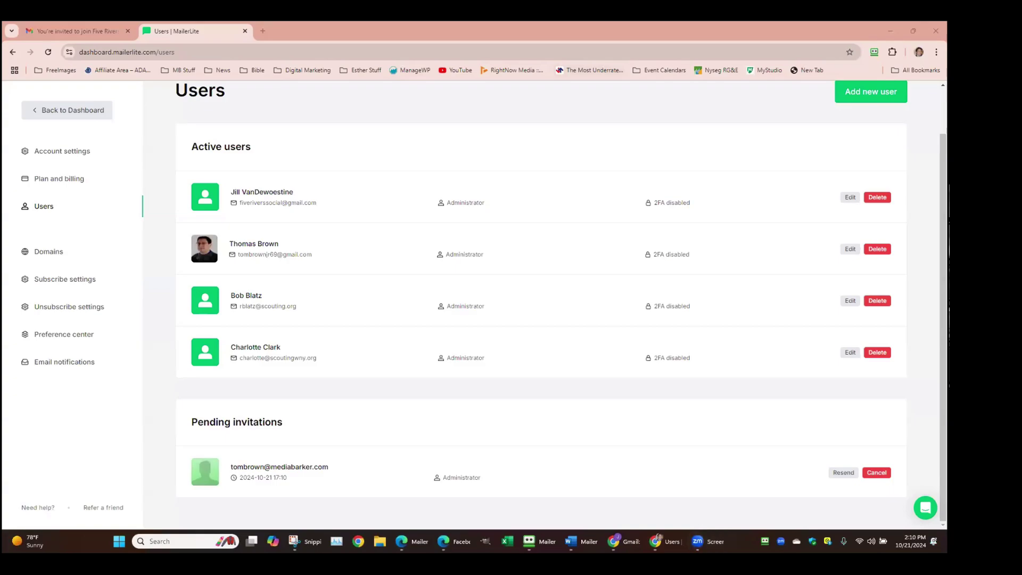
Leave user settings for the dashboard showing DCAD 2024 and 2,069 active subscribers
scroll(359, 182, up, 1)
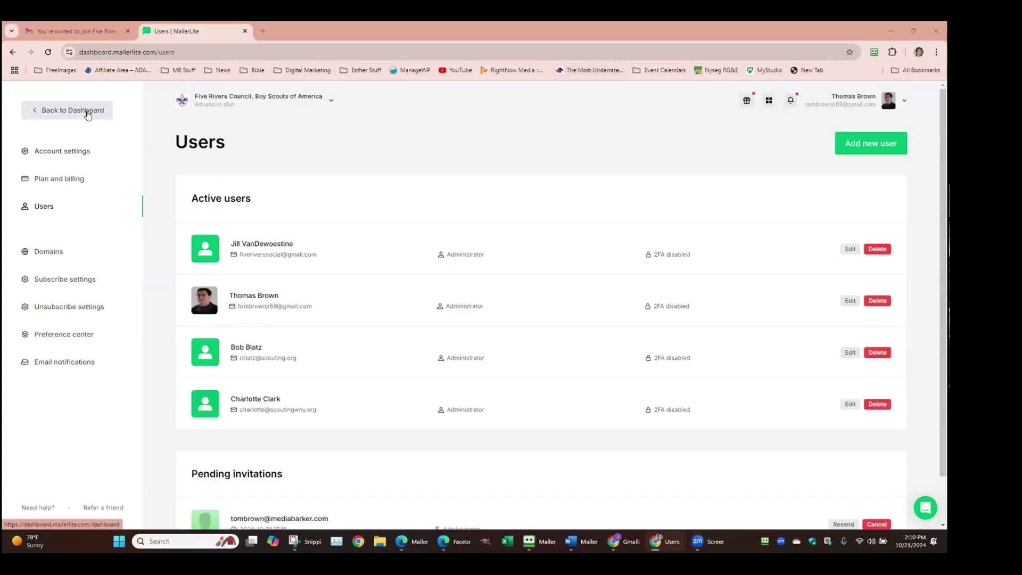
click(58, 109)
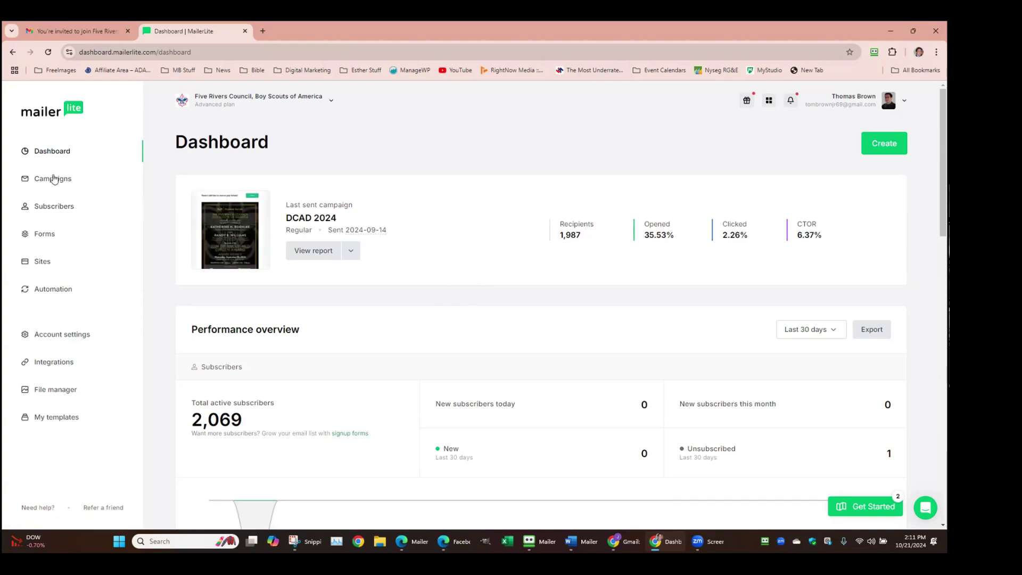
Open Campaigns and scroll through the 11 sent campaigns, then back up to DCAD 2024
click(226, 197)
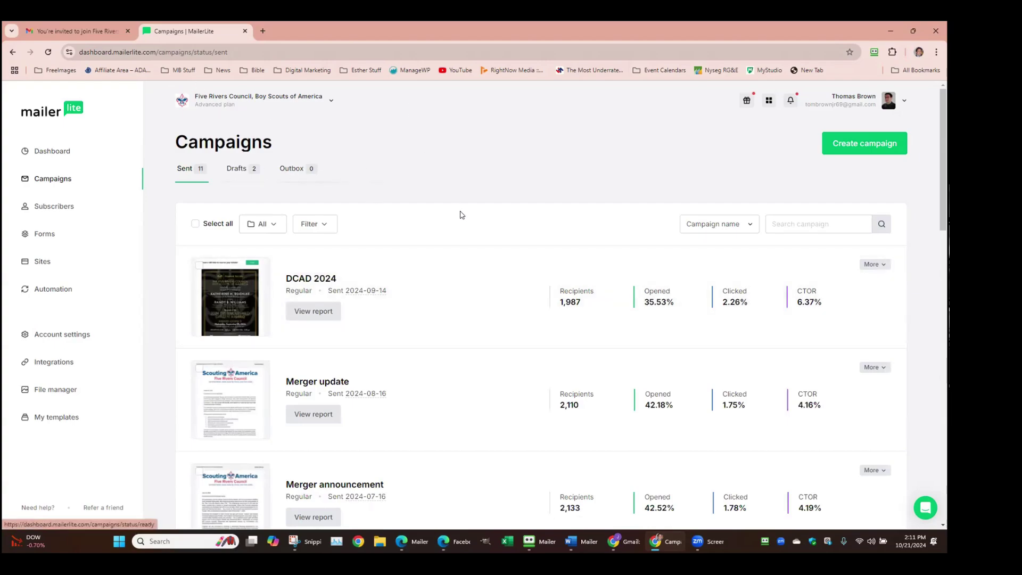
scroll(468, 263, down, 1)
scroll(384, 229, down, 6)
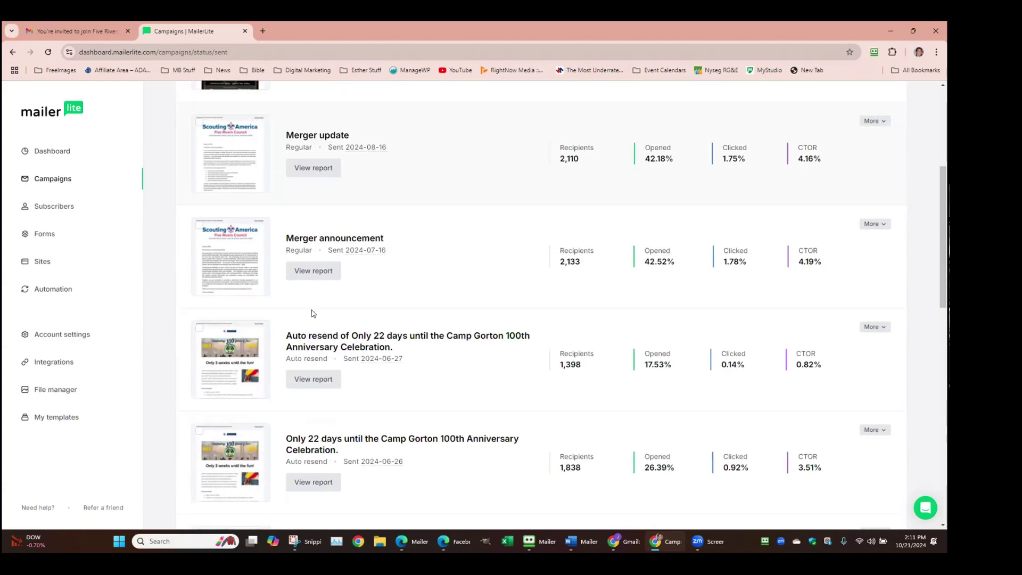
scroll(312, 310, down, 1)
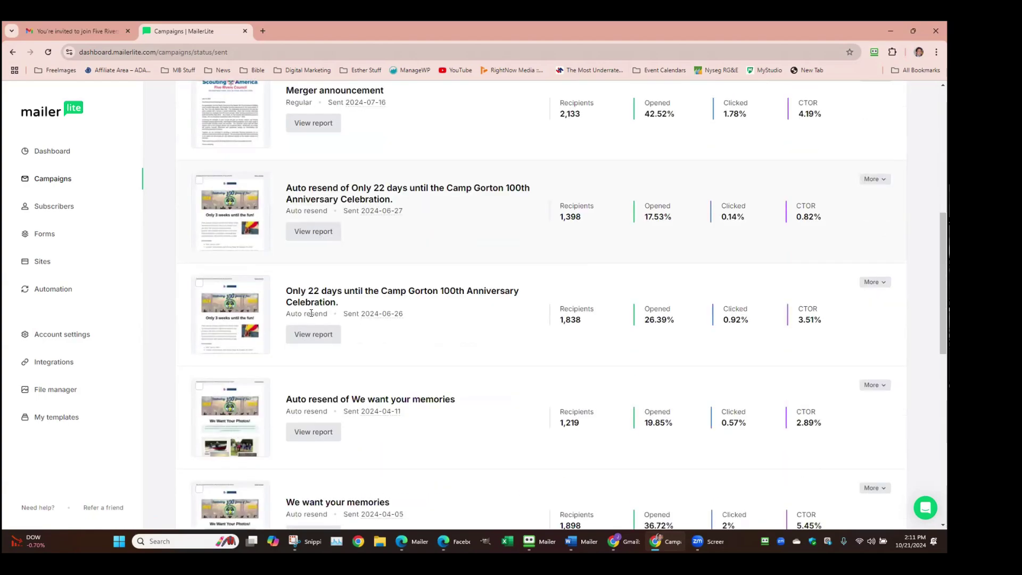
scroll(312, 314, down, 4)
scroll(263, 353, down, 5)
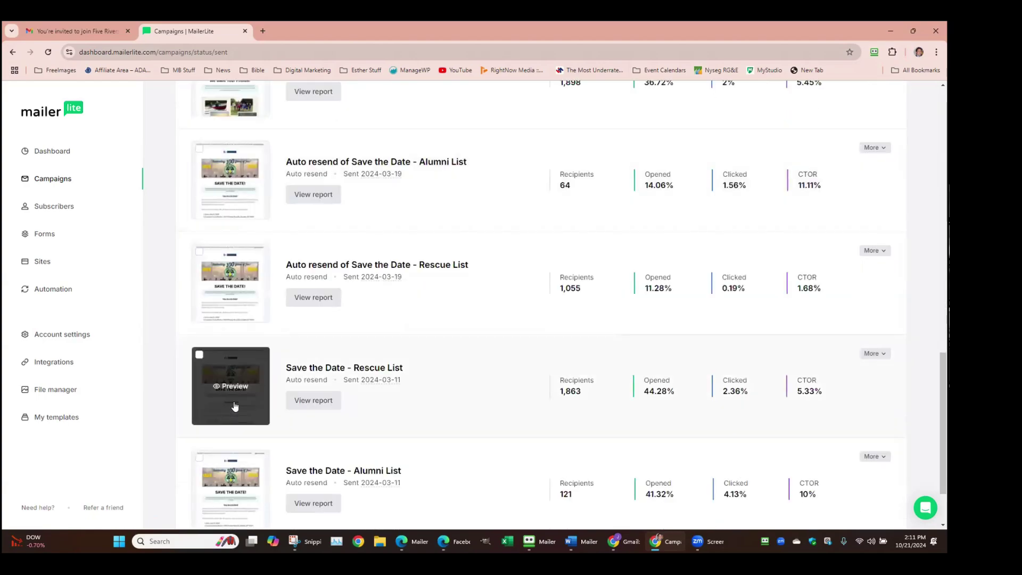
scroll(235, 406, down, 1)
scroll(382, 262, up, 17)
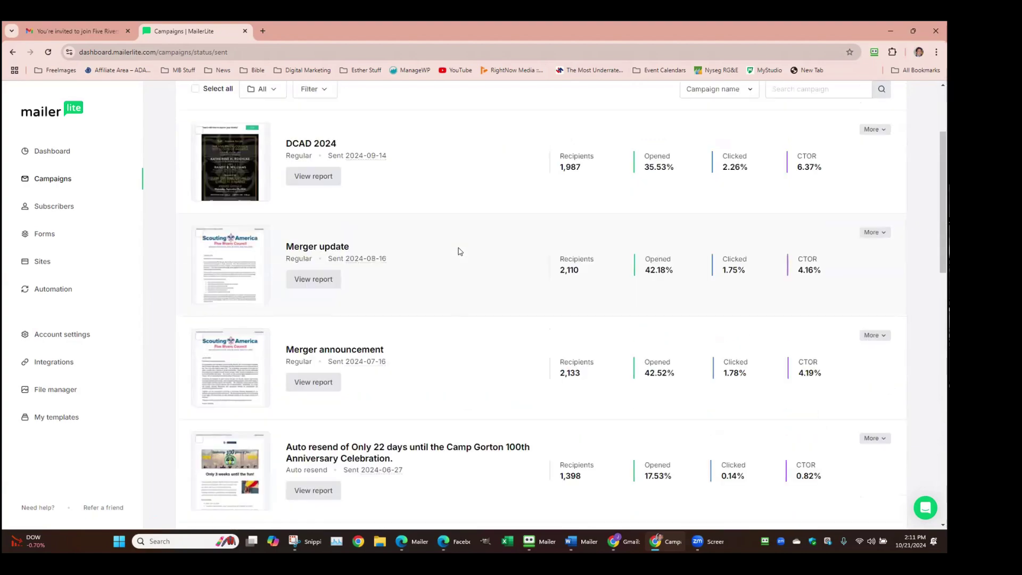
scroll(460, 252, up, 3)
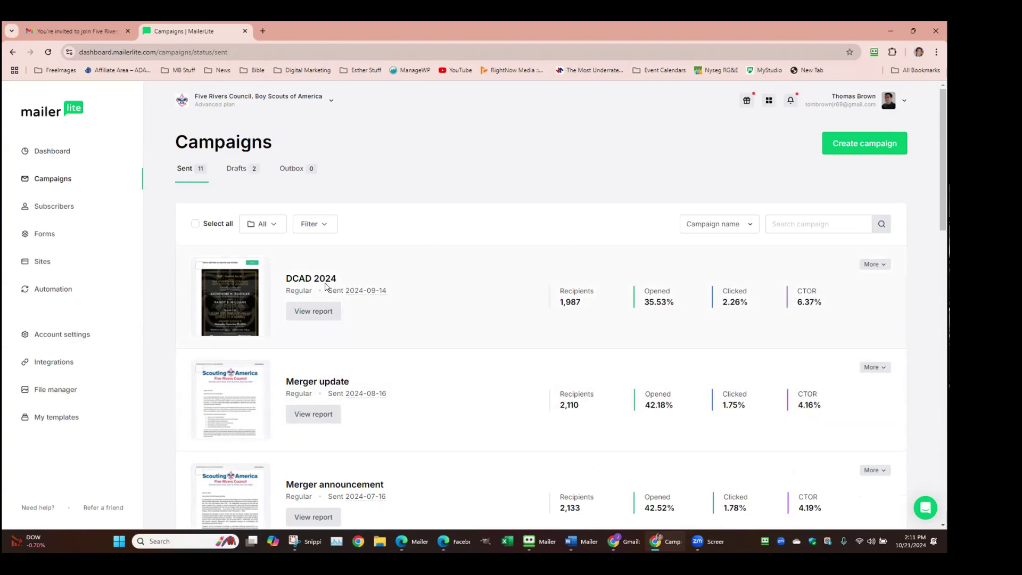
Look over the DCAD 2024 campaign report, then go to the Subscribers list of 2,069 active subscribers
click(314, 312)
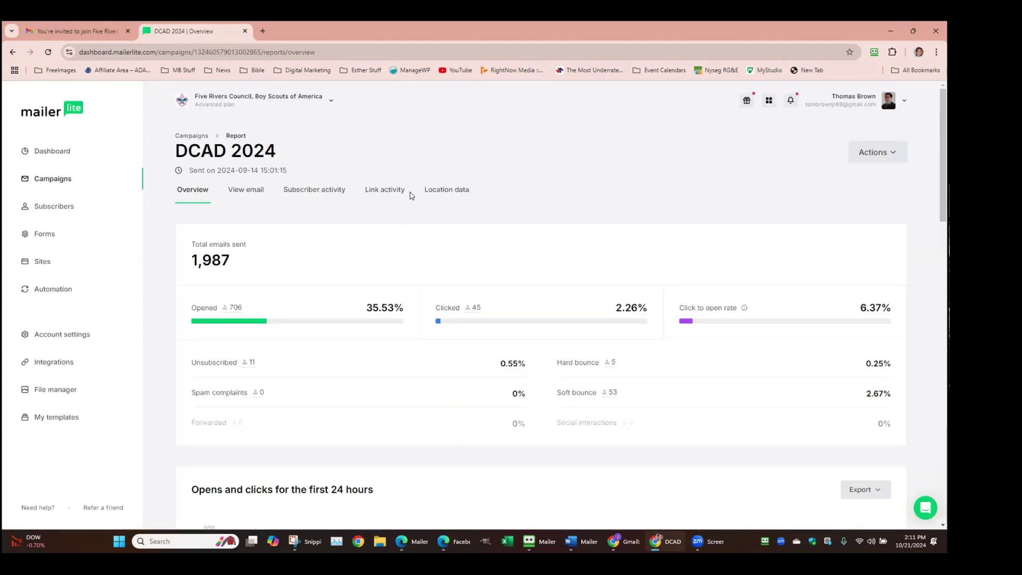
scroll(410, 195, down, 2)
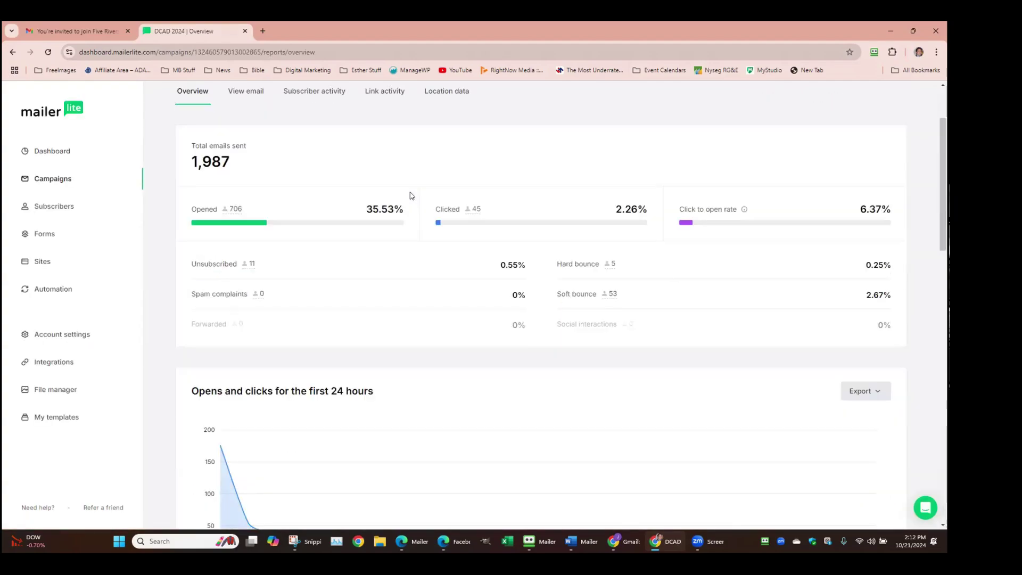
click(54, 206)
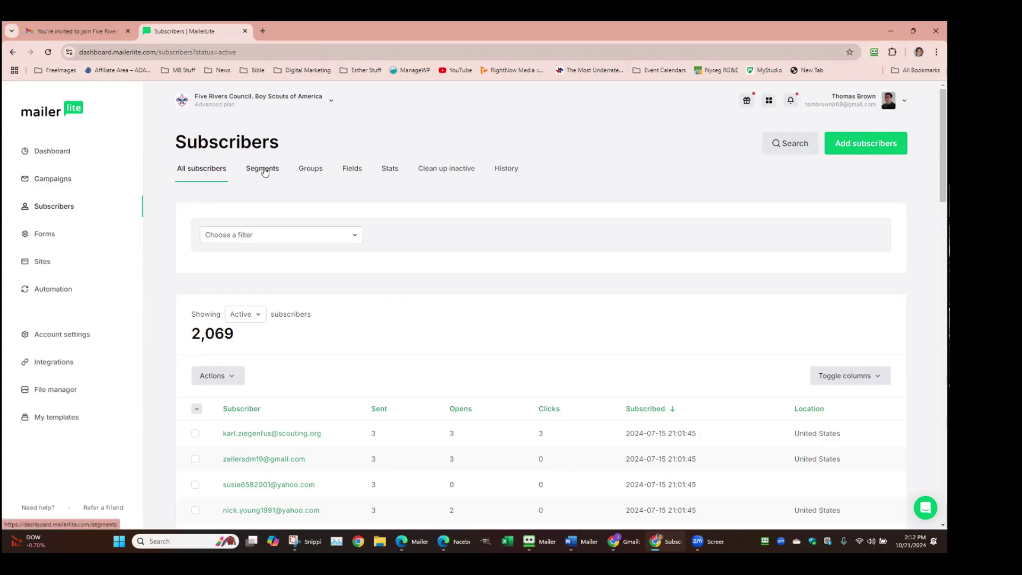
Show the Groups tab: Scoutbook import 07-2024, CTCT Rescue March 2024 and Camp Gorton Alumni Import
click(305, 169)
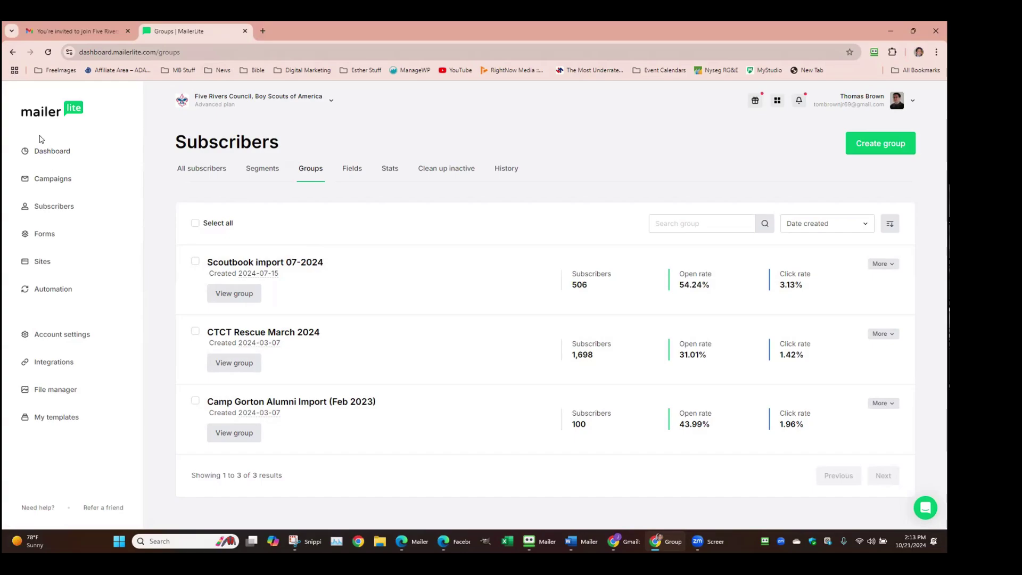
Return to the Dashboard and scroll through the Performance overview chart
click(46, 153)
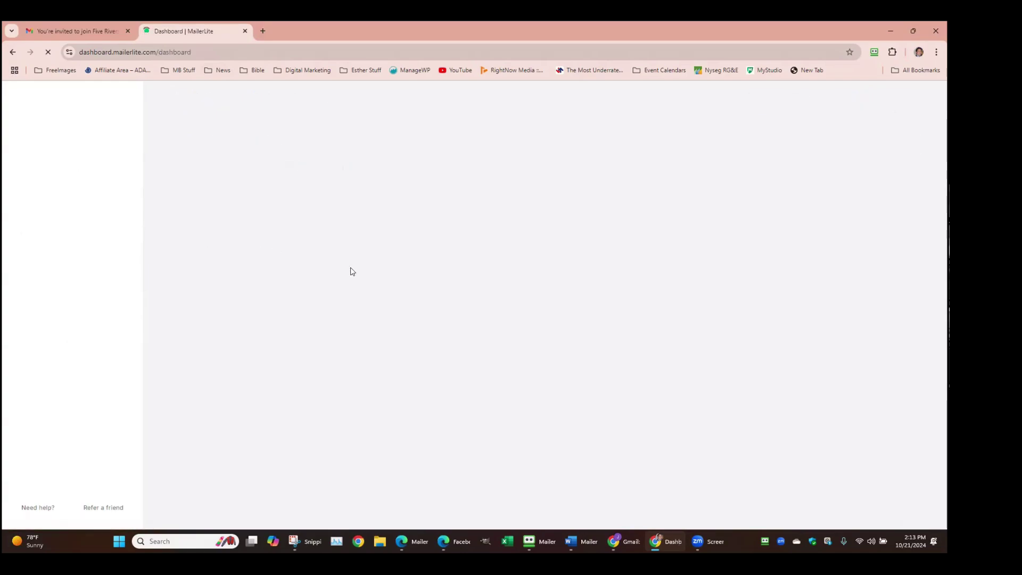
scroll(406, 288, down, 2)
scroll(406, 287, down, 1)
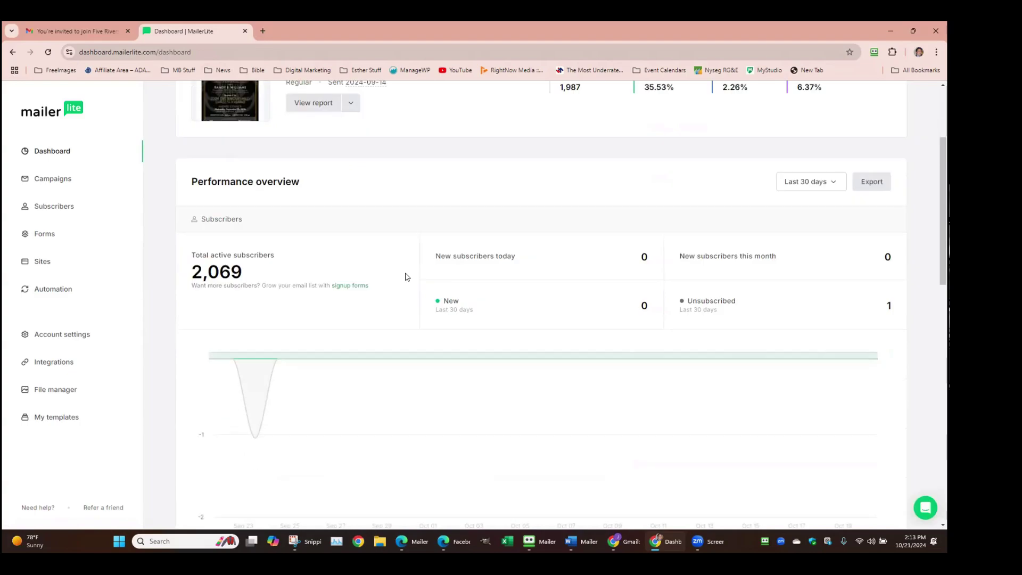
scroll(409, 255, down, 2)
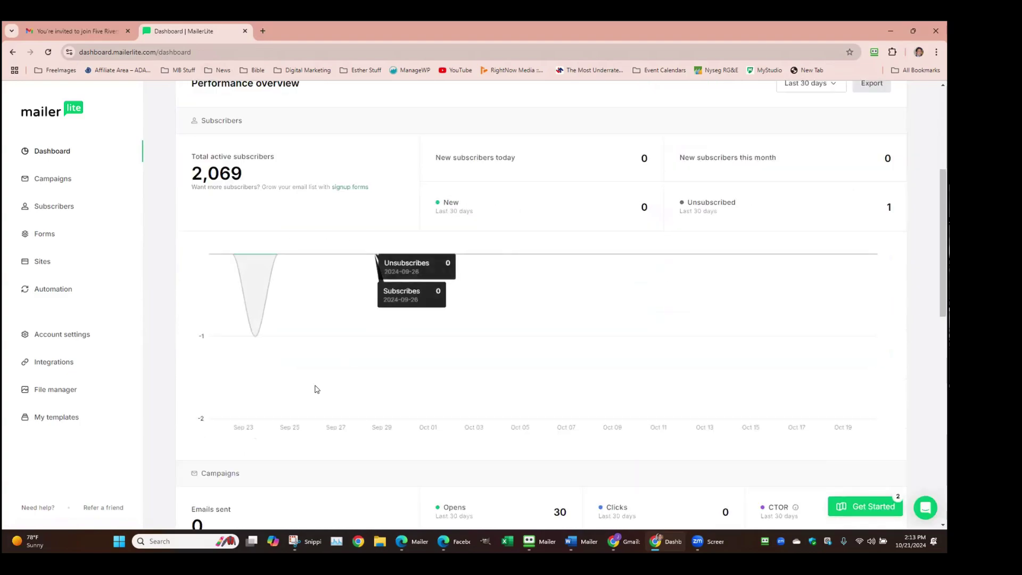
mouse_move(263, 282)
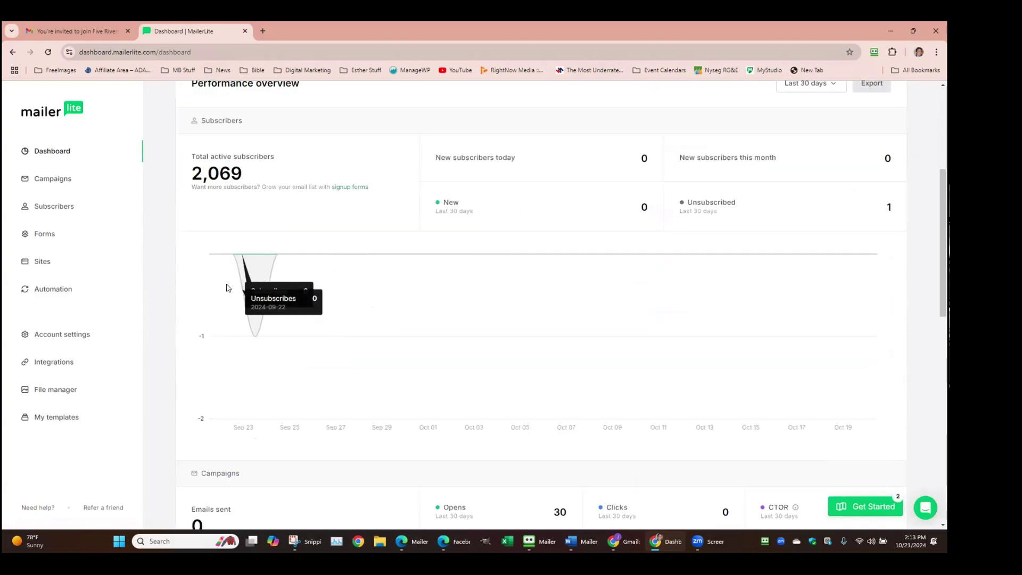
scroll(708, 231, down, 3)
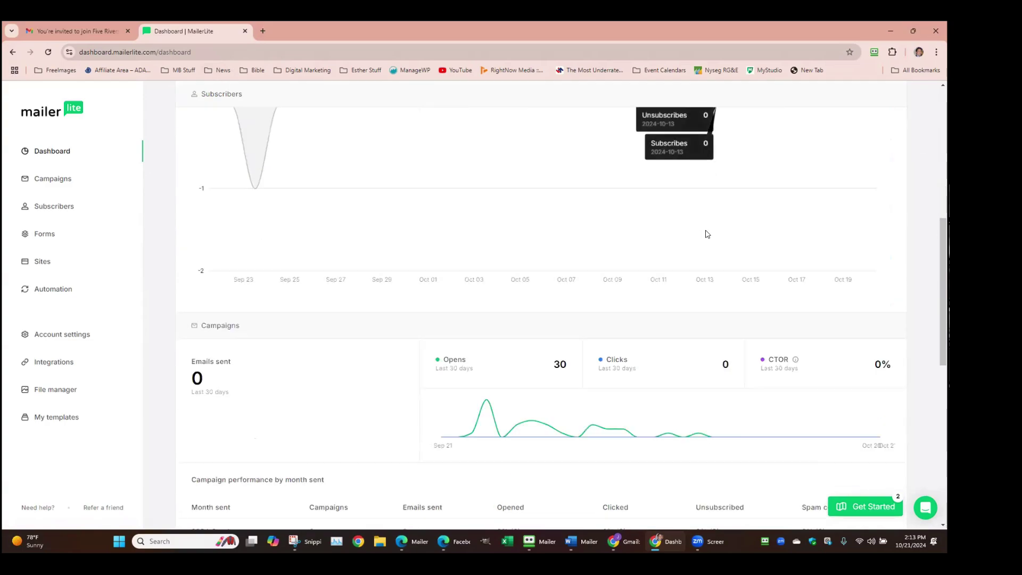
scroll(714, 213, up, 7)
scroll(801, 328, down, 1)
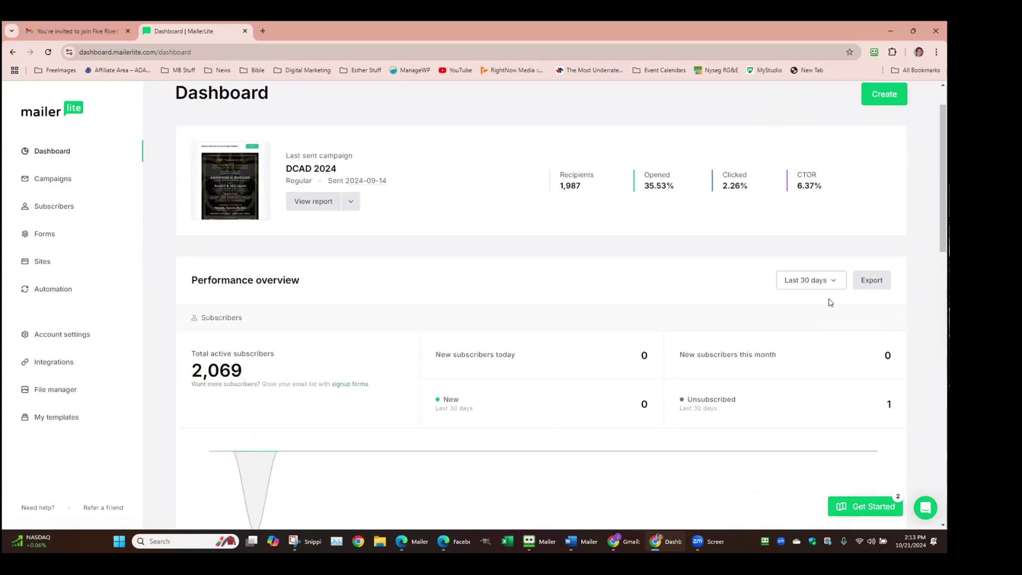
Set the dashboard reporting period to This year and scroll down to the monthly campaign table
click(835, 281)
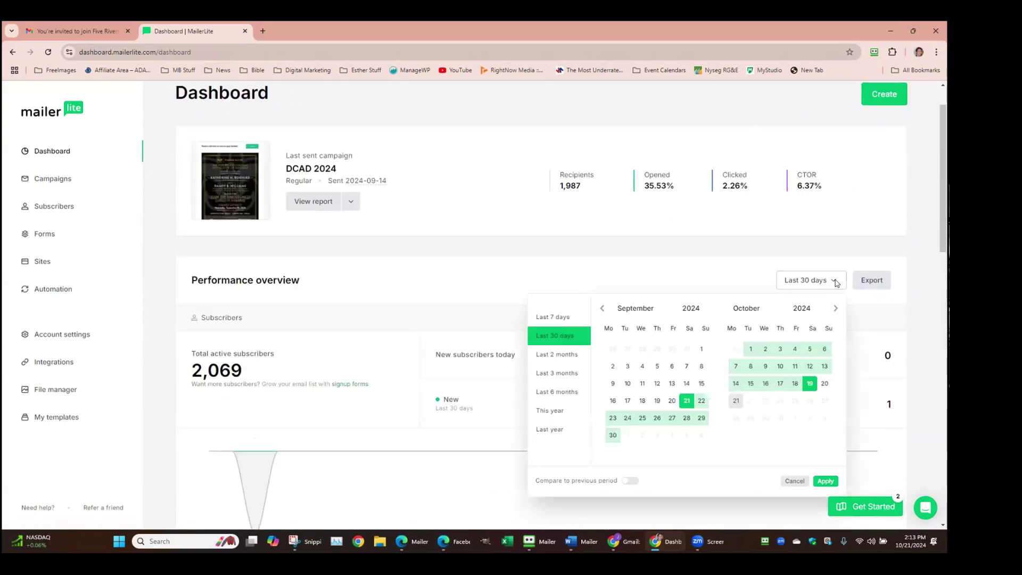
click(555, 411)
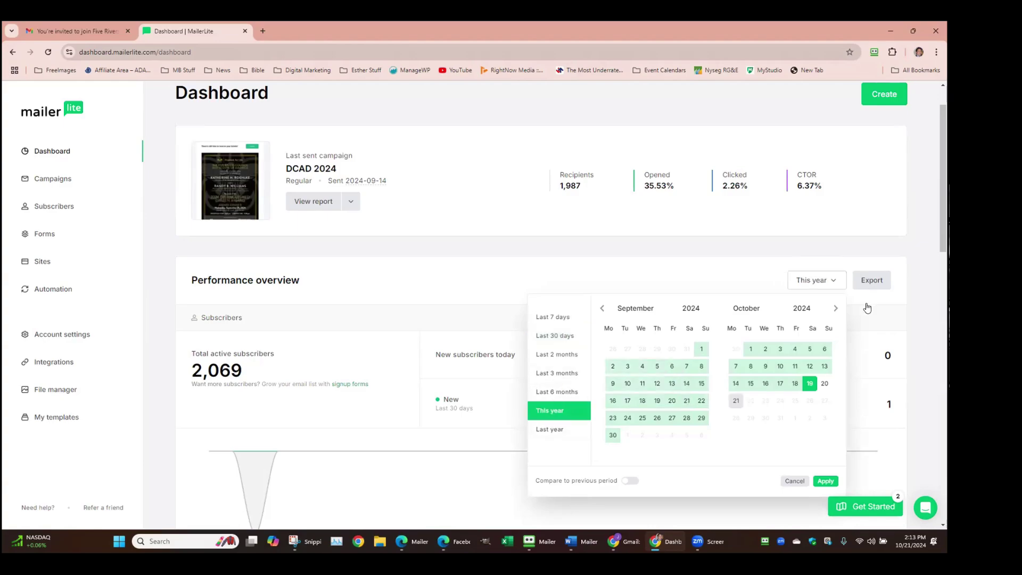
click(825, 481)
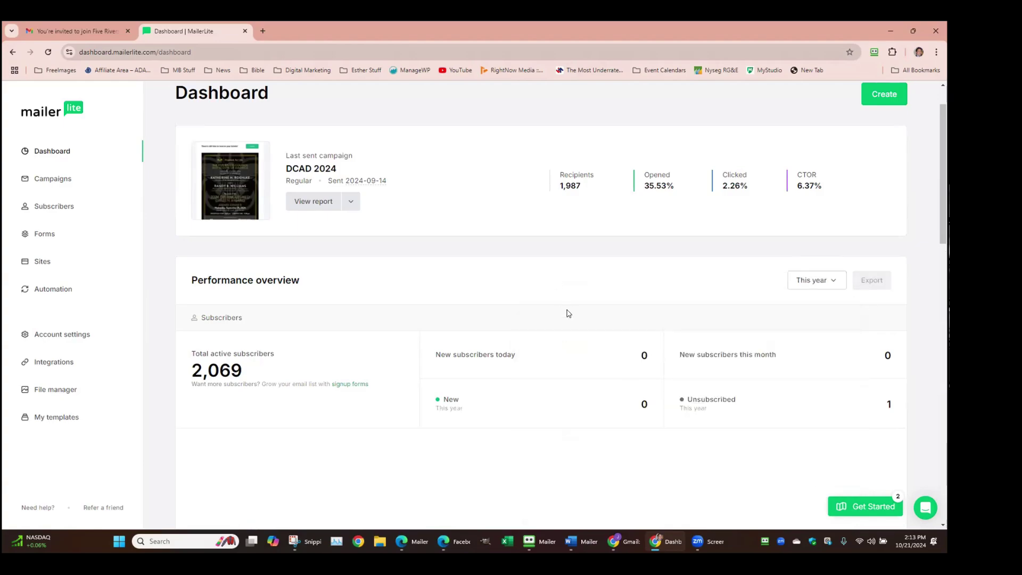
scroll(481, 329, down, 5)
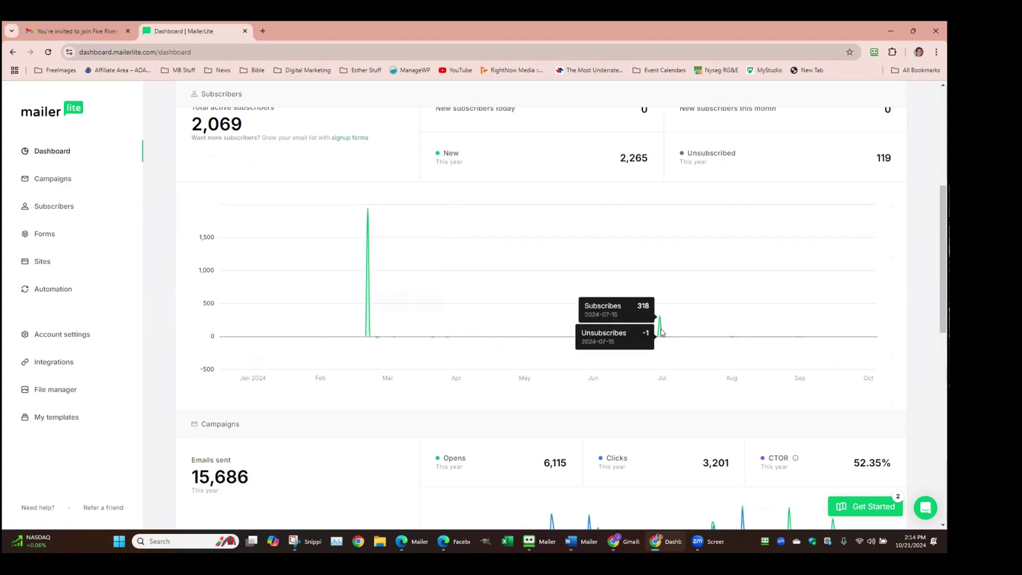
scroll(664, 331, down, 6)
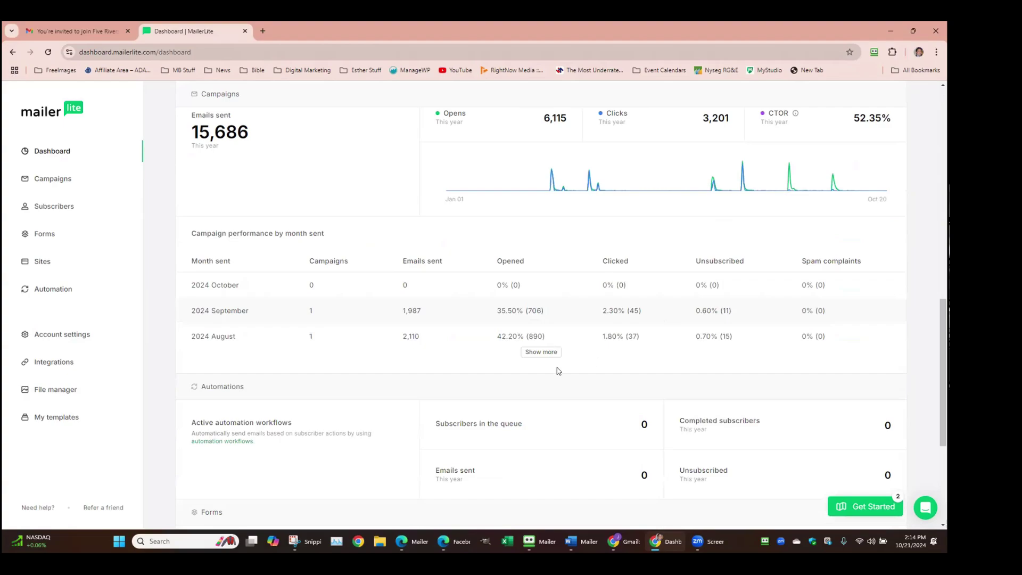
click(551, 352)
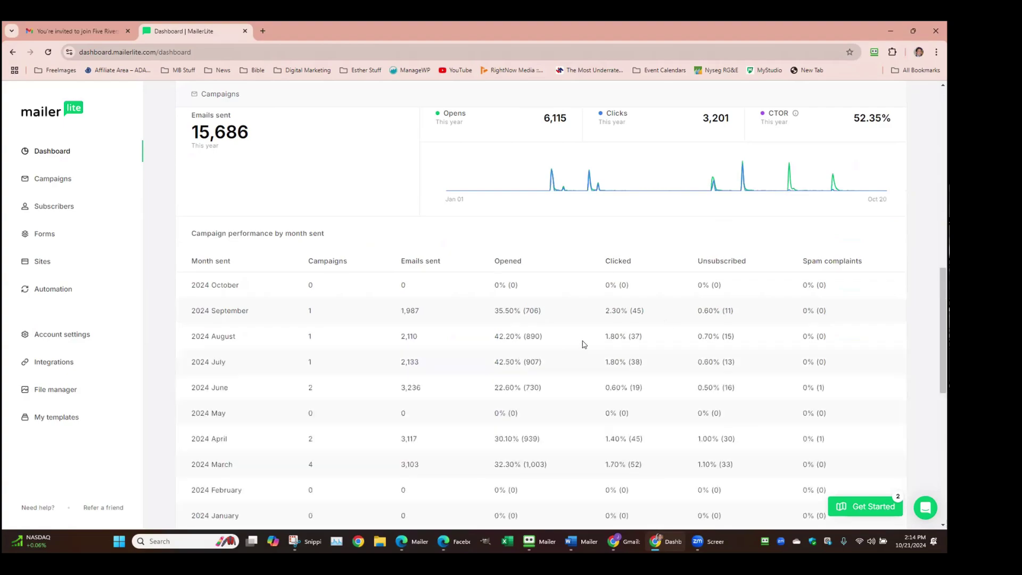
scroll(694, 326, up, 1)
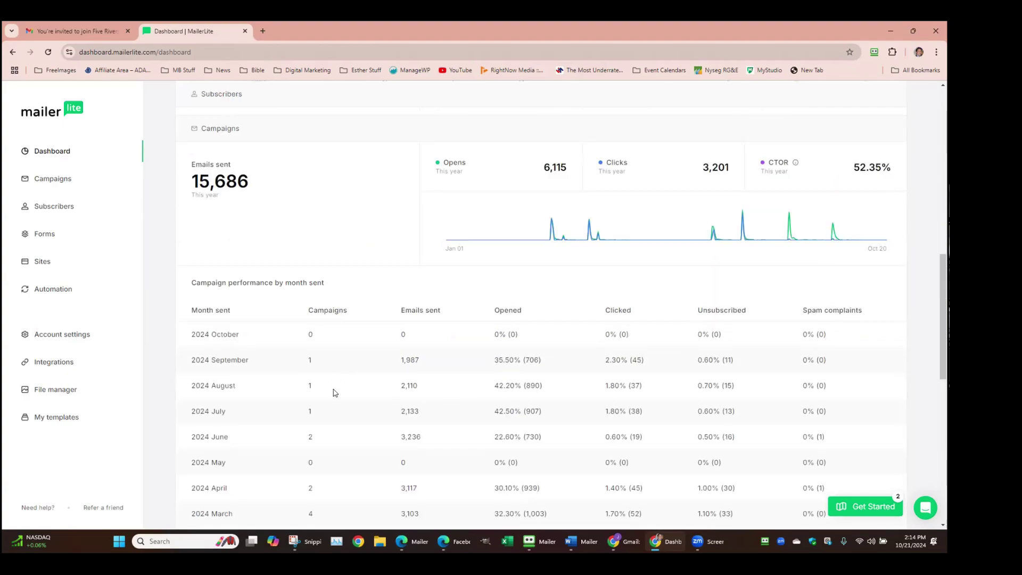
scroll(329, 373, down, 1)
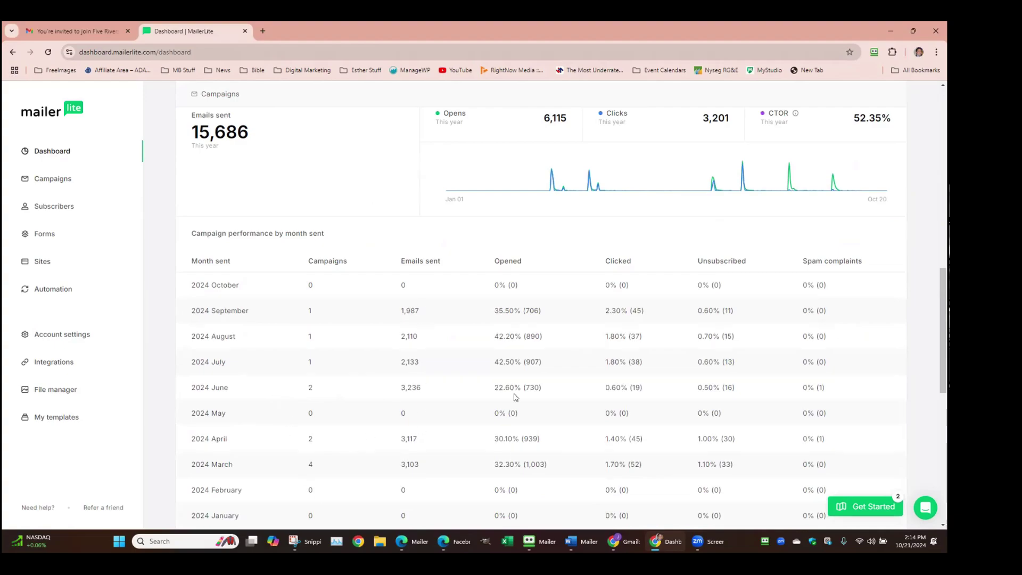
scroll(794, 335, down, 1)
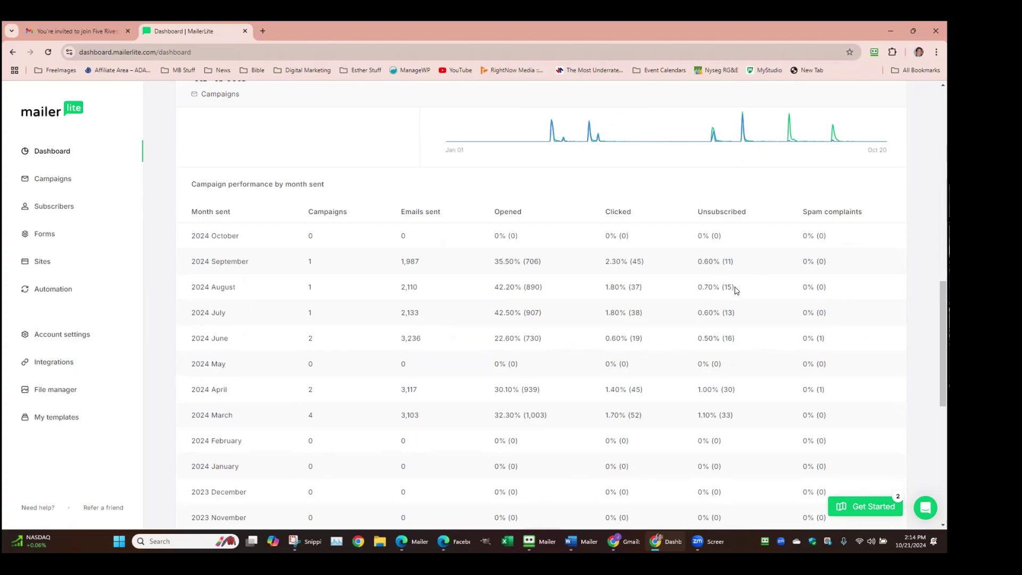
scroll(736, 290, down, 1)
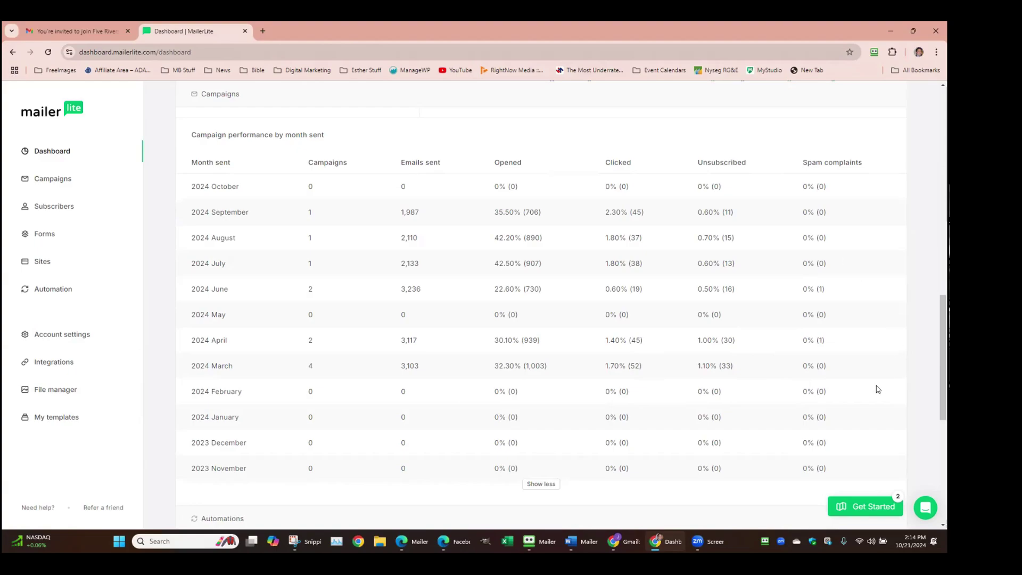
scroll(864, 343, down, 3)
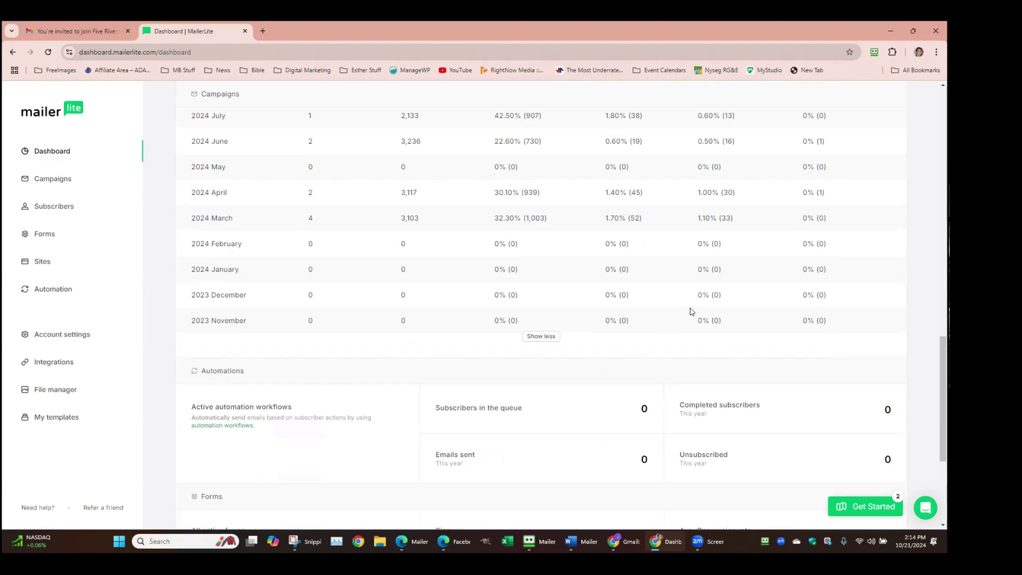
scroll(725, 288, up, 4)
scroll(758, 261, up, 2)
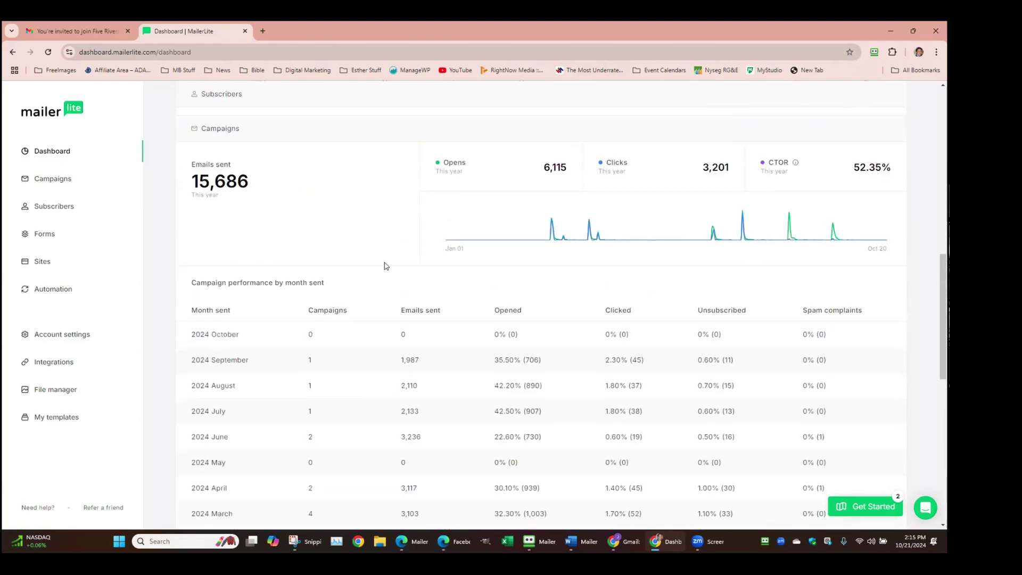
scroll(566, 298, up, 5)
scroll(540, 292, down, 13)
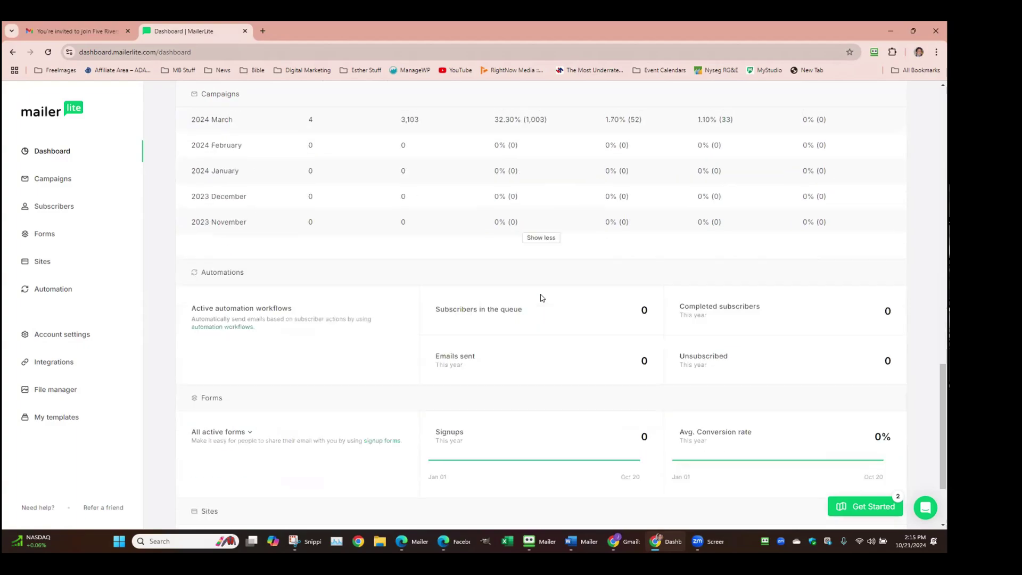
scroll(541, 297, down, 2)
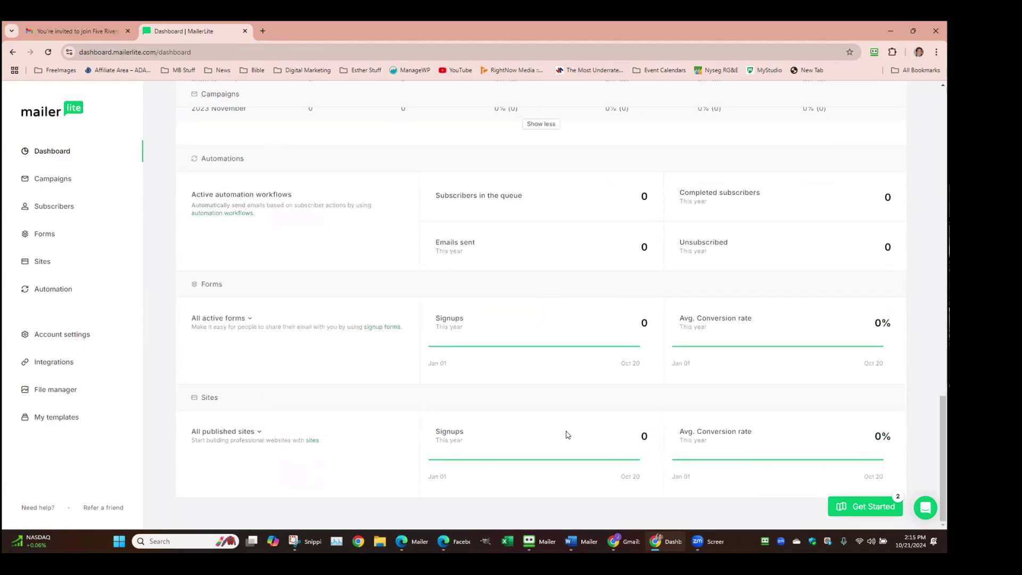
scroll(534, 279, up, 20)
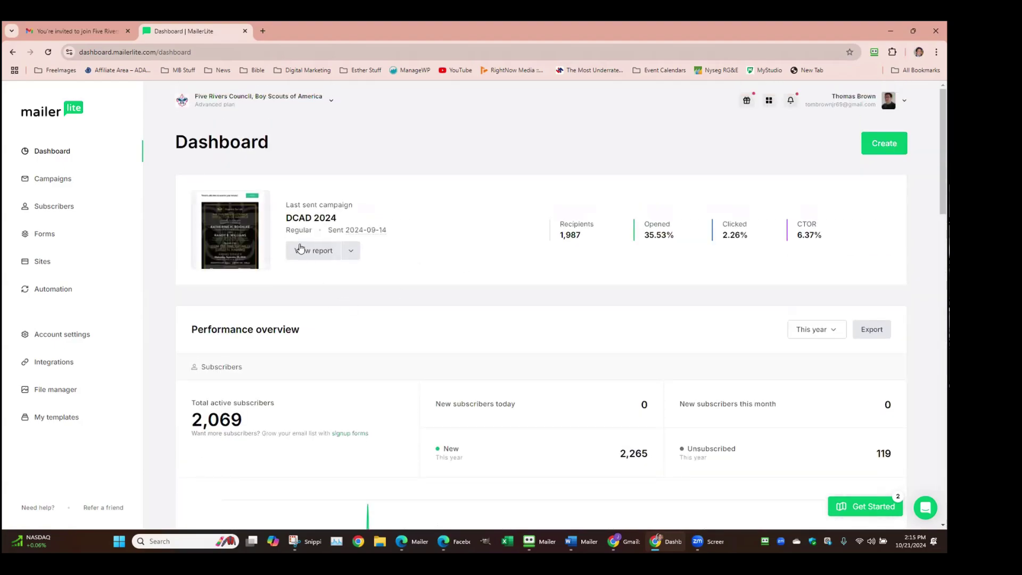
click(301, 250)
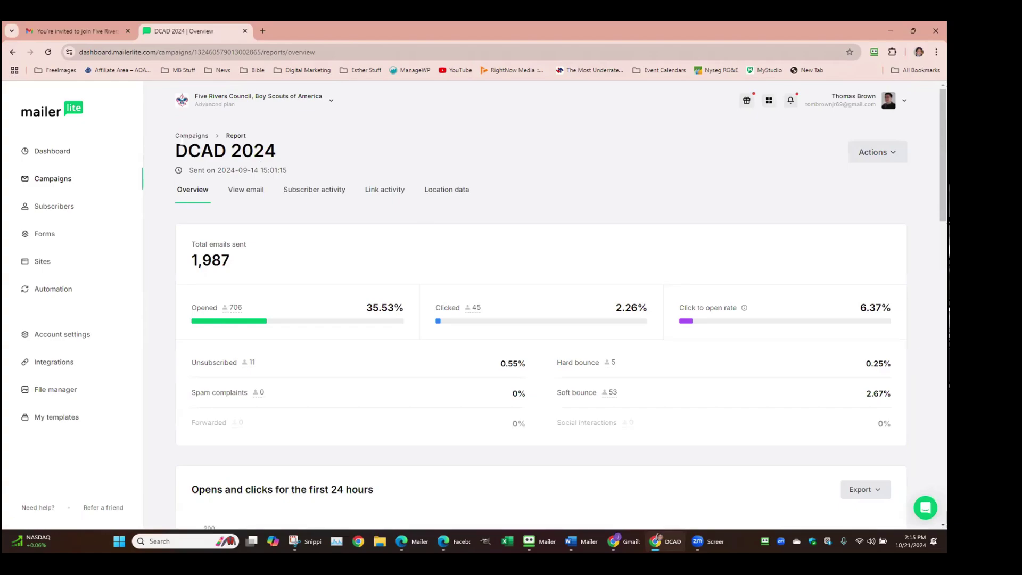
click(14, 52)
scroll(557, 310, down, 4)
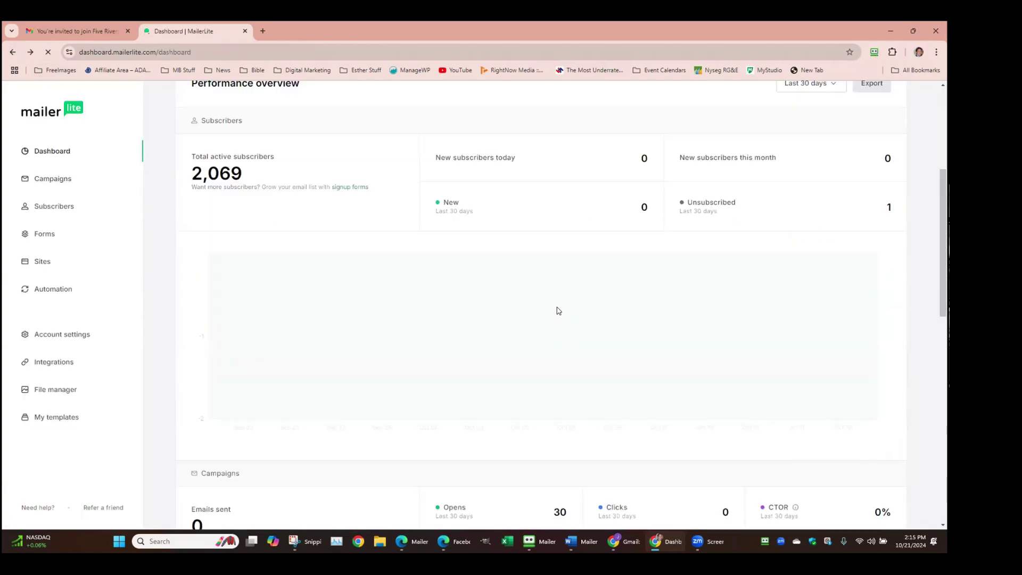
scroll(557, 311, down, 10)
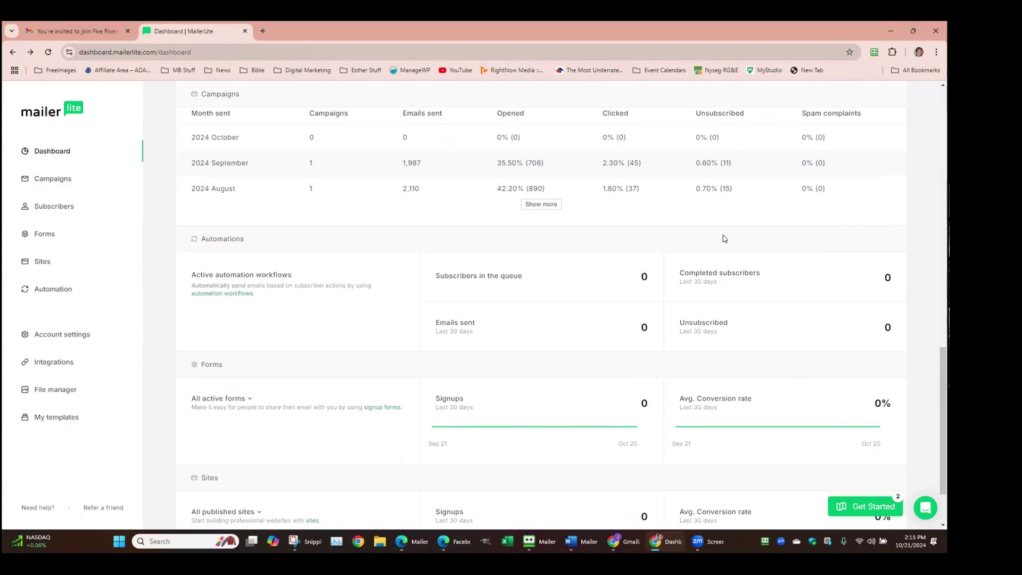
scroll(713, 239, up, 4)
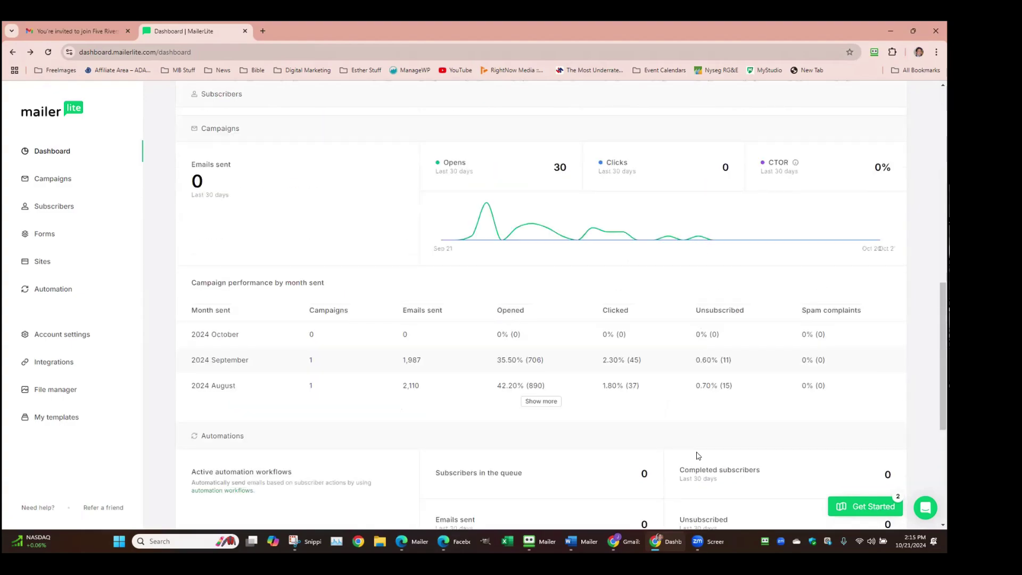
scroll(740, 421, down, 2)
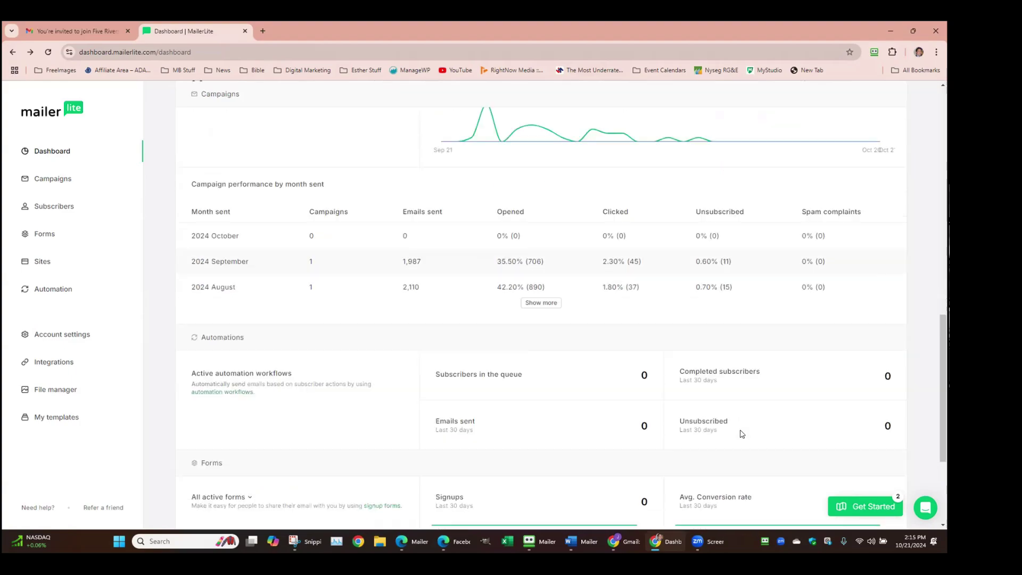
scroll(742, 434, down, 4)
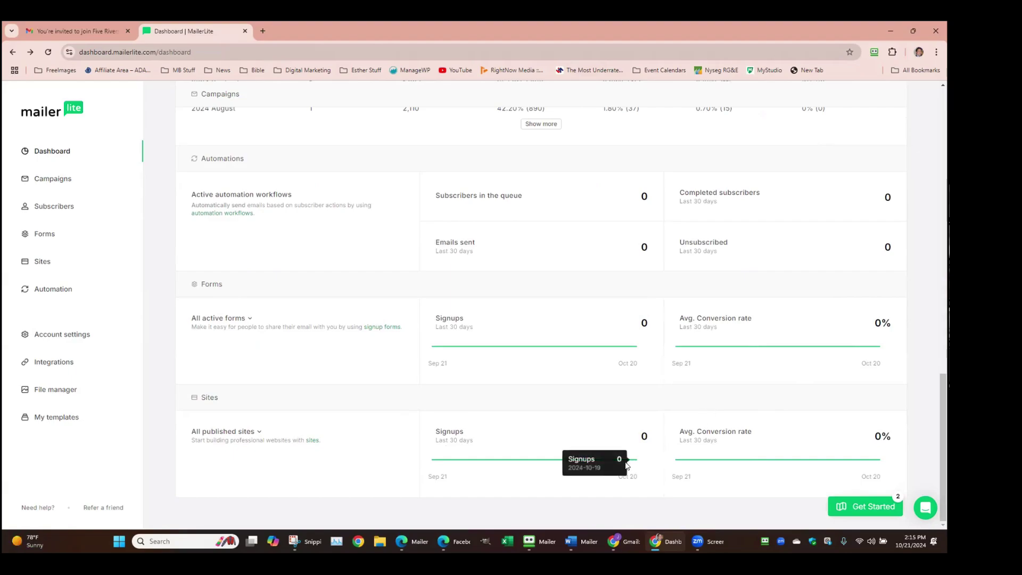
scroll(686, 399, up, 15)
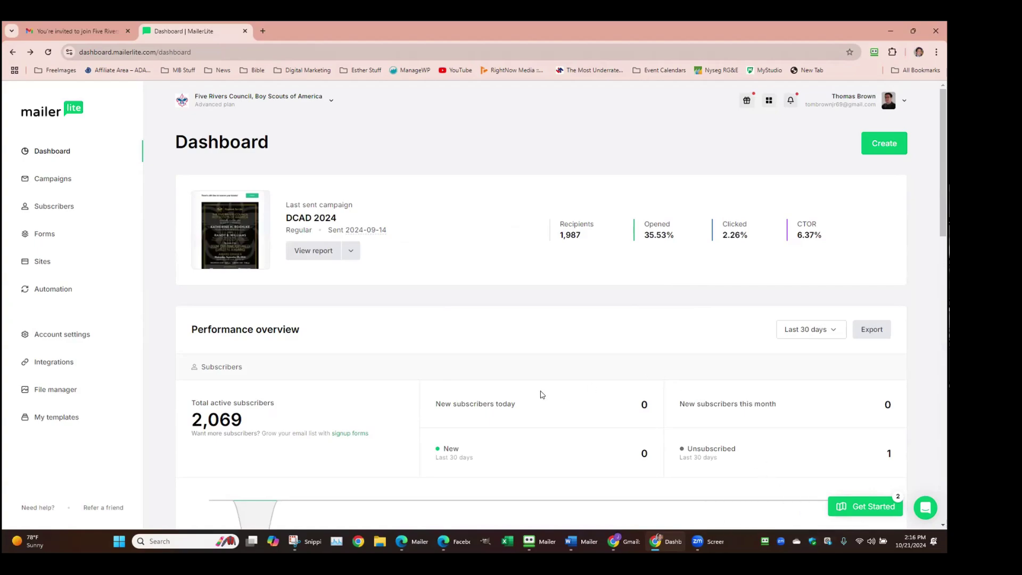
scroll(541, 394, down, 10)
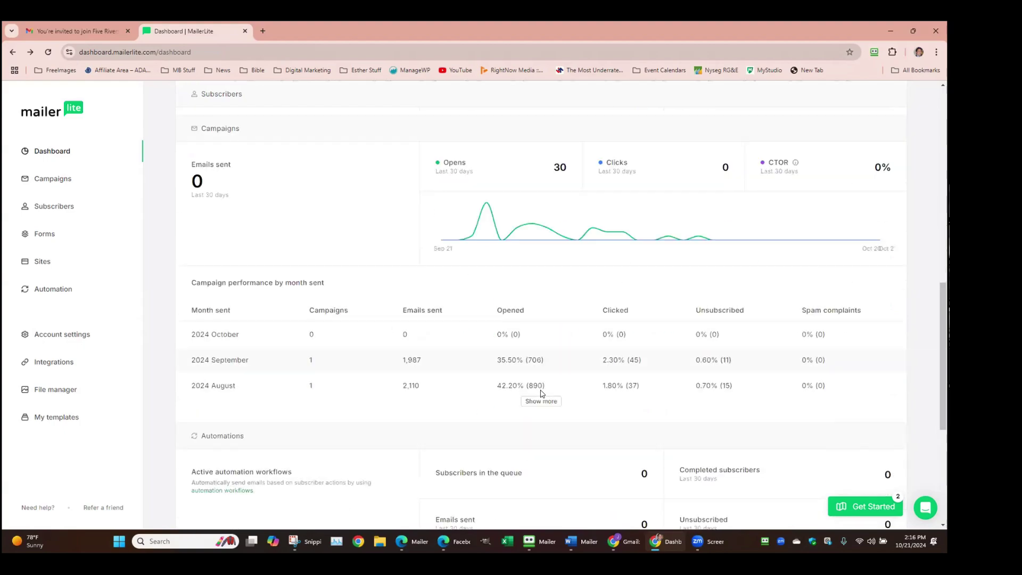
scroll(542, 394, down, 4)
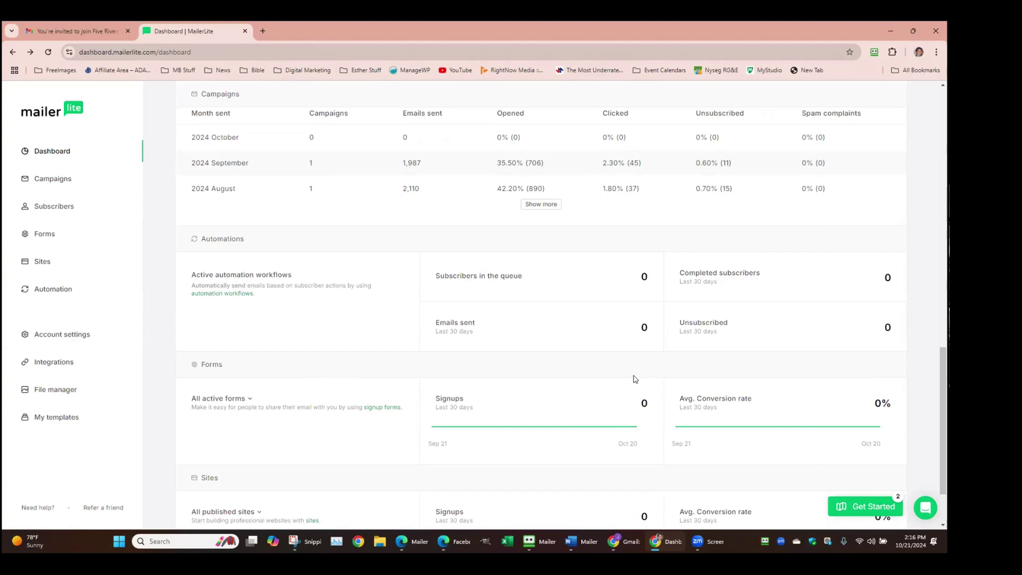
scroll(635, 379, up, 3)
scroll(636, 378, up, 1)
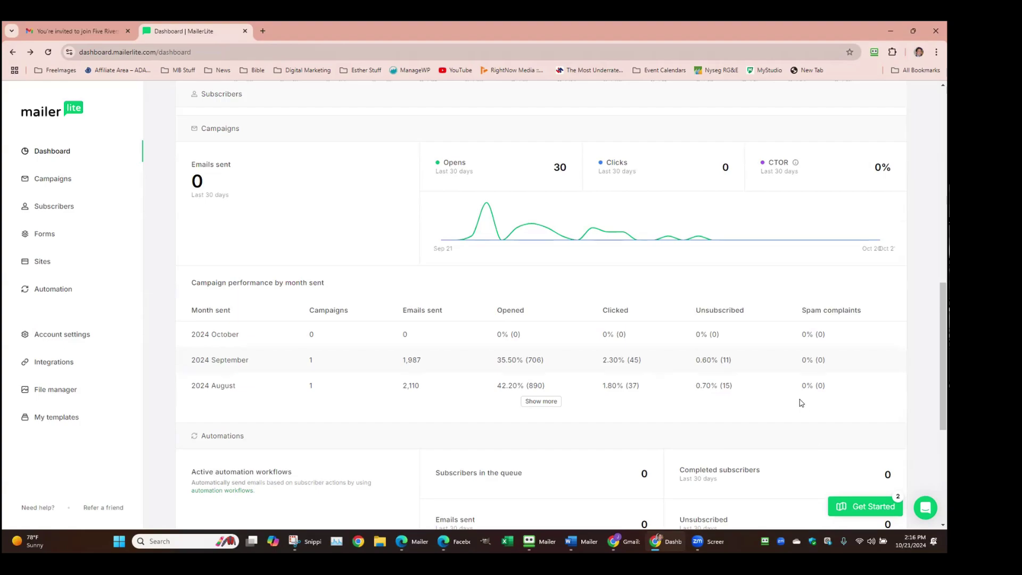
scroll(405, 305, up, 1)
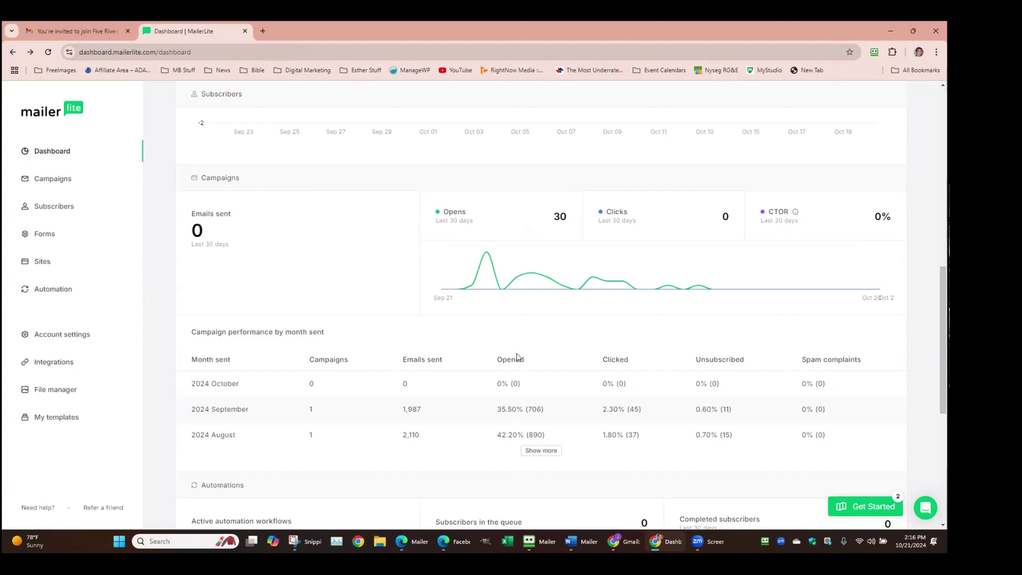
scroll(657, 426, down, 4)
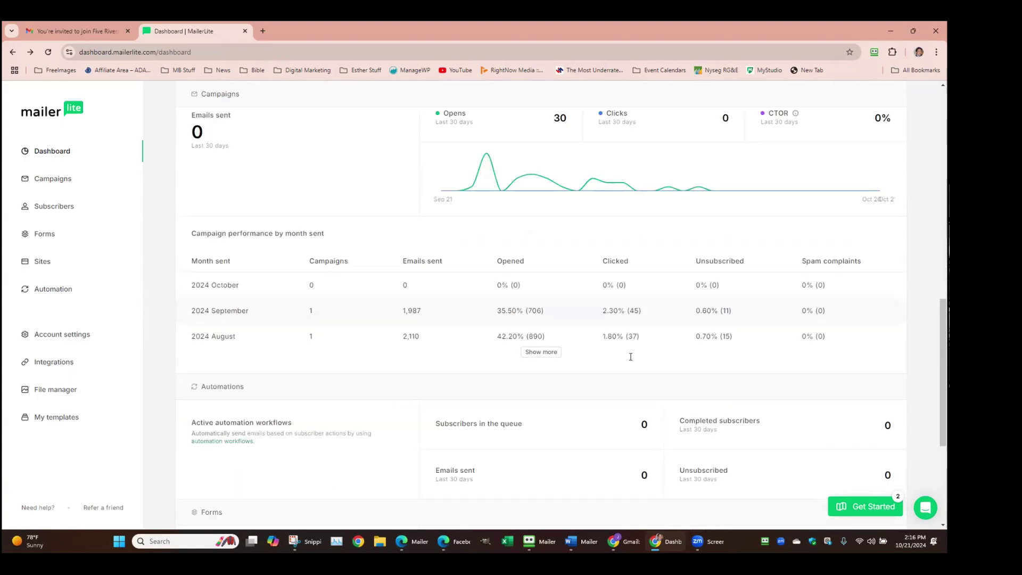
scroll(621, 333, up, 6)
Go to the Sent campaigns list and preview the Save the Date - Alumni List email
click(47, 152)
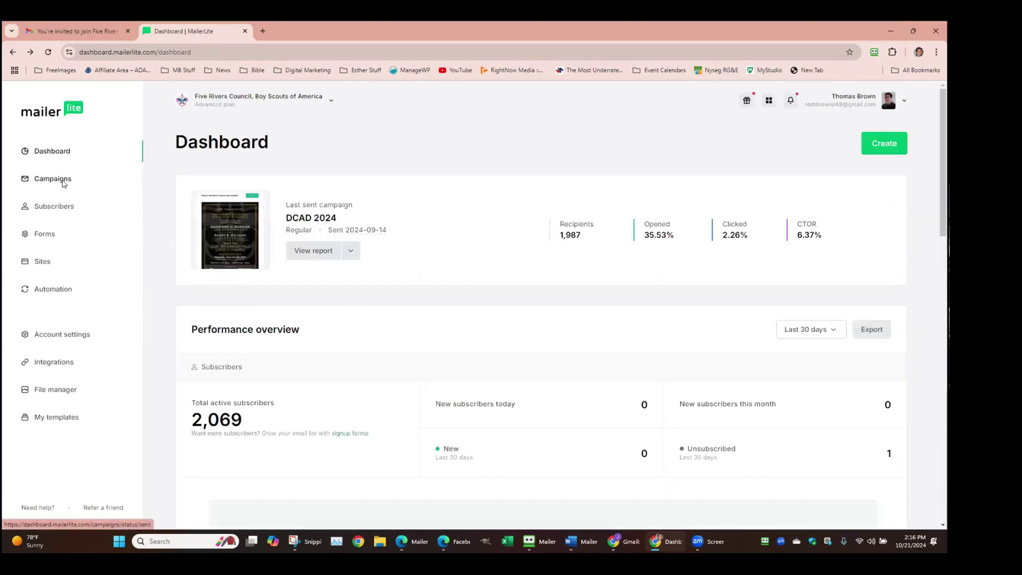
click(63, 181)
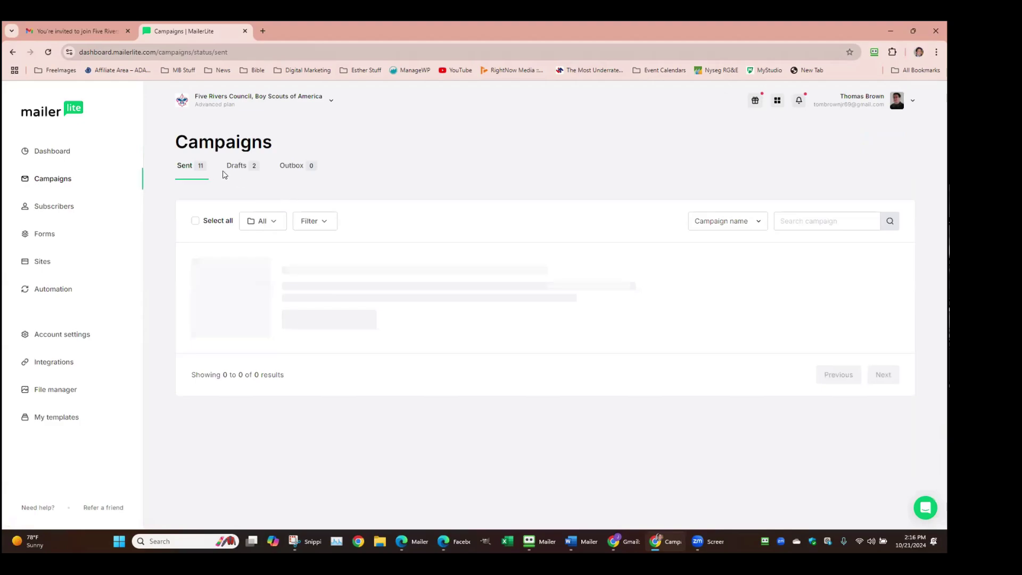
scroll(484, 368, down, 15)
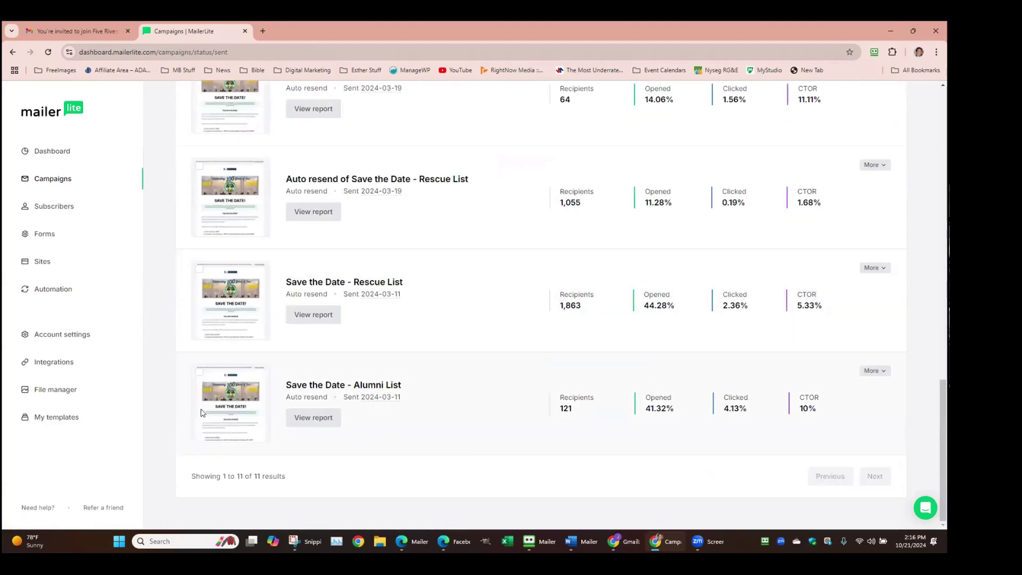
click(217, 404)
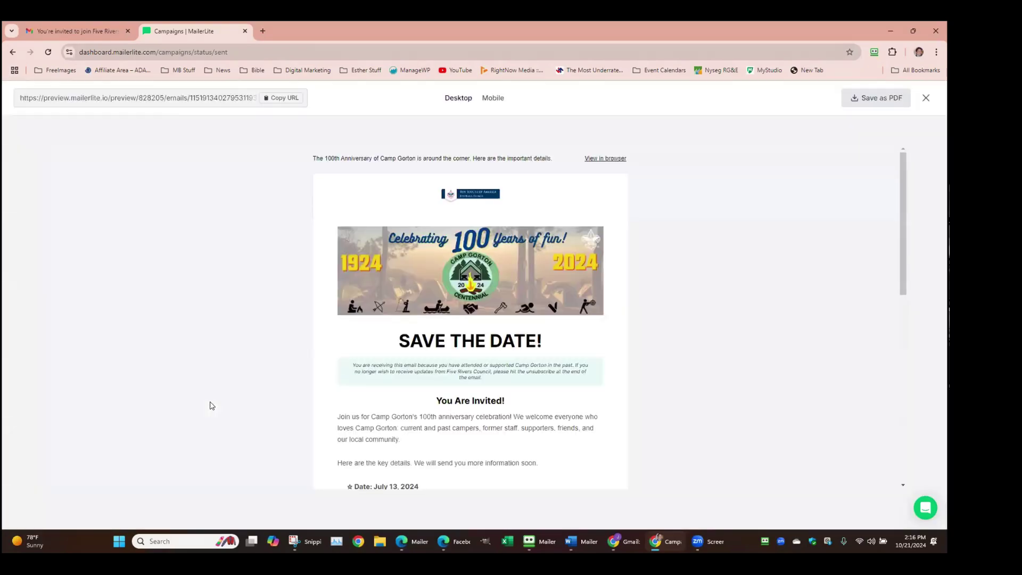
Zoom the browser page in to read the Save the Date email preview
scroll(264, 393, down, 3)
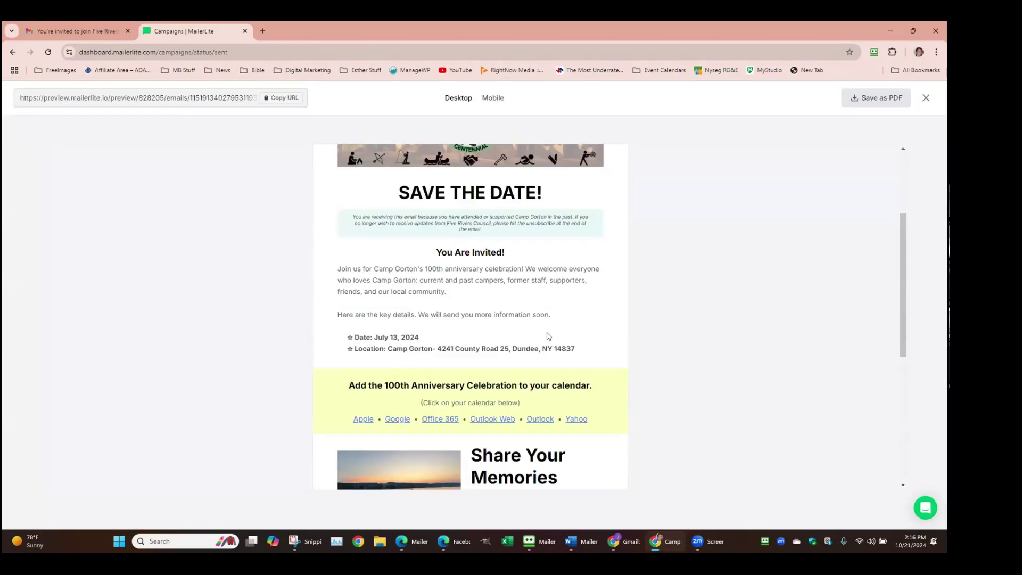
scroll(548, 336, up, 2)
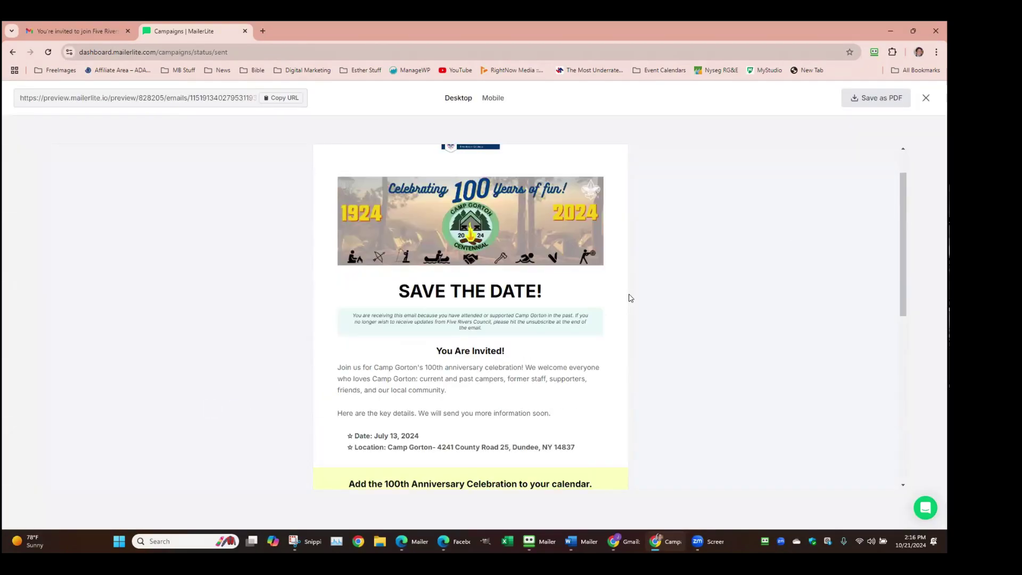
click(937, 51)
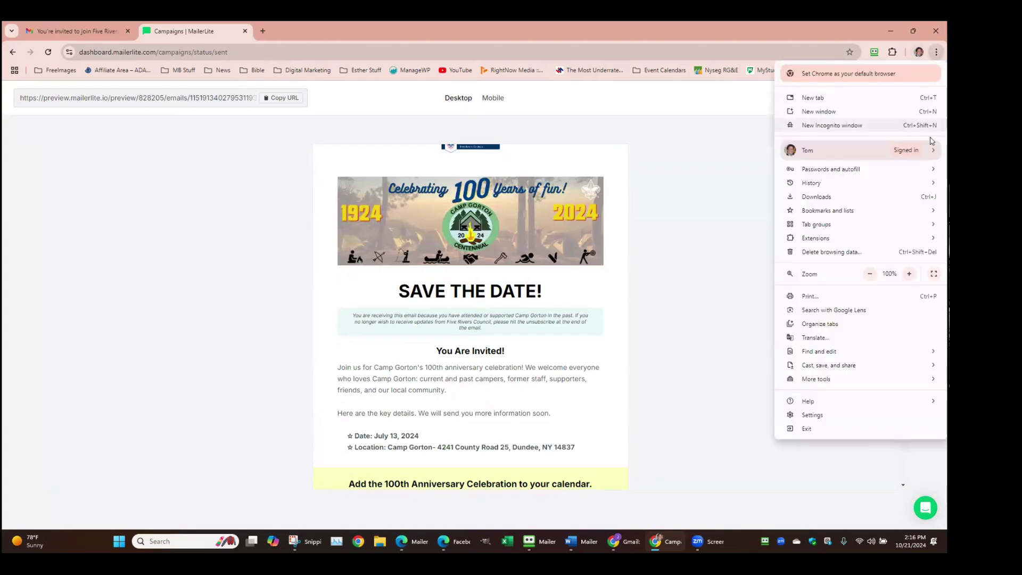
click(910, 273)
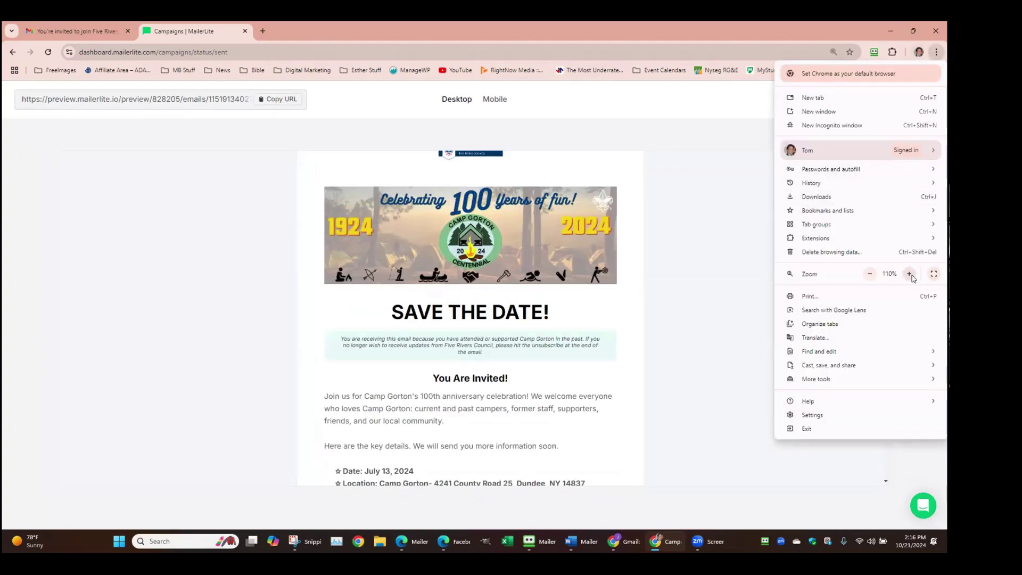
click(909, 273)
click(910, 273)
click(910, 273)
click(636, 325)
Read through the email, select the footer thanking past supporters, and return to the Dashboard
scroll(636, 326, down, 2)
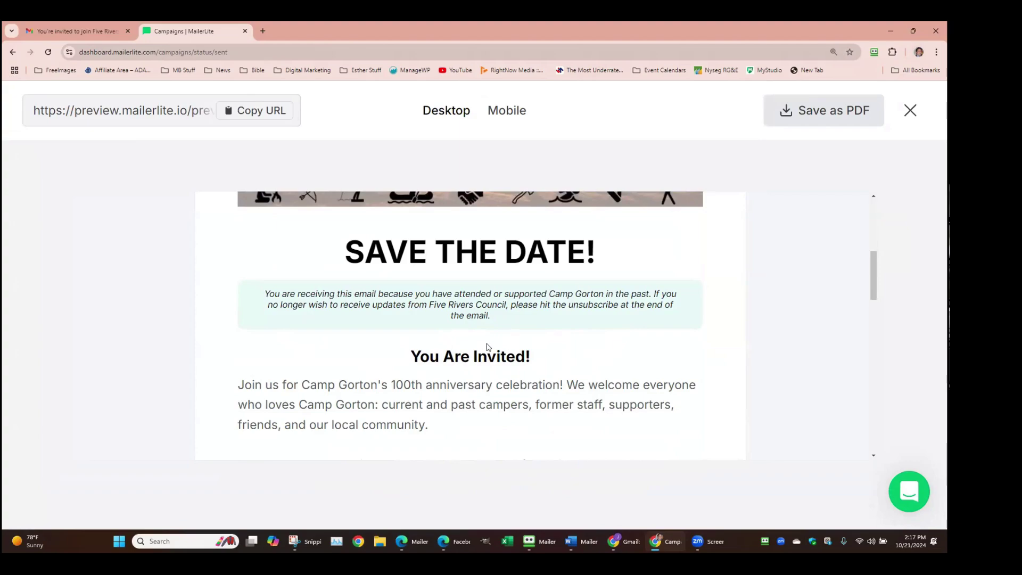
scroll(552, 317, down, 15)
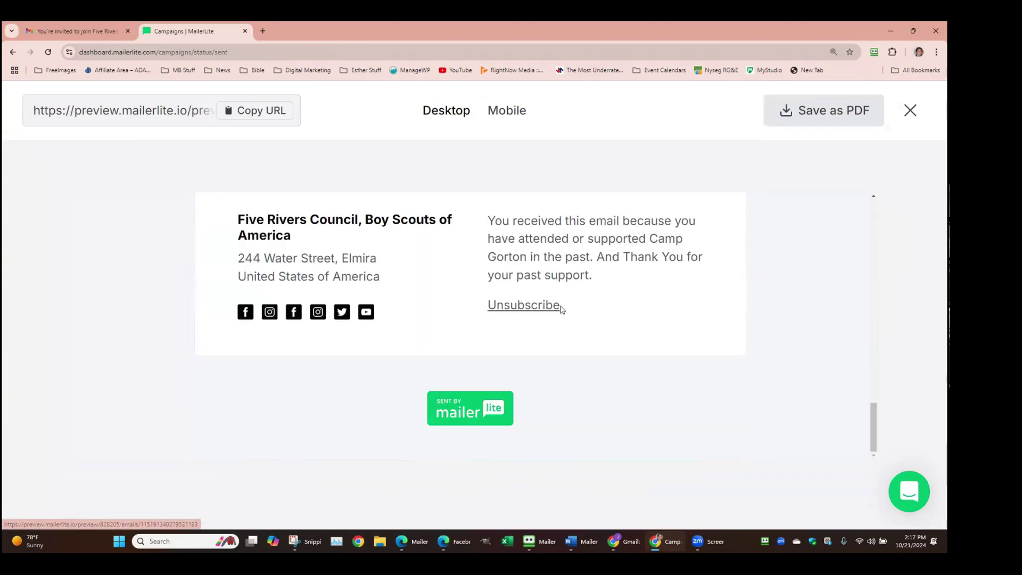
scroll(574, 301, up, 10)
scroll(573, 301, up, 5)
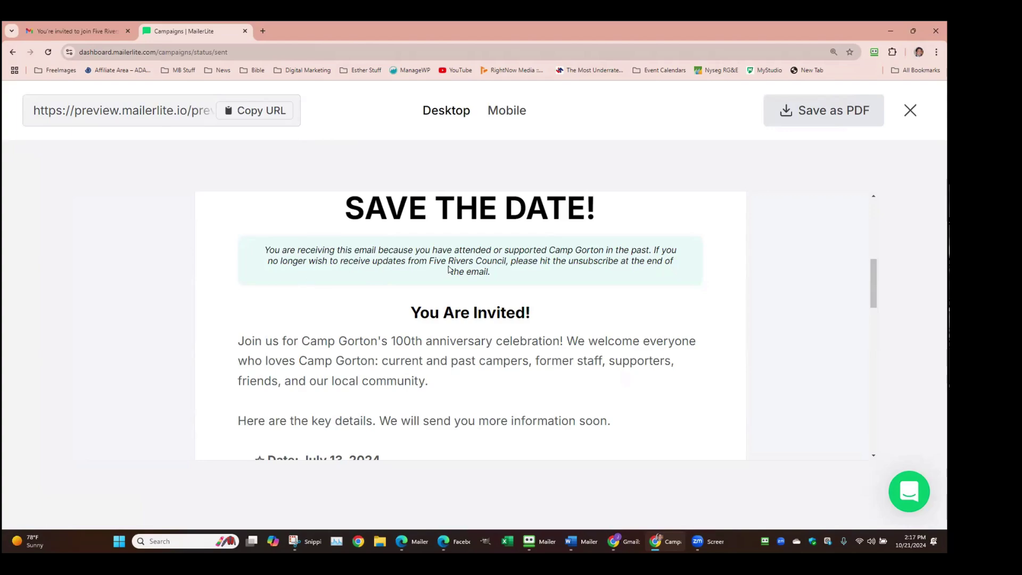
scroll(449, 269, down, 4)
scroll(449, 269, down, 12)
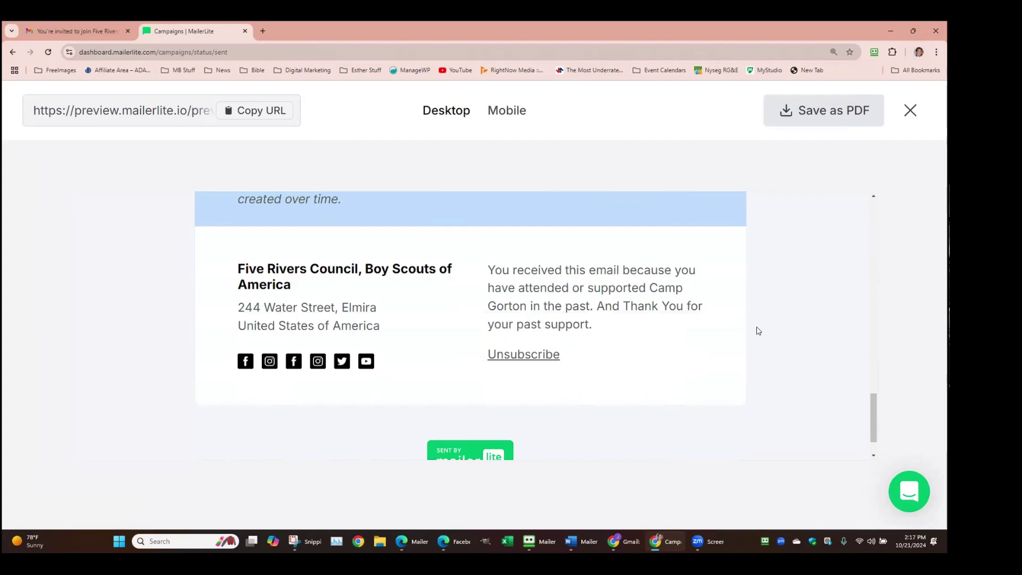
drag(587, 327, 503, 282)
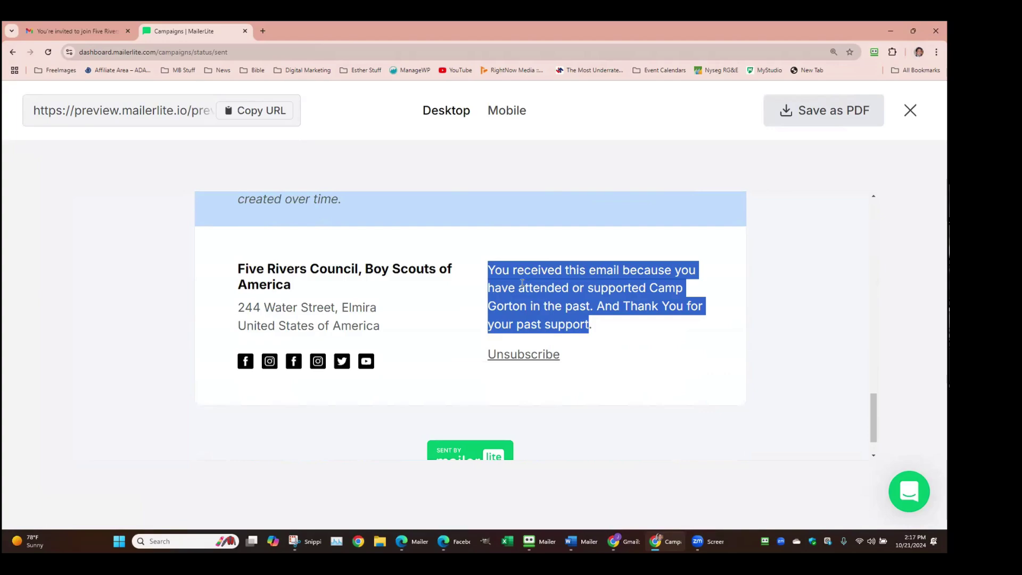
scroll(523, 283, up, 15)
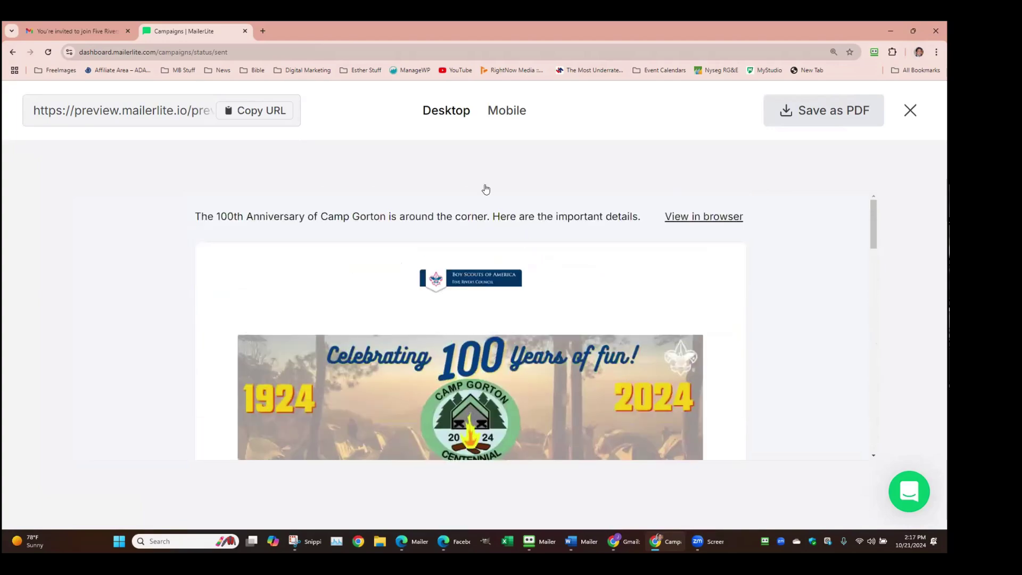
click(13, 51)
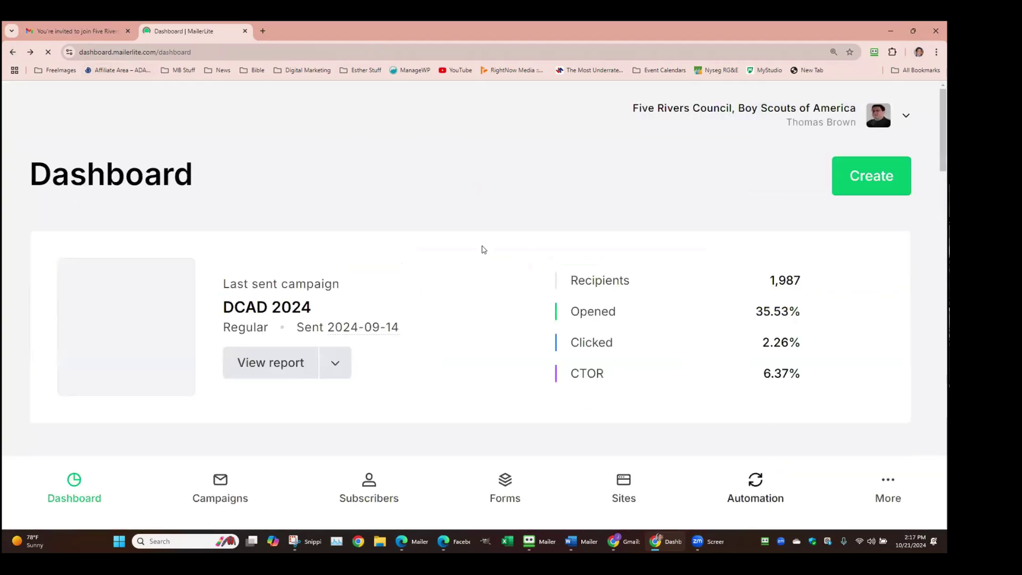
Reduce Chrome's page zoom to 100% and view the full Dashboard performance overview
click(939, 52)
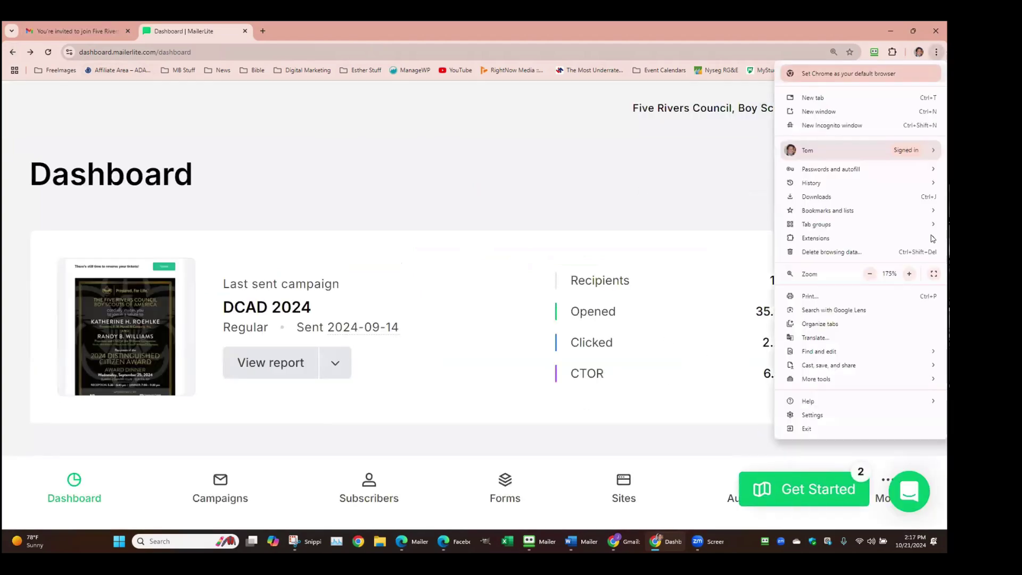
click(871, 274)
click(871, 274)
click(871, 274)
click(871, 274)
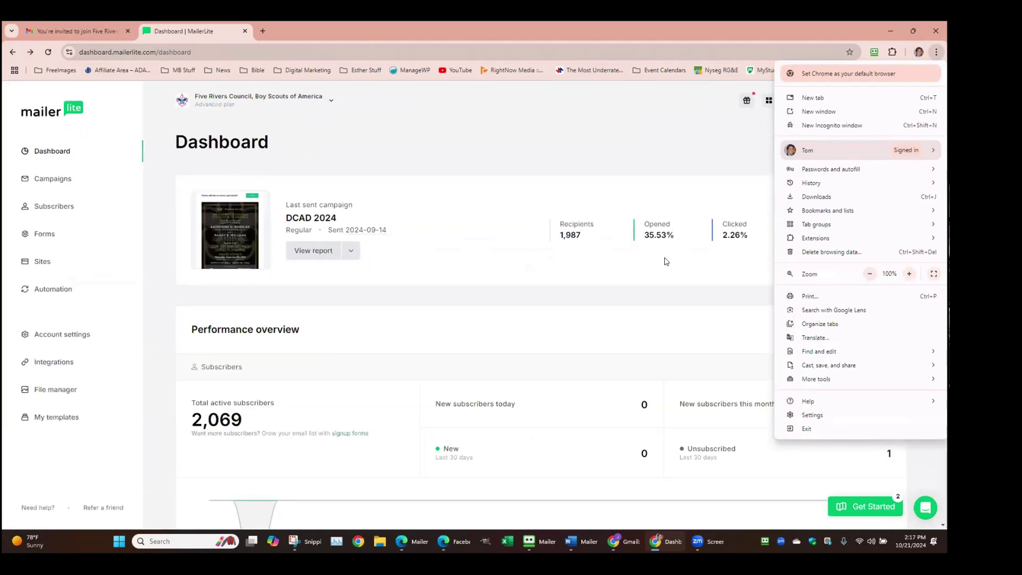
scroll(660, 295, down, 2)
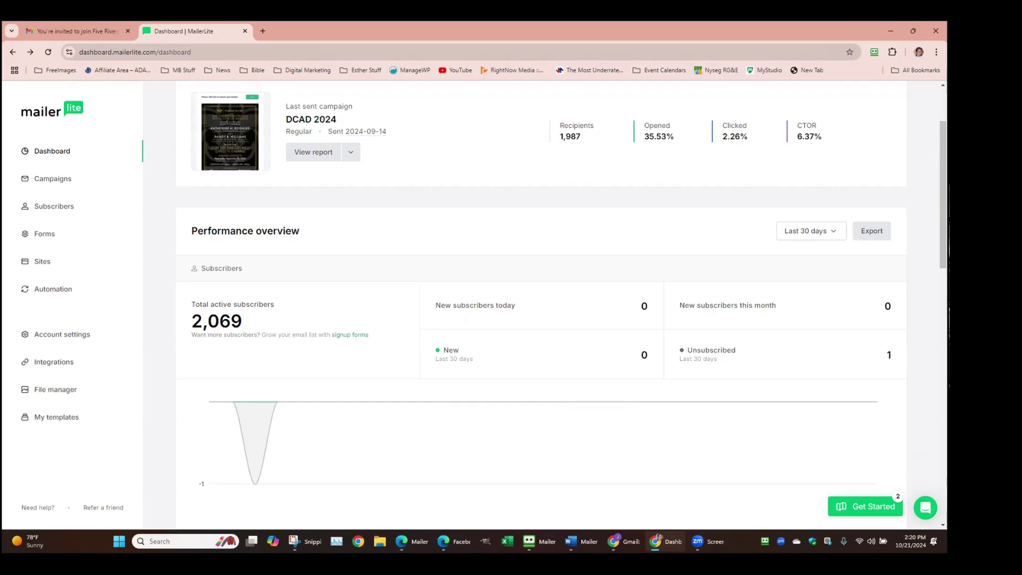
mouse_move(237, 116)
scroll(436, 258, up, 1)
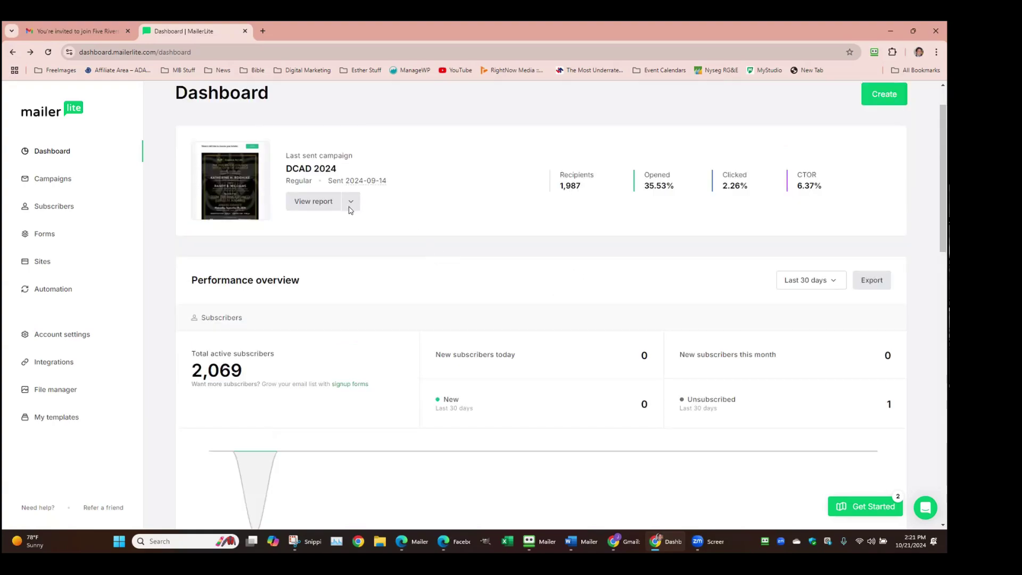
mouse_move(199, 196)
click(62, 150)
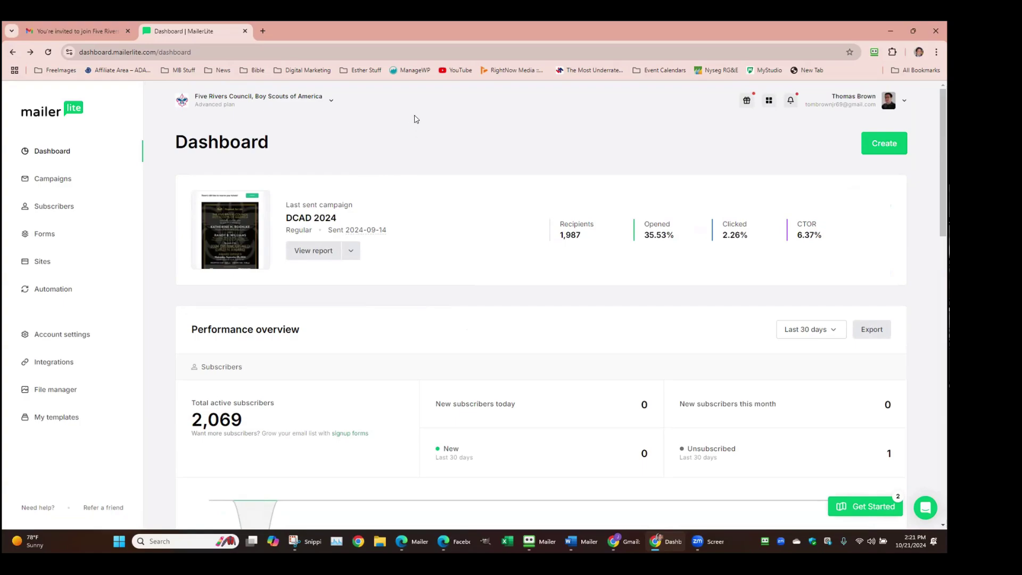
Open Account settings, then Unsubscribe settings to view the Yes/No confirmation form preview
click(59, 334)
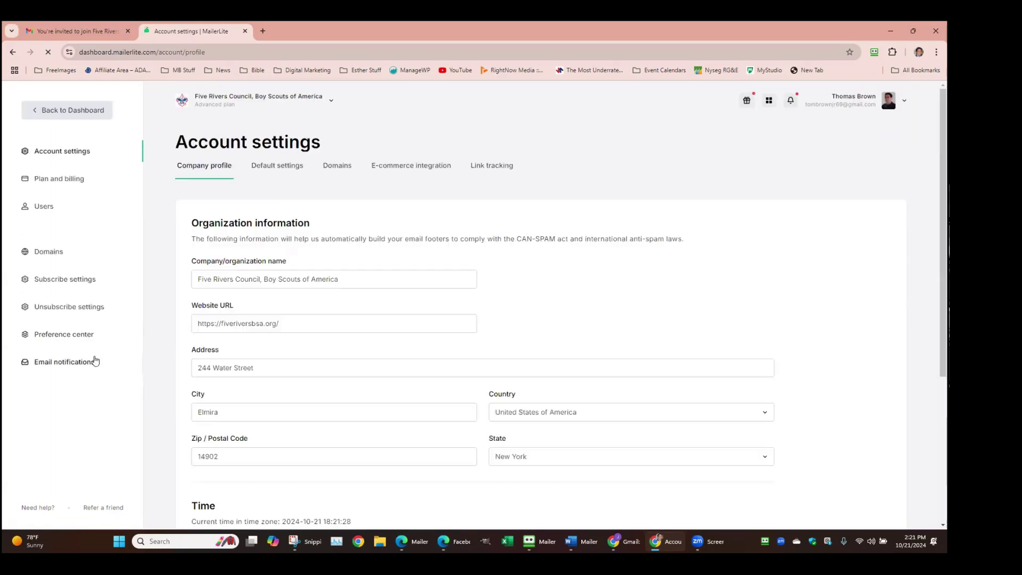
click(84, 307)
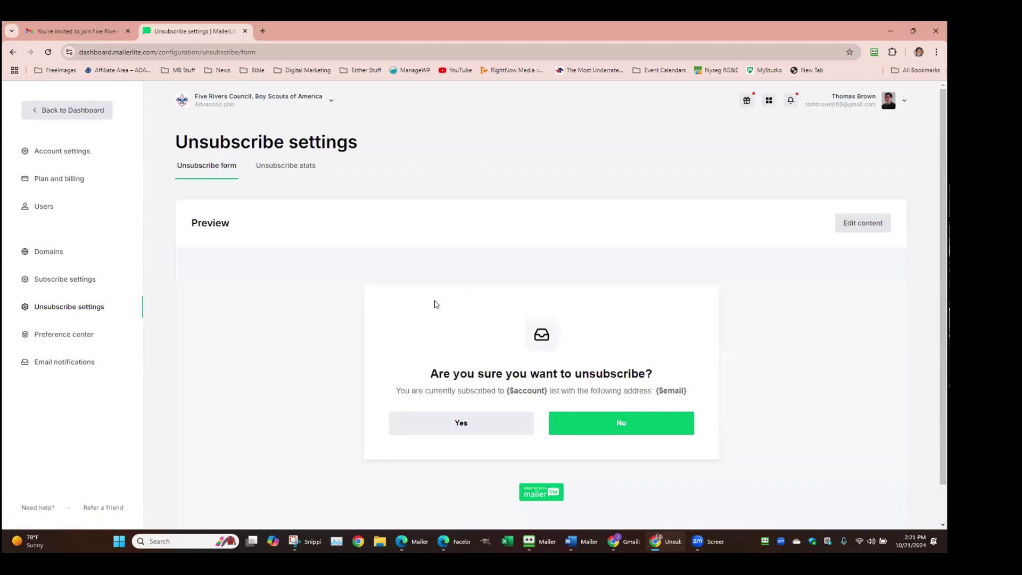
scroll(394, 330, down, 1)
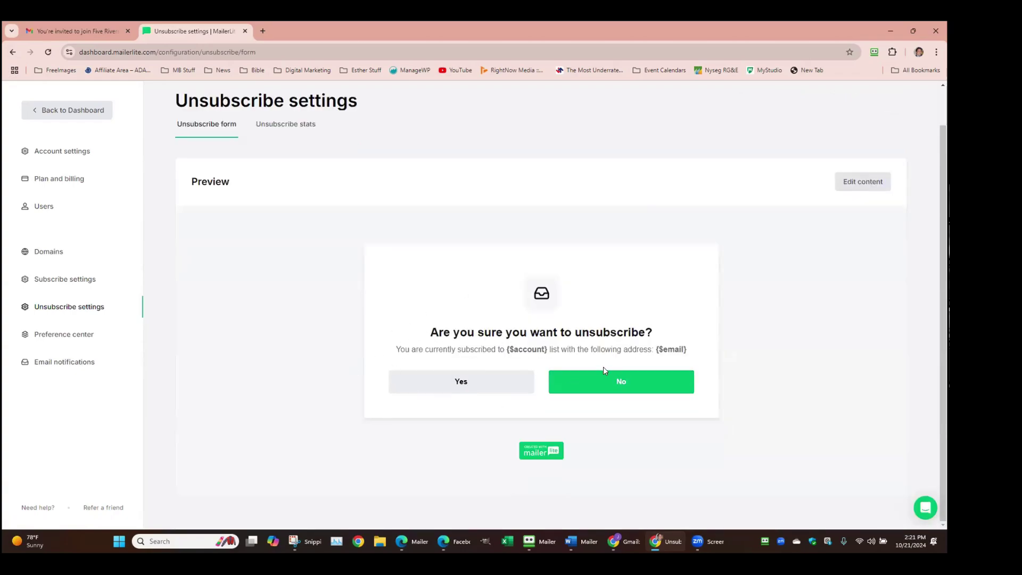
scroll(605, 373, up, 1)
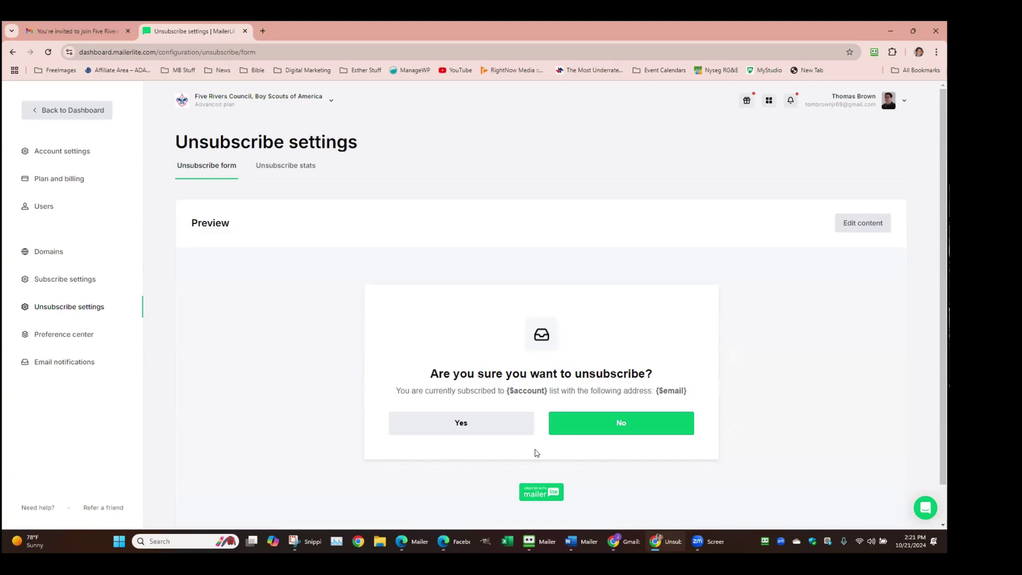
Switch the unsubscribe page to 'Choose groups to unsubscribe from', leaving 'Add resubscribe button' unticked
click(857, 224)
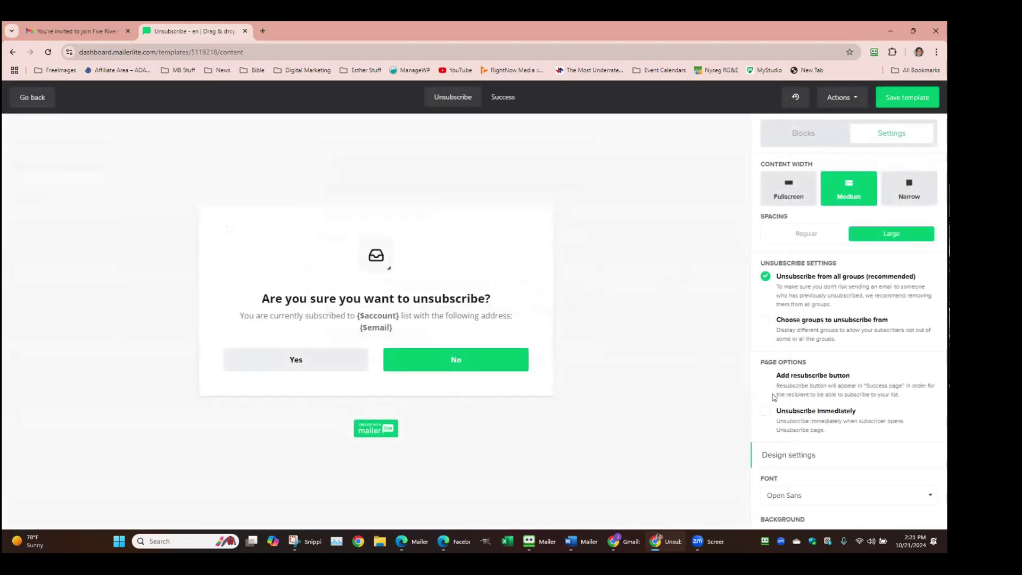
click(766, 320)
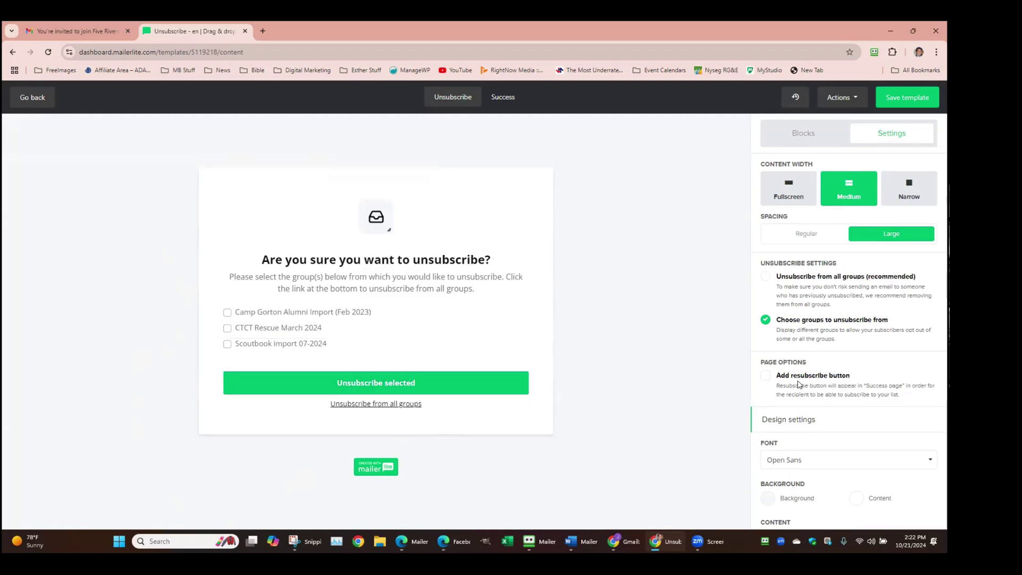
click(767, 376)
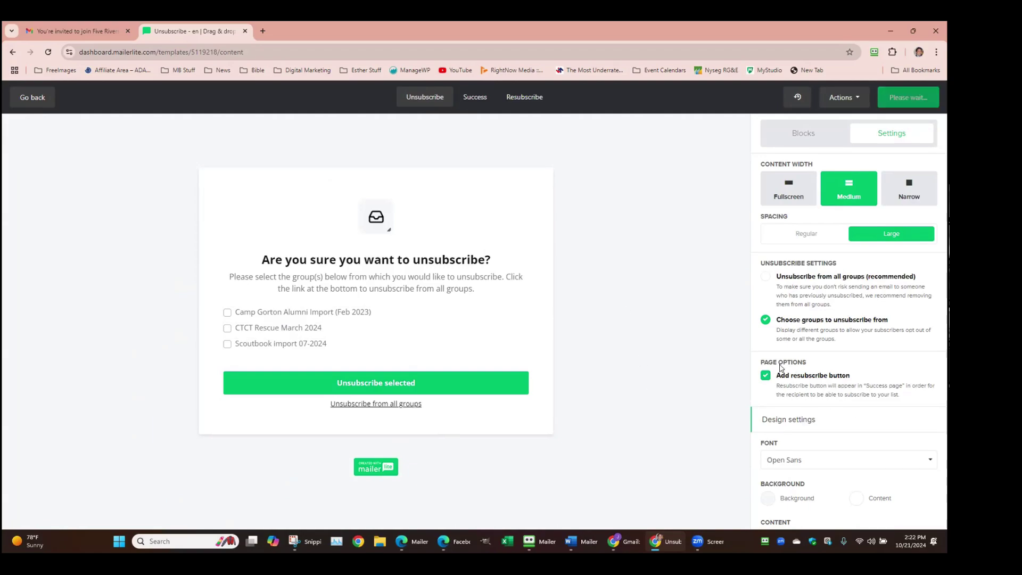
click(765, 376)
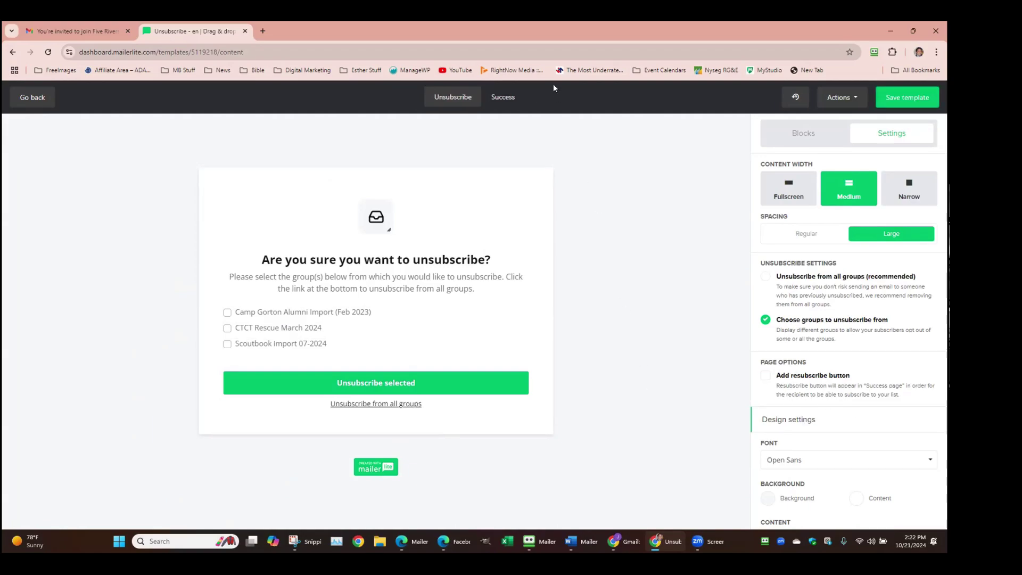
On the Success page, try Regular spacing, then restore Large spacing
click(504, 102)
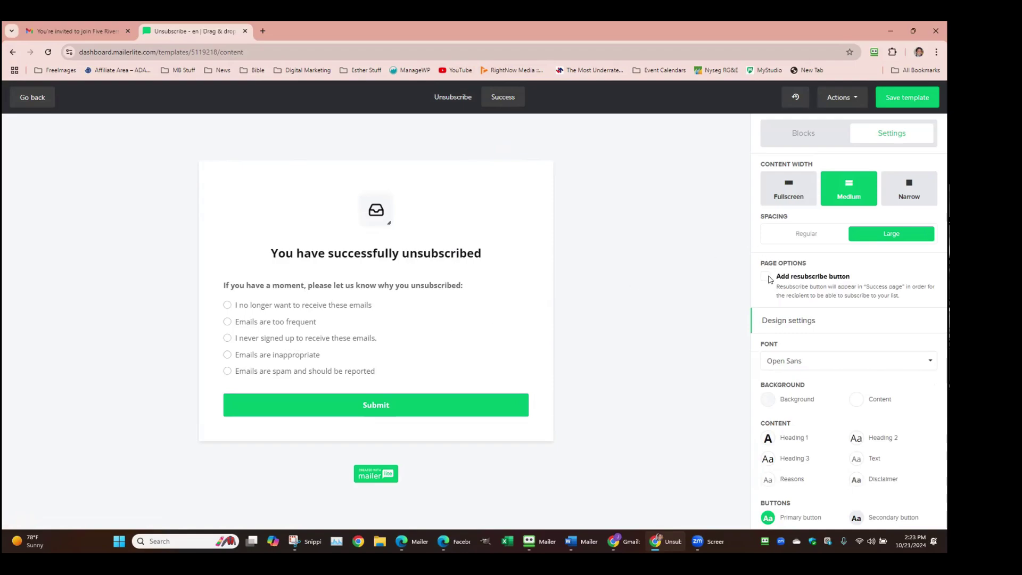
scroll(845, 367, down, 1)
scroll(839, 392, up, 1)
scroll(820, 354, down, 1)
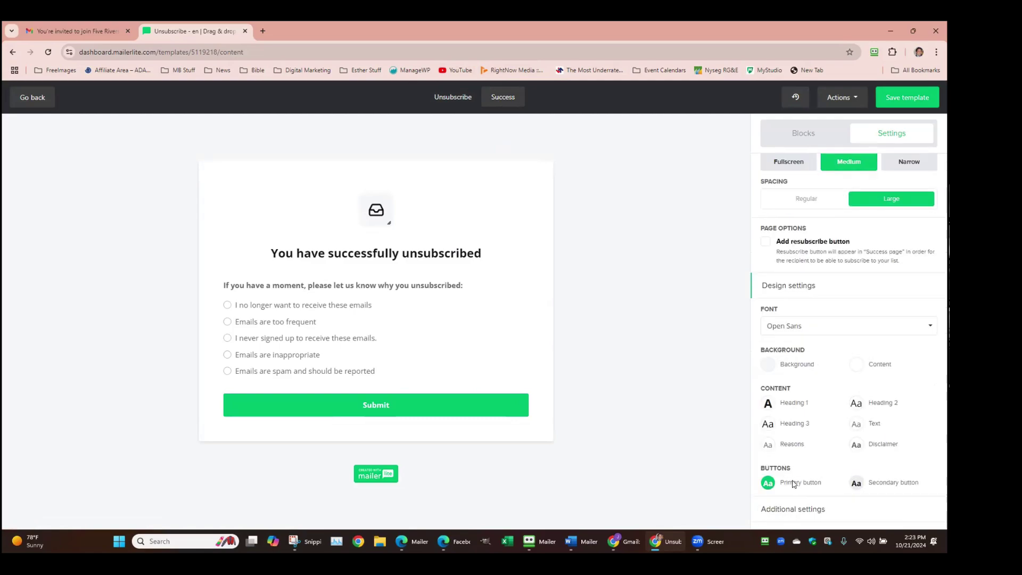
scroll(789, 378, up, 1)
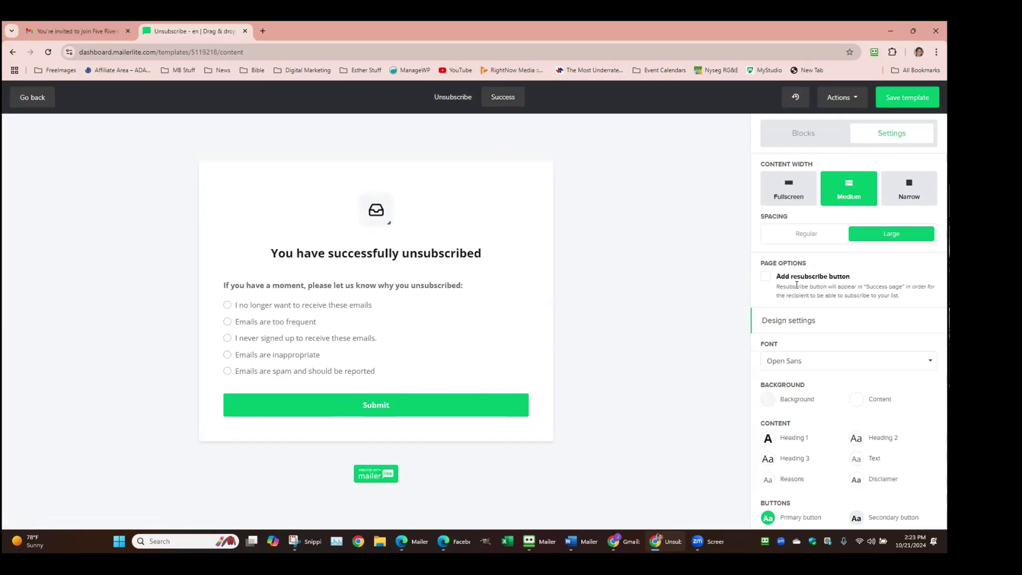
click(812, 237)
click(886, 239)
Add and remove a Resubscribe button on the Success page, then show the Unsubscribe confirmation page
scroll(788, 365, down, 1)
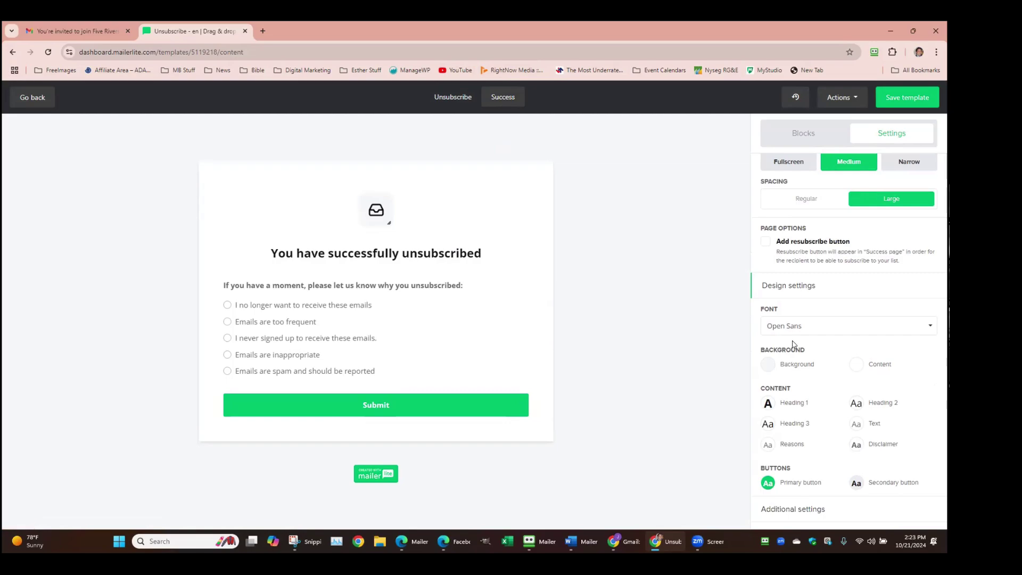
click(766, 242)
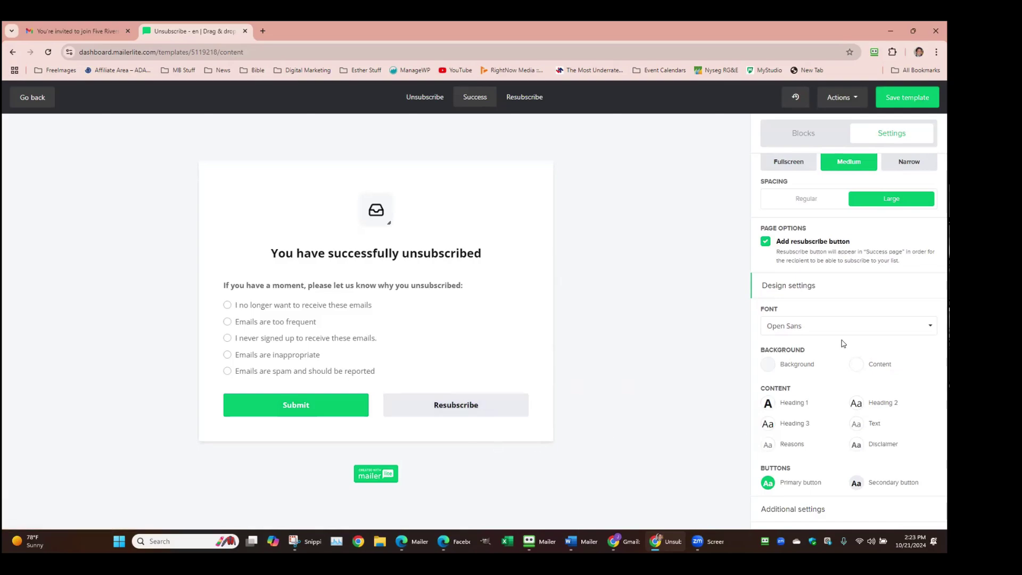
scroll(843, 344, up, 1)
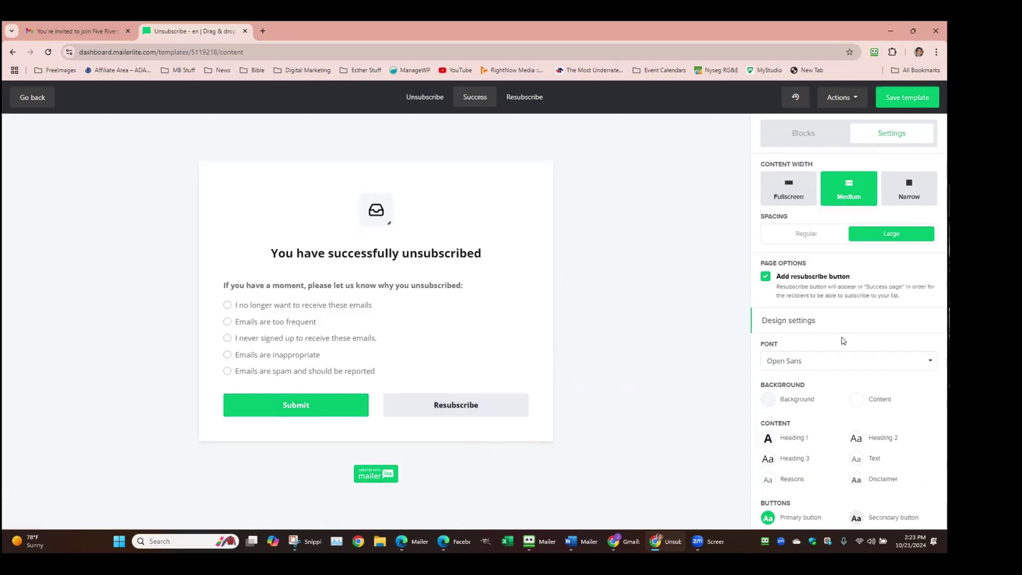
click(765, 276)
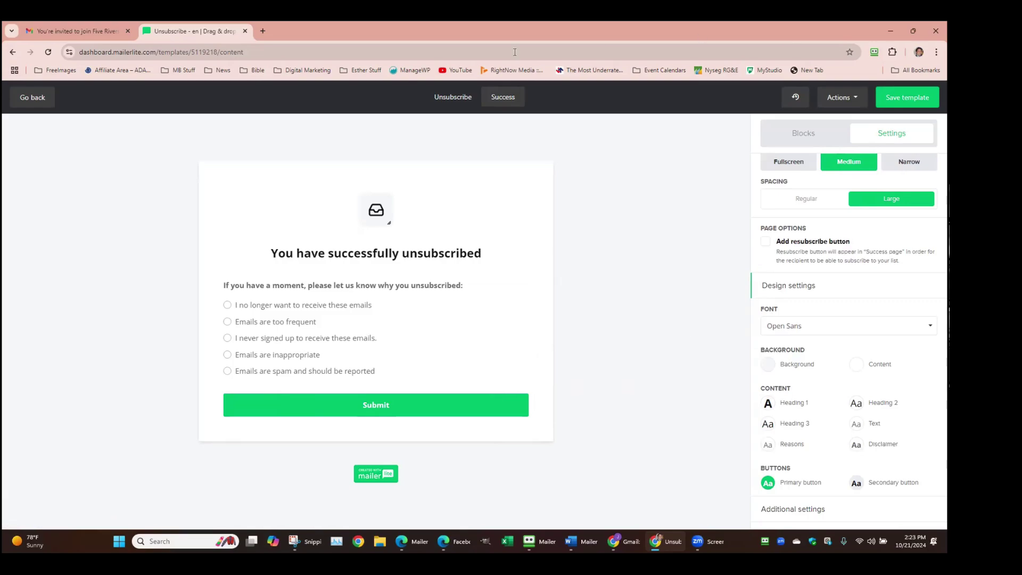
click(451, 100)
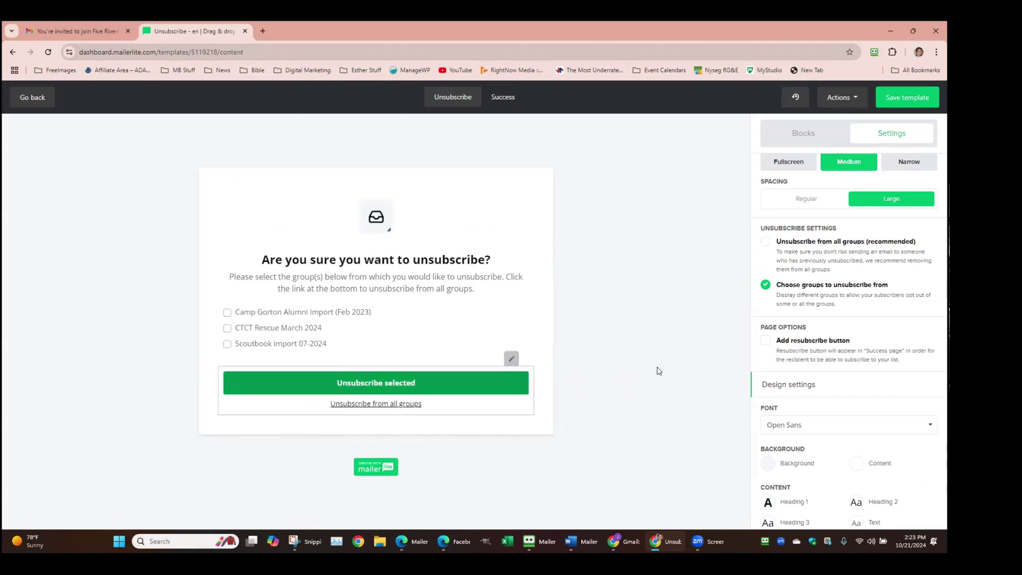
scroll(894, 346, up, 1)
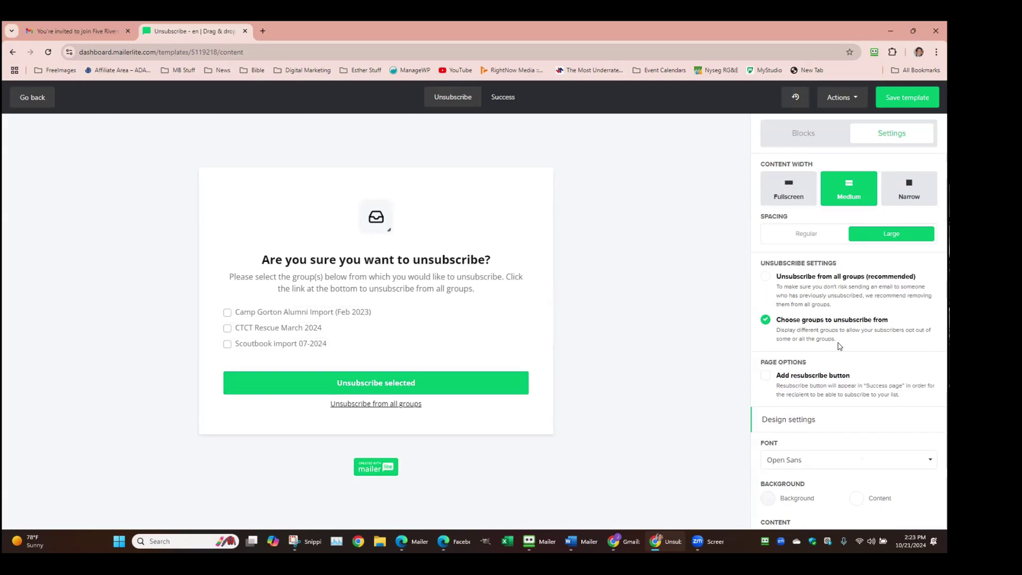
click(500, 98)
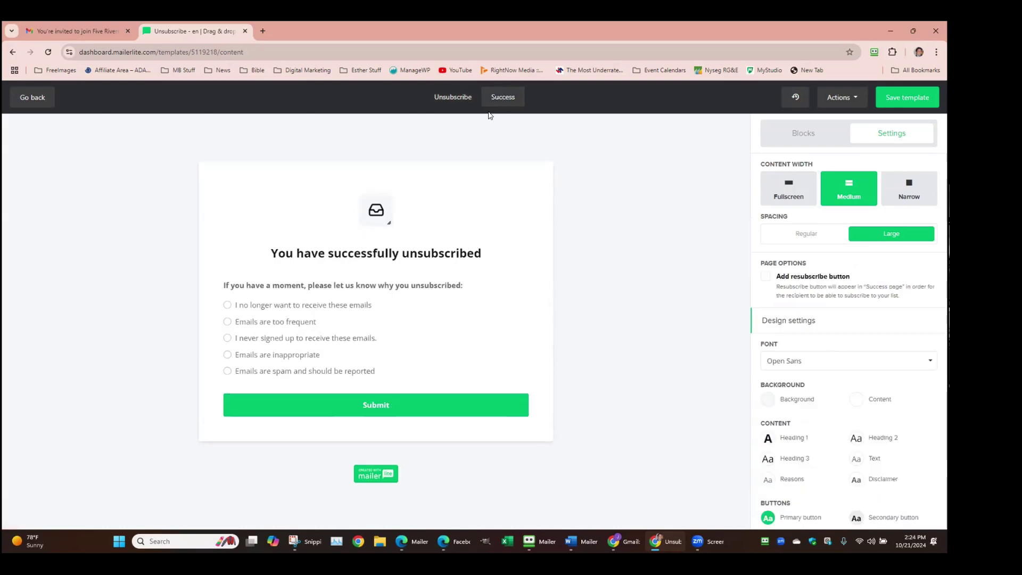
click(767, 277)
scroll(798, 415, down, 1)
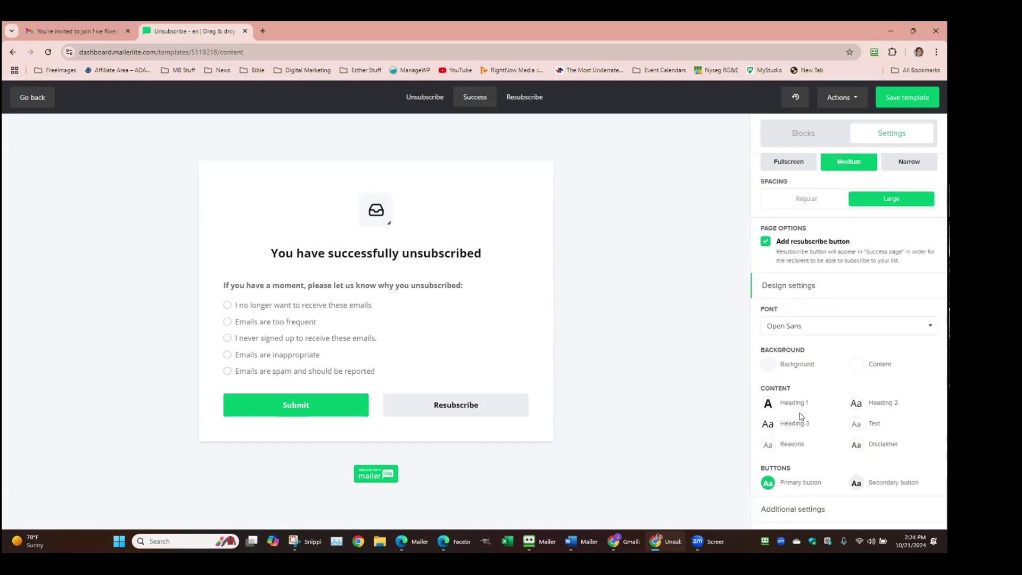
click(796, 508)
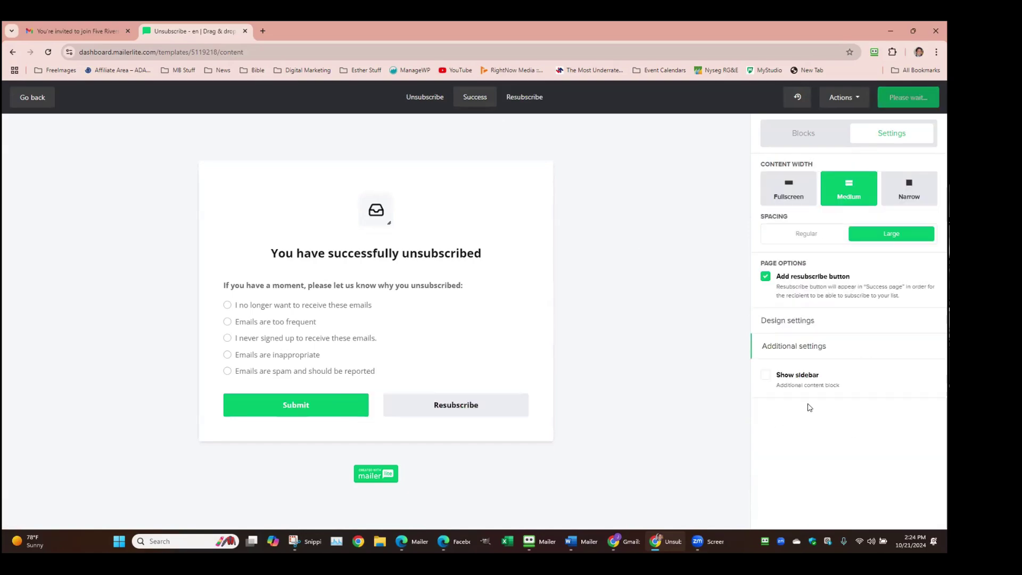
click(766, 375)
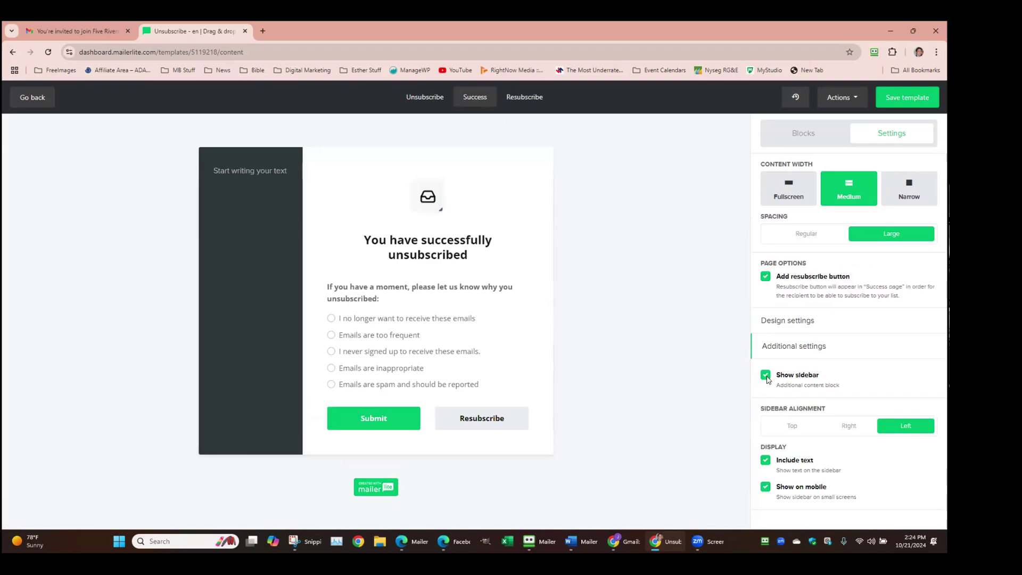
click(767, 377)
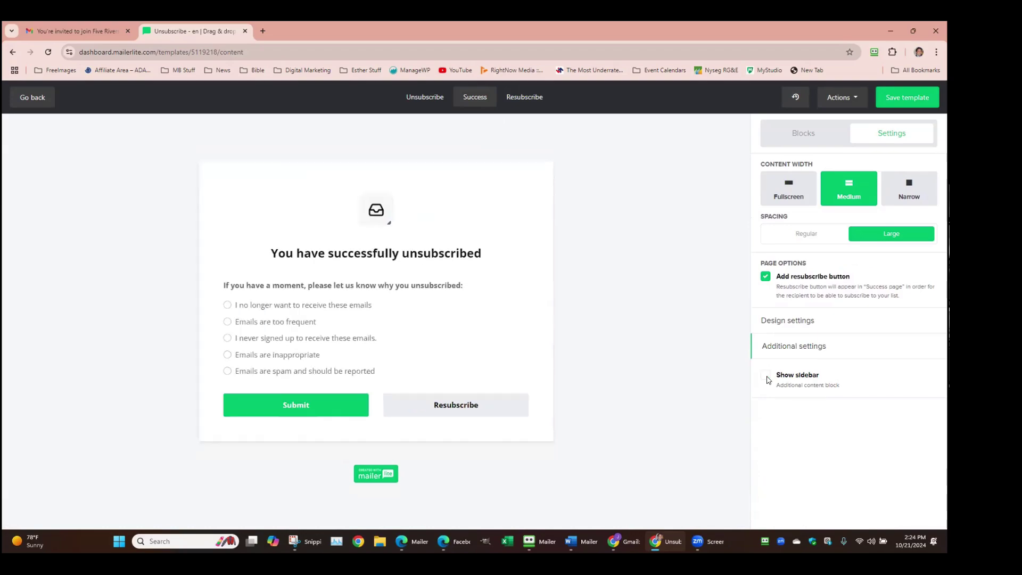
click(806, 321)
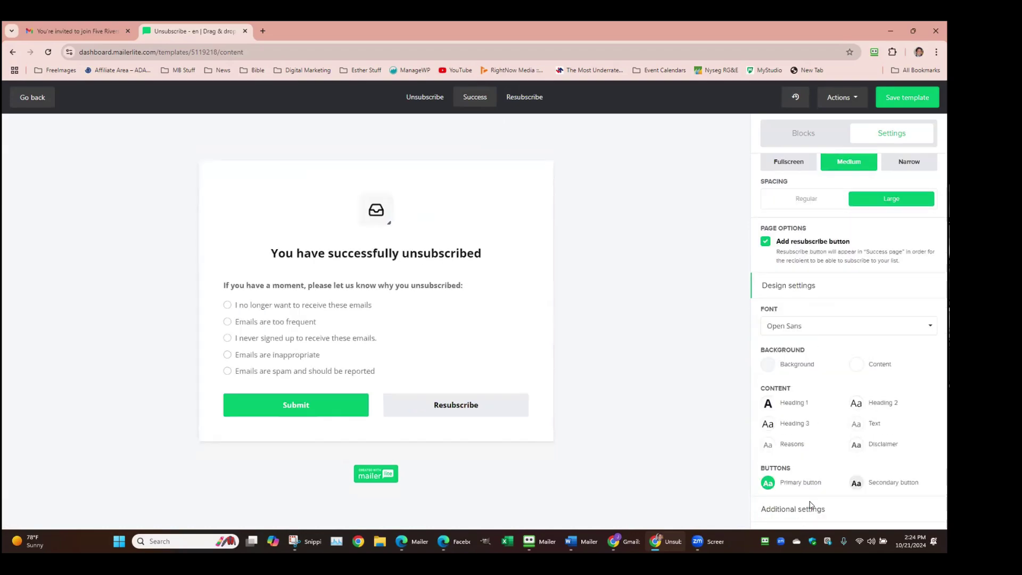
click(805, 513)
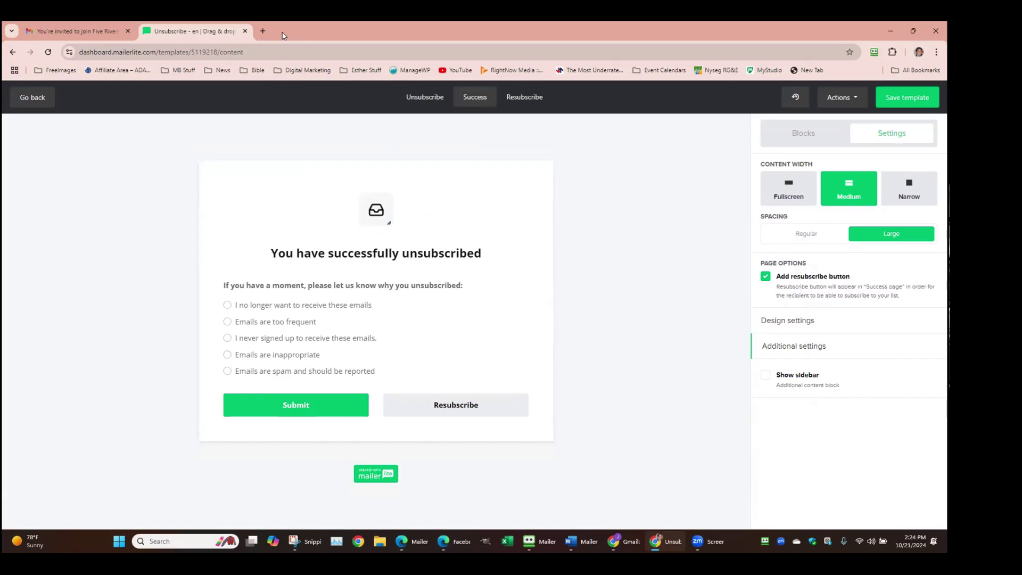
Leave the editor, review the double opt-in confirmation email in Subscribe settings, and return to the Dashboard
click(34, 99)
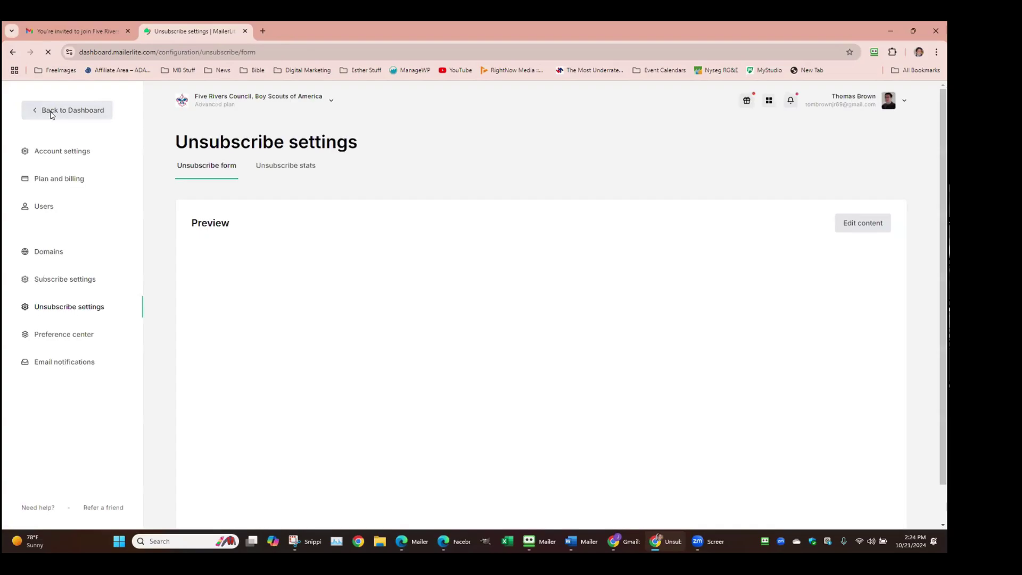
click(88, 282)
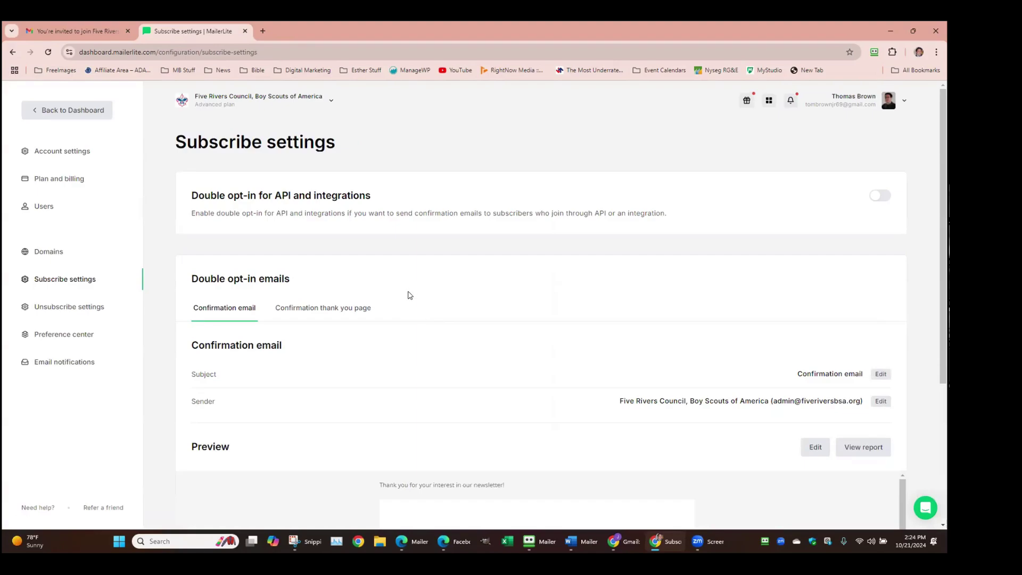
scroll(409, 295, down, 4)
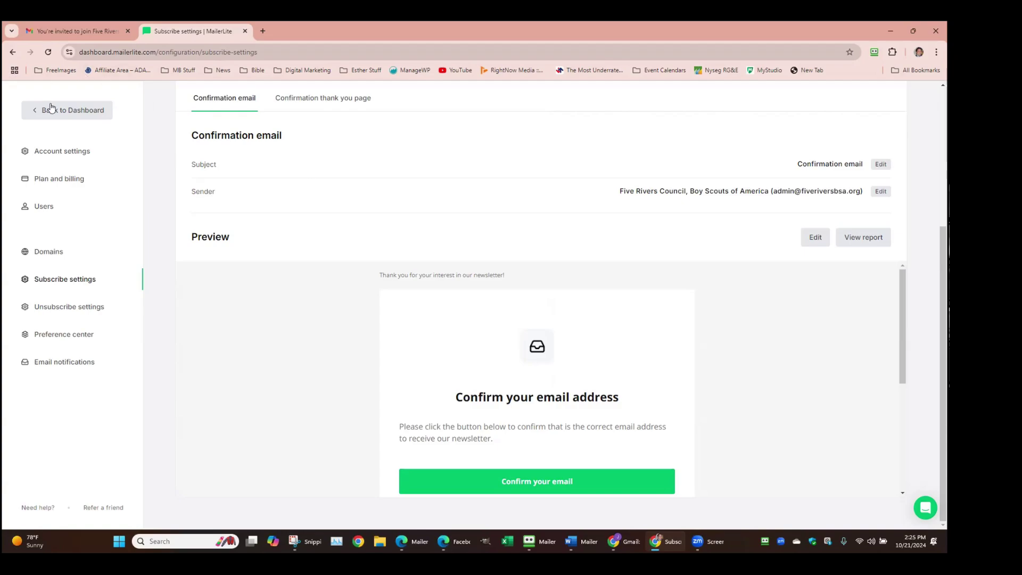
click(71, 112)
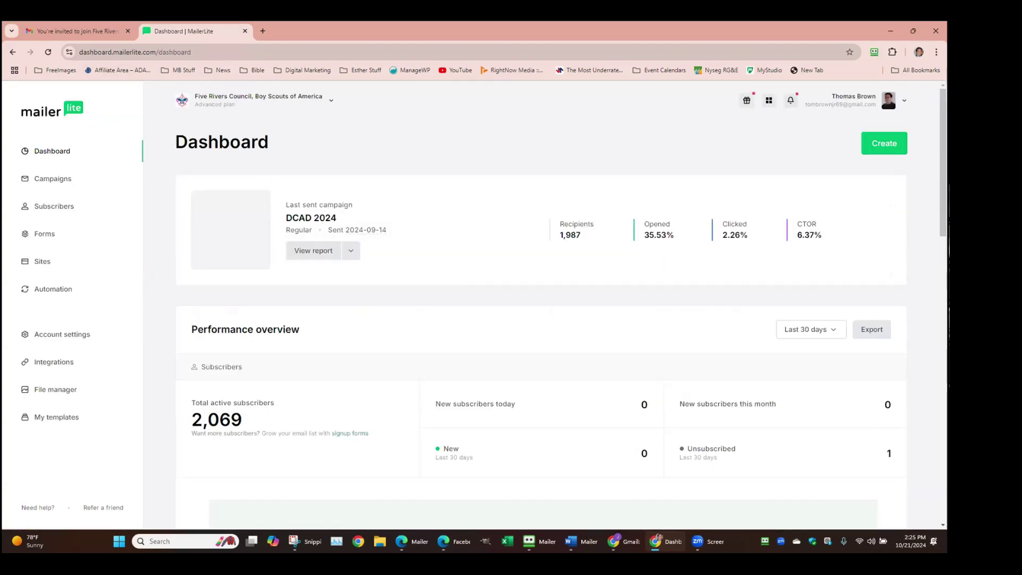
Open the DCAD 2024 report and scroll through its Overview stats, charts and link activity
click(338, 255)
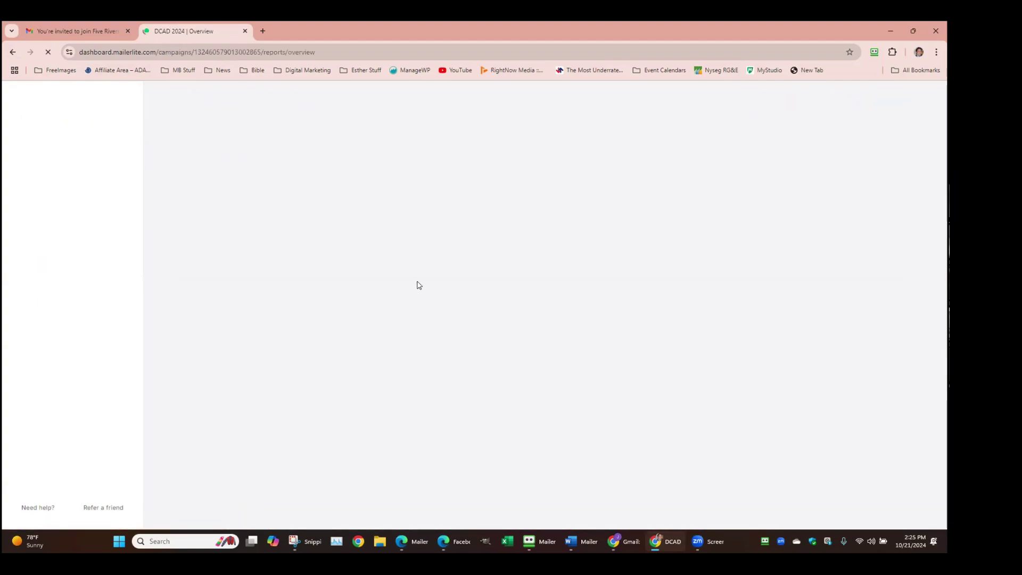
scroll(534, 263, down, 10)
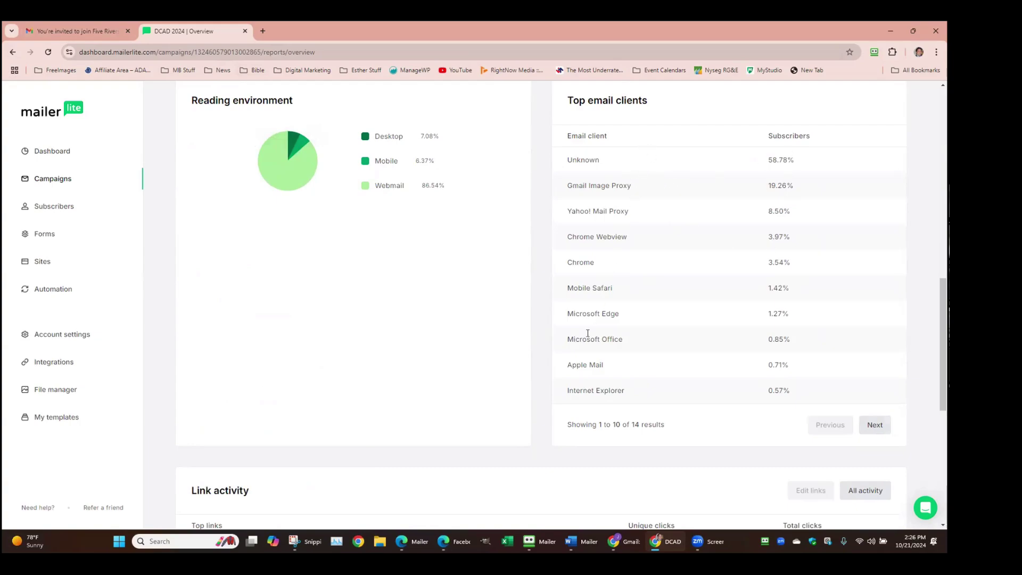
scroll(570, 338, up, 5)
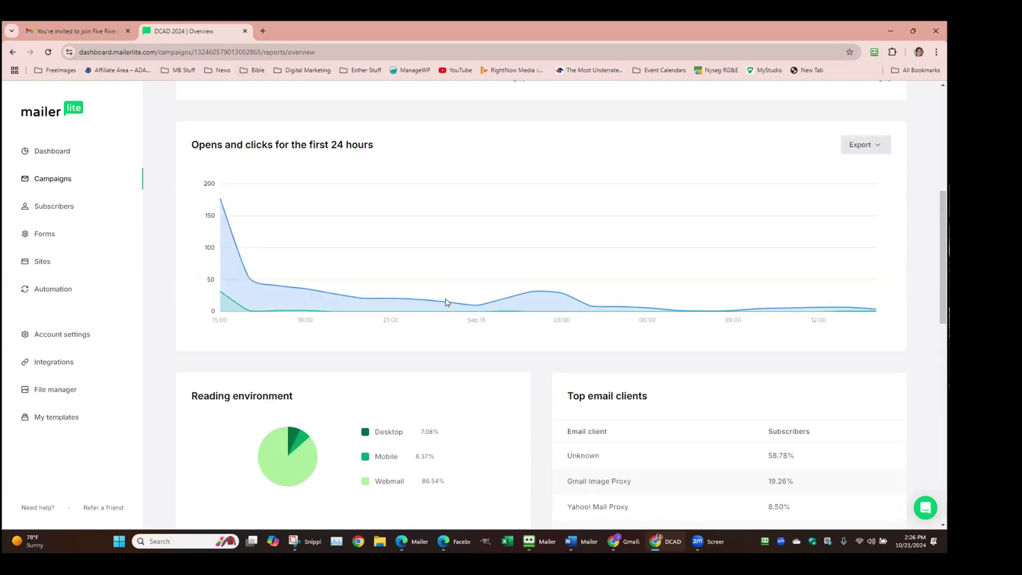
scroll(353, 212, up, 6)
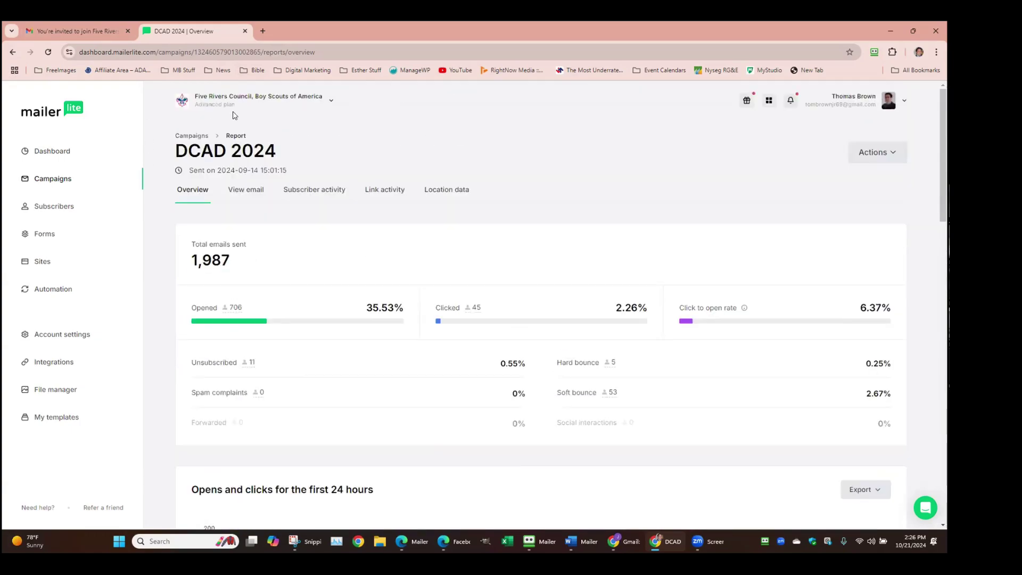
scroll(375, 222, down, 15)
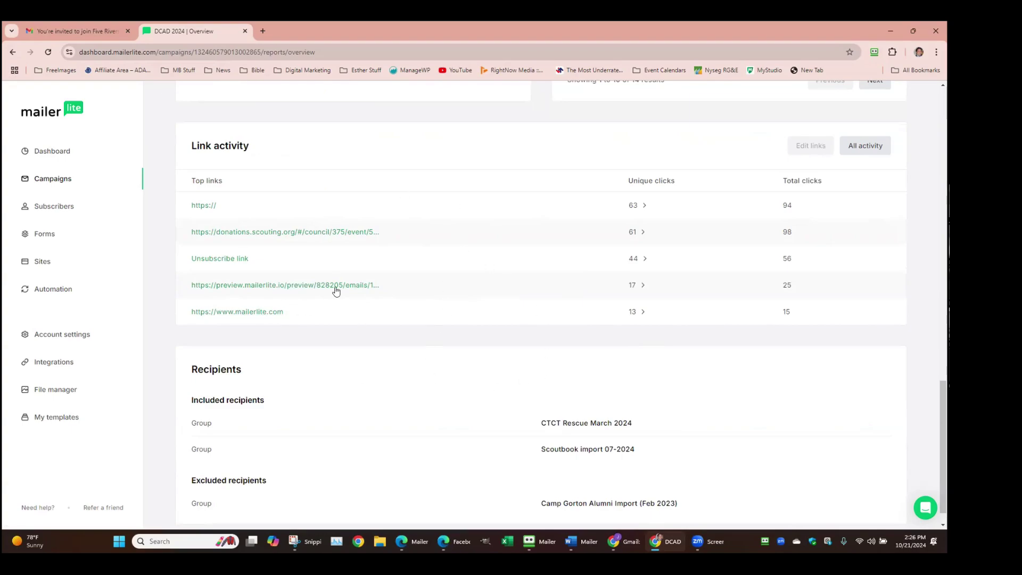
scroll(413, 293, up, 4)
scroll(413, 288, up, 10)
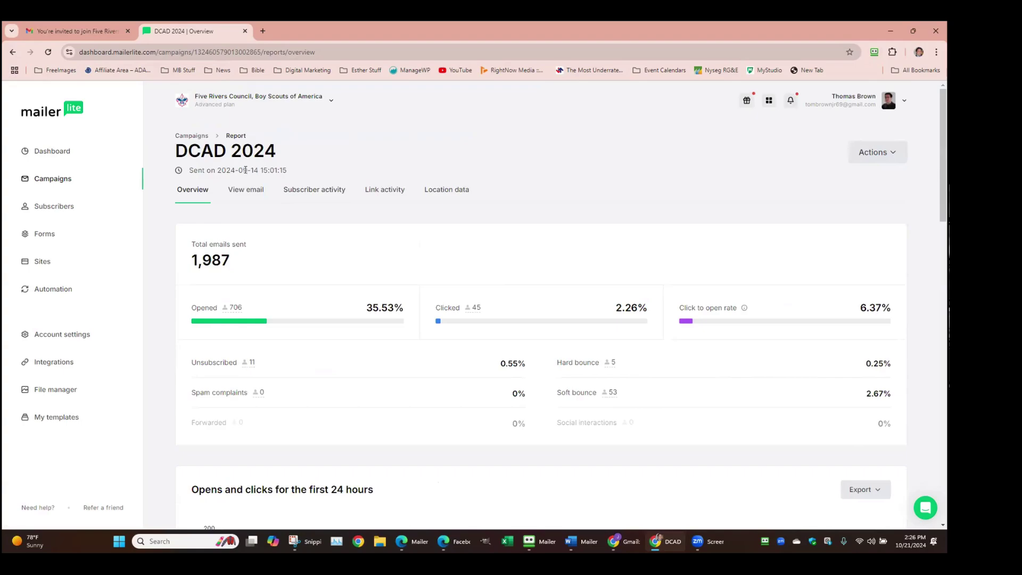
scroll(365, 212, down, 12)
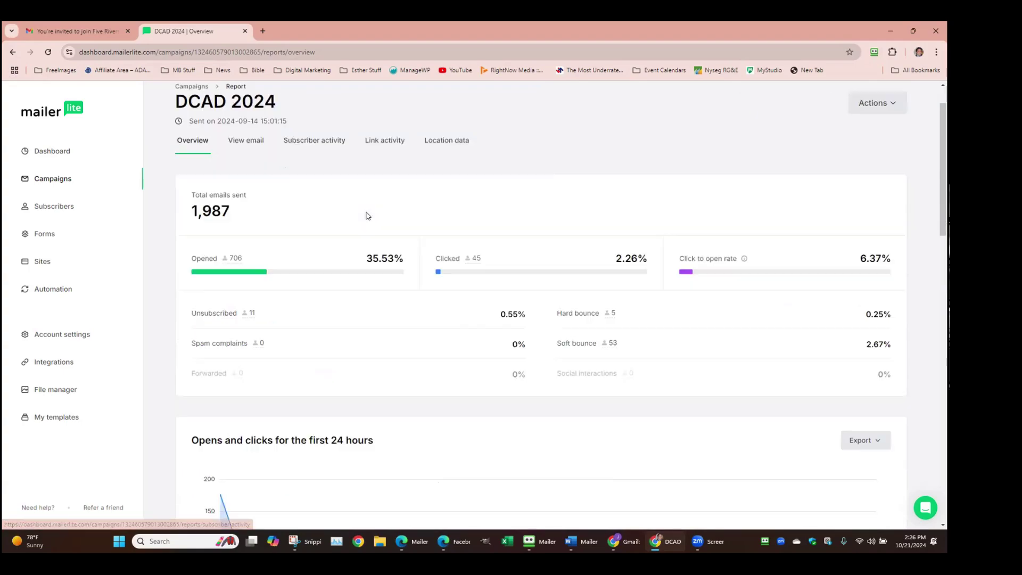
scroll(365, 216, down, 2)
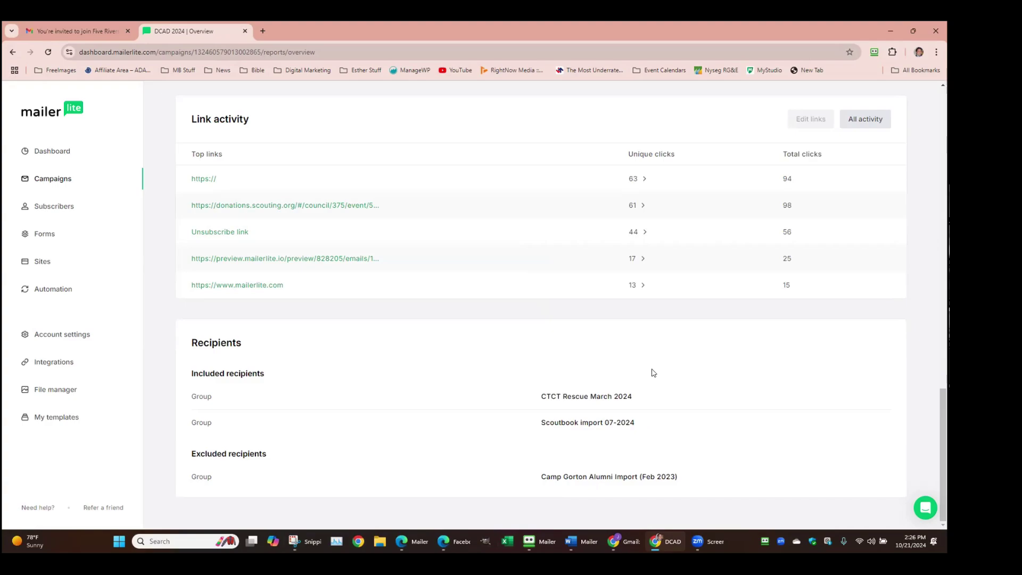
scroll(654, 373, up, 12)
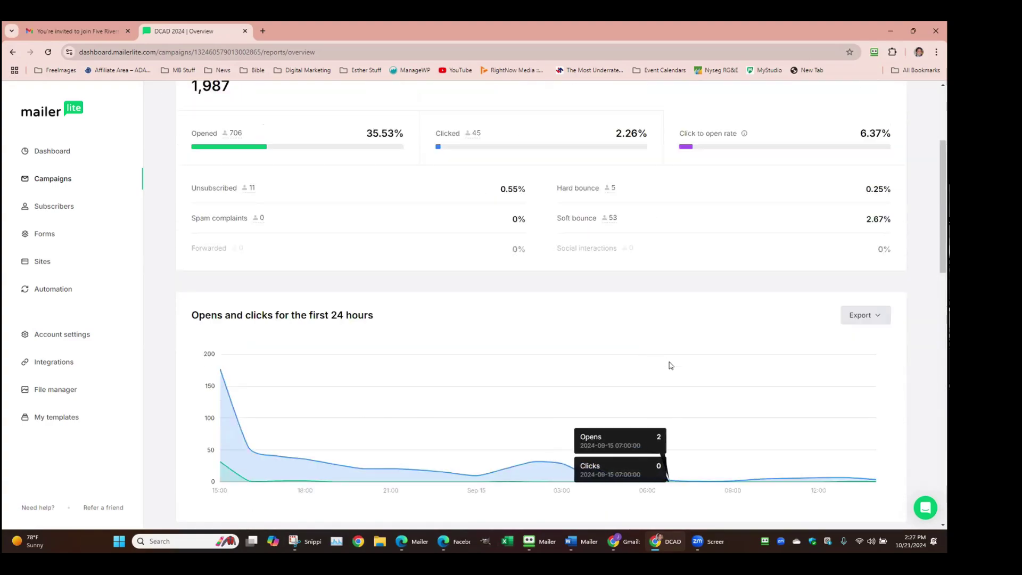
scroll(664, 327, up, 2)
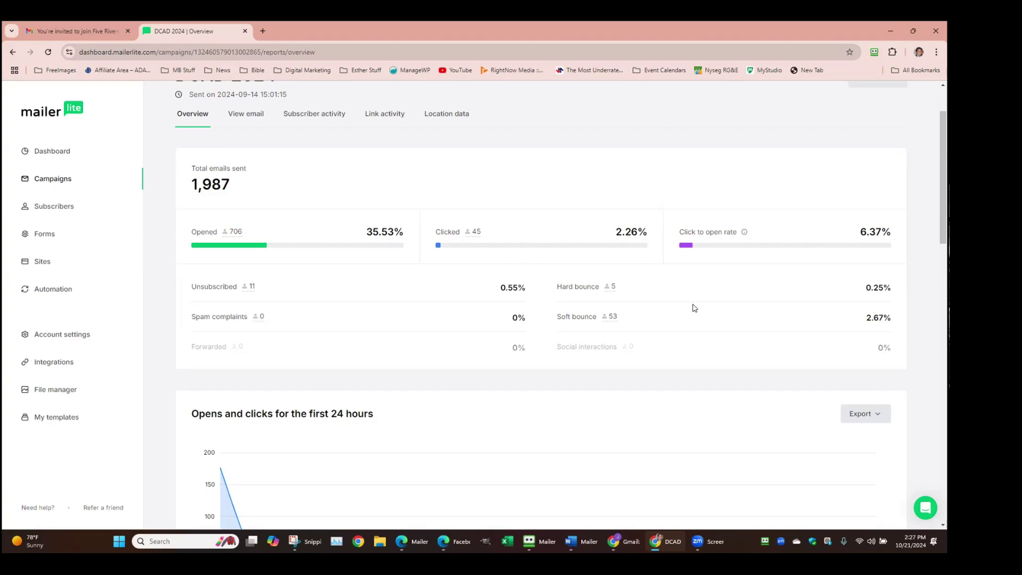
List DCAD 2024's 5 hard-bounced recipients, add Name and Last name columns, and check the activity filters
mouse_move(563, 332)
click(614, 288)
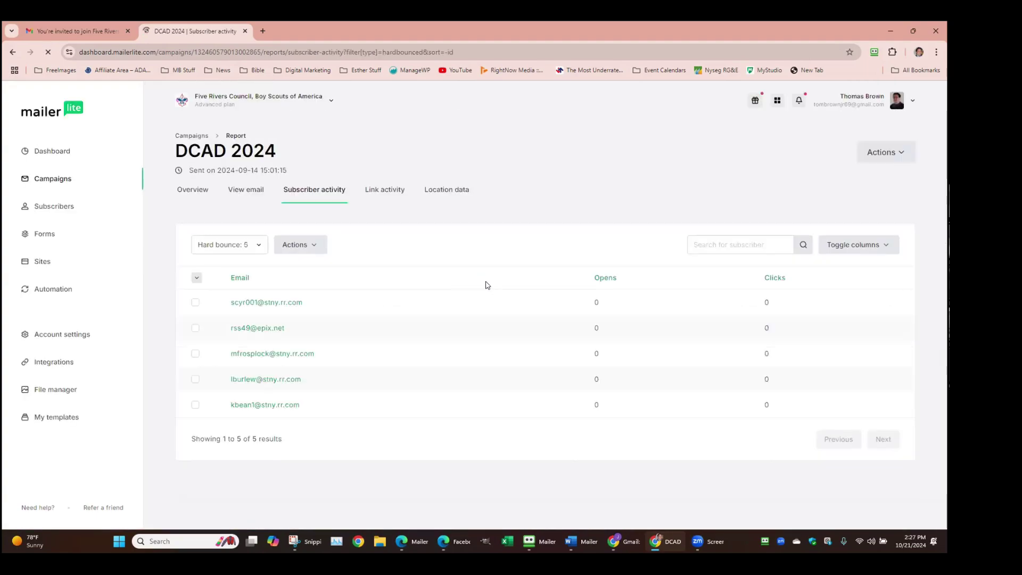
click(883, 249)
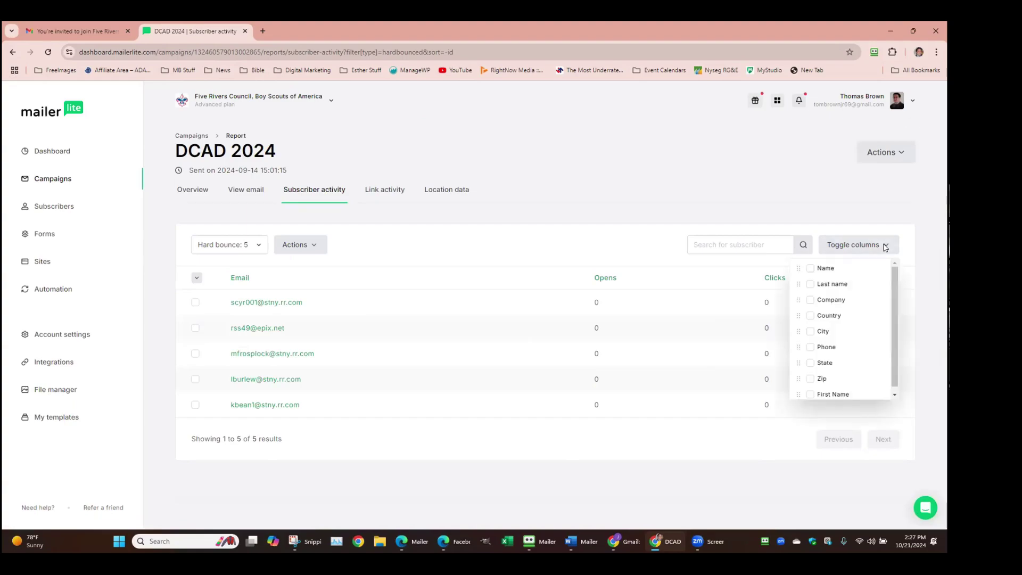
click(811, 268)
click(839, 245)
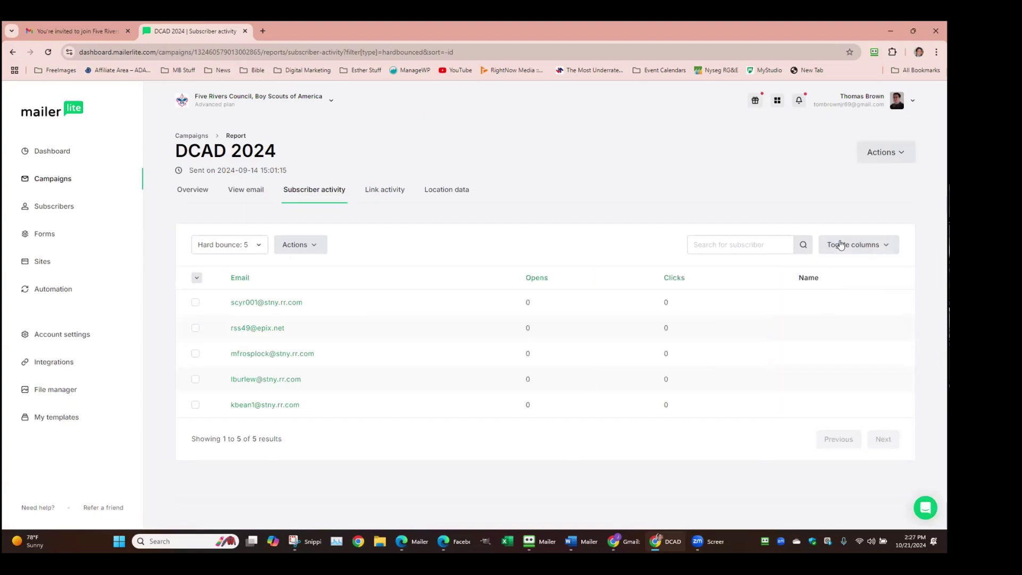
click(840, 245)
click(811, 284)
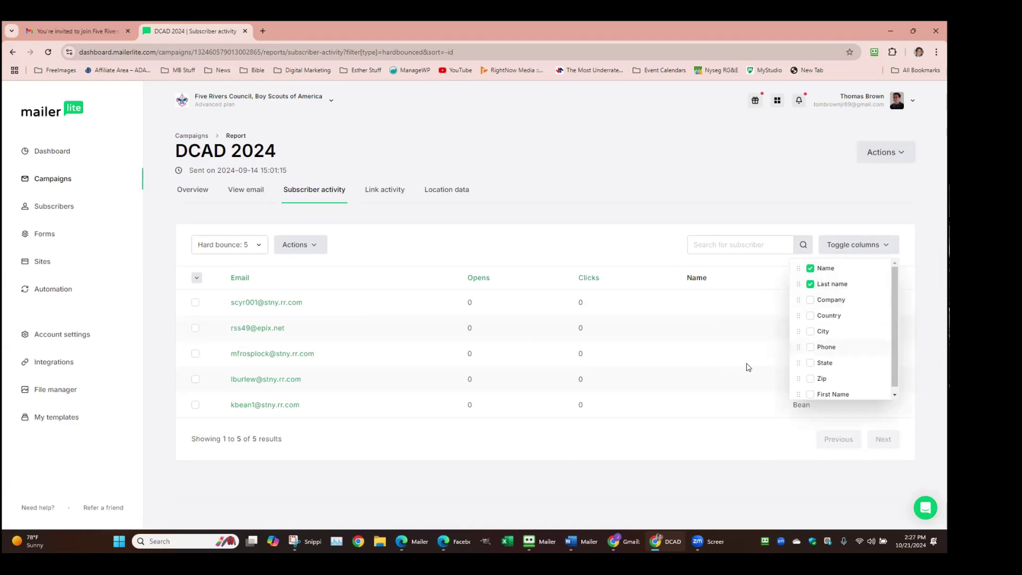
click(727, 391)
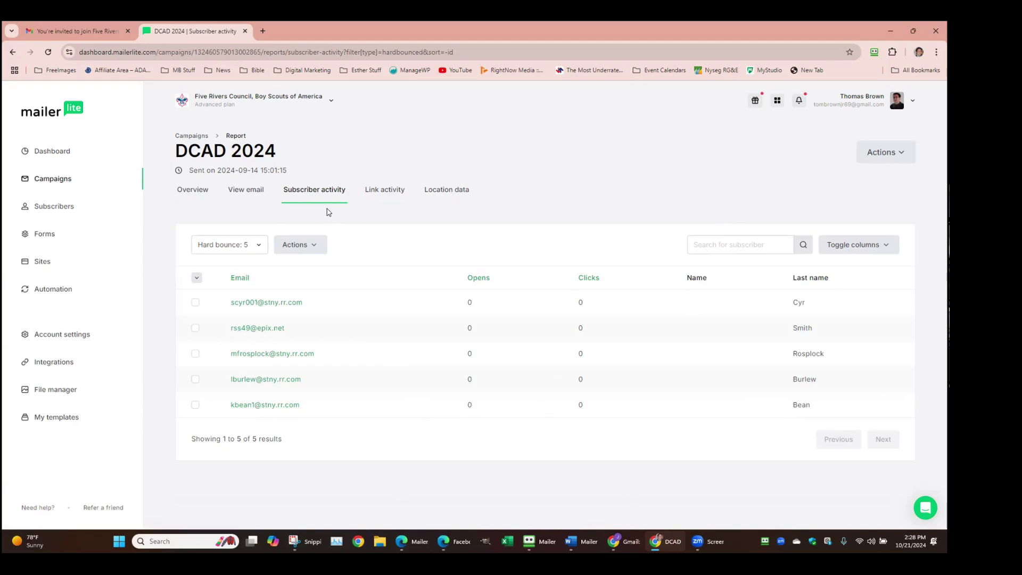
click(255, 243)
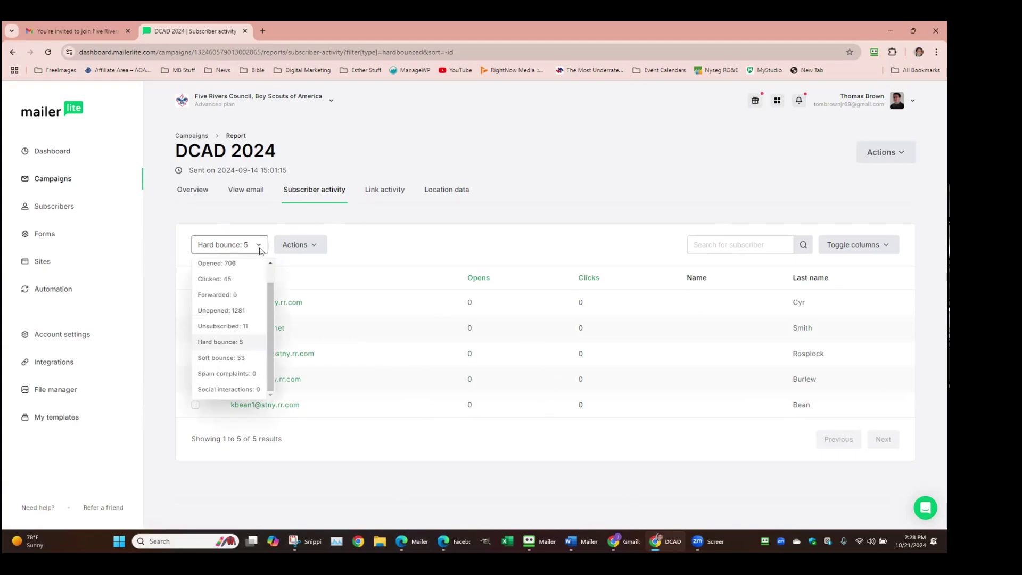
drag(270, 299, 271, 323)
View DCAD 2024's Location data by country: United States 702, United Kingdom 3, Australia 1
click(380, 196)
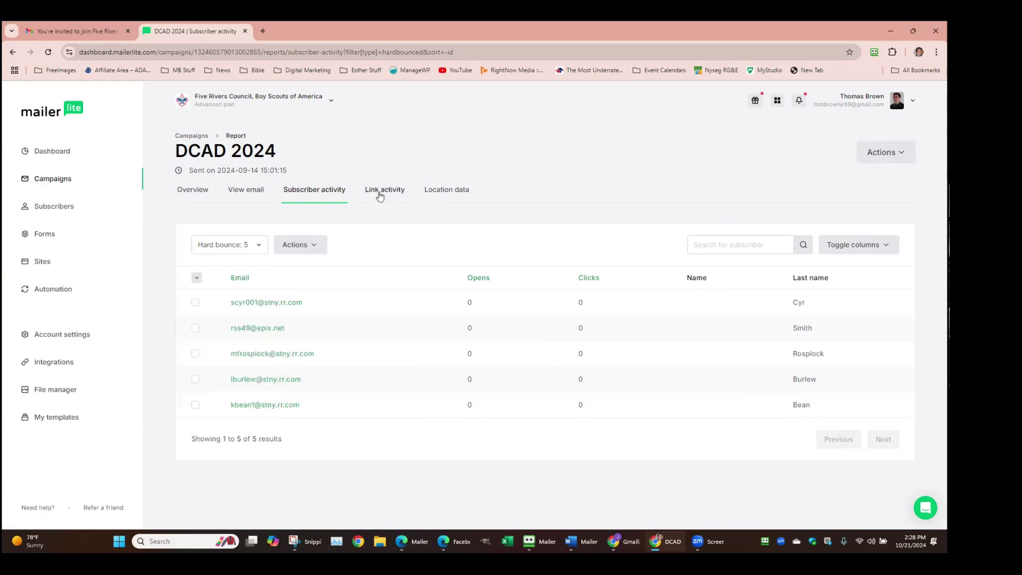
click(380, 192)
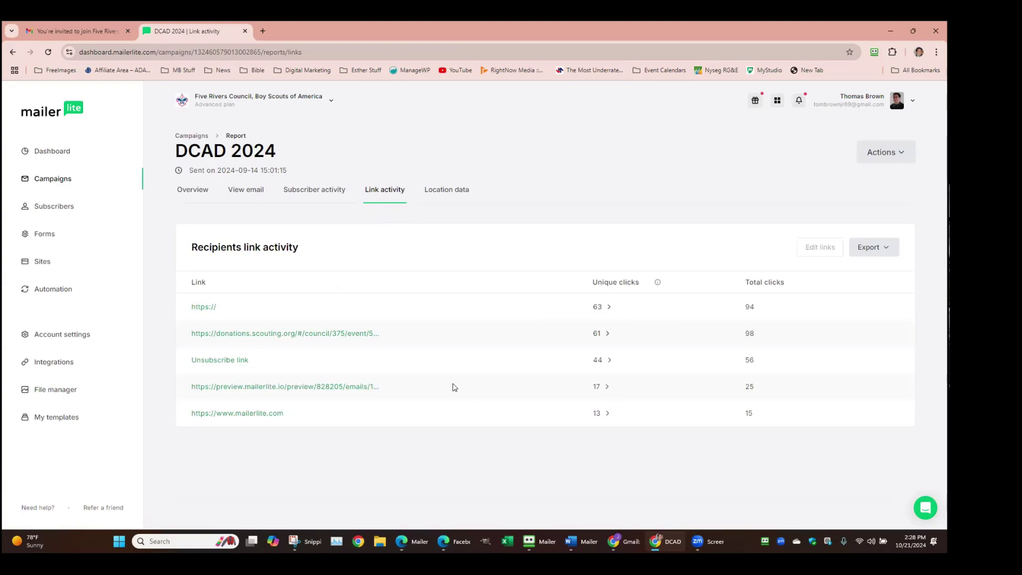
click(456, 192)
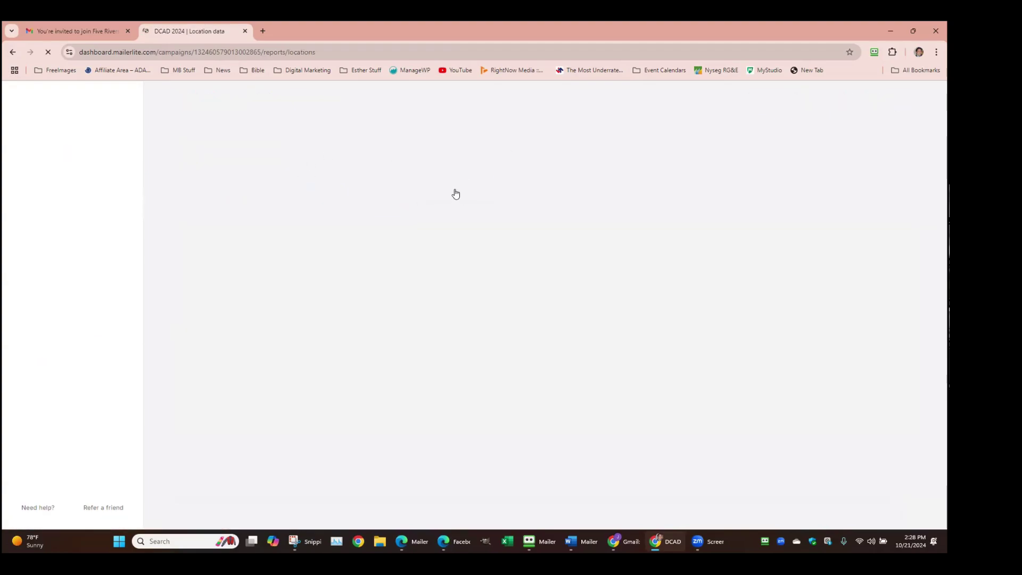
scroll(496, 337, down, 3)
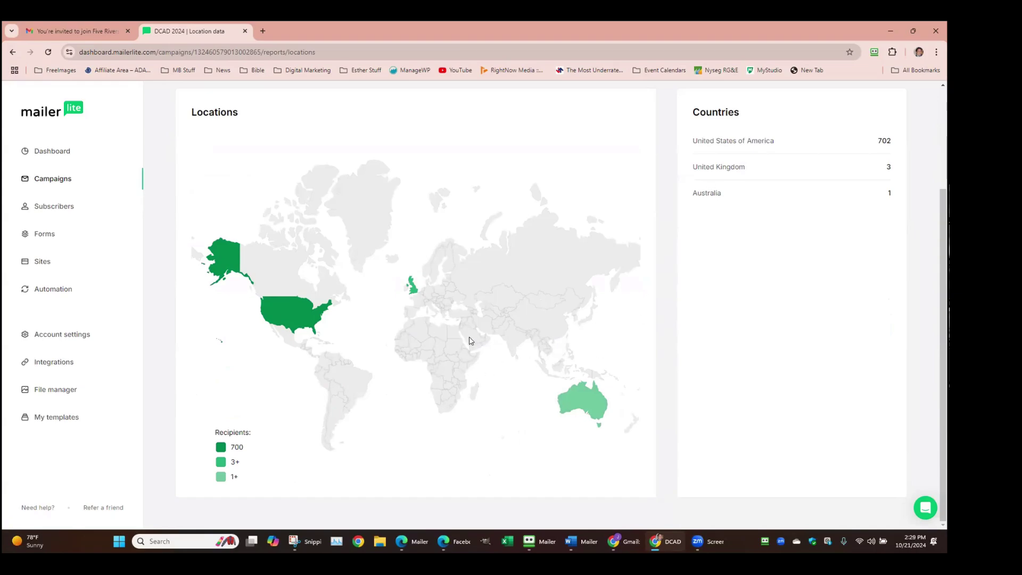
scroll(477, 313, up, 3)
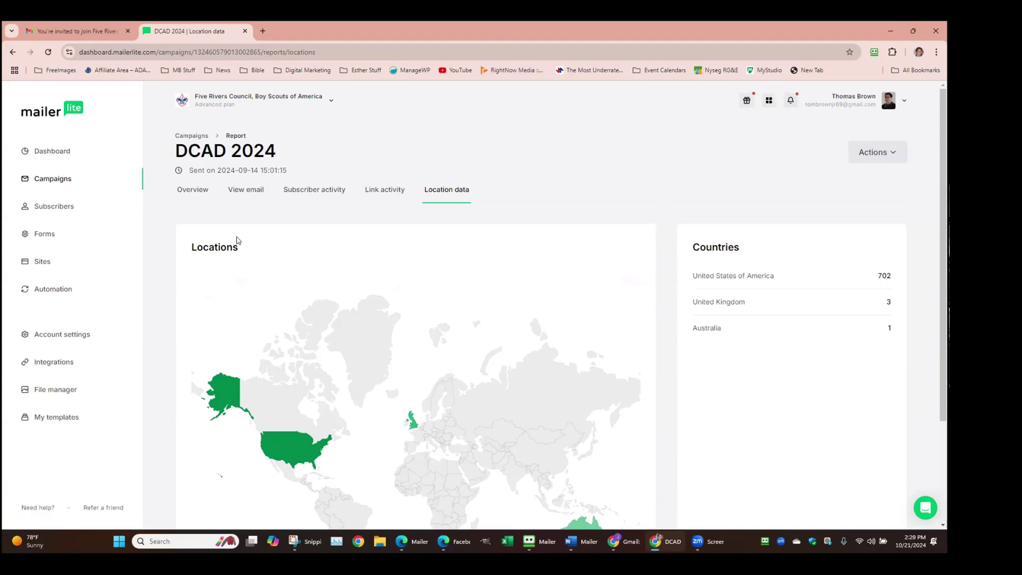
Return to the Campaigns list, open DCAD 2024's More menu, then close it again
click(192, 136)
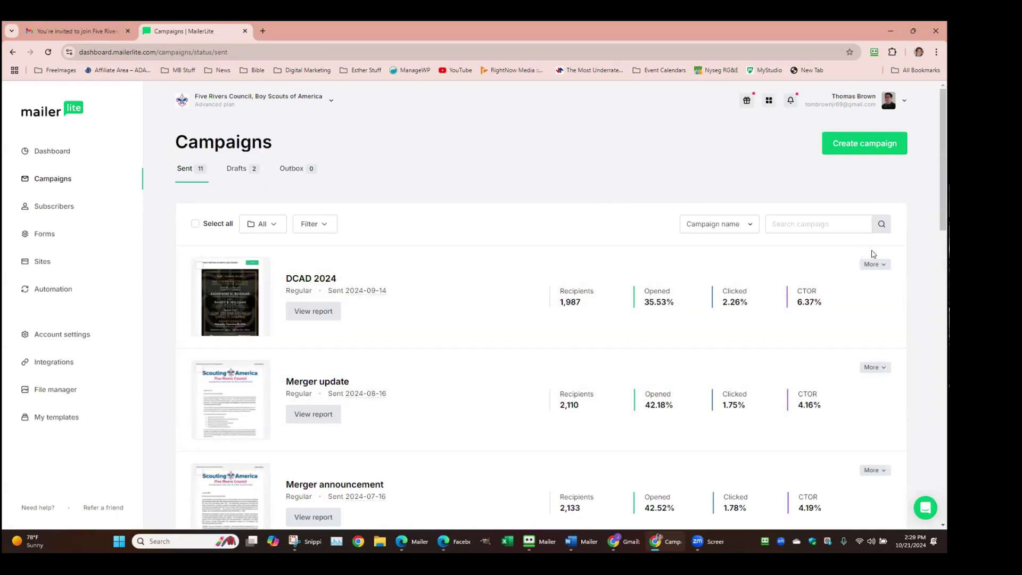
click(882, 269)
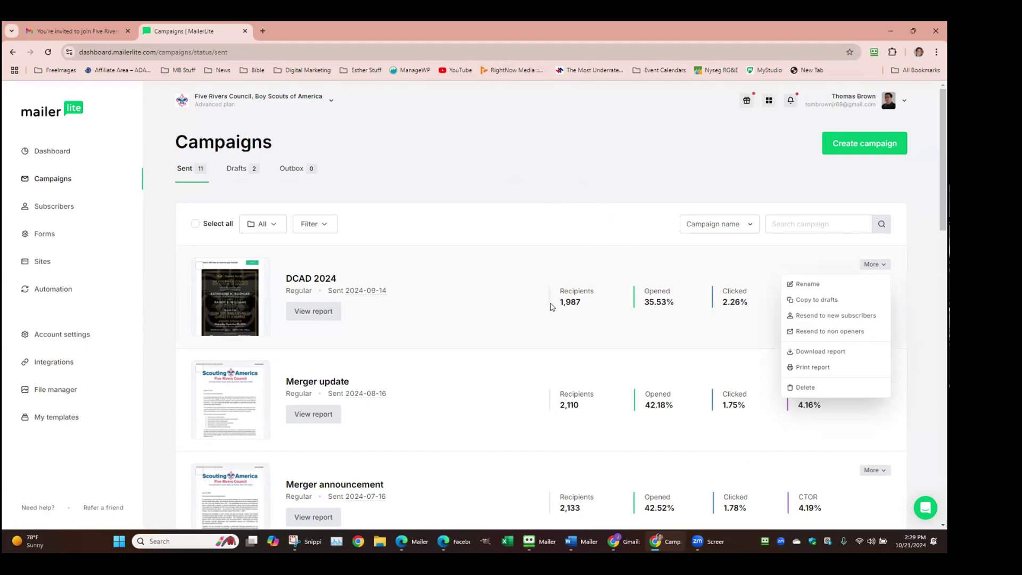
click(341, 361)
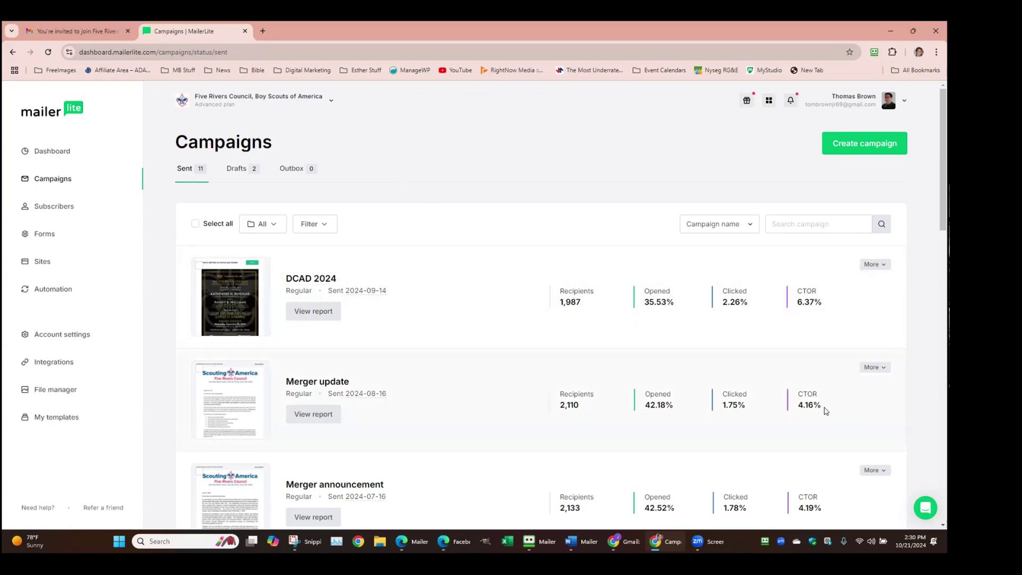
Start a new campaign with the Create campaign button on the Campaigns page
click(869, 143)
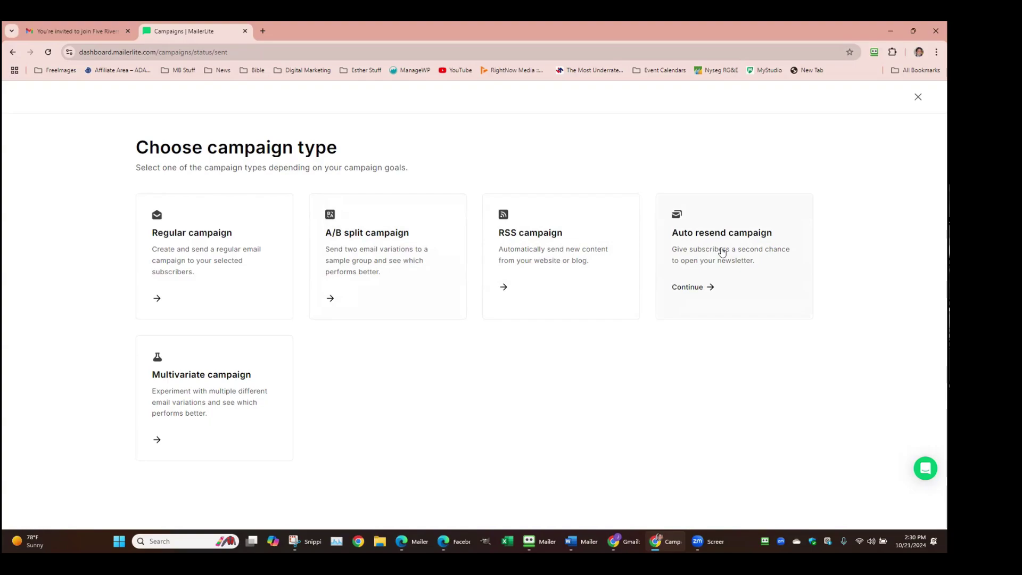
Choose an Auto resend campaign, then add a smiling-face-with-hearts emoji to Subject A and delete it
click(714, 260)
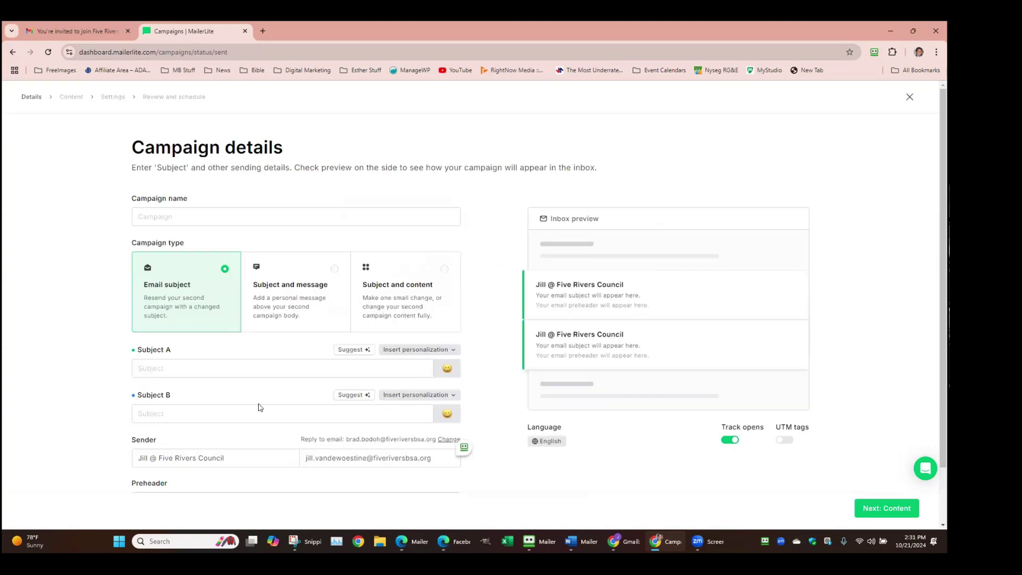
scroll(129, 272, down, 1)
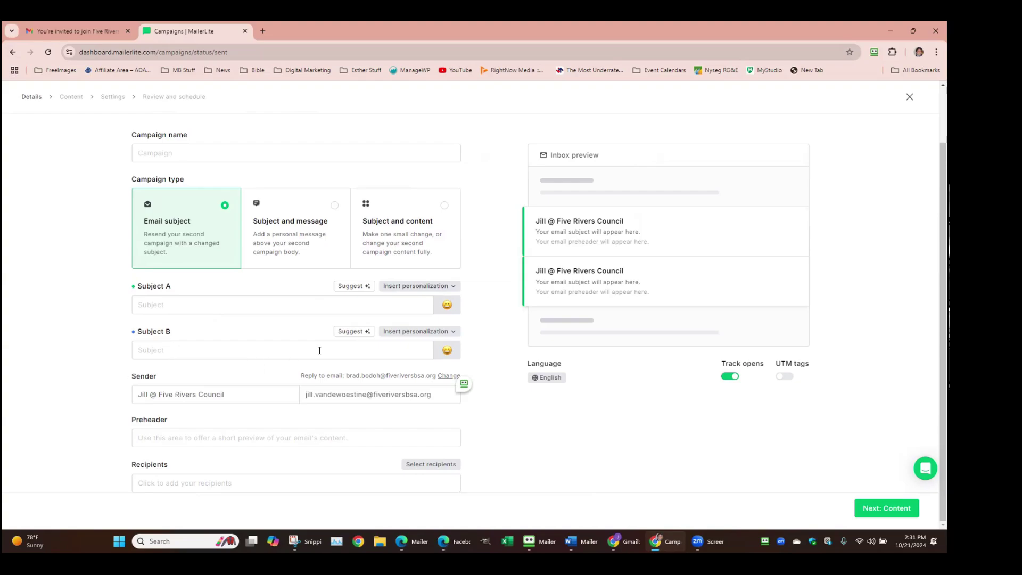
click(446, 307)
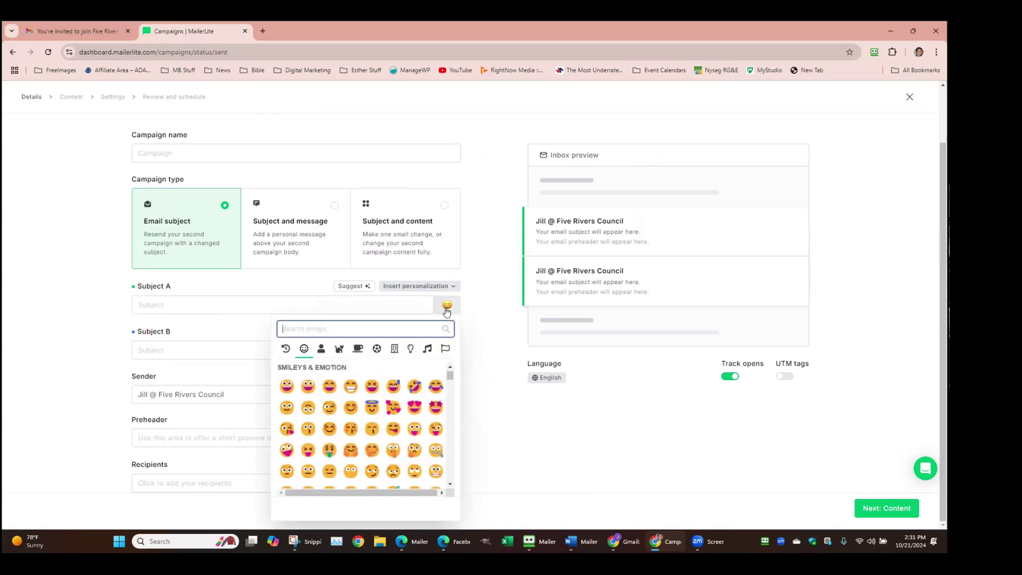
click(393, 408)
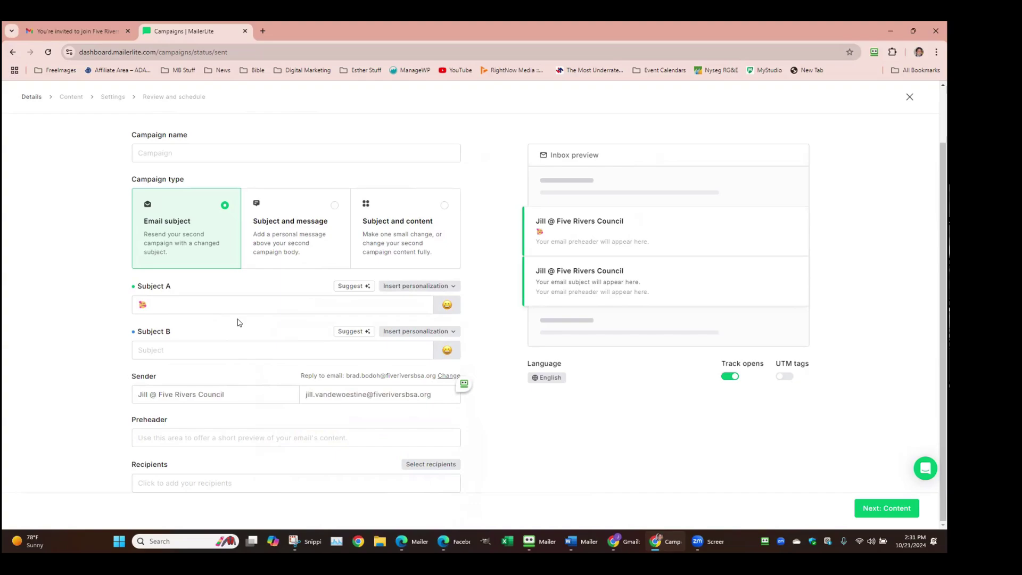
click(313, 297)
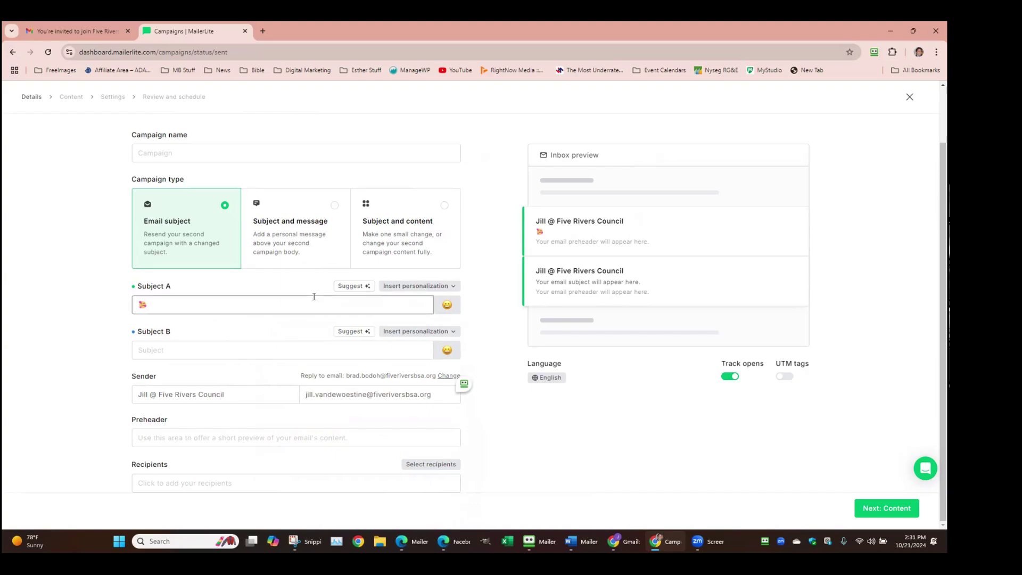
key(BackSpace)
click(251, 395)
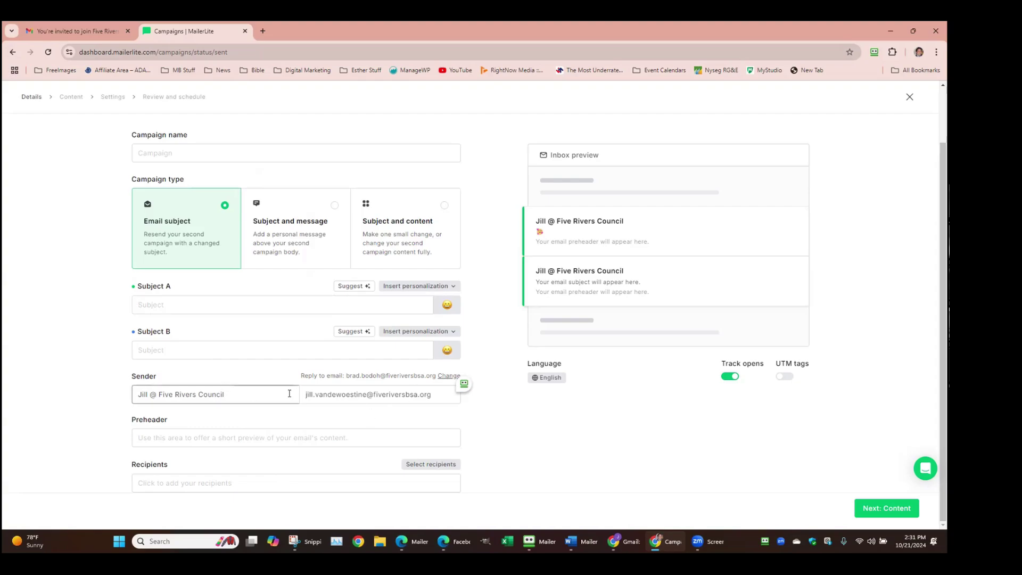
click(437, 397)
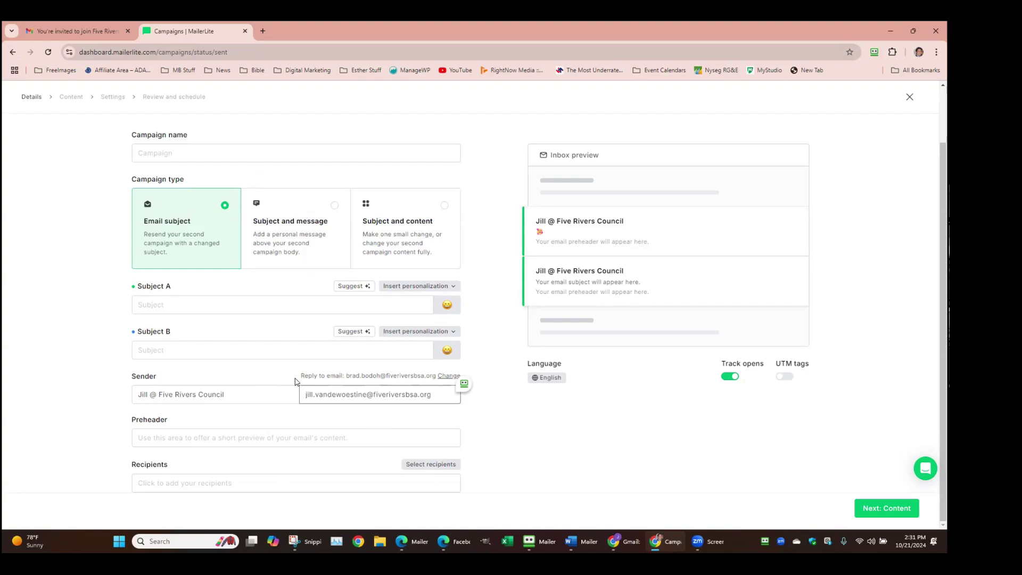
click(454, 376)
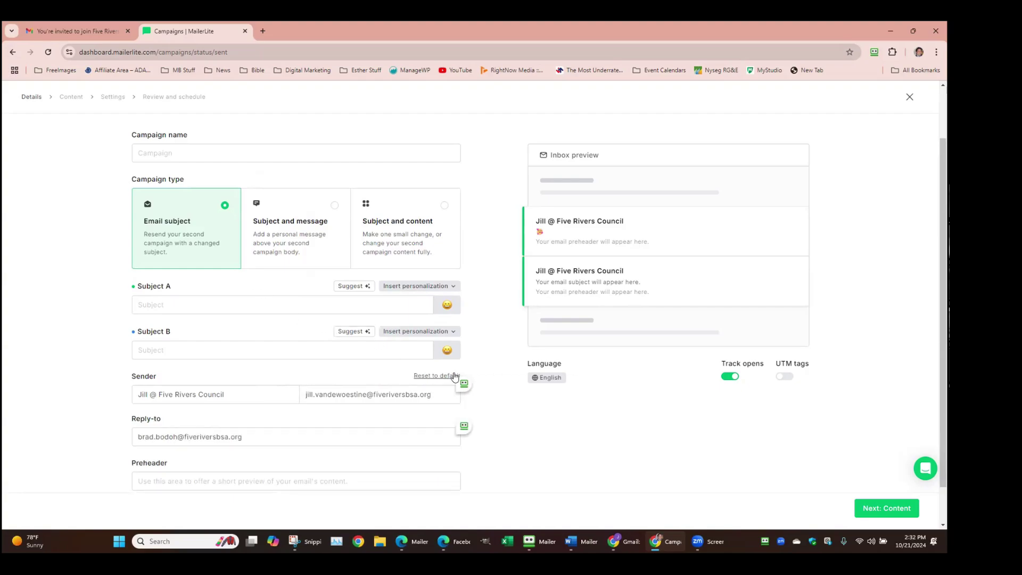
scroll(421, 384, down, 1)
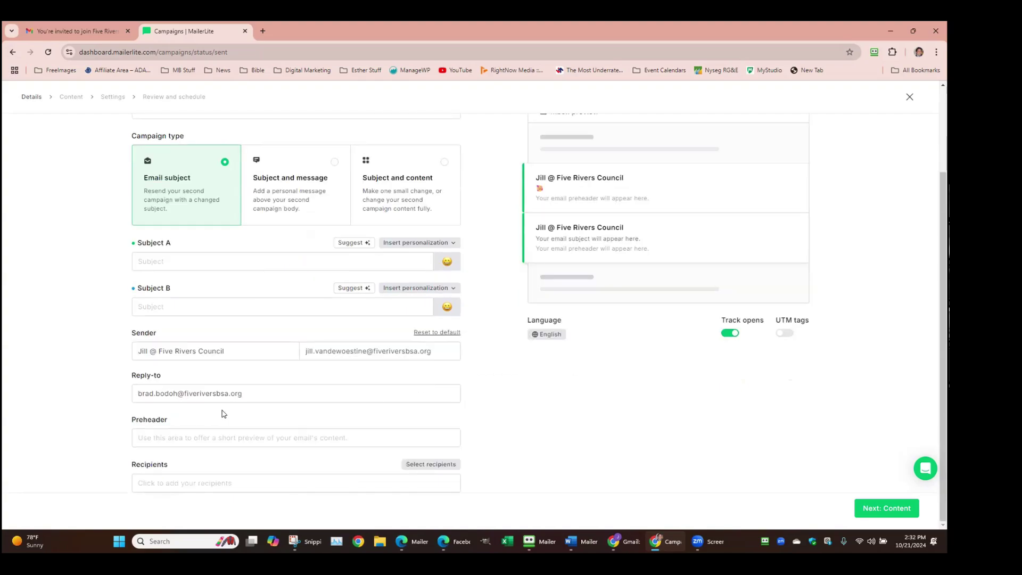
click(434, 334)
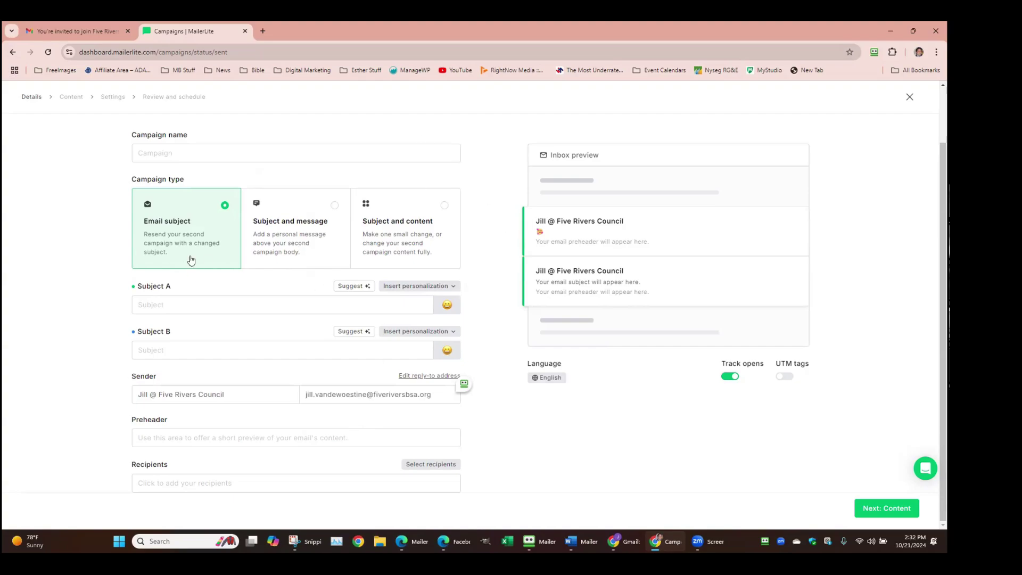
Set the campaign type to Subject and content, leaving UTM tags off after toggling them
click(282, 246)
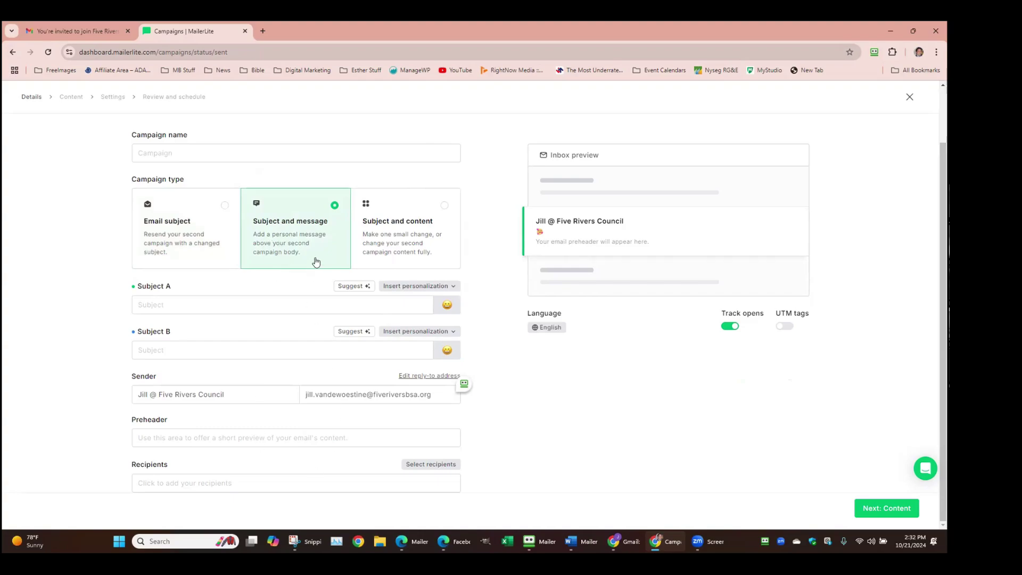
click(404, 248)
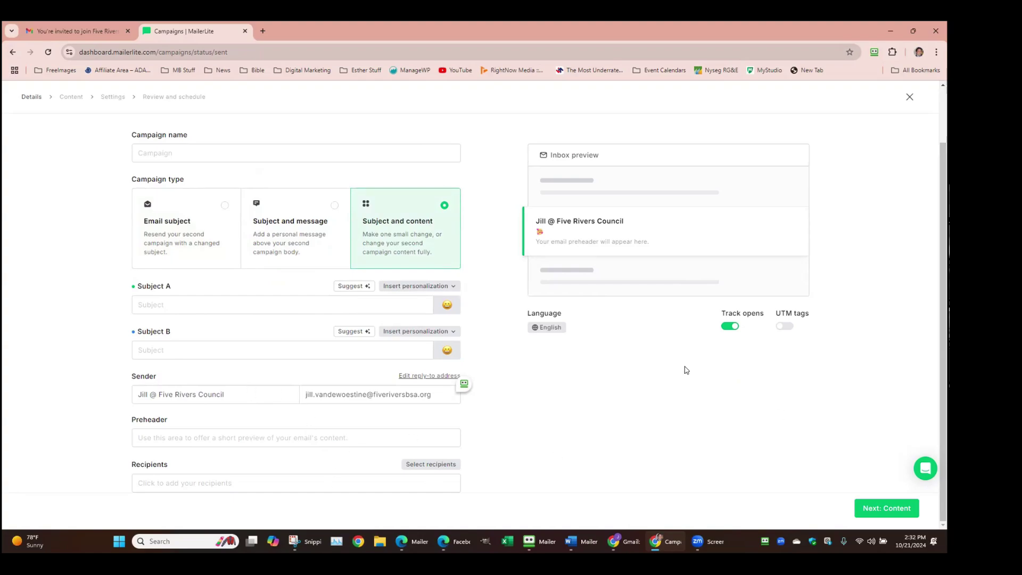
click(784, 326)
click(787, 327)
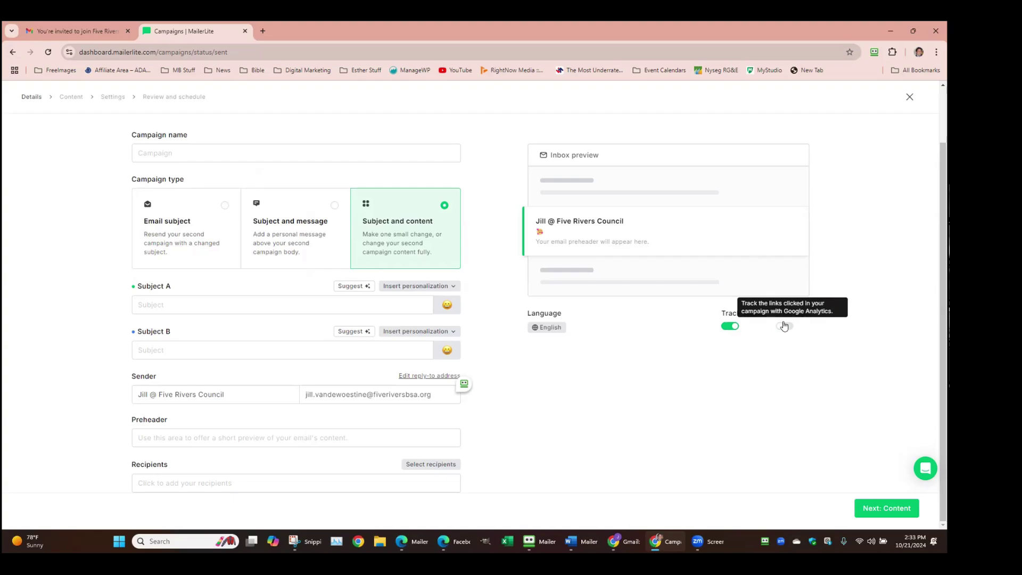
Go back to the DCAD 2024 location report: 702 United States, 3 United Kingdom, 1 Australia
click(12, 52)
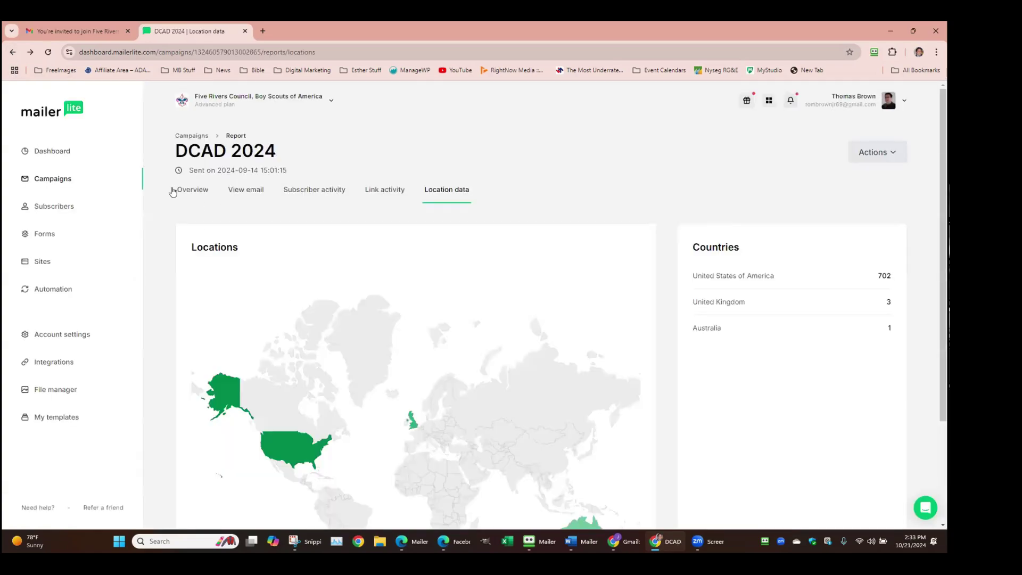
Open the Dashboard showing DCAD 2024 as last sent campaign and 2,069 active subscribers
click(40, 111)
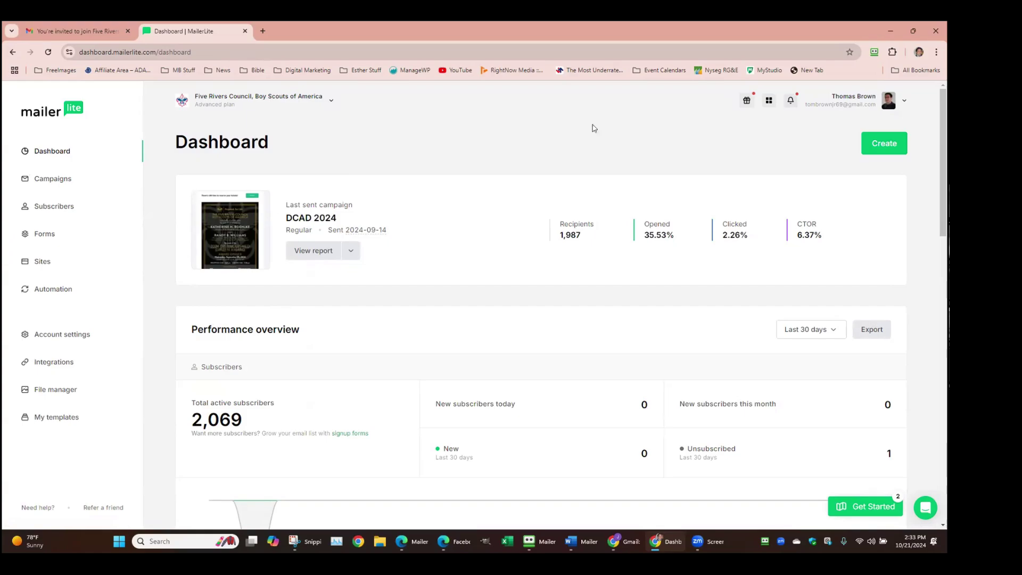
Create a new regular email campaign named 'Demo'
click(876, 142)
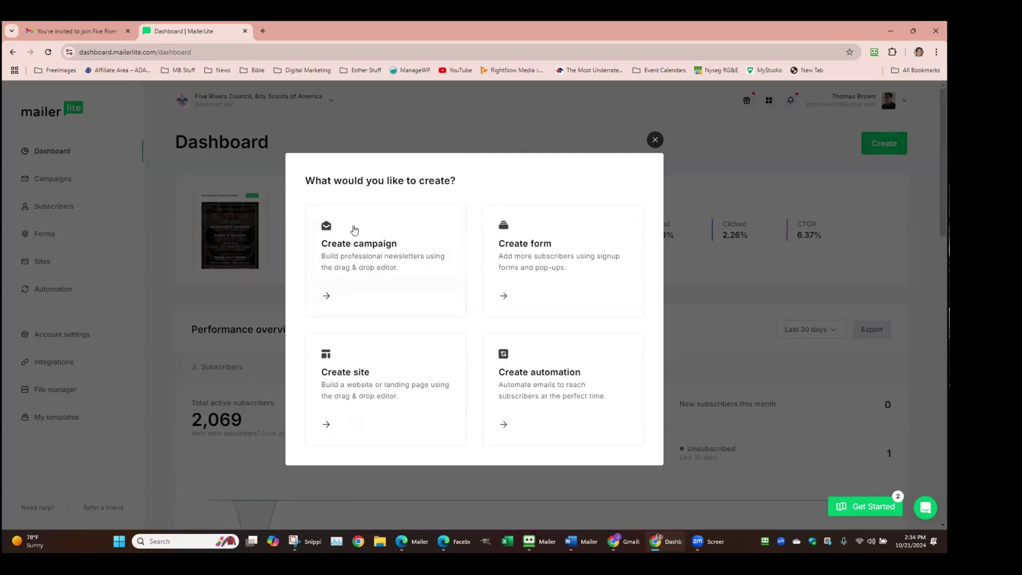
click(357, 246)
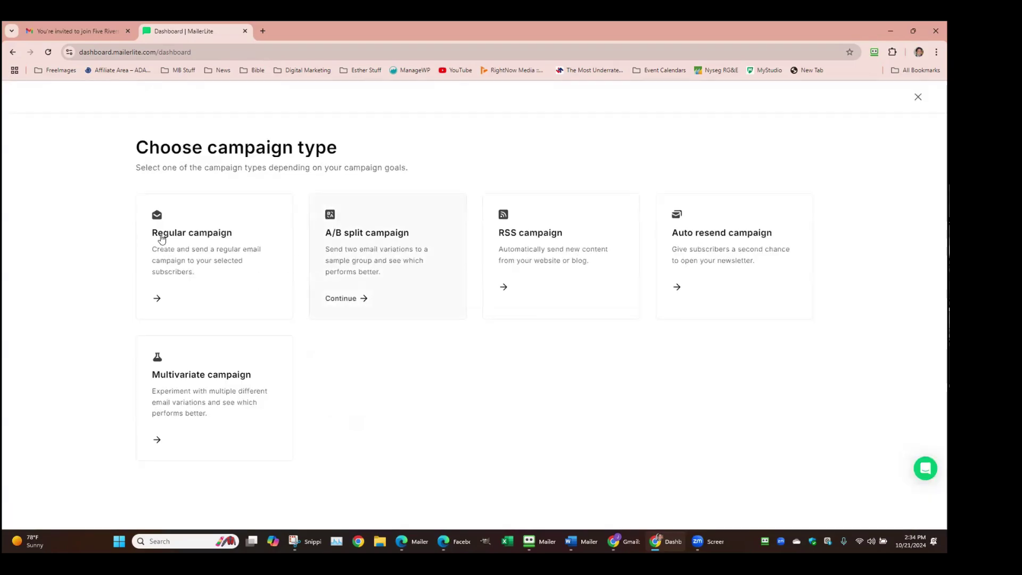
click(219, 244)
click(212, 219)
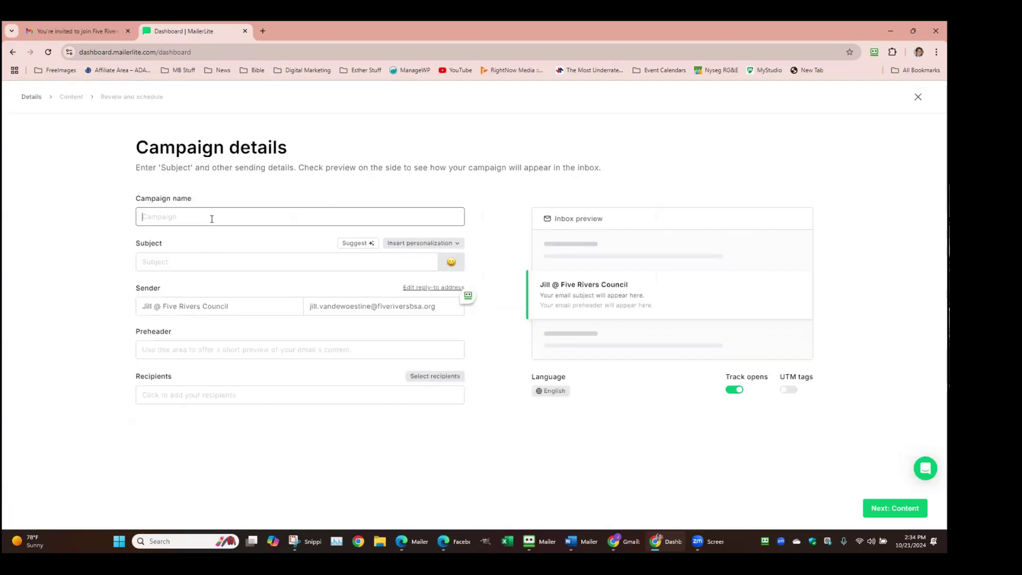
text(Demo)
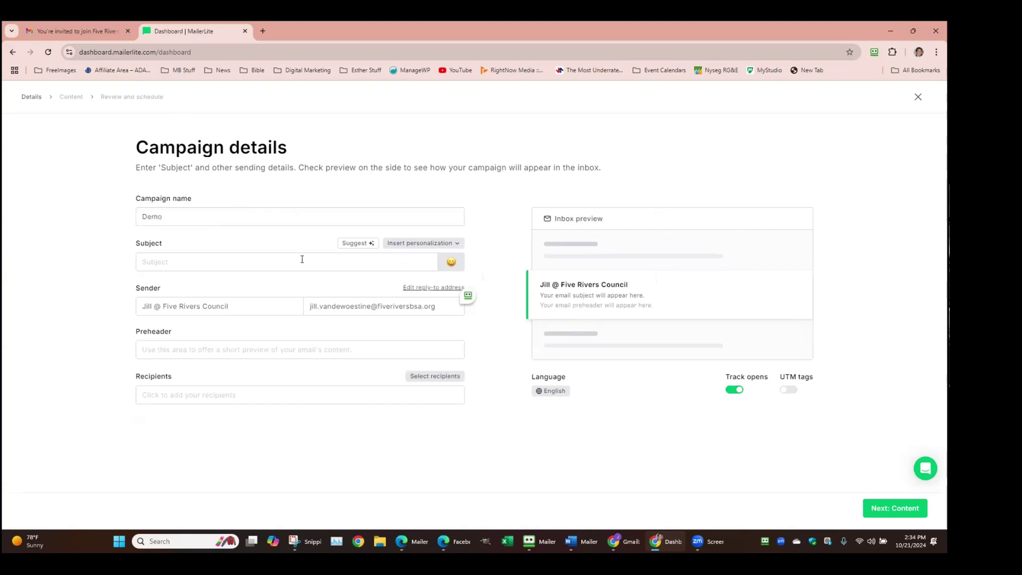
Set the subject to 'Now is the time for true generosity', correcting the misspelling
click(280, 264)
text(Now i)
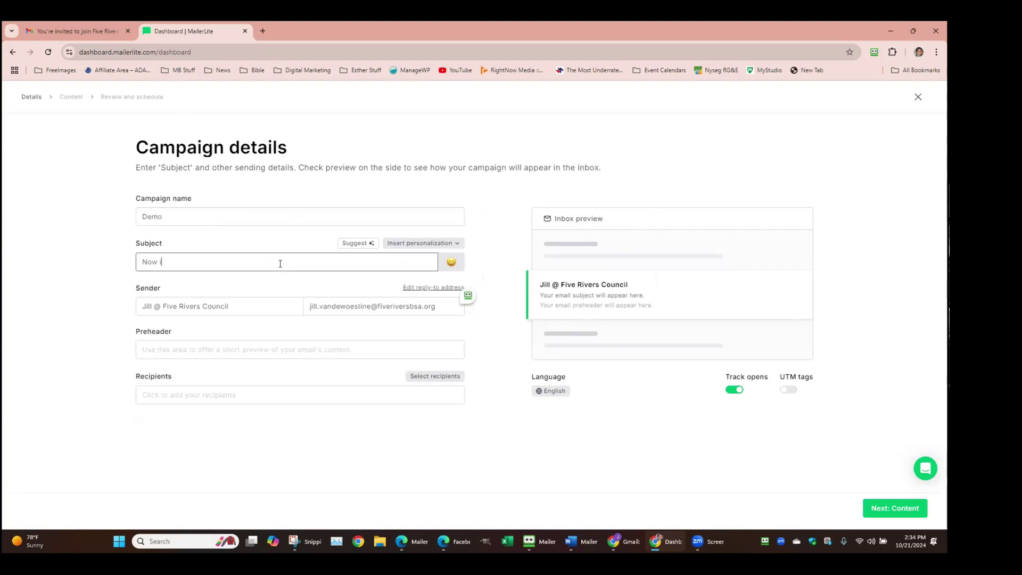
text(s the time for true generoisty)
click(354, 245)
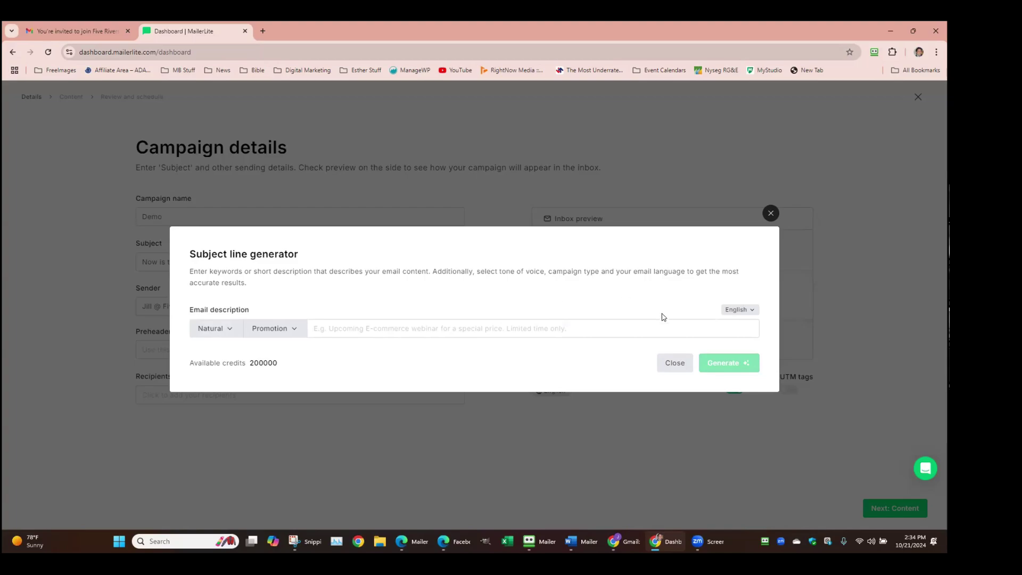
click(672, 365)
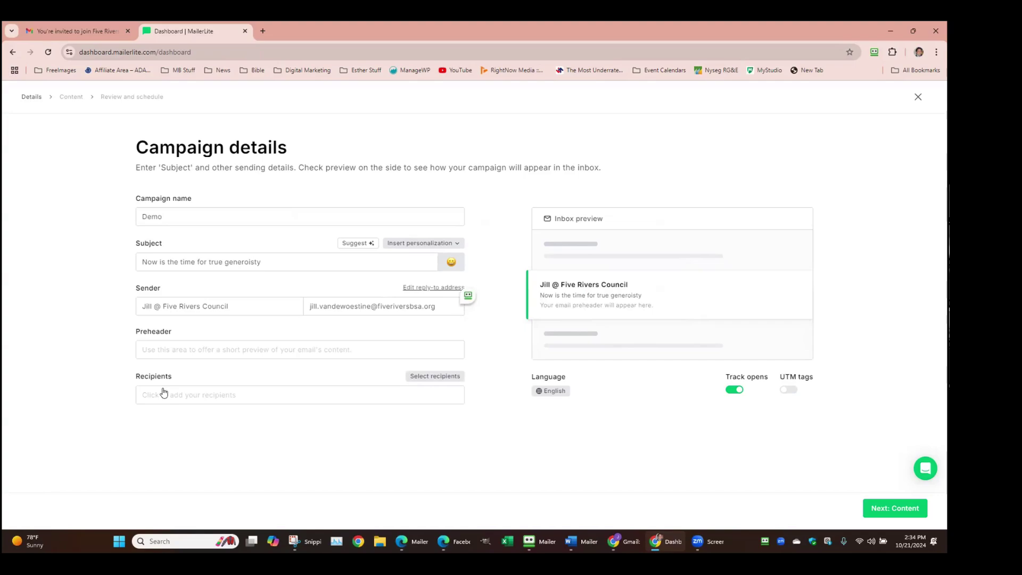
drag(262, 262, 247, 266)
text(osity)
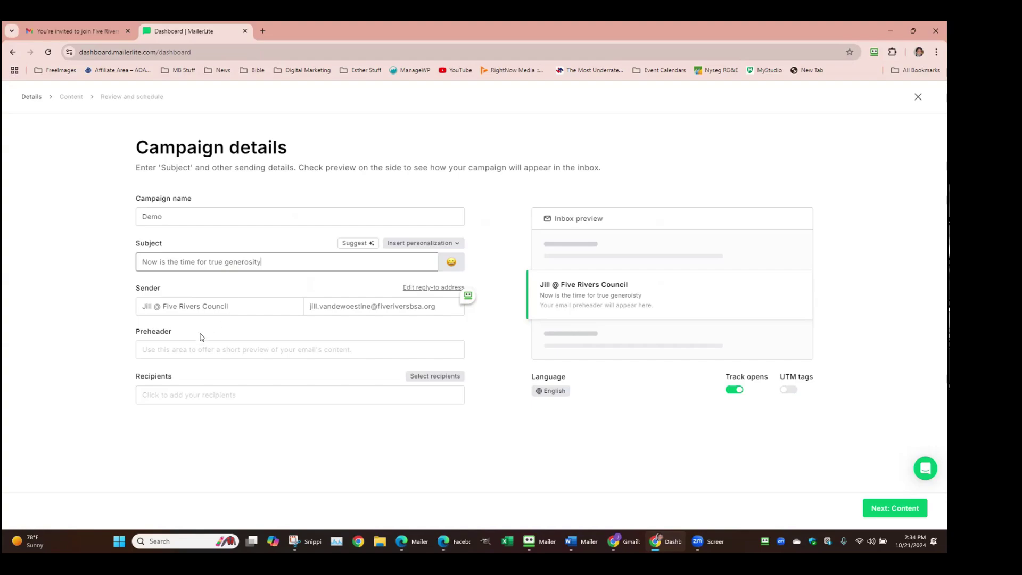
Enter the preheader text 'Thisi is a important updat'
click(210, 350)
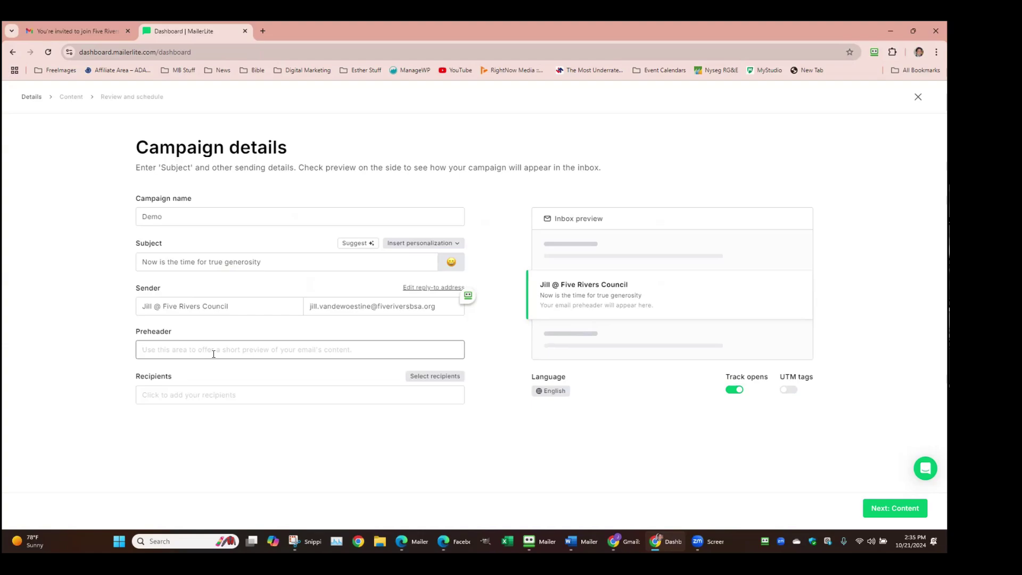
text(Thisi)
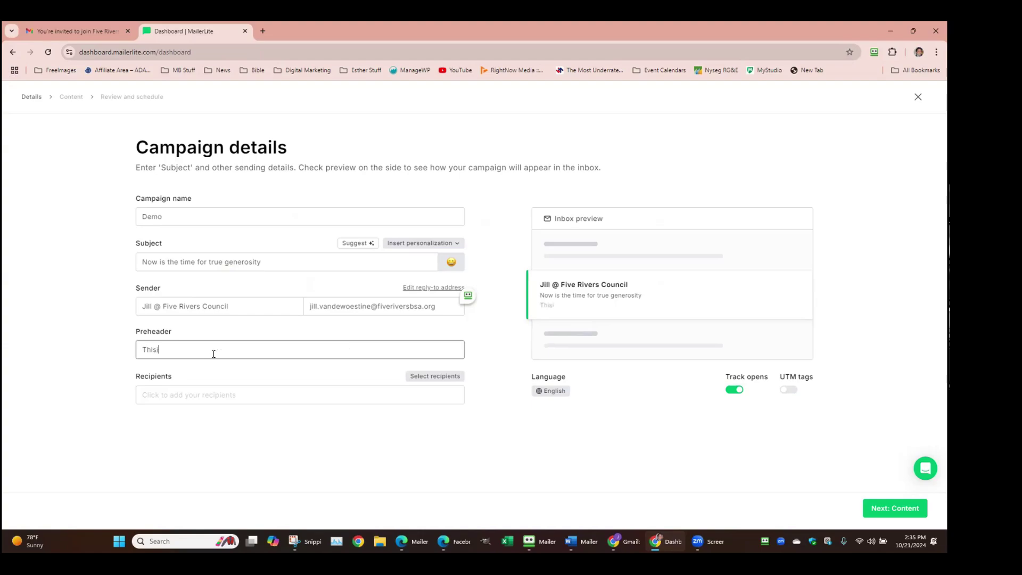
text( is a important update)
Look over the recipient source and filter options, then close without choosing
click(221, 394)
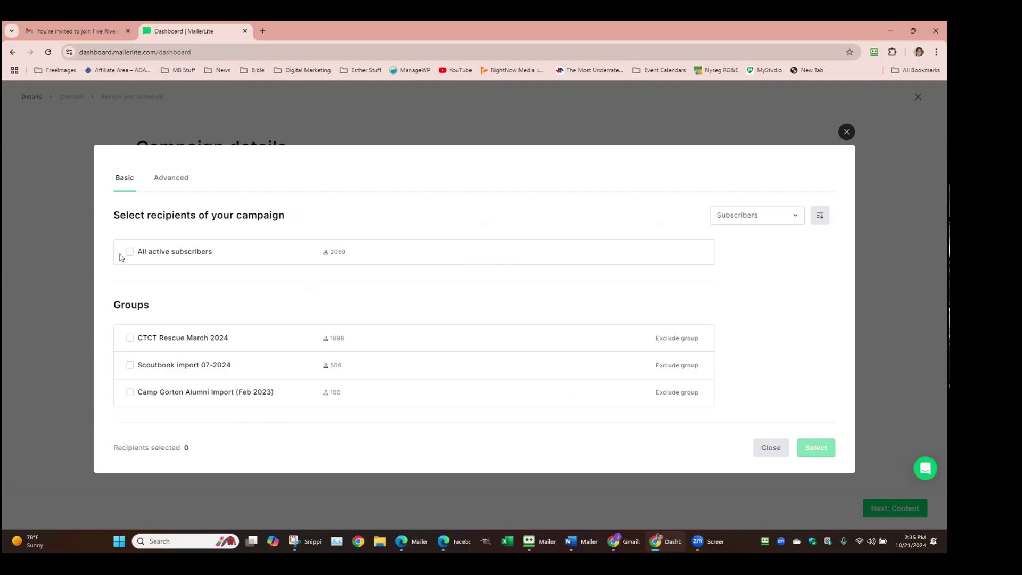
click(793, 215)
click(702, 197)
click(172, 179)
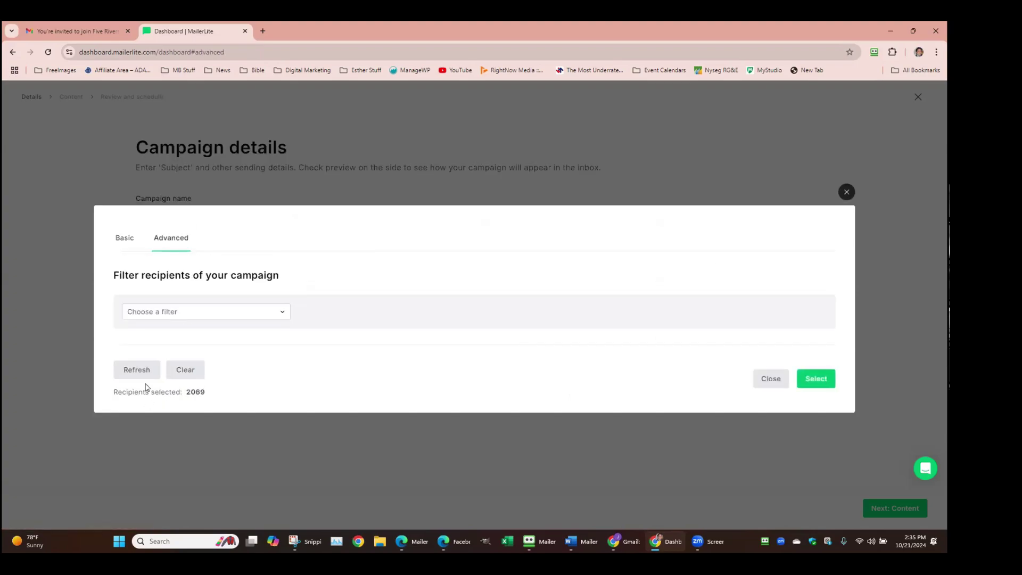
click(846, 192)
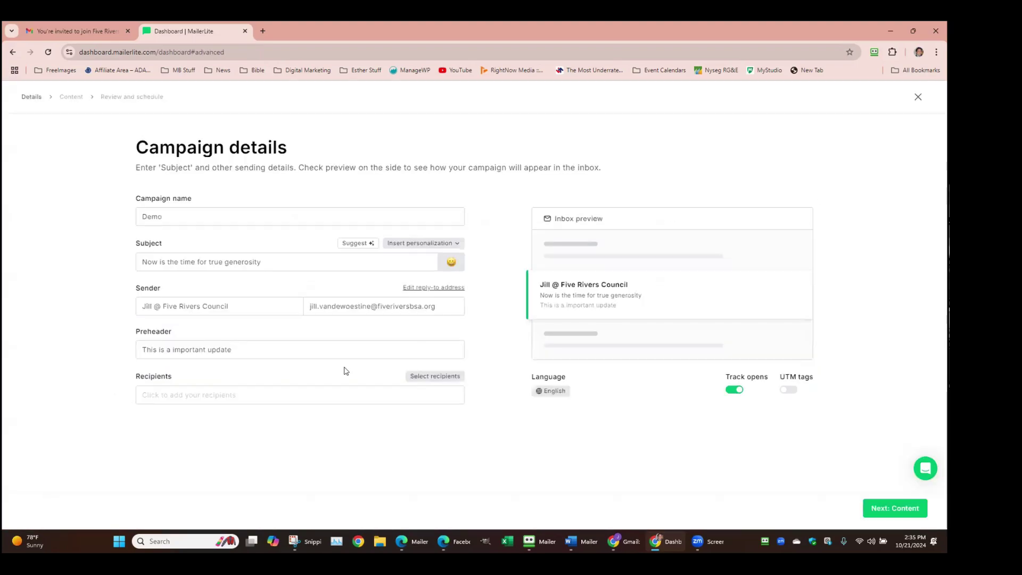
Target all active subscribers except Camp Gorton Alumni Import, totalling 1,969 recipients
click(248, 395)
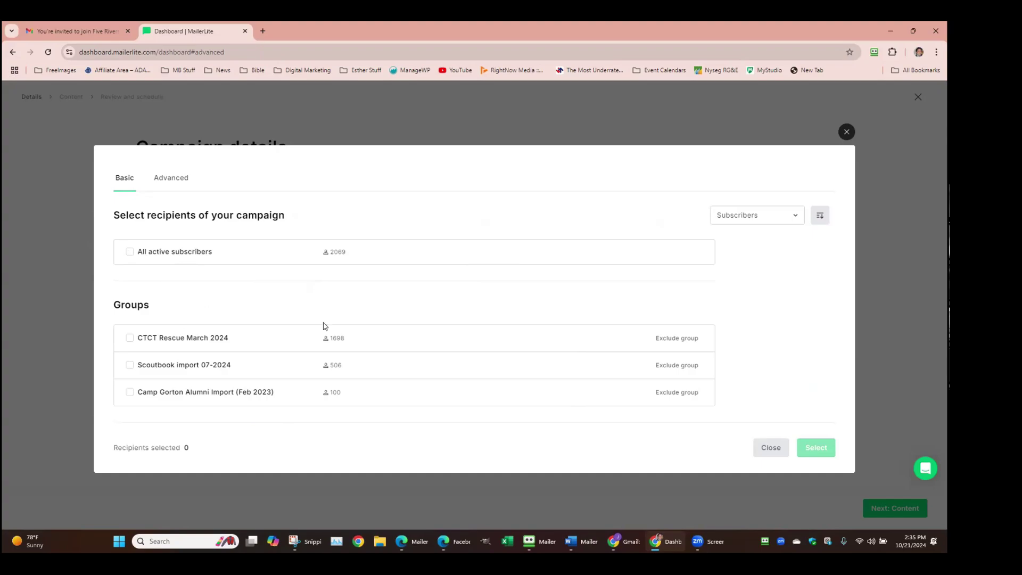
click(671, 394)
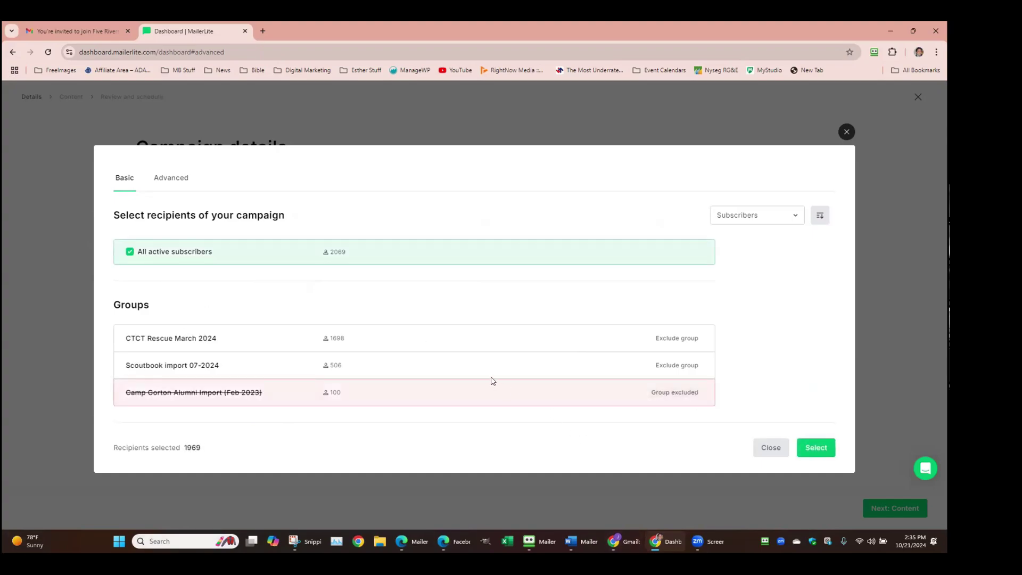
click(822, 449)
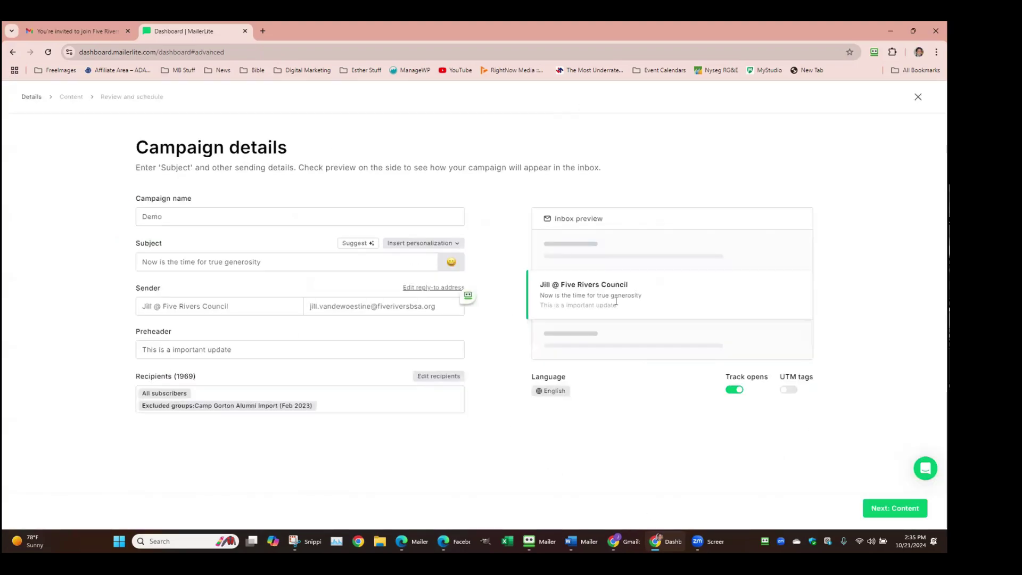
Advance to the Content step, browse Recent emails, then show the 94-template gallery
click(893, 509)
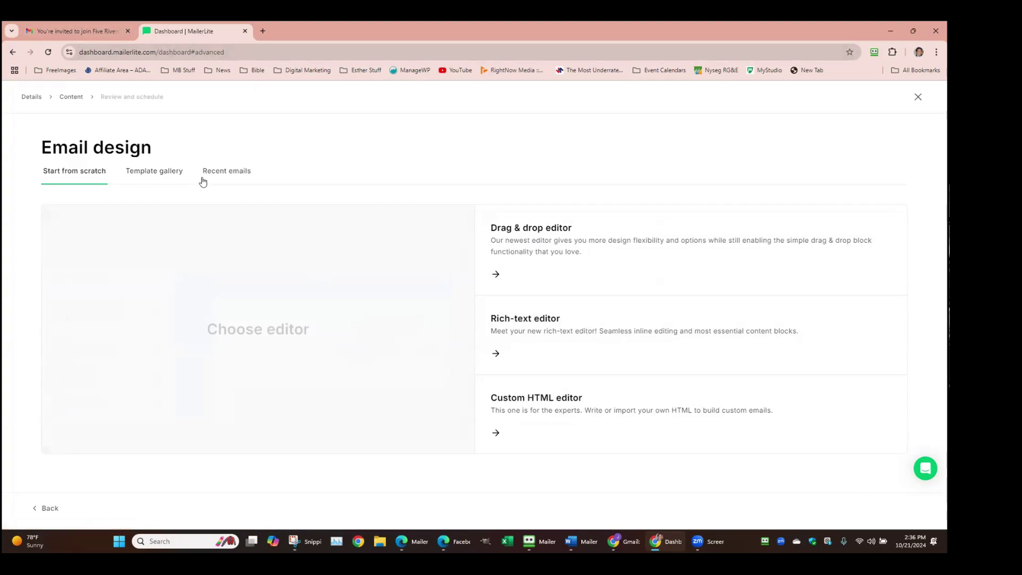
click(239, 175)
scroll(527, 389, down, 5)
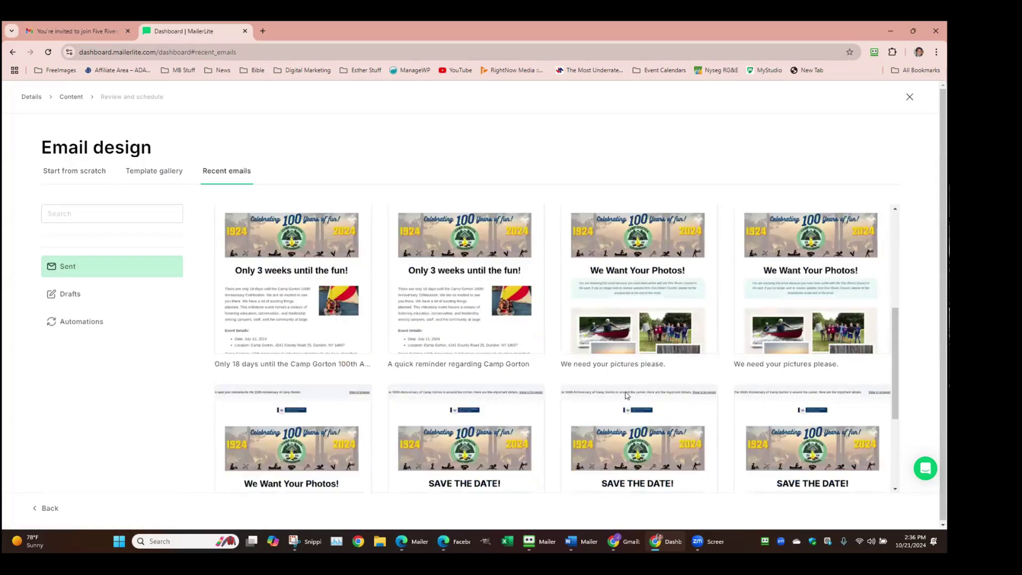
scroll(657, 313, down, 1)
mouse_move(624, 268)
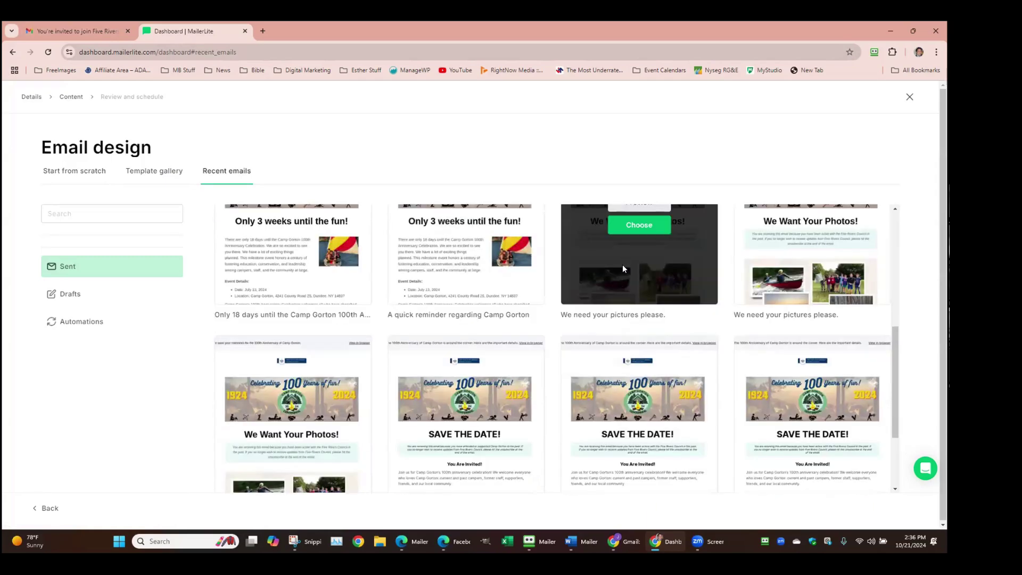
scroll(617, 276, up, 5)
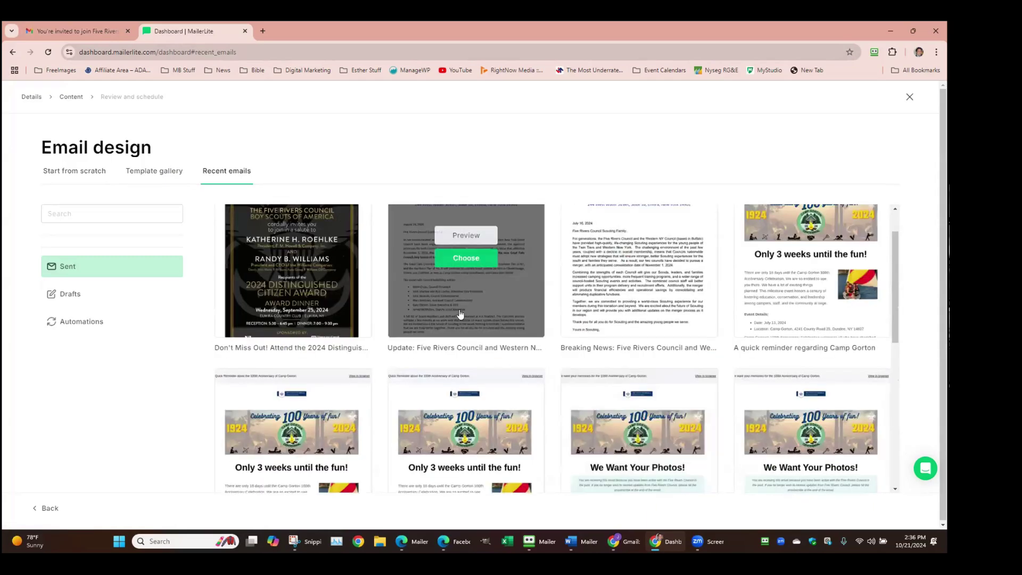
click(165, 176)
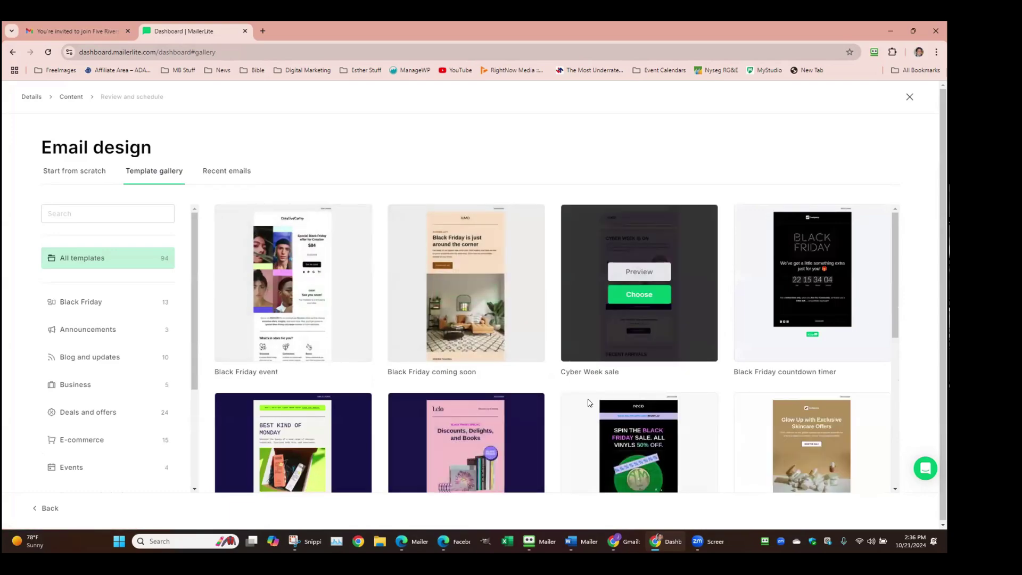
scroll(583, 403, down, 4)
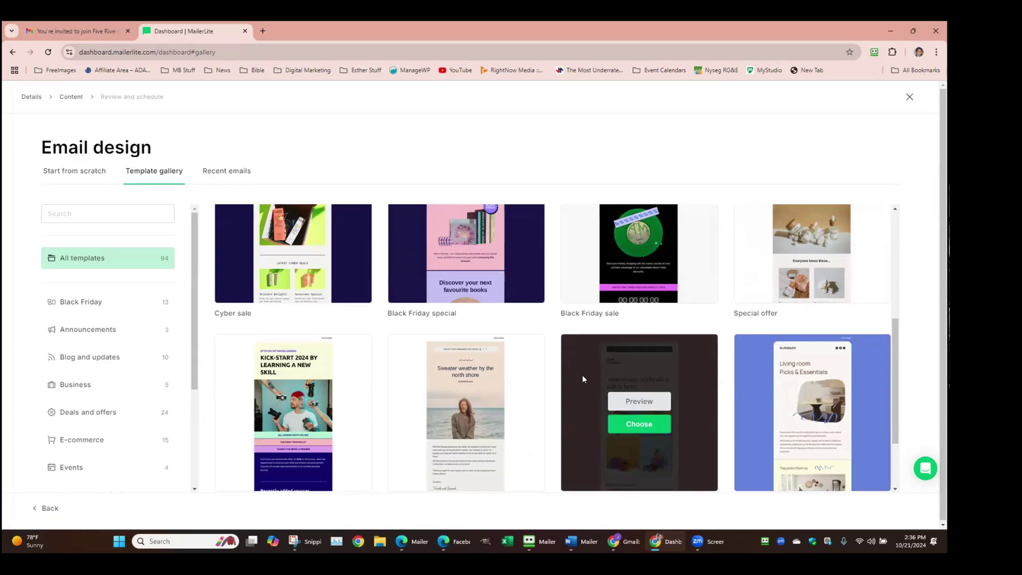
scroll(595, 328, down, 2)
scroll(588, 318, up, 4)
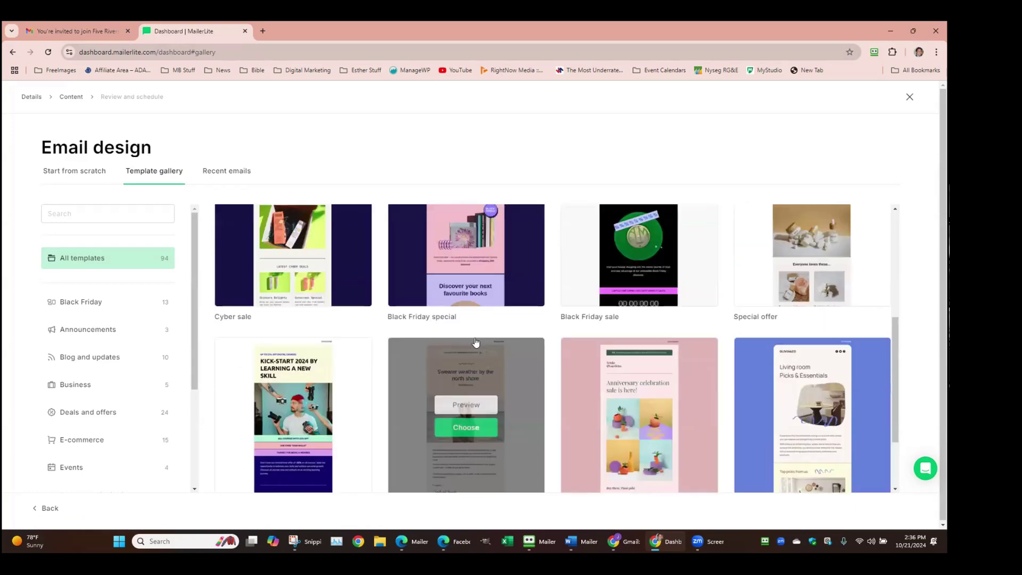
click(145, 214)
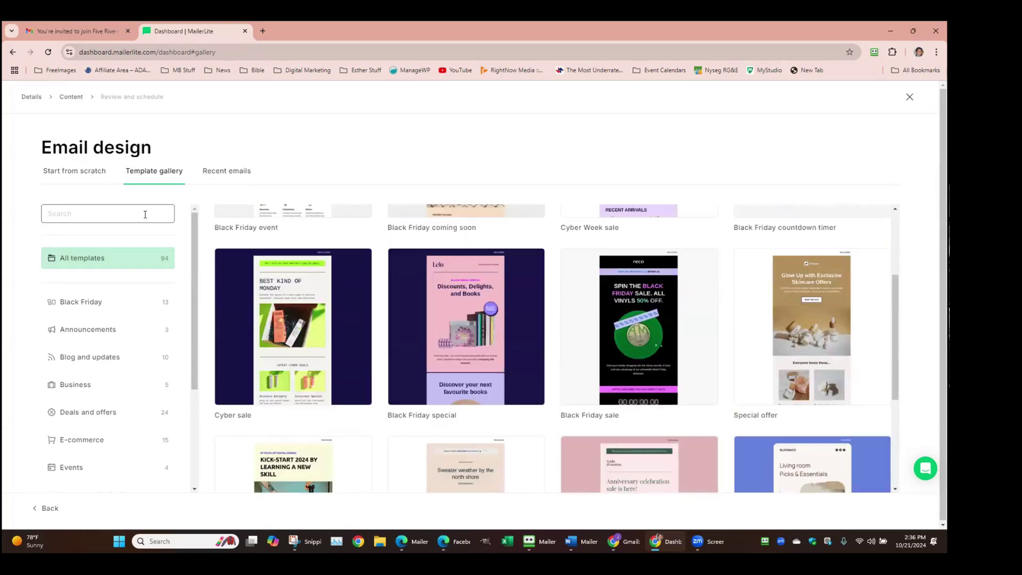
text(newsl)
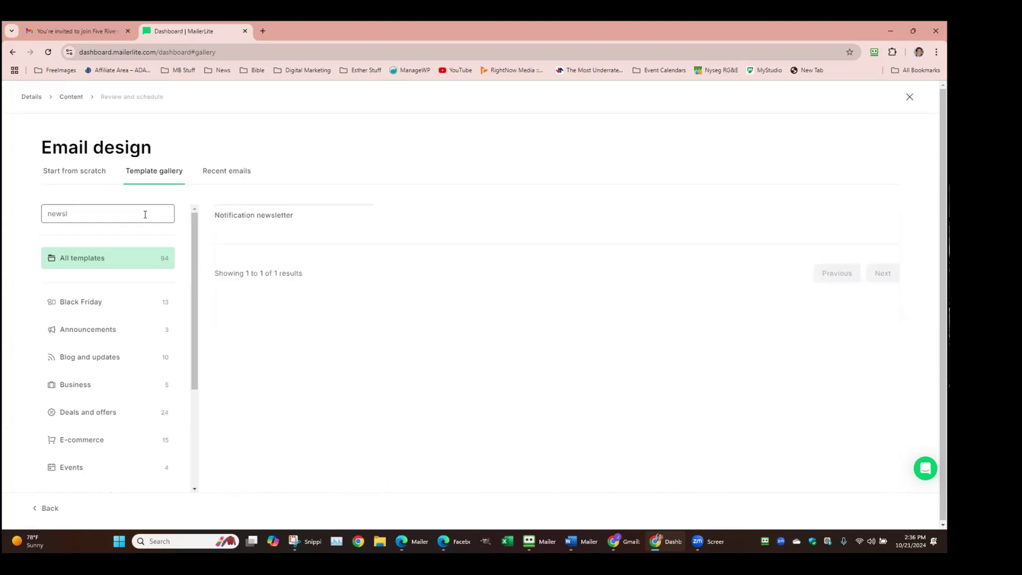
key(BackSpace)
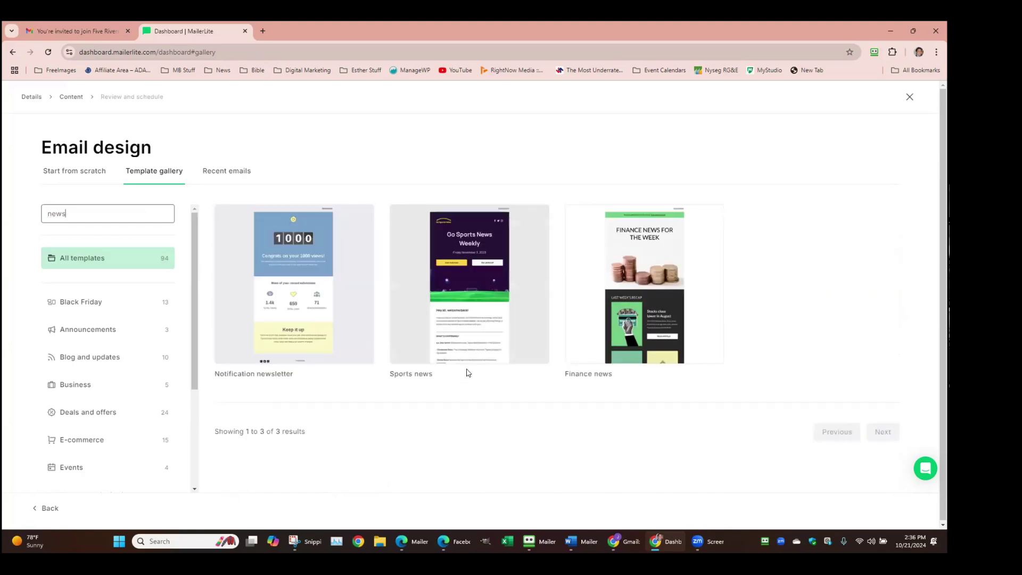
mouse_move(663, 284)
key(ctrl+a)
text(update)
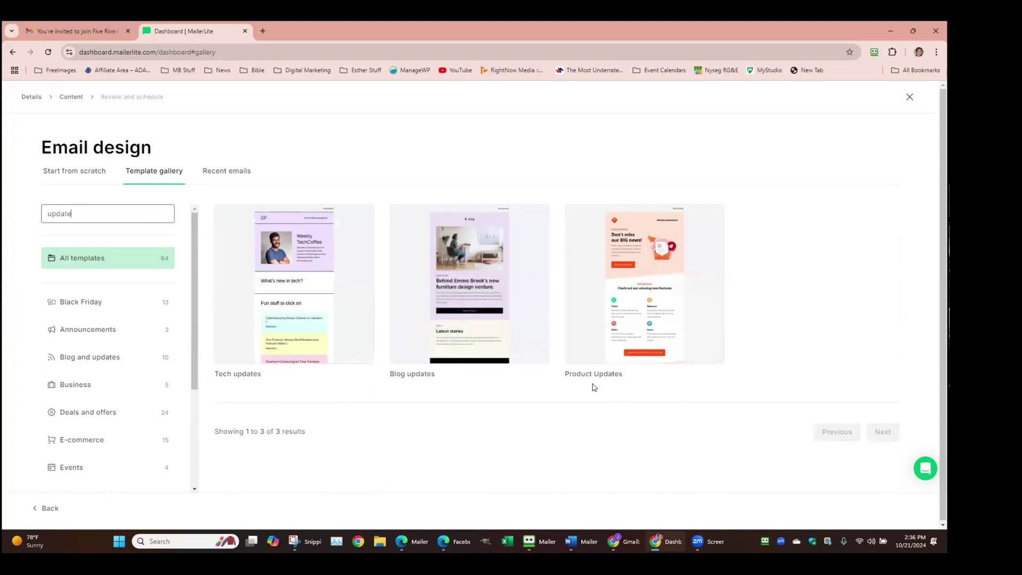
key(ctrl+a)
text(fund)
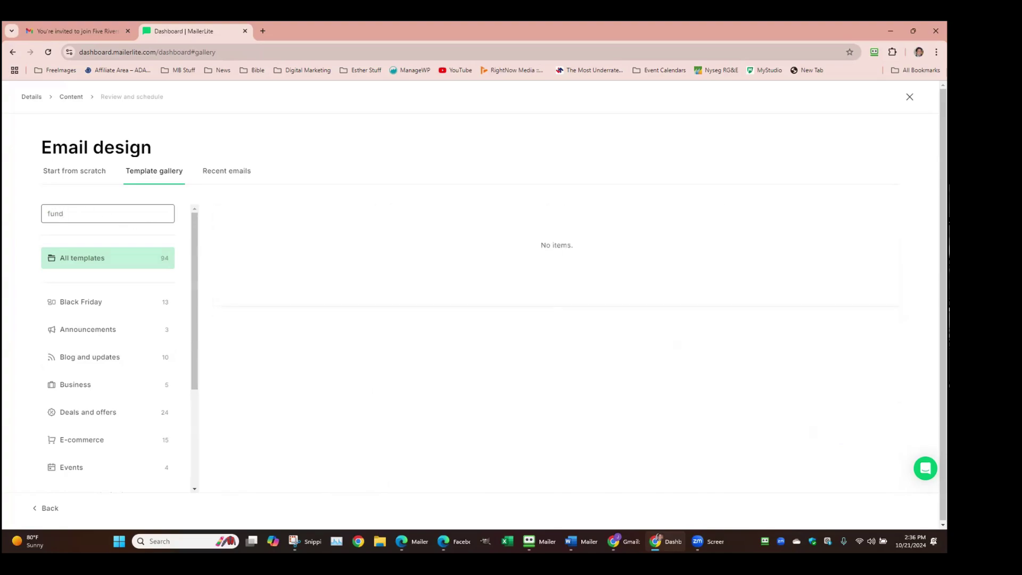
key(BackSpace)
key(BackSpace)
key(BackSpace)
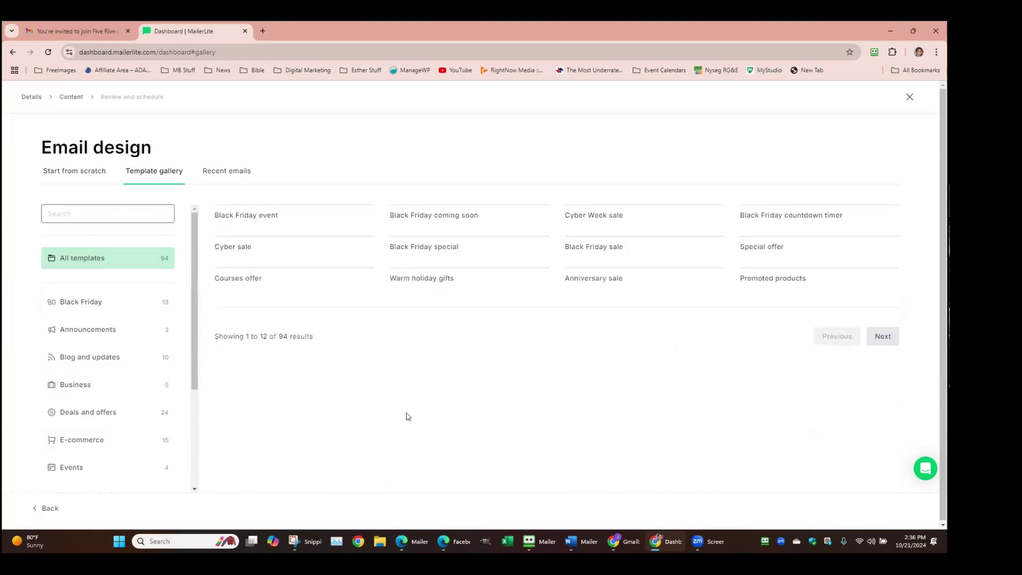
scroll(534, 409, down, 1)
scroll(534, 409, down, 5)
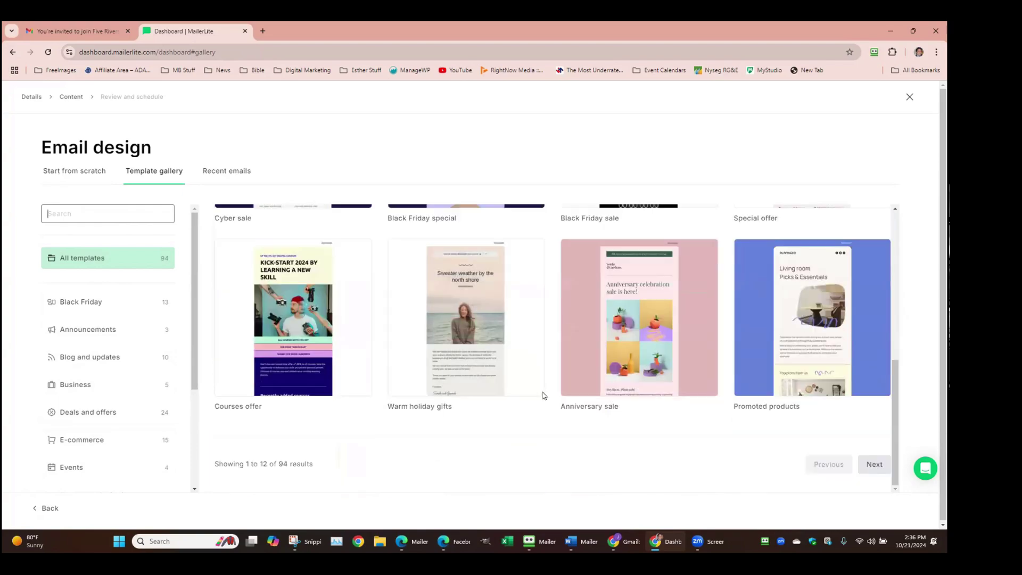
On the second template page, preview Magazine release fully, scrolling down to its footer
click(874, 462)
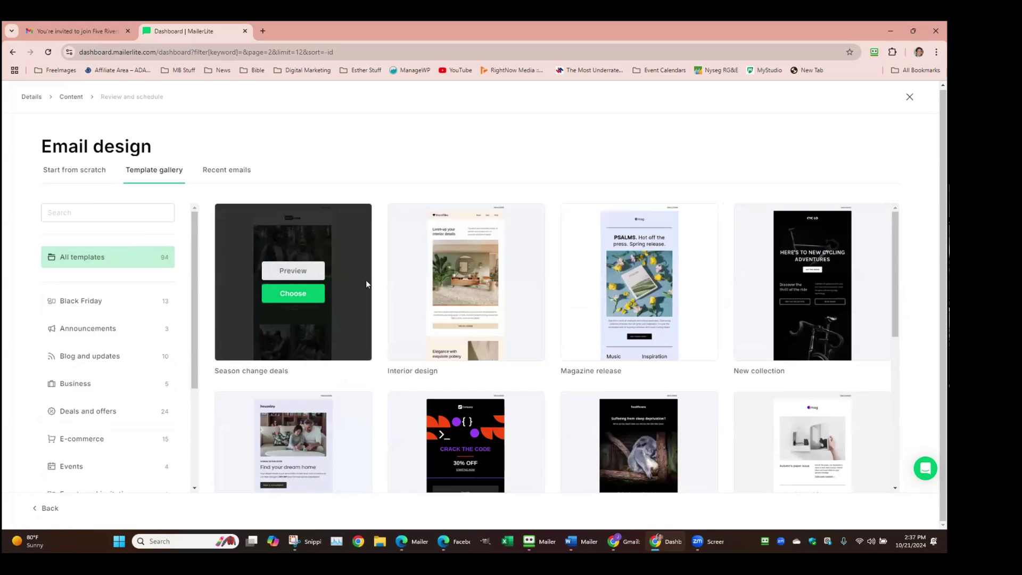
scroll(404, 277, down, 1)
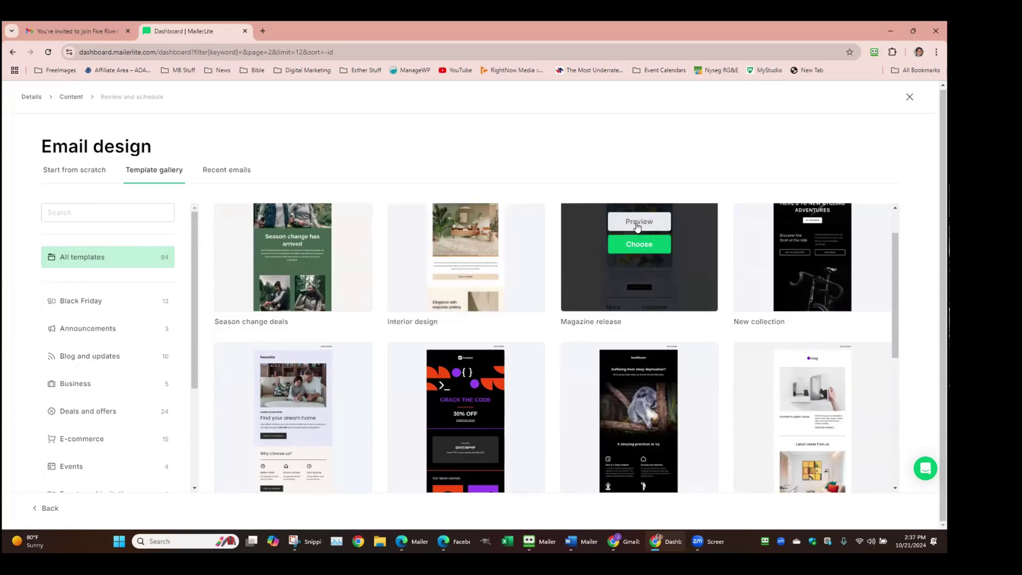
click(640, 223)
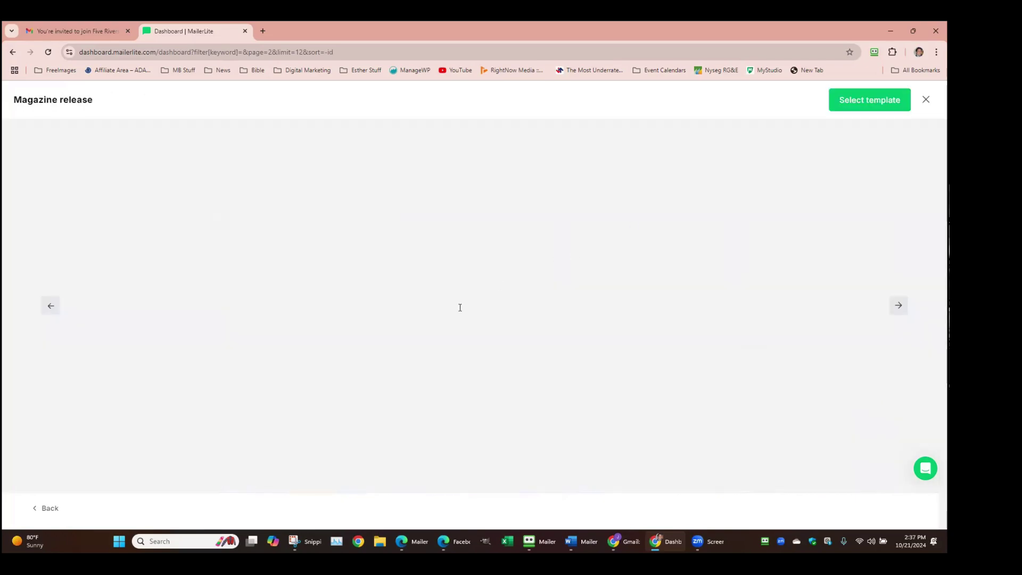
scroll(448, 297, down, 10)
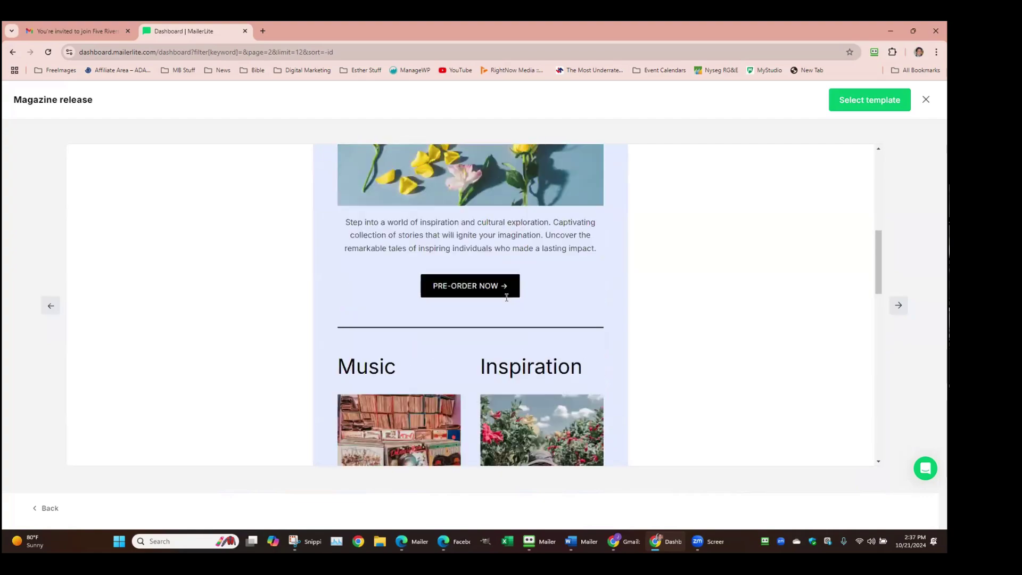
scroll(506, 297, down, 10)
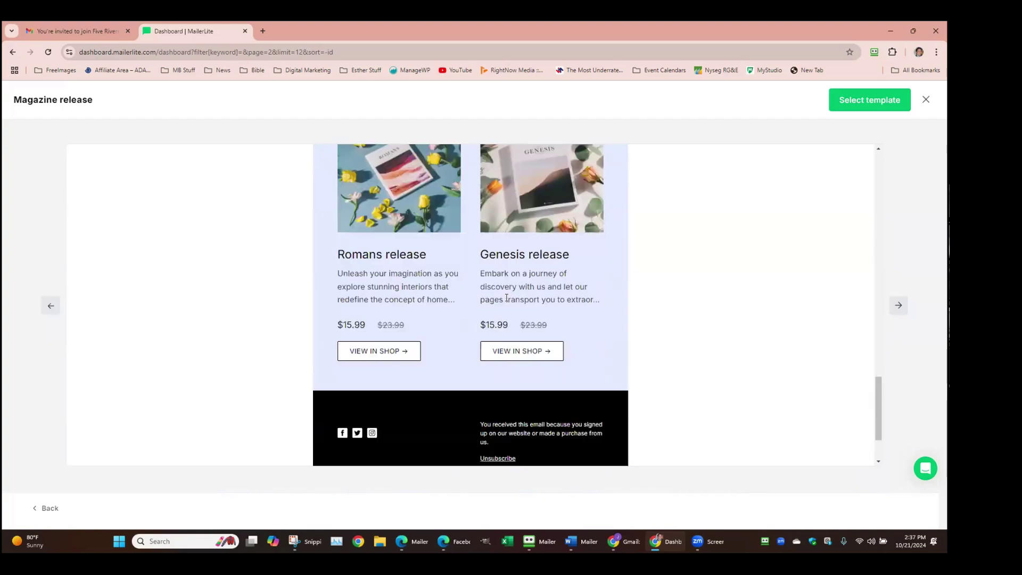
scroll(506, 297, down, 2)
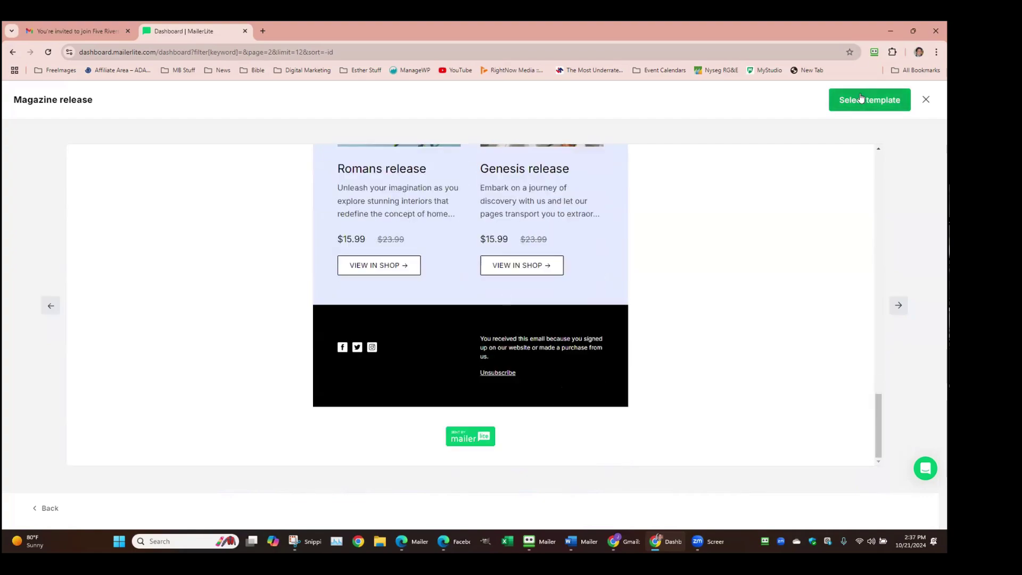
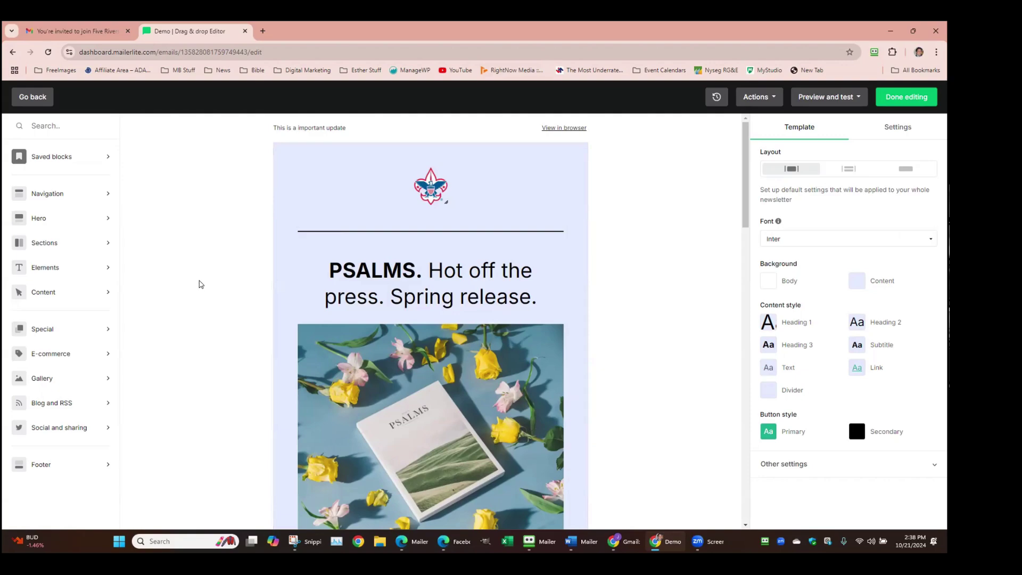
Colour the word PSALMS in the hero heading blue
click(432, 187)
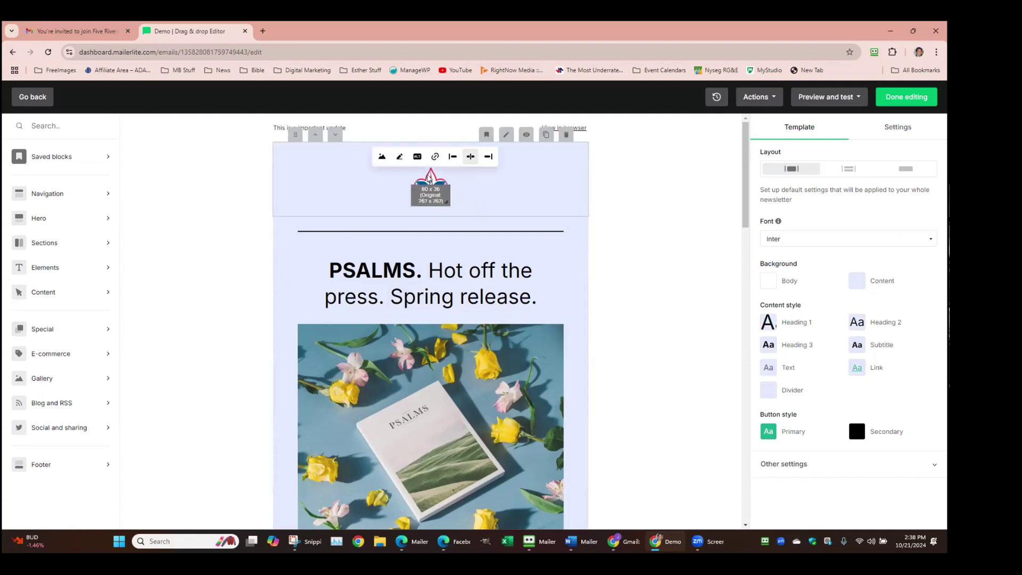
click(659, 260)
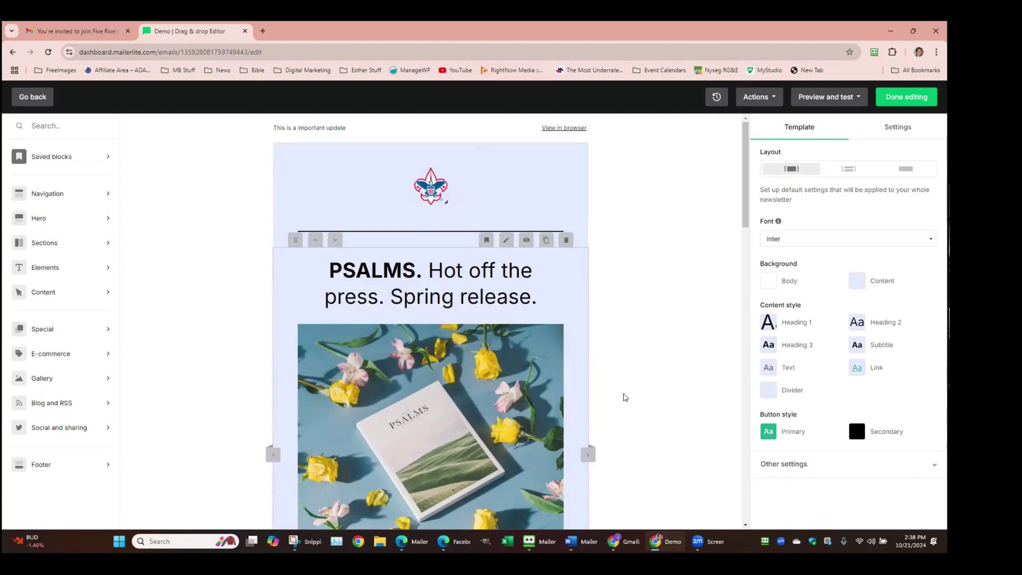
scroll(675, 315, down, 1)
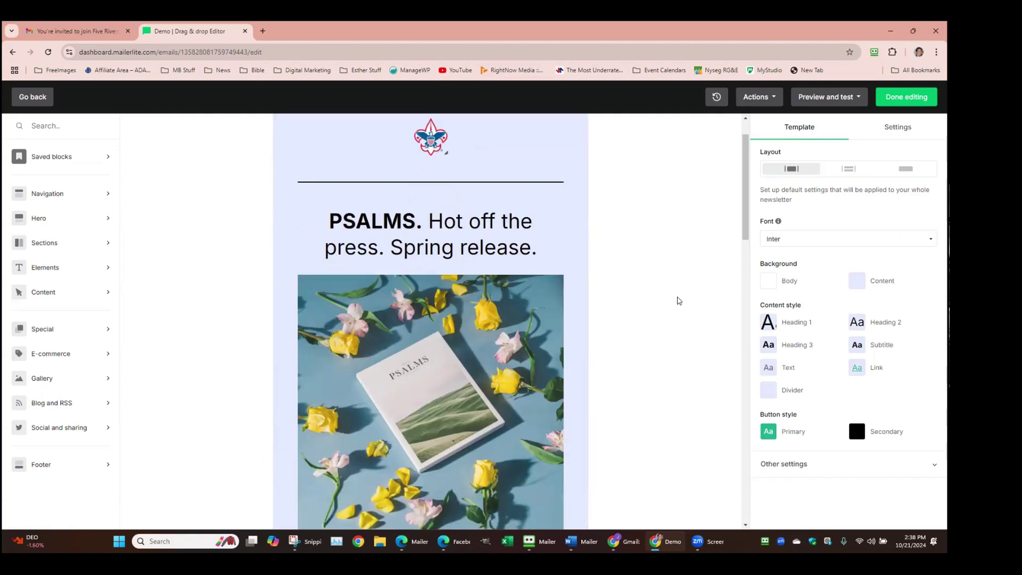
scroll(679, 301, down, 5)
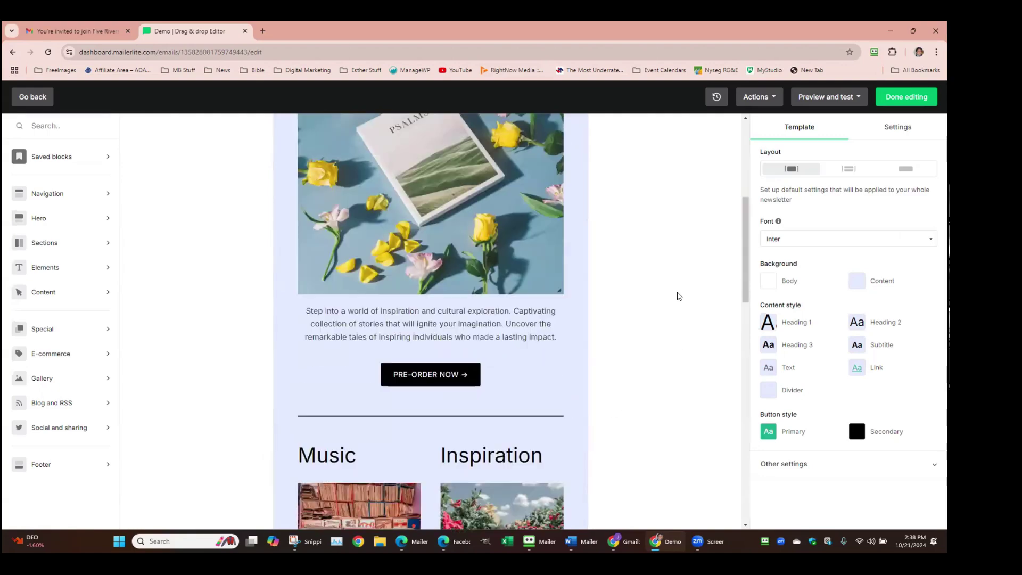
scroll(671, 290, up, 6)
scroll(666, 282, down, 1)
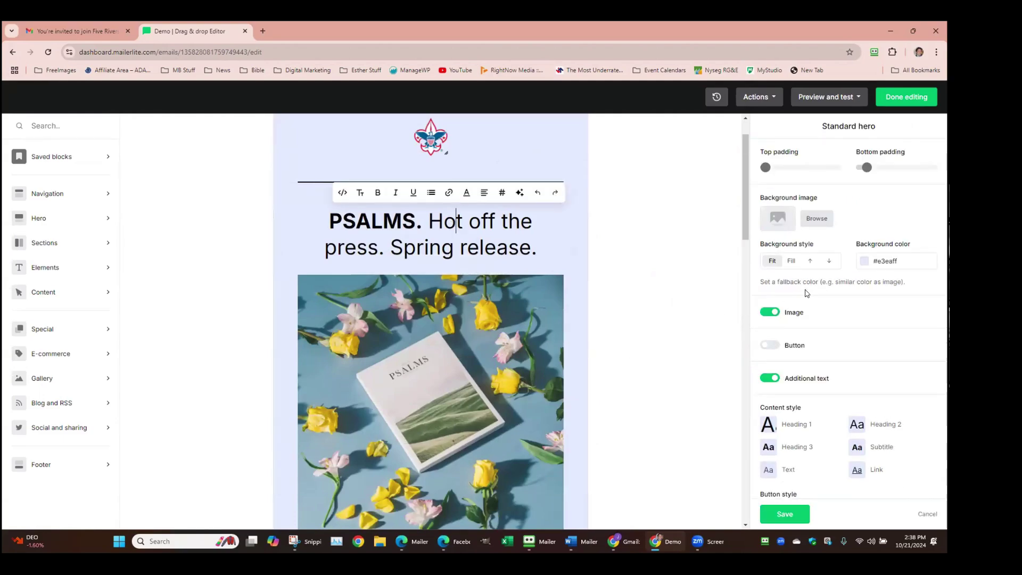
scroll(815, 304, down, 1)
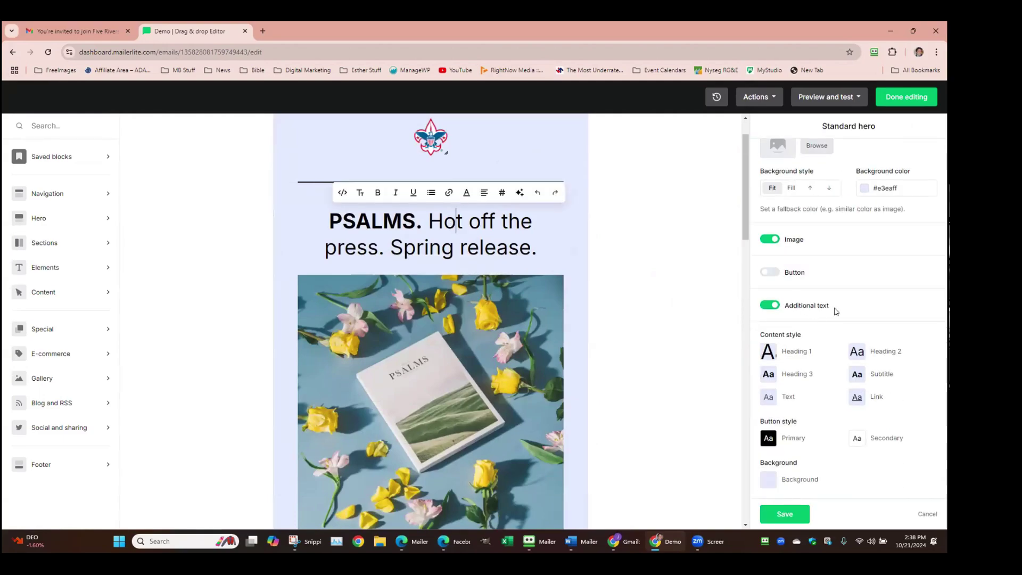
scroll(836, 312, up, 1)
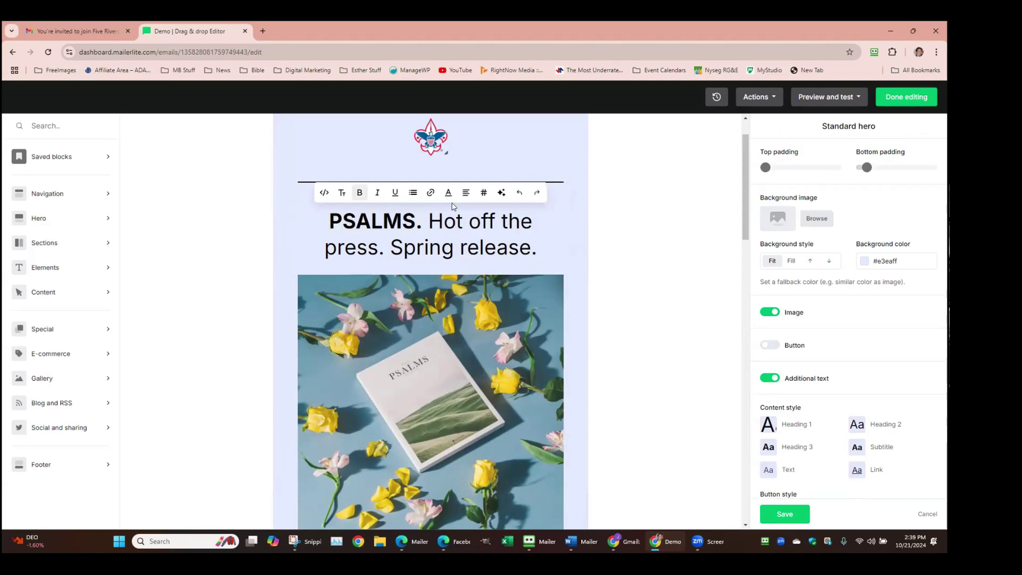
click(448, 194)
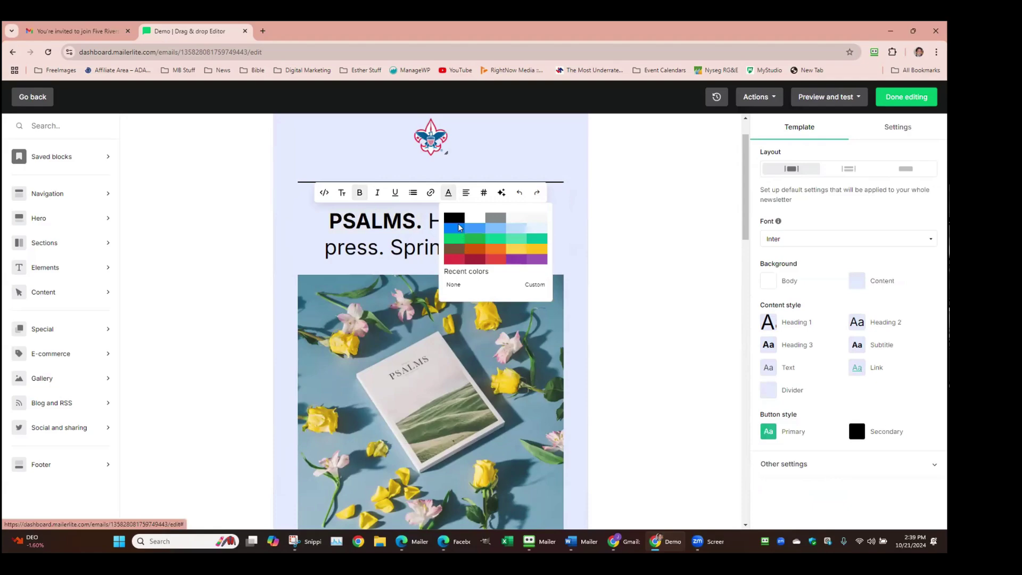
click(462, 228)
click(598, 223)
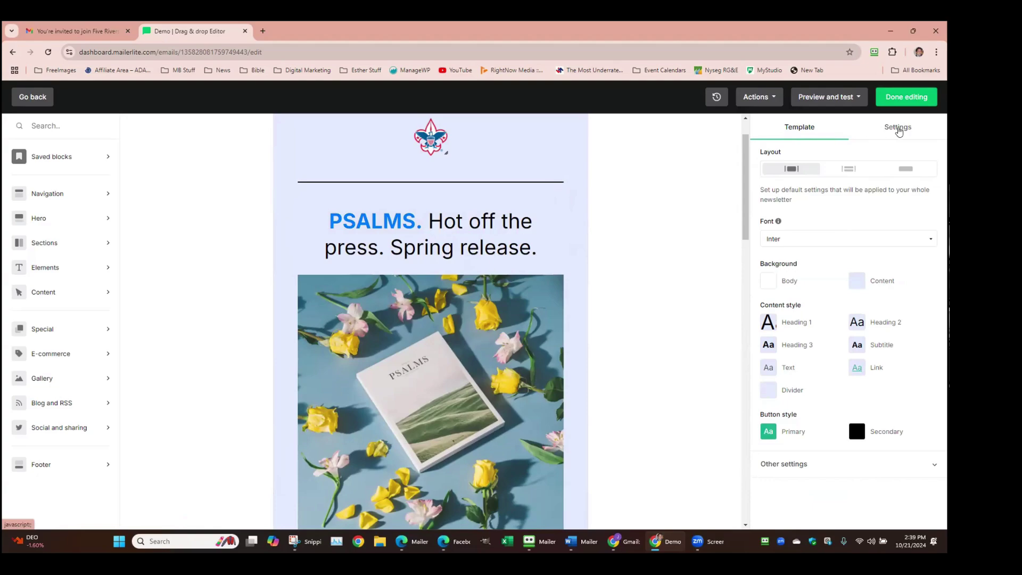
Check the email's brand settings, return to the hero block settings, and browse element blocks
click(898, 128)
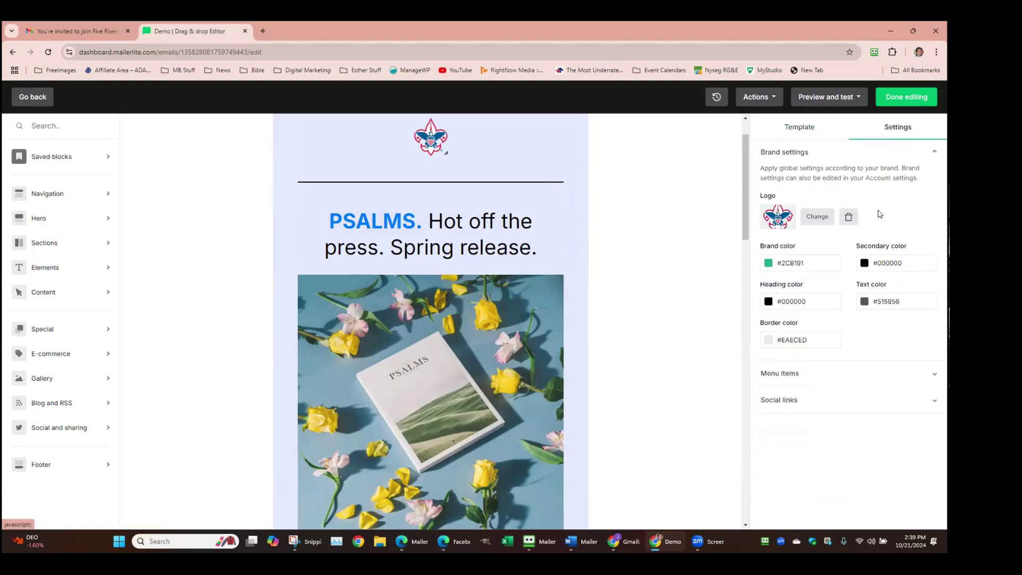
click(690, 321)
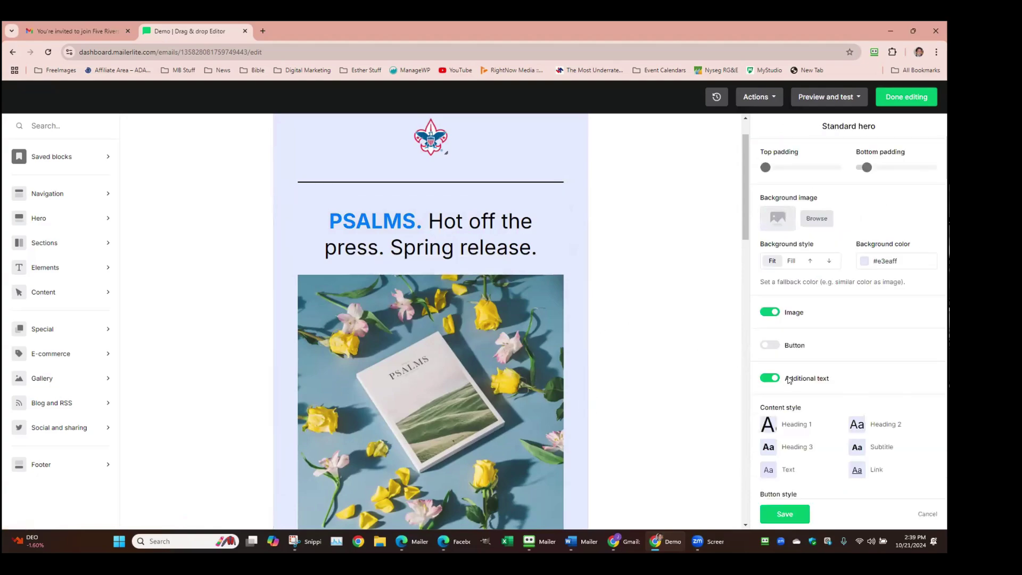
click(64, 261)
scroll(269, 222, down, 1)
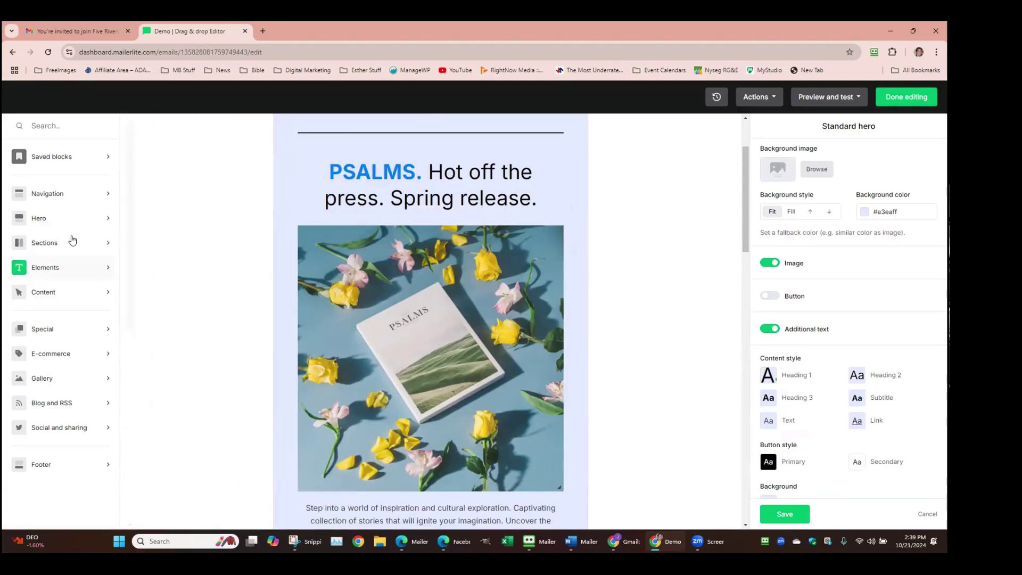
Place a Standard hero block reading 'Introduce your concept' above PSALMS and review its settings
click(81, 222)
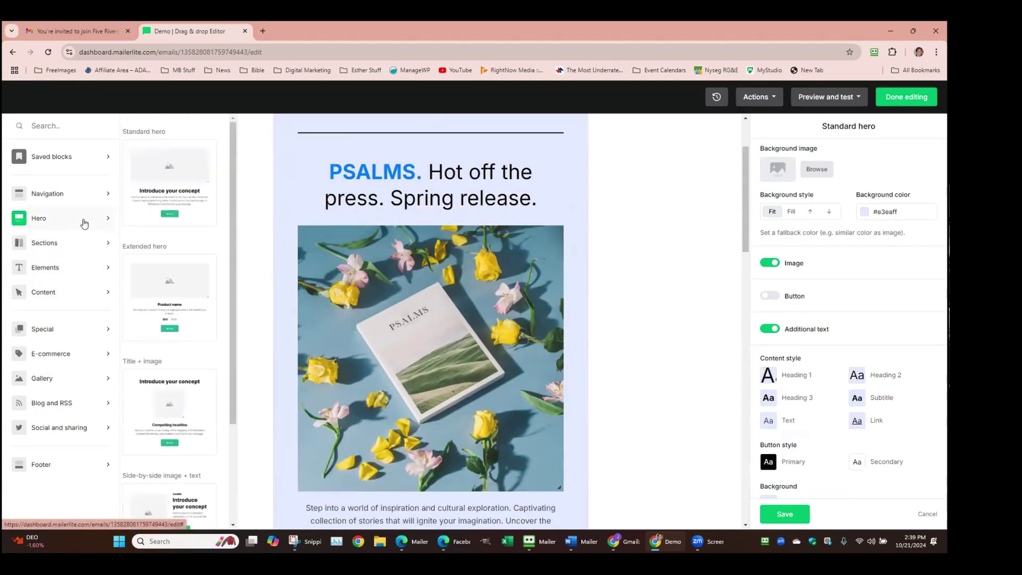
drag(171, 186, 376, 167)
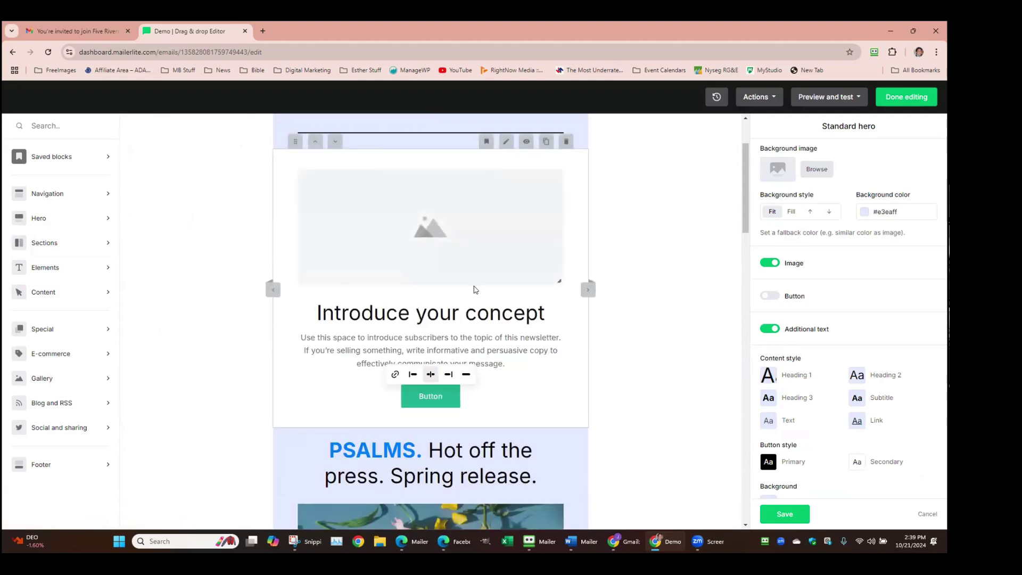
click(409, 388)
click(336, 200)
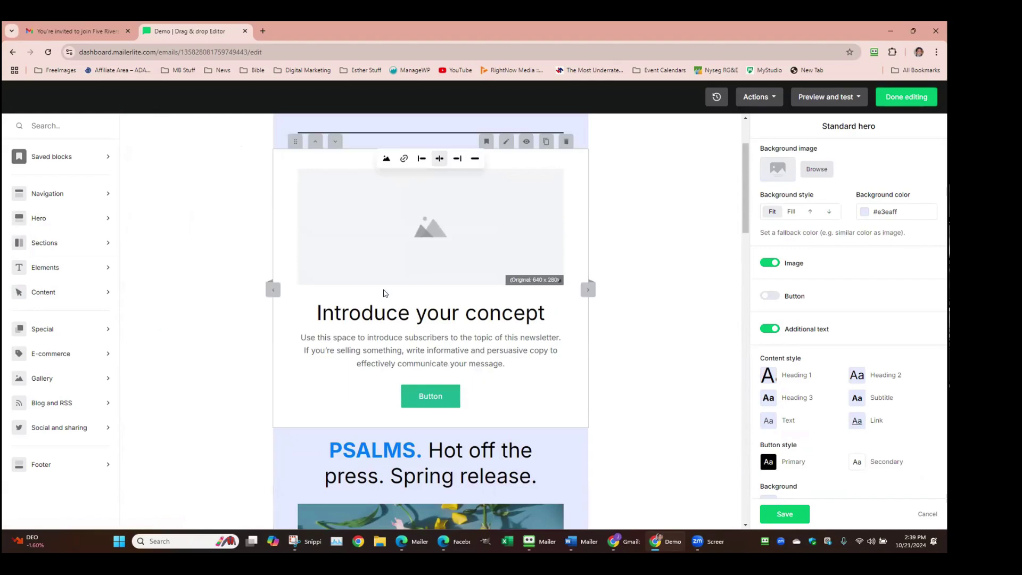
scroll(314, 233, down, 3)
scroll(477, 182, up, 2)
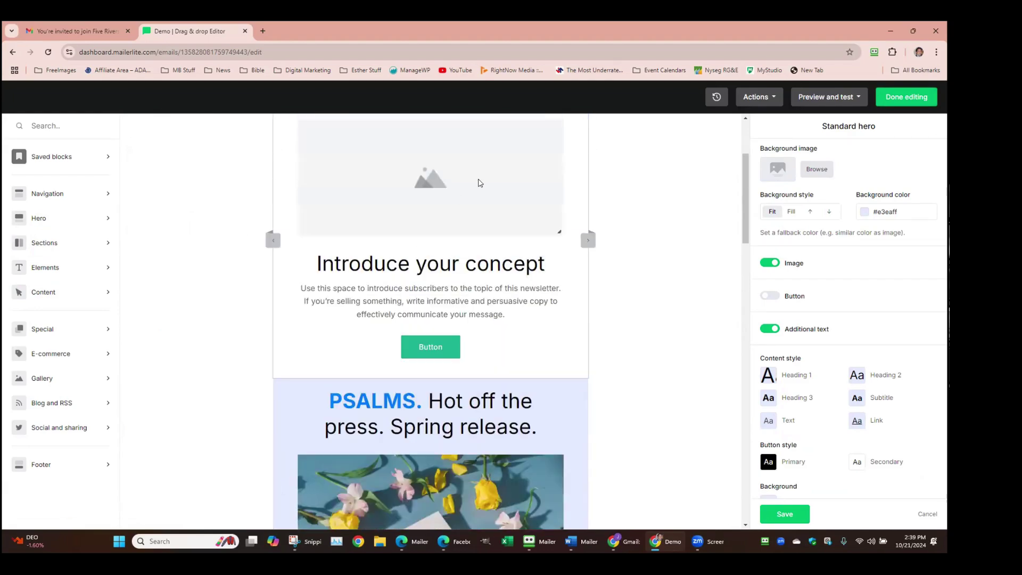
click(581, 336)
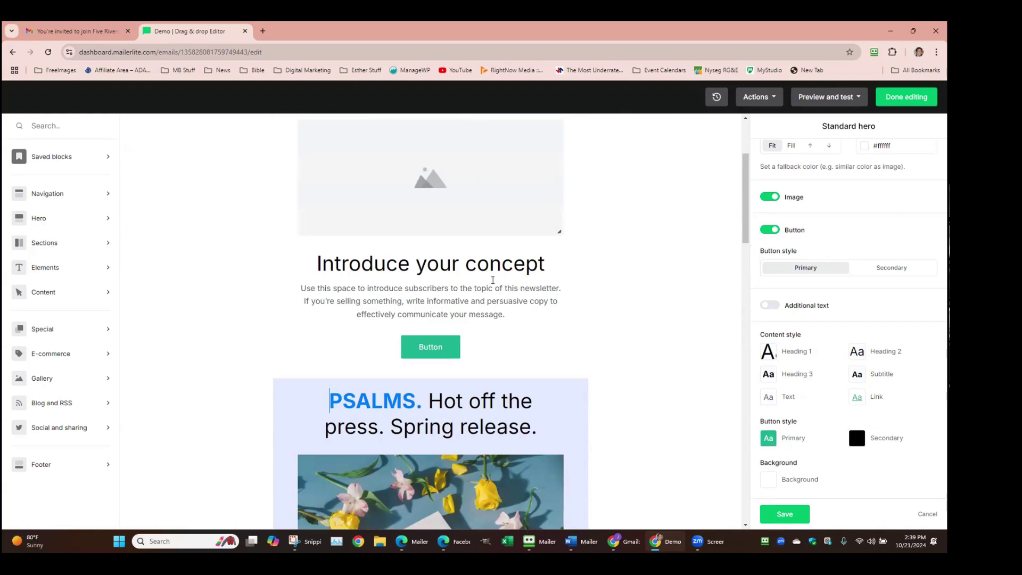
scroll(481, 269, down, 7)
scroll(481, 269, down, 4)
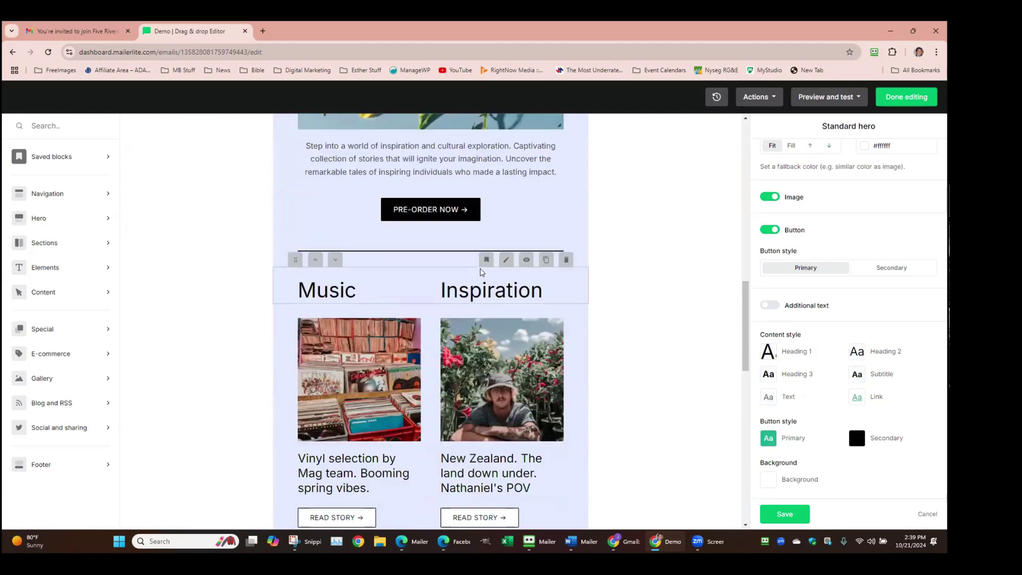
scroll(481, 269, up, 8)
scroll(481, 272, up, 4)
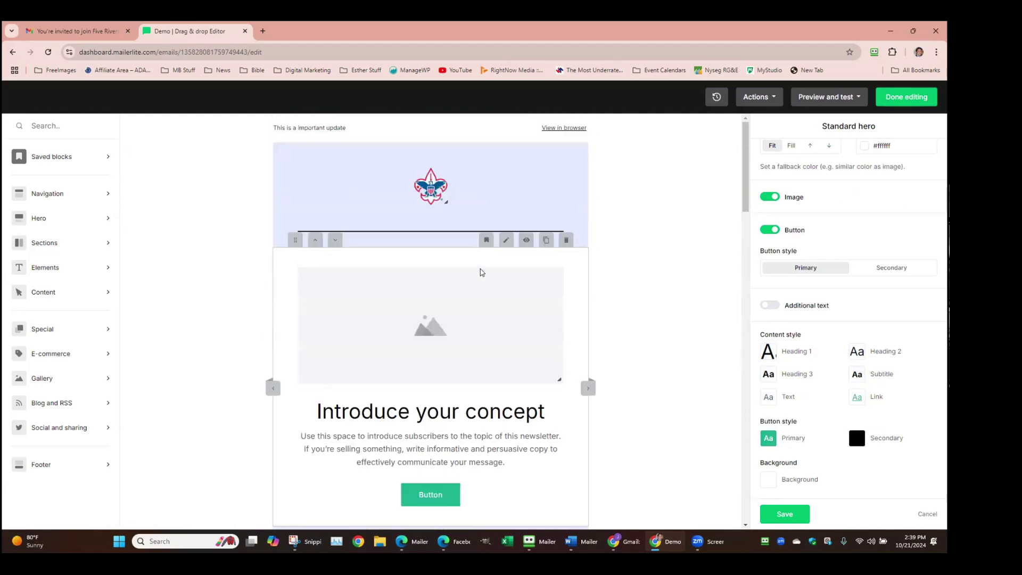
scroll(481, 271, down, 2)
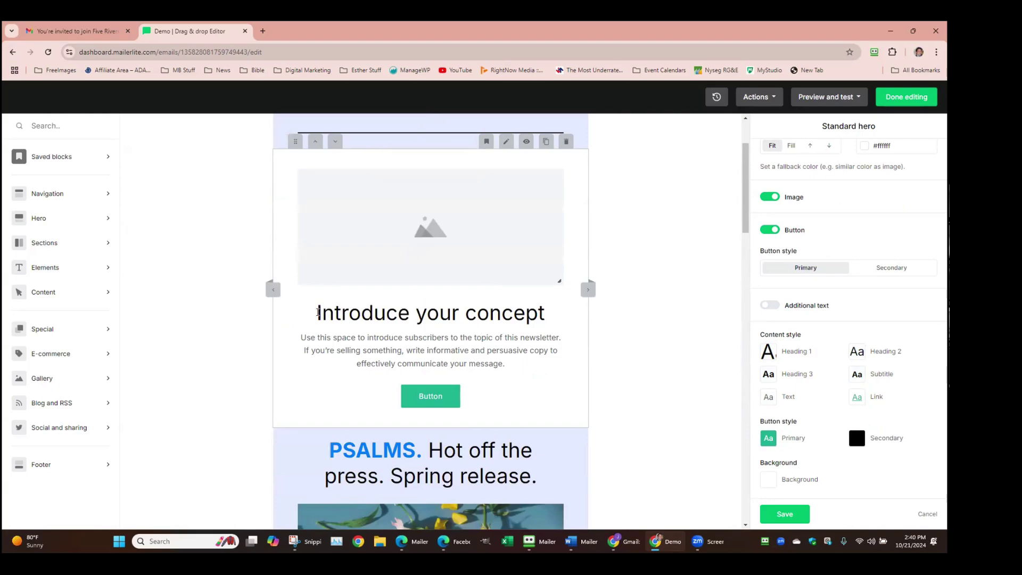
Replace the 'Introduce your concept' heading with 'Main Hook' and select the paragraph beneath it
drag(319, 313, 608, 321)
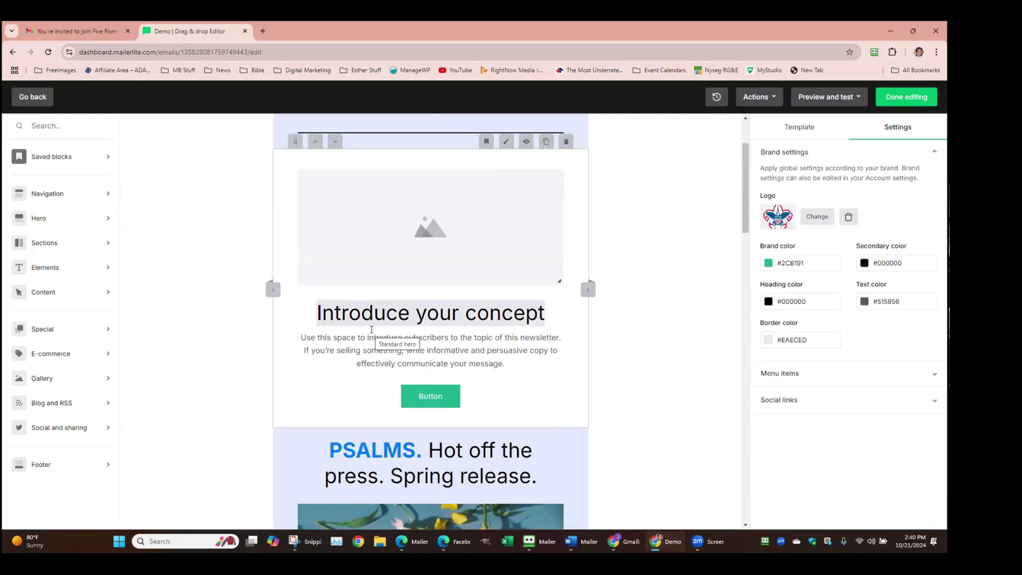
text(QAI)
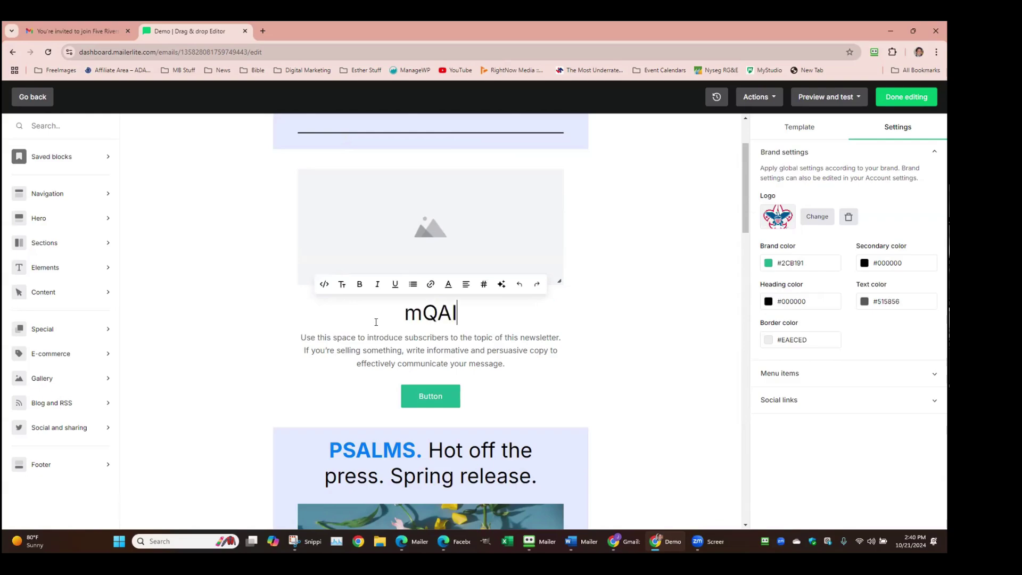
key(BackSpace)
key(BackSpace)
key(BackSpace)
text(Maio)
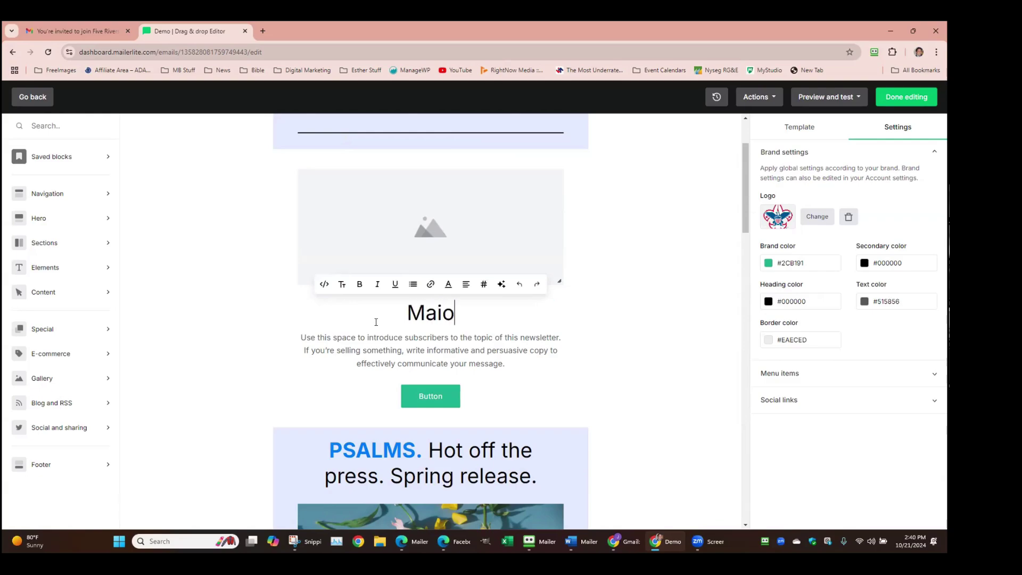
key(BackSpace)
text(n Hook)
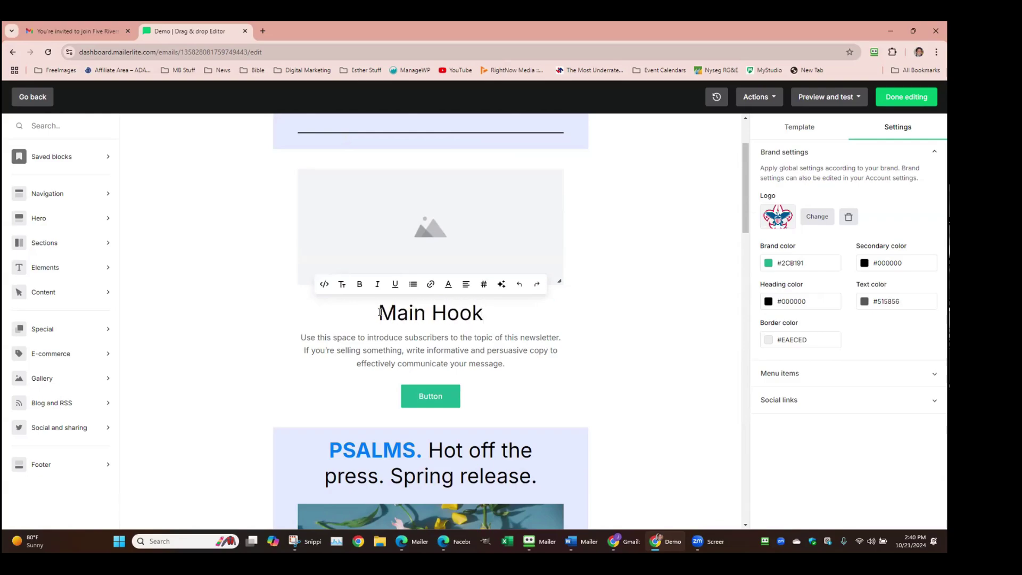
click(407, 363)
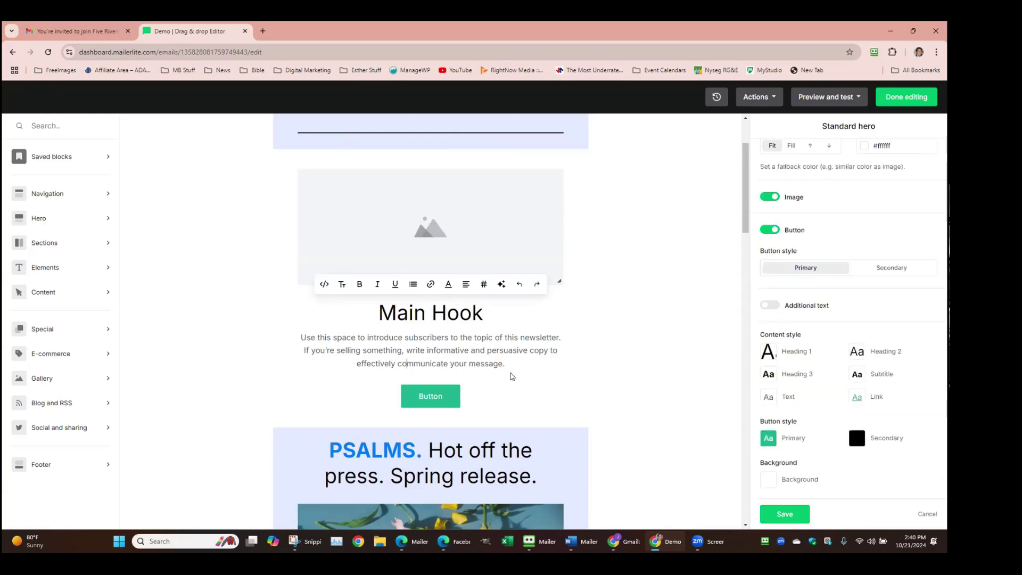
drag(516, 366, 302, 340)
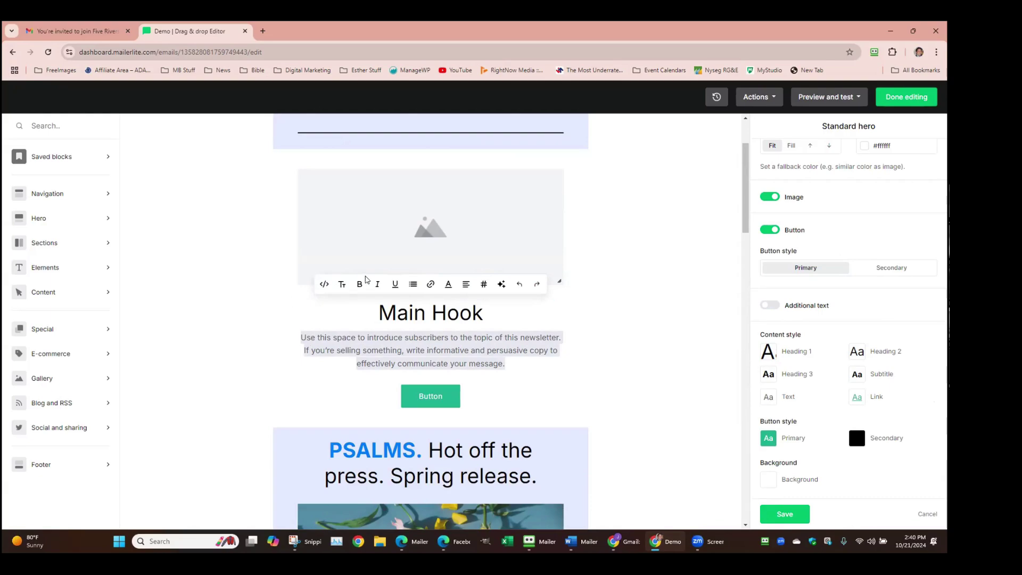
Add the 'Do you like the newsletter? Share it!' social share block below the divider
scroll(137, 273, up, 2)
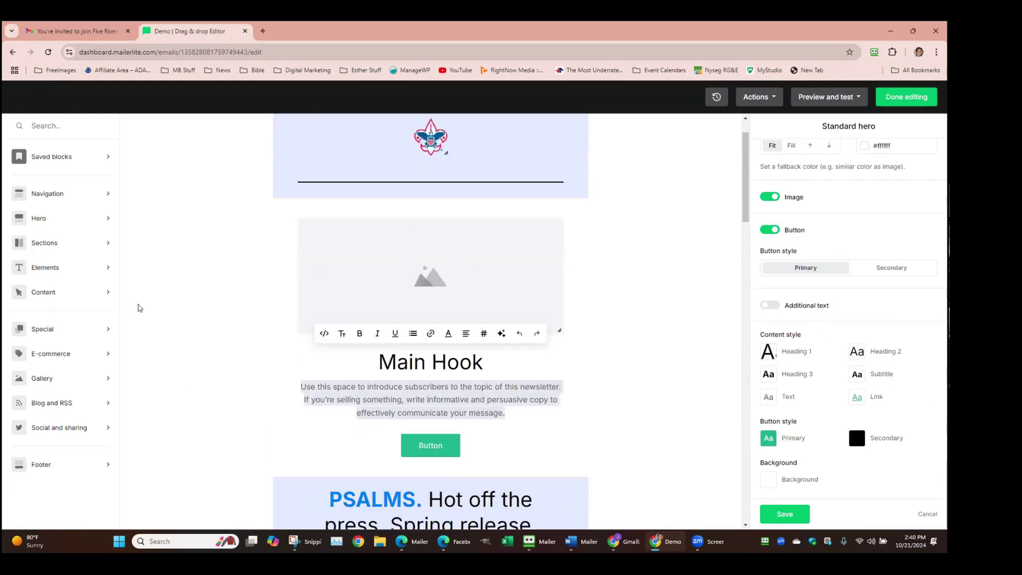
scroll(287, 293, down, 10)
scroll(309, 302, down, 3)
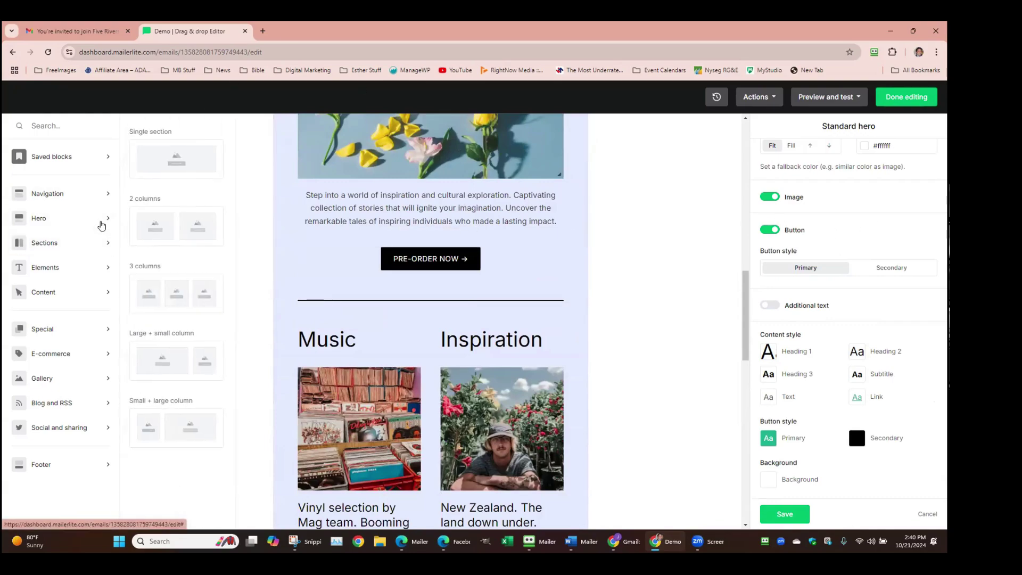
mouse_move(105, 228)
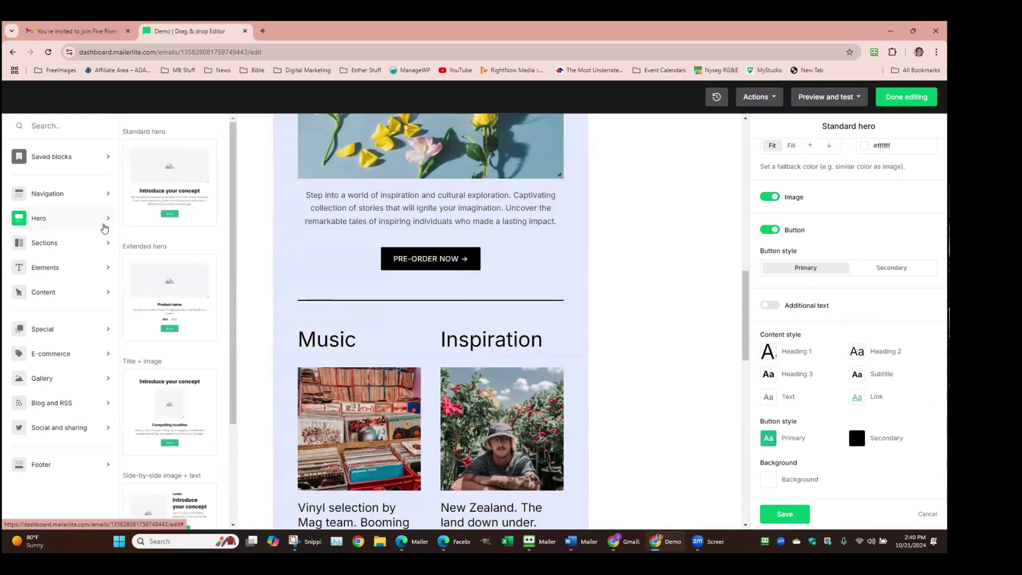
scroll(106, 231, down, 1)
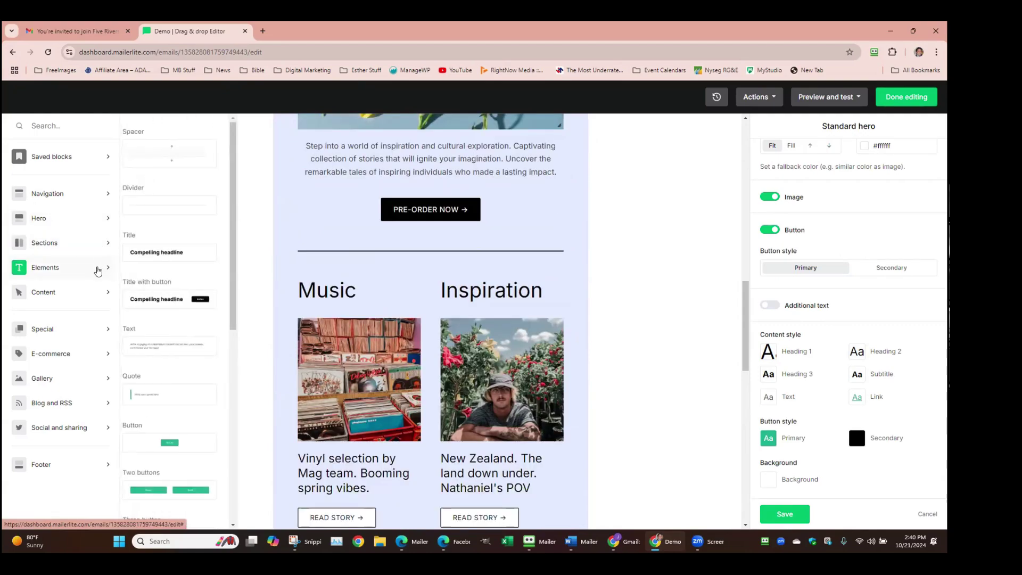
scroll(99, 266, down, 3)
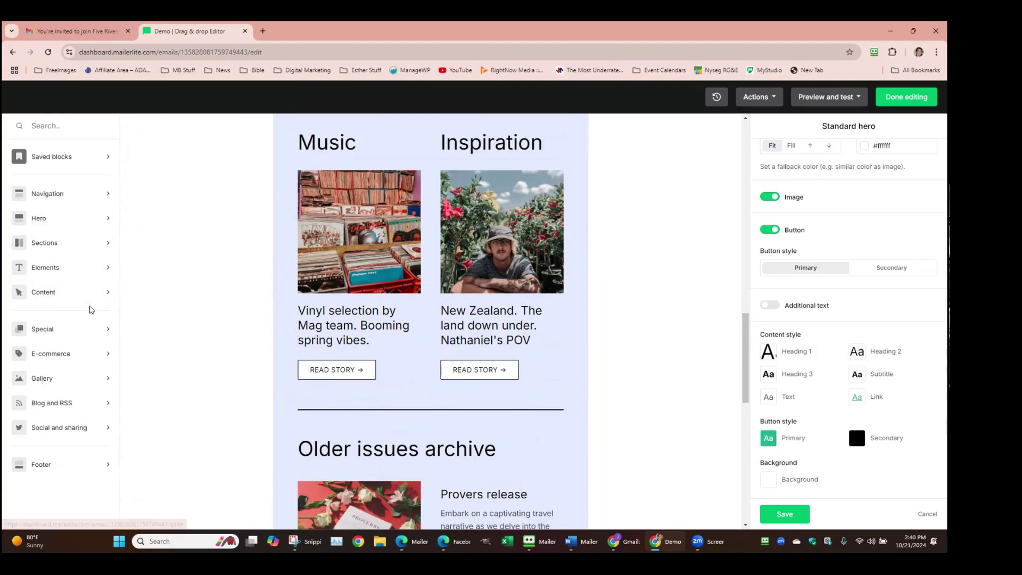
mouse_move(108, 300)
scroll(143, 296, down, 5)
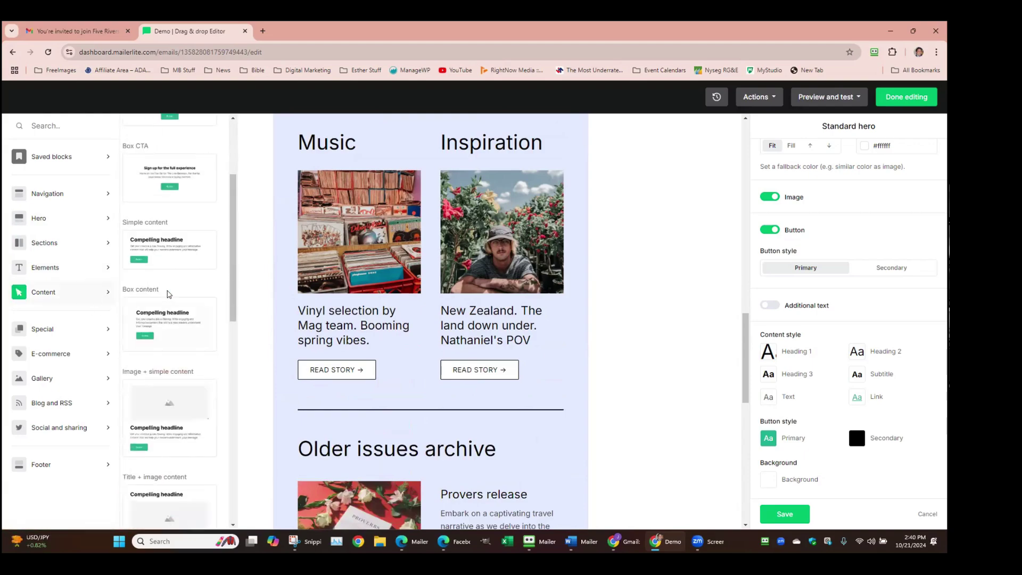
scroll(166, 289, down, 8)
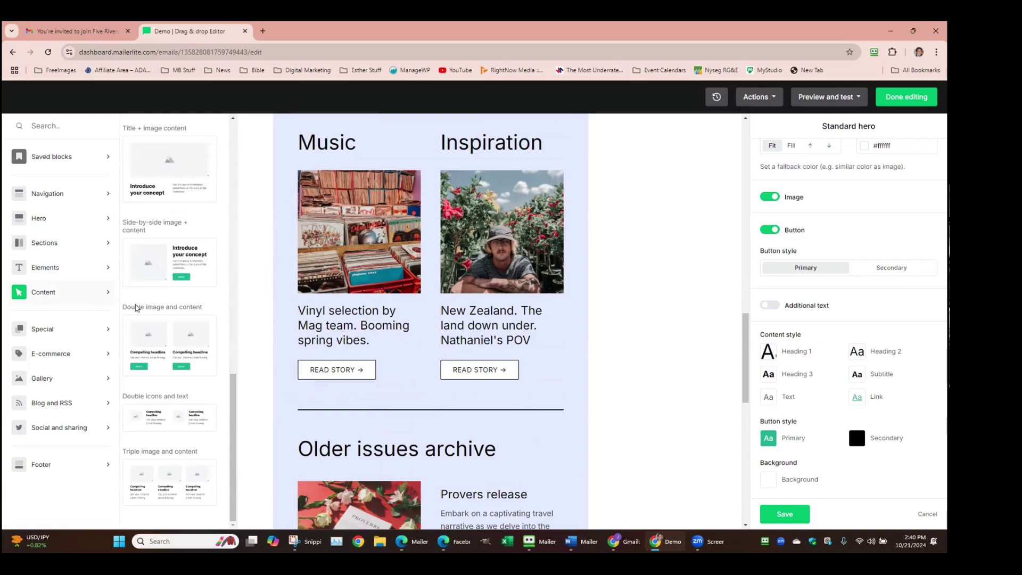
mouse_move(96, 429)
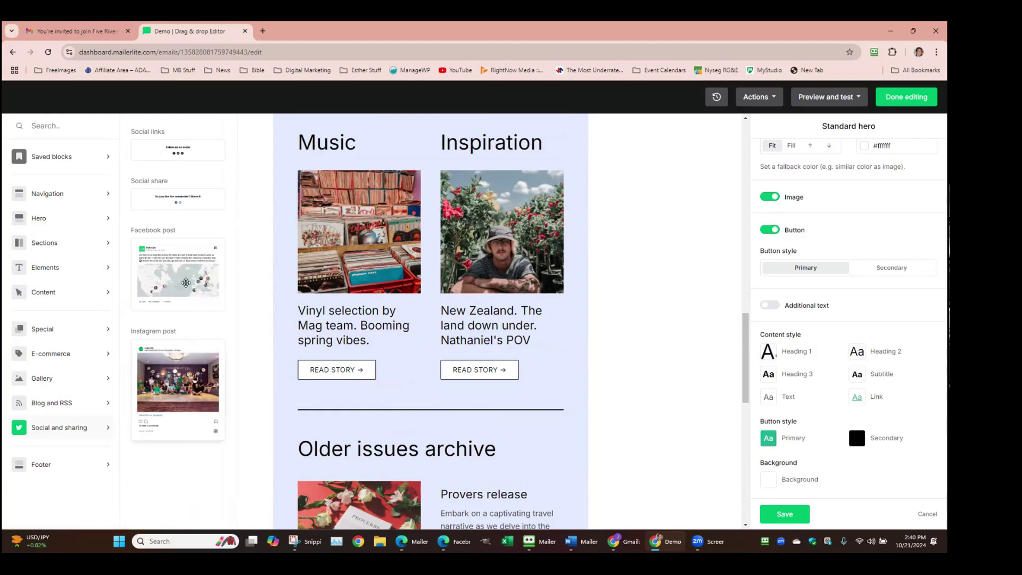
scroll(190, 195, up, 1)
drag(165, 193, 306, 232)
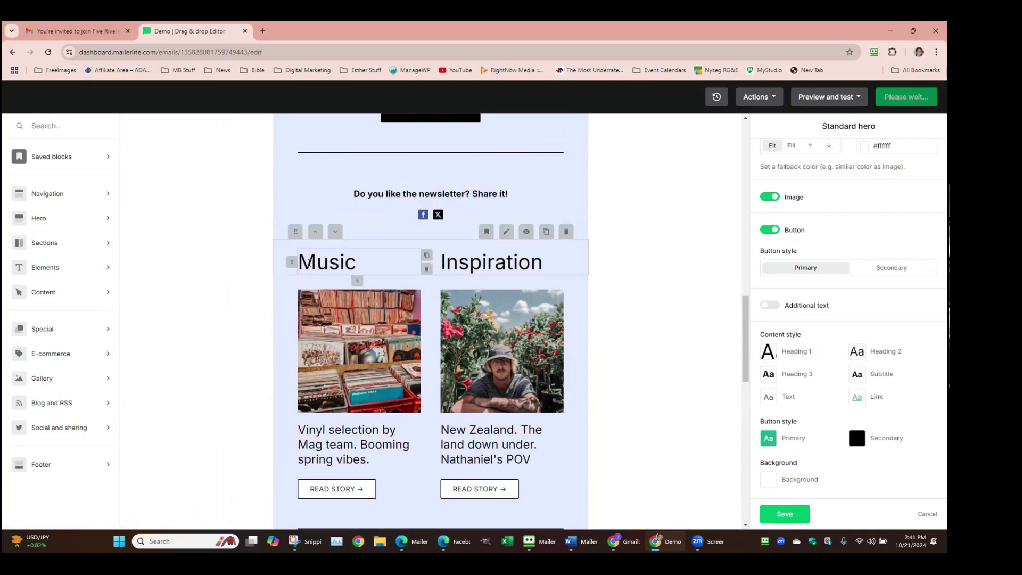
Browse the Navigation, Hero and Saved block categories
click(112, 198)
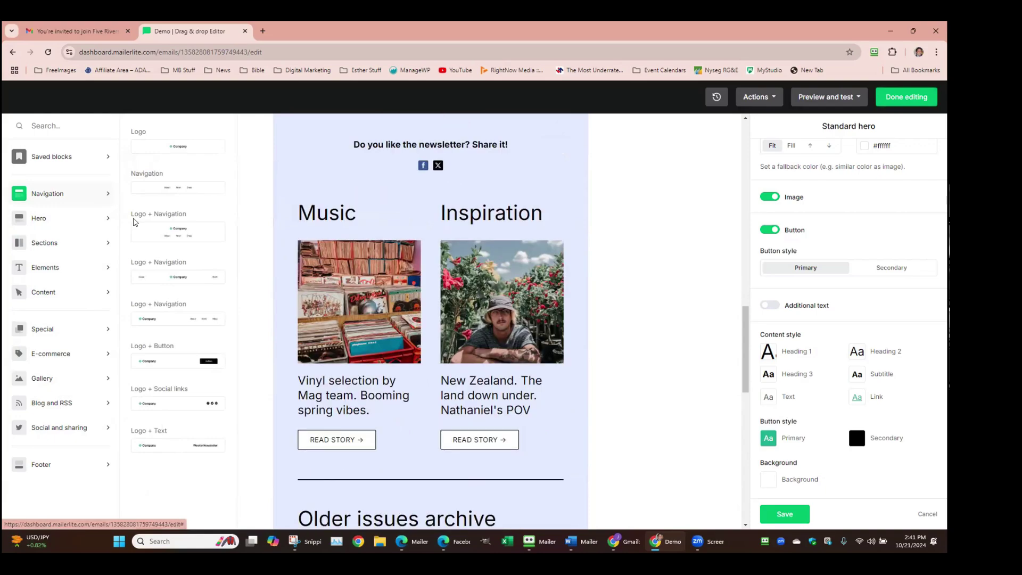
click(100, 220)
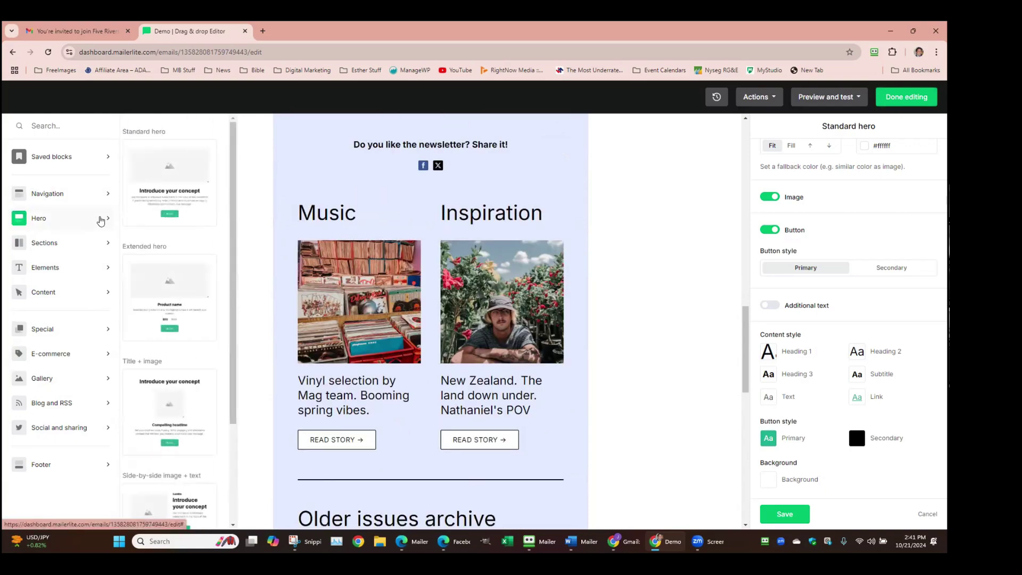
scroll(160, 240, down, 8)
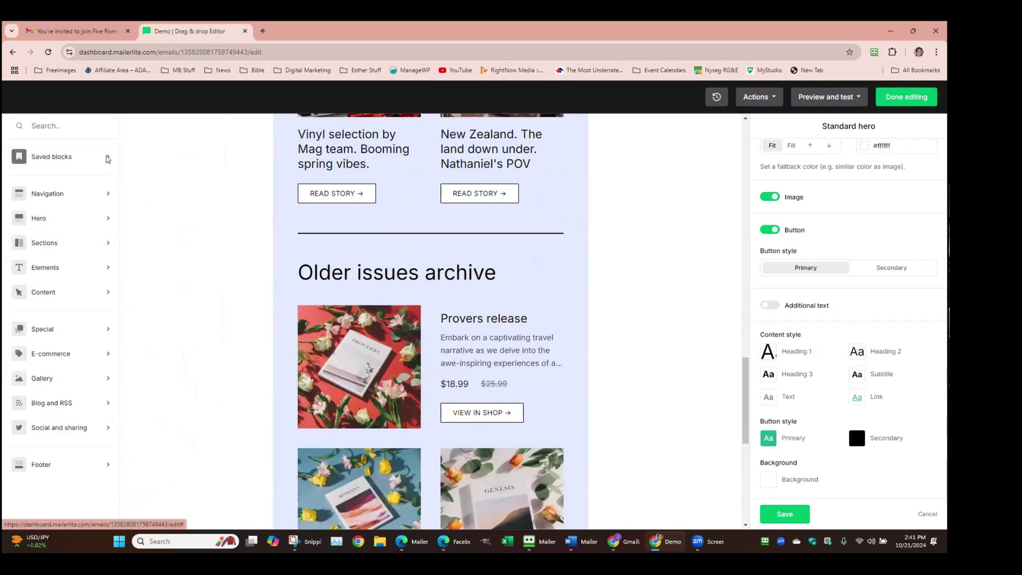
click(109, 159)
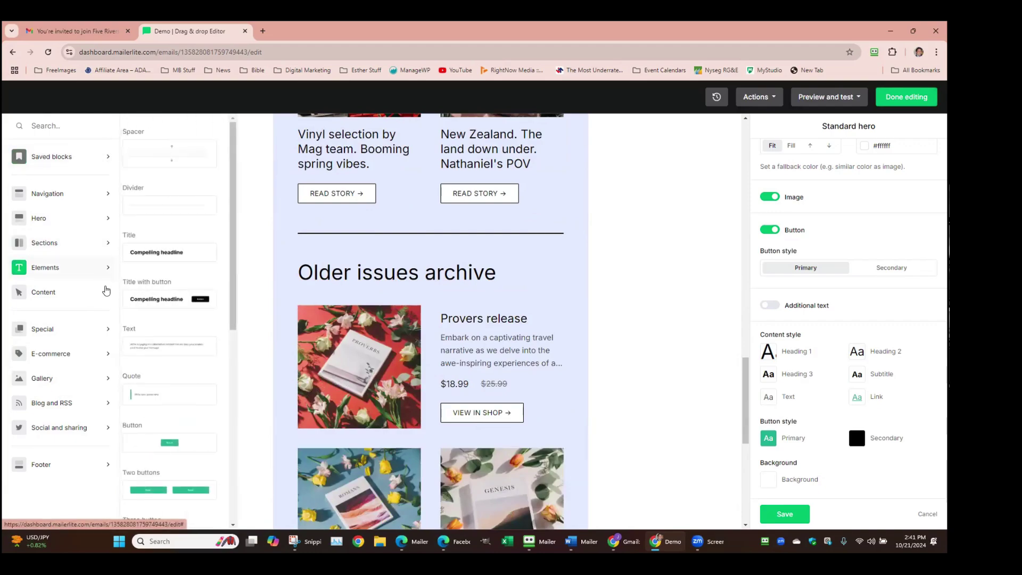
scroll(153, 312, down, 4)
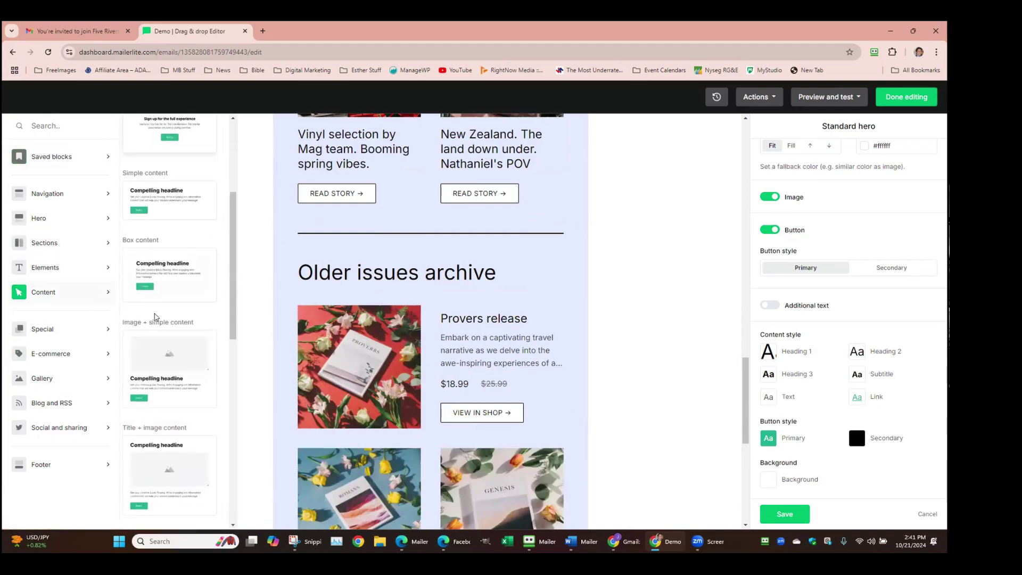
scroll(154, 317, down, 8)
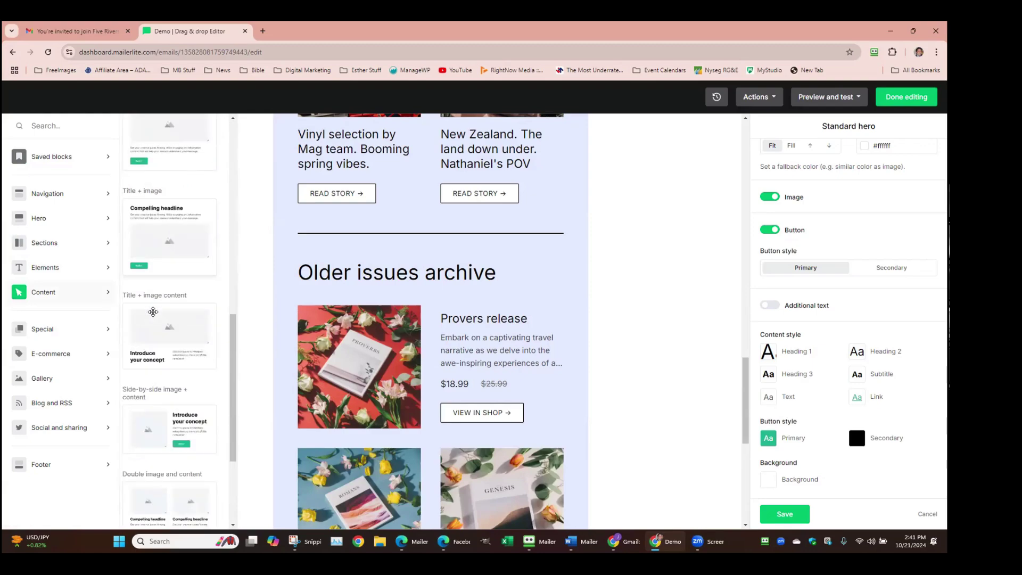
scroll(153, 312, down, 3)
scroll(154, 312, down, 3)
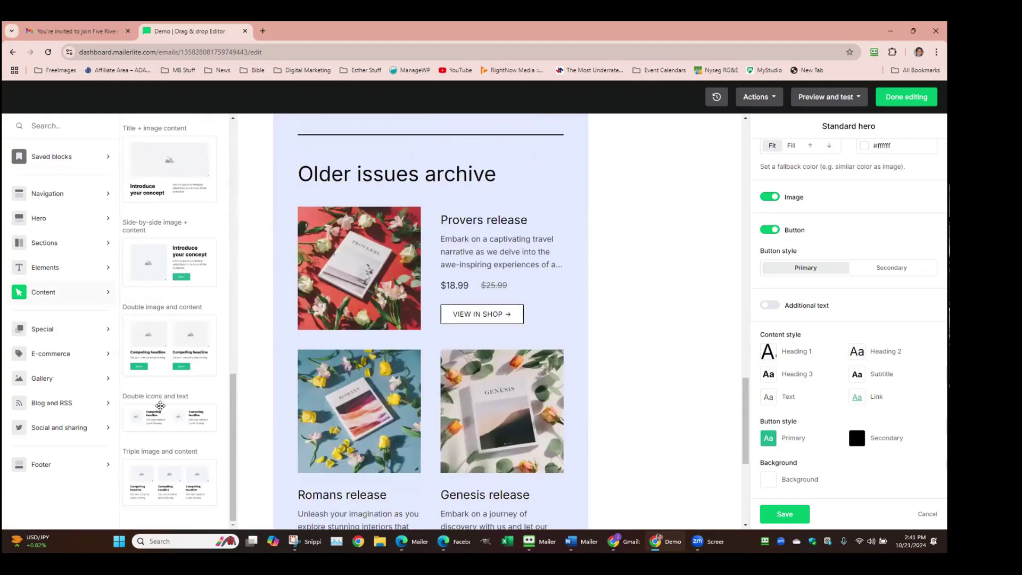
drag(233, 405, 280, 121)
Look through the Special blocks and grab the Countdown block
click(108, 328)
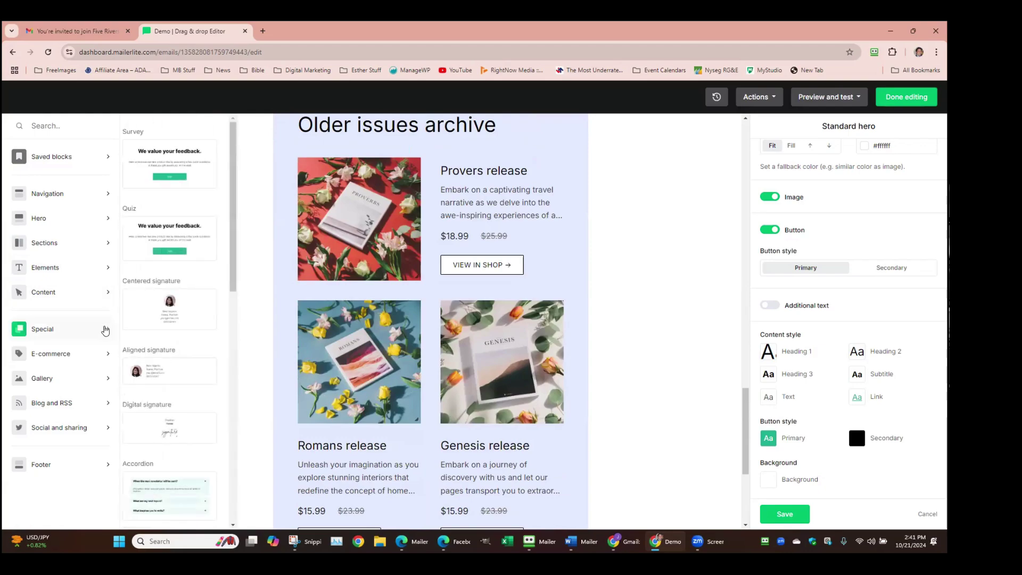
scroll(173, 329, down, 6)
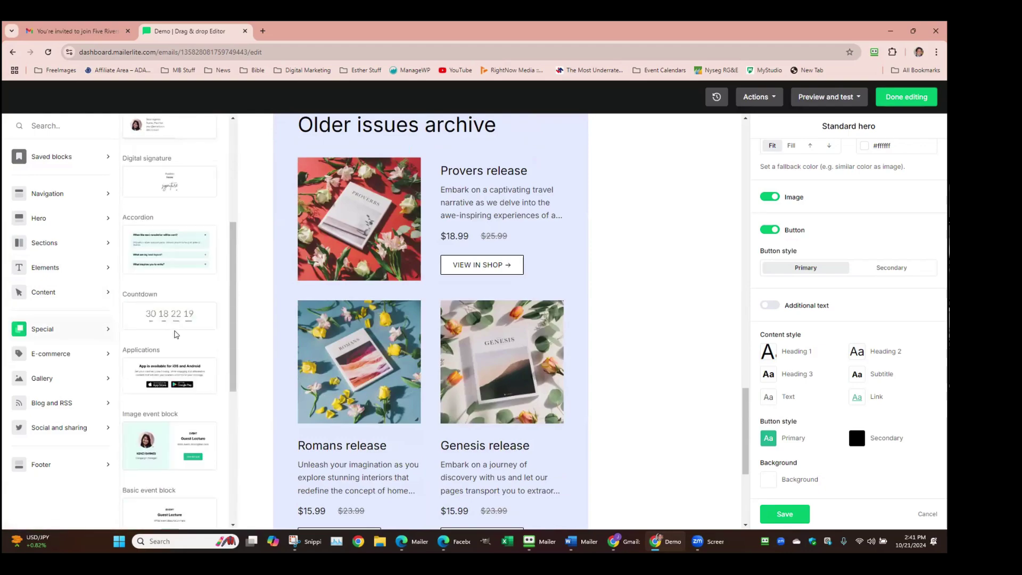
scroll(175, 331, down, 3)
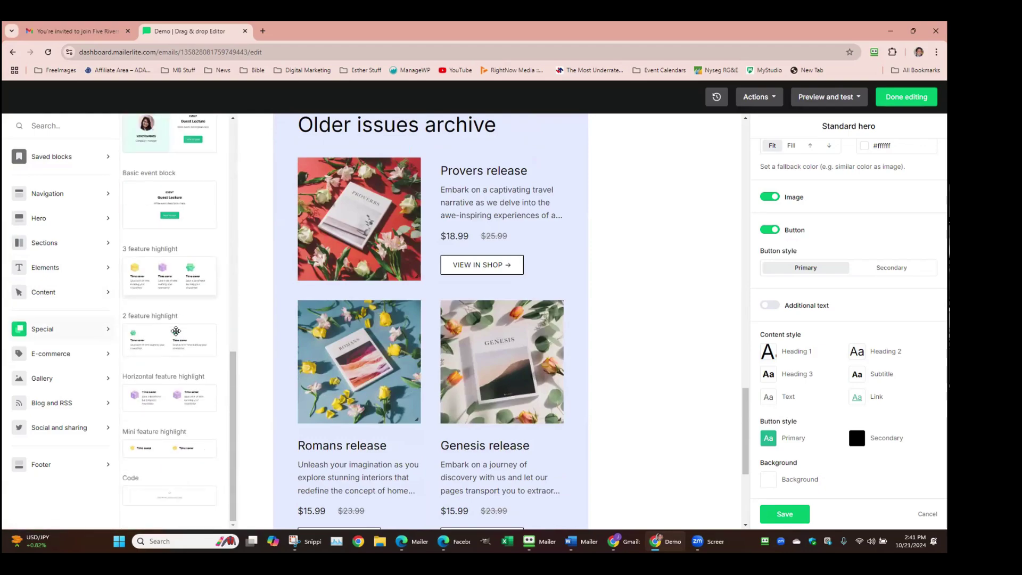
scroll(177, 338, up, 7)
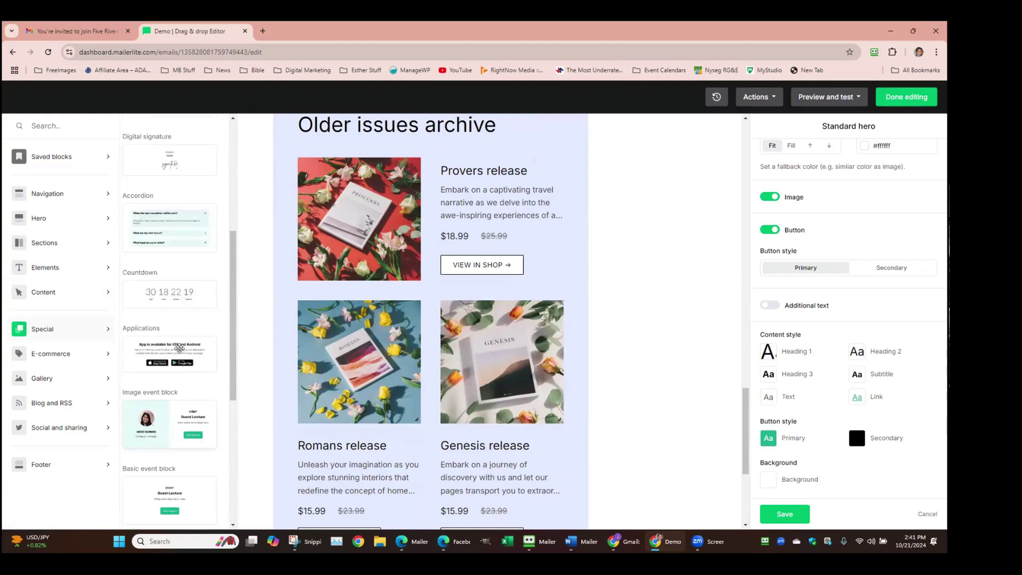
scroll(181, 348, up, 3)
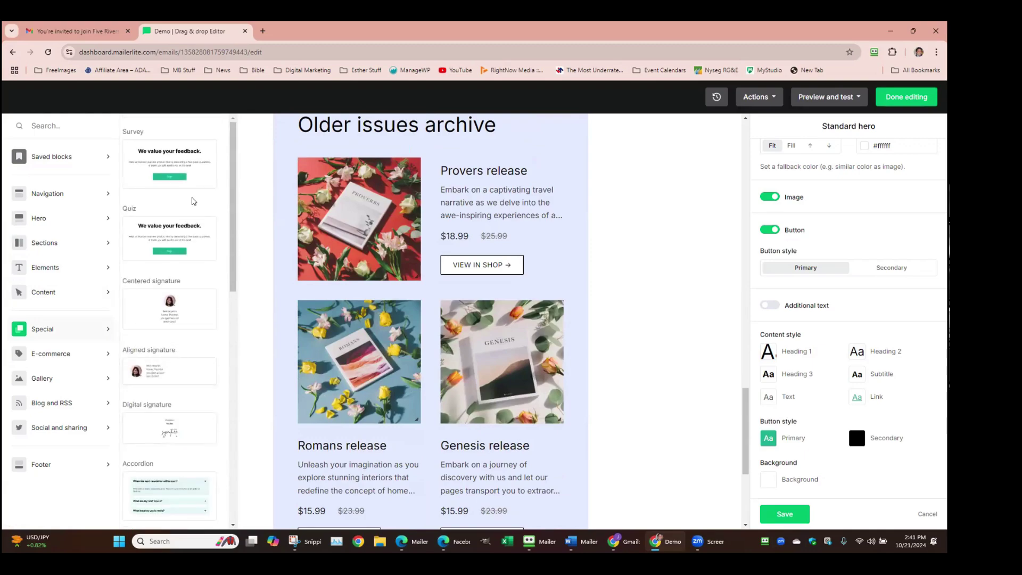
mouse_move(97, 392)
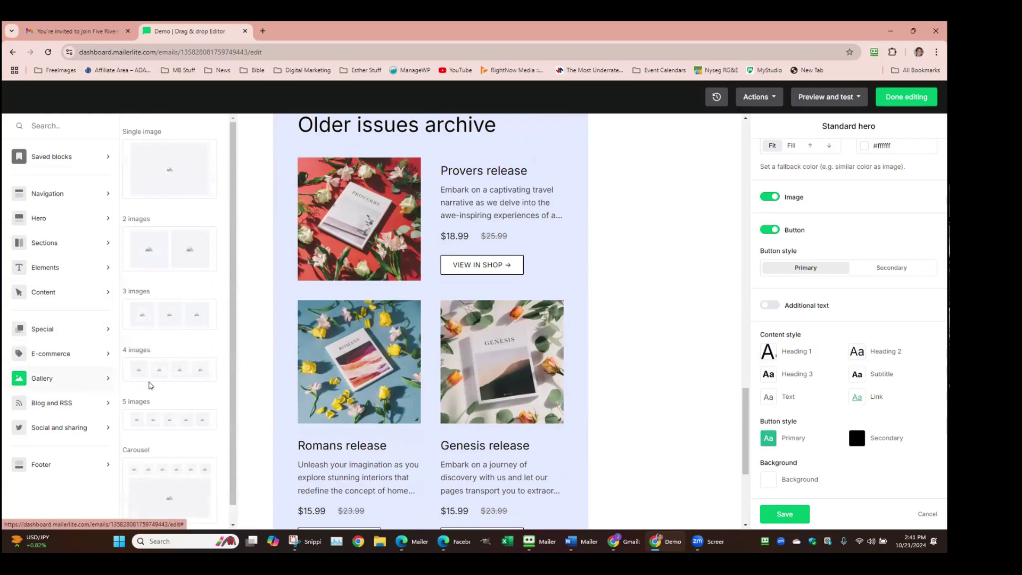
scroll(160, 385, down, 1)
mouse_move(109, 410)
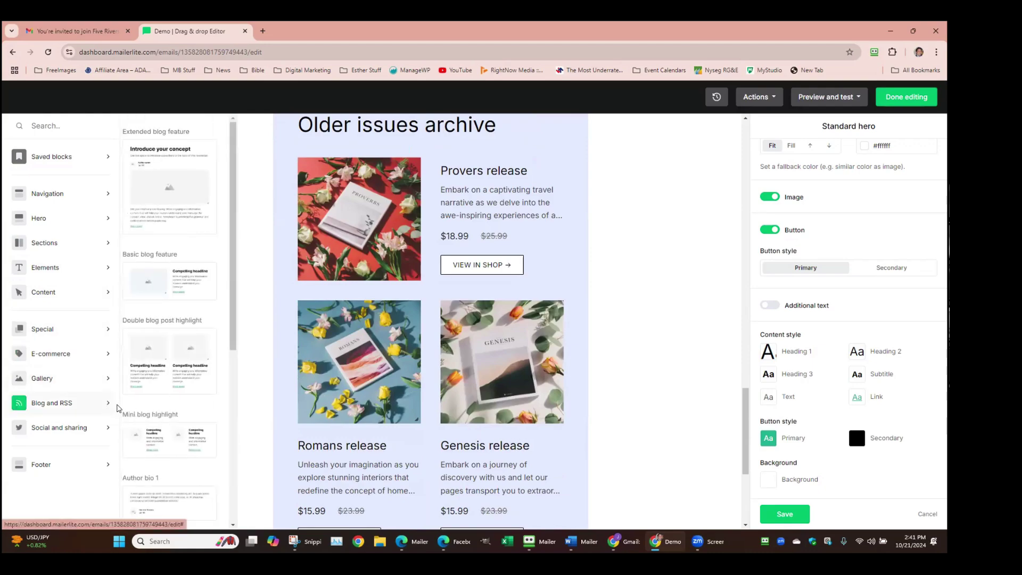
scroll(170, 405, down, 5)
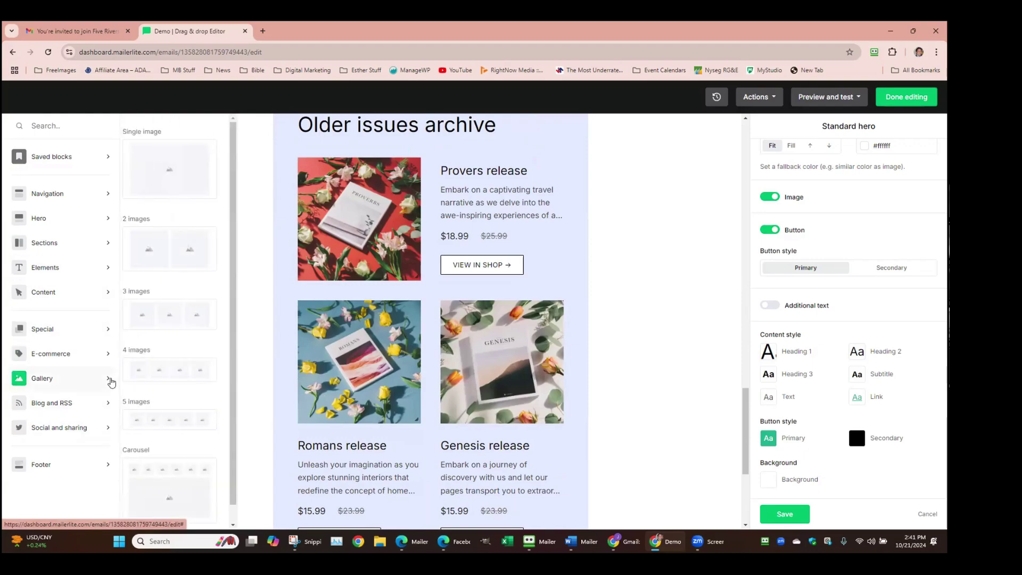
mouse_move(111, 356)
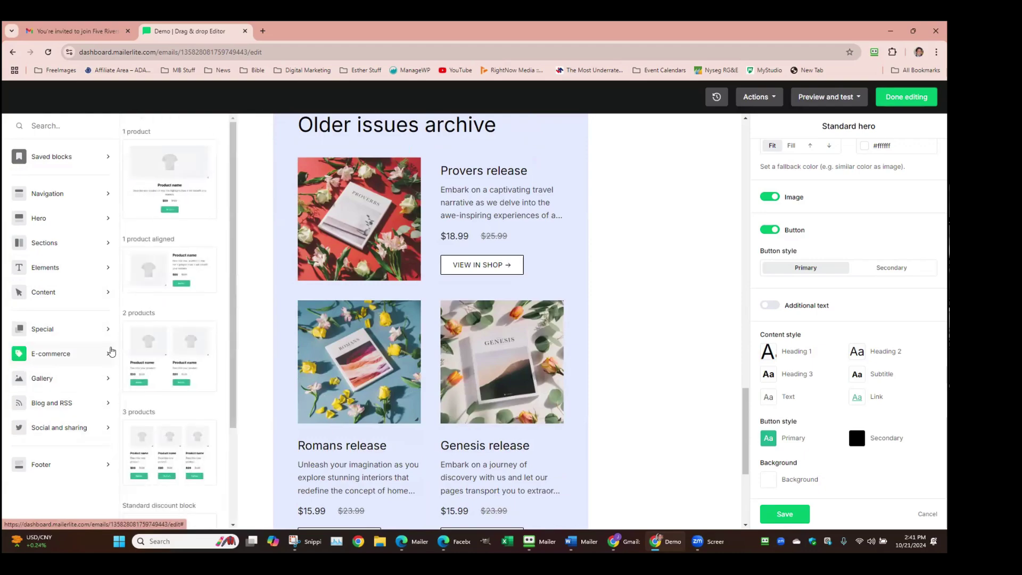
mouse_move(110, 331)
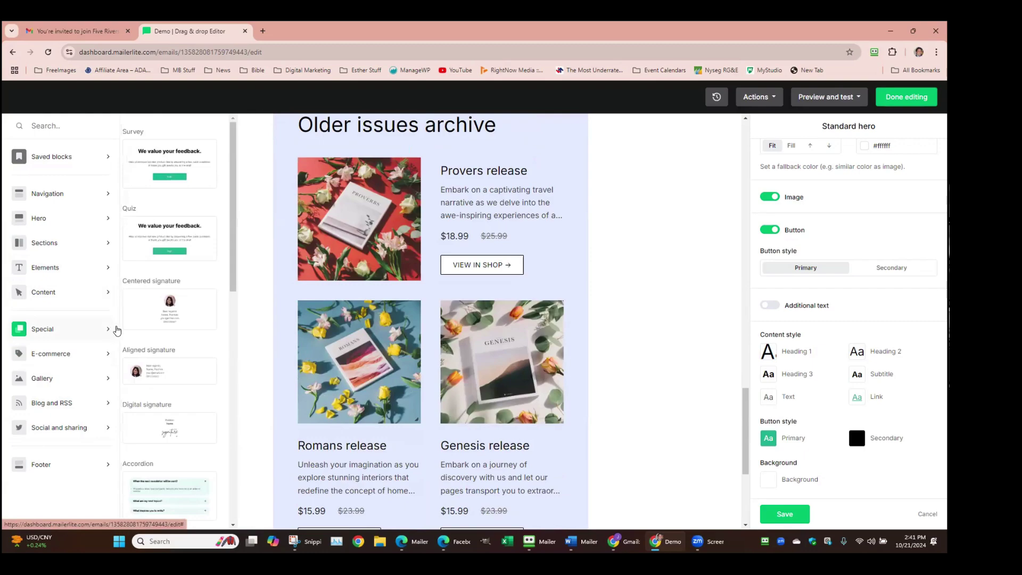
scroll(178, 324, down, 3)
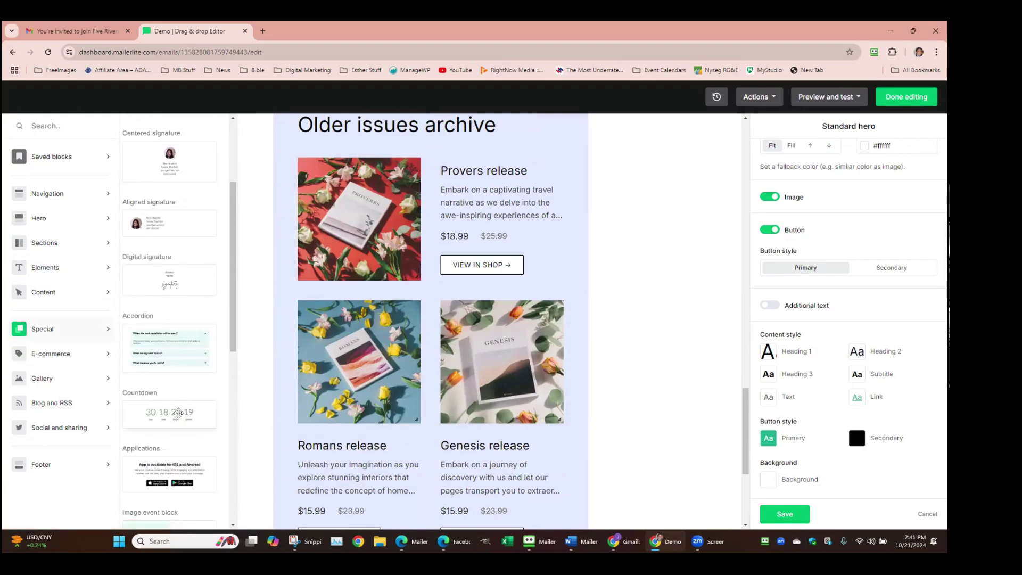
click(178, 413)
drag(281, 330, 423, 306)
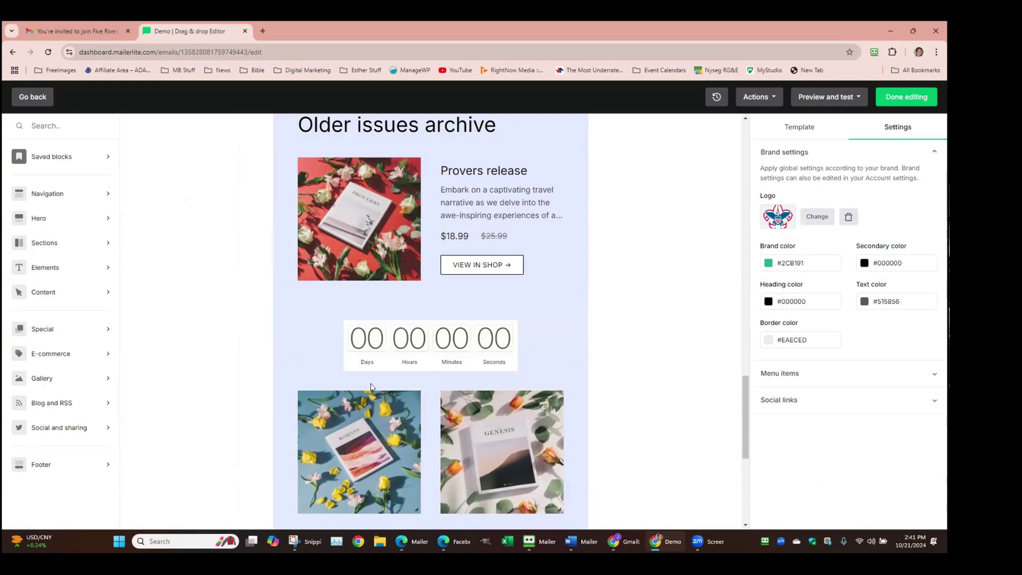
click(393, 346)
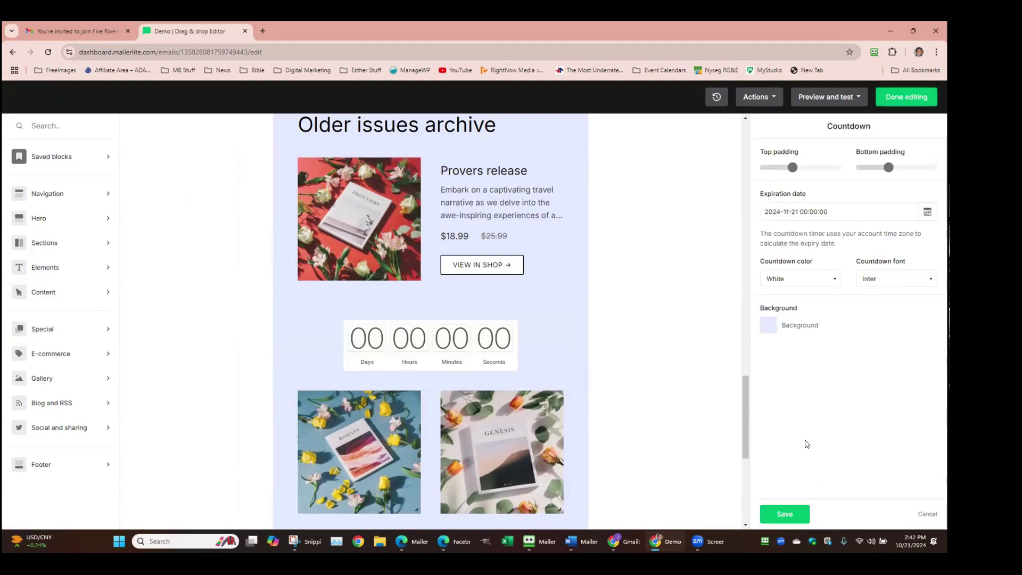
drag(778, 209, 755, 364)
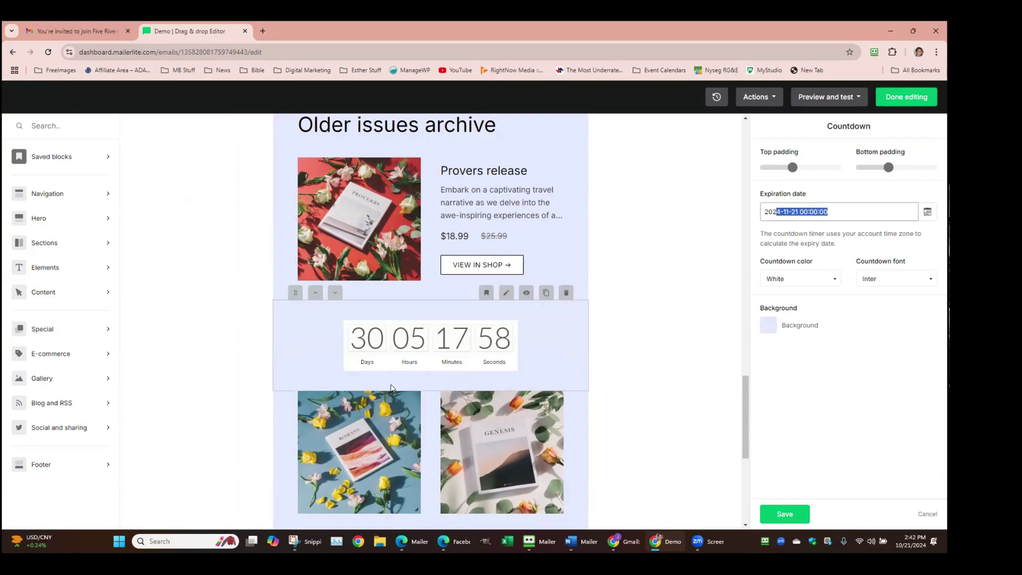
click(100, 334)
scroll(177, 327, up, 3)
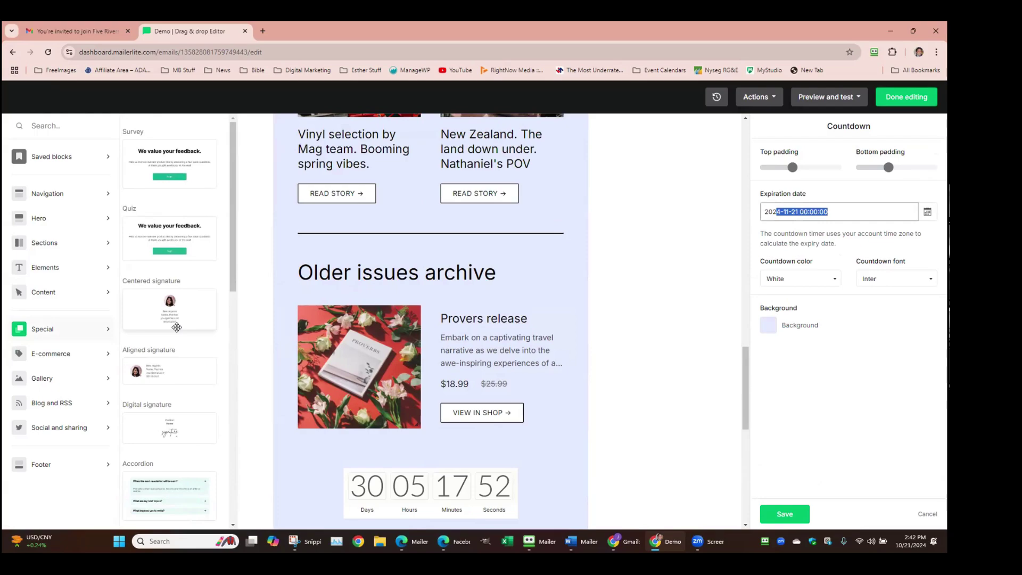
Drag the Video block from Elements into the email above Older issues archive
click(107, 267)
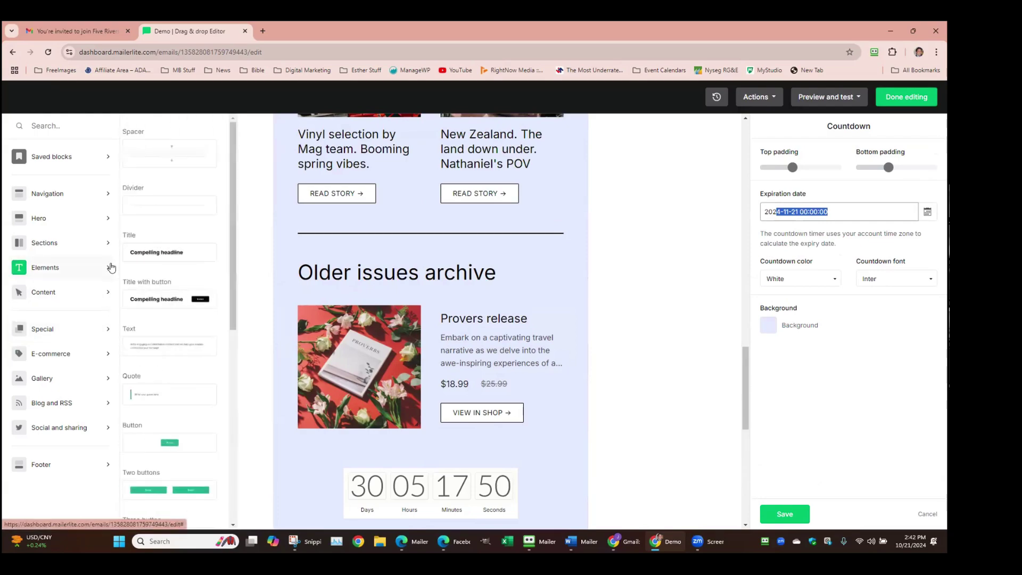
scroll(152, 275, down, 6)
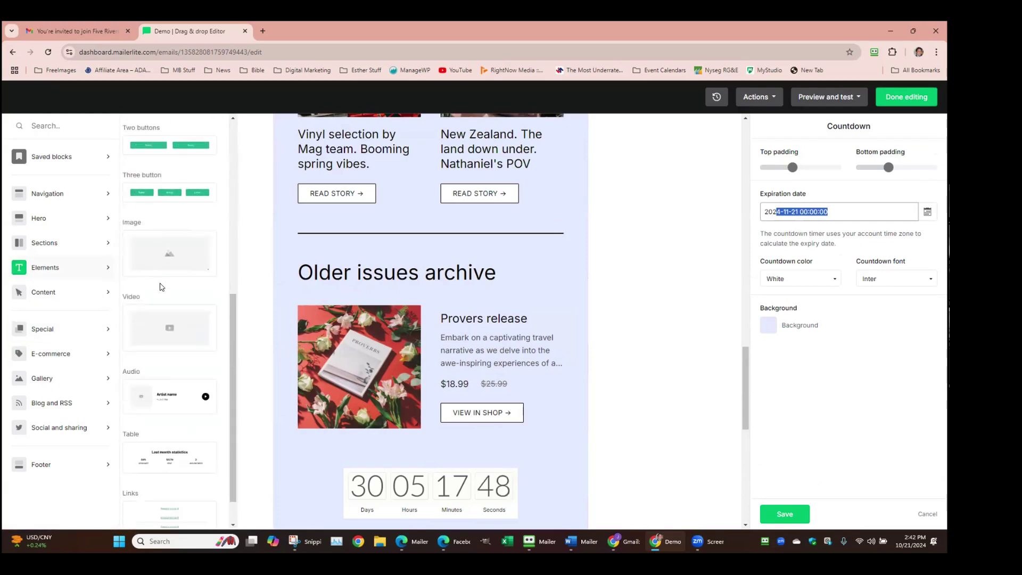
drag(162, 329, 439, 307)
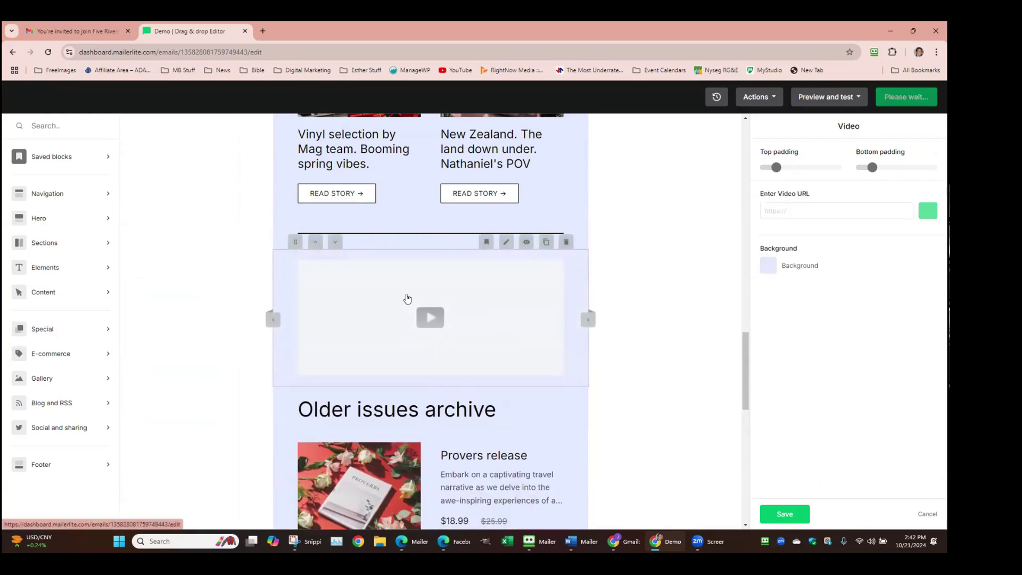
Open the RV Winterizing Made Easy video on YouTube in a new tab, then close it
click(263, 31)
text(youtube)
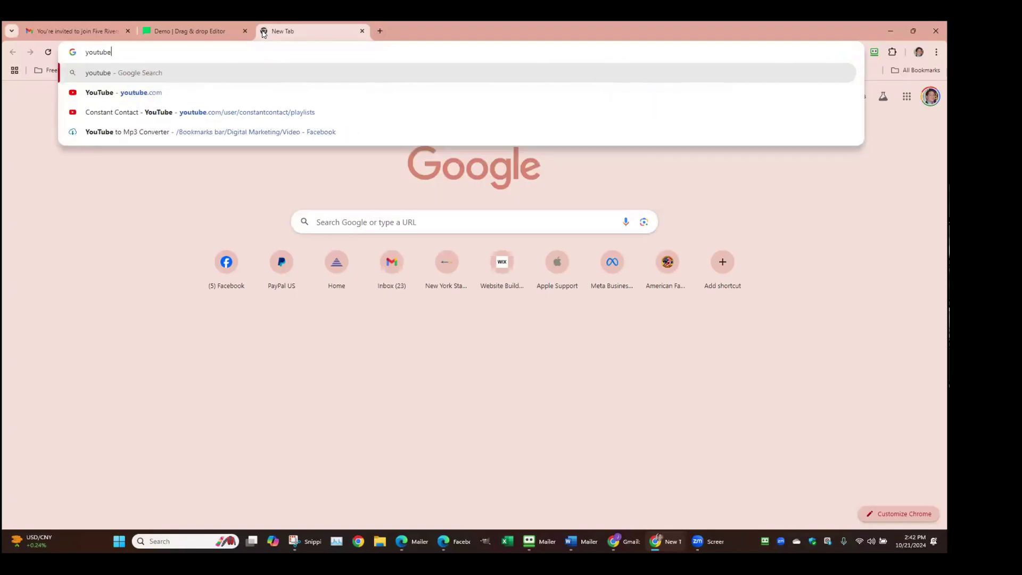
key(Return)
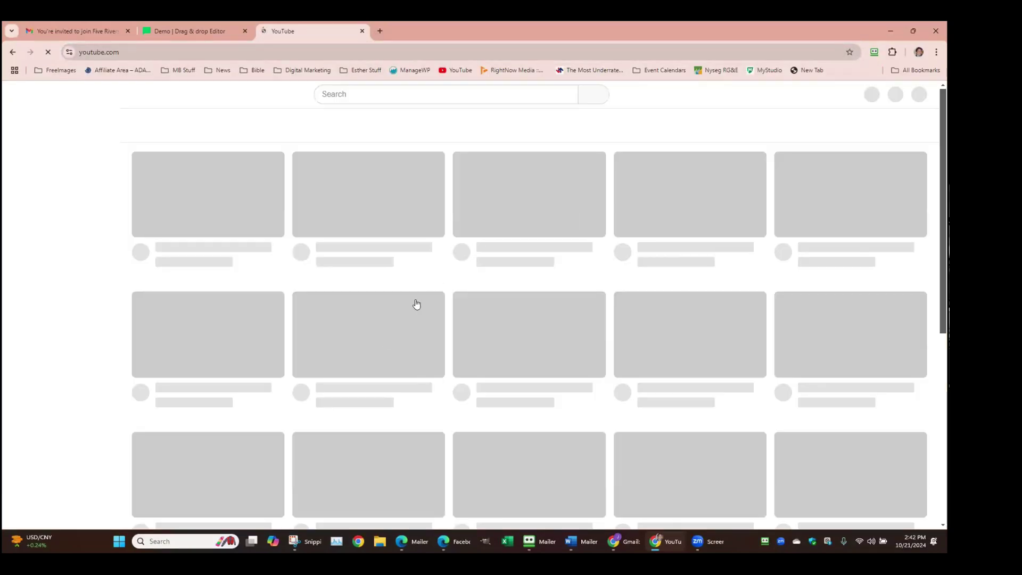
scroll(442, 240, down, 5)
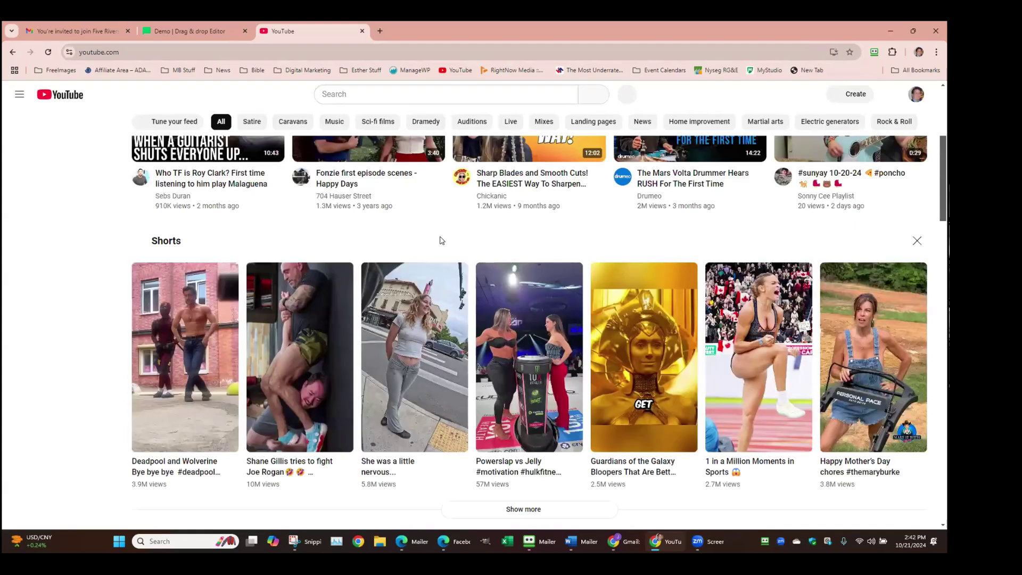
scroll(442, 240, up, 2)
scroll(440, 242, up, 3)
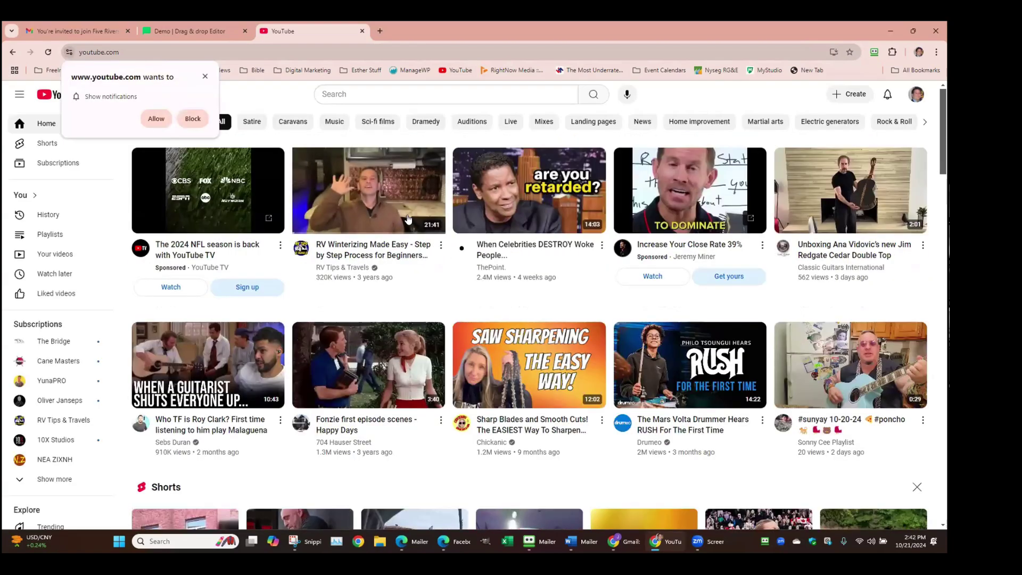
click(400, 179)
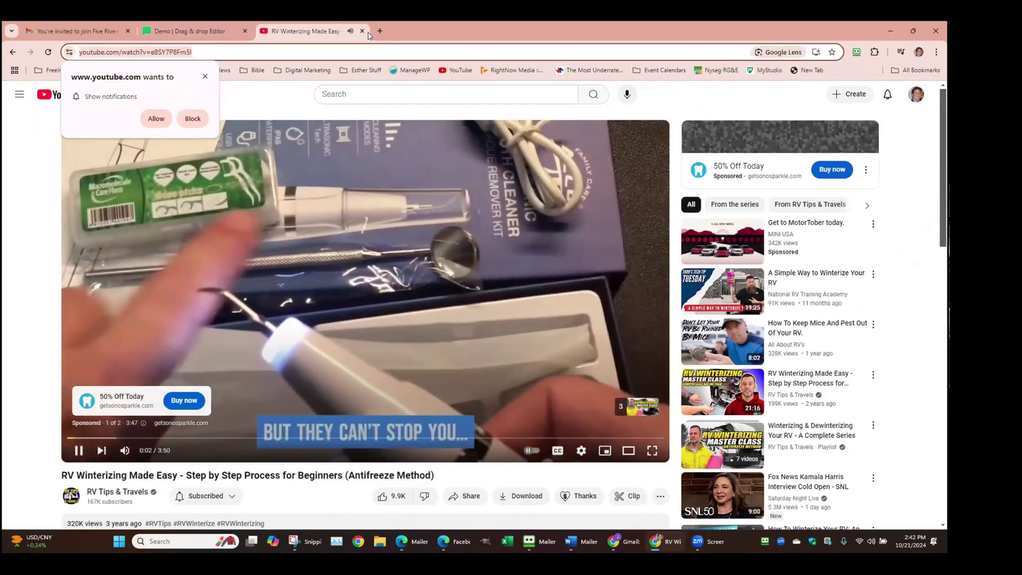
click(363, 33)
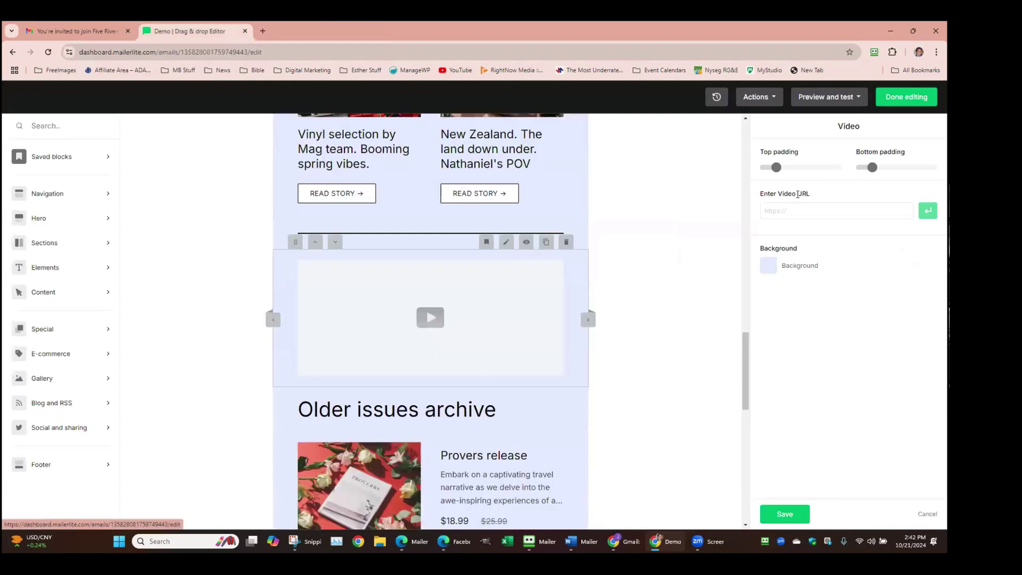
Paste the RV Winterizing YouTube link into the video block and save
click(814, 211)
text(https://www.youtube.com/watch?v=e8SY7P8Fm5)
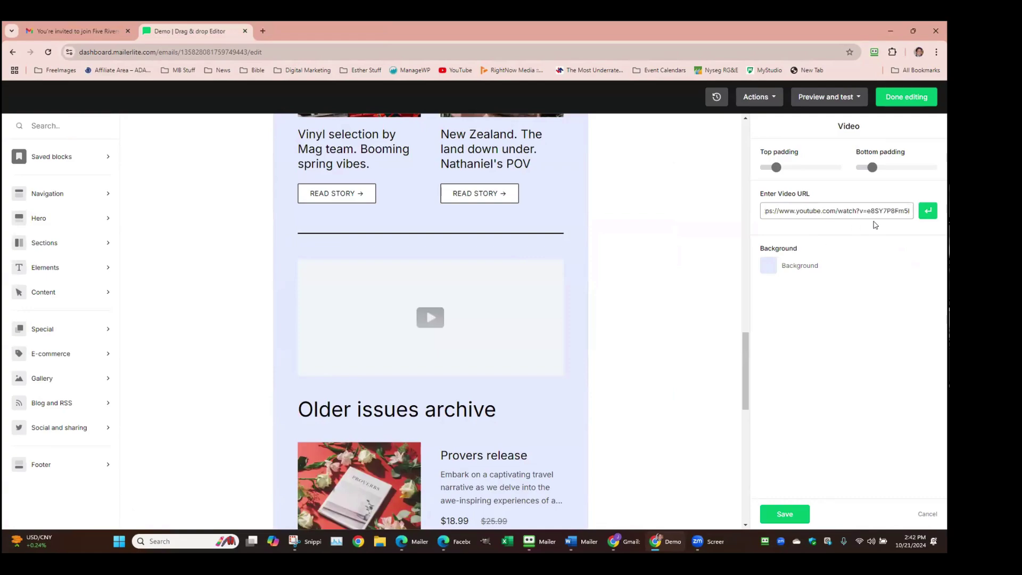
click(927, 211)
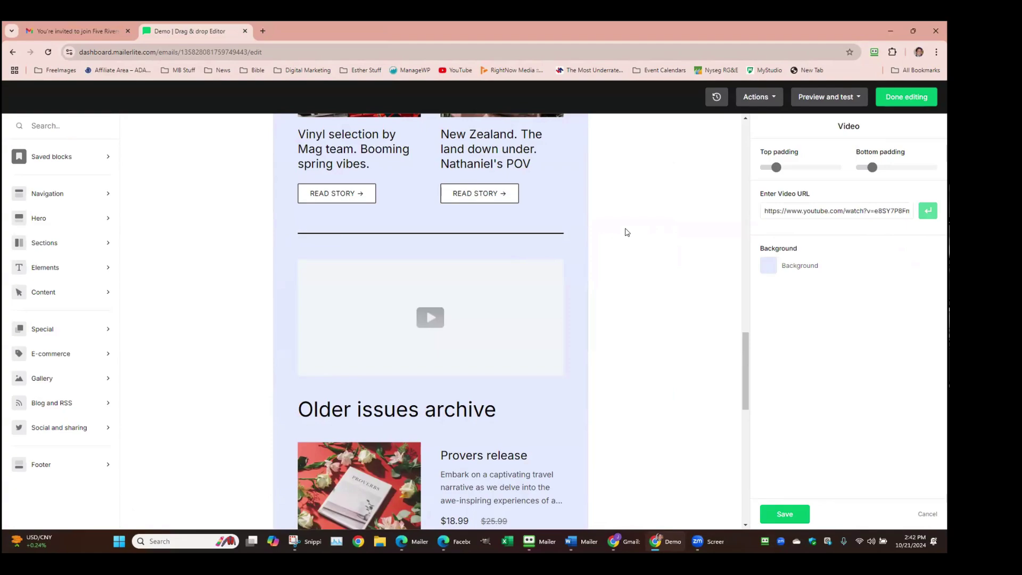
click(771, 515)
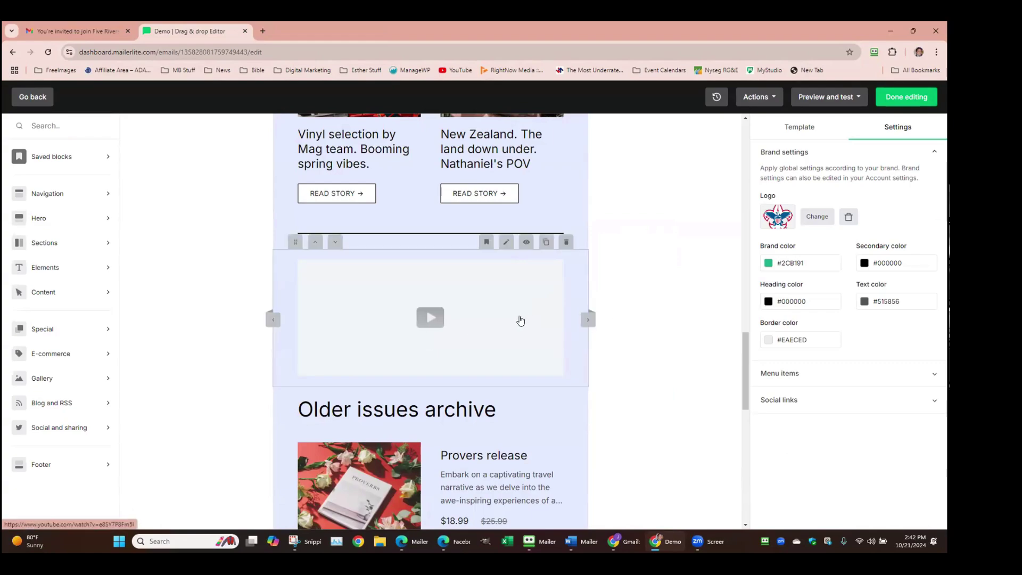
Set the video preview to Animated image and make the play button green
click(520, 320)
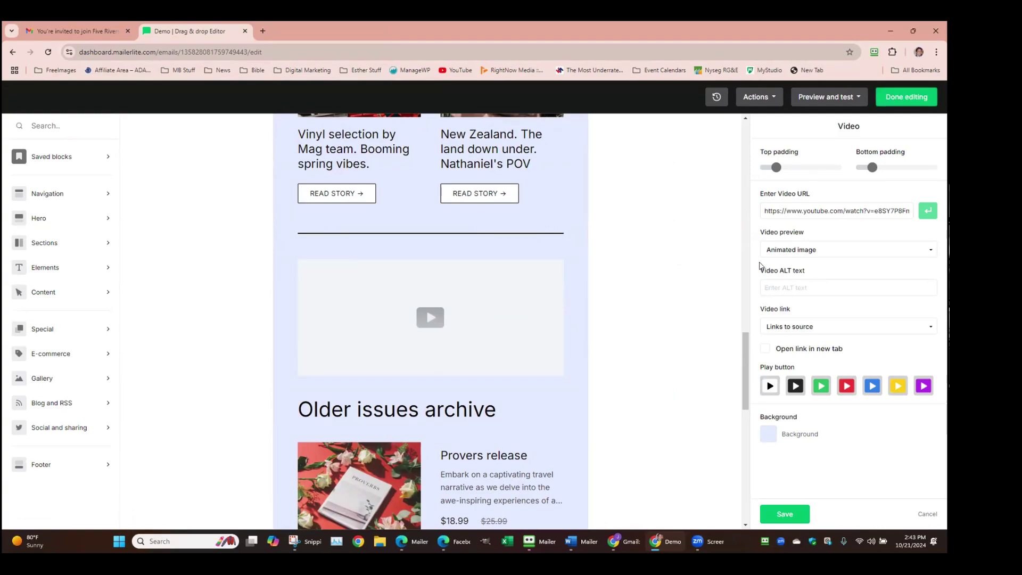
click(931, 253)
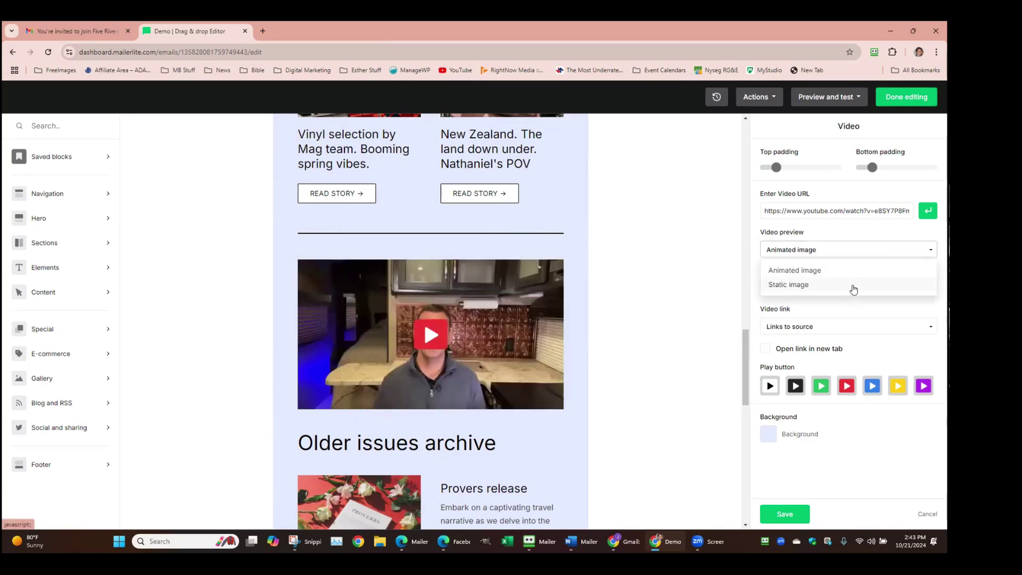
click(854, 287)
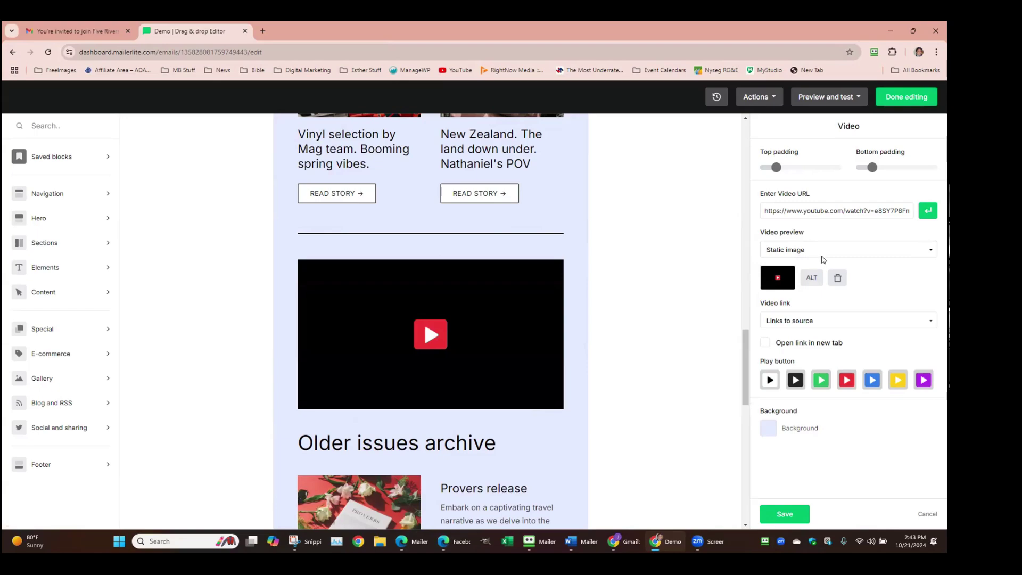
click(926, 250)
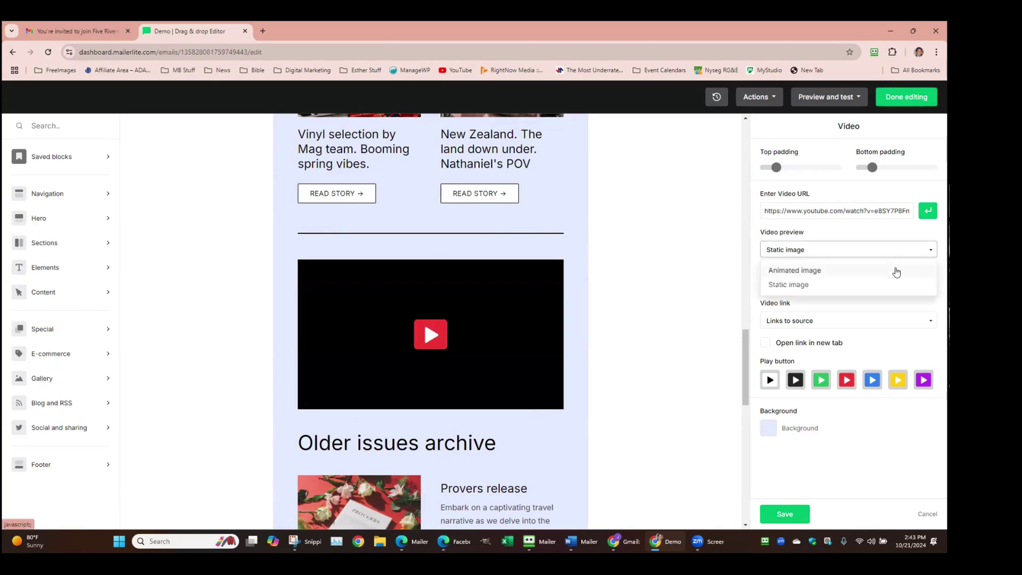
click(897, 271)
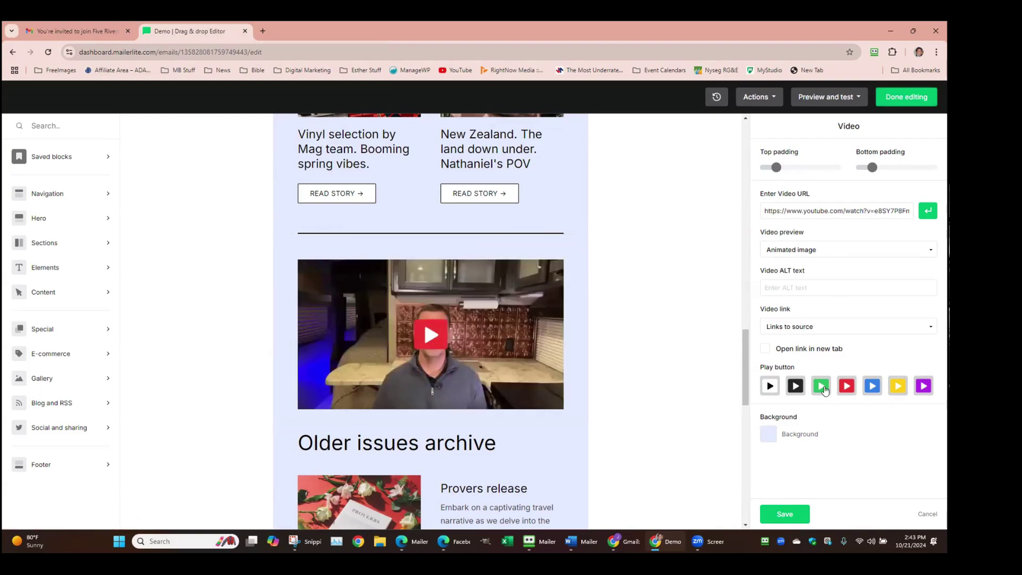
click(824, 390)
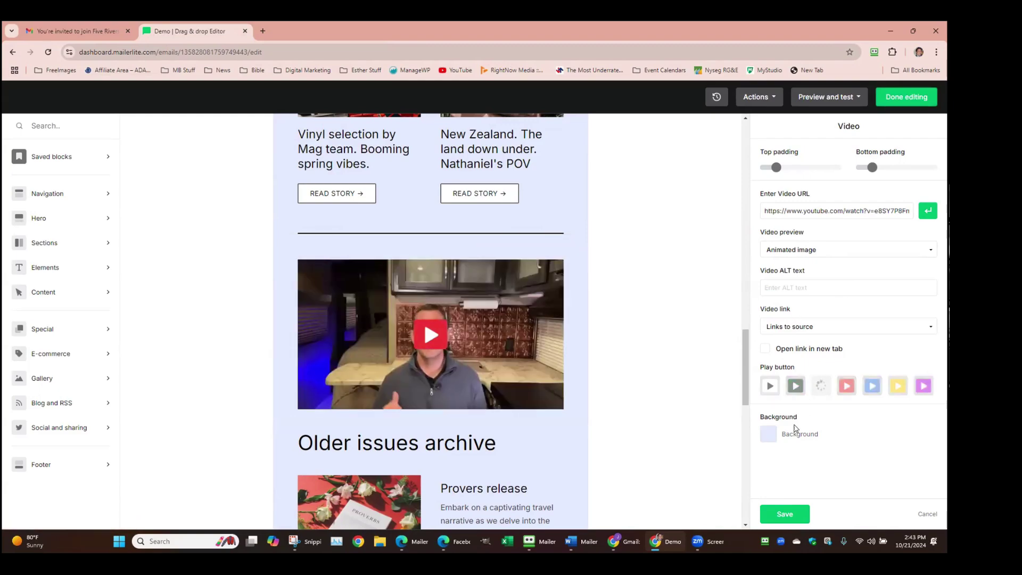
Give the video block a green background and save
click(764, 440)
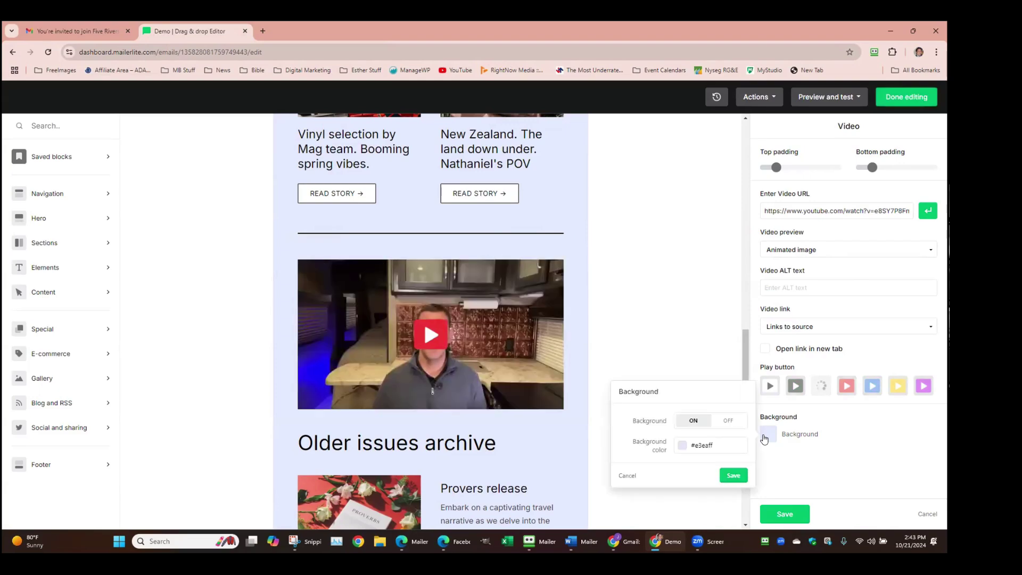
click(699, 446)
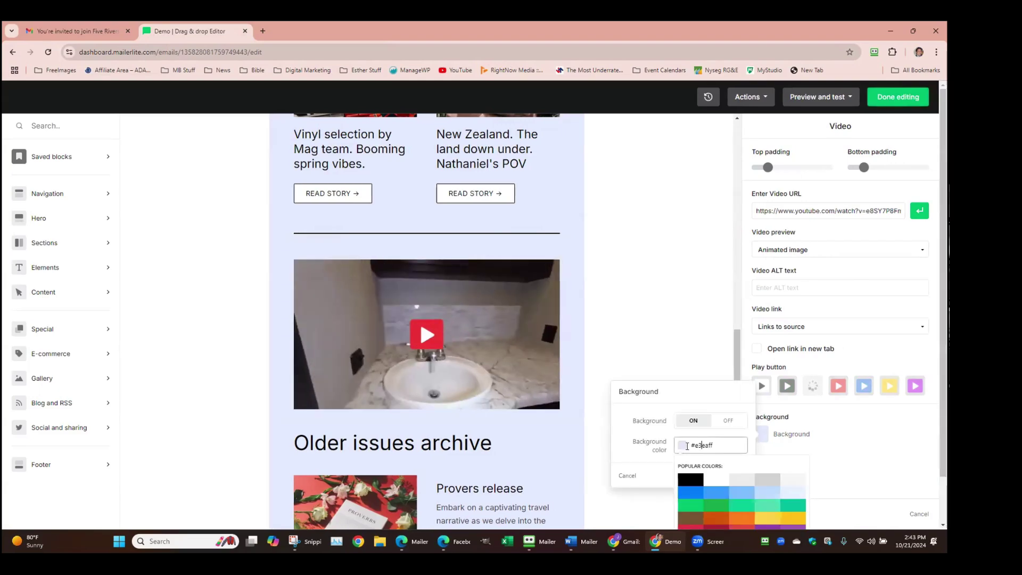
click(746, 507)
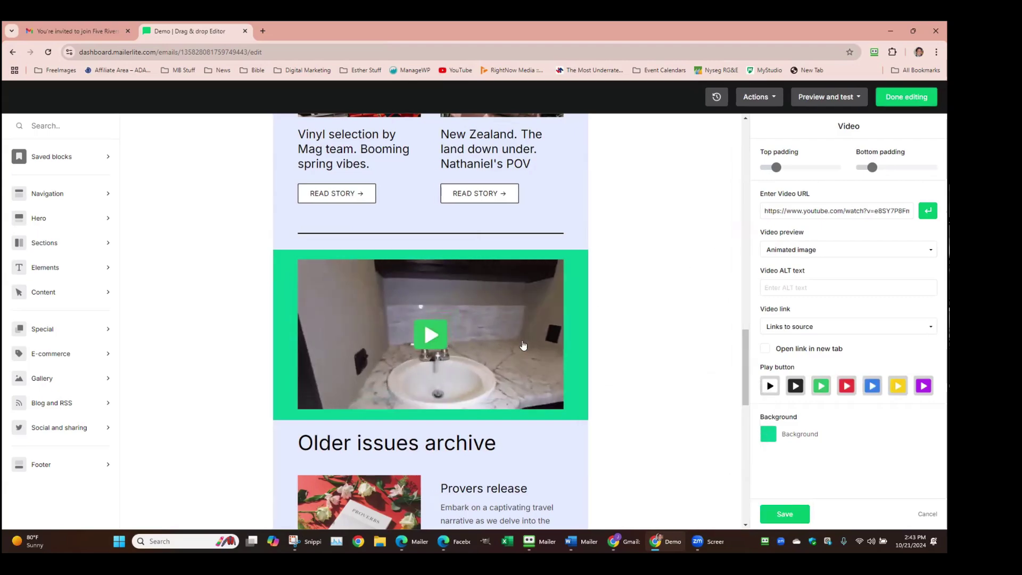
click(785, 514)
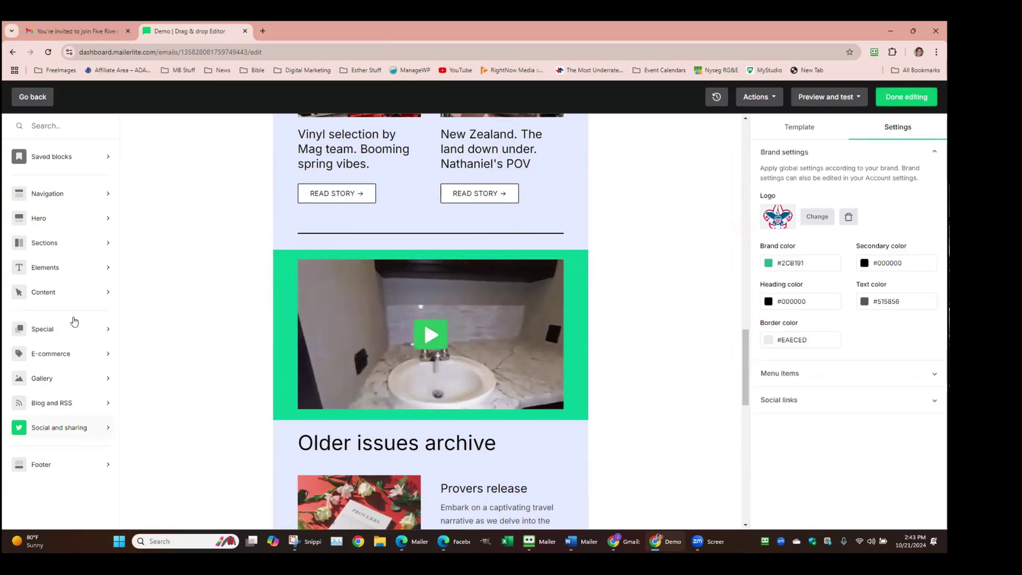
Browse the block categories to show the Gallery layouts, from single image to carousel
click(91, 295)
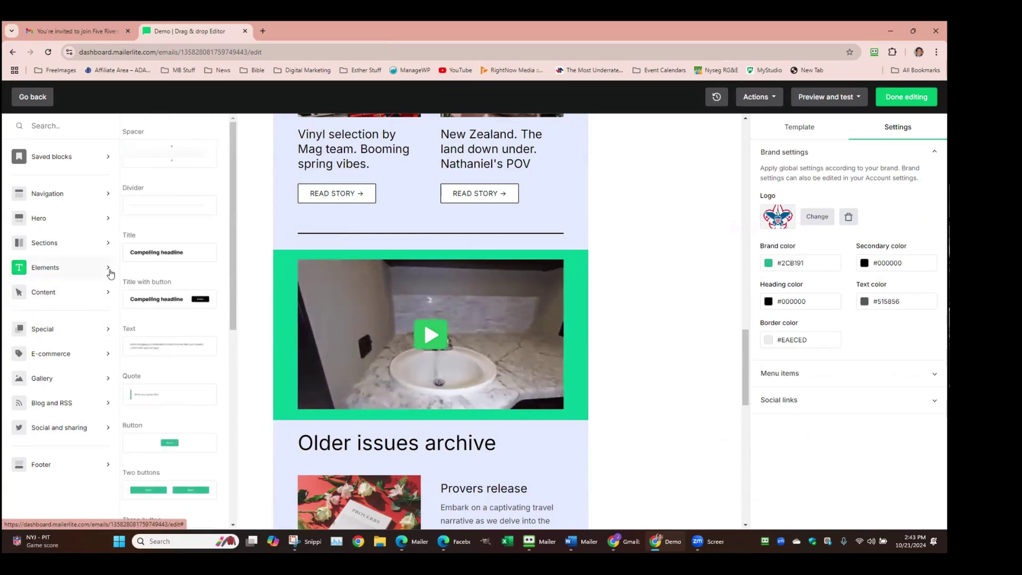
click(111, 242)
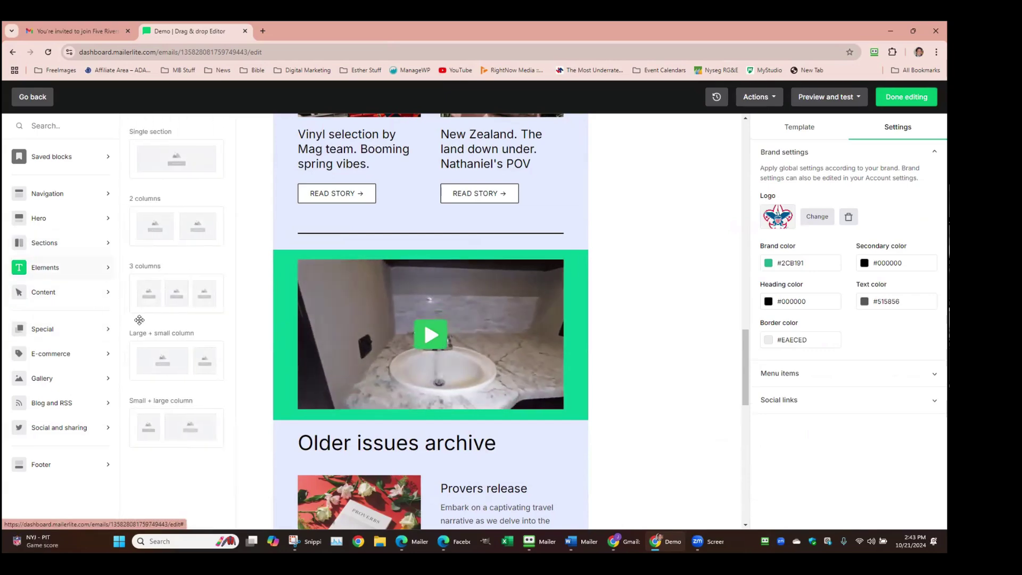
scroll(559, 393, down, 3)
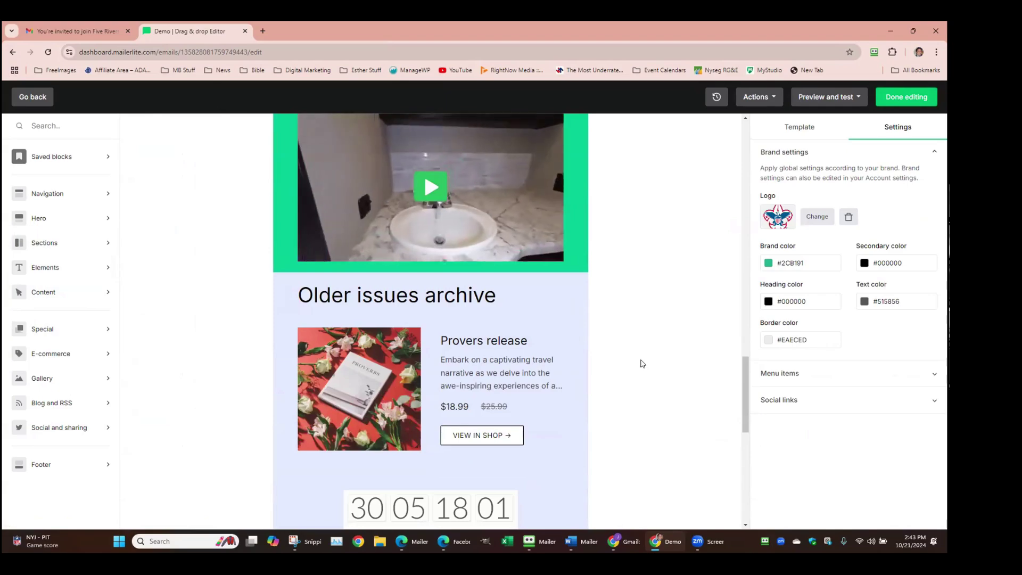
scroll(648, 367, down, 3)
scroll(645, 359, down, 3)
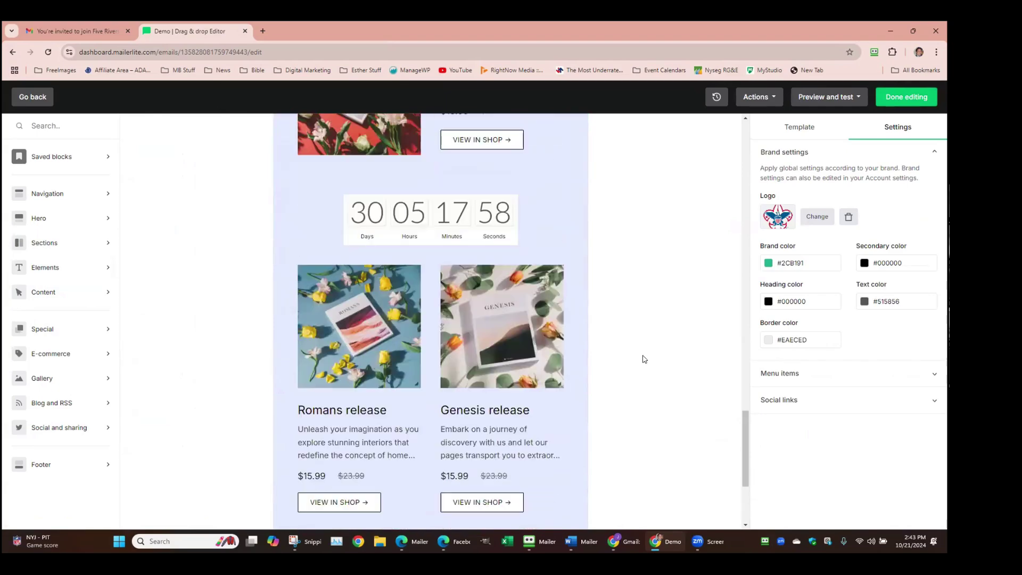
scroll(645, 360, up, 4)
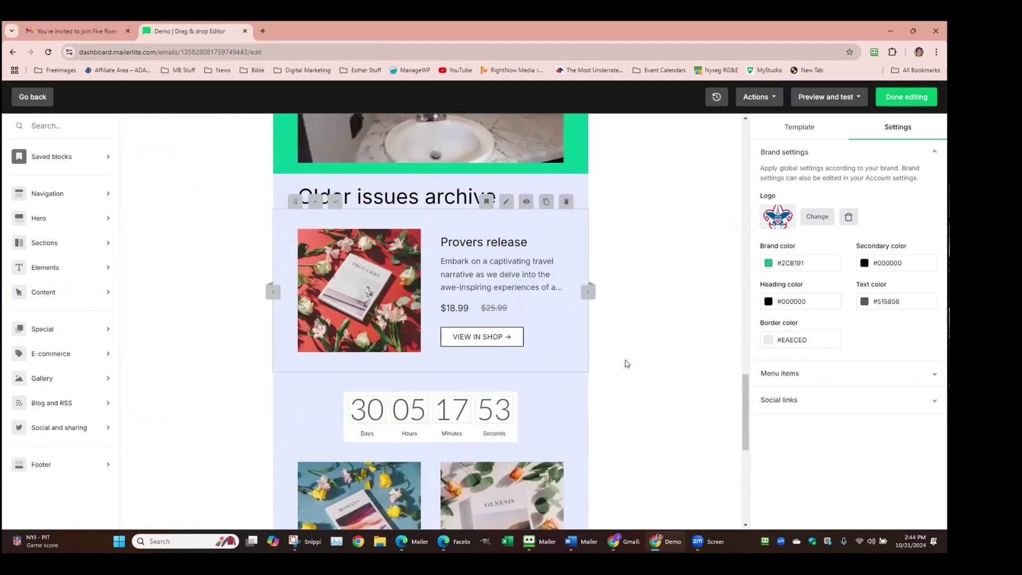
scroll(625, 361, up, 3)
scroll(198, 186, up, 20)
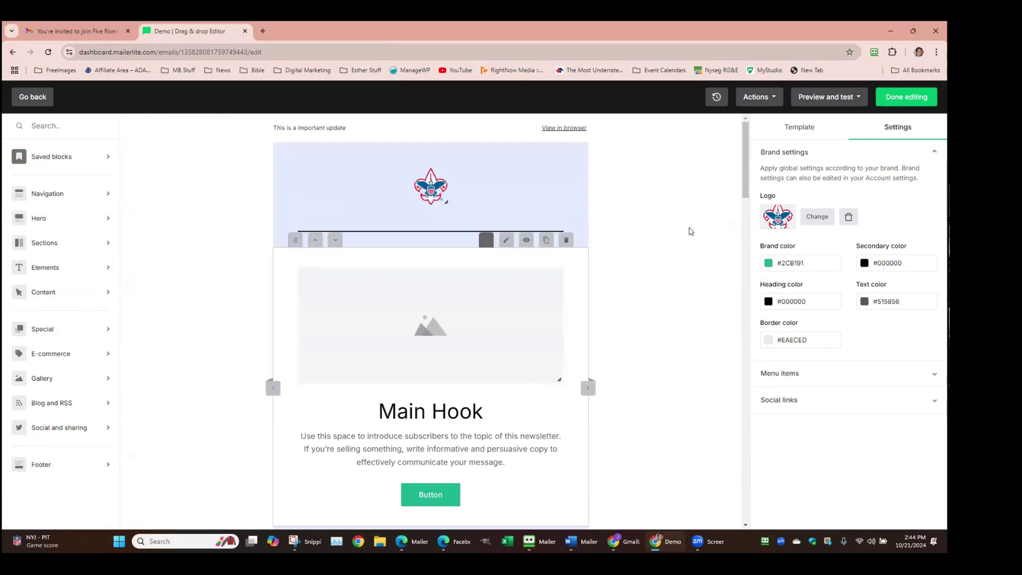
scroll(746, 166, down, 15)
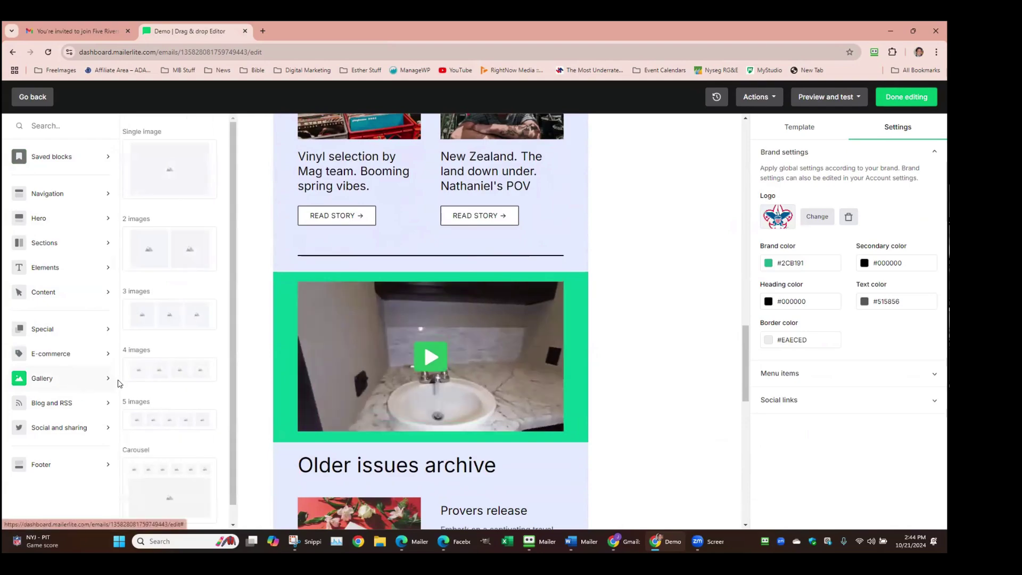
Place the 4 images gallery above the video with 4 campers at sunset.jpg in slot two
drag(439, 302, 434, 305)
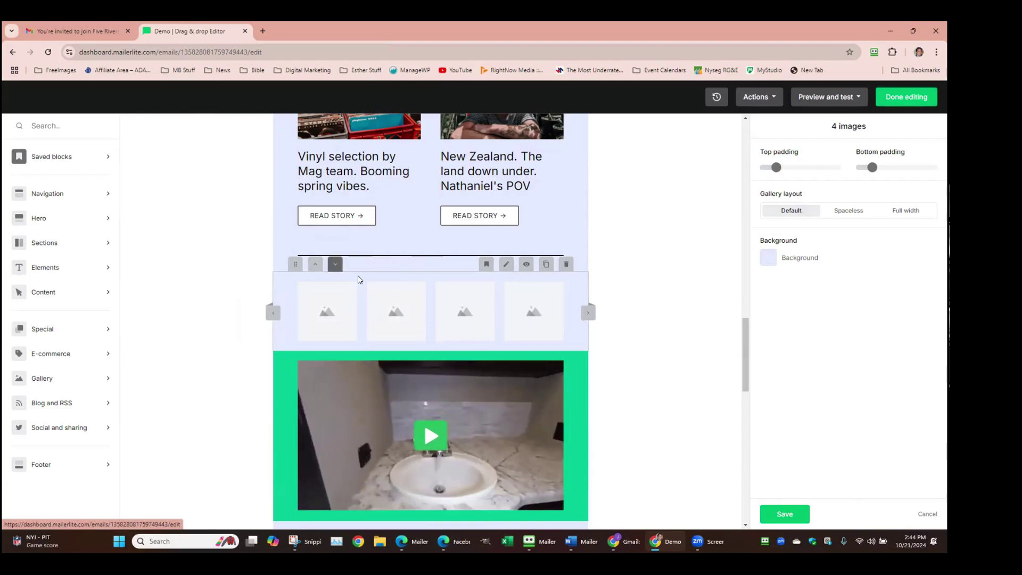
click(388, 286)
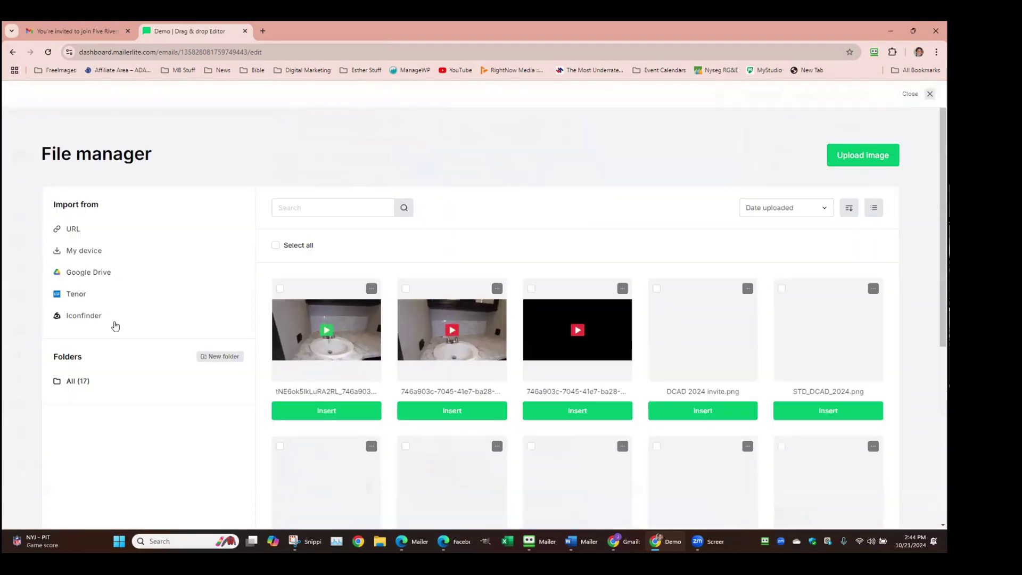
scroll(811, 442, down, 1)
scroll(811, 441, down, 5)
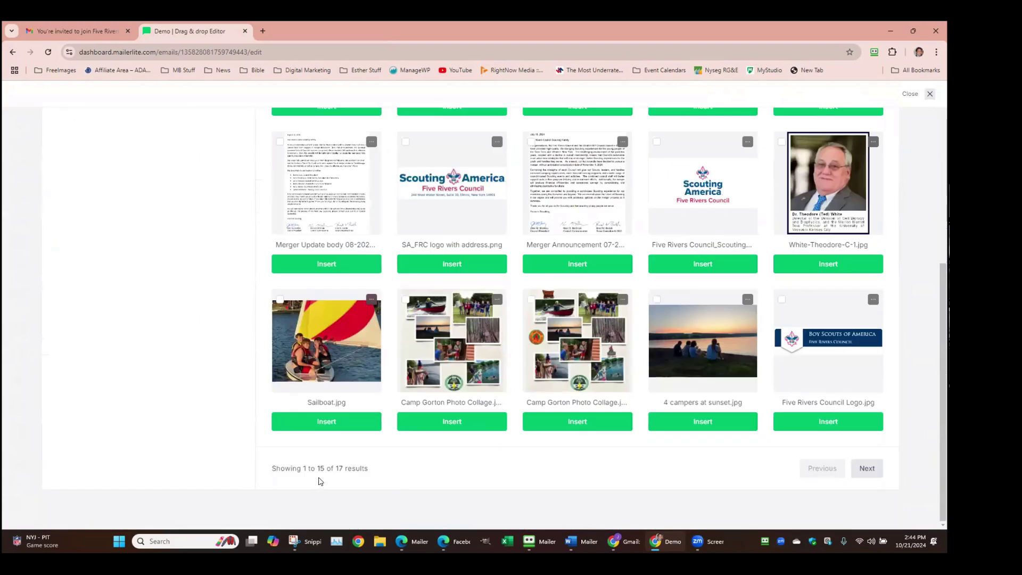
click(714, 362)
scroll(703, 346, down, 3)
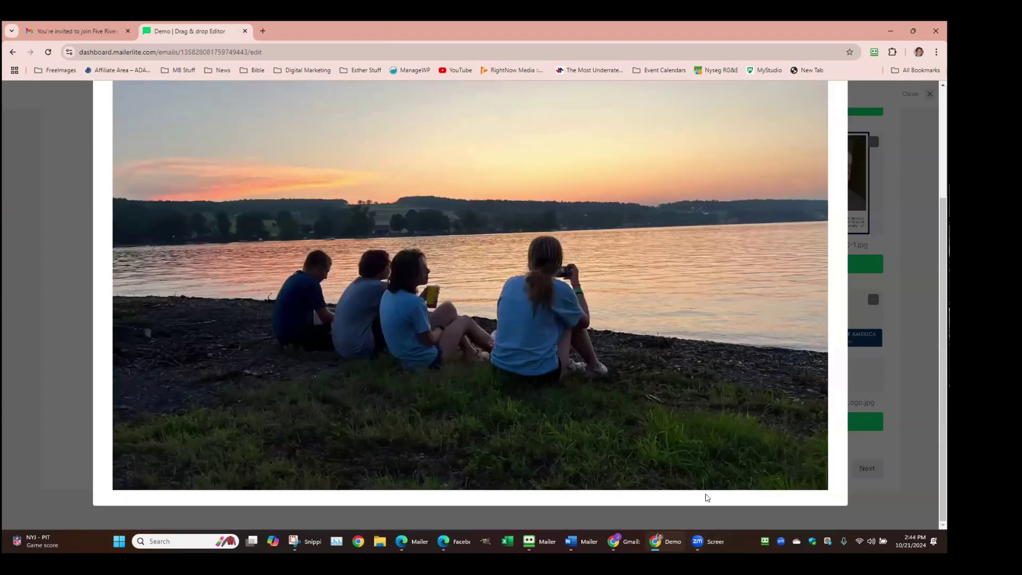
scroll(803, 121, up, 3)
click(838, 122)
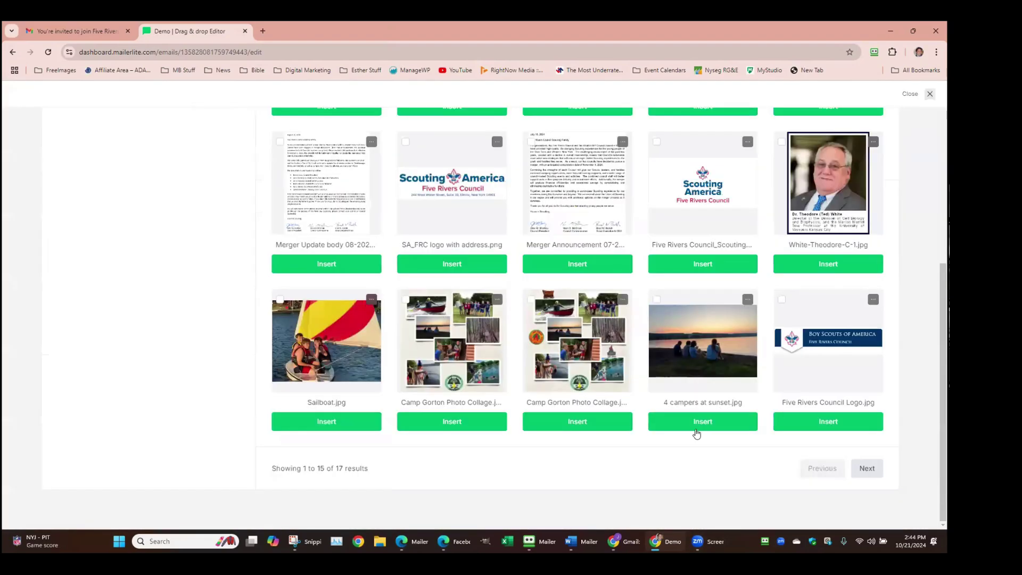
click(698, 420)
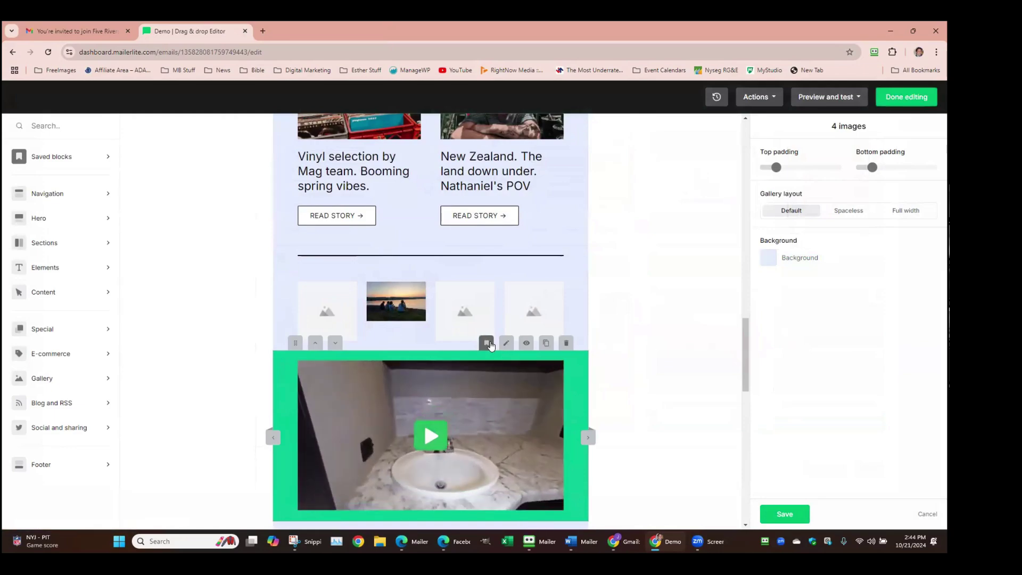
Drag the Accordion block from the Special blocks below the story cards' divider, above the gallery
mouse_move(106, 331)
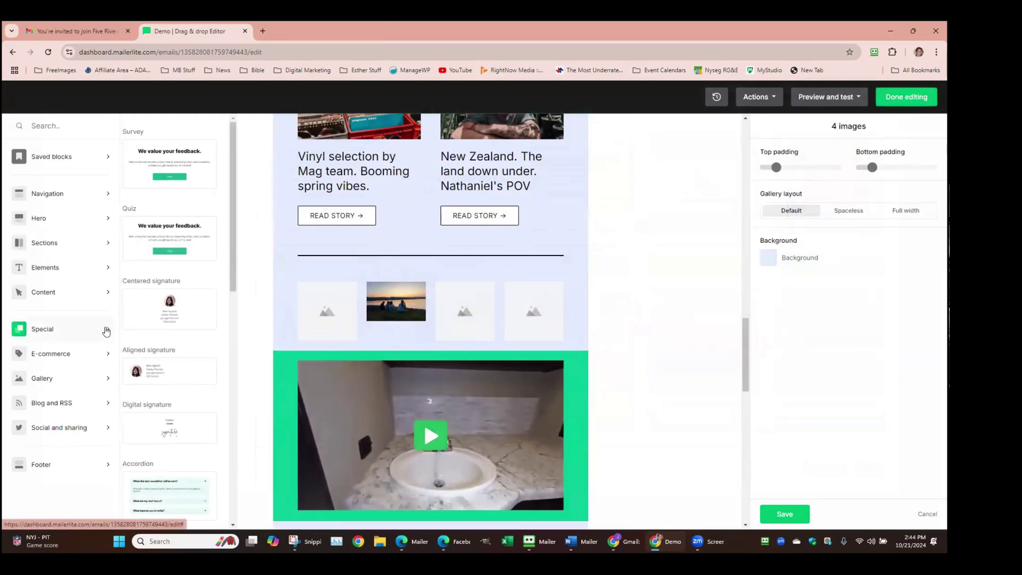
scroll(167, 364, down, 3)
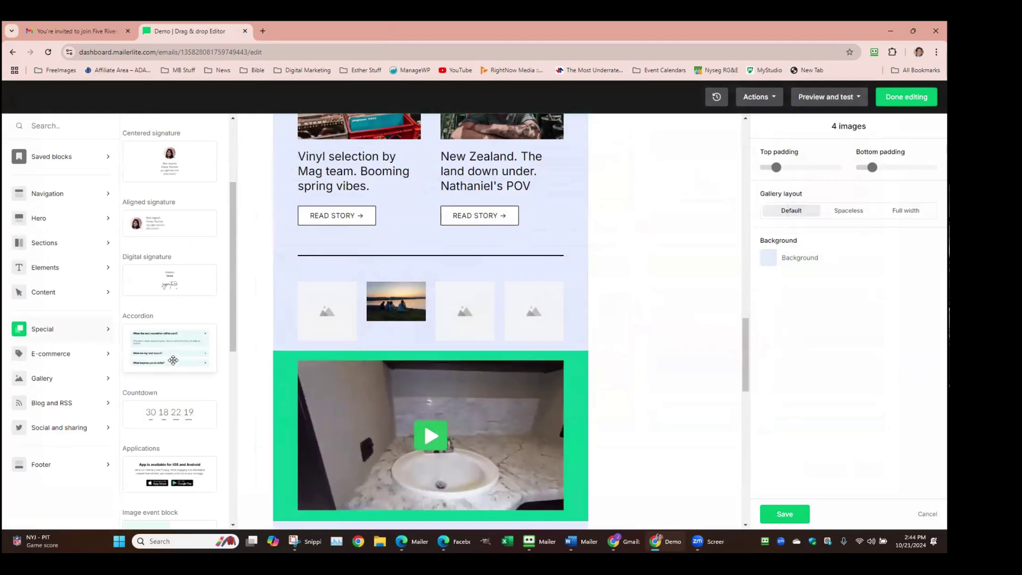
click(175, 351)
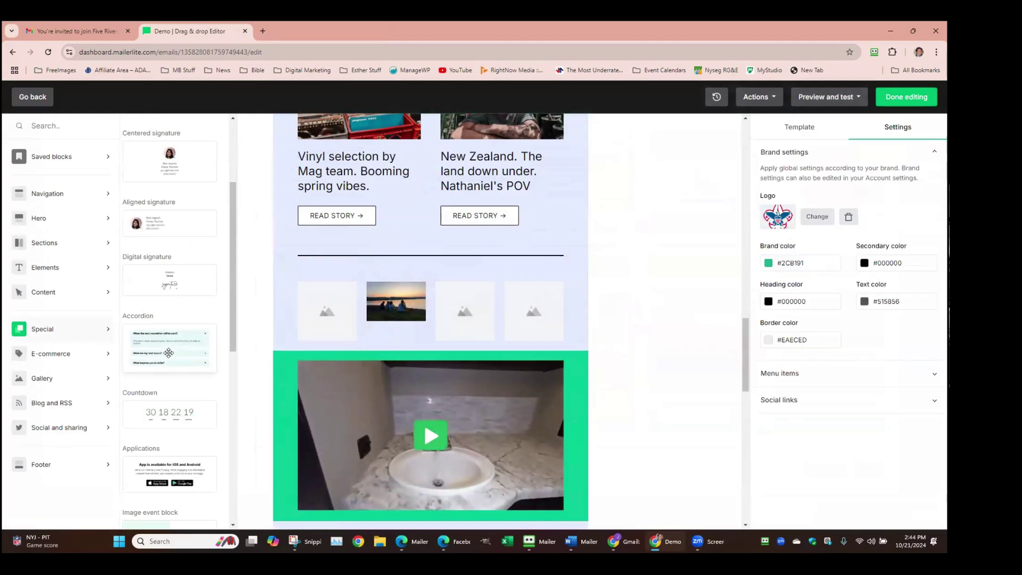
drag(169, 353, 397, 350)
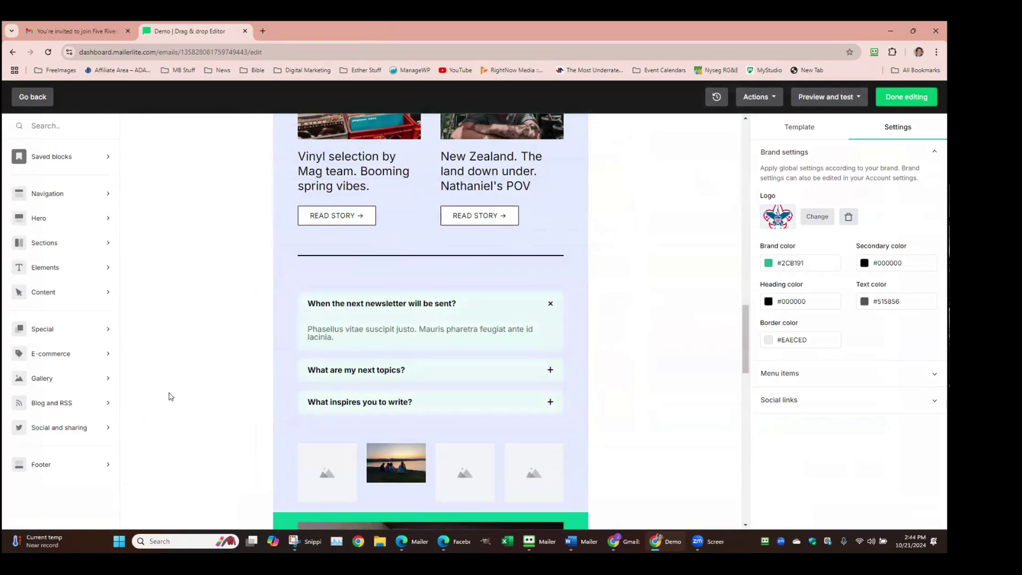
scroll(173, 389, up, 5)
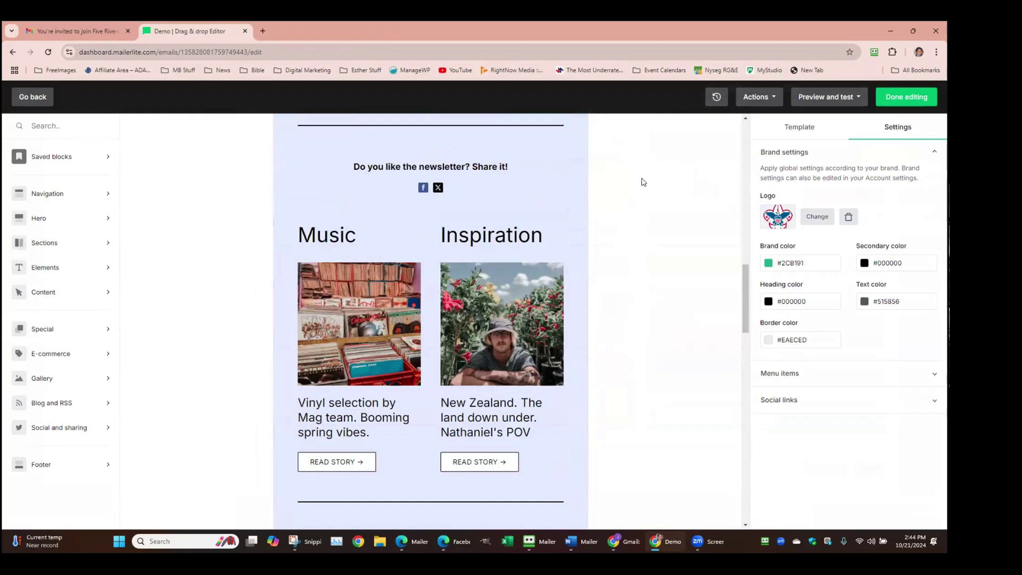
scroll(642, 182, up, 10)
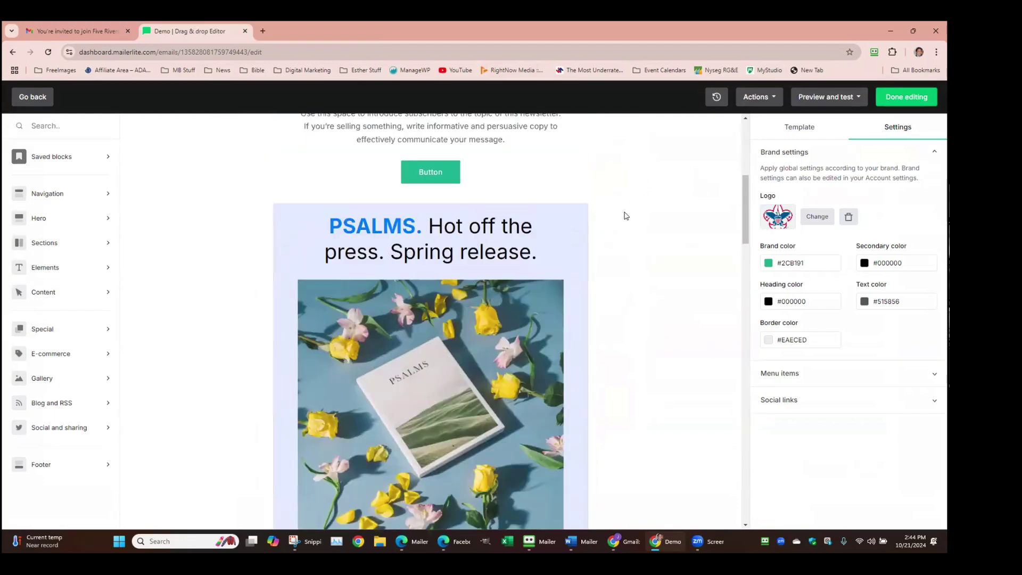
scroll(626, 216, up, 6)
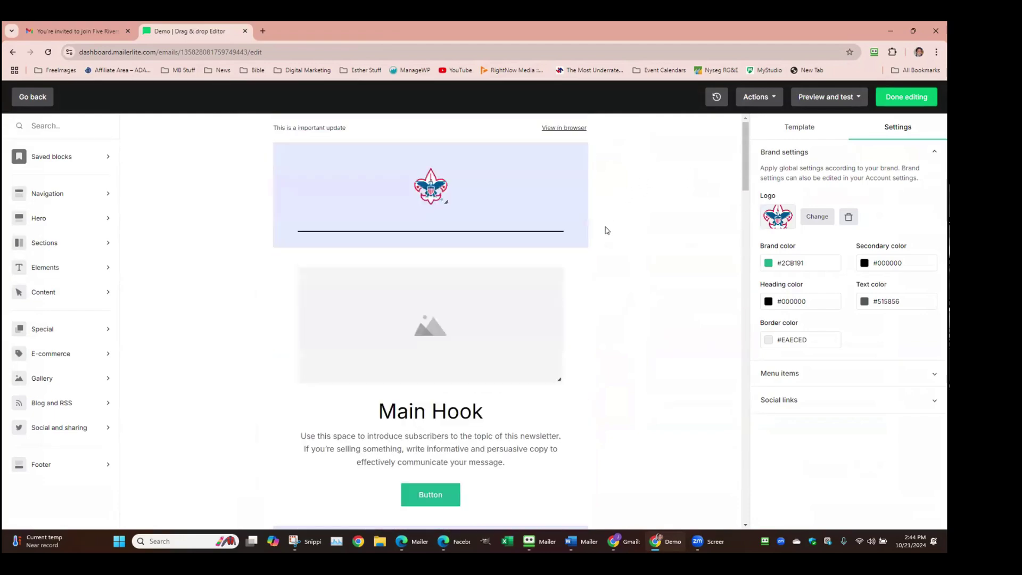
In Recent changes, undo back to the earlier Video entry to remove the accordion
click(717, 99)
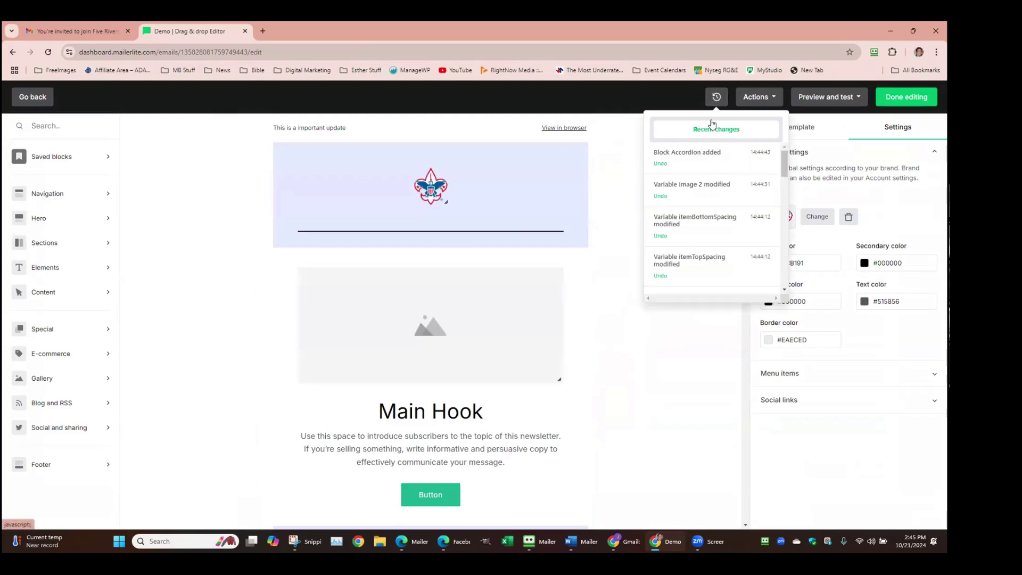
drag(785, 155, 799, 186)
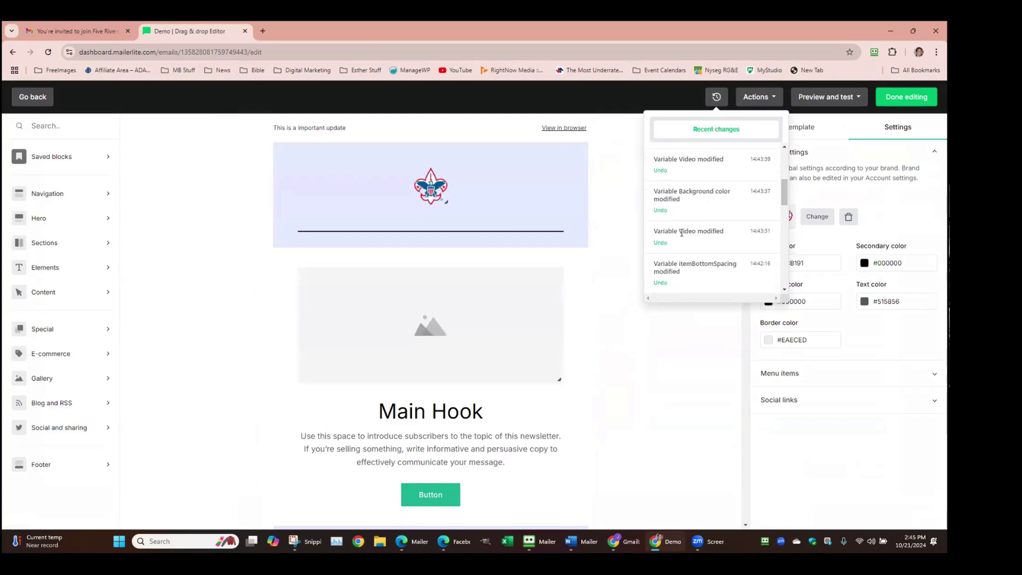
click(660, 243)
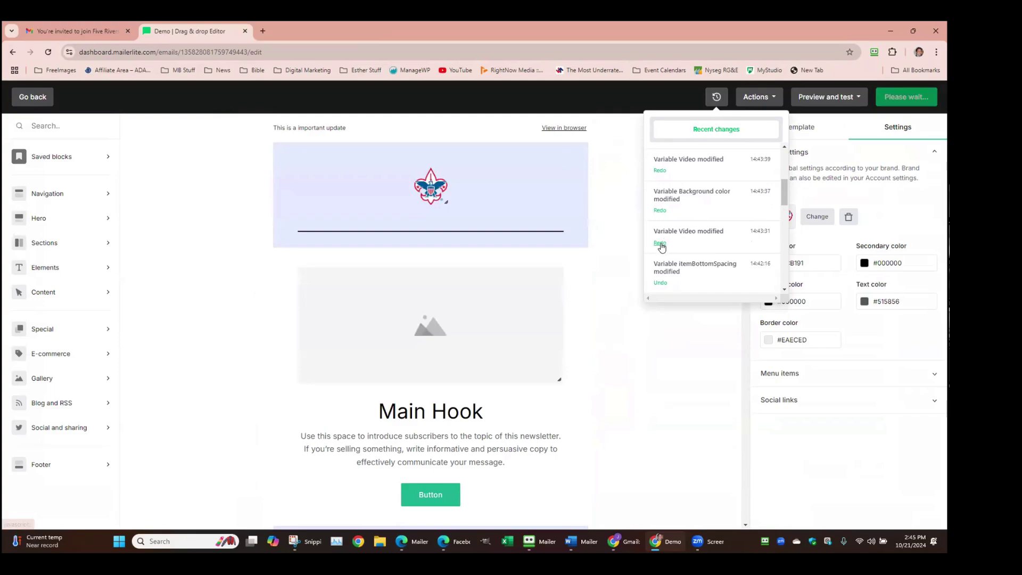
Undo the 'Variable Image 2 modified' entry so the gallery's second image is empty again
scroll(695, 250, down, 1)
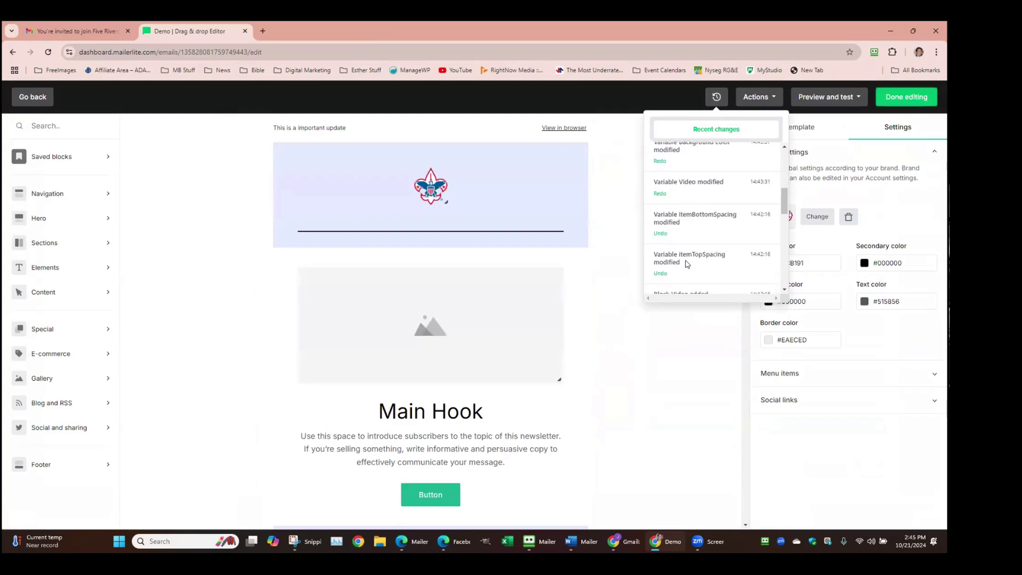
scroll(388, 383, down, 15)
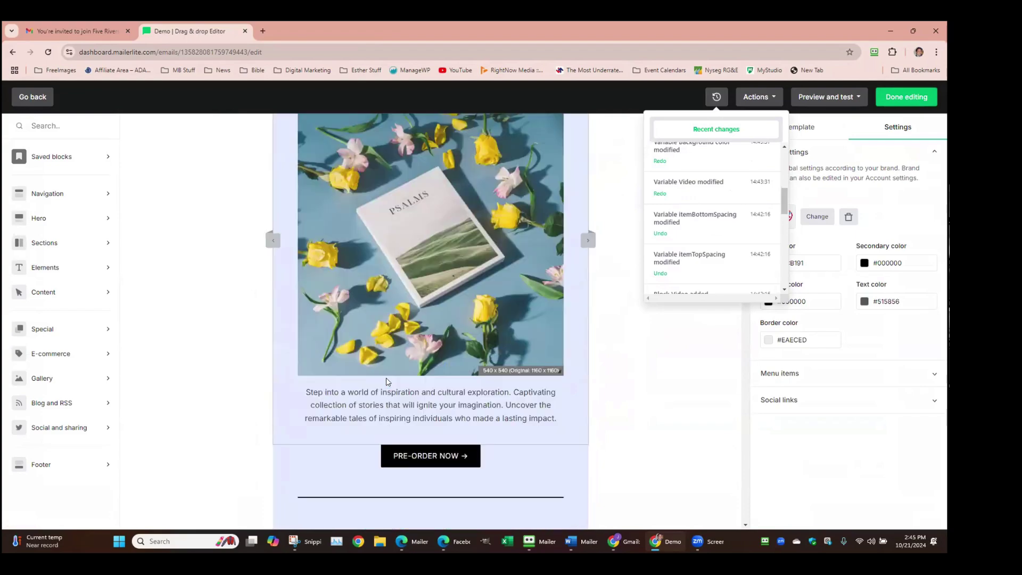
scroll(453, 381, up, 12)
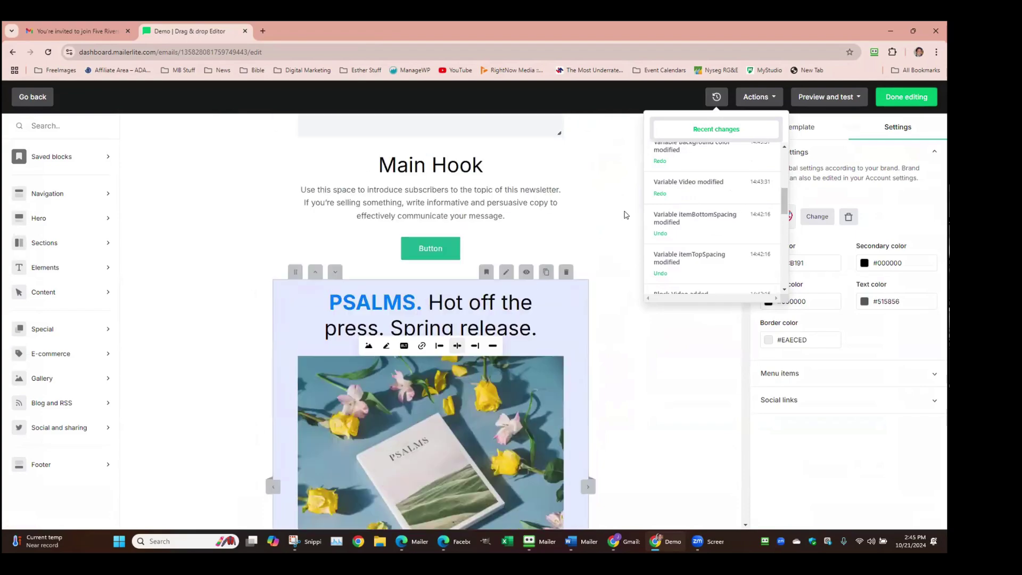
scroll(680, 256, up, 2)
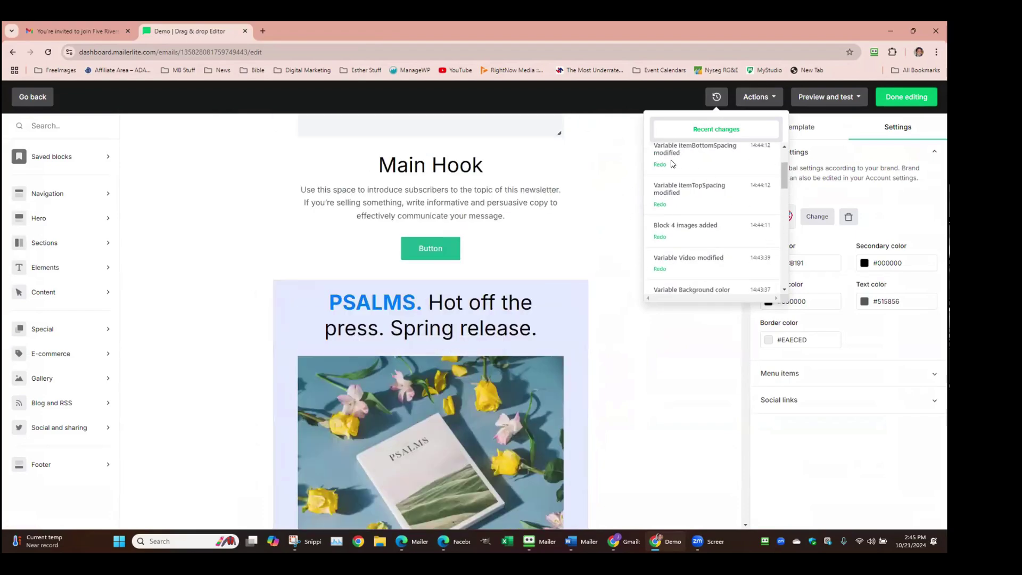
scroll(672, 175, up, 2)
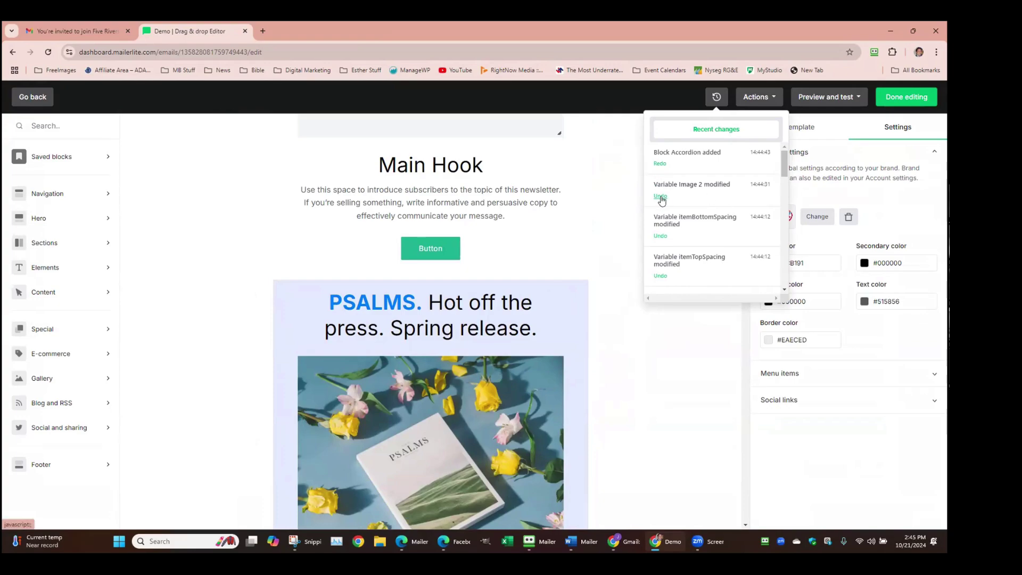
click(660, 196)
scroll(600, 373, down, 10)
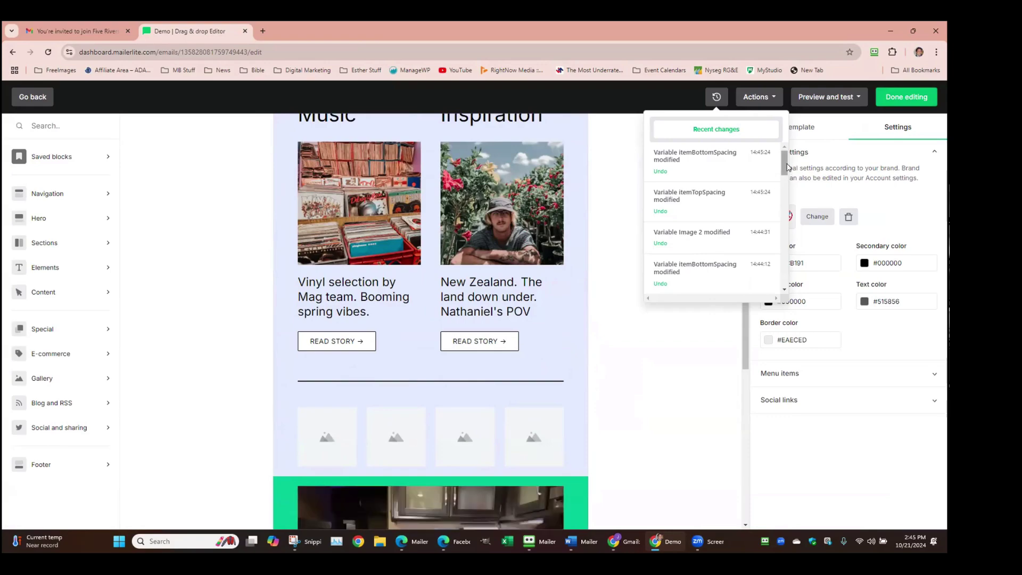
scroll(730, 194, down, 5)
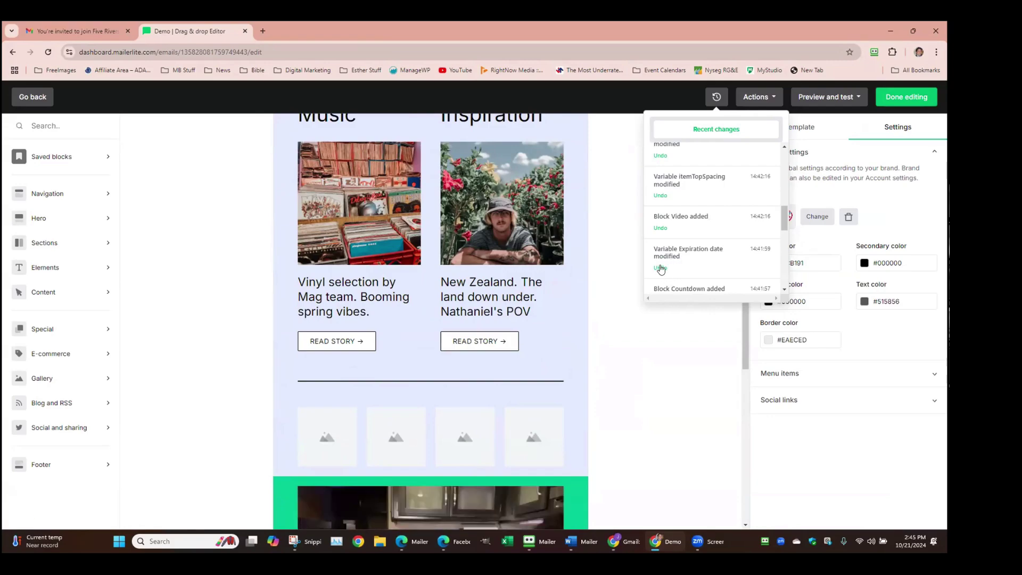
Review the Recent changes list after the undo, then close the history dropdown
scroll(708, 258, up, 6)
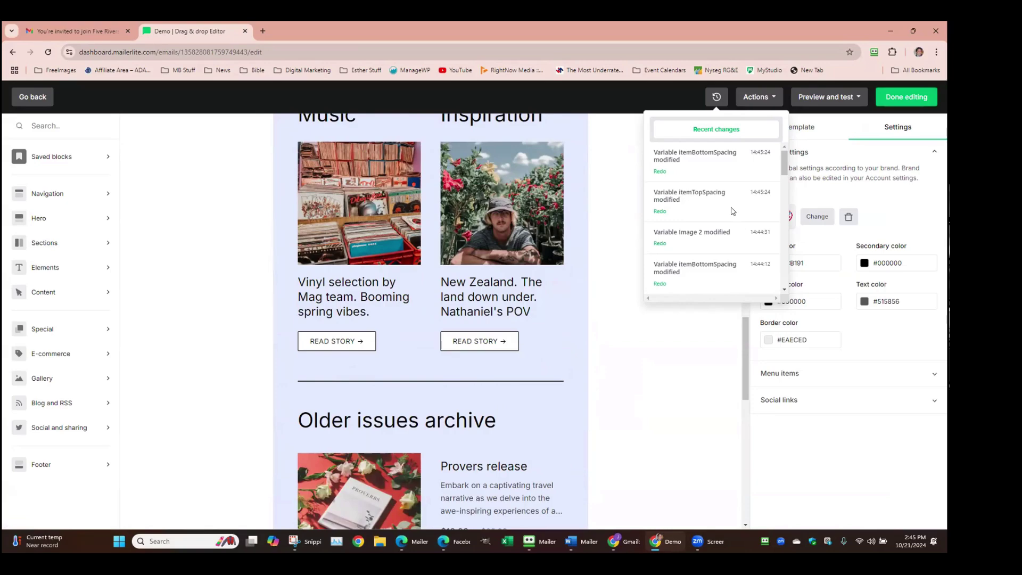
scroll(694, 194, down, 2)
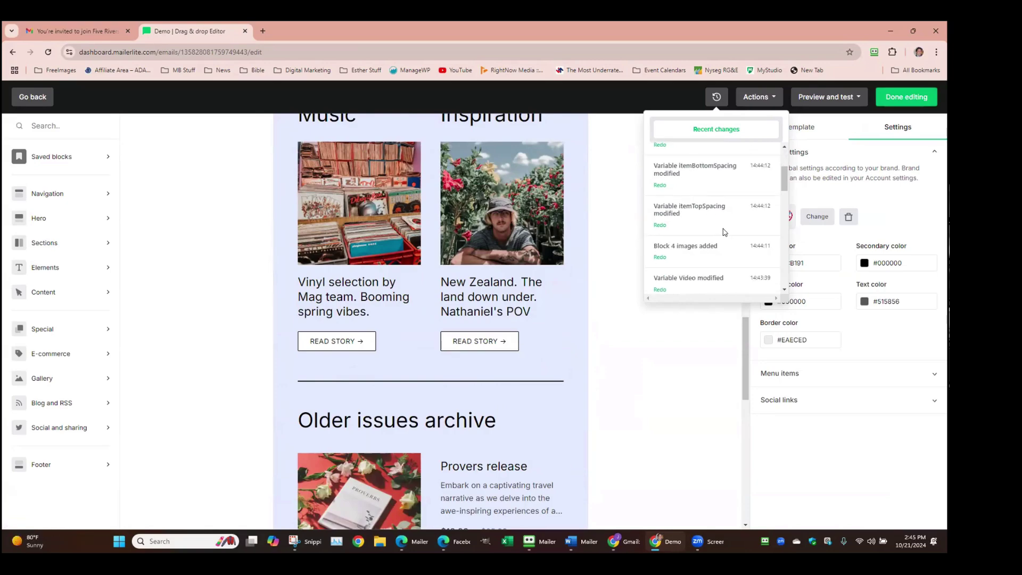
scroll(724, 232, down, 3)
scroll(709, 239, down, 1)
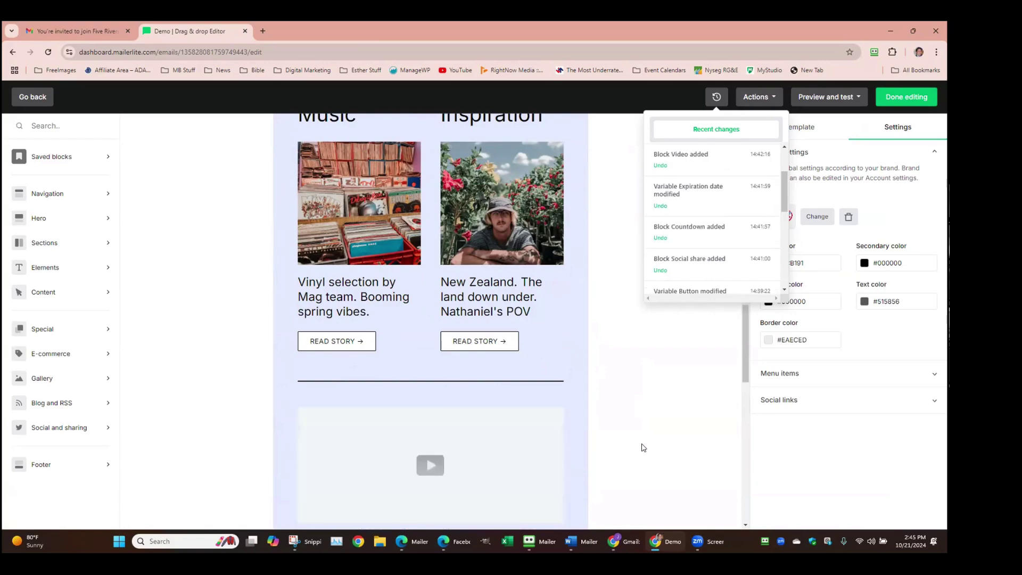
scroll(495, 419, down, 3)
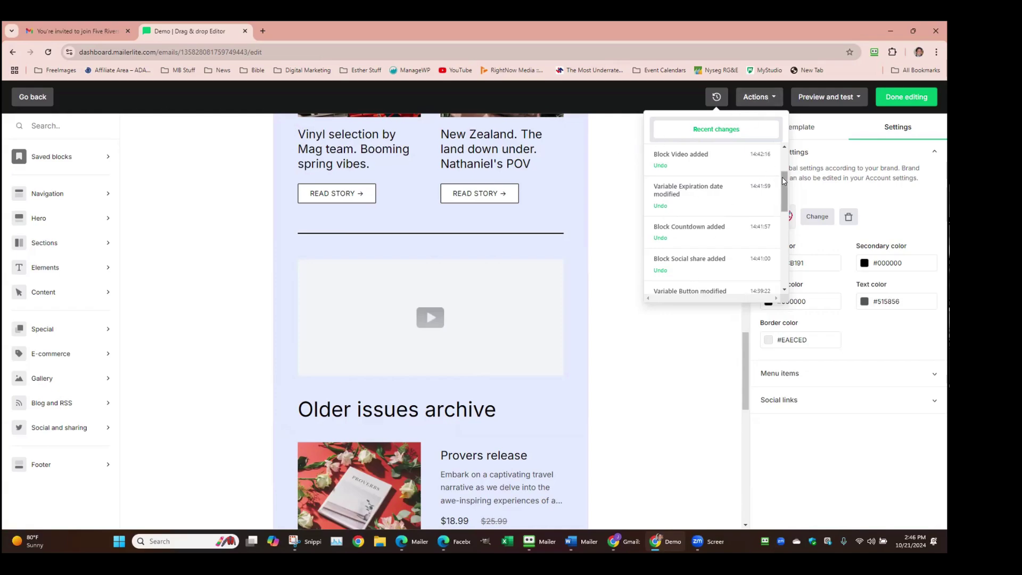
drag(783, 178, 784, 282)
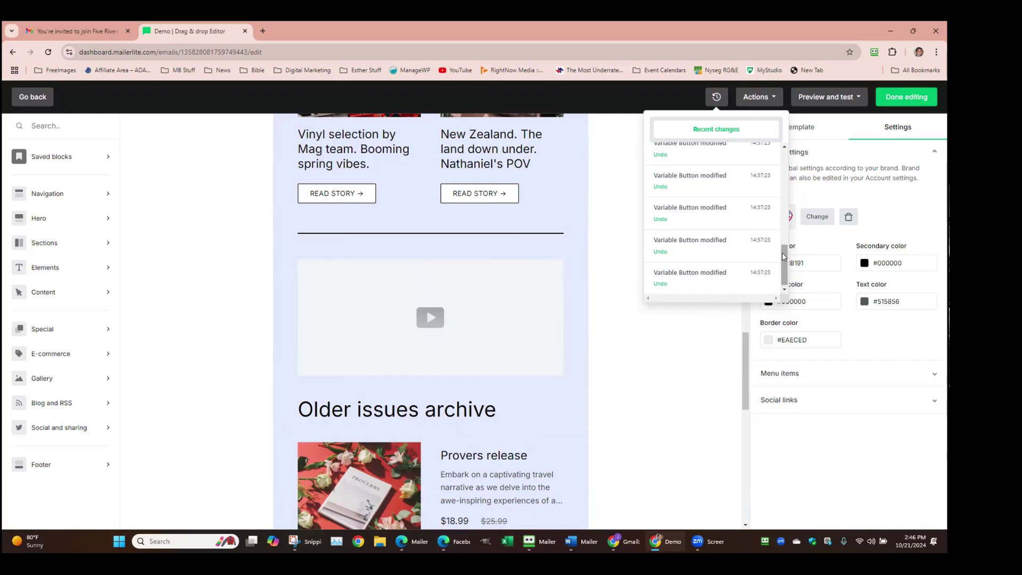
drag(783, 256, 787, 173)
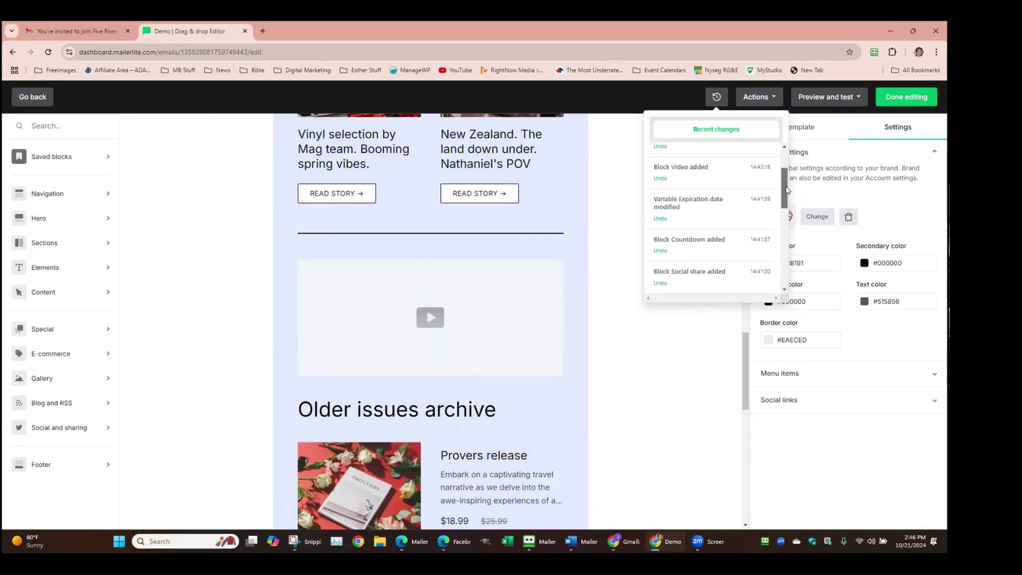
click(381, 161)
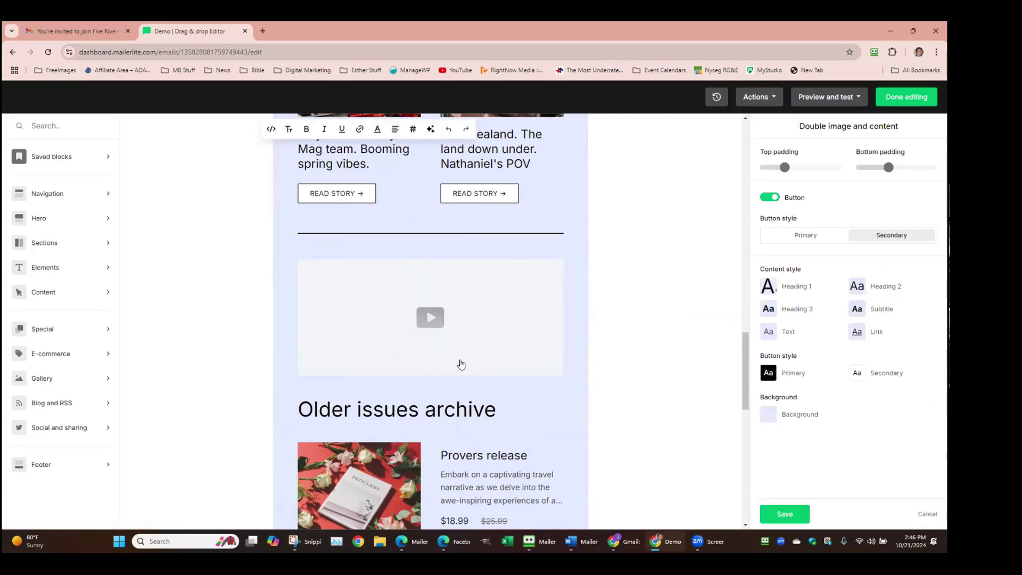
Select the Provers release product block in the archive section
click(476, 465)
scroll(491, 457, down, 4)
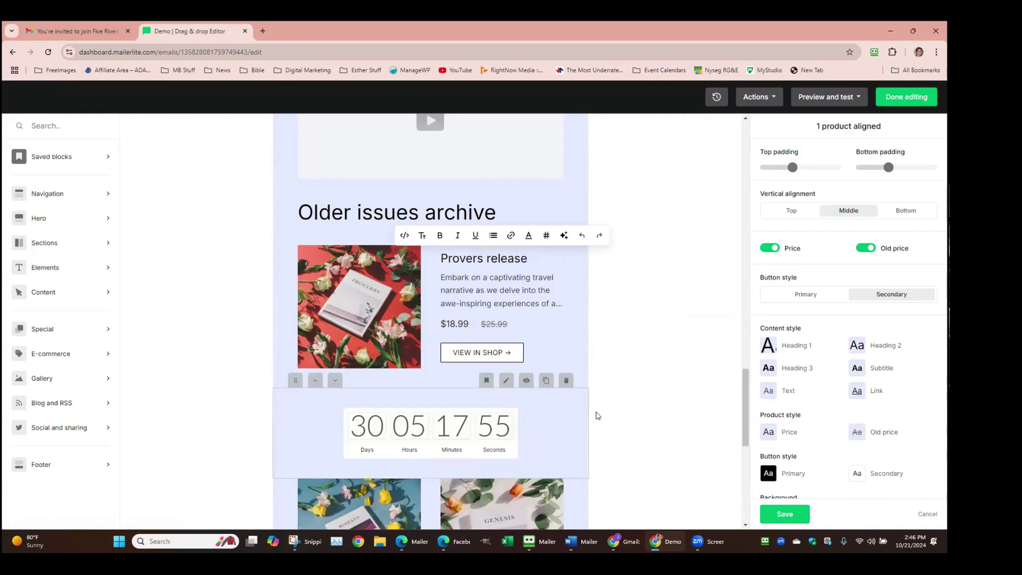
scroll(607, 398, down, 5)
scroll(636, 332, up, 8)
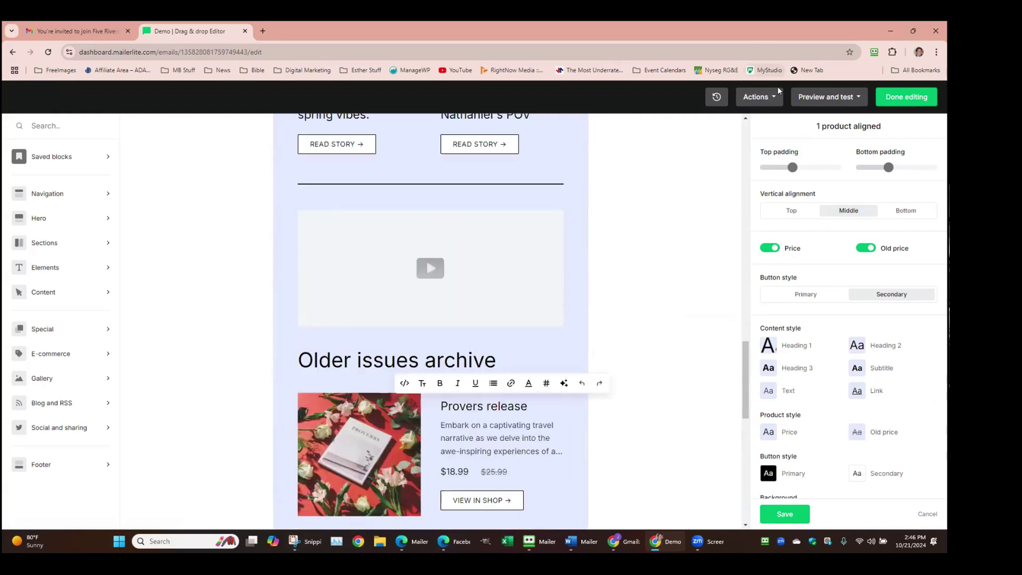
Check the Actions menu, then reopen the Recent changes history list
click(759, 96)
scroll(752, 162, down, 1)
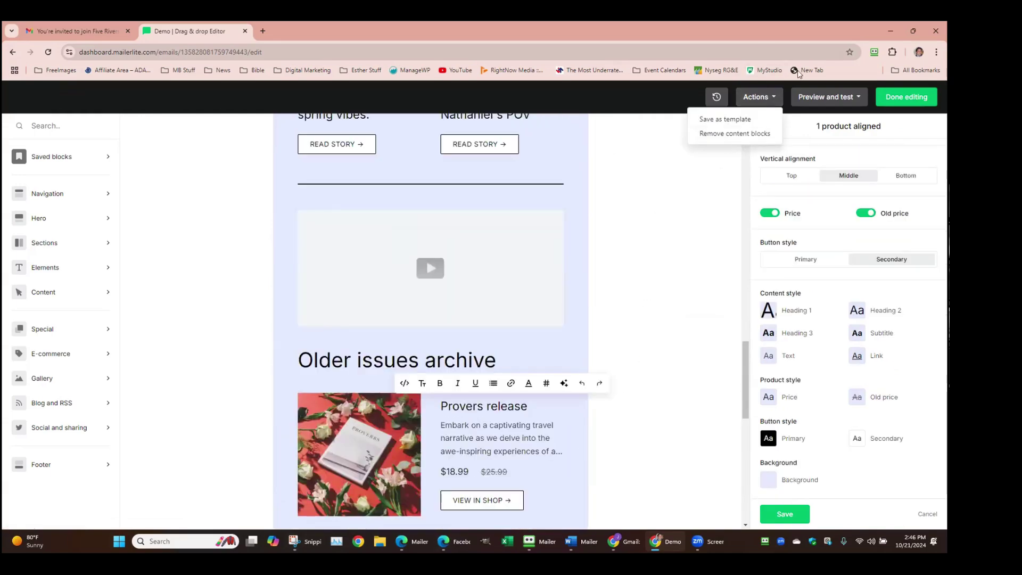
click(716, 97)
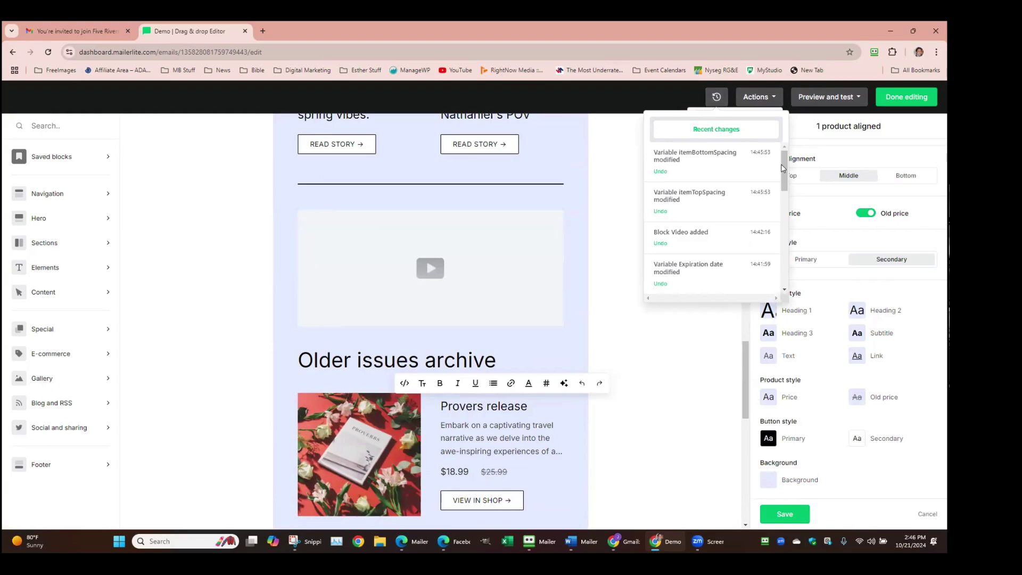
drag(783, 171, 782, 209)
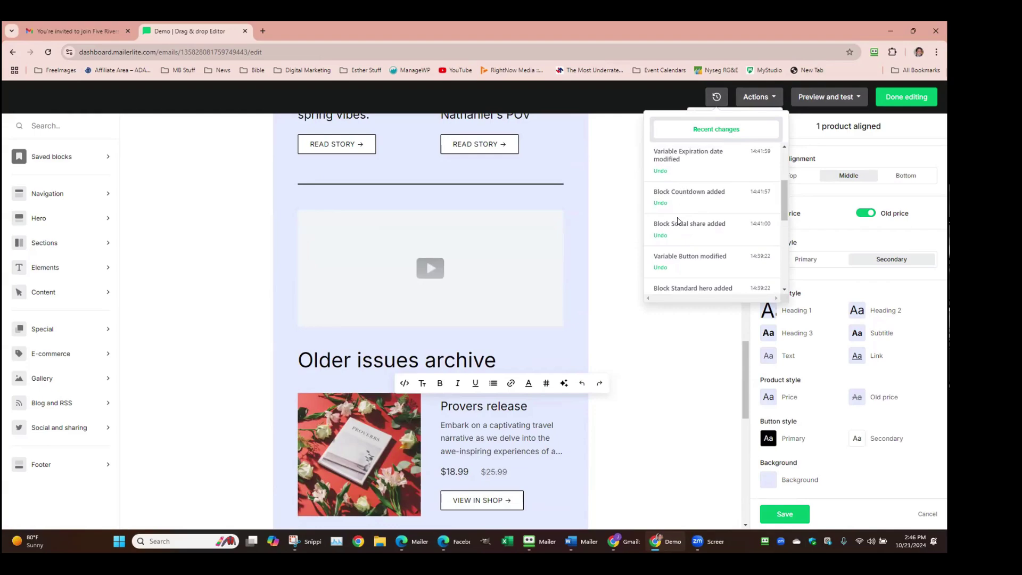
scroll(556, 270, down, 10)
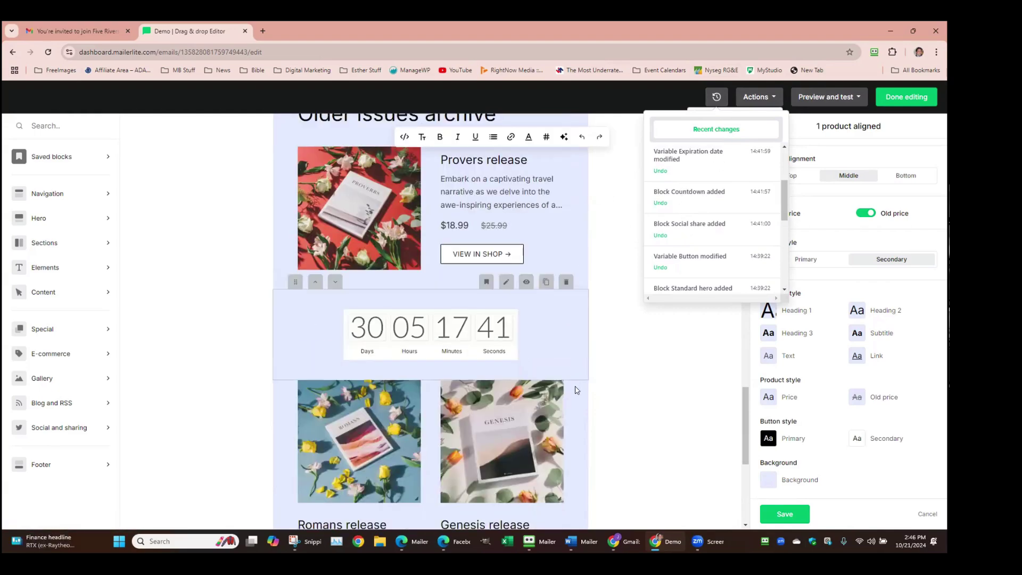
scroll(572, 344, up, 10)
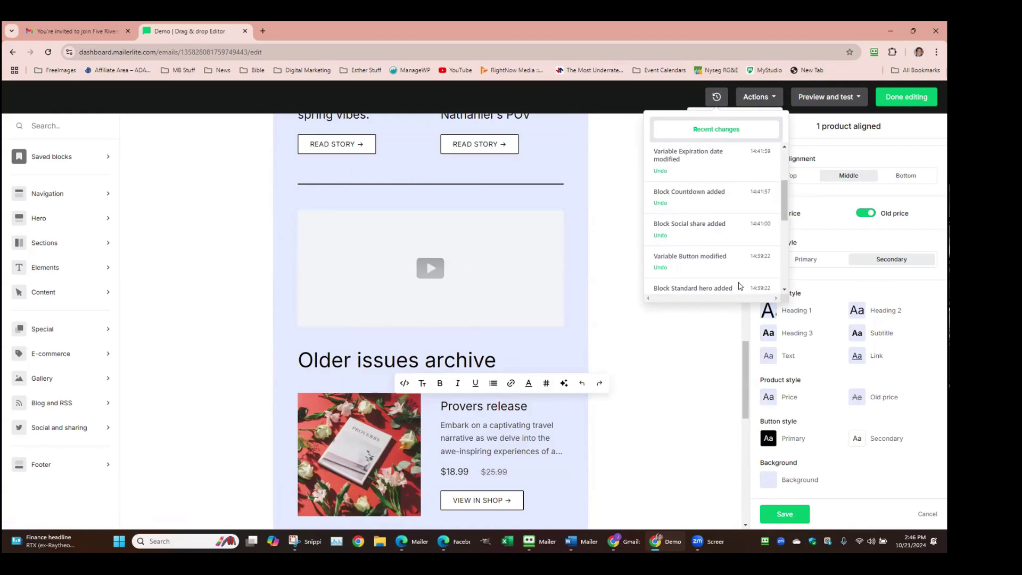
Close the Recent changes list and open the email's Actions dropdown
click(643, 92)
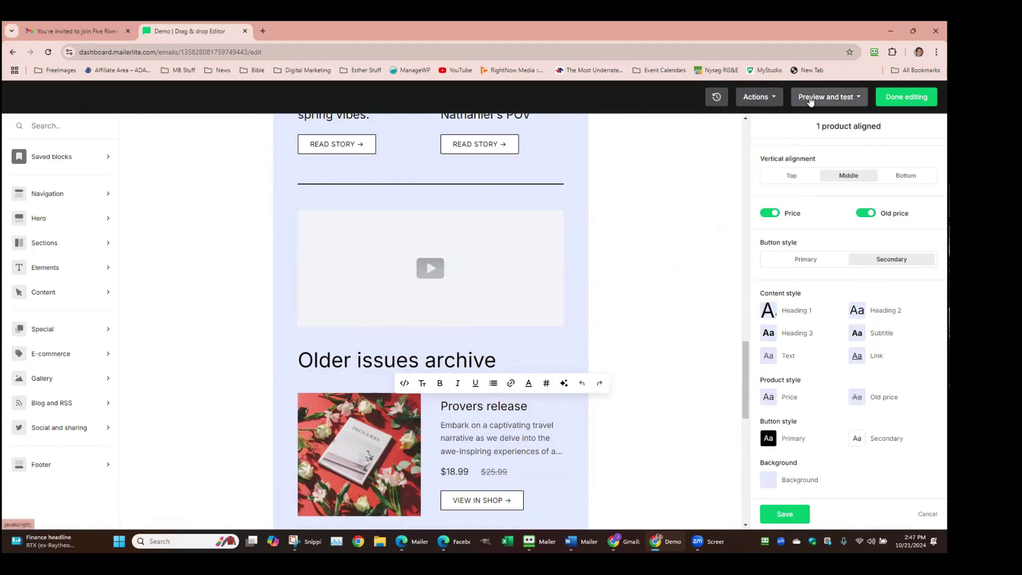
click(772, 97)
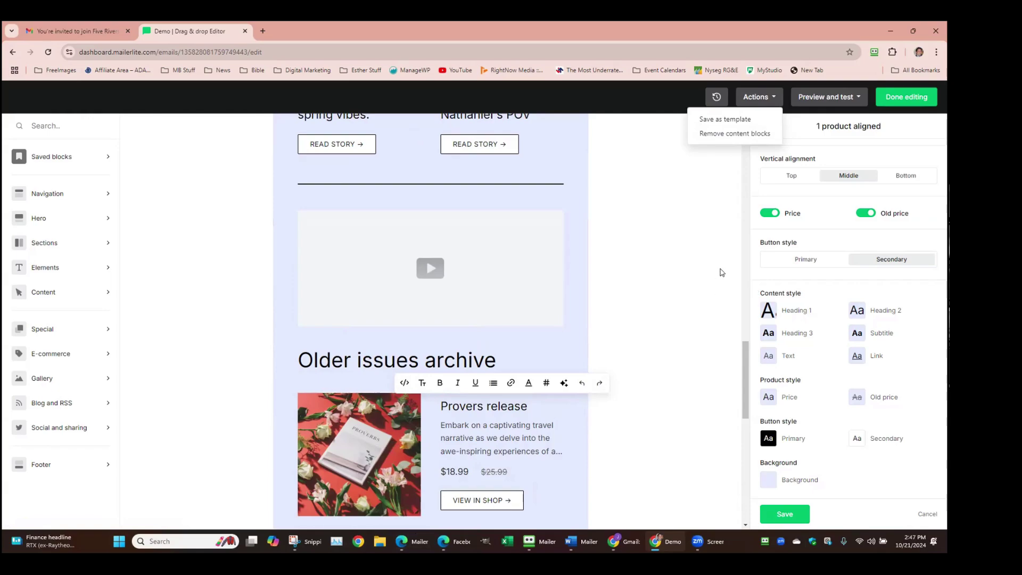
click(826, 97)
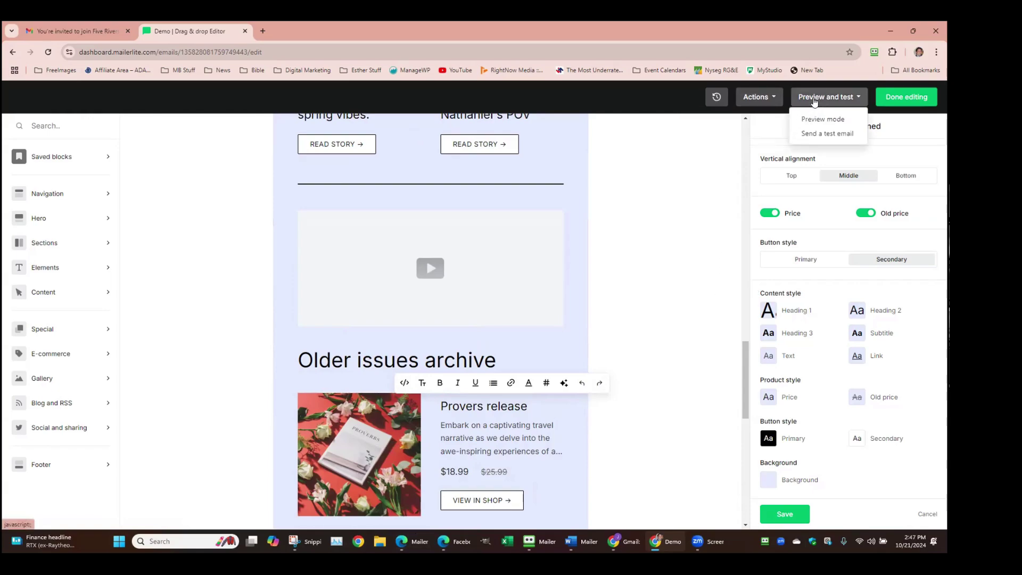
click(819, 119)
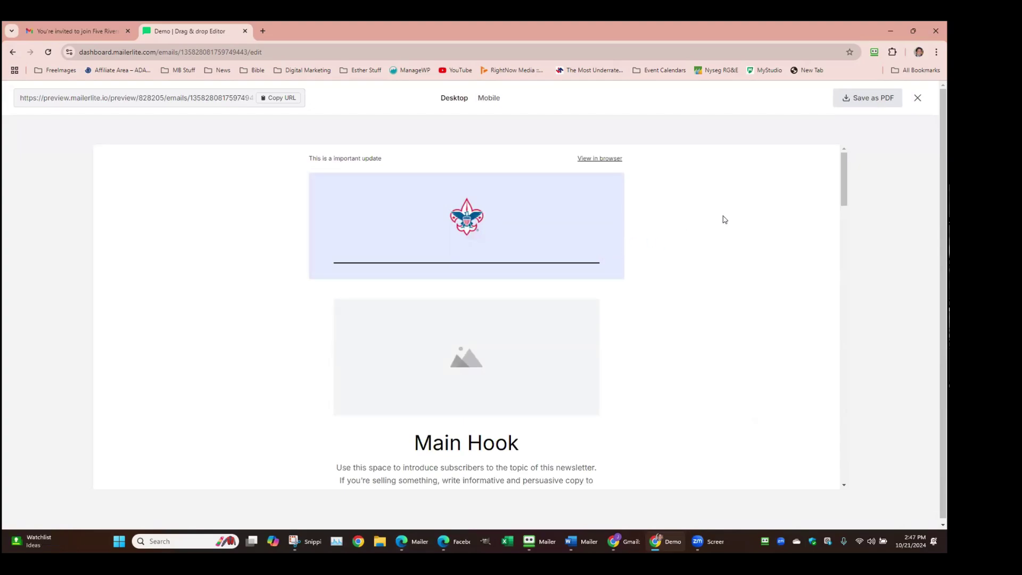
scroll(655, 259, down, 8)
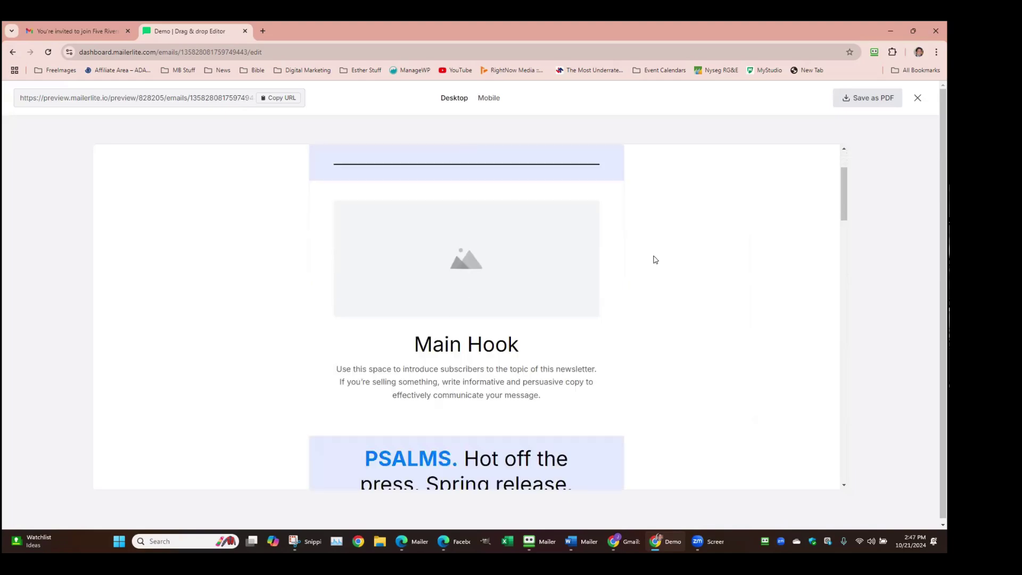
scroll(655, 260, down, 12)
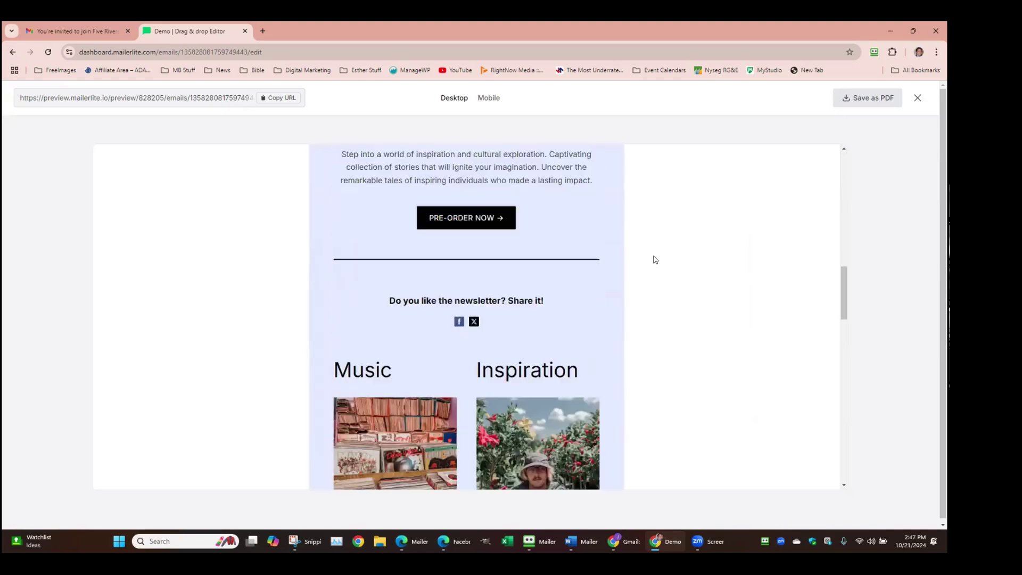
scroll(655, 260, down, 8)
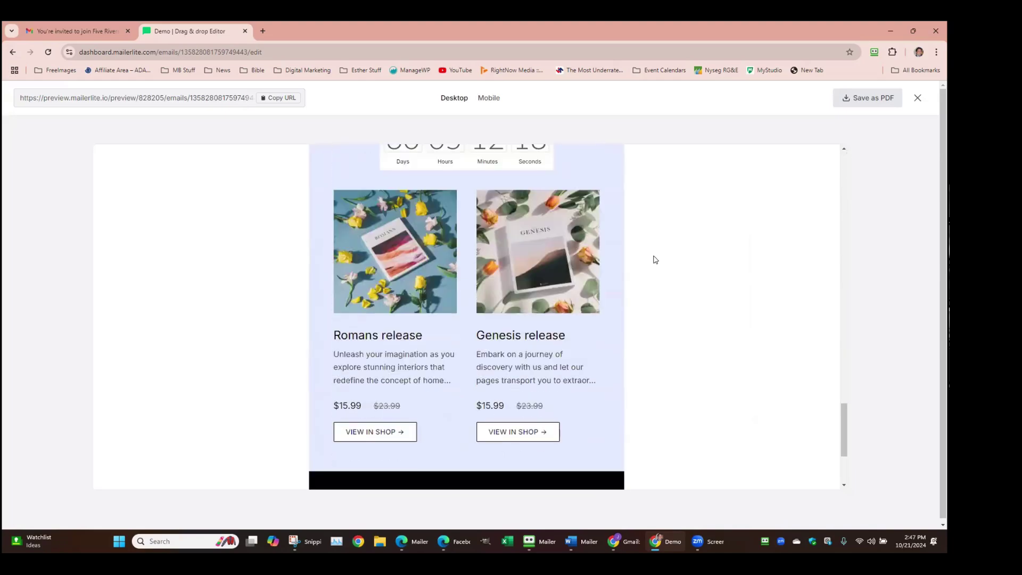
scroll(655, 259, up, 10)
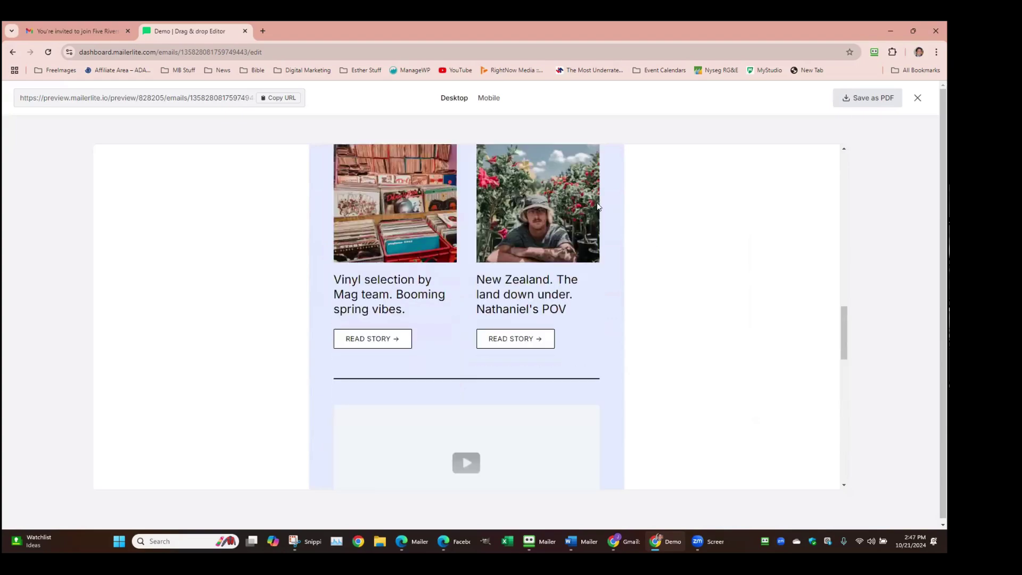
click(487, 98)
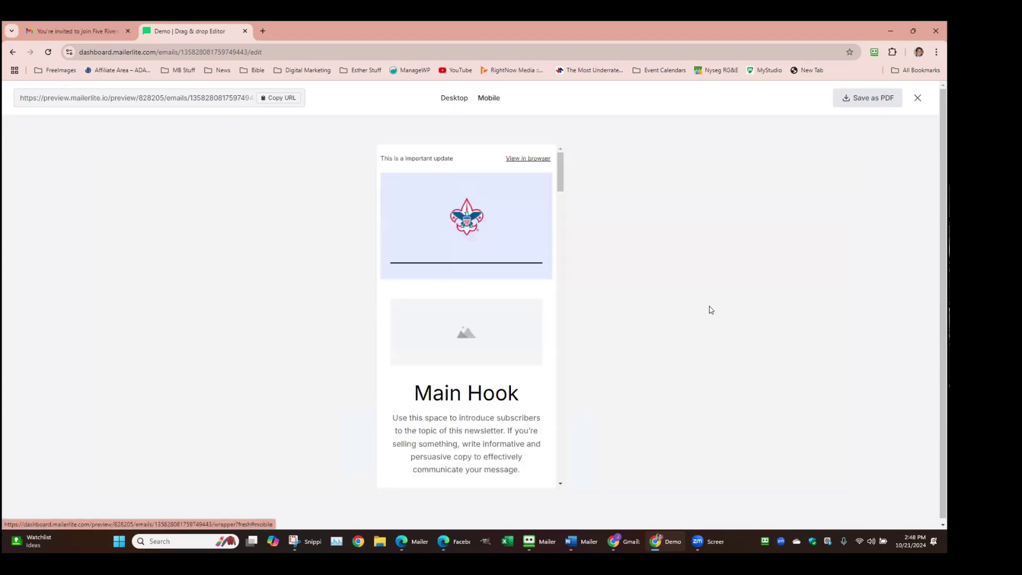
scroll(447, 270, down, 15)
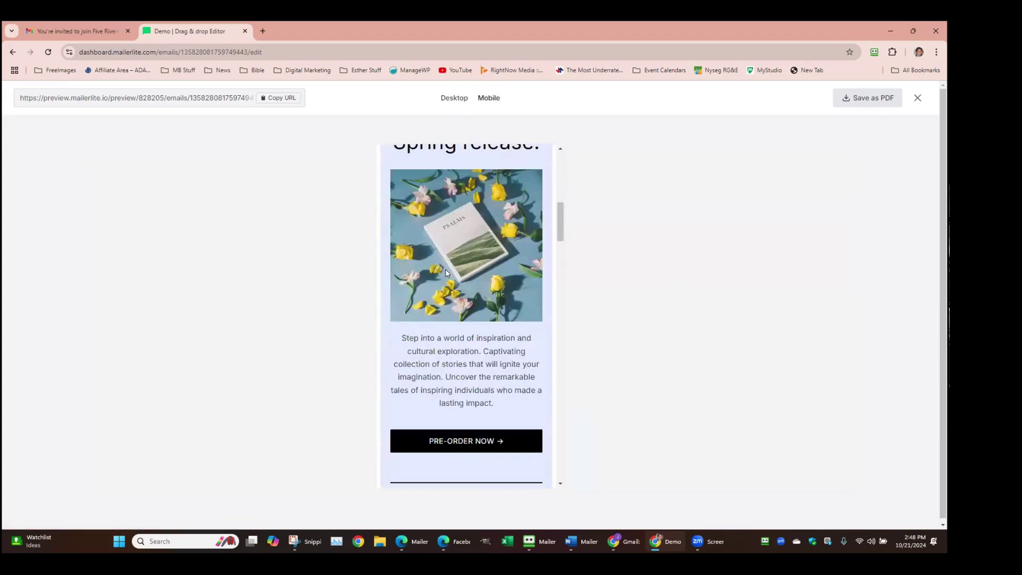
scroll(447, 273, down, 1)
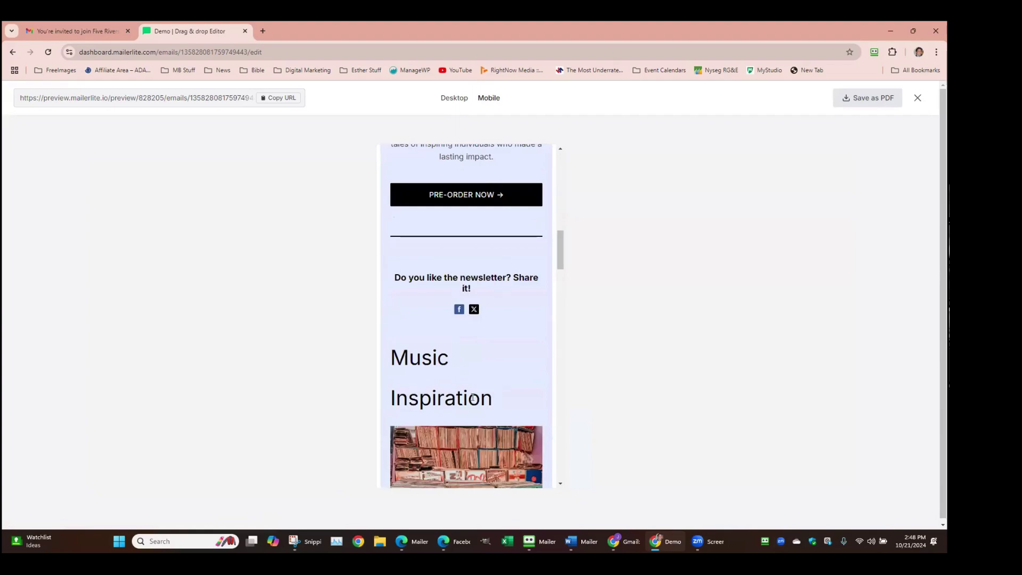
scroll(448, 385, down, 2)
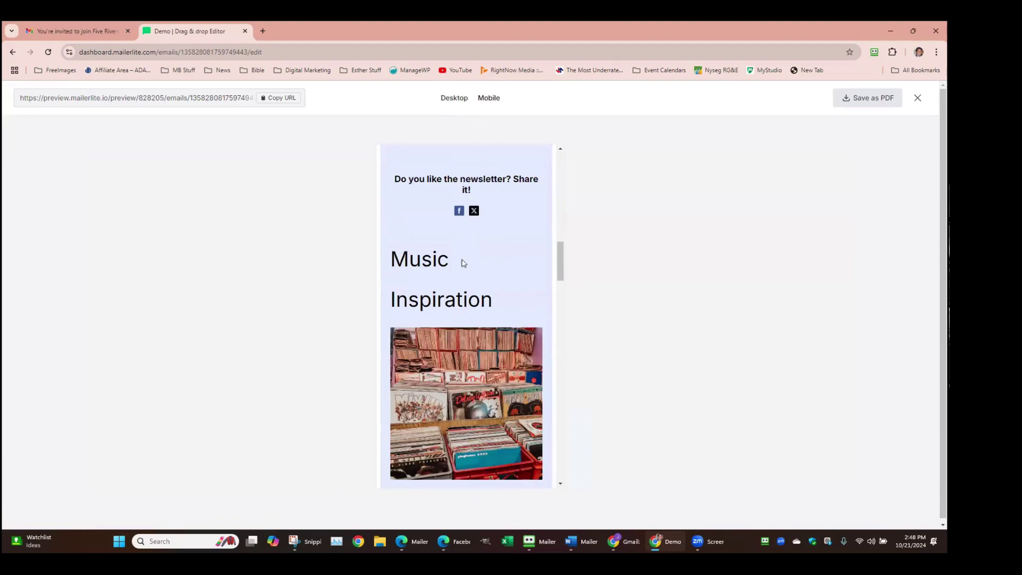
scroll(549, 302, down, 7)
scroll(549, 302, down, 12)
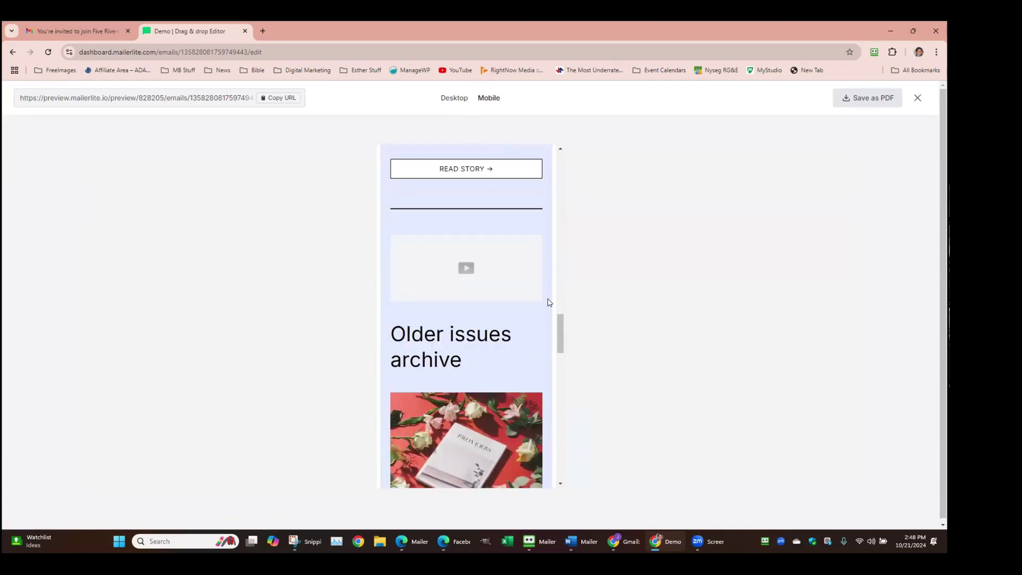
scroll(549, 303, down, 11)
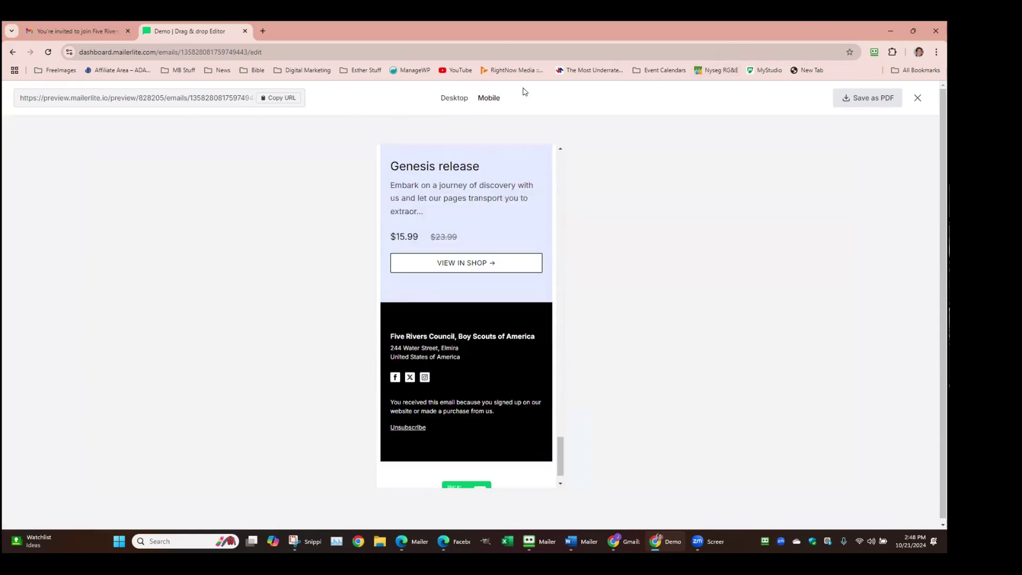
click(917, 98)
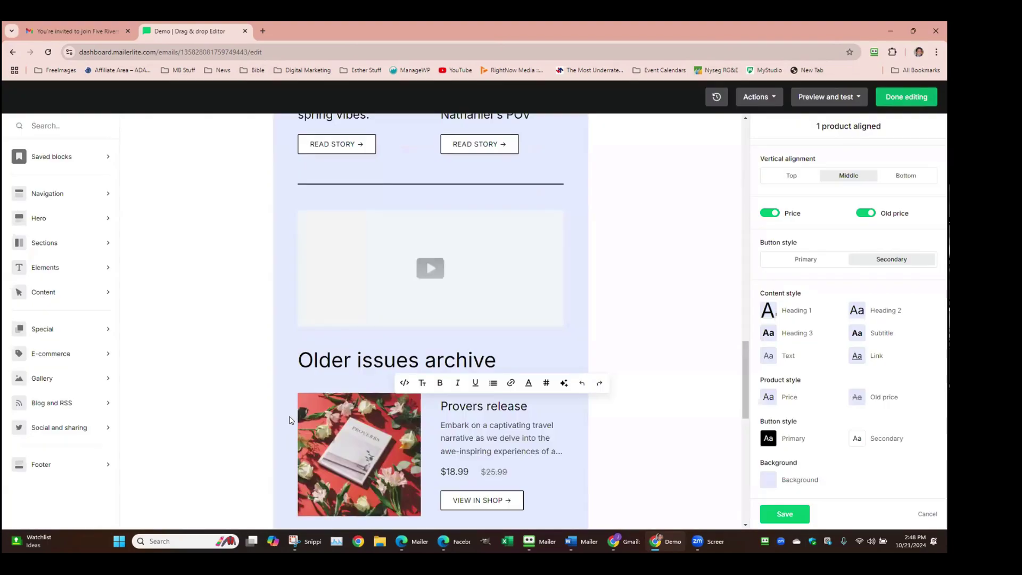
scroll(431, 251, up, 12)
scroll(430, 248, down, 3)
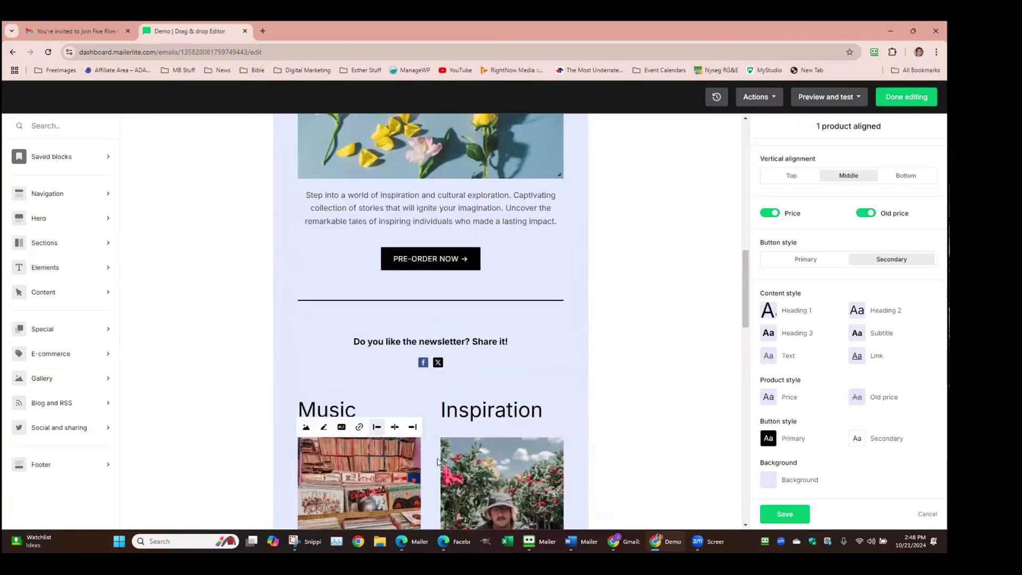
scroll(382, 258, down, 4)
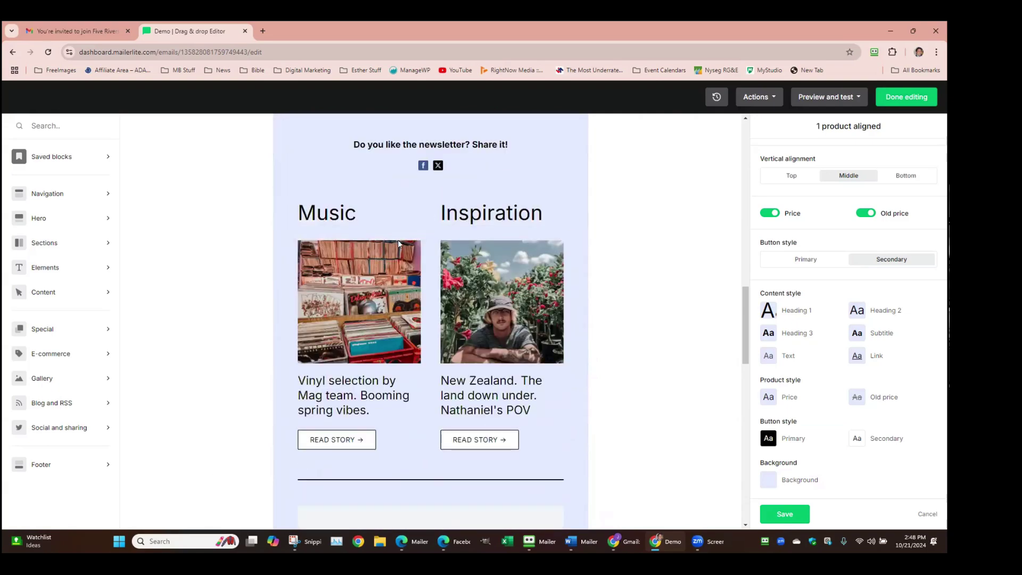
click(574, 214)
click(547, 216)
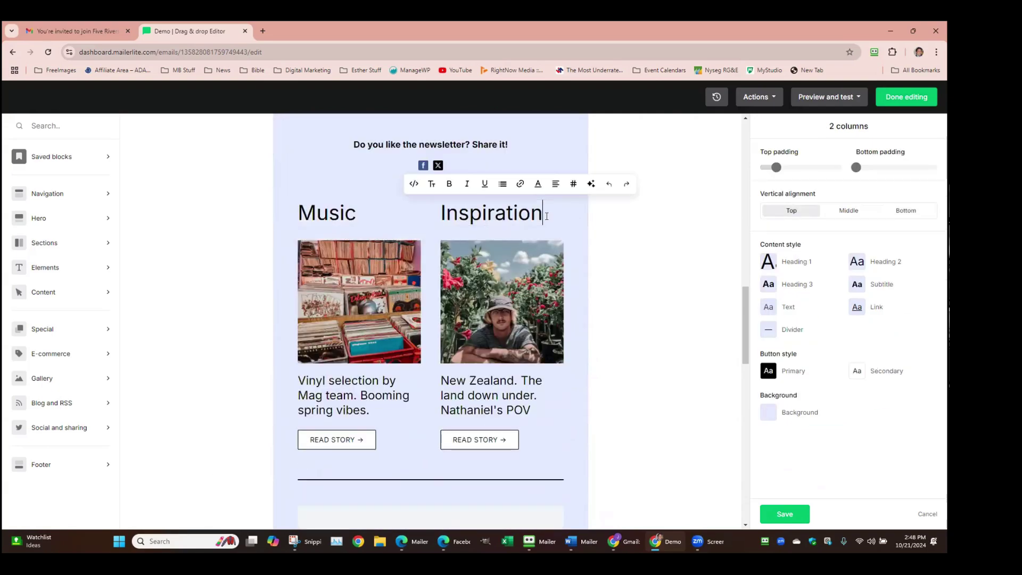
click(381, 214)
click(457, 213)
click(378, 212)
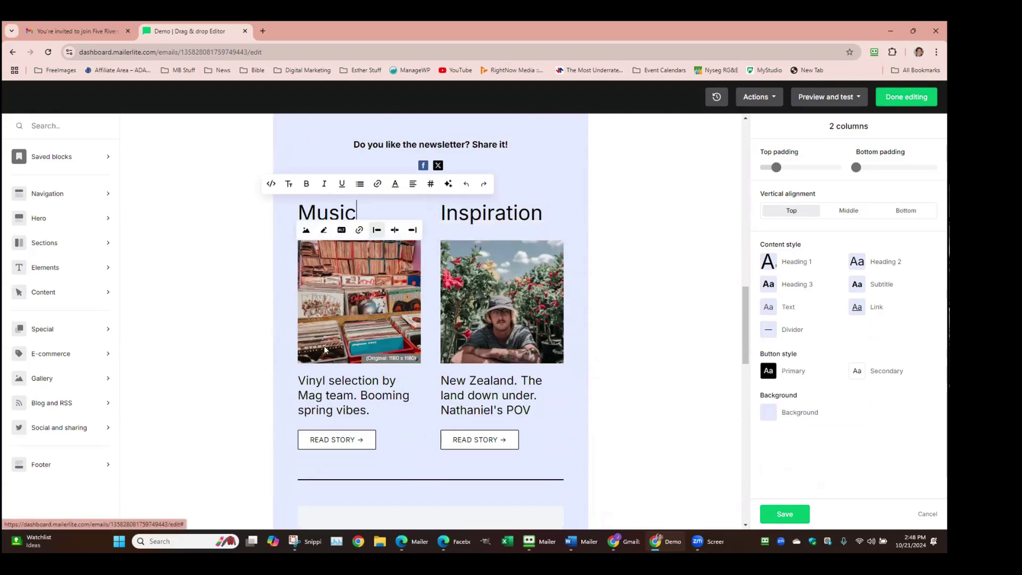
scroll(650, 247, up, 2)
scroll(650, 248, up, 3)
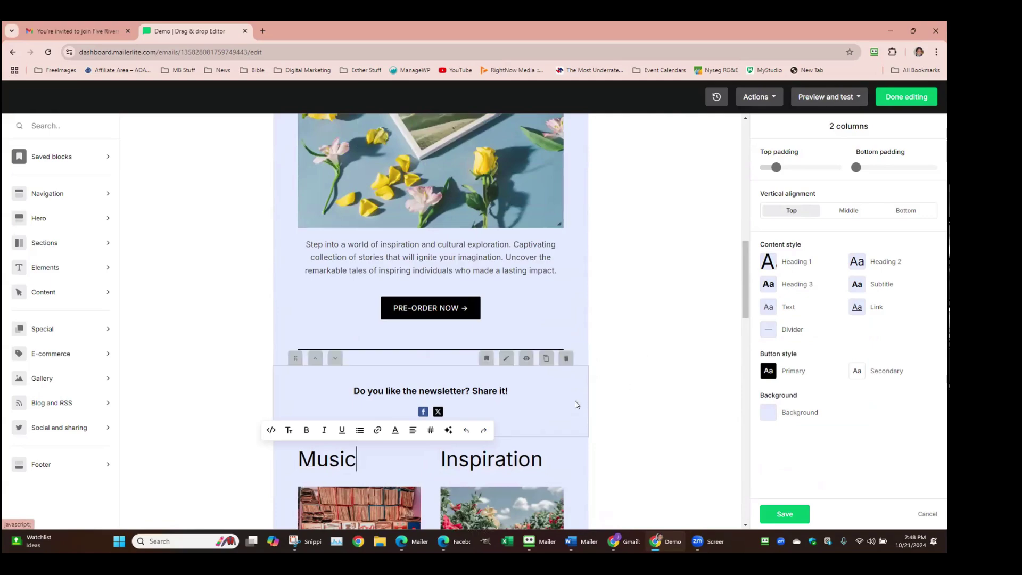
scroll(630, 301, down, 7)
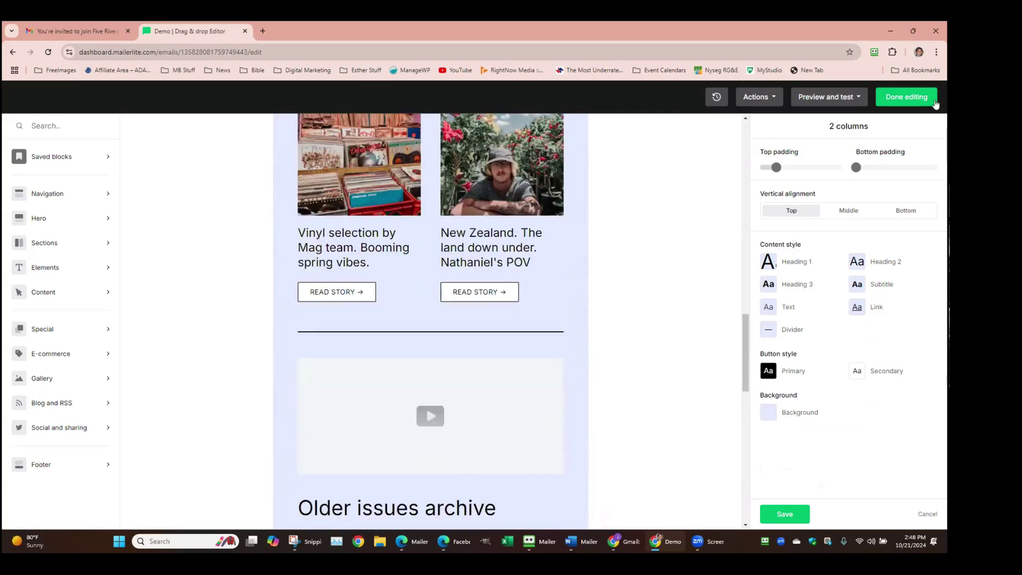
Finish editing the Demo campaign and choose to send it later
click(910, 97)
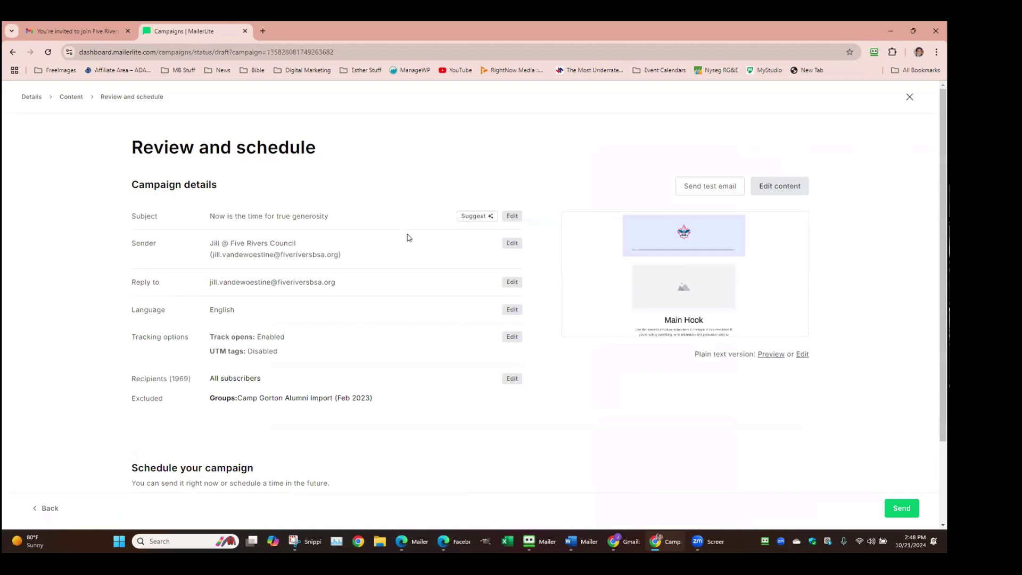
scroll(407, 239, down, 2)
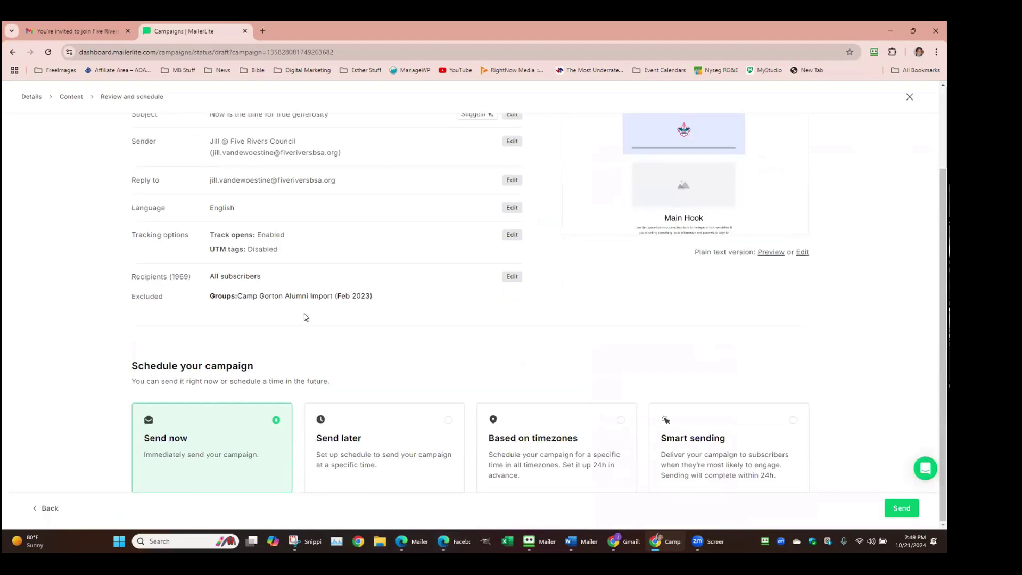
click(433, 431)
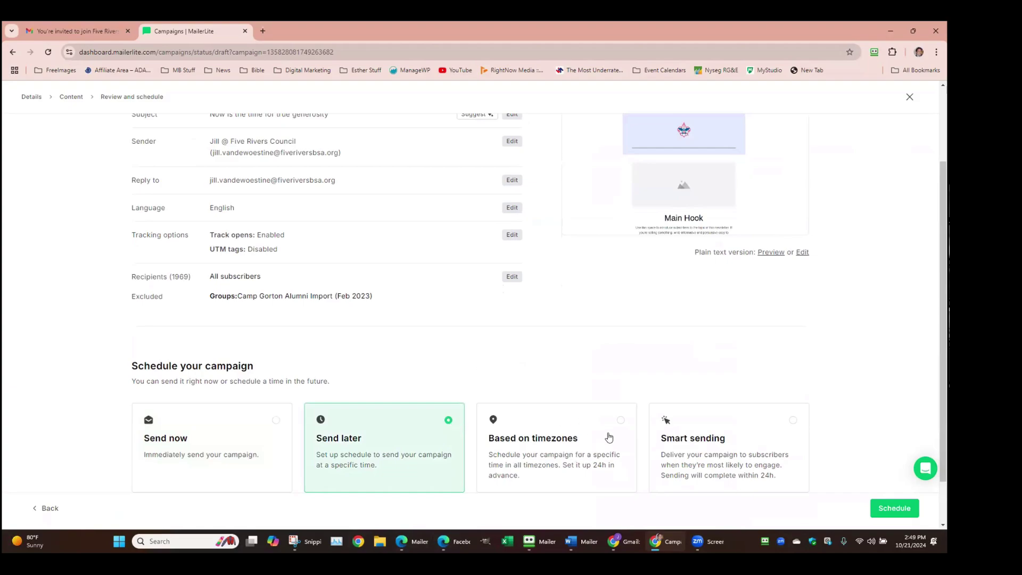
scroll(606, 432, down, 1)
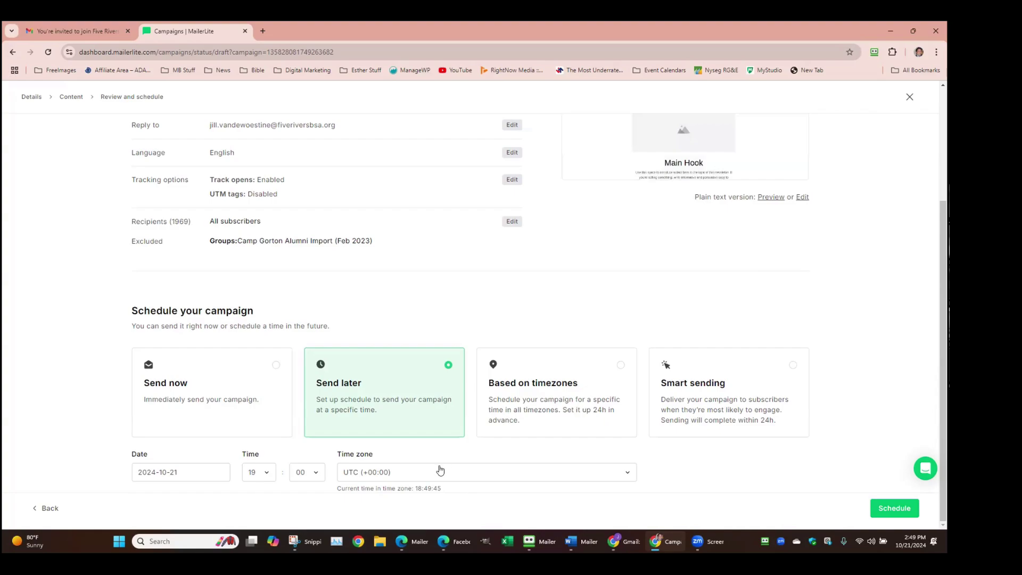
Set time zone America/New York and date October 24, then schedule the campaign
click(419, 472)
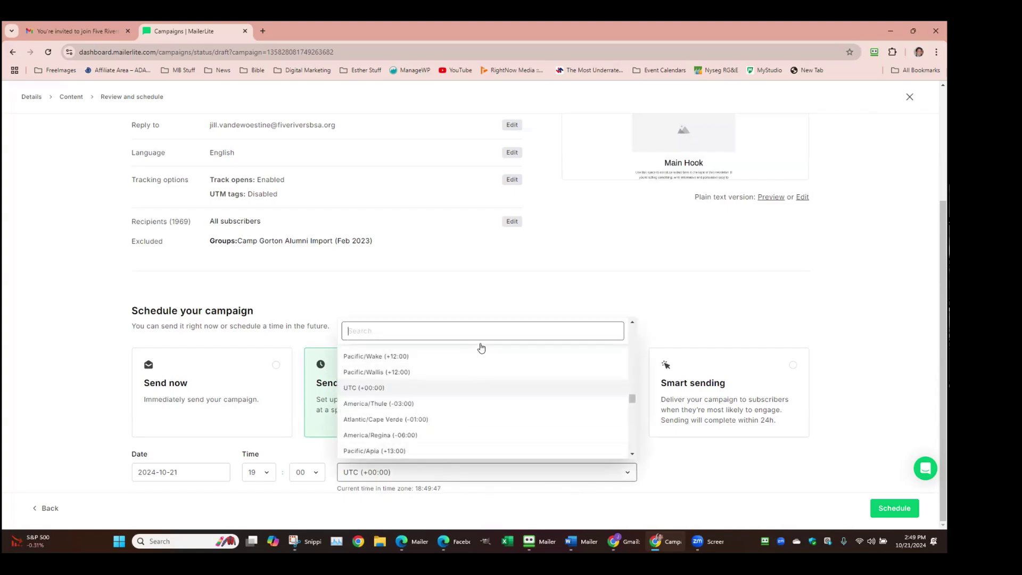
text(new)
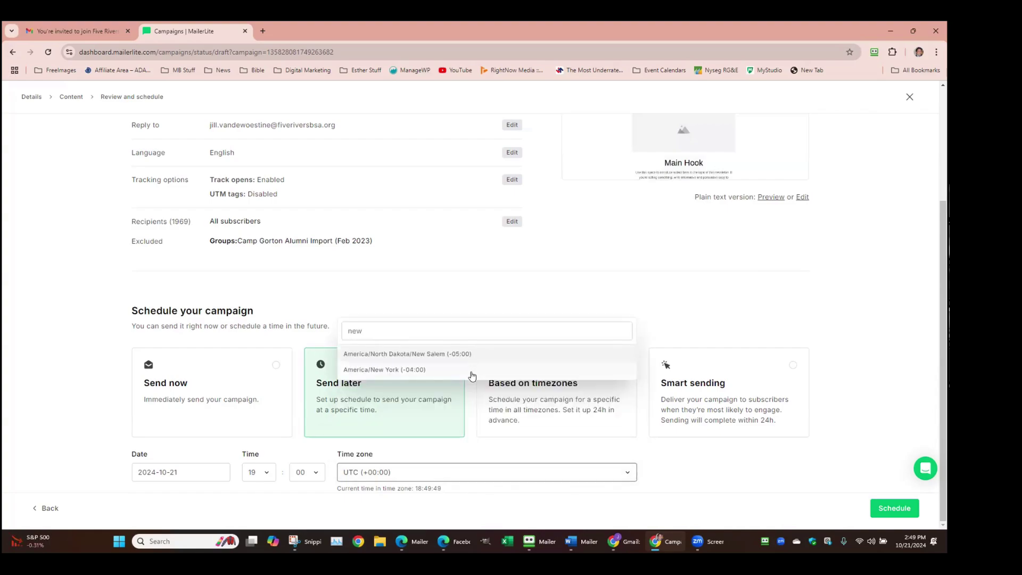
click(472, 372)
click(202, 475)
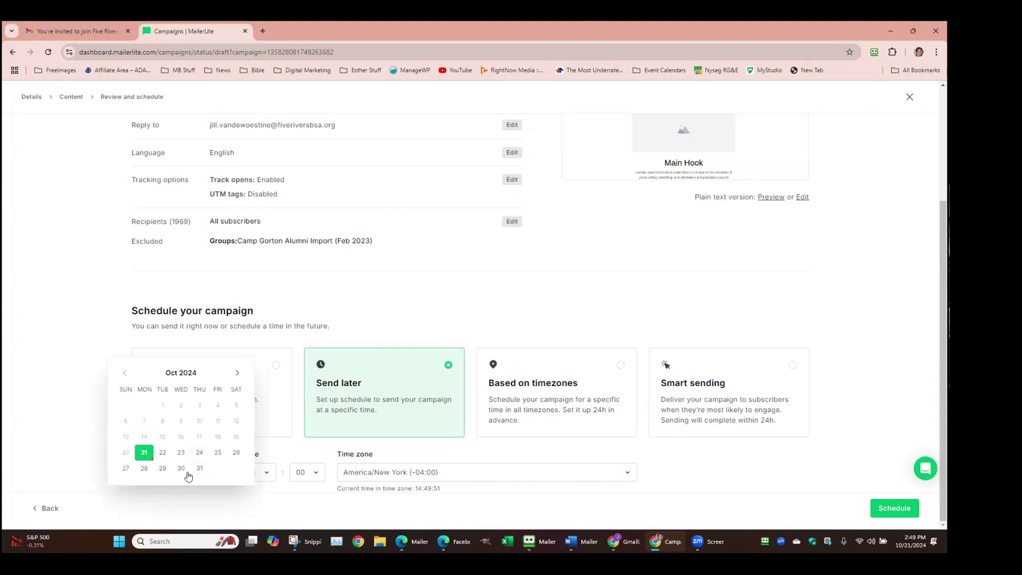
click(199, 452)
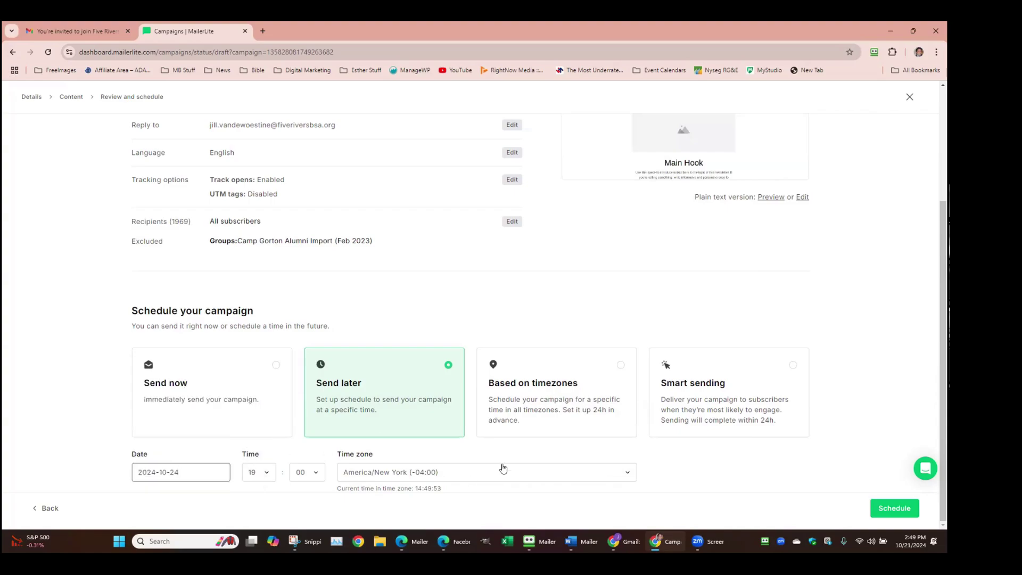
click(896, 510)
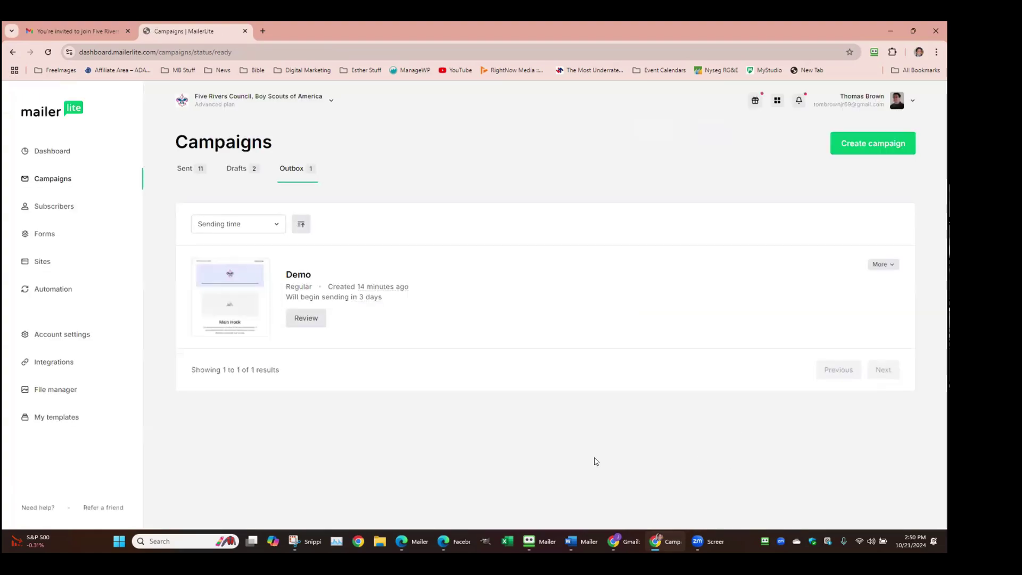
Cancel sending of the scheduled Demo campaign from its Outbox options menu
mouse_move(214, 312)
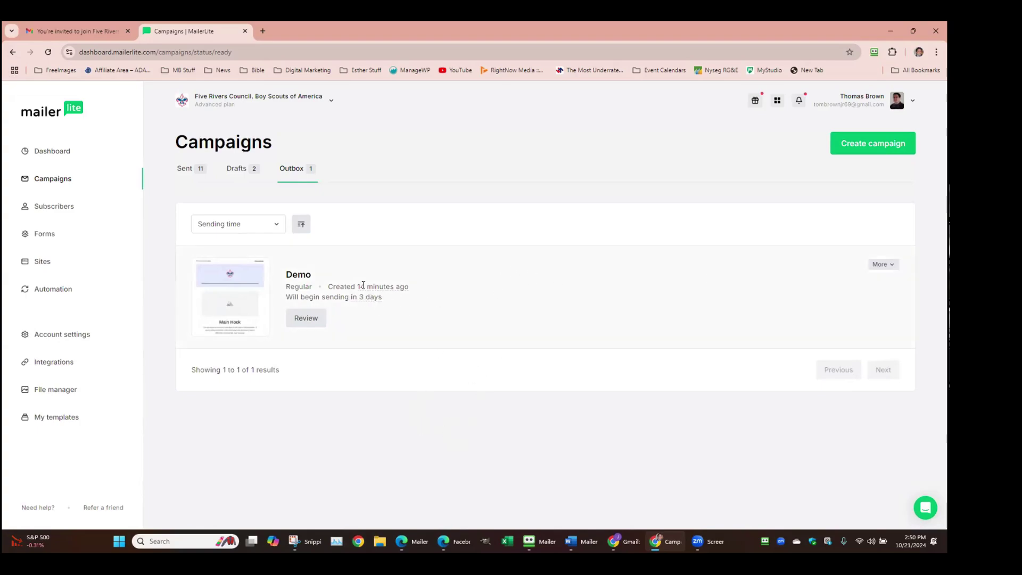
click(893, 266)
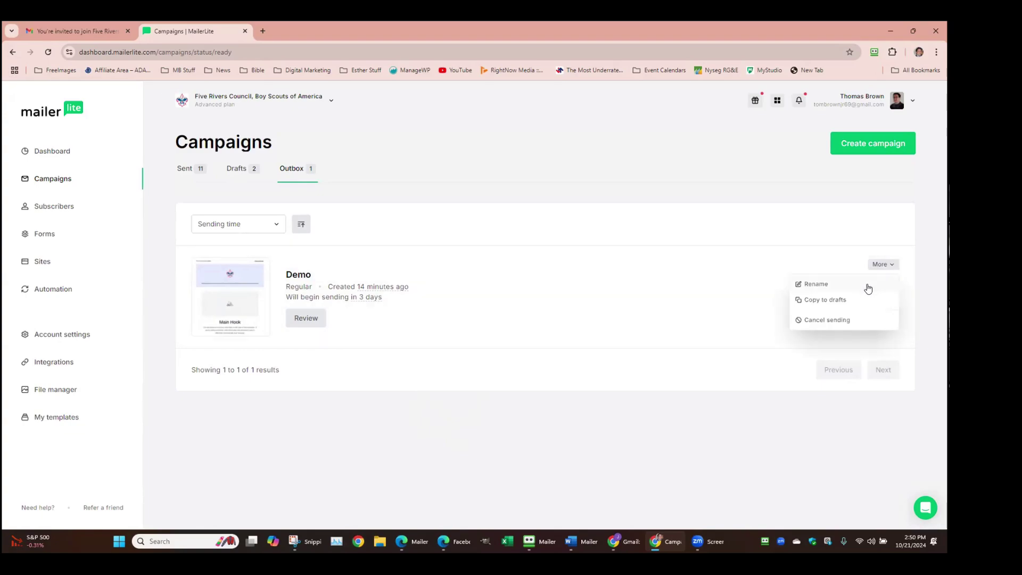
click(823, 326)
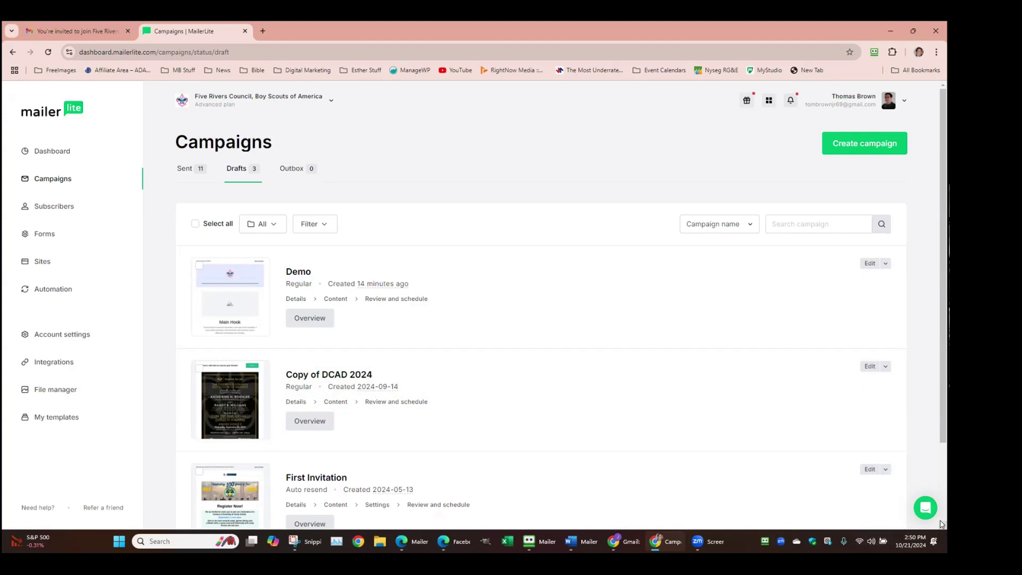
Duplicate Copy of DCAD 2024 and refresh Drafts to show Copy of Copy of DCAD 2024
scroll(486, 353, down, 2)
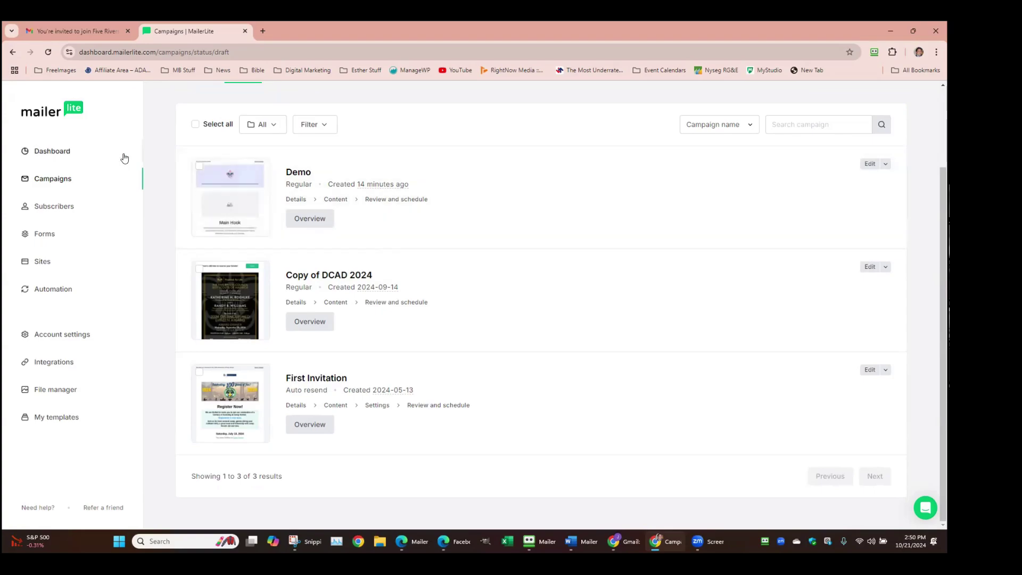
click(53, 183)
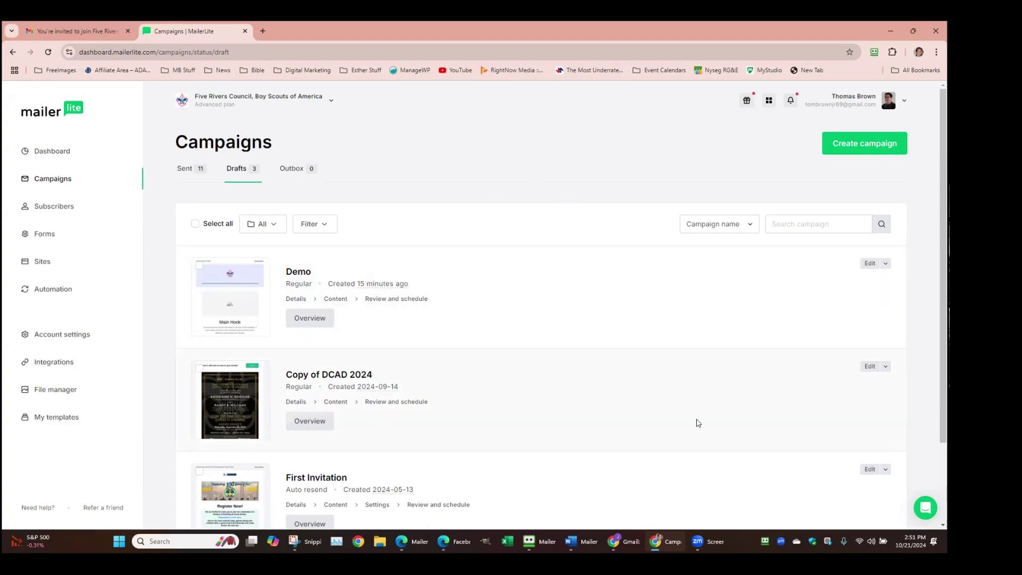
click(886, 367)
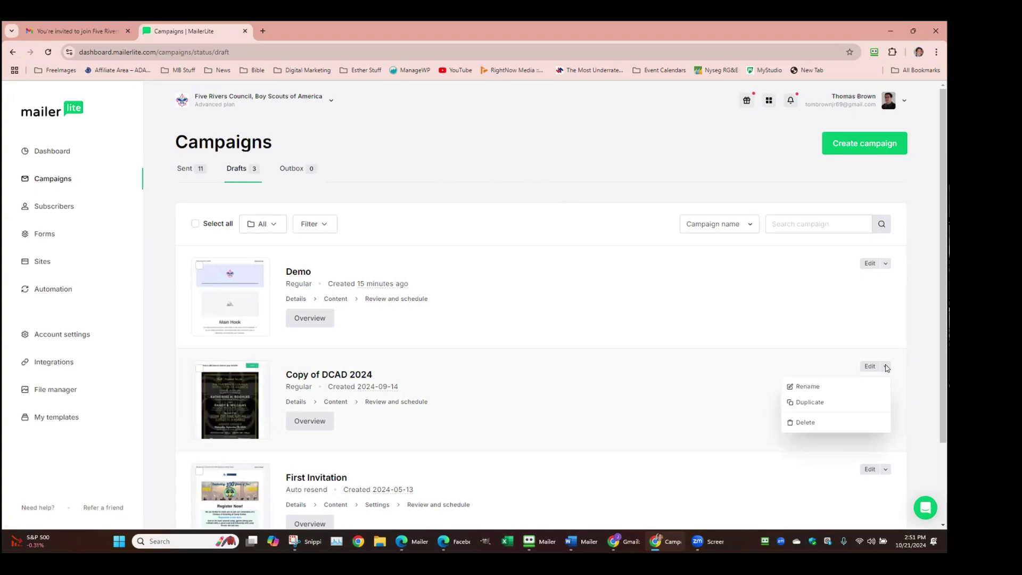
click(821, 403)
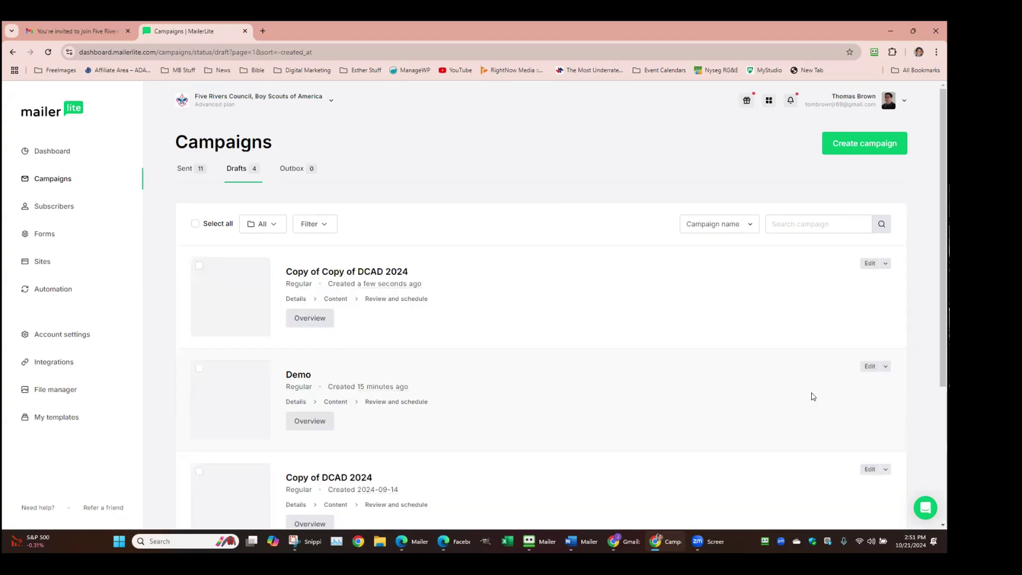
click(232, 172)
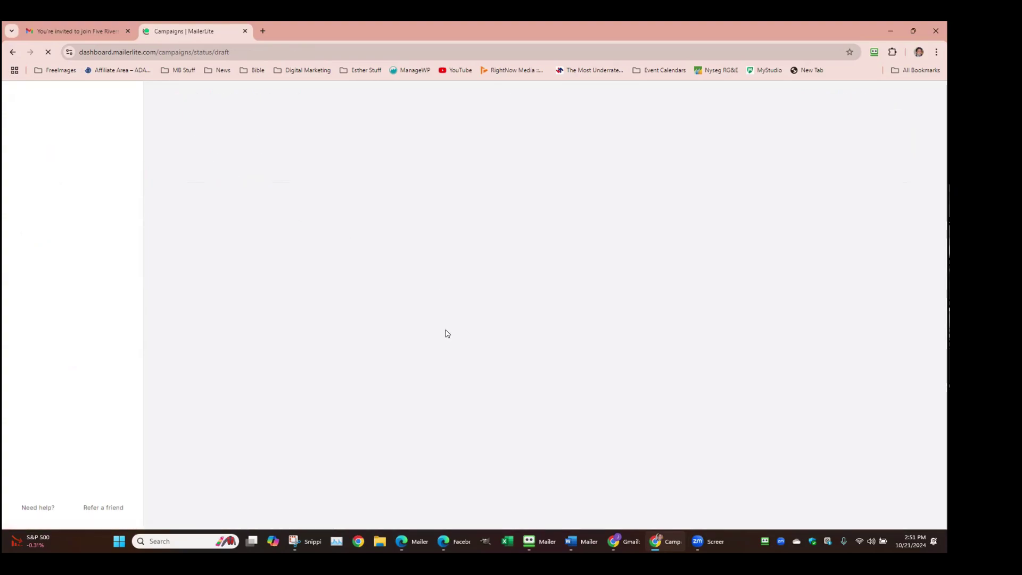
scroll(628, 372, down, 2)
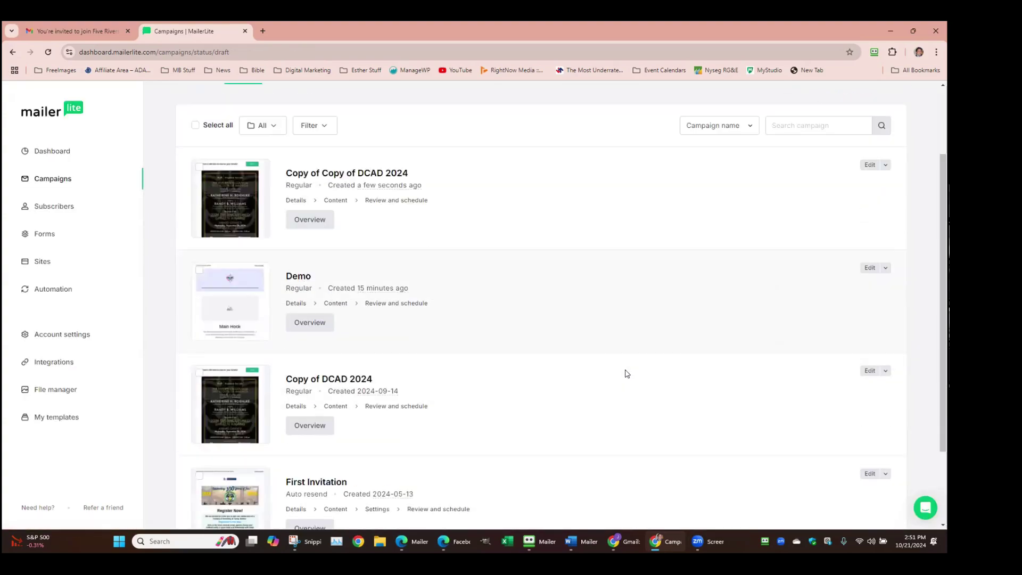
Open the Copy of Copy of DCAD 2024 email content, look it over, then return to campaigns
click(868, 165)
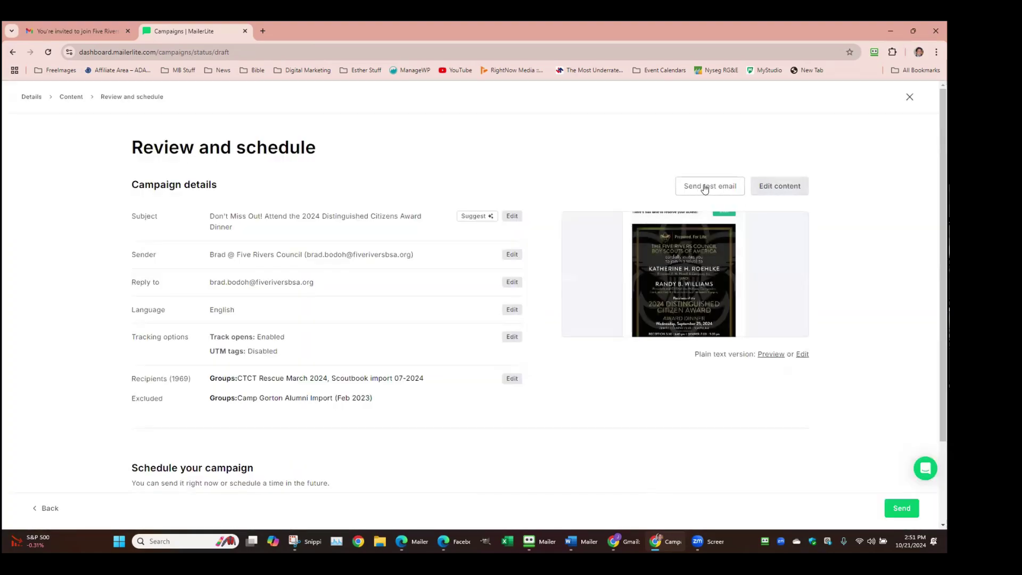
click(779, 189)
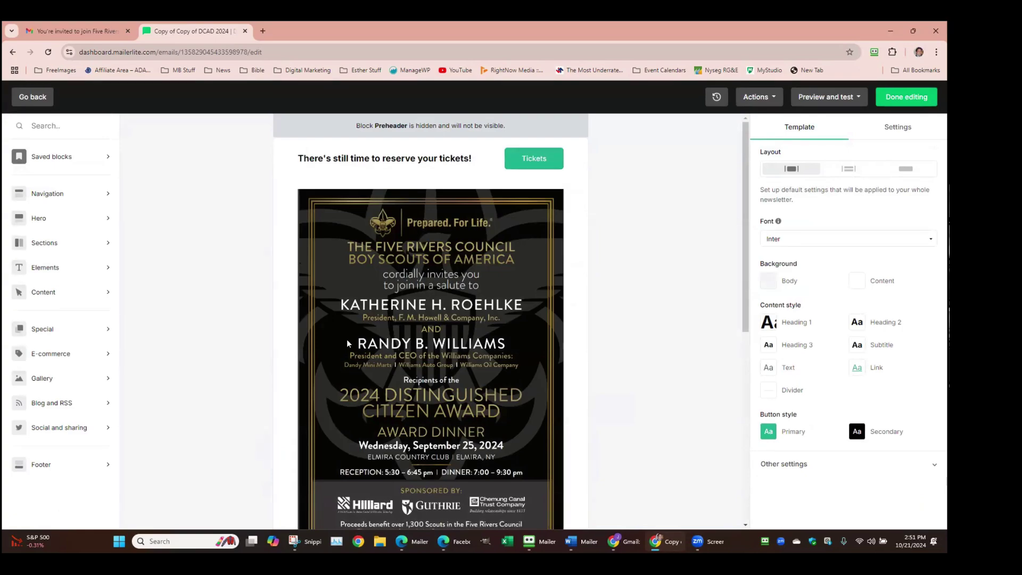
scroll(473, 285, down, 4)
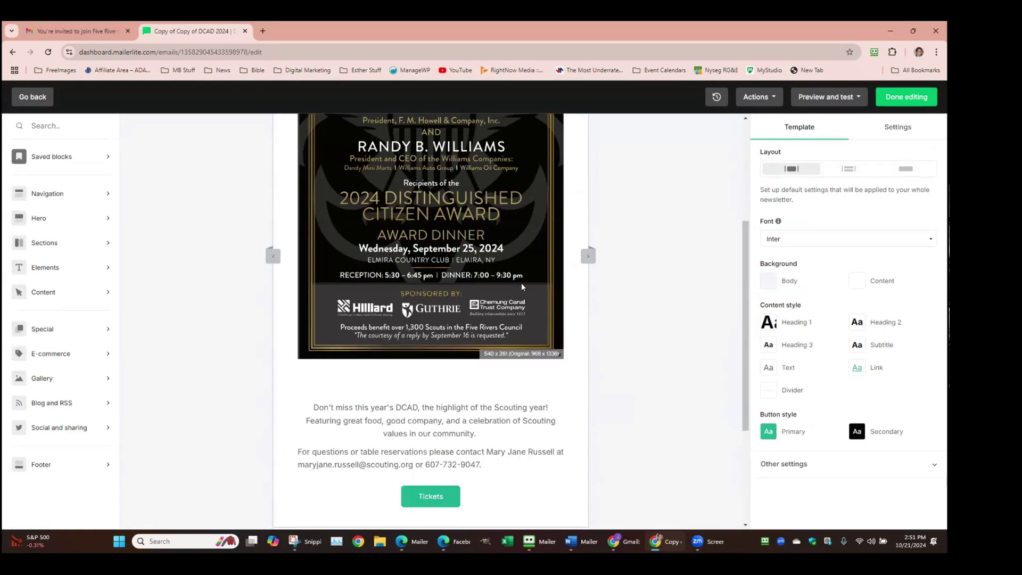
scroll(522, 287, up, 4)
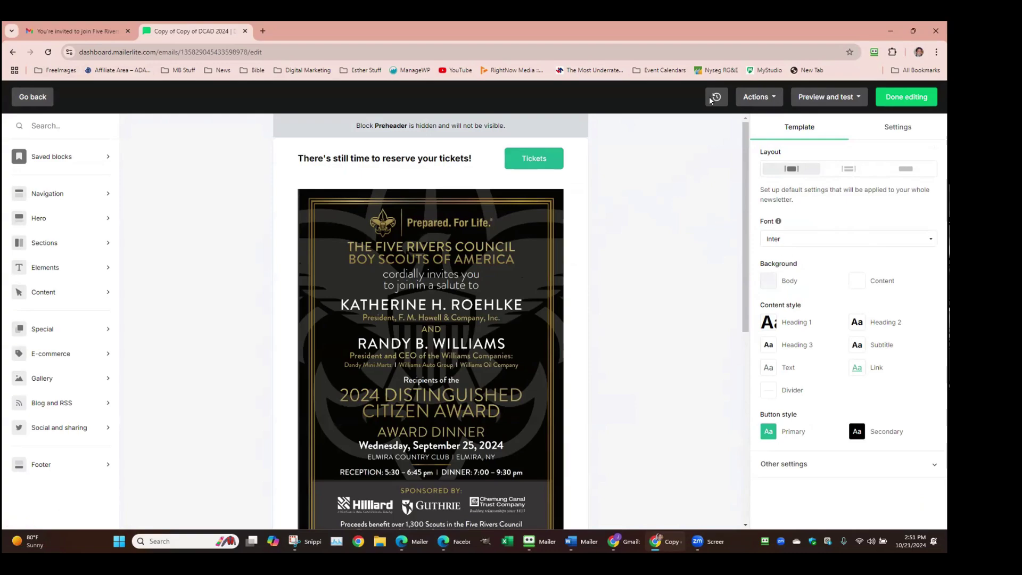
click(22, 98)
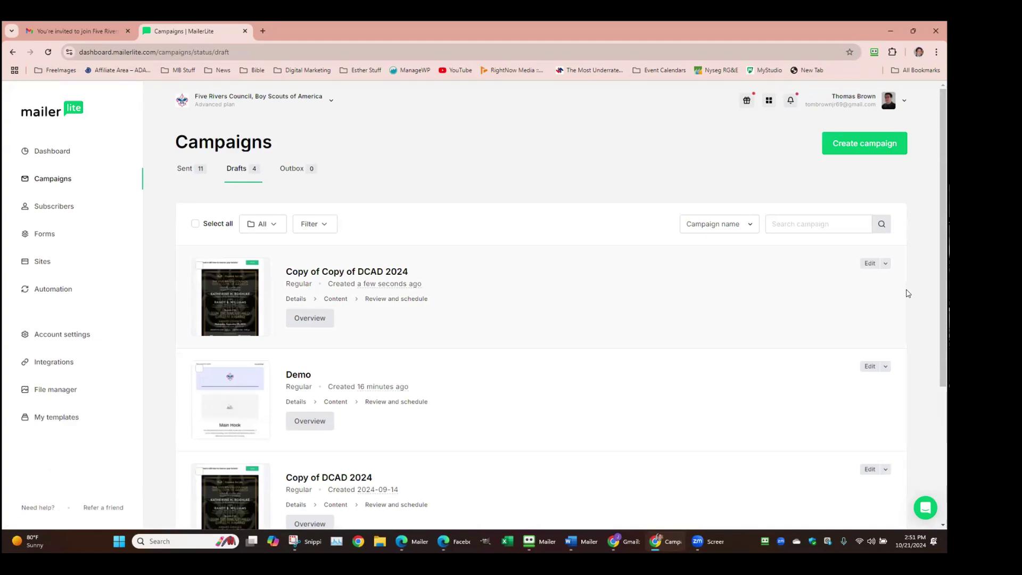
Send a test of the DCAD copy to your own e-mail address and view it in Gmail
click(868, 265)
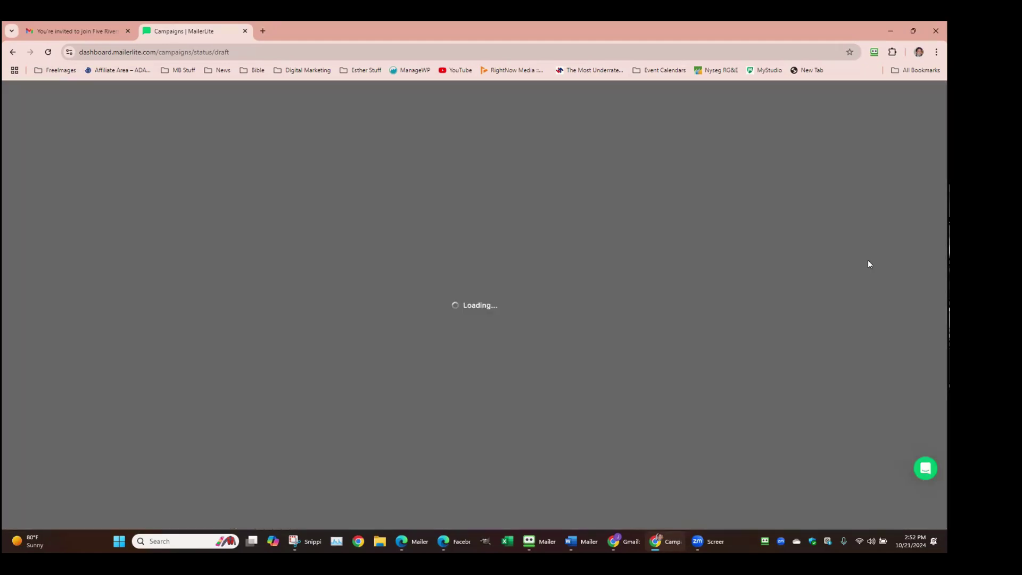
click(690, 185)
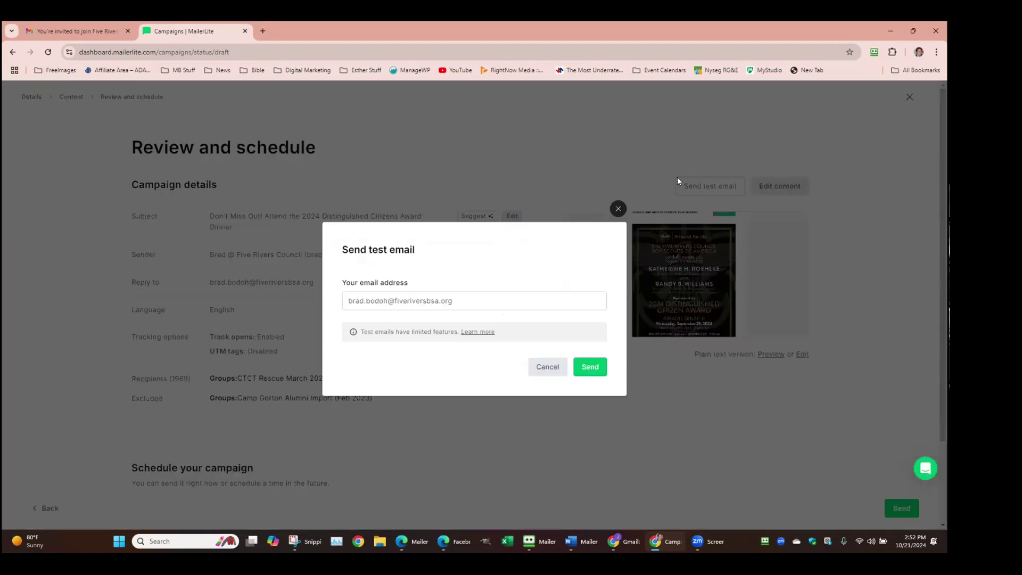
drag(468, 302, 115, 291)
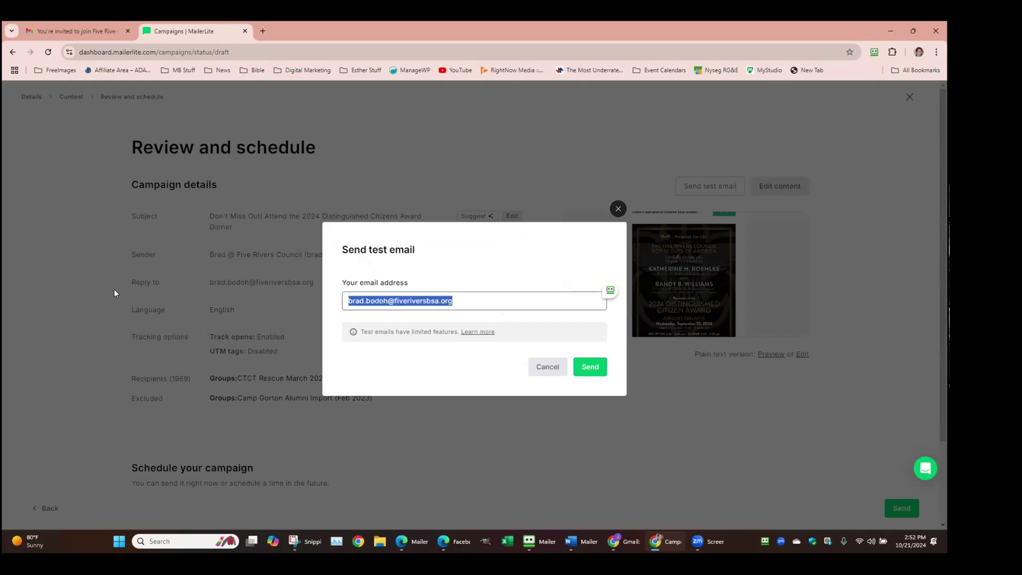
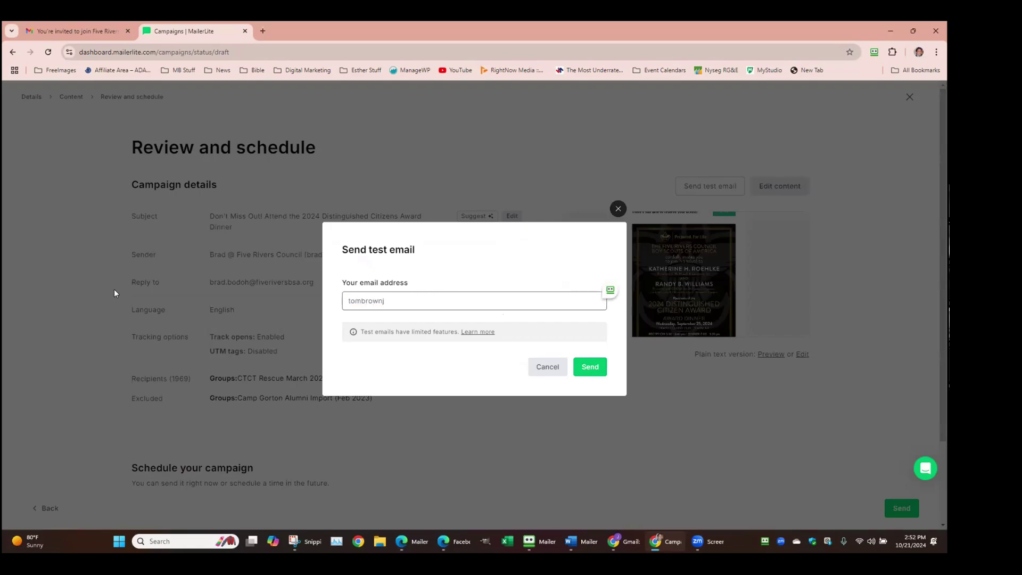
click(592, 367)
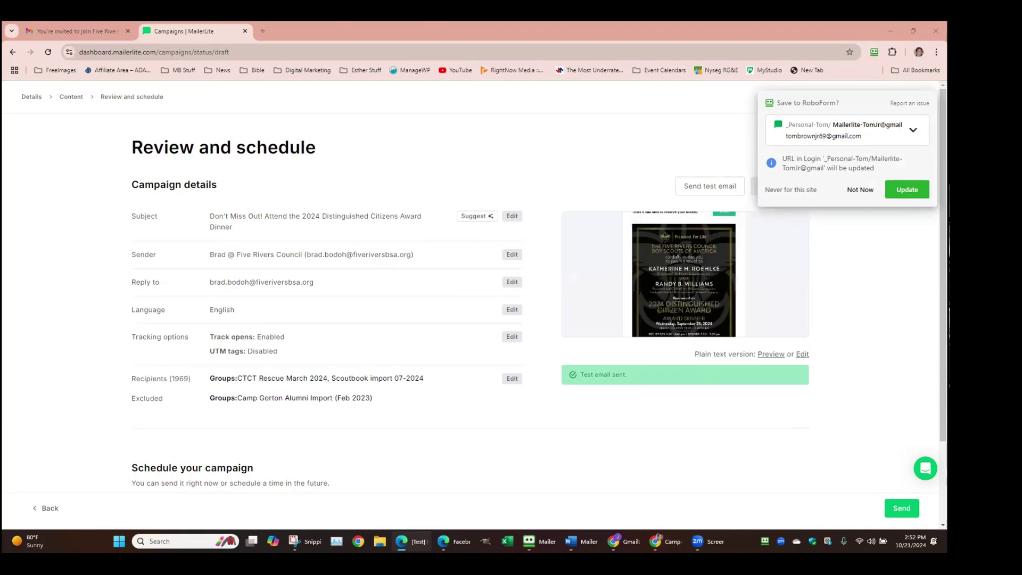
drag(258, 55, 423, 29)
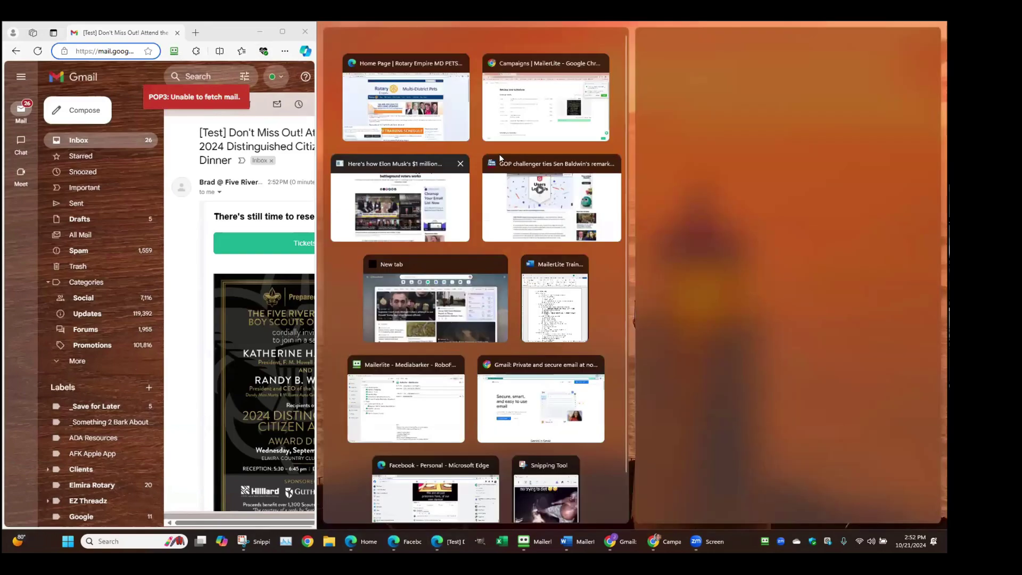
Maximize Gmail and view the test email's invitation image at full size
click(282, 31)
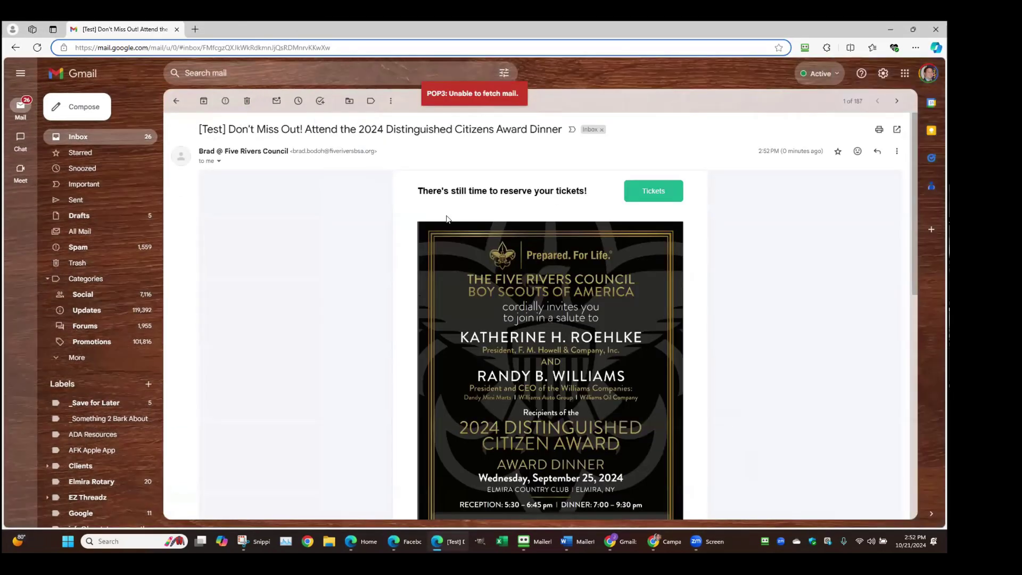
scroll(484, 294, down, 3)
scroll(484, 294, up, 3)
click(497, 246)
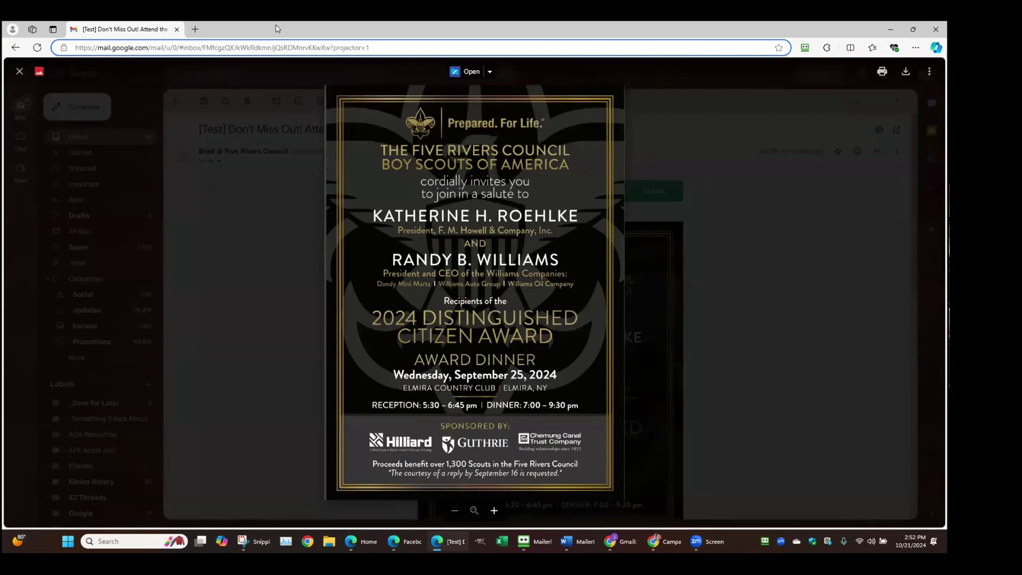
click(314, 239)
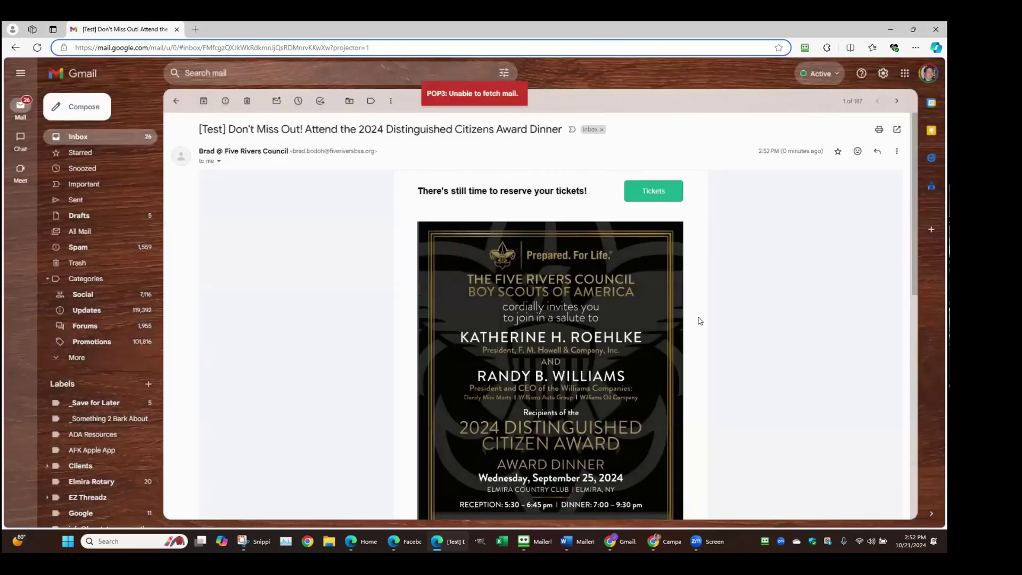
Check the email's Tickets link, then close Gmail to return to MailerLite
click(656, 191)
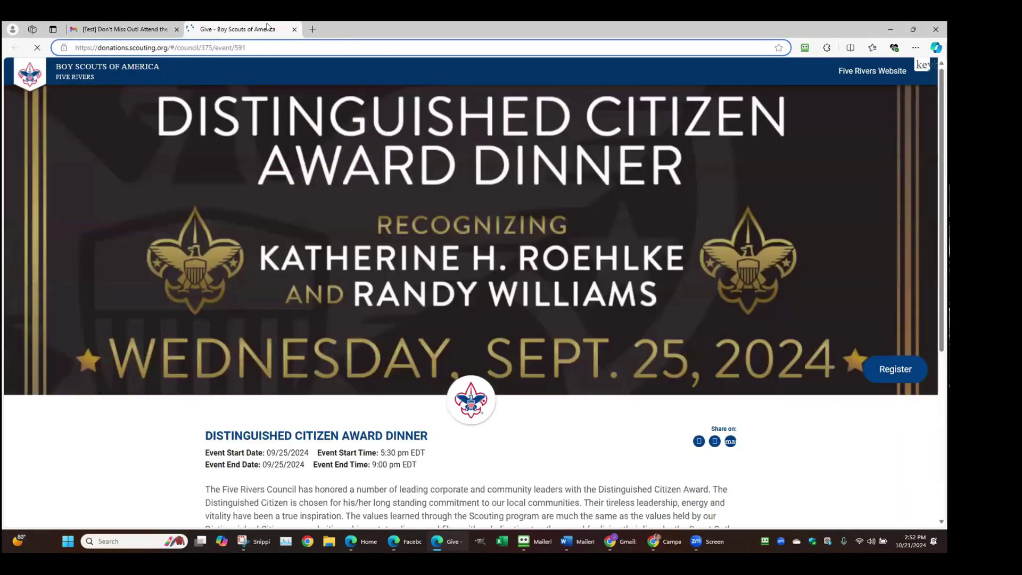
click(295, 29)
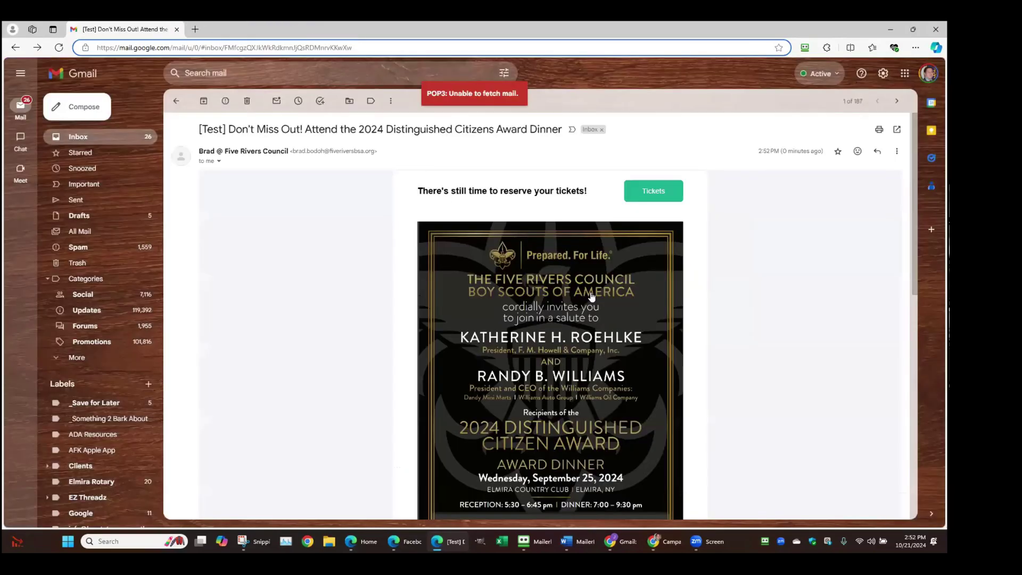
scroll(592, 296, down, 5)
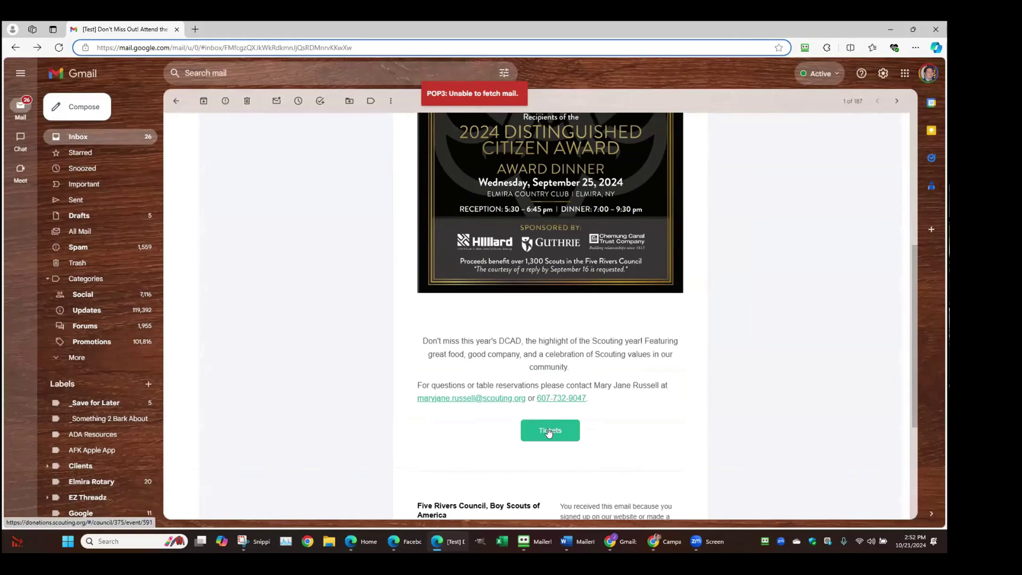
scroll(549, 434, down, 2)
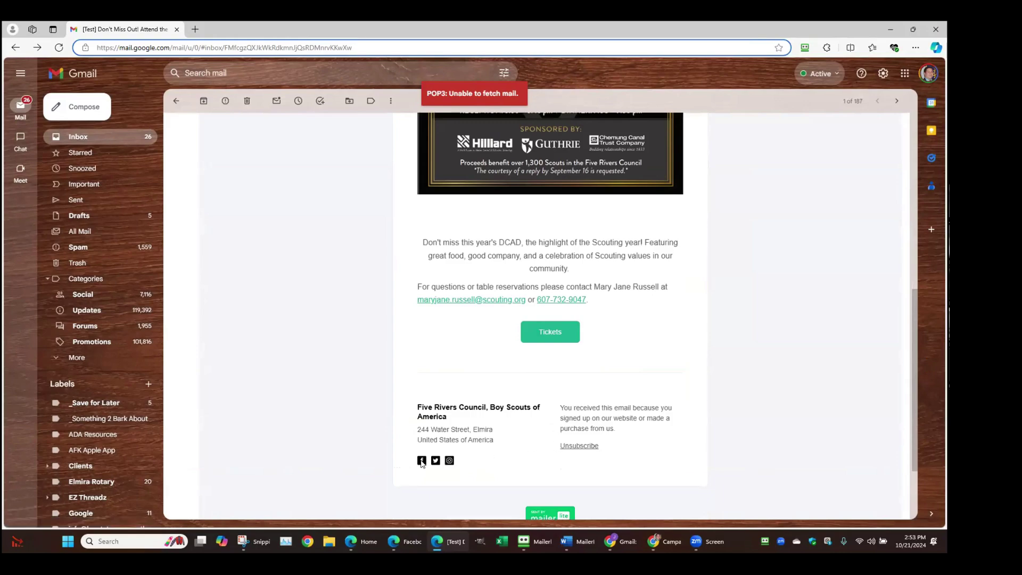
scroll(547, 374, up, 4)
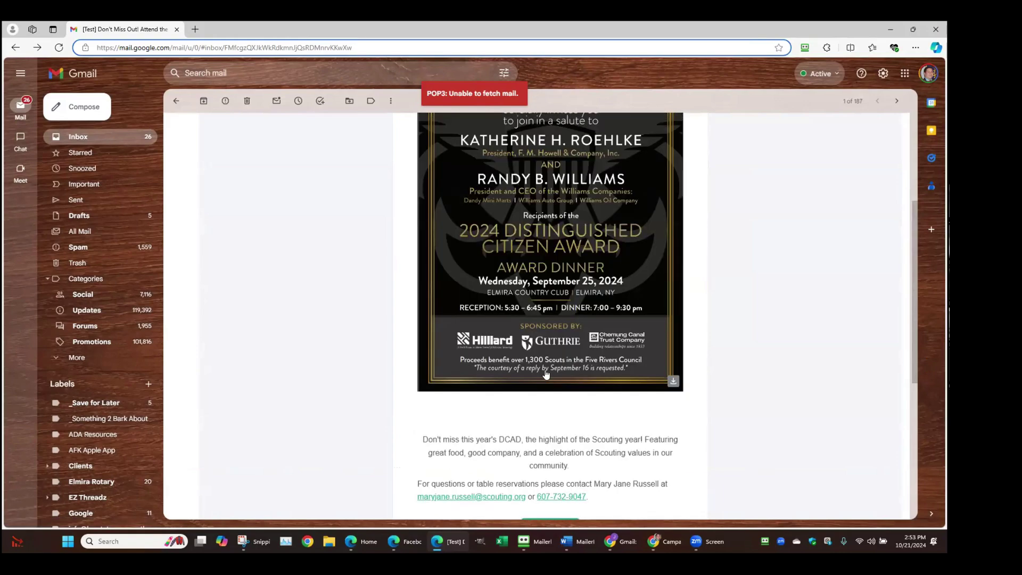
scroll(570, 332, up, 4)
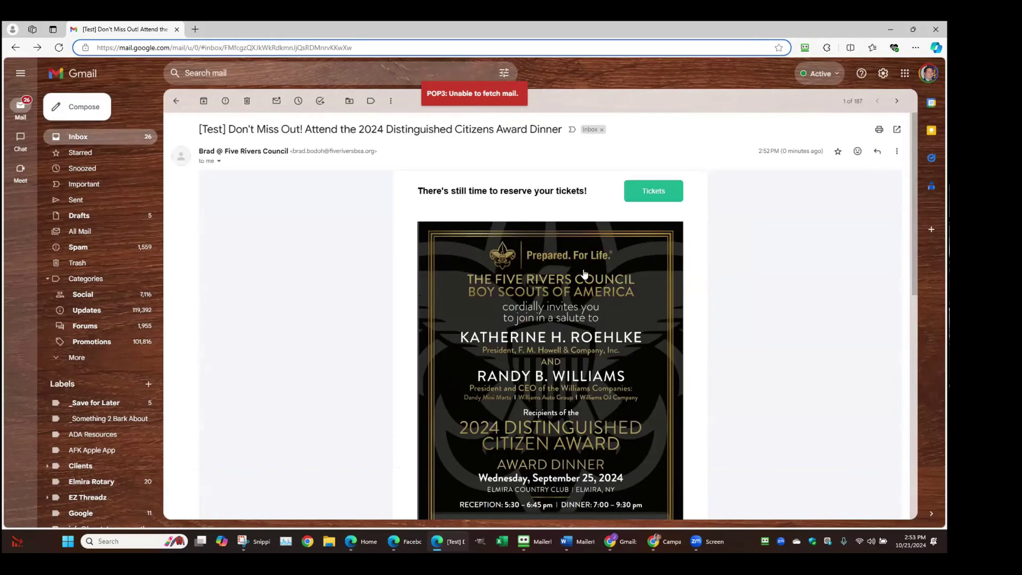
click(177, 30)
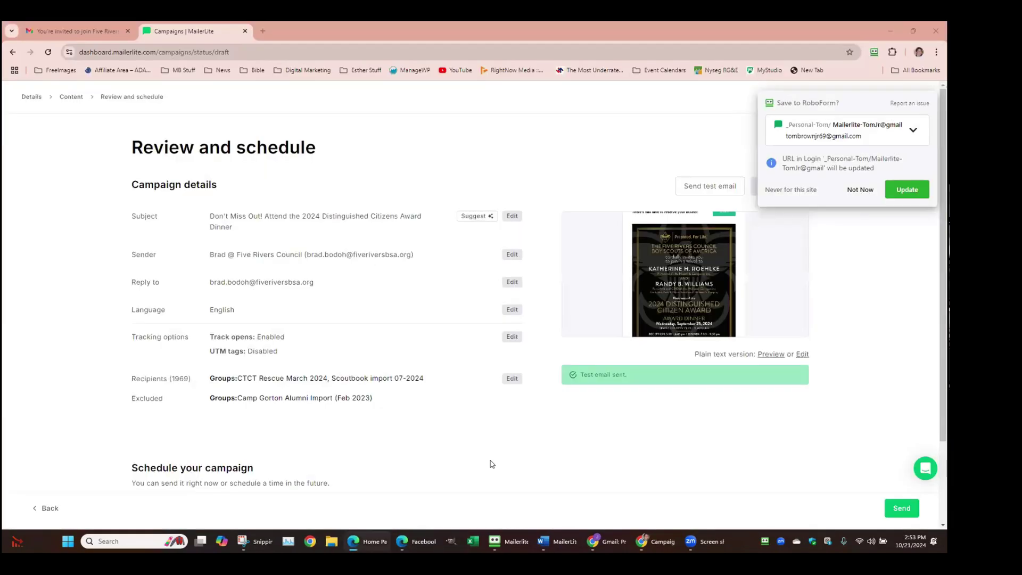
Dismiss the password-saving prompt and edit the Copy of Copy of DCAD 2024 email content
click(854, 190)
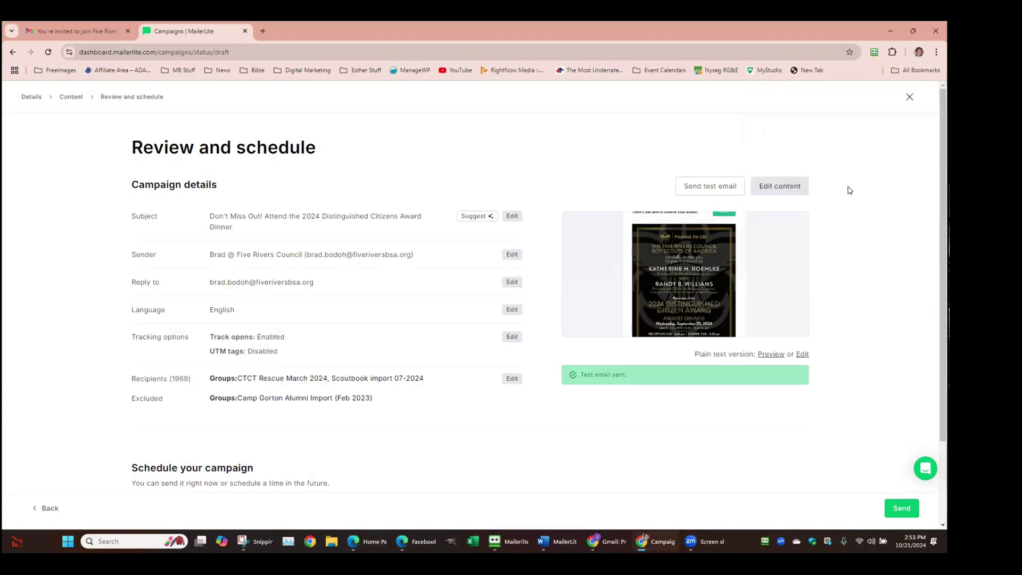
click(785, 193)
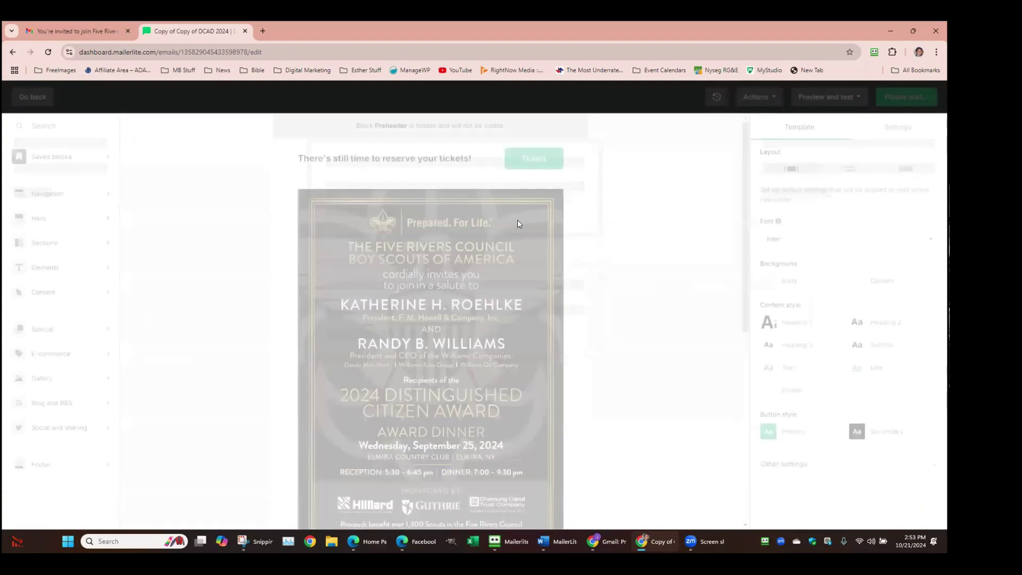
click(506, 230)
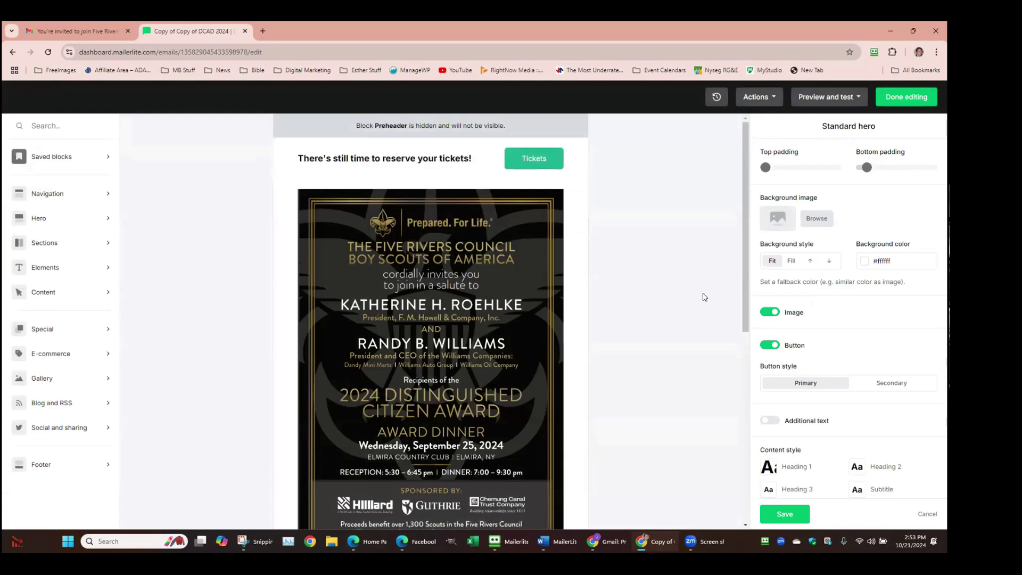
scroll(831, 309, down, 2)
scroll(828, 352, up, 2)
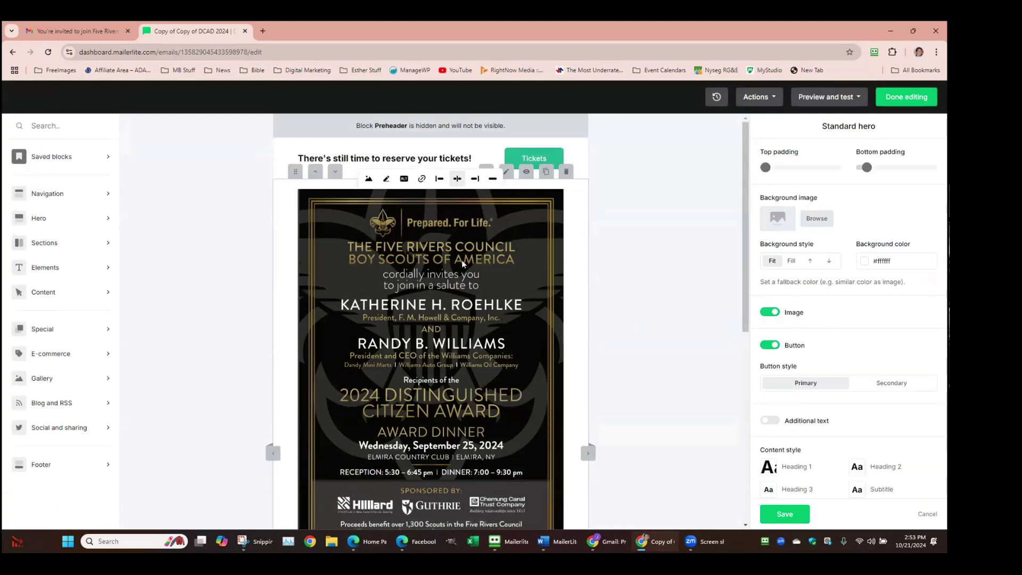
click(422, 180)
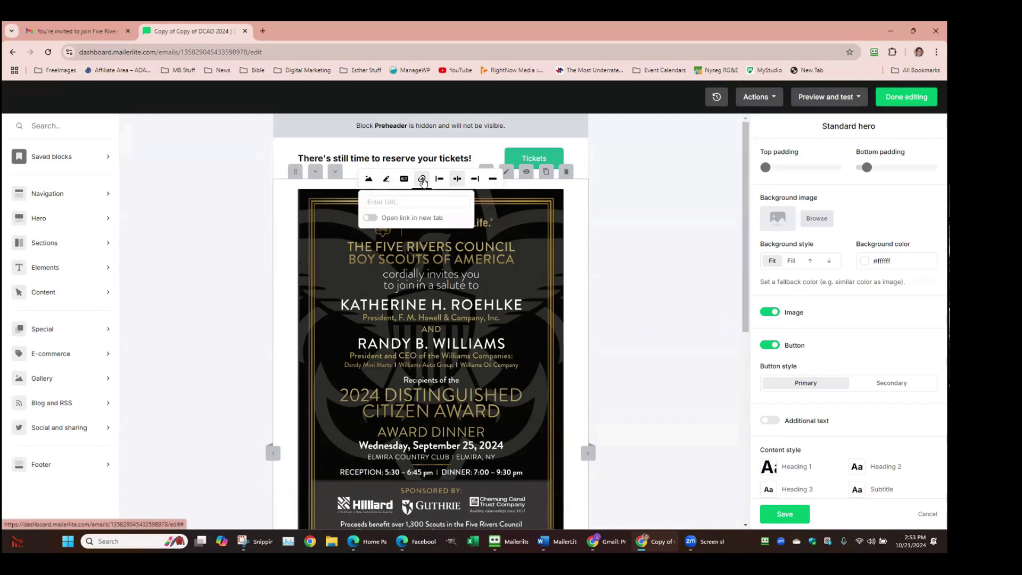
click(485, 260)
right_click(486, 259)
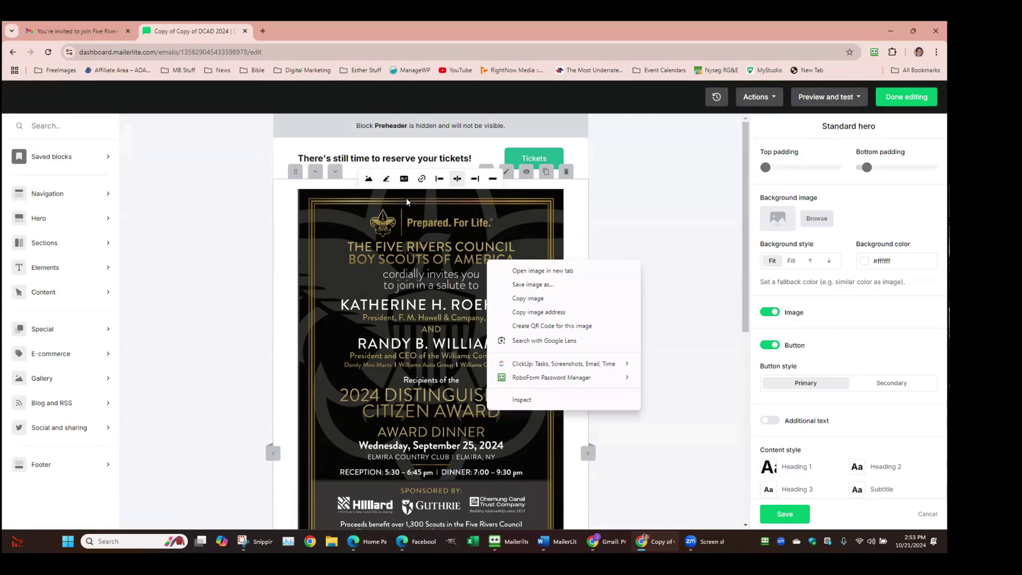
click(421, 179)
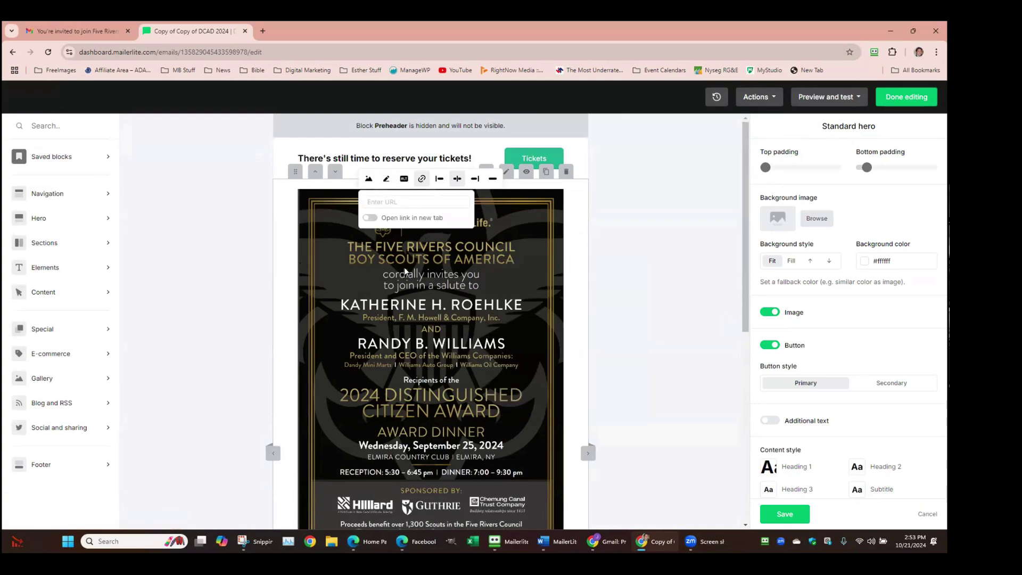
click(578, 251)
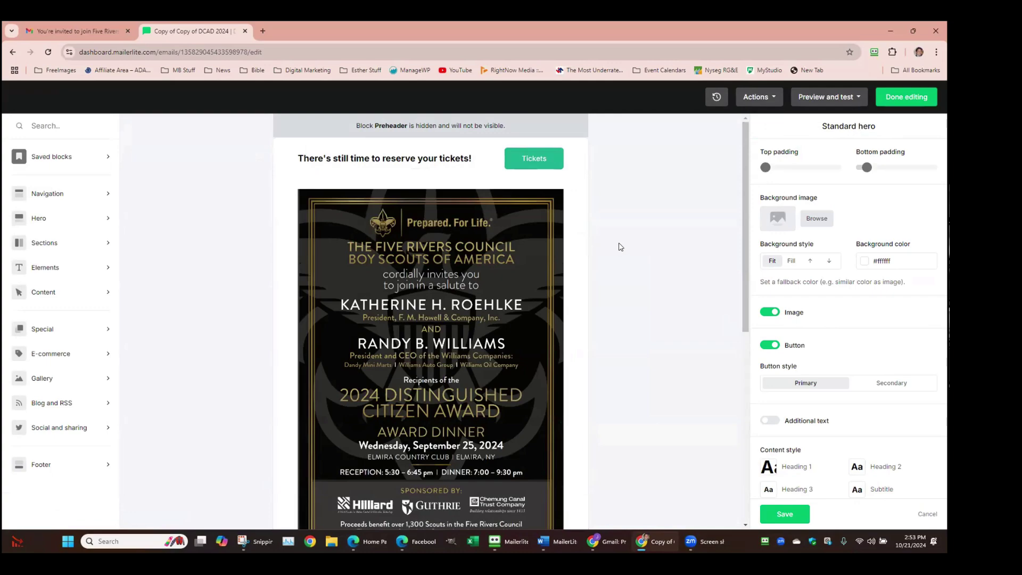
scroll(479, 307, down, 3)
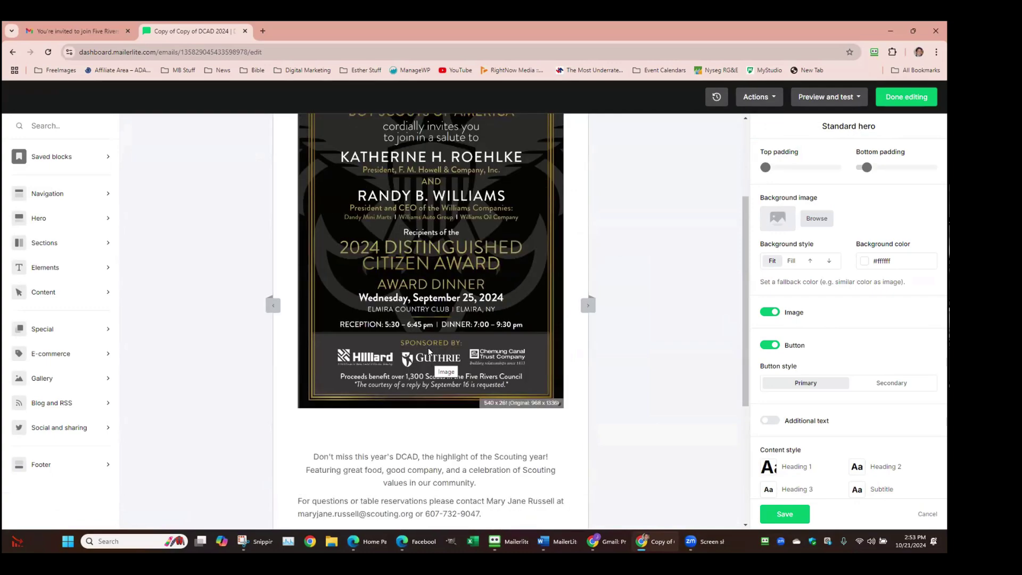
scroll(430, 352, down, 2)
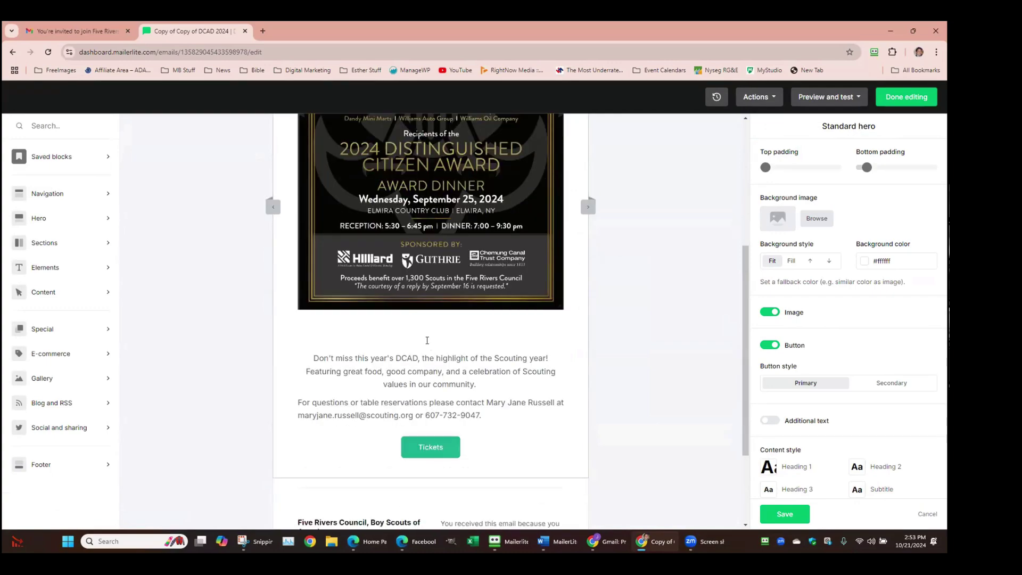
click(428, 446)
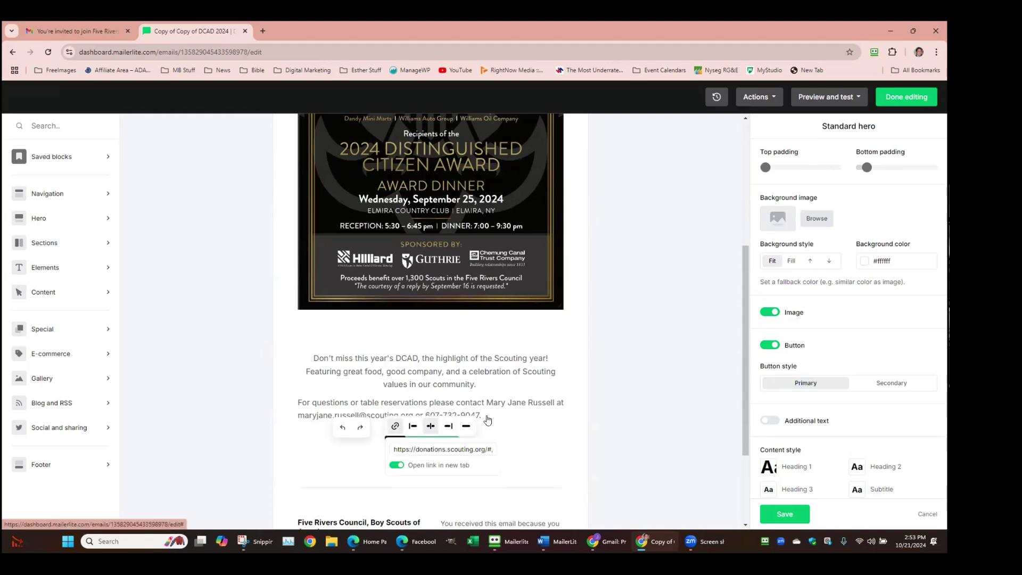
click(545, 397)
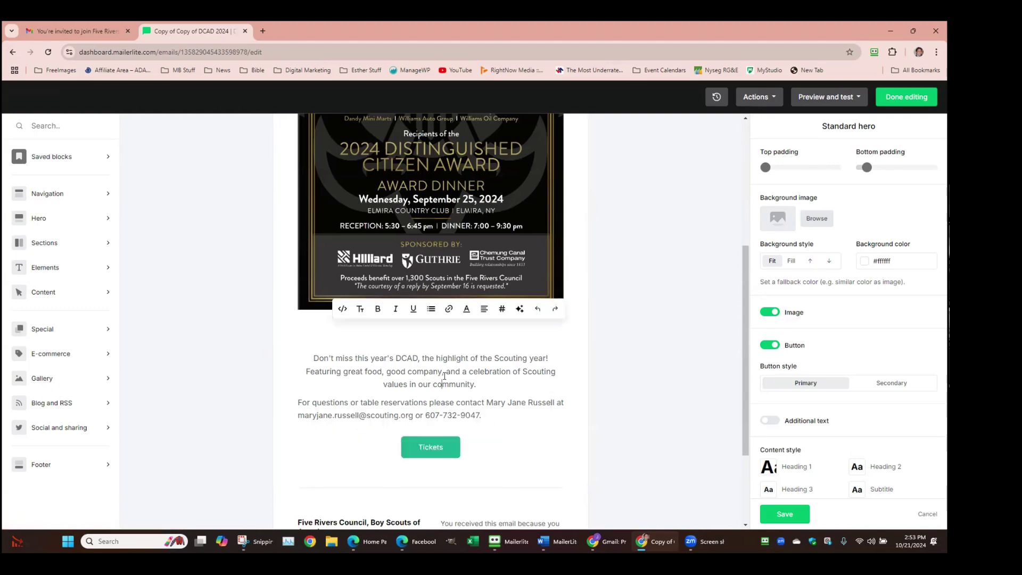
scroll(445, 376, up, 5)
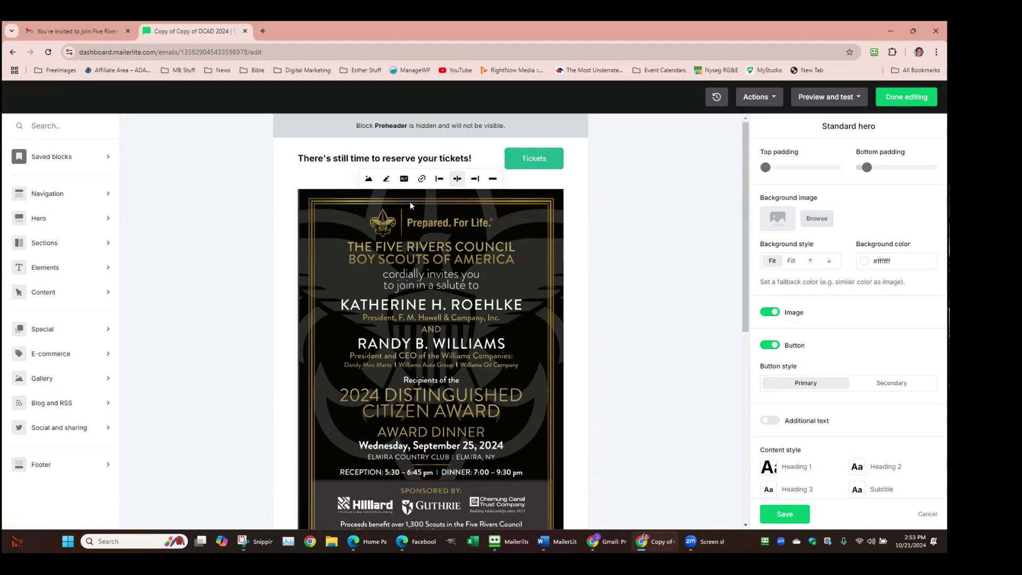
click(526, 158)
click(533, 137)
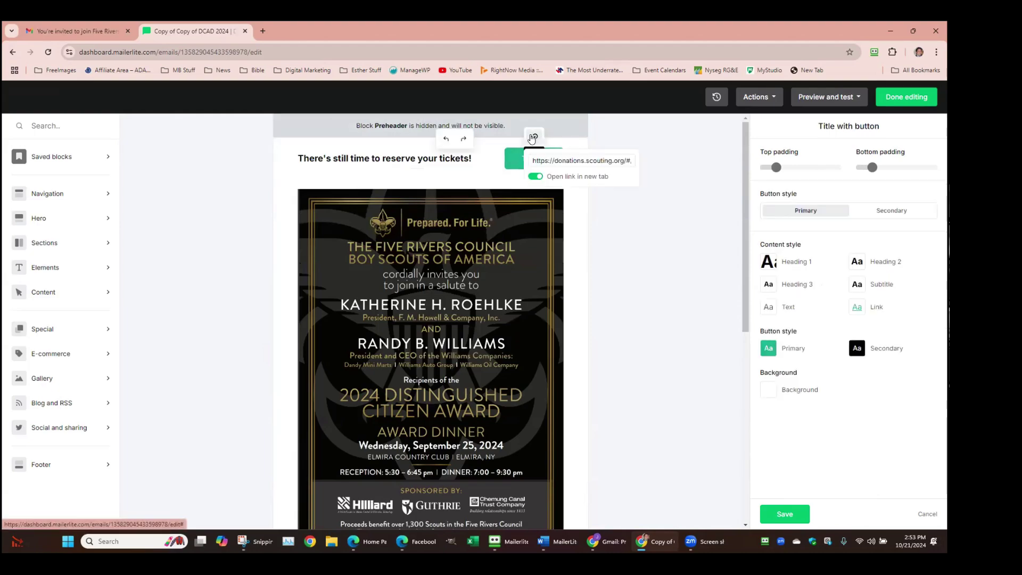
click(432, 158)
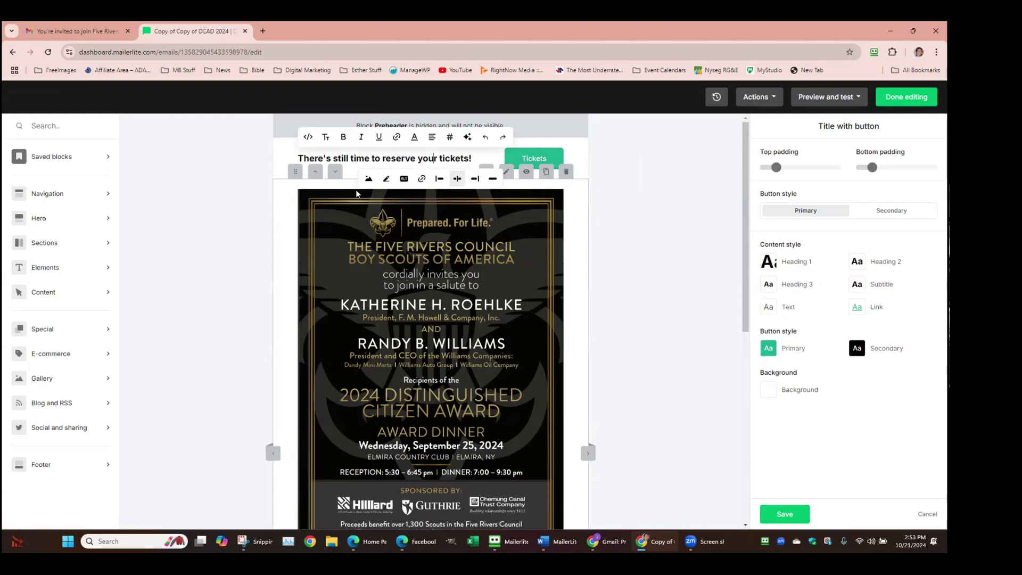
scroll(371, 251, down, 4)
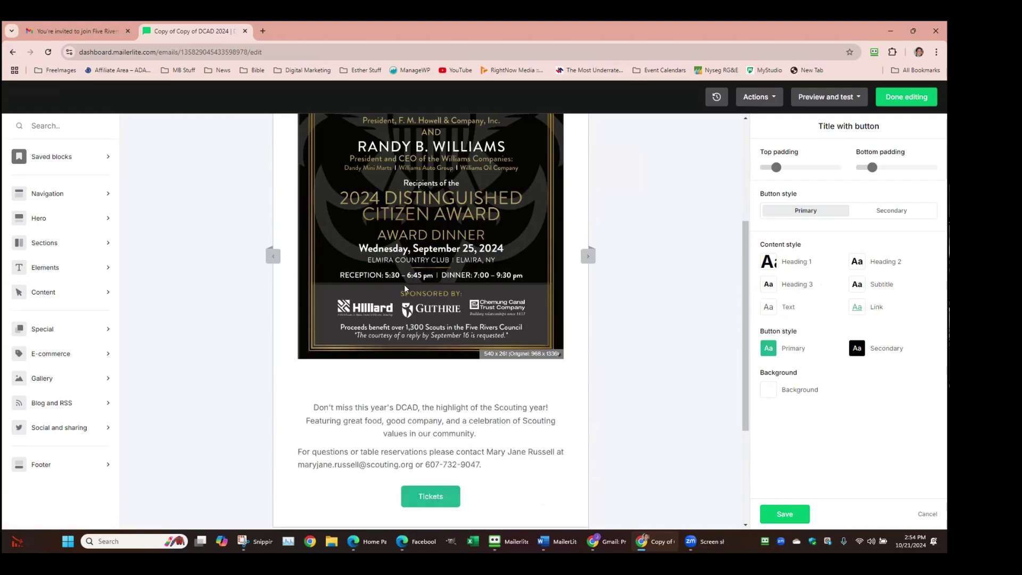
scroll(425, 310, down, 4)
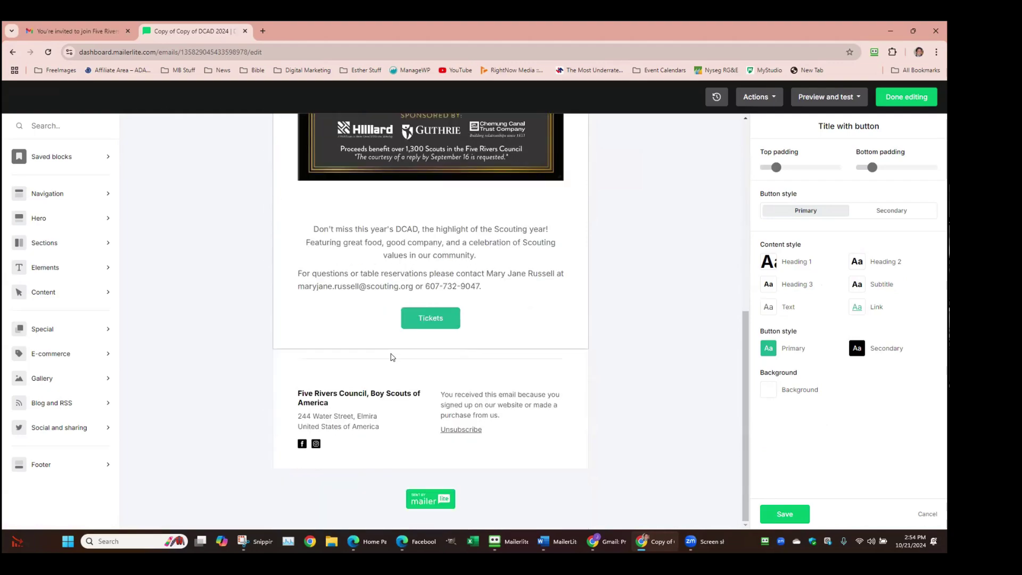
Check the footer's Facebook and Instagram link addresses, then finish editing the invitation email
click(302, 447)
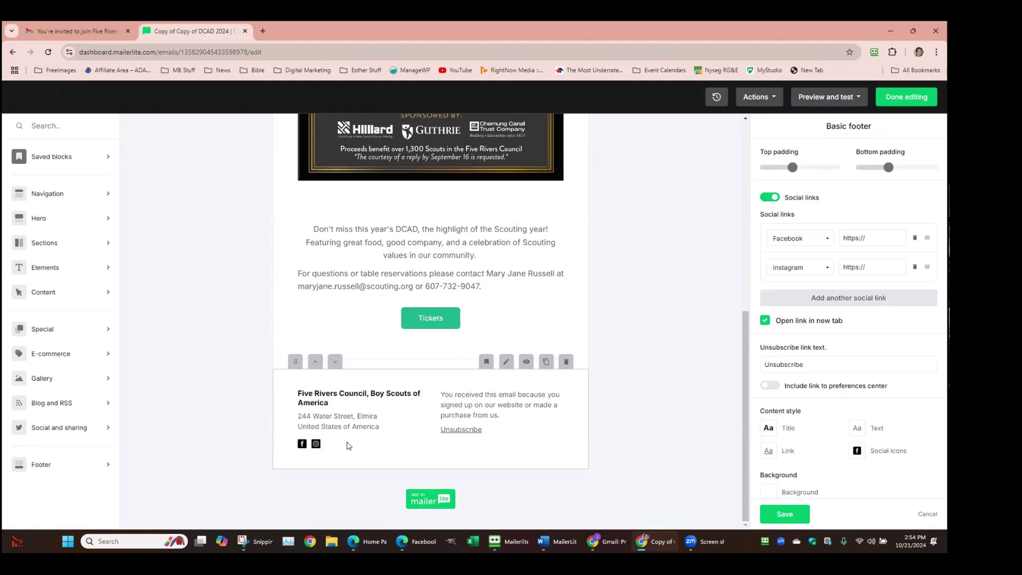
click(880, 236)
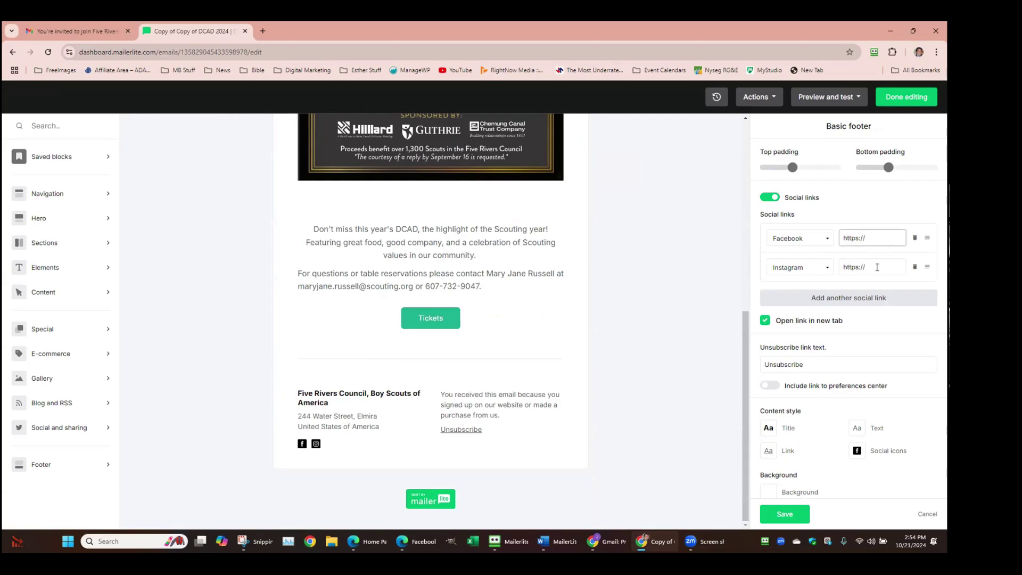
click(877, 268)
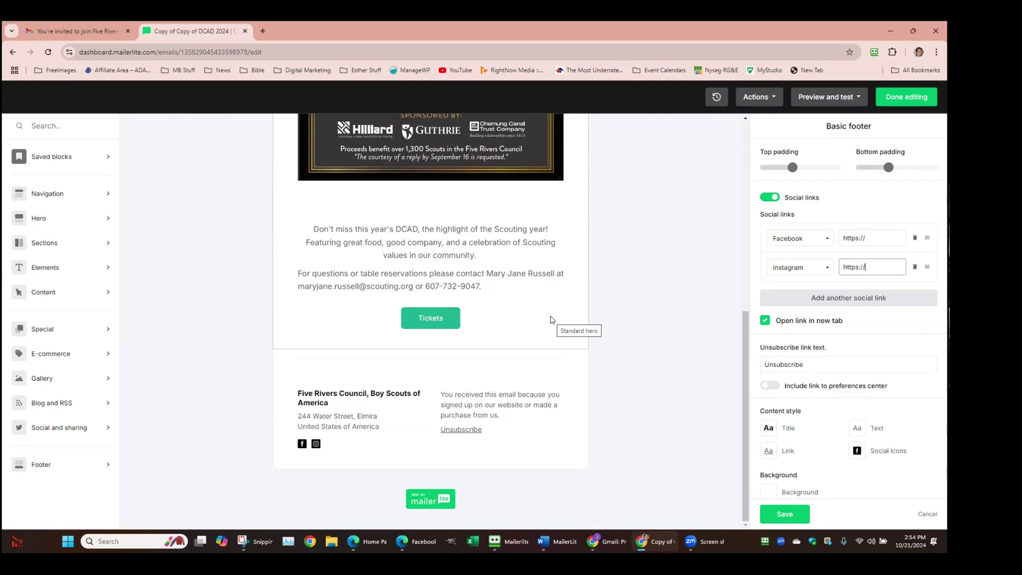
scroll(534, 305, up, 7)
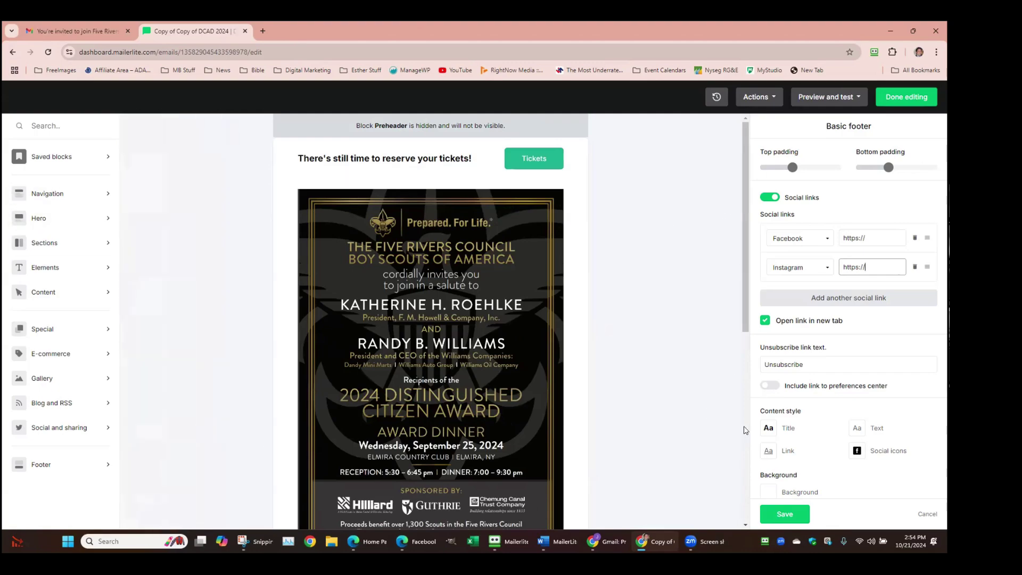
click(902, 98)
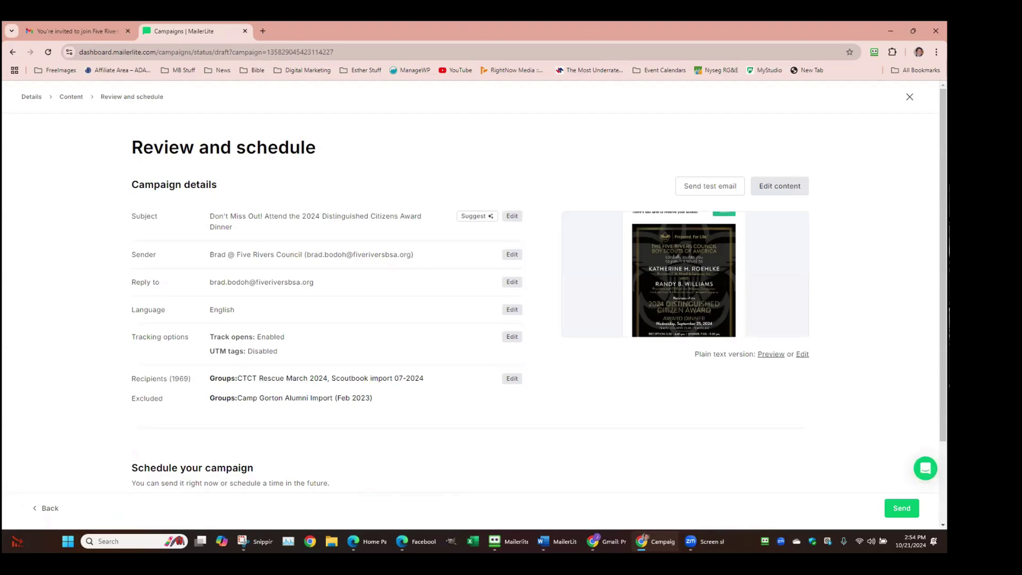
Step back through Details and Review, then close the DCAD copy to reach Drafts
click(33, 98)
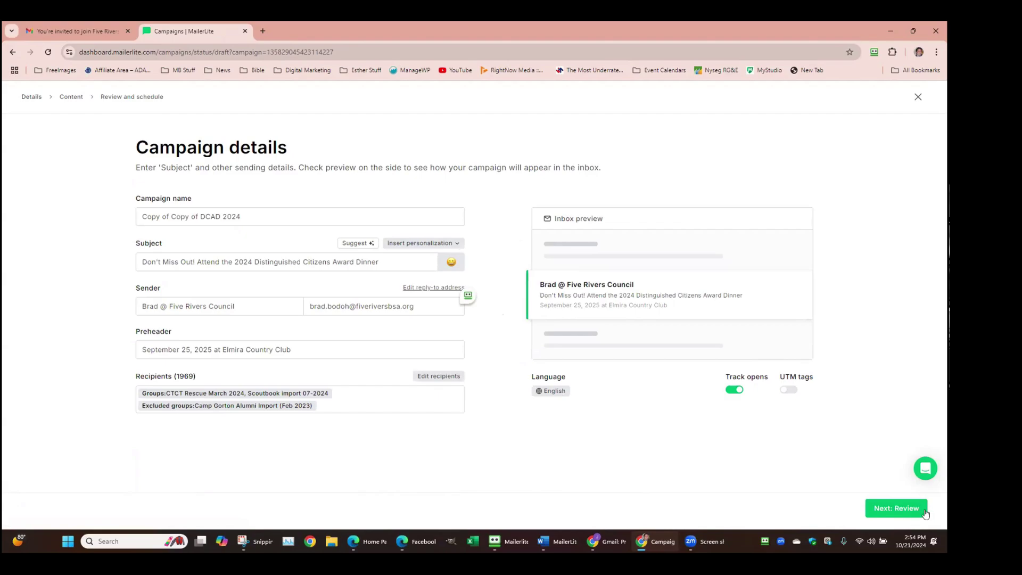
click(909, 507)
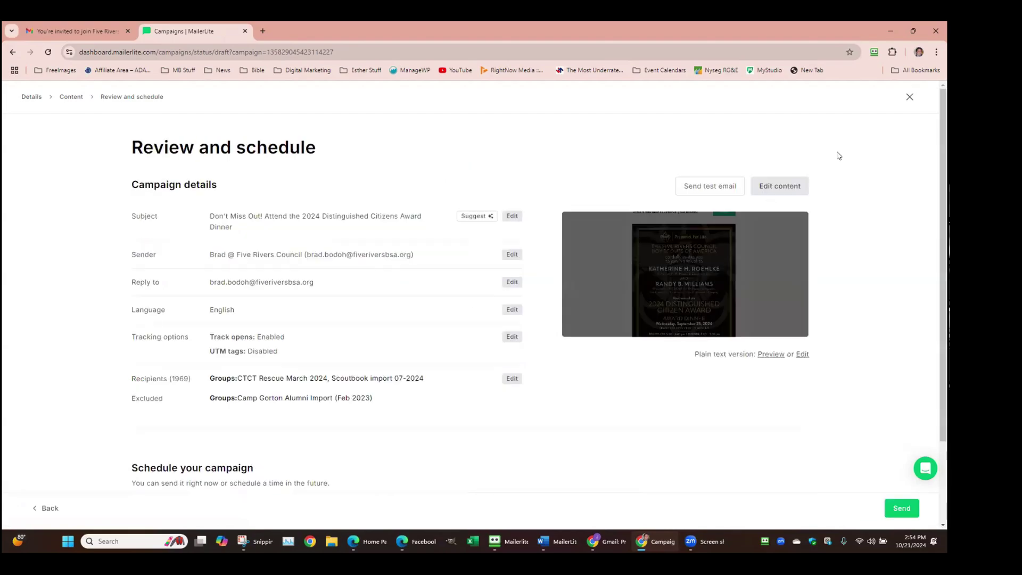
click(907, 94)
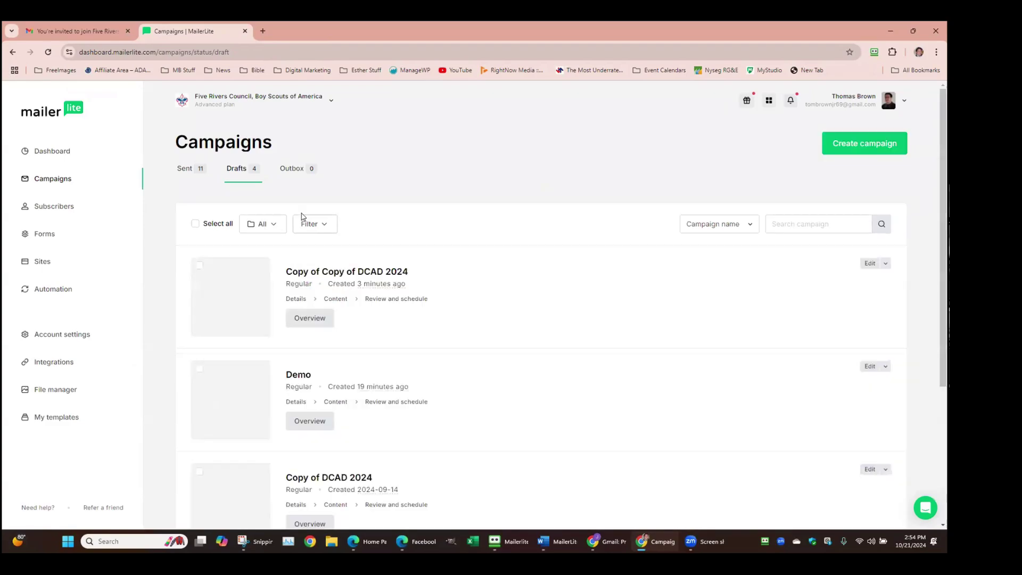
Start a new campaign from the Campaigns page to see the campaign types
click(856, 144)
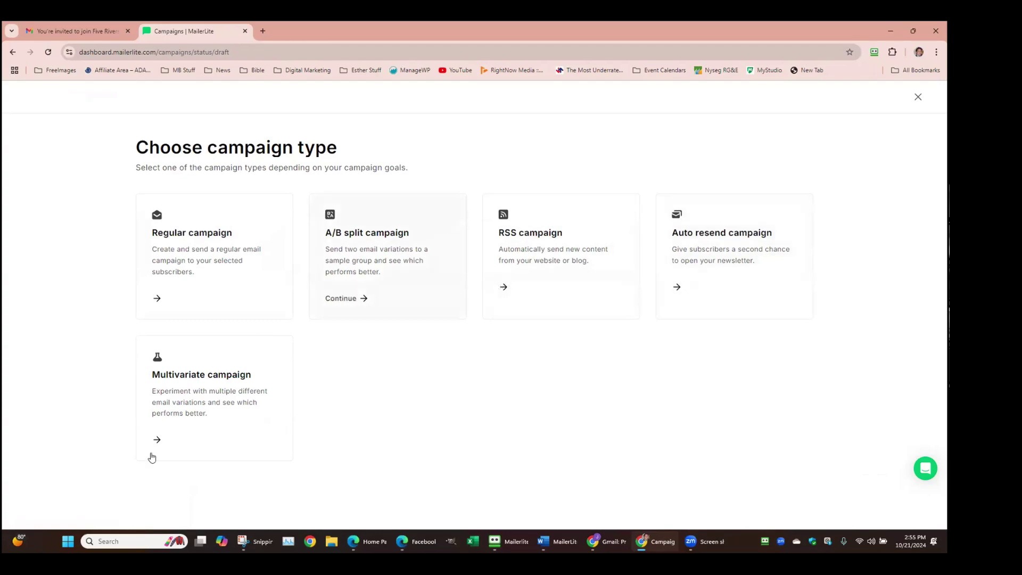
Close the campaign type chooser and open Create from the Dashboard
click(918, 98)
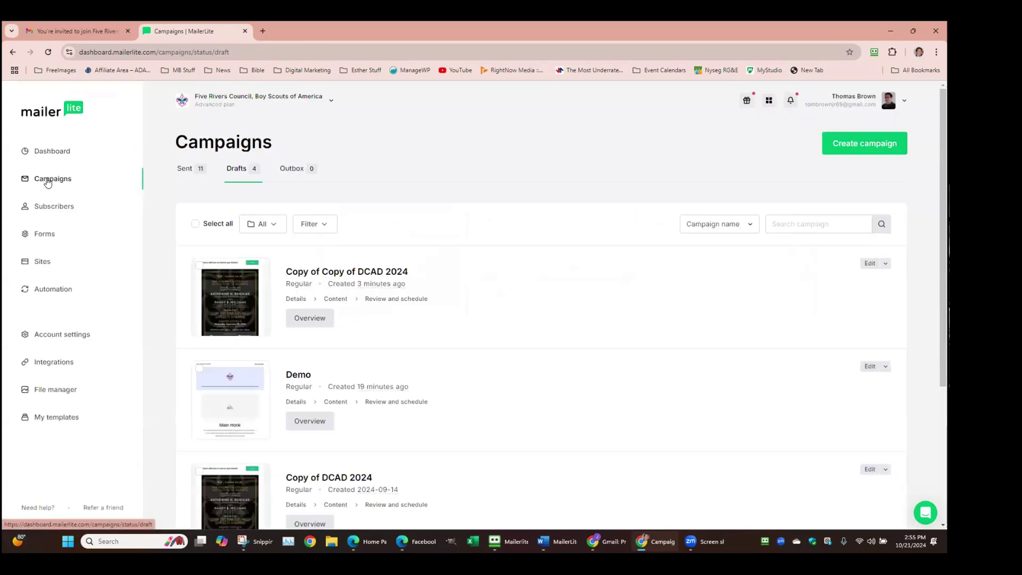
click(50, 155)
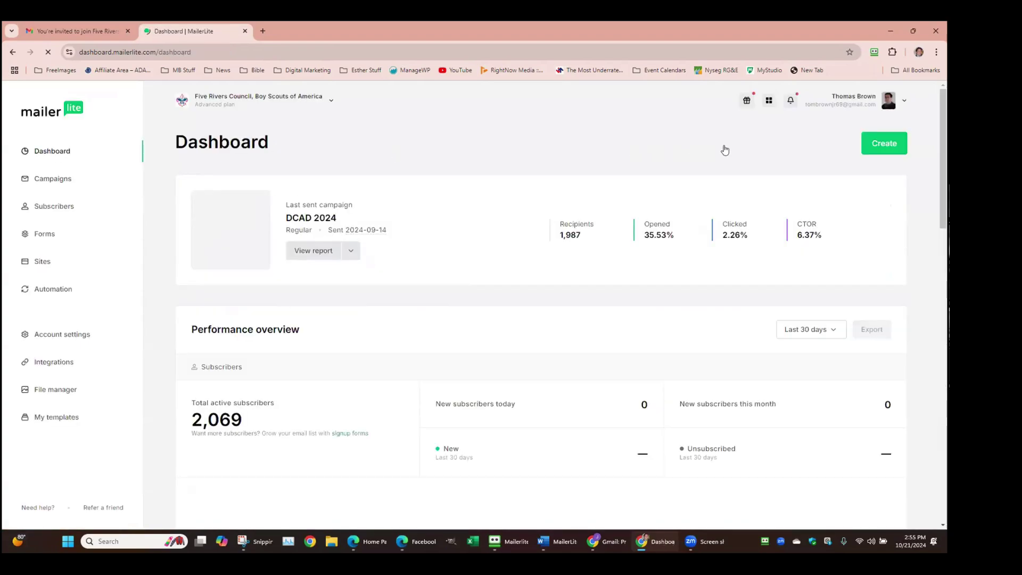
click(880, 142)
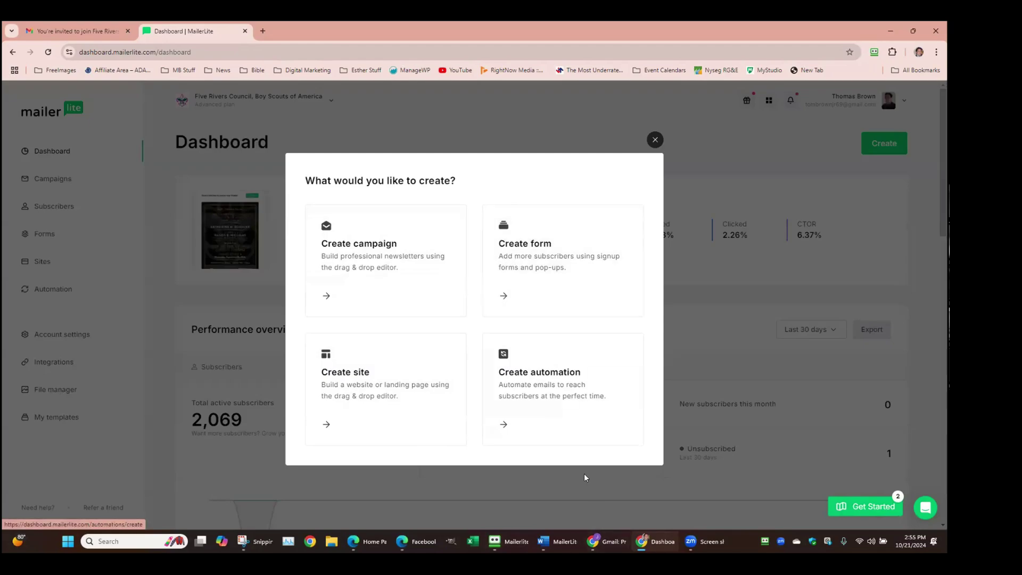
Choose automation, browse the template categories, then pick Start from scratch
click(524, 381)
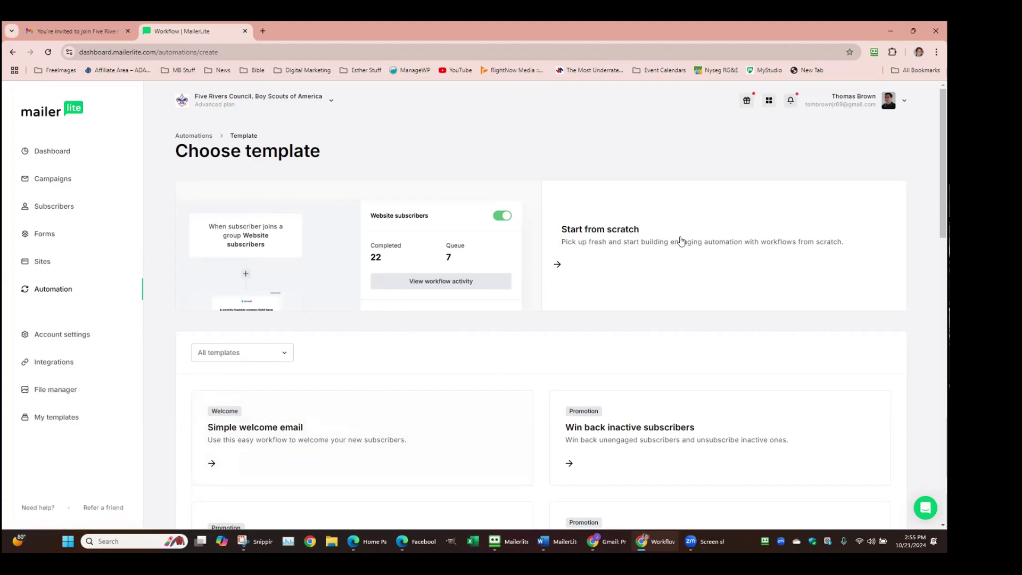
scroll(290, 269, down, 3)
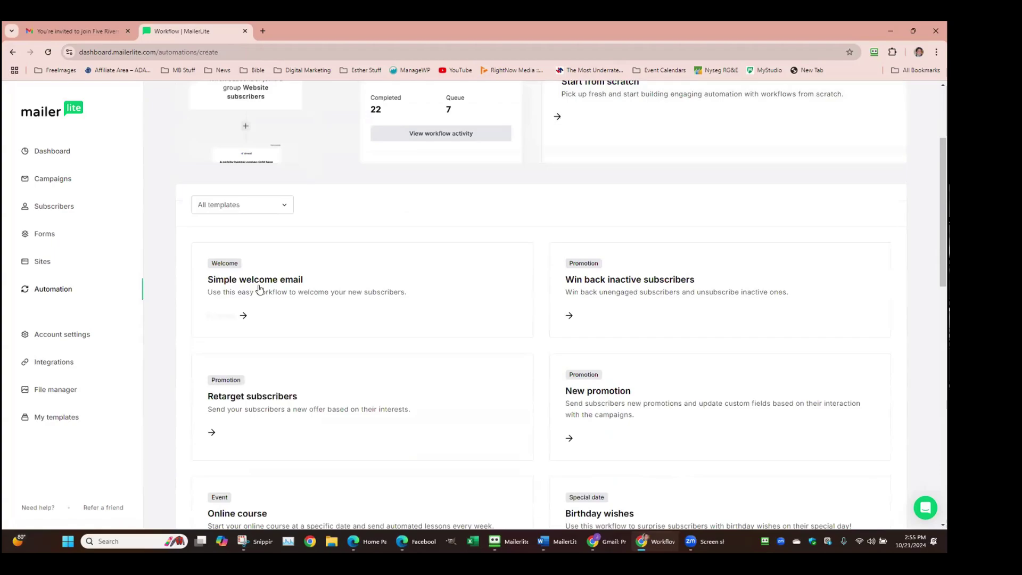
click(286, 210)
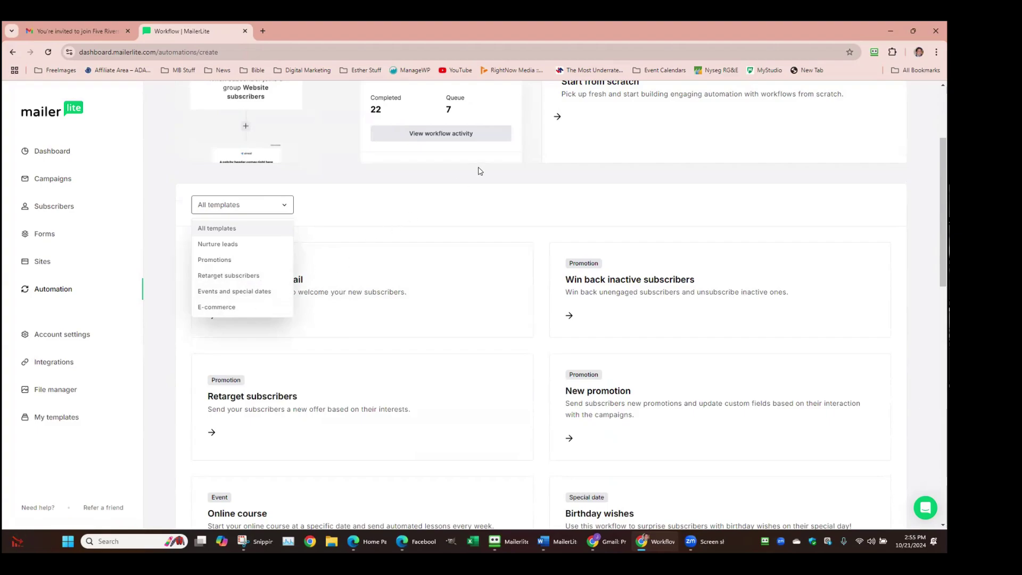
click(445, 199)
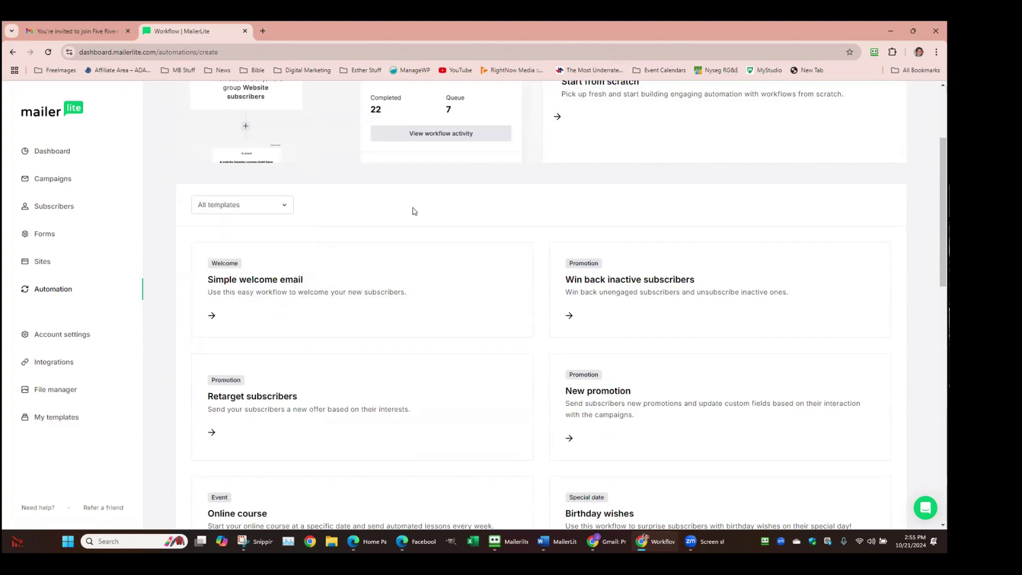
scroll(449, 176, up, 3)
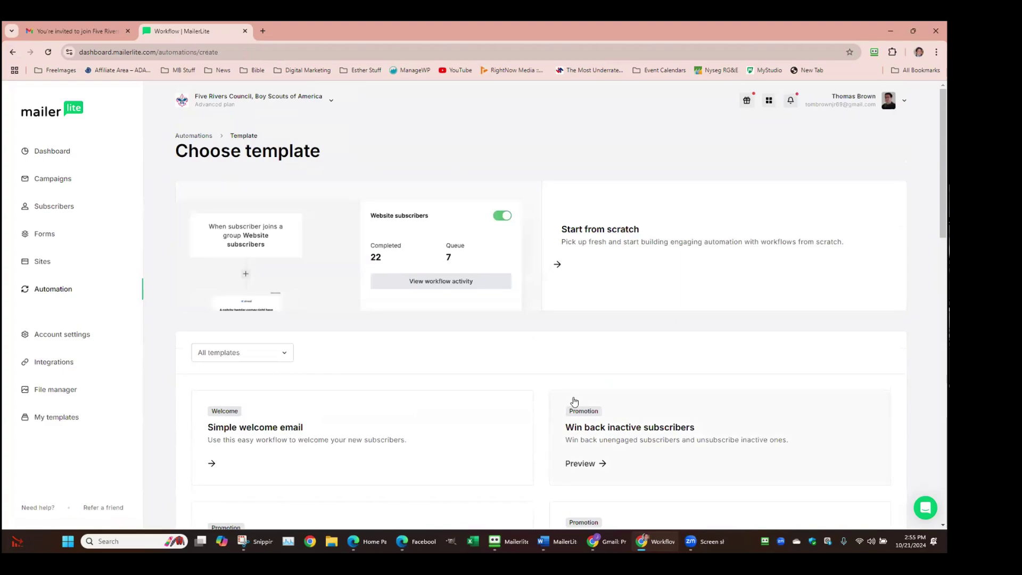
click(580, 230)
Name the new automation 'Test' and create it
click(453, 318)
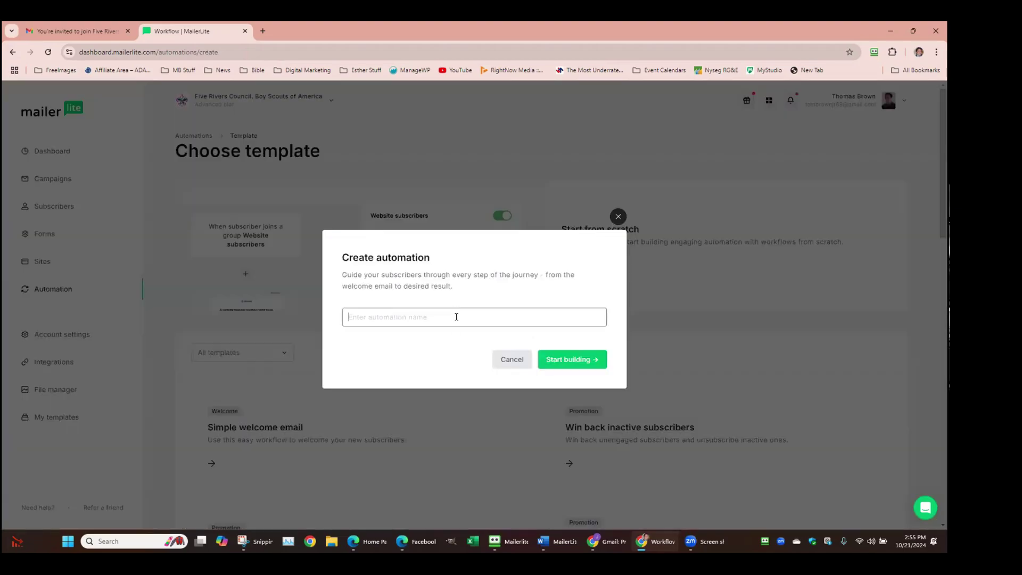
text(Test)
key(Return)
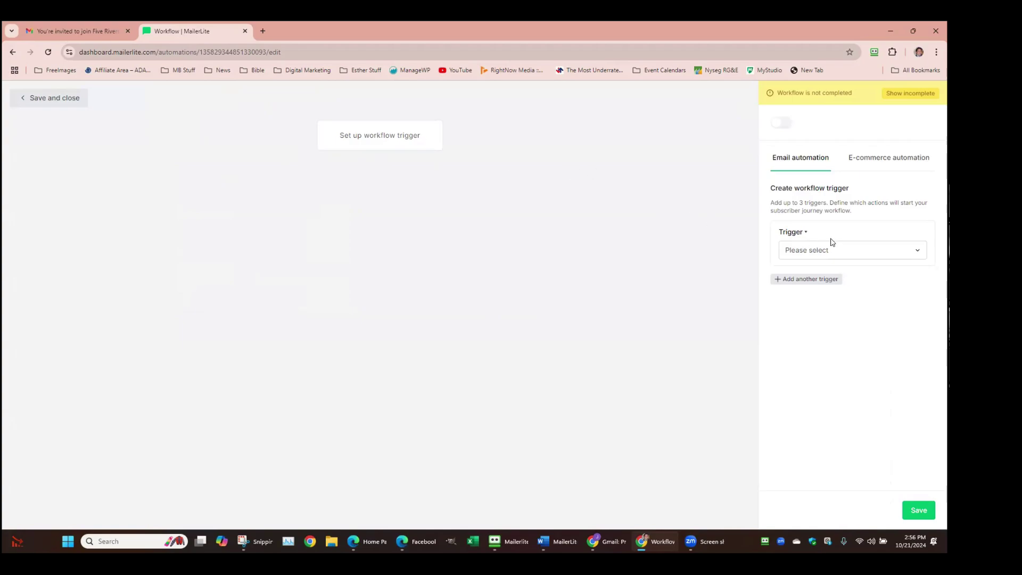
Trigger on 'When subscriber joins group(s)' for CTCT Rescue March 2024, and add a second trigger
click(922, 250)
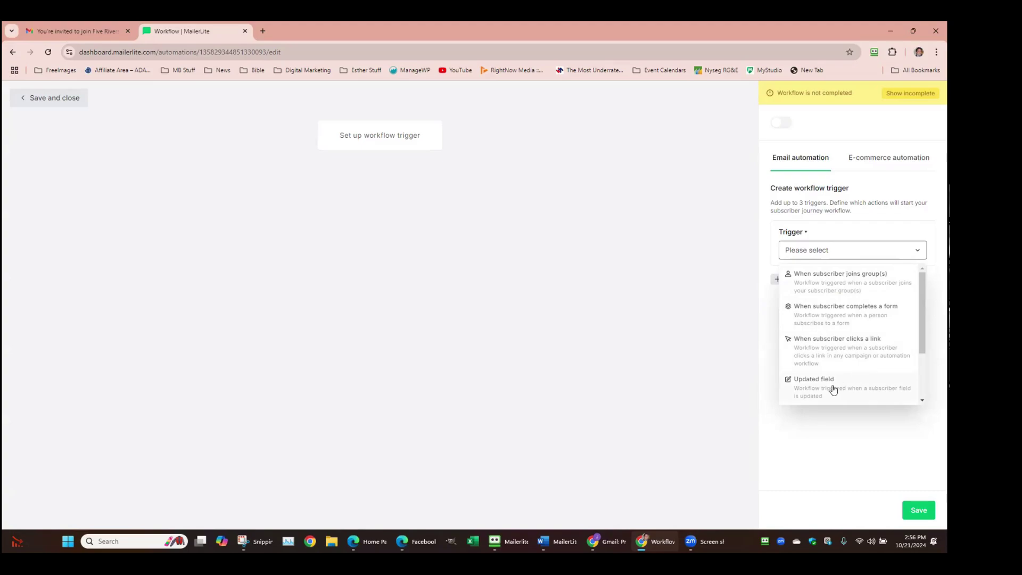
scroll(843, 359, down, 1)
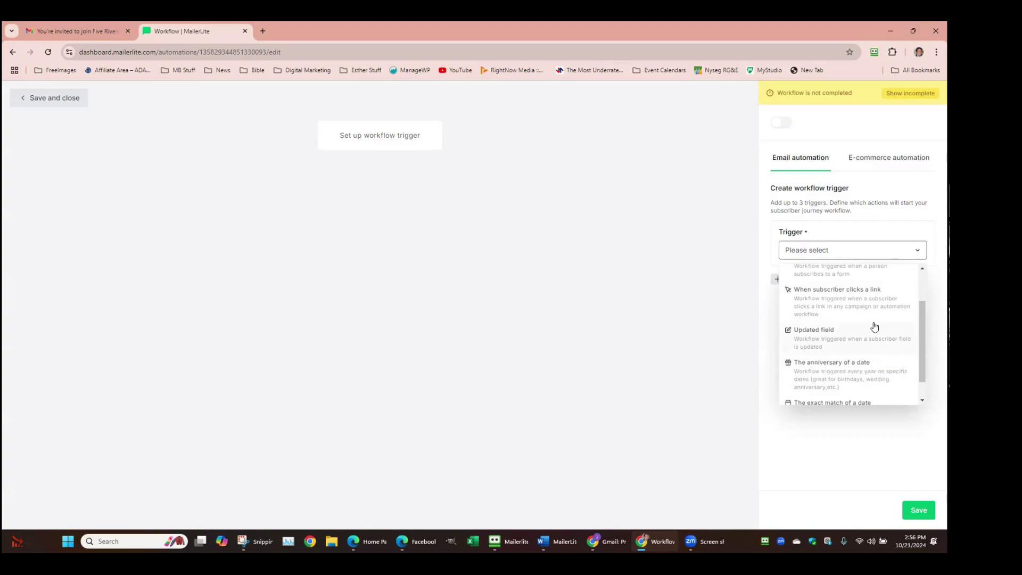
scroll(873, 328, down, 1)
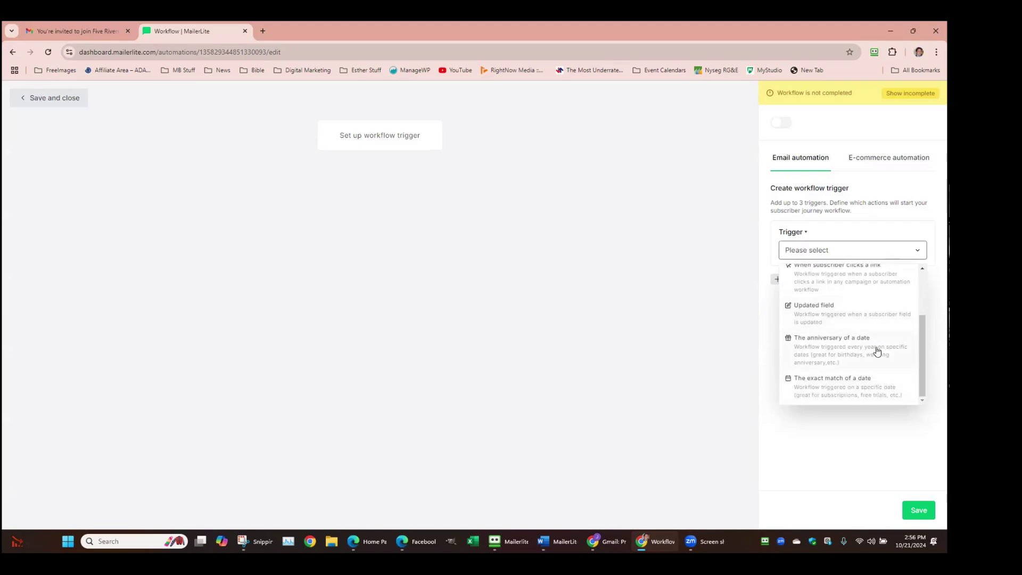
scroll(864, 387, up, 2)
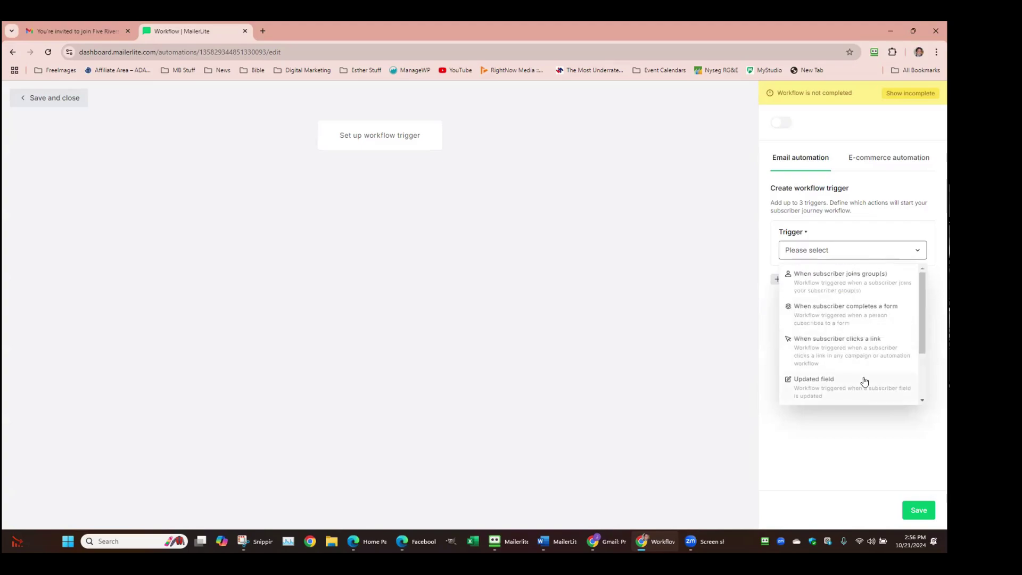
click(846, 283)
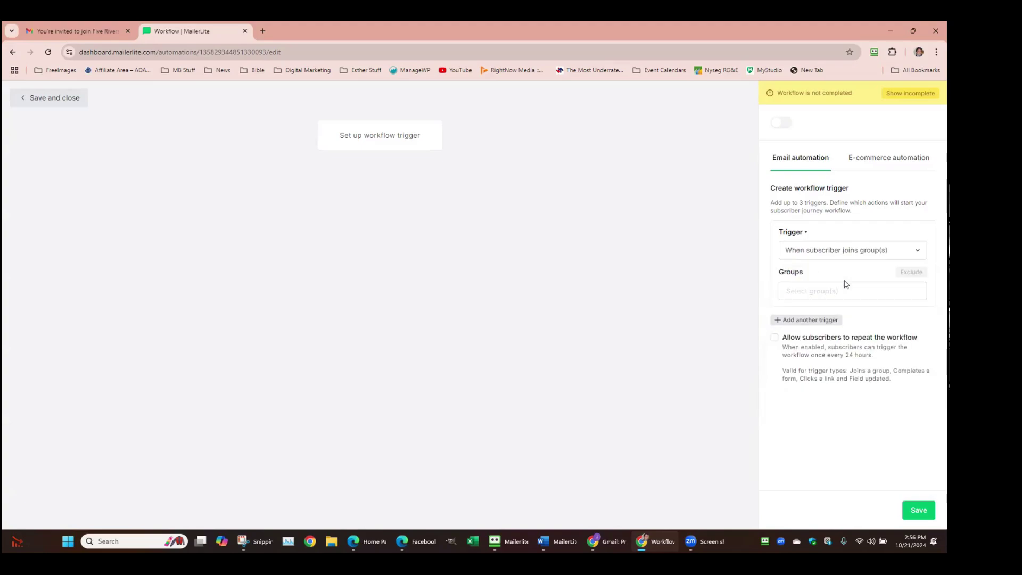
click(821, 290)
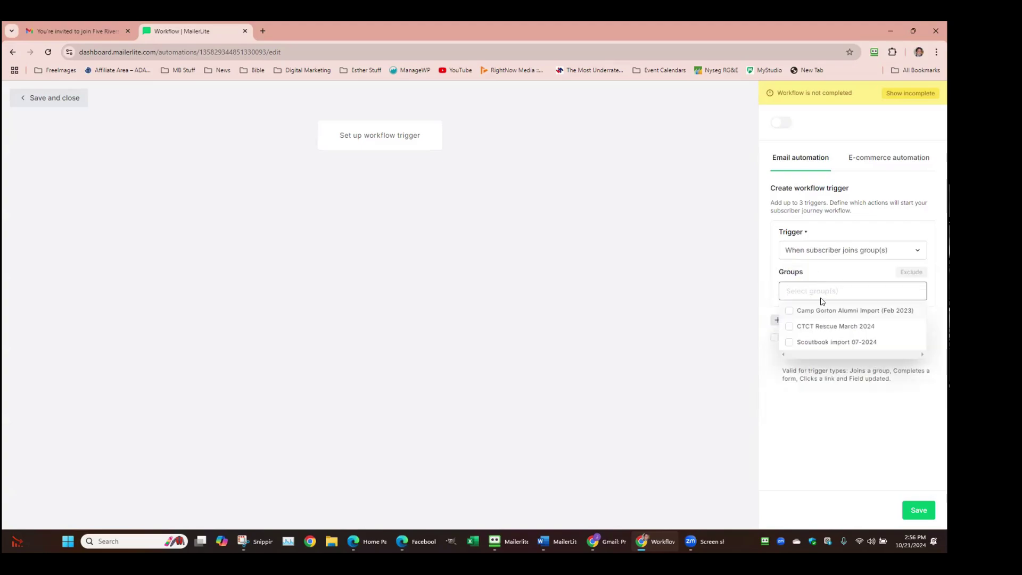
click(789, 327)
click(633, 312)
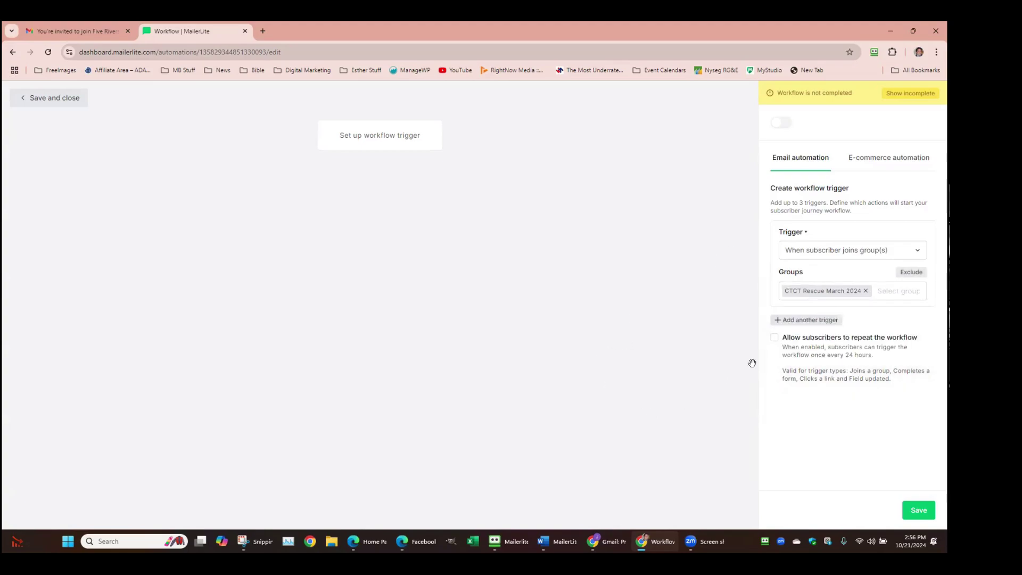
click(807, 320)
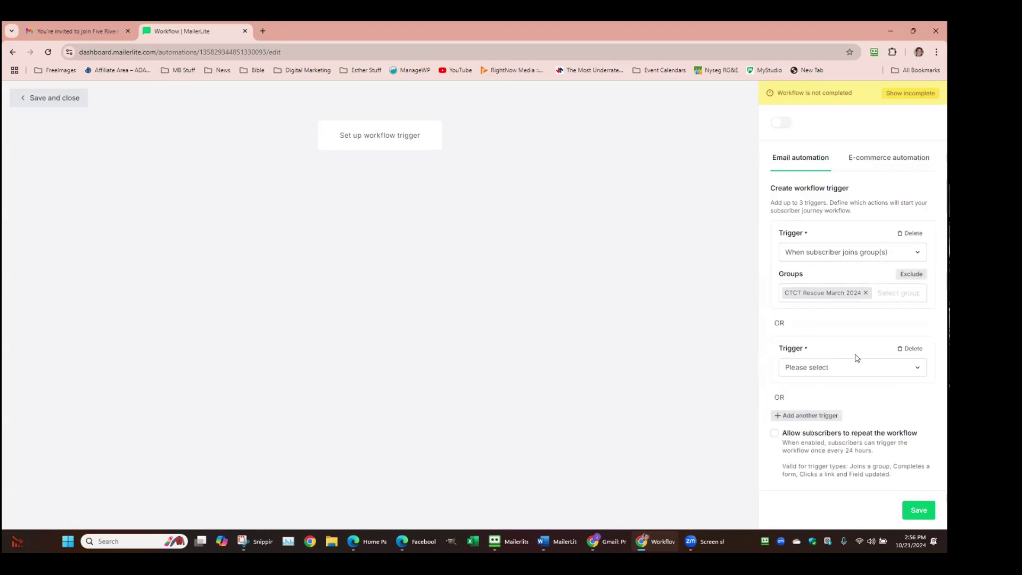
Delete the empty second trigger and save the CTCT Rescue March 2024 group-join trigger
click(914, 367)
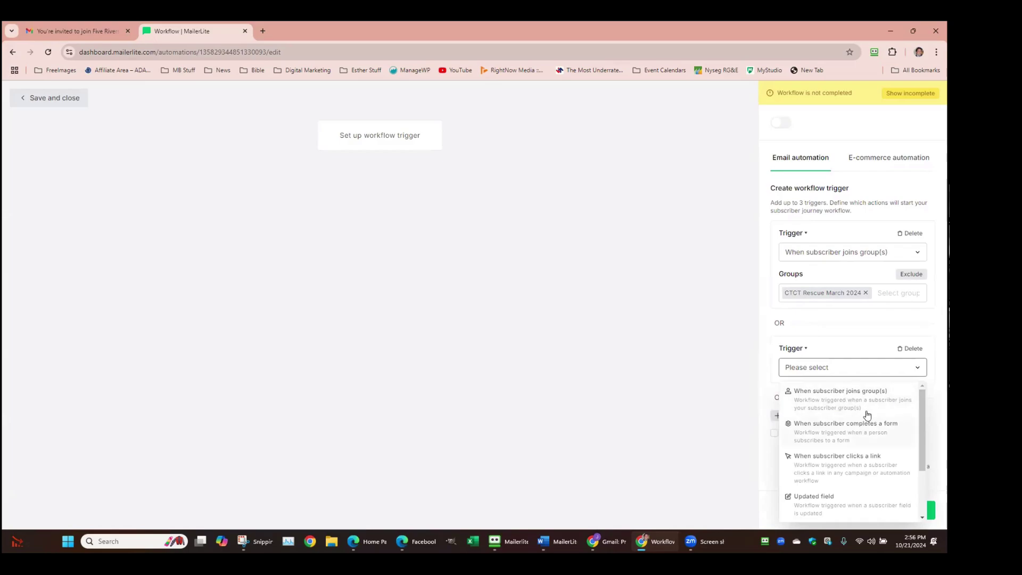
click(861, 355)
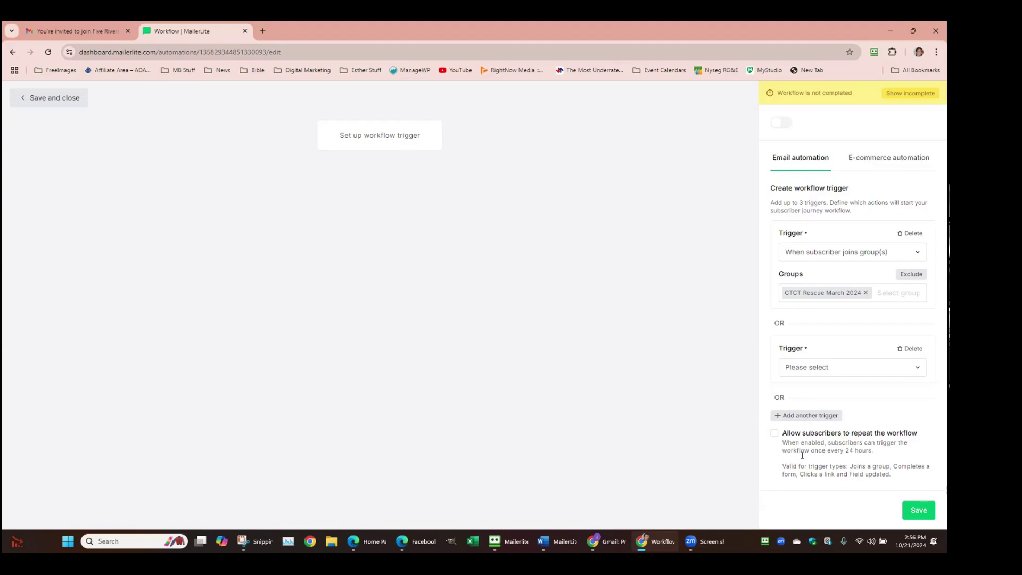
click(922, 511)
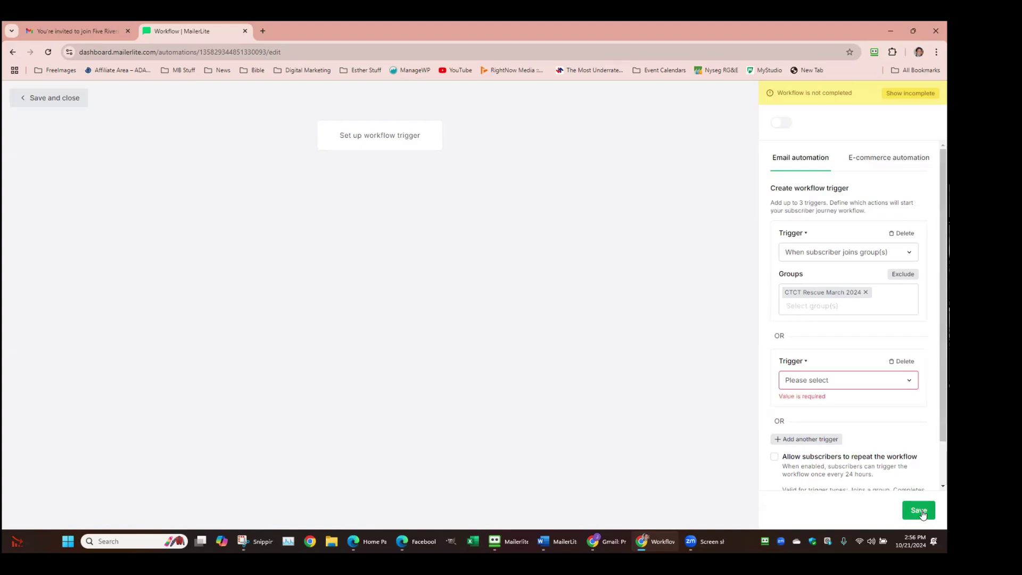
click(908, 379)
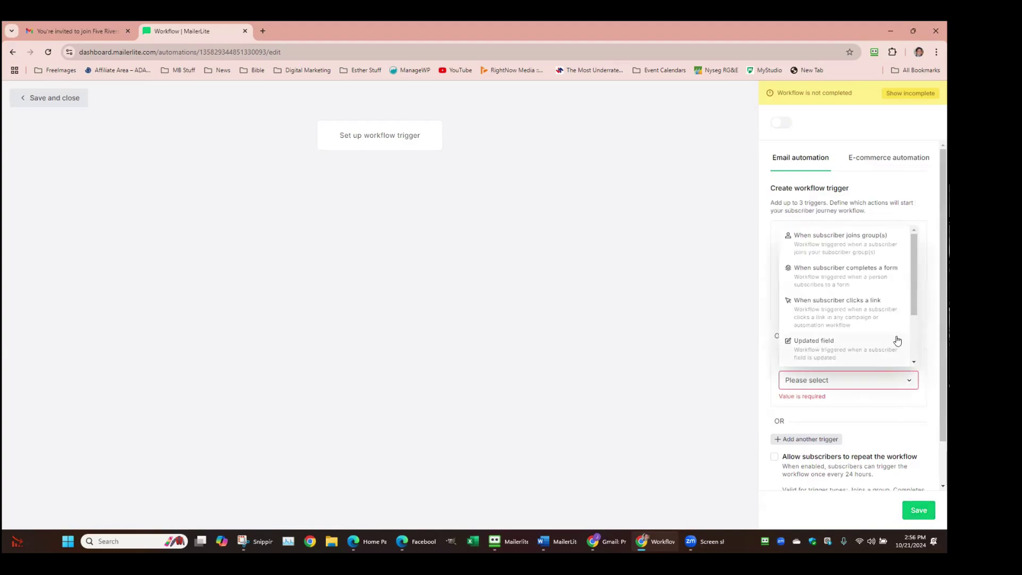
scroll(899, 319, down, 2)
scroll(894, 303, up, 3)
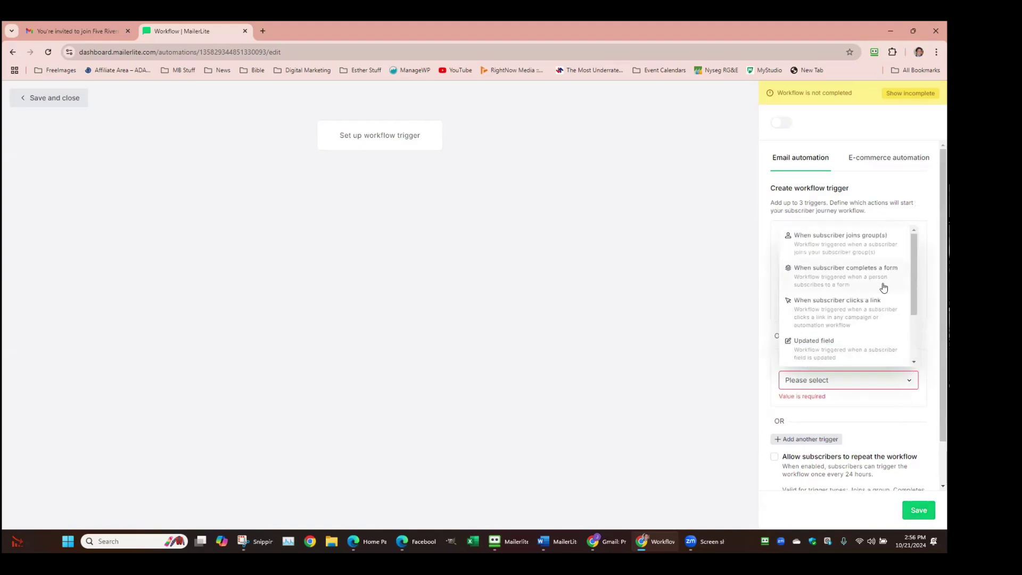
click(882, 212)
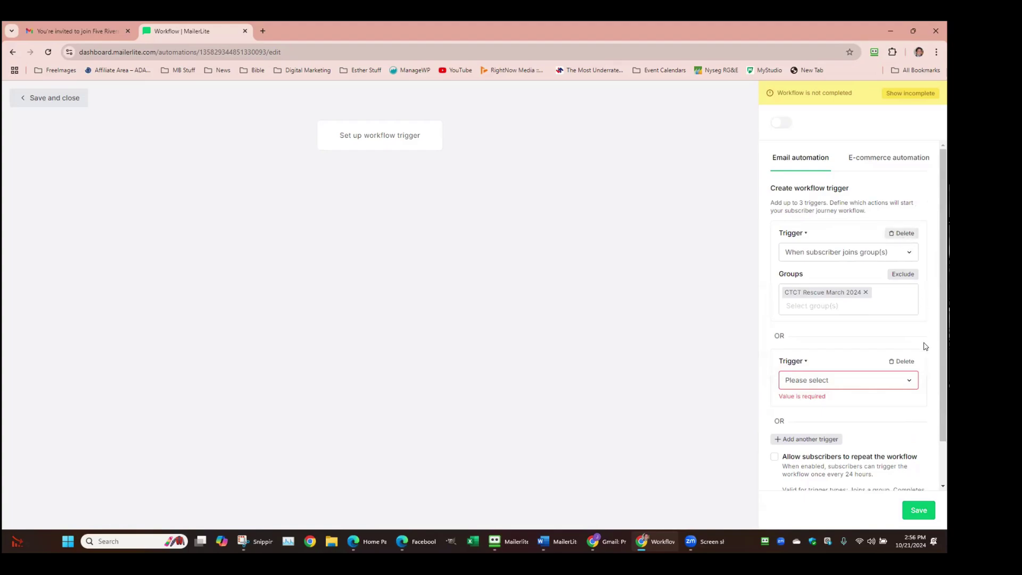
click(905, 361)
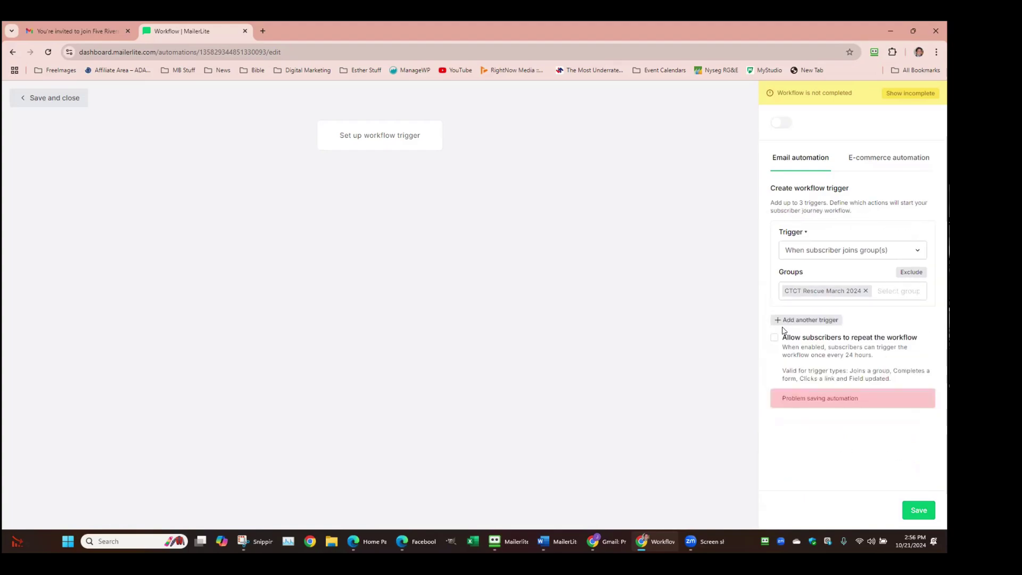
click(928, 512)
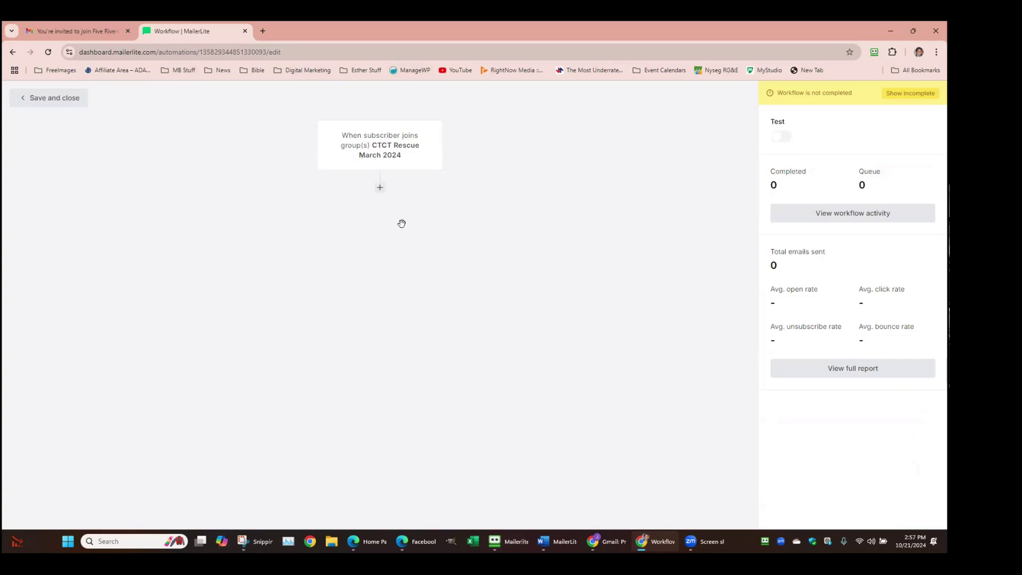
Add an email step after the trigger and name it 'Welcome Email'
click(380, 189)
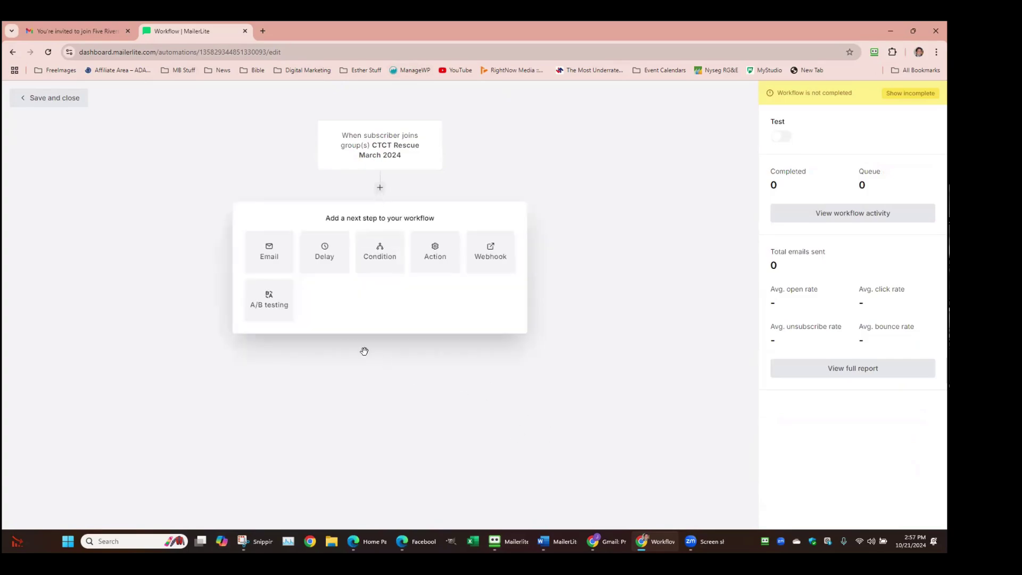
click(271, 258)
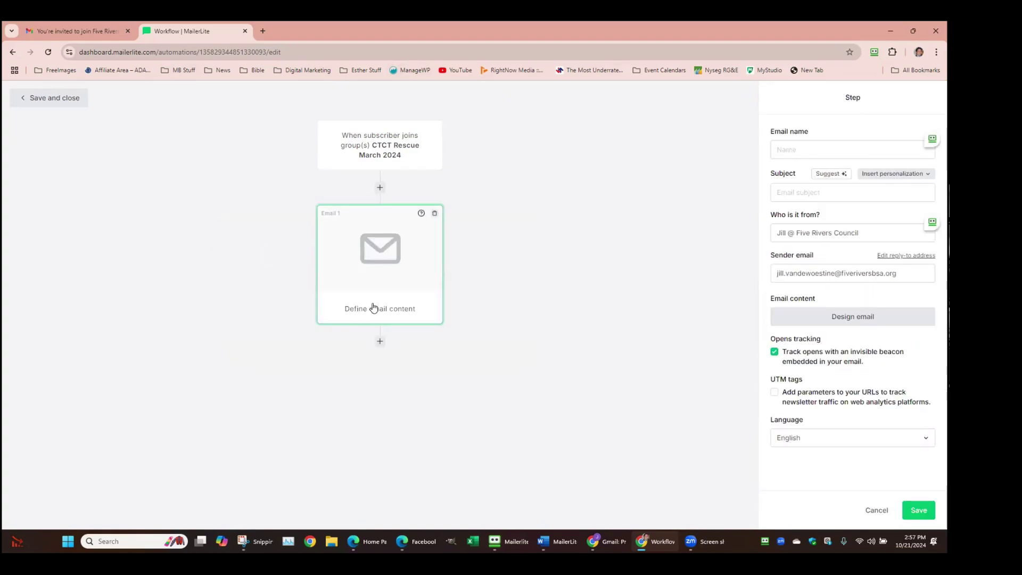
click(857, 151)
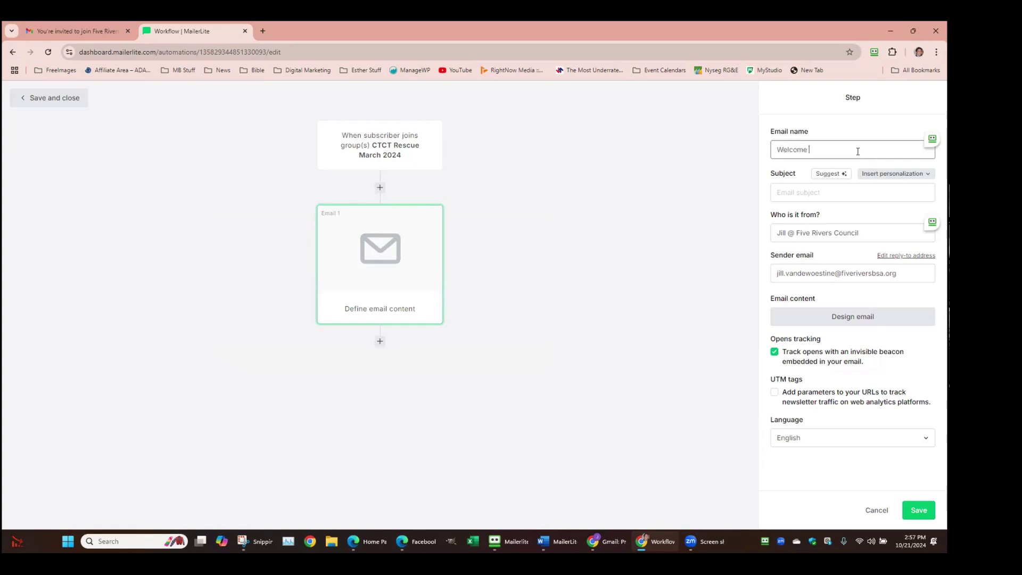
key(Tab)
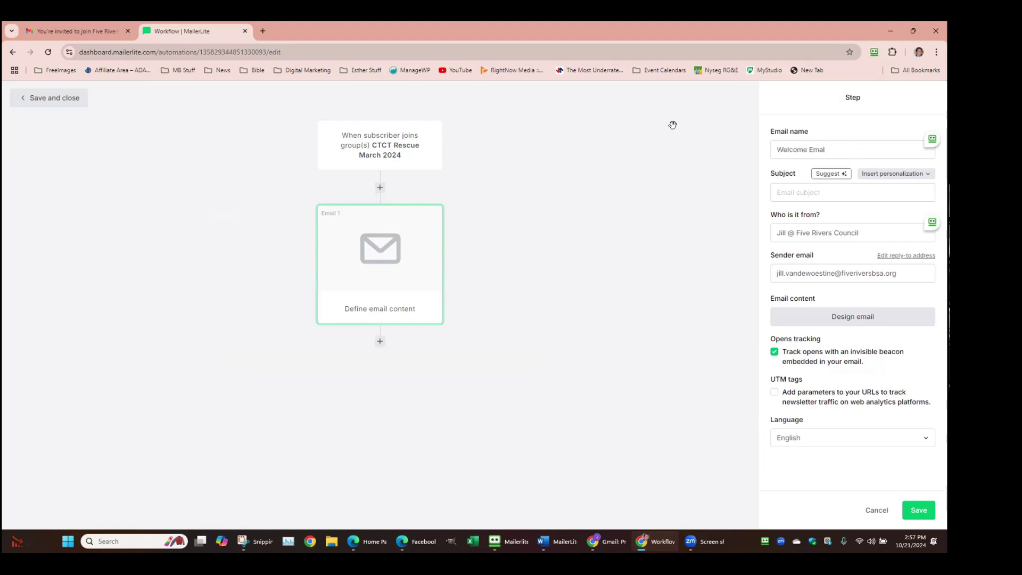
click(849, 146)
key(BackSpace)
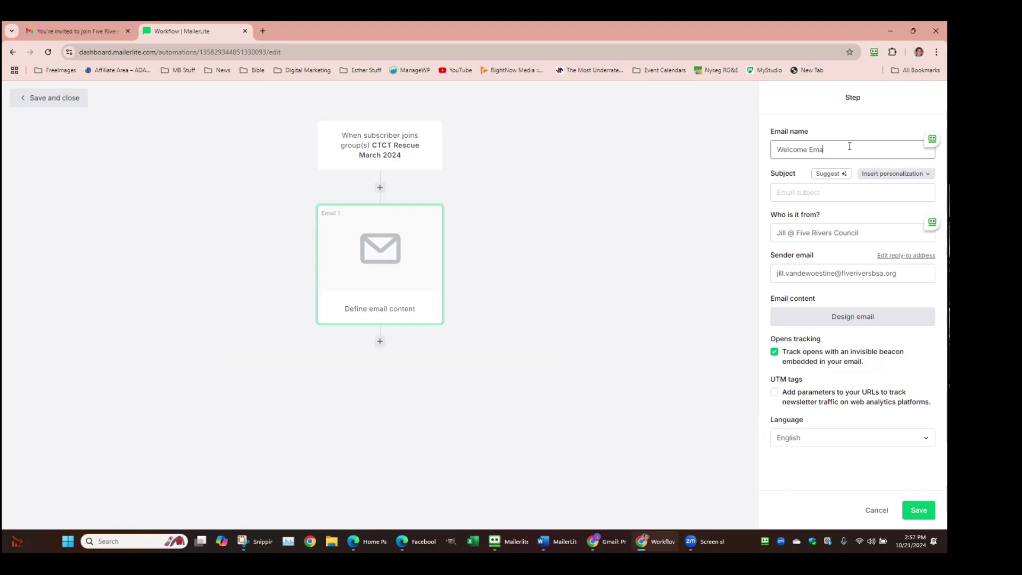
key(Tab)
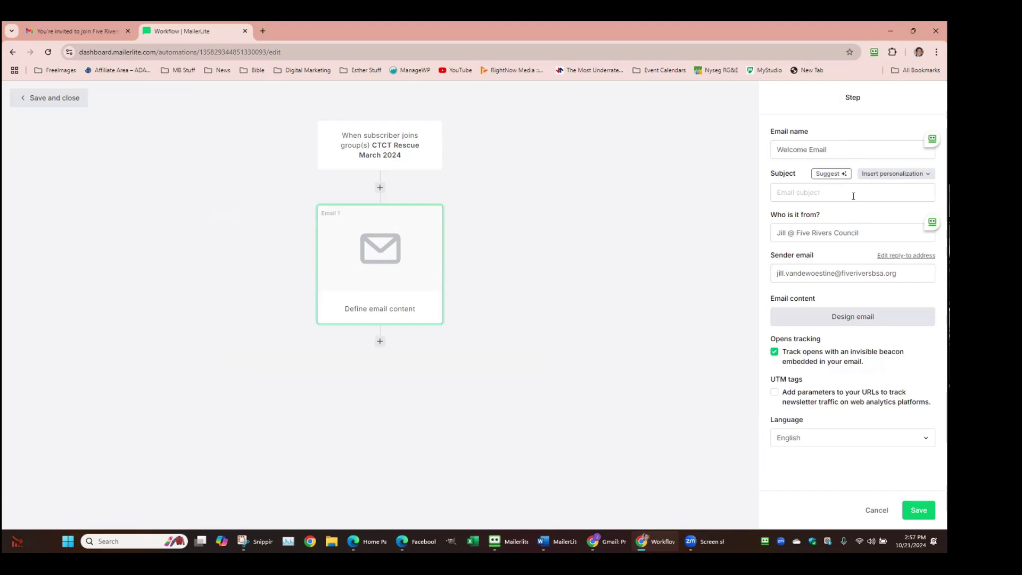
Enter 'Sub' as the email subject and move on to designing the email
click(854, 193)
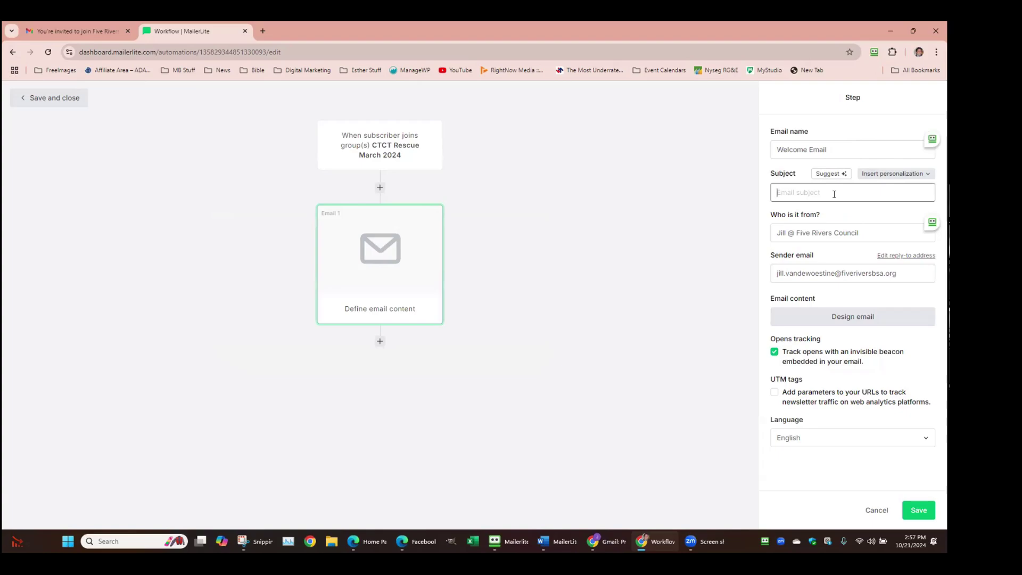
text(Subjest)
click(844, 318)
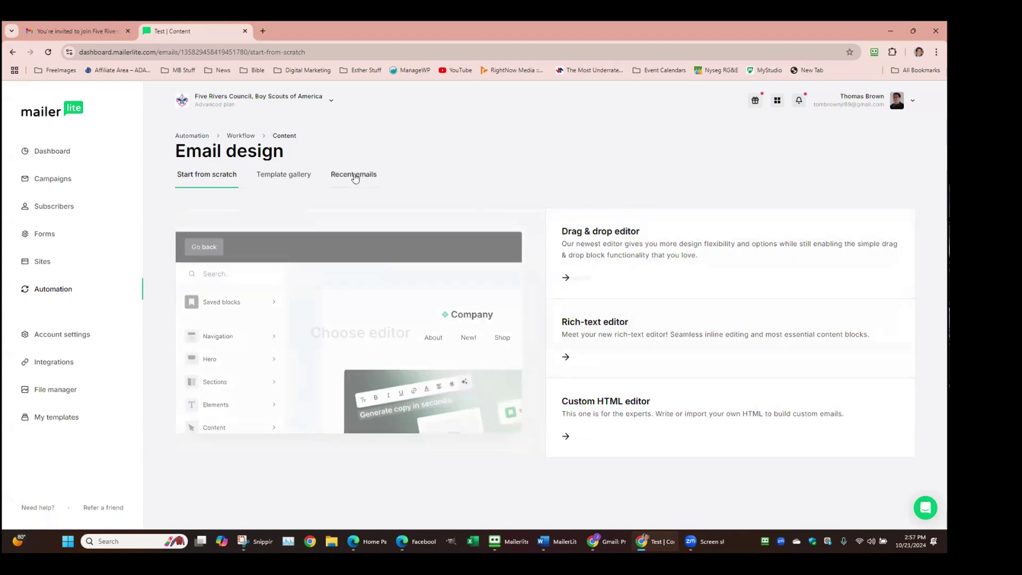
Search the template gallery for 'wel', choose the Welcome email template, and finish editing
click(290, 173)
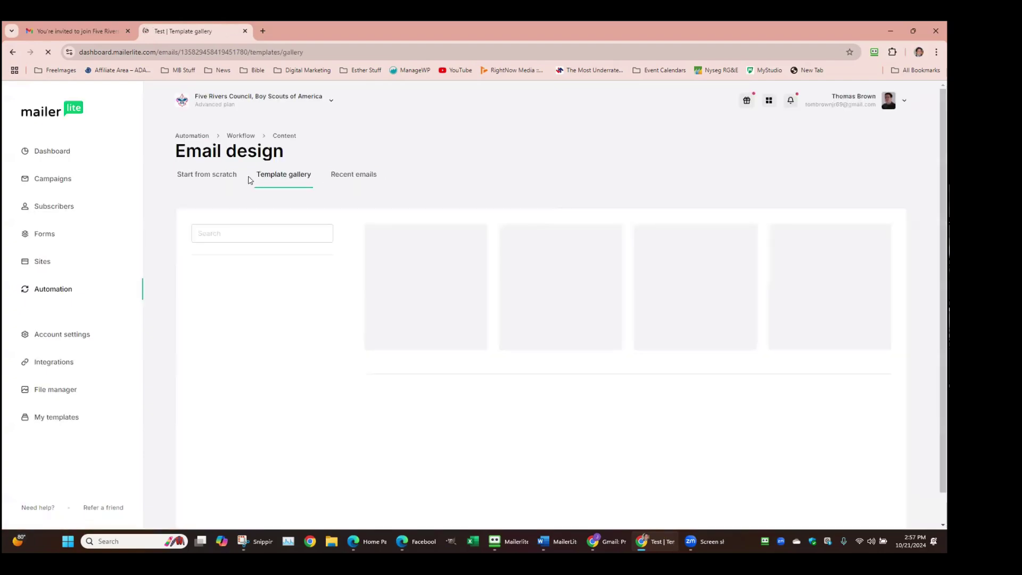
click(243, 234)
text(we)
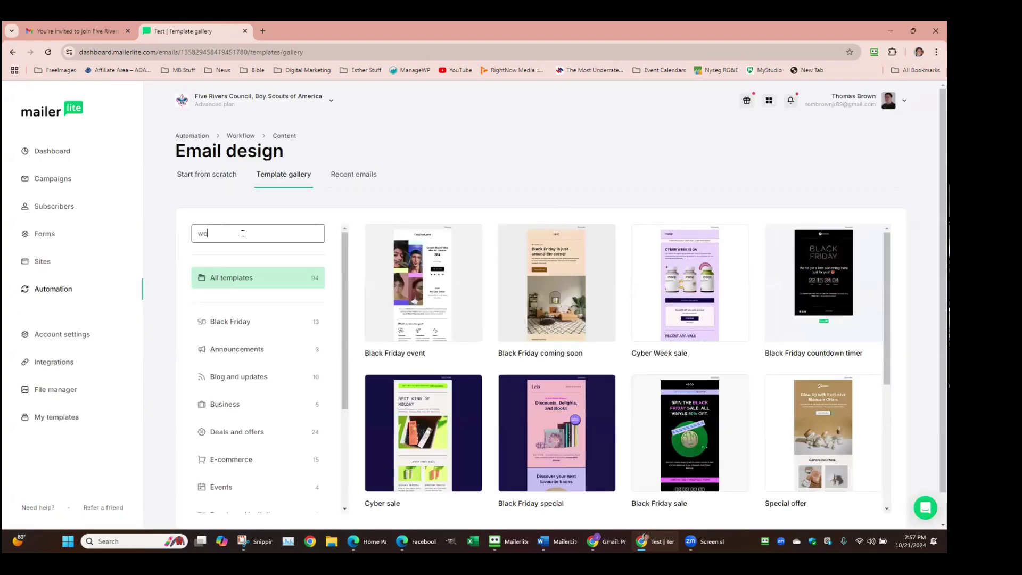
text(l)
mouse_move(420, 327)
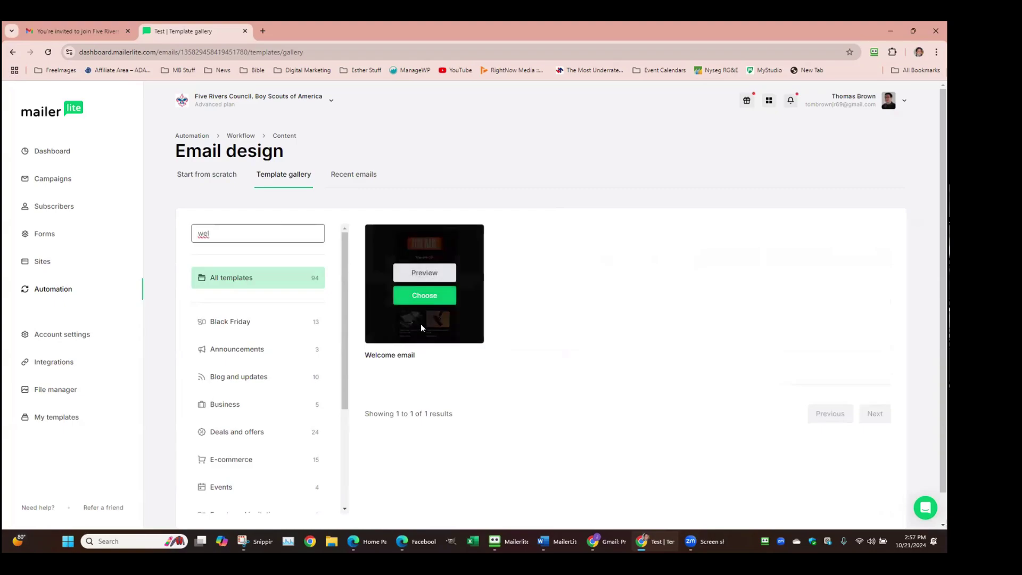
click(415, 293)
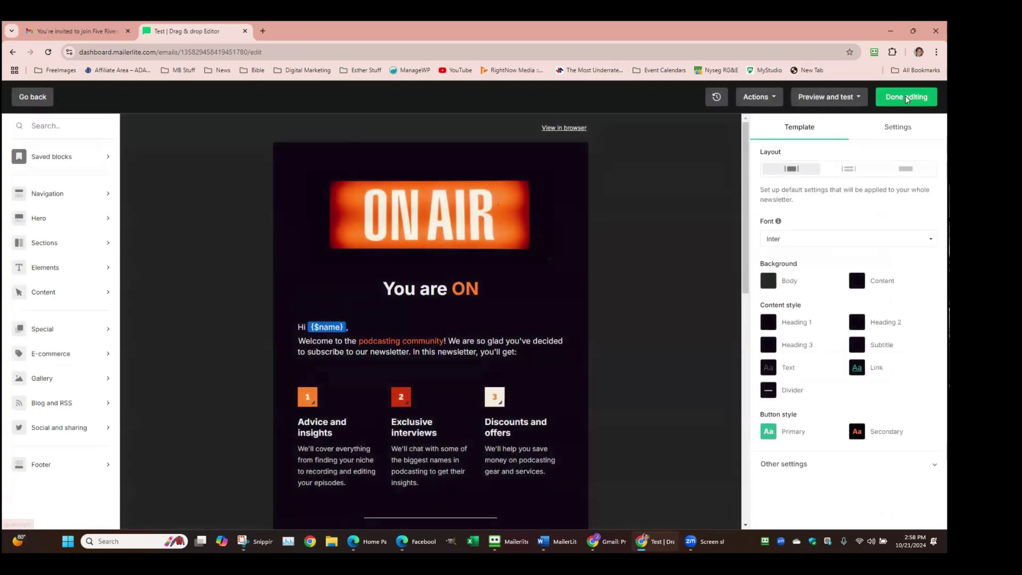
click(907, 98)
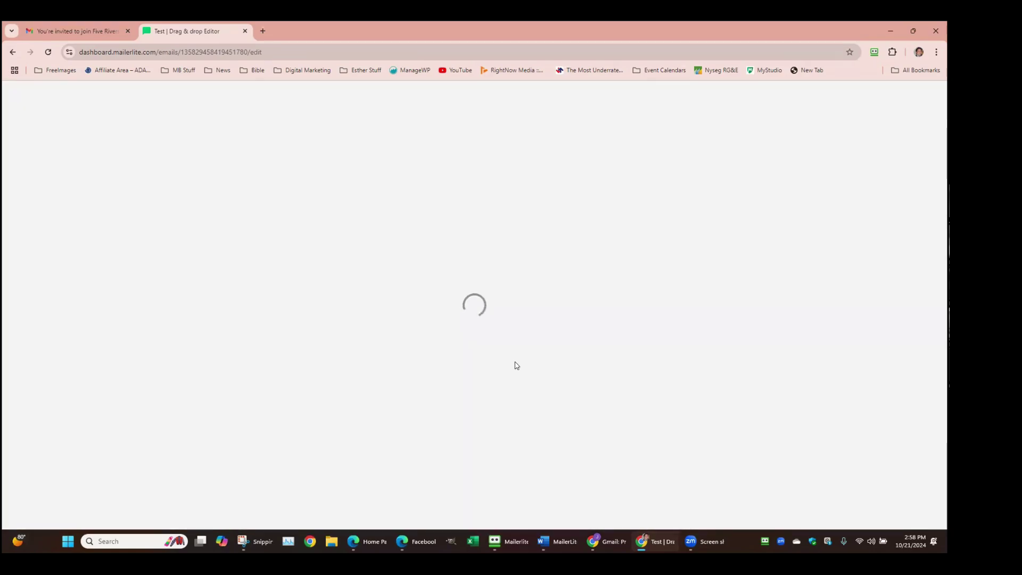
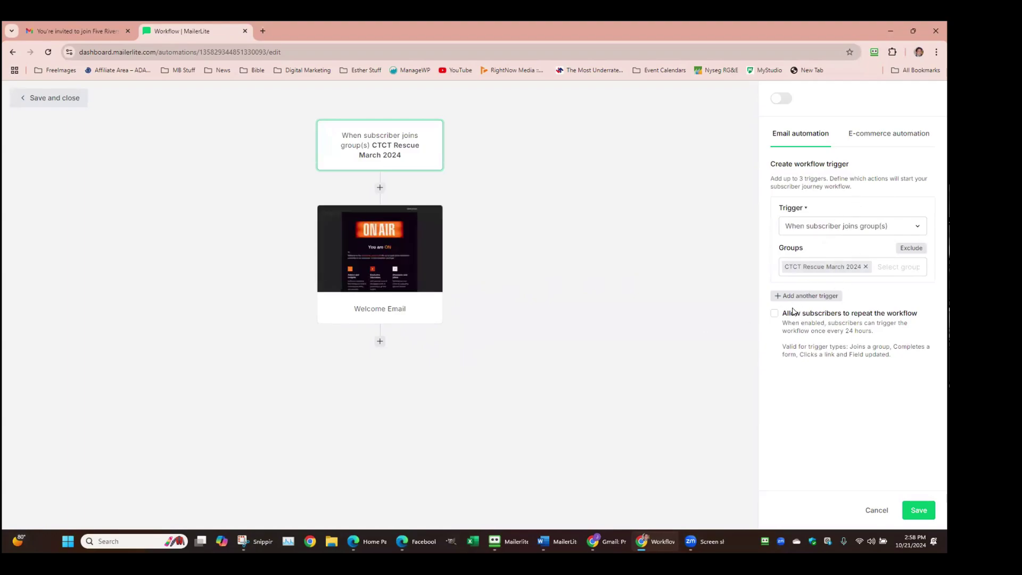
Add a Delay step after the Welcome Email set to wait 4 days, and save it
click(380, 342)
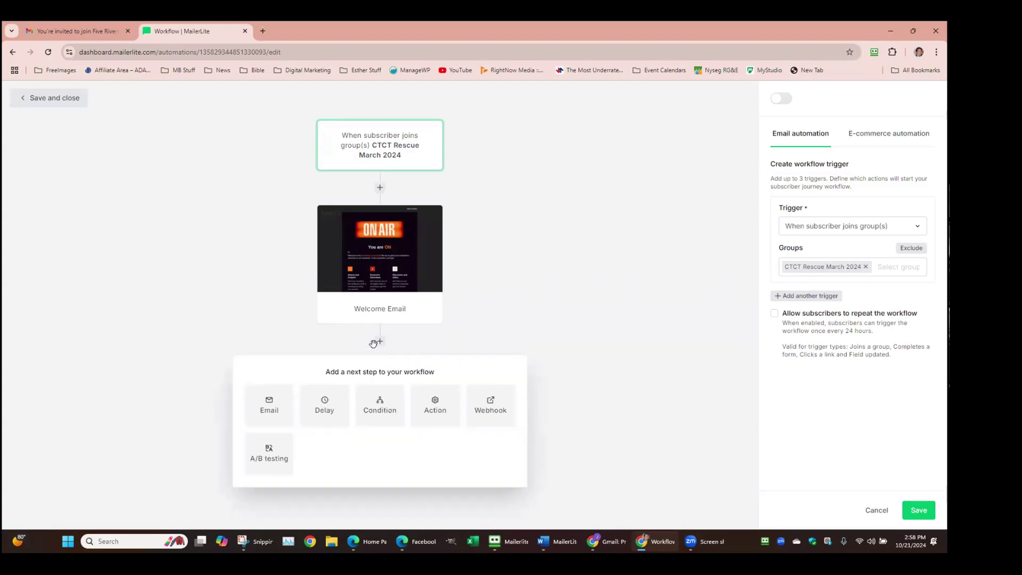
click(325, 406)
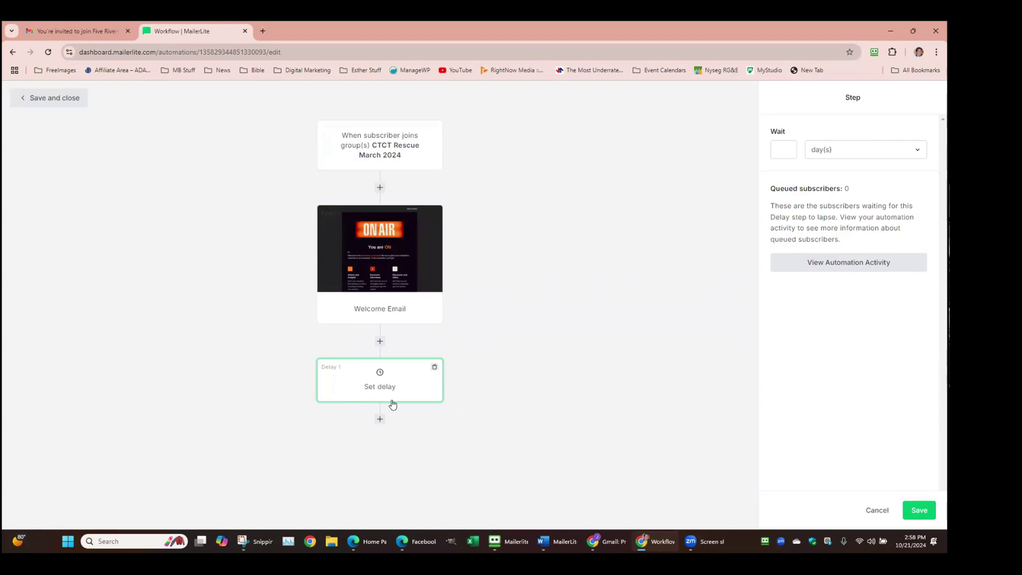
click(785, 149)
click(846, 151)
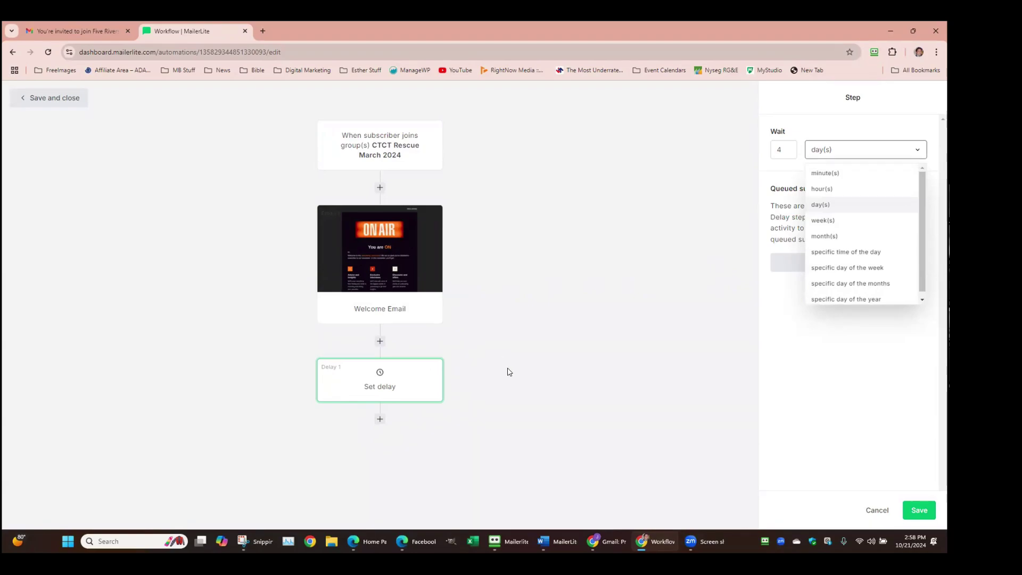
click(824, 350)
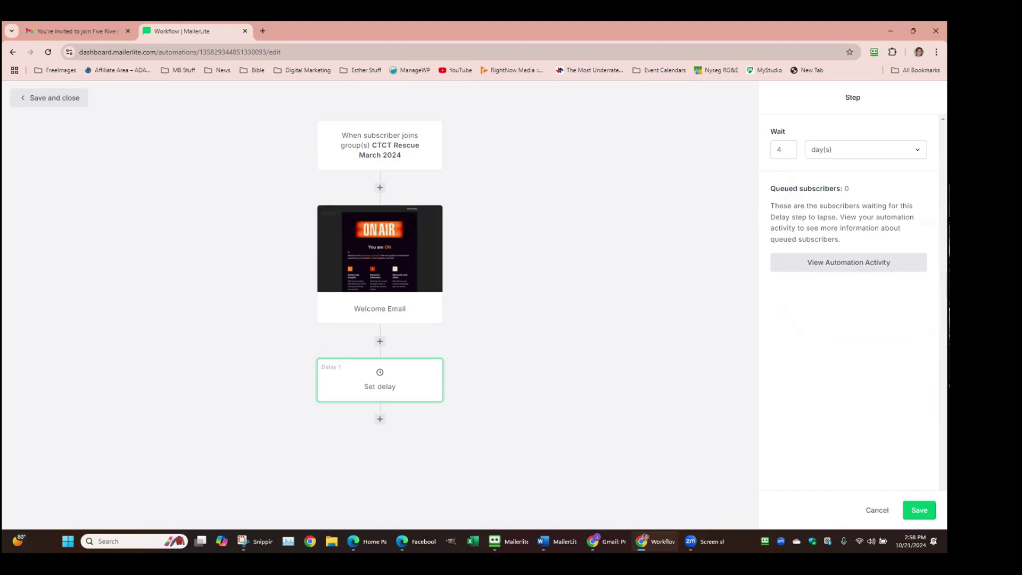
click(919, 510)
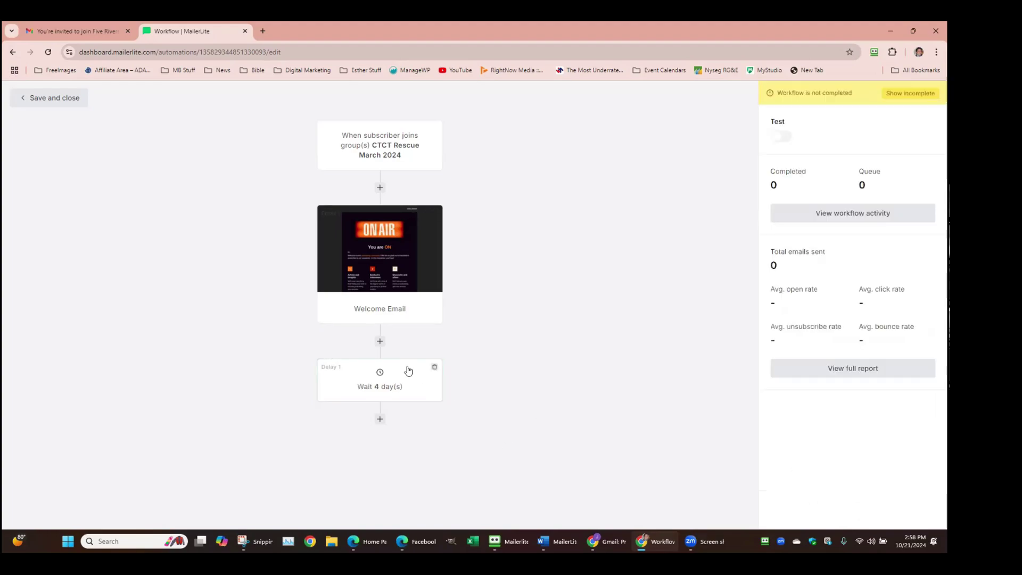
Add a condition step after the 4-day wait and set its type to Campaign activity
click(380, 420)
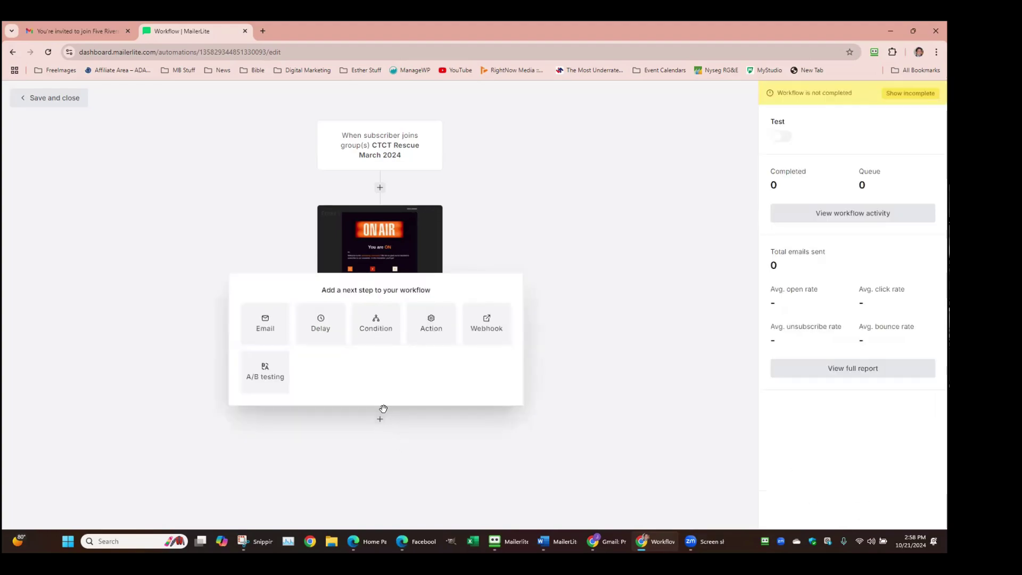
click(376, 320)
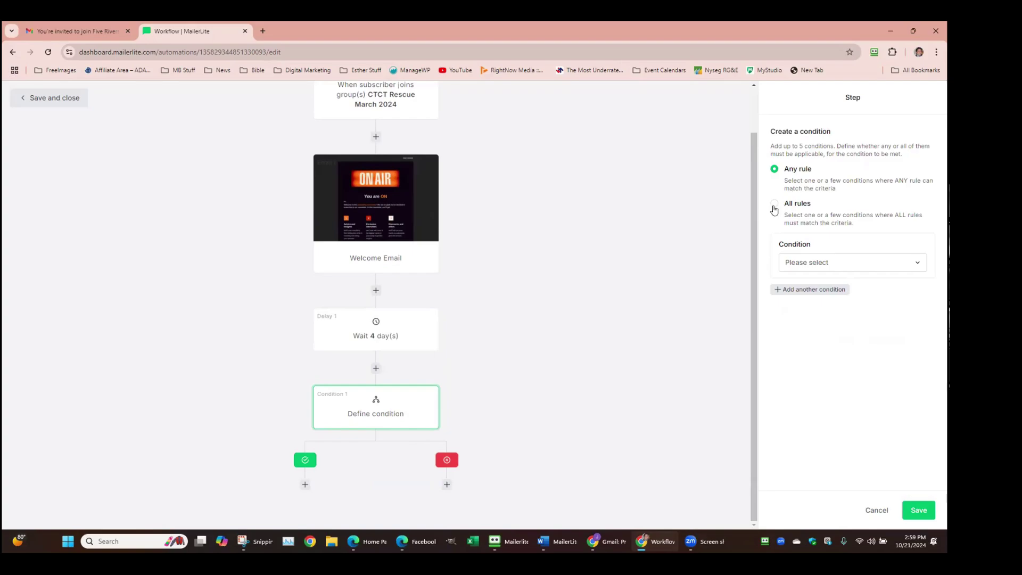
click(813, 263)
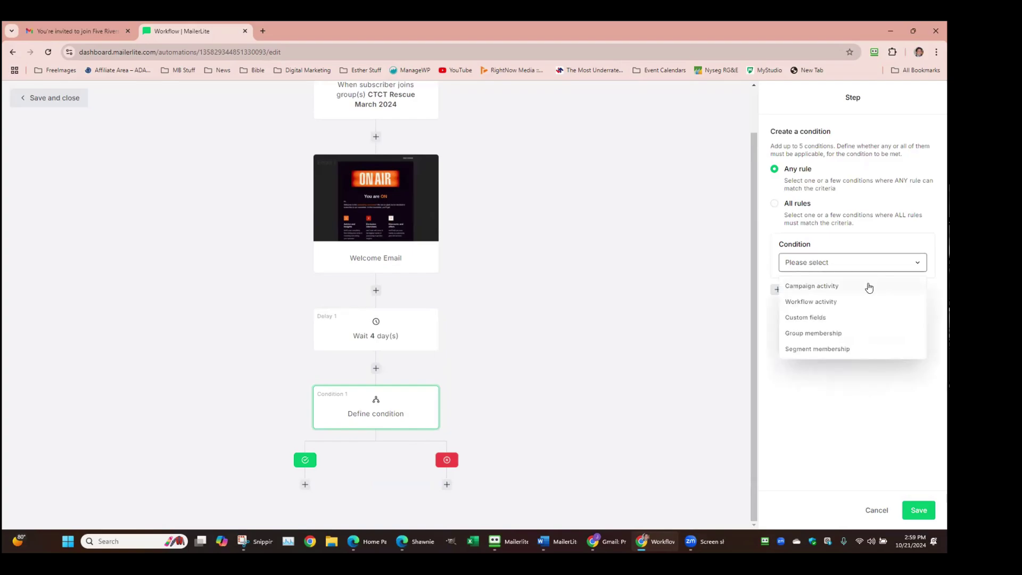
click(843, 289)
Compare condition types, settling back on Campaign activity with the campaign list open
click(871, 288)
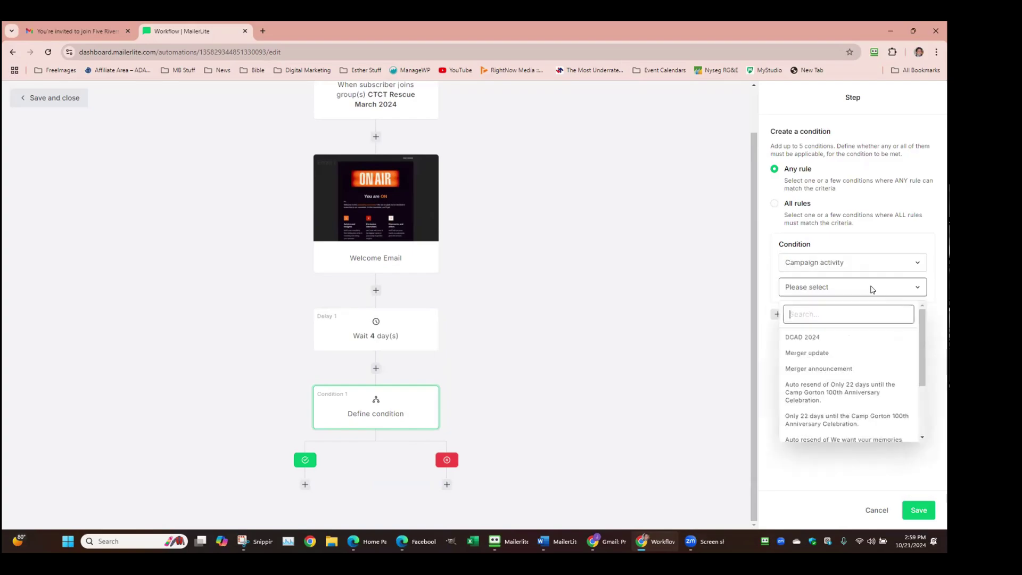
scroll(886, 351, down, 3)
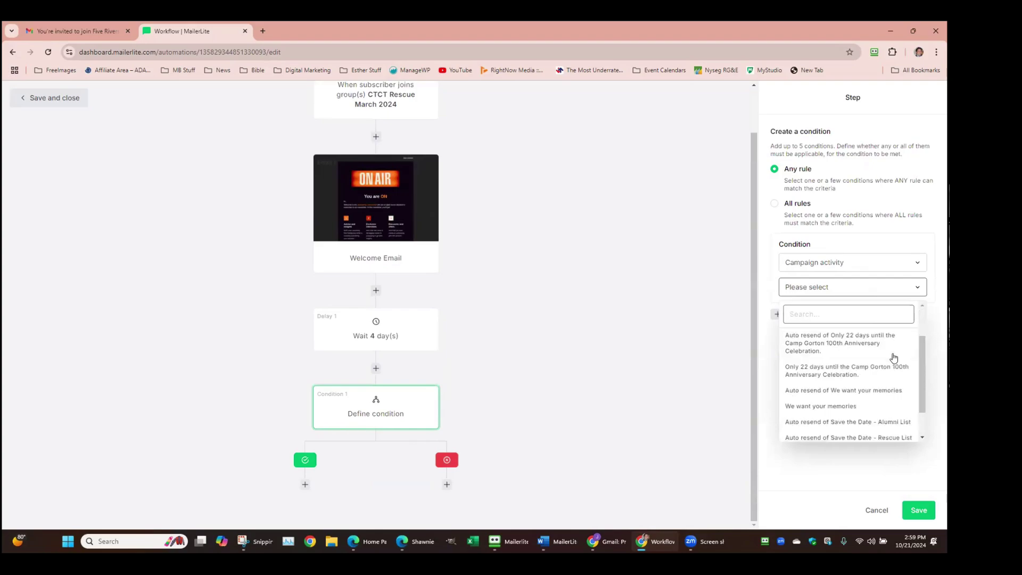
scroll(850, 341, up, 3)
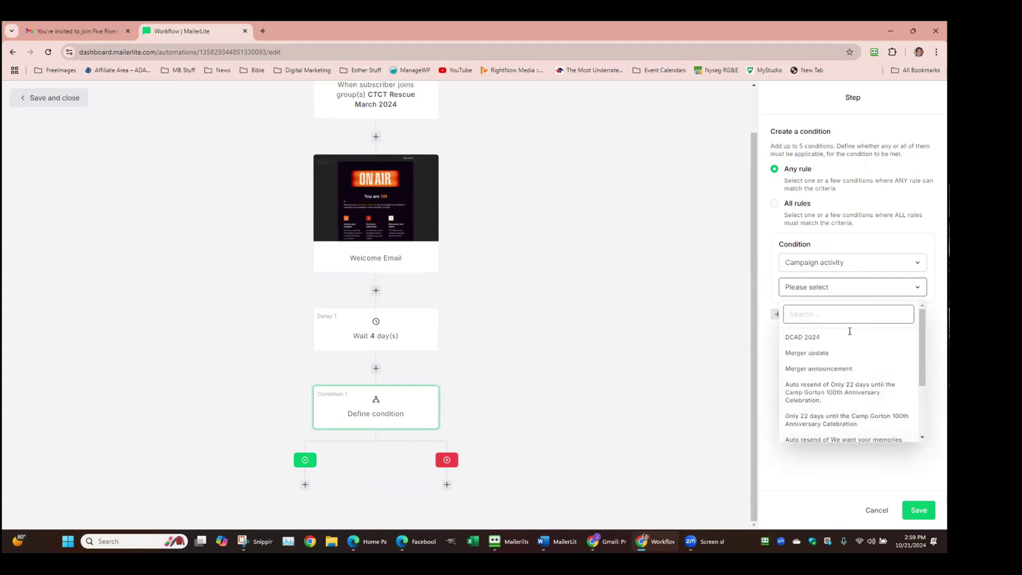
click(900, 264)
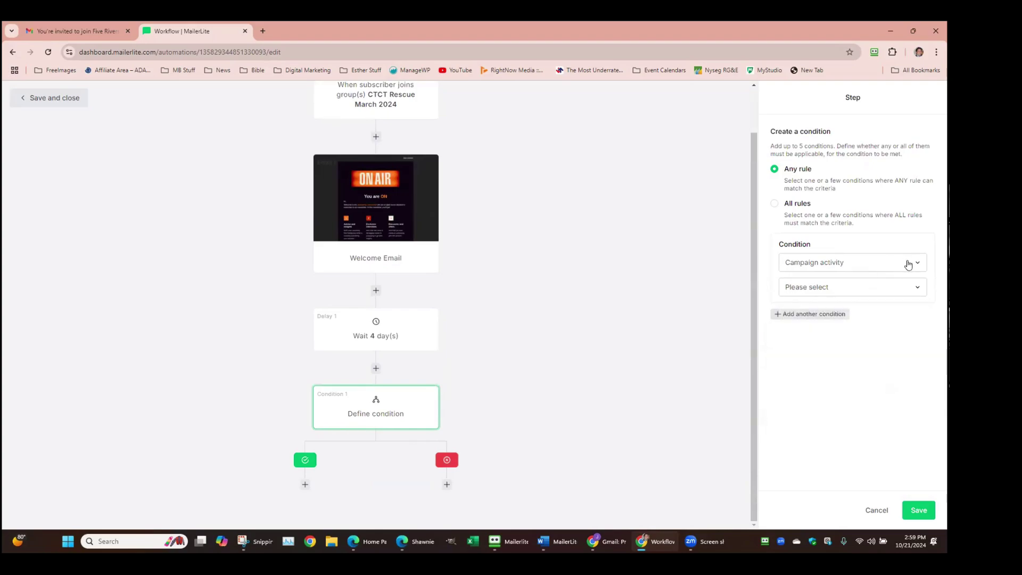
click(909, 264)
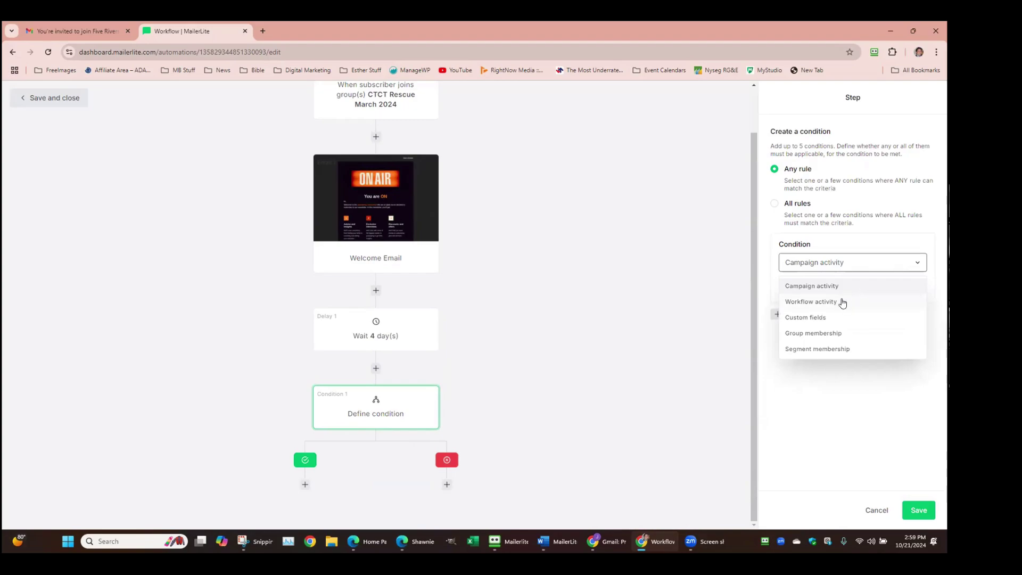
click(842, 302)
click(853, 263)
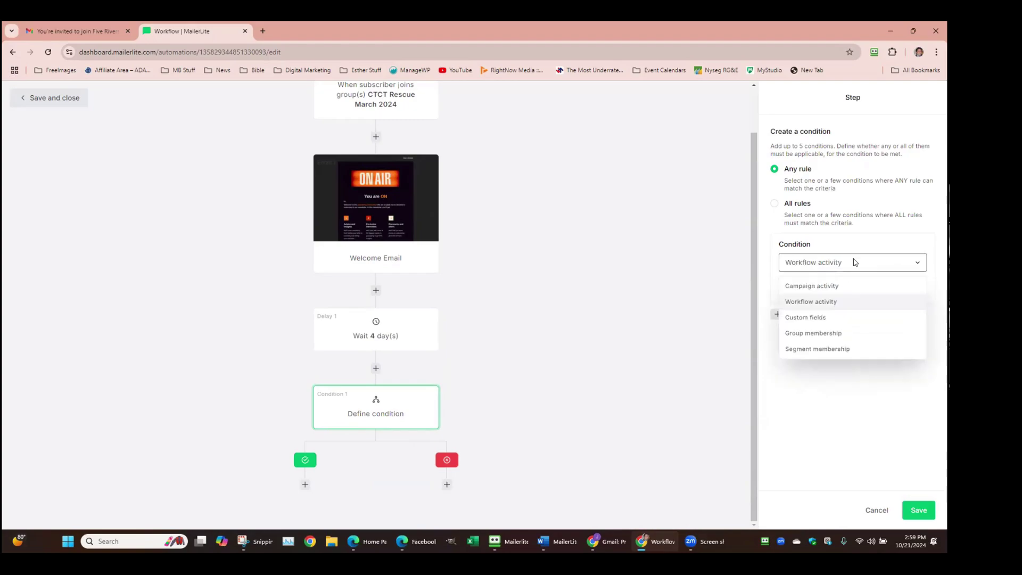
click(845, 287)
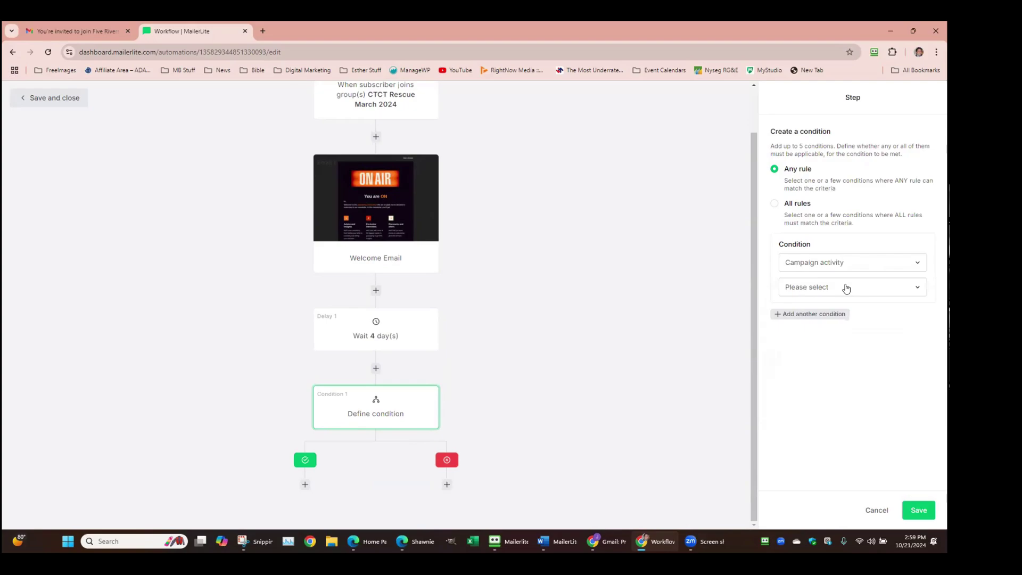
click(847, 288)
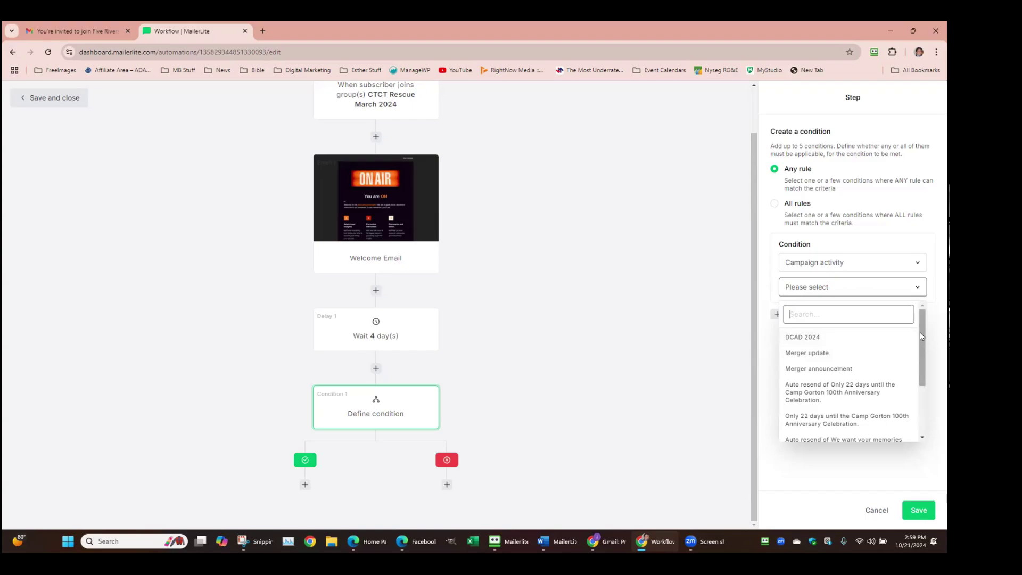
Switch the condition to Workflow activity and browse its list of workflow emails
drag(924, 341, 930, 396)
drag(929, 343, 931, 287)
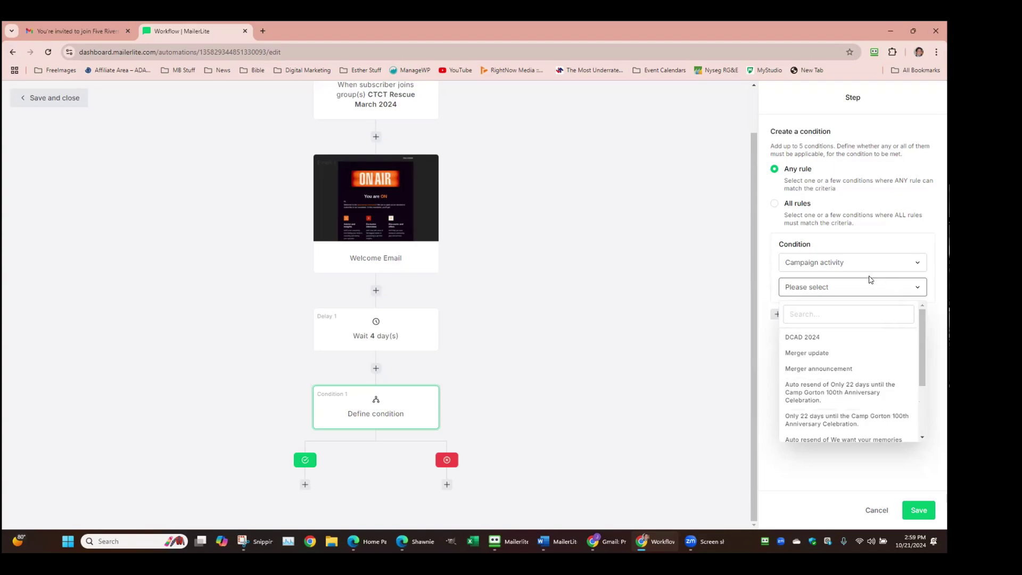
click(860, 290)
click(865, 261)
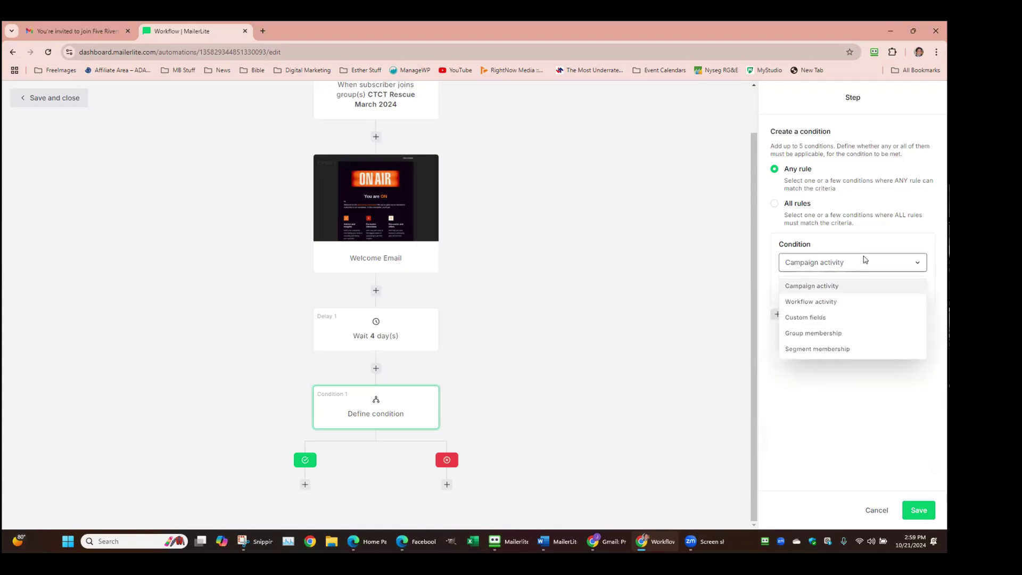
click(822, 303)
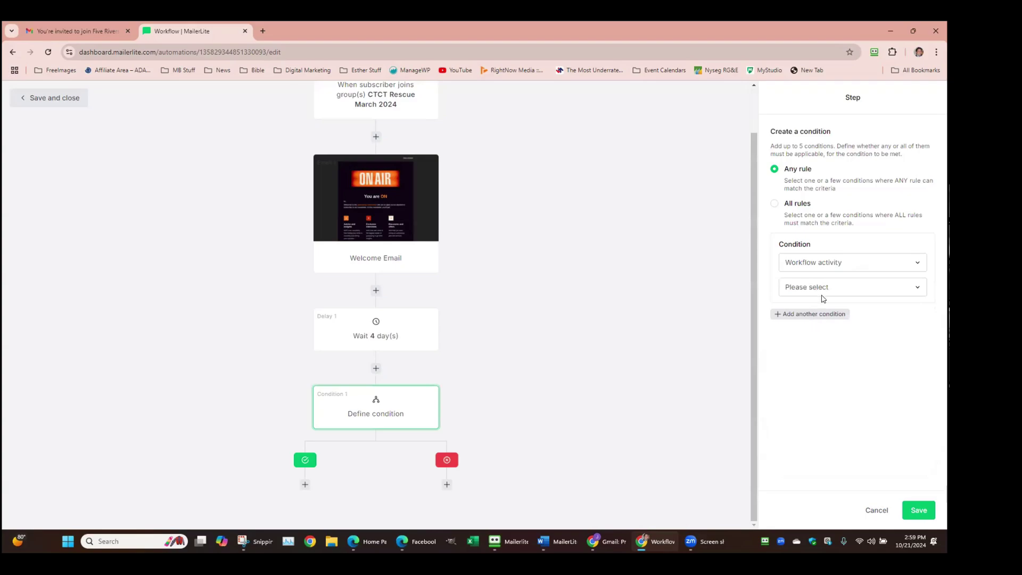
click(823, 286)
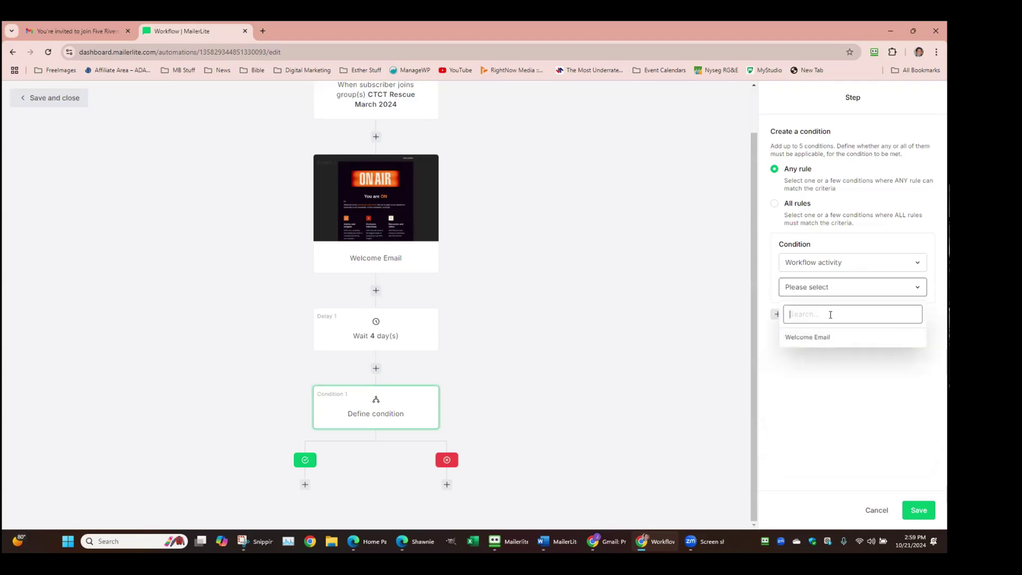
click(911, 285)
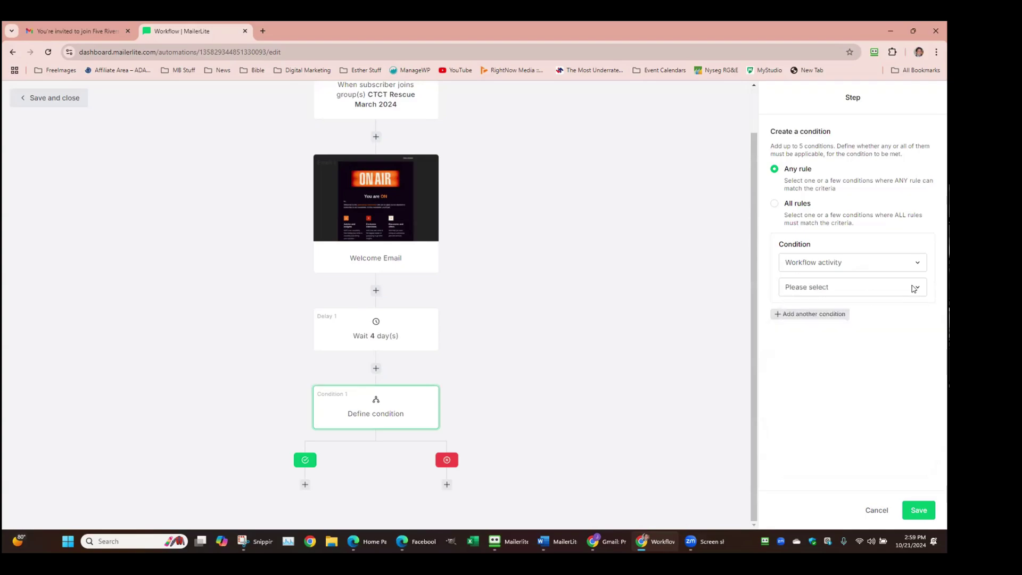
click(910, 287)
text(SD)
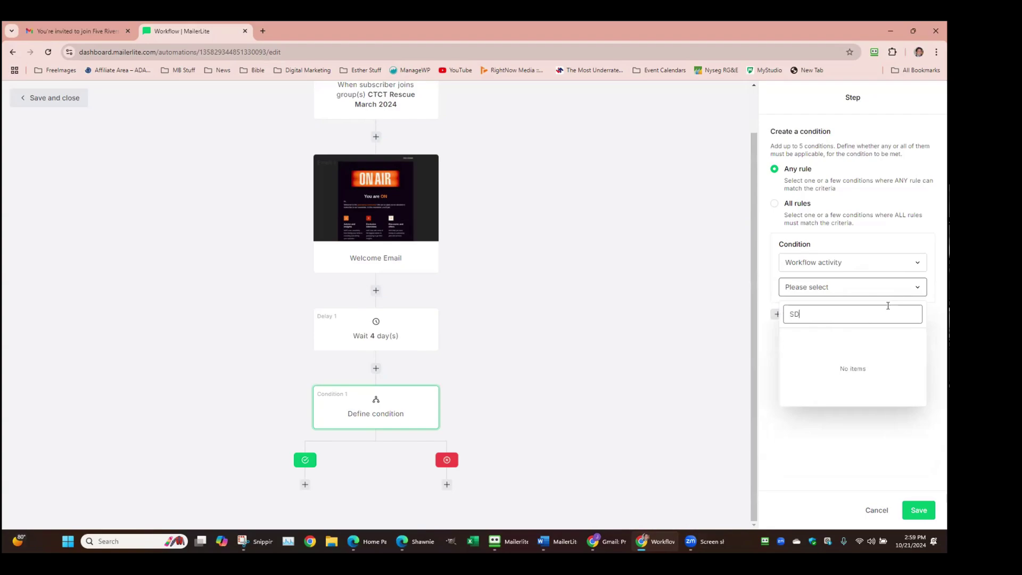
key(BackSpace)
key(BackSpace)
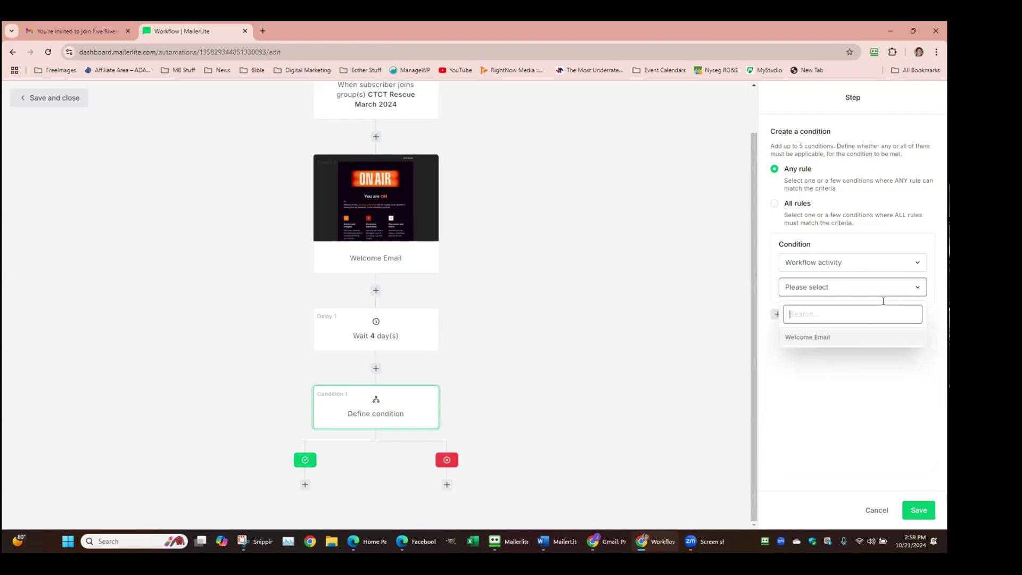
click(924, 287)
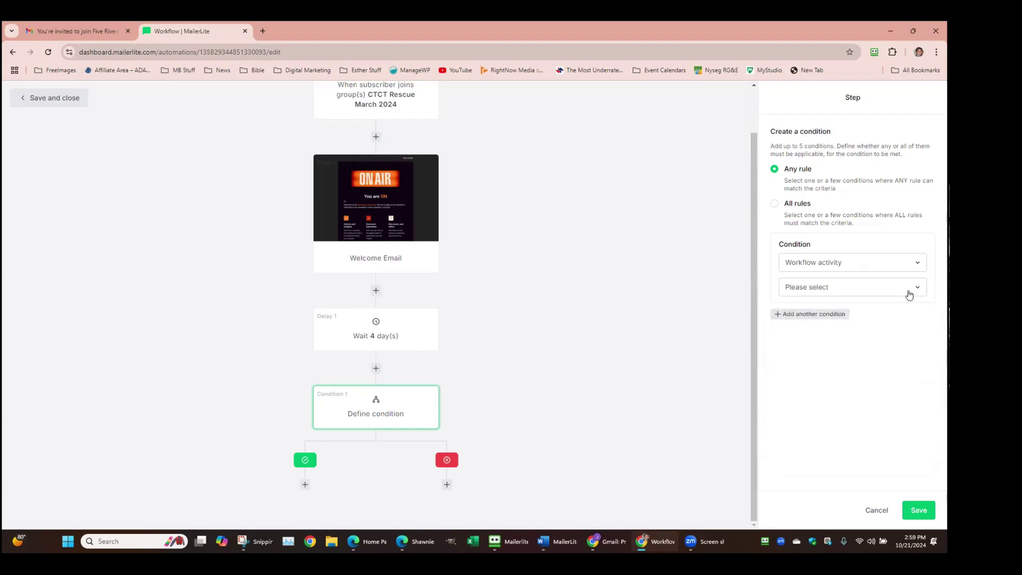
click(920, 288)
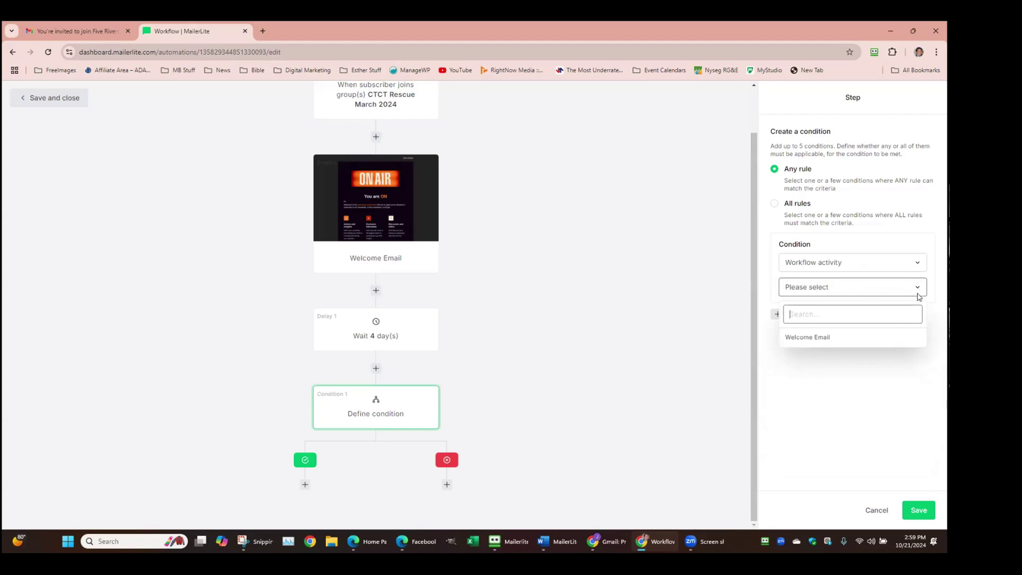
click(918, 292)
Try basing the condition on group membership, then close the group list unchosen
click(916, 263)
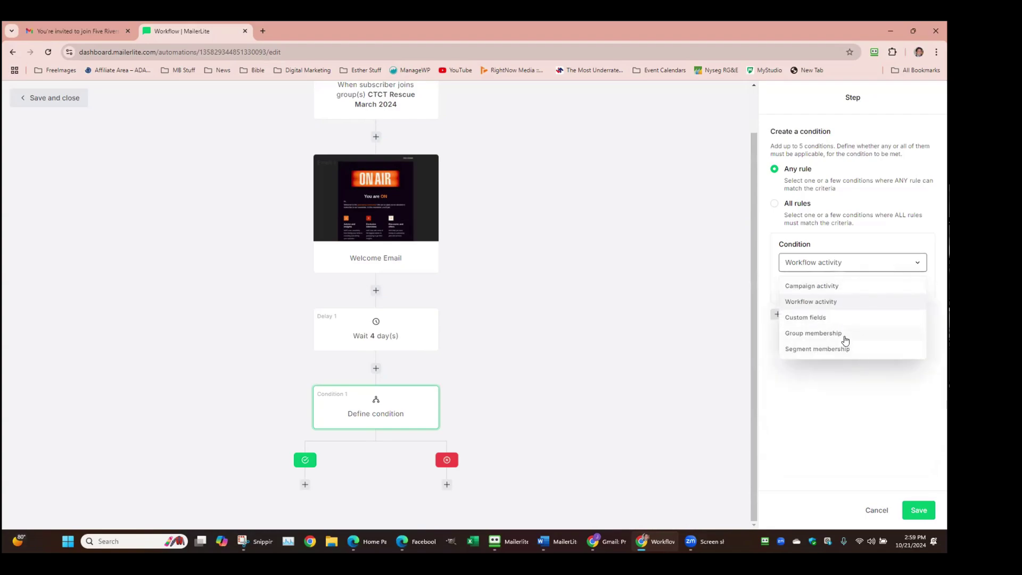
click(844, 336)
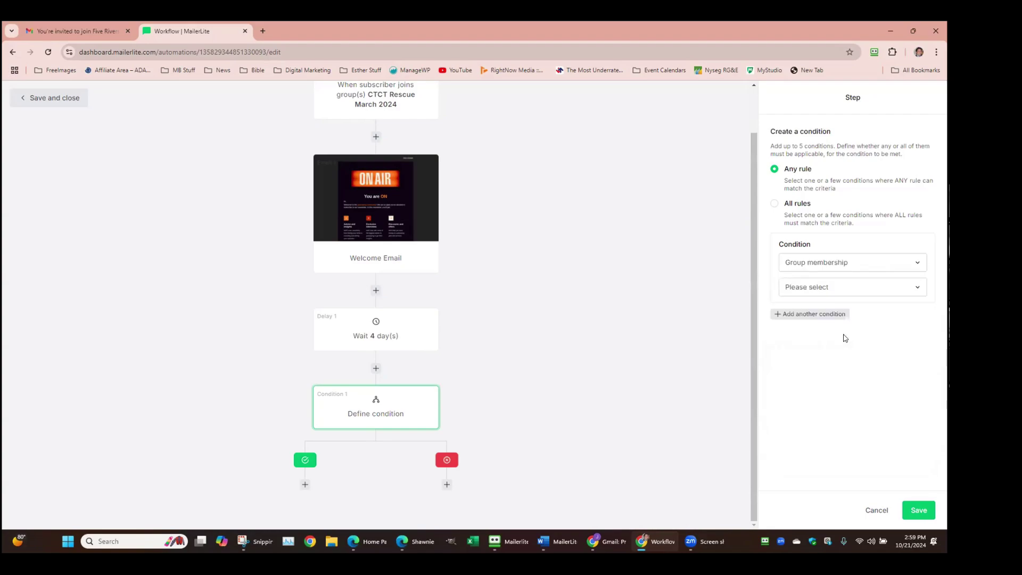
click(903, 287)
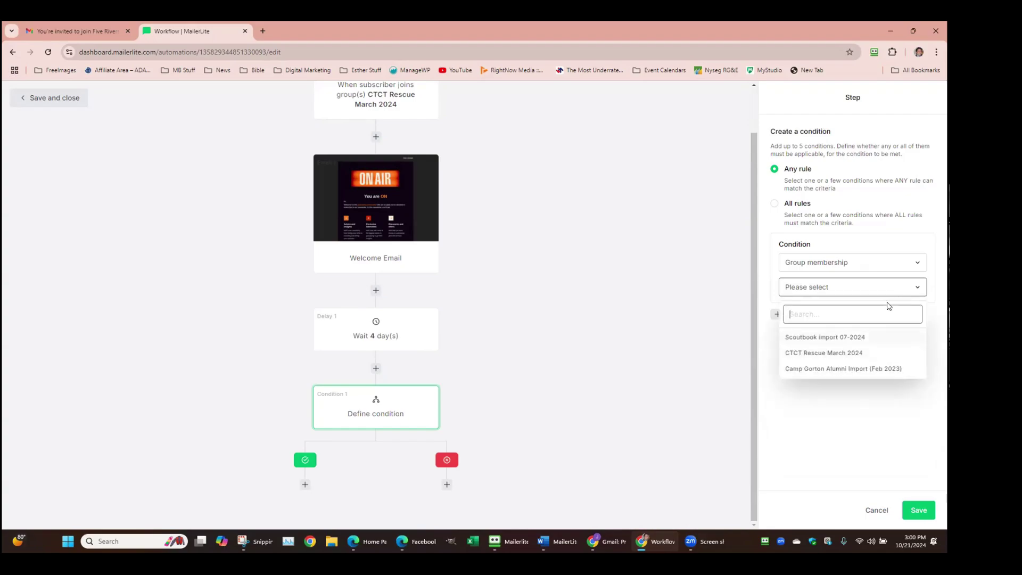
click(773, 309)
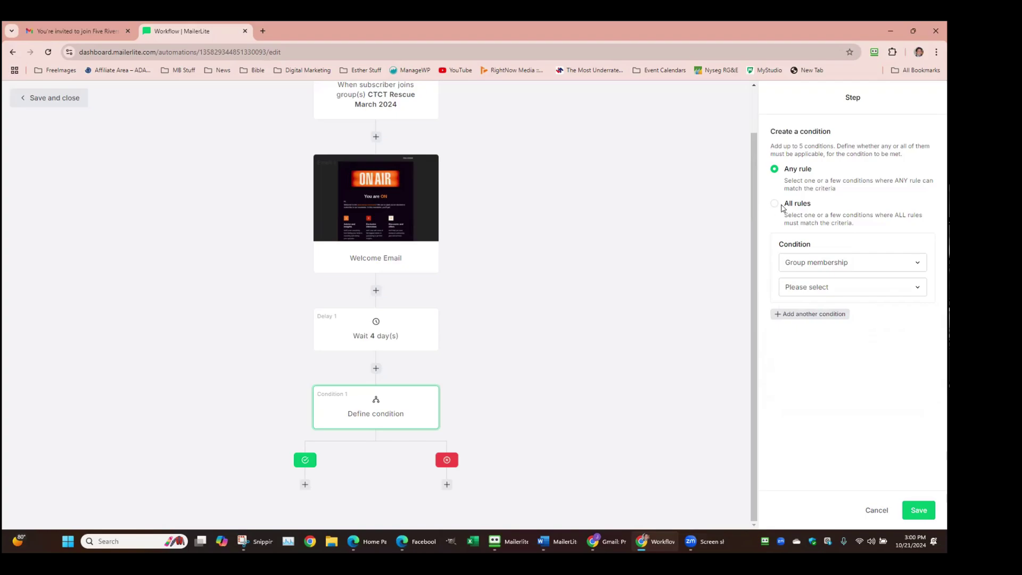
Set the condition to Workflow activity: Welcome Email was not opened
click(895, 263)
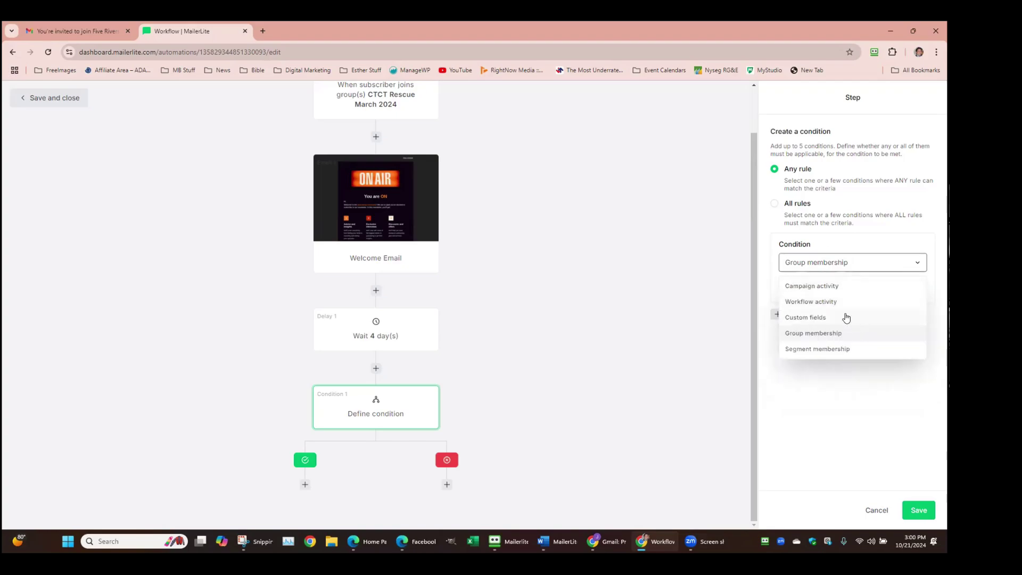
click(835, 302)
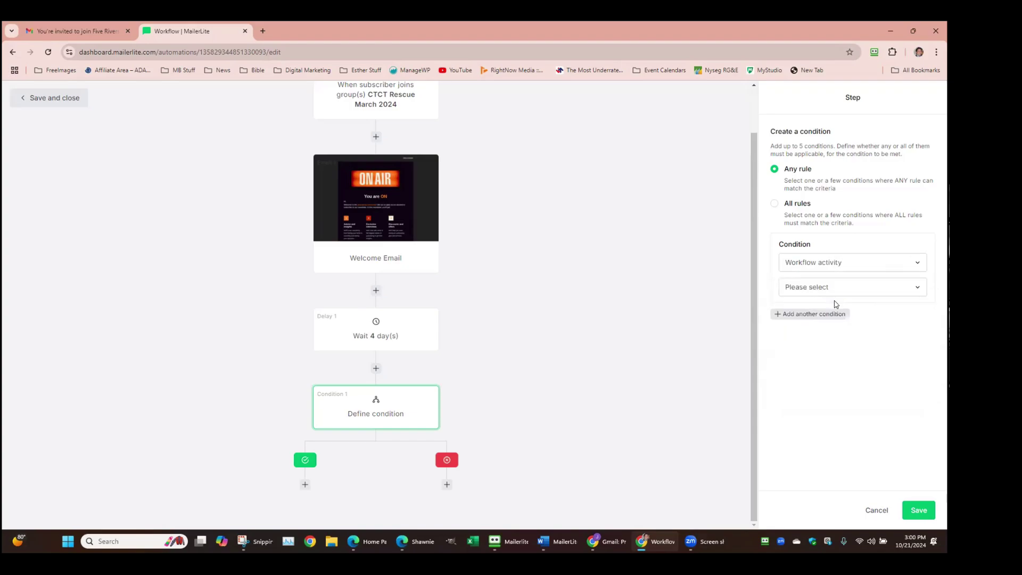
click(921, 292)
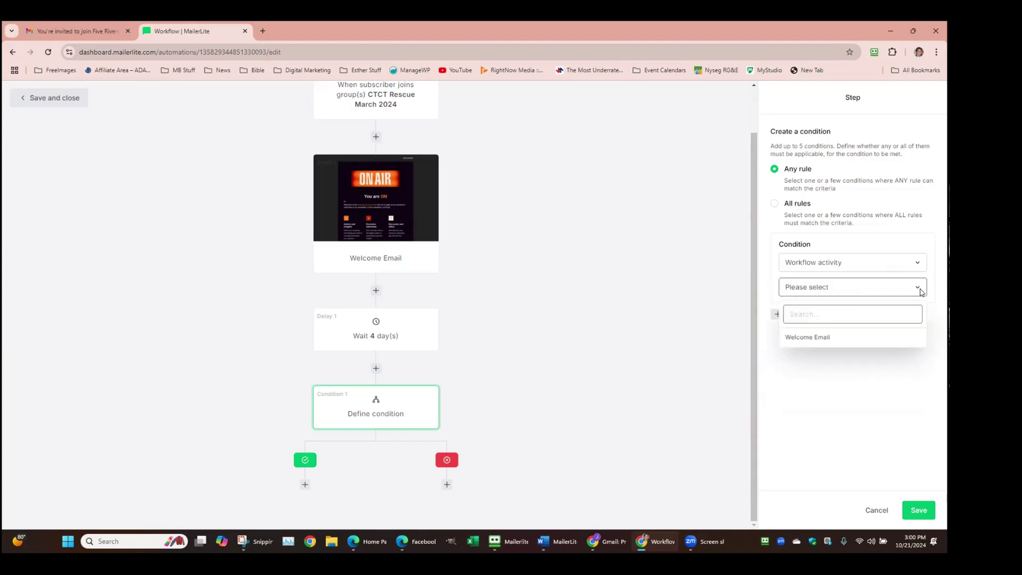
click(804, 341)
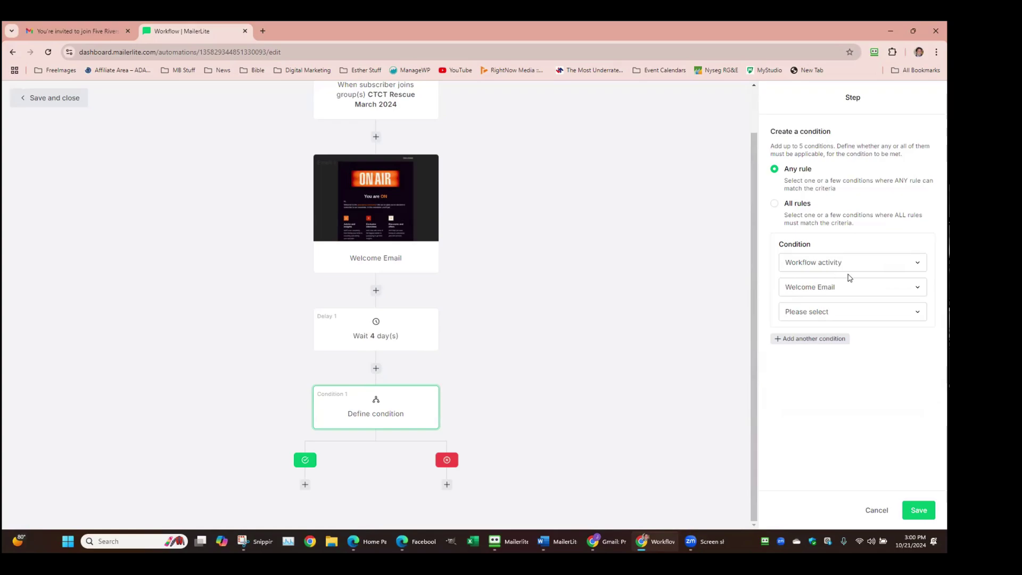
click(914, 311)
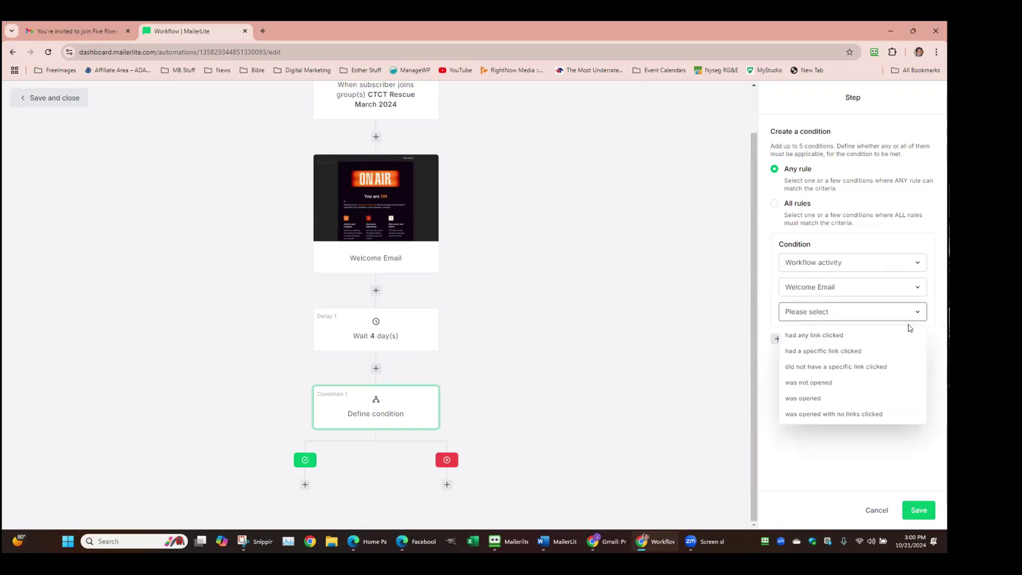
click(825, 383)
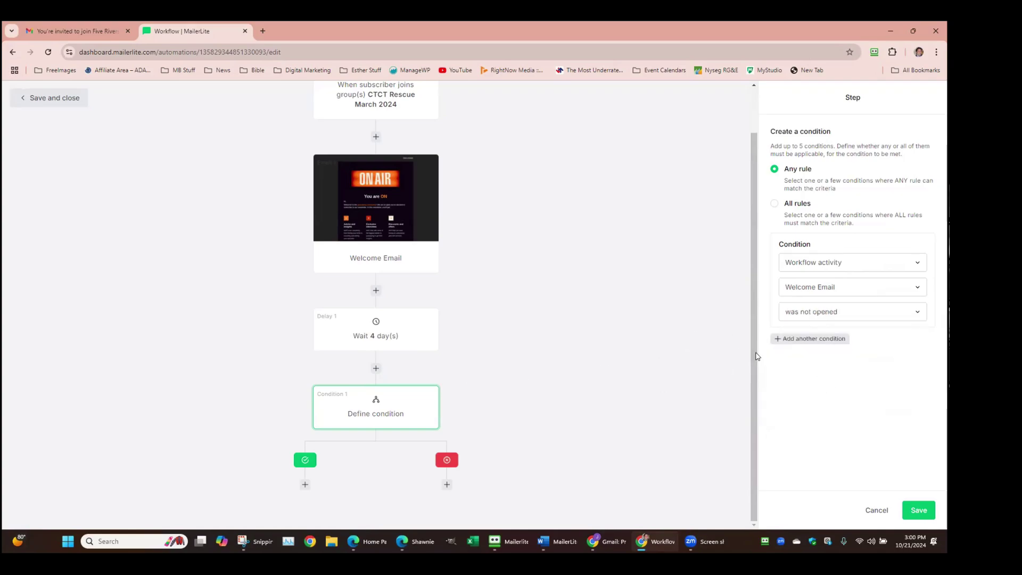
click(918, 510)
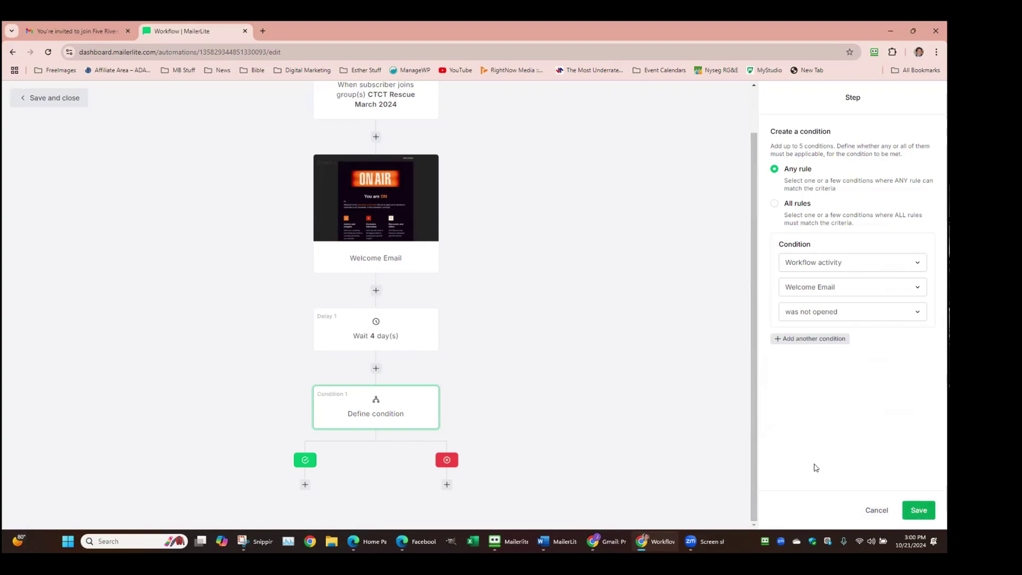
scroll(452, 383, down, 1)
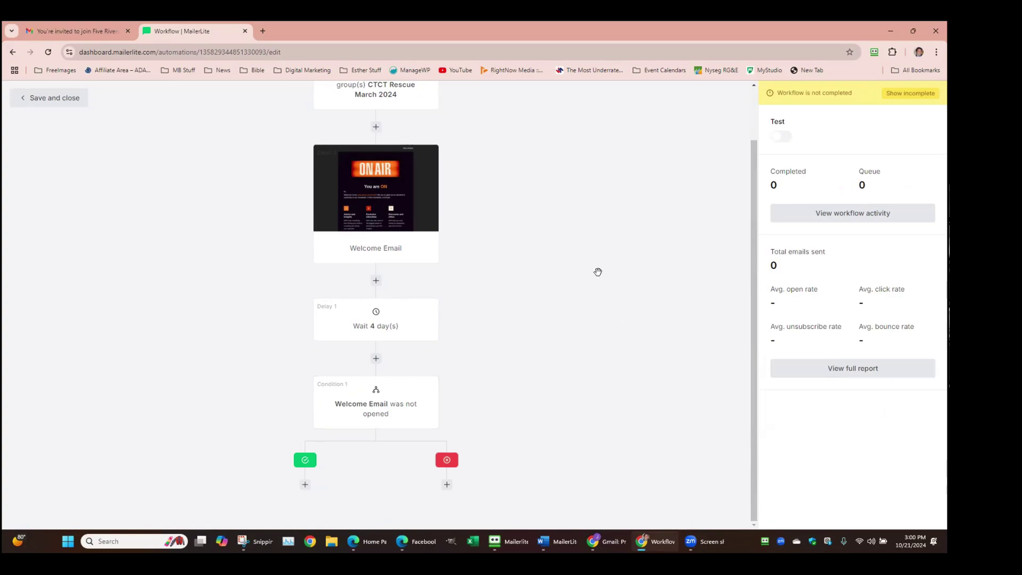
scroll(596, 270, up, 1)
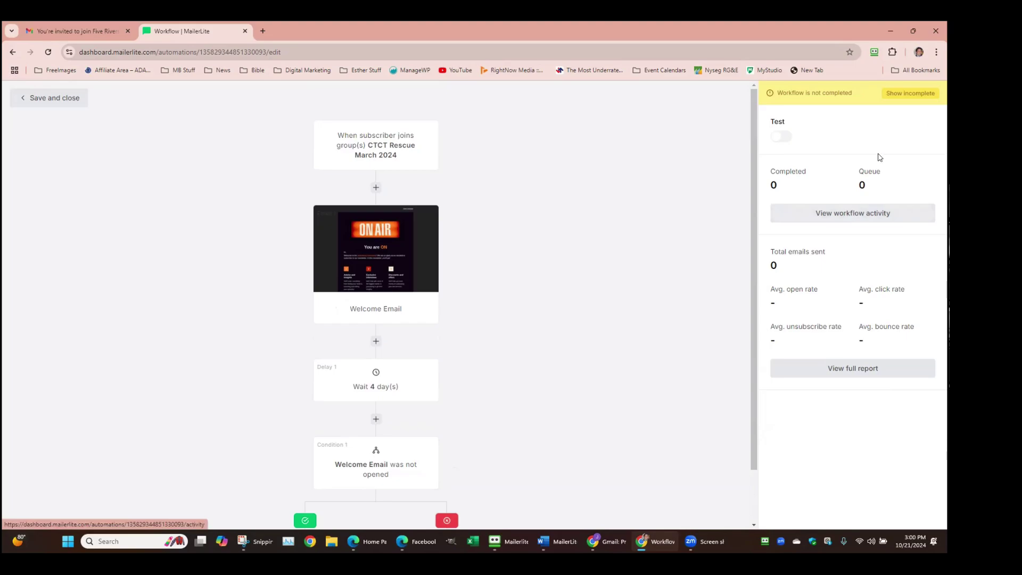
click(852, 214)
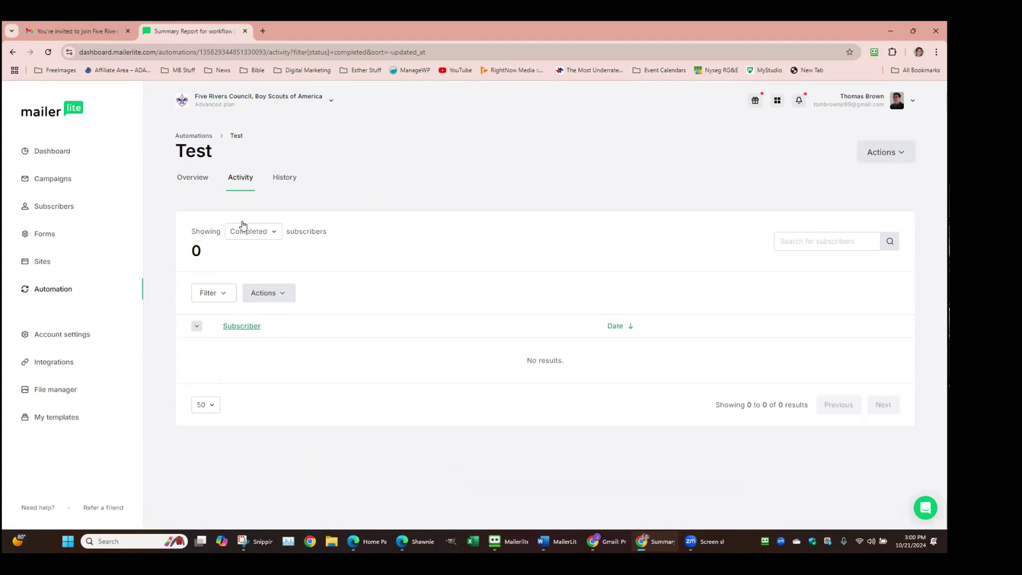
click(196, 181)
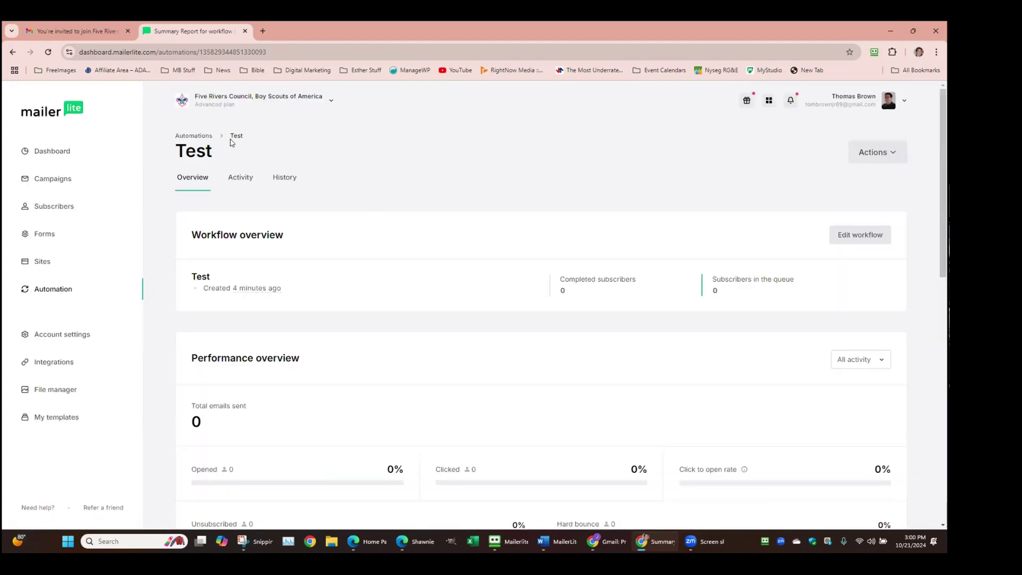
scroll(831, 251, down, 1)
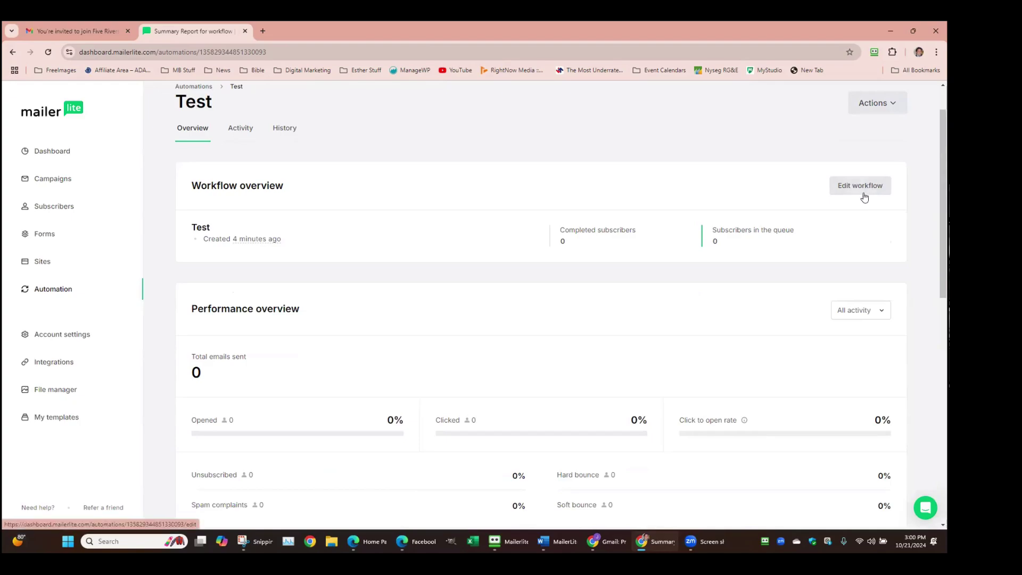
click(863, 194)
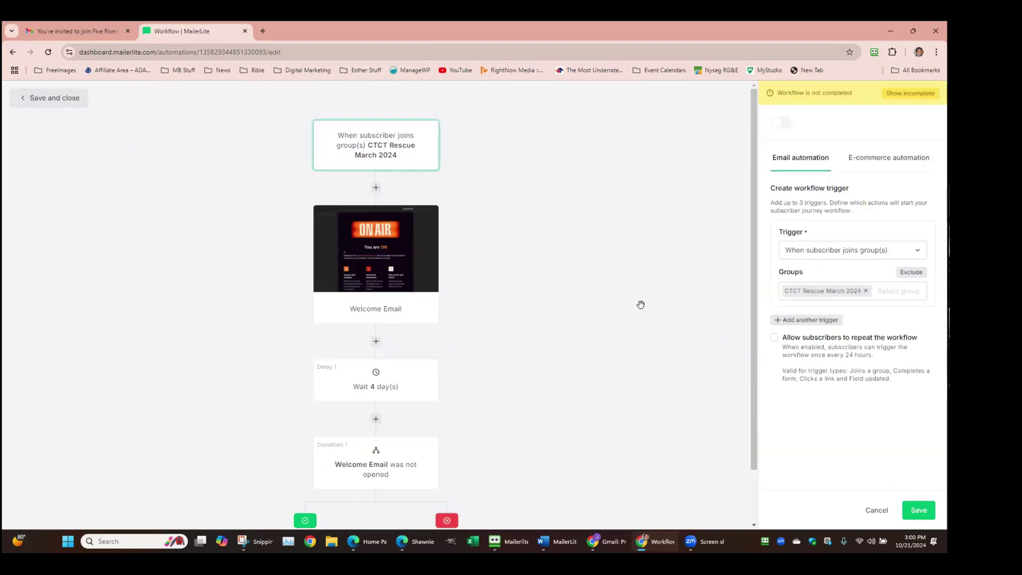
Add an Action step under the yes branch, delete it, and add a Webhook step instead
scroll(641, 305, down, 1)
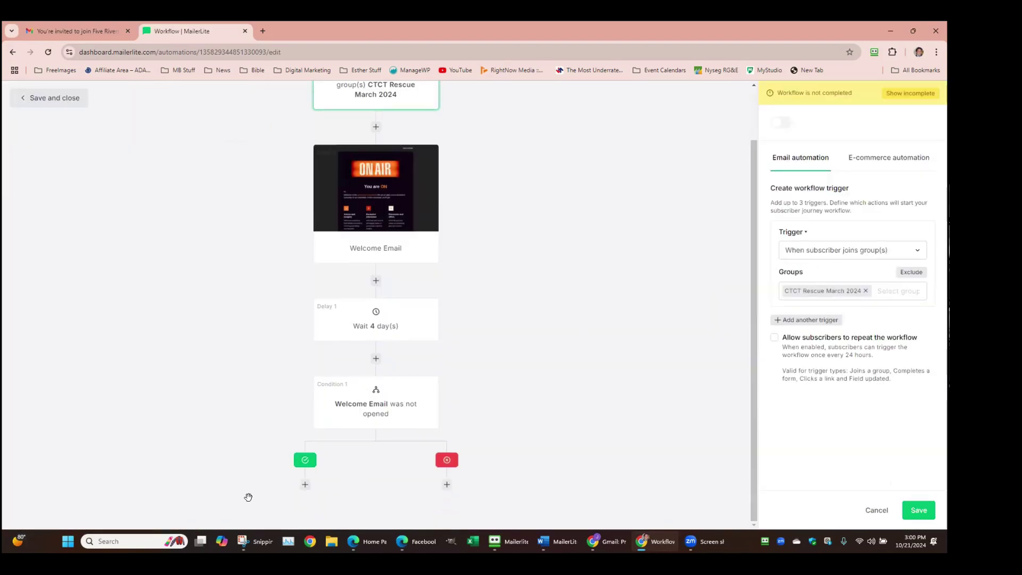
click(305, 485)
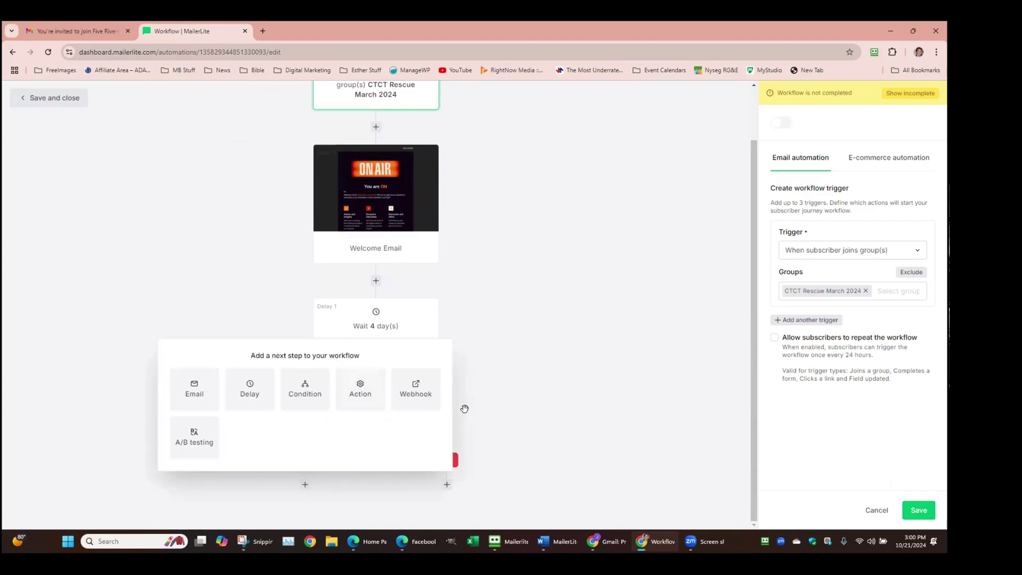
click(357, 388)
scroll(356, 382, down, 2)
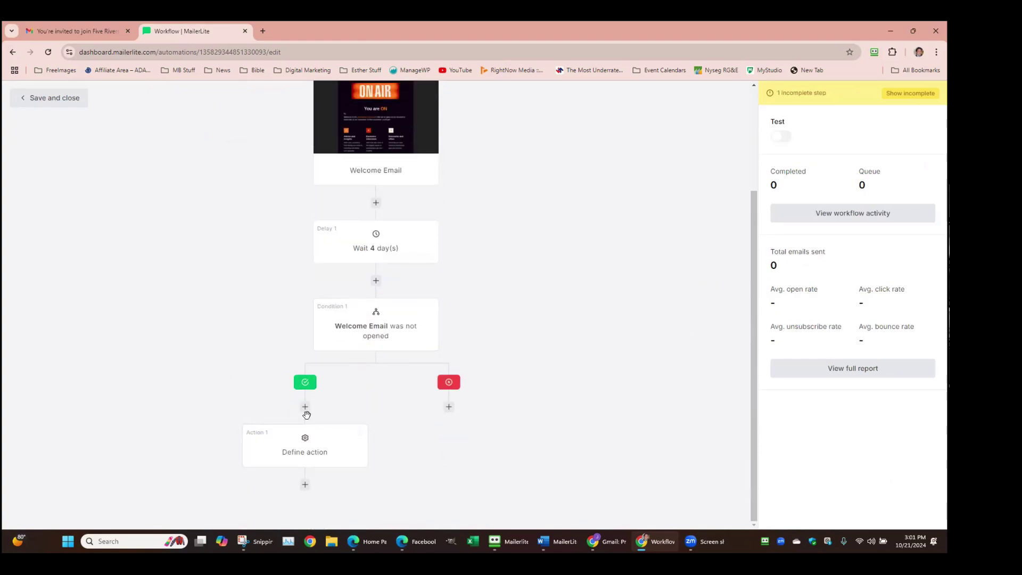
click(360, 433)
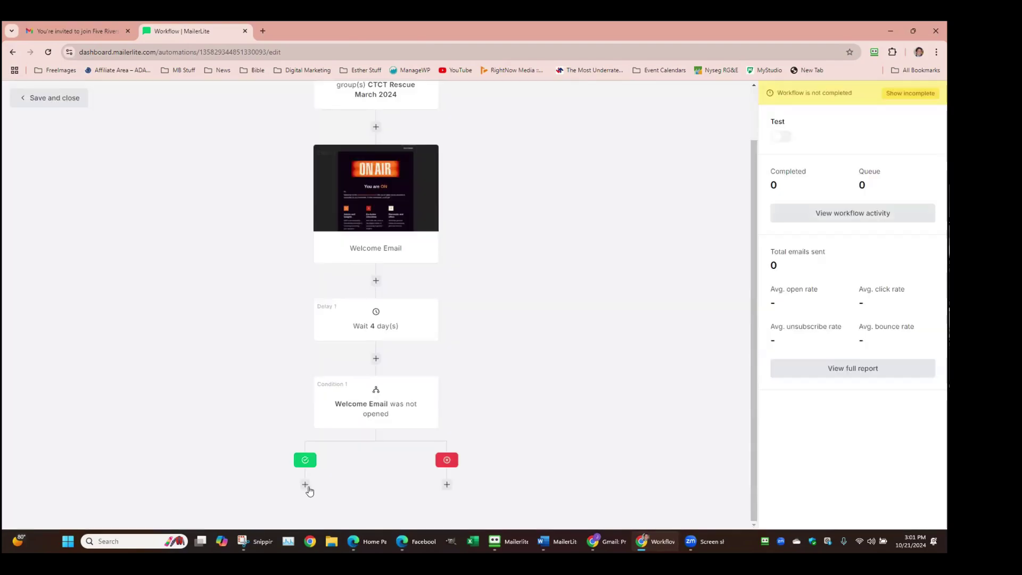
click(306, 484)
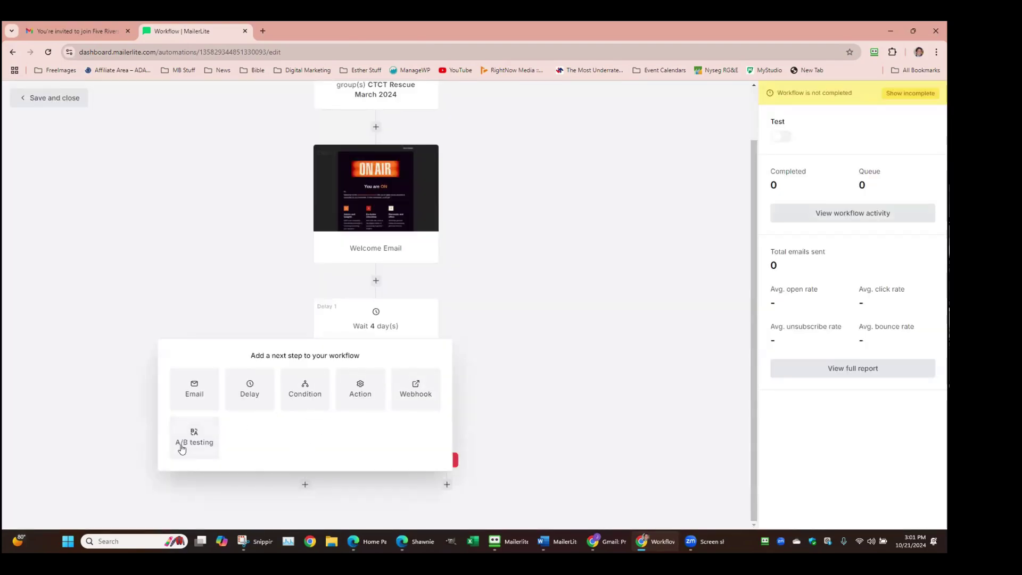
click(420, 394)
scroll(421, 393, down, 2)
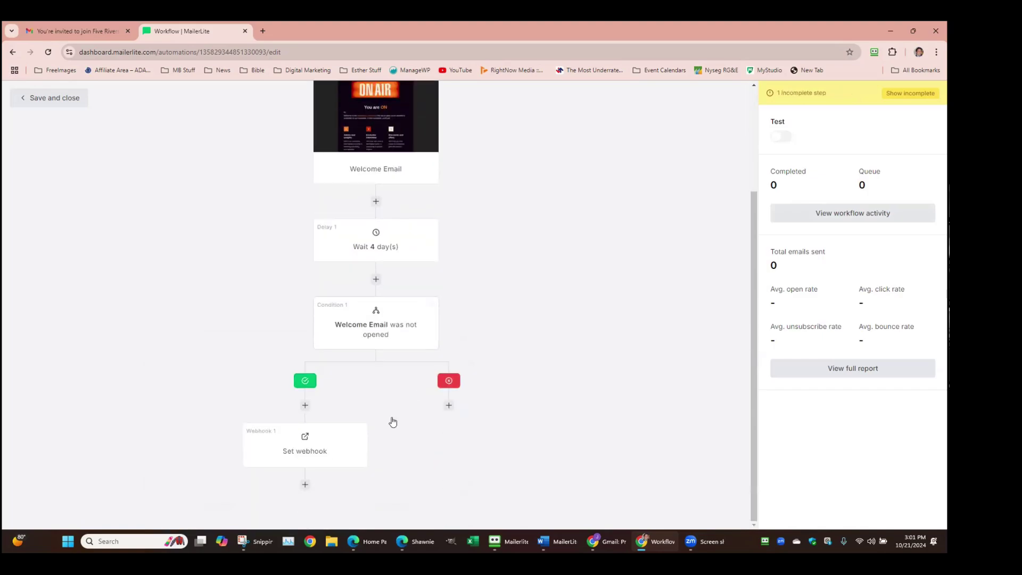
Open the Set webhook step's panel with its Webhook URL and Secret Key fields
click(300, 454)
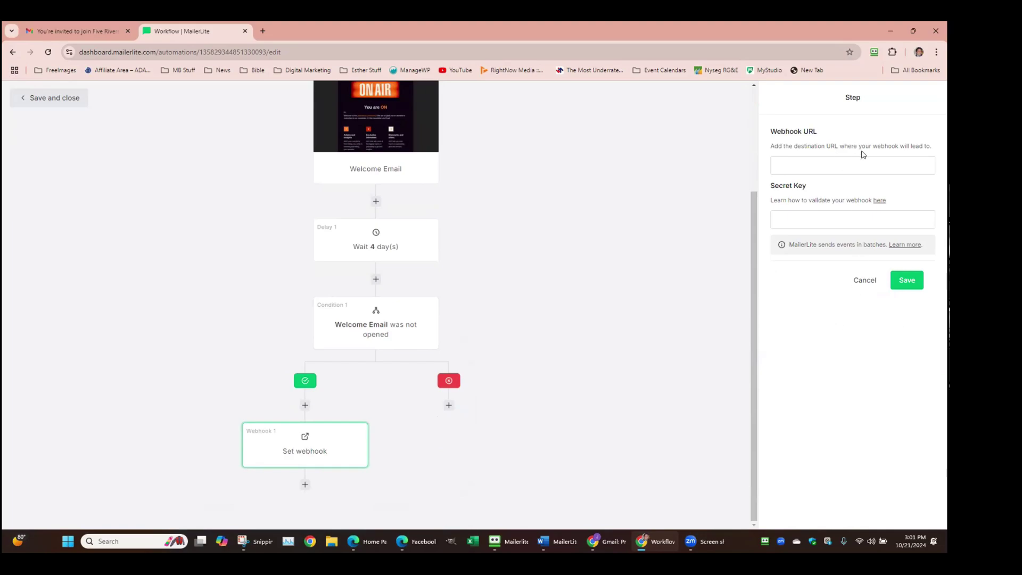
drag(896, 146, 857, 172)
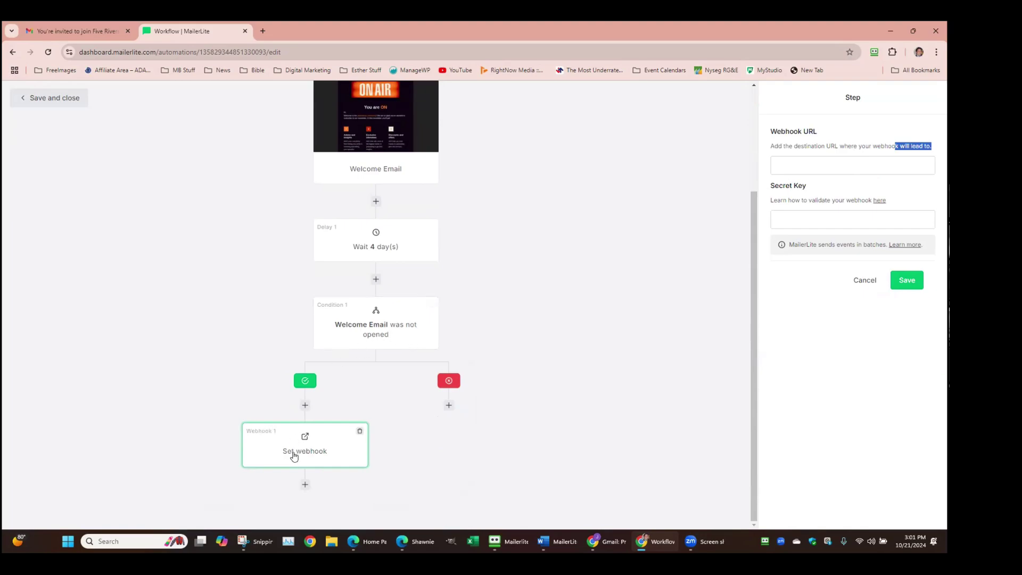
click(307, 445)
click(909, 244)
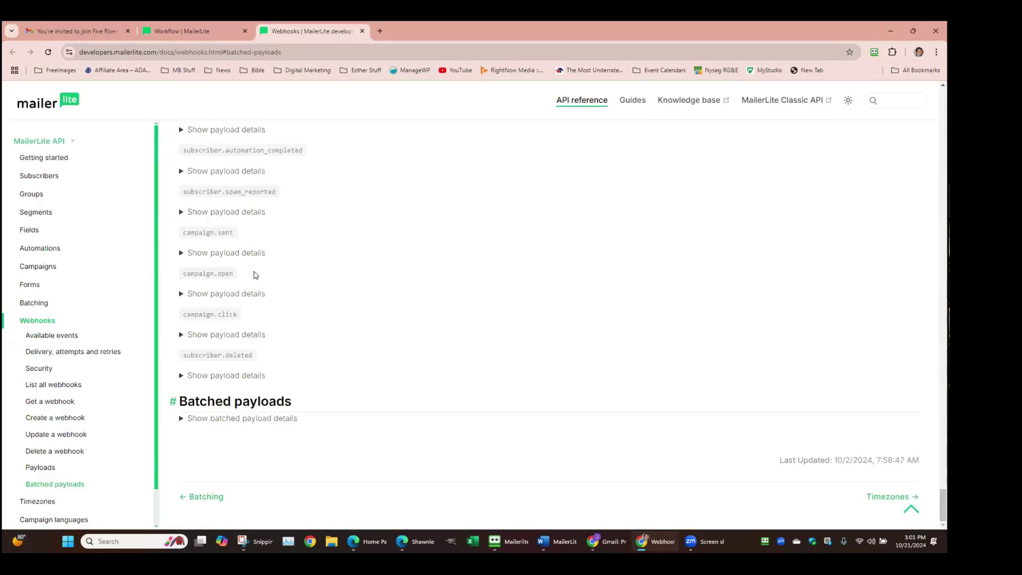
scroll(254, 274, up, 2)
click(362, 30)
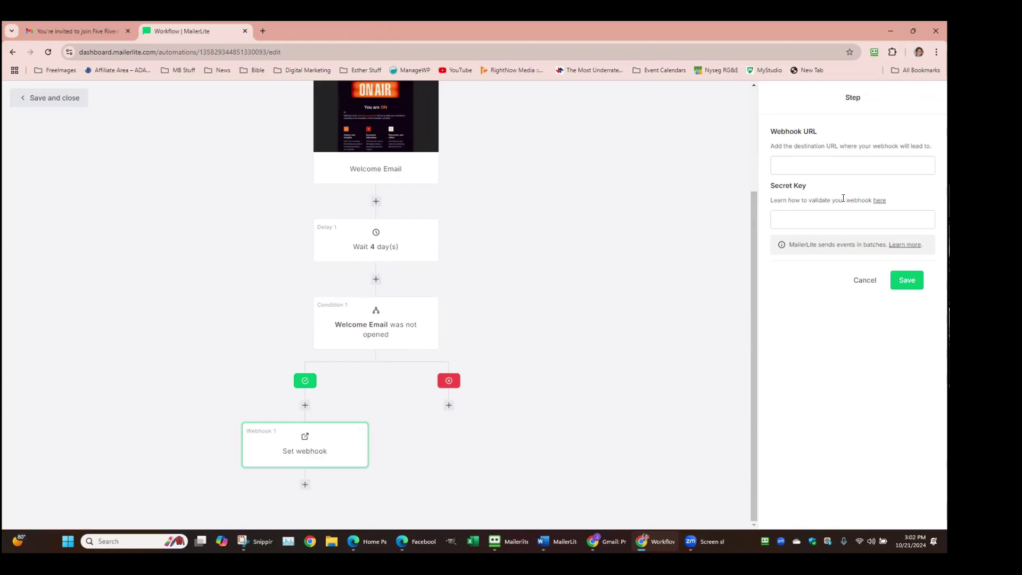
drag(844, 198, 881, 201)
click(879, 200)
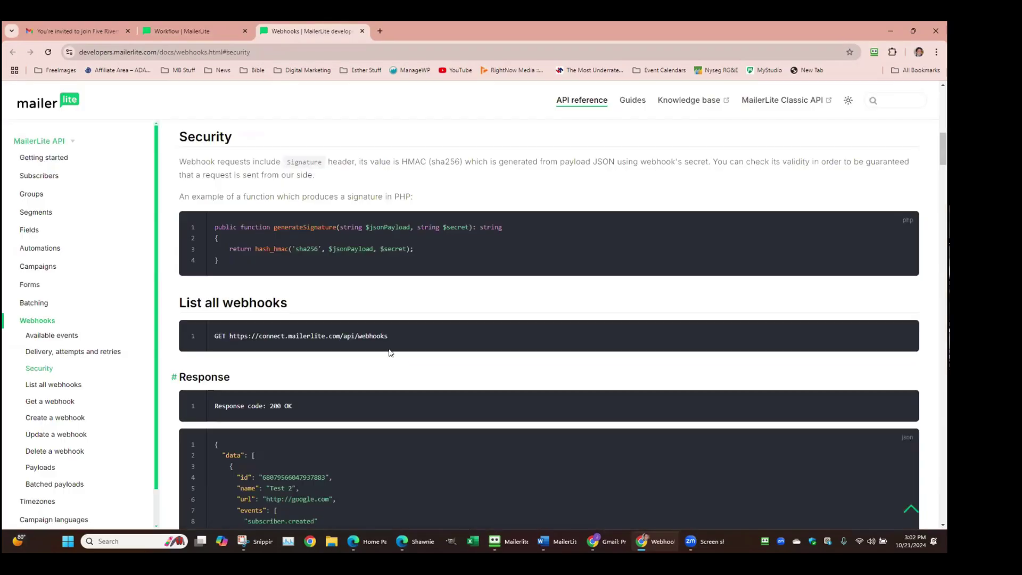
scroll(385, 336, down, 5)
scroll(367, 240, up, 5)
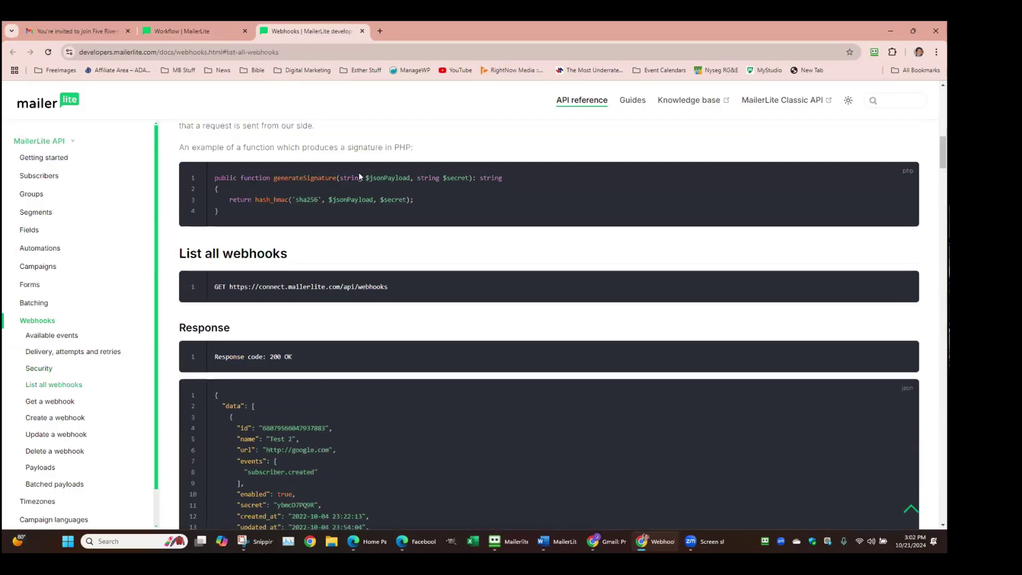
click(363, 32)
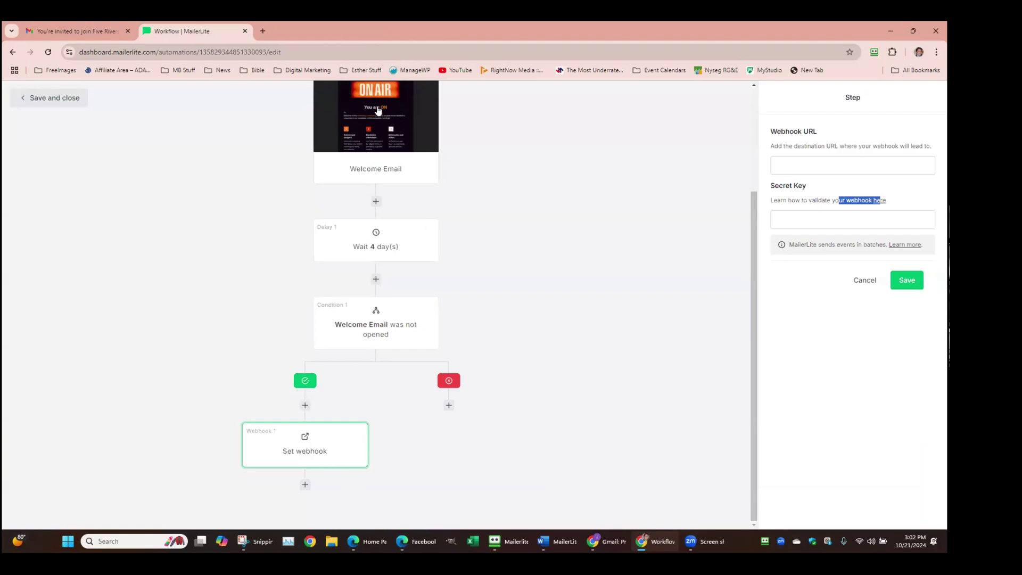
Delete the webhook step from the yes branch and open the Condition 1 settings
drag(321, 455, 413, 109)
scroll(392, 231, up, 2)
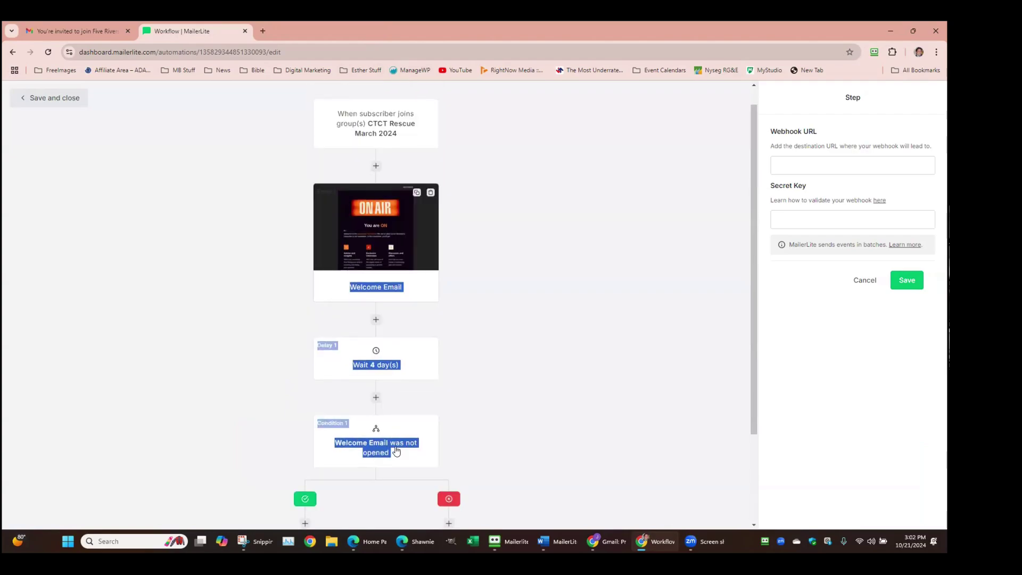
scroll(288, 462, down, 2)
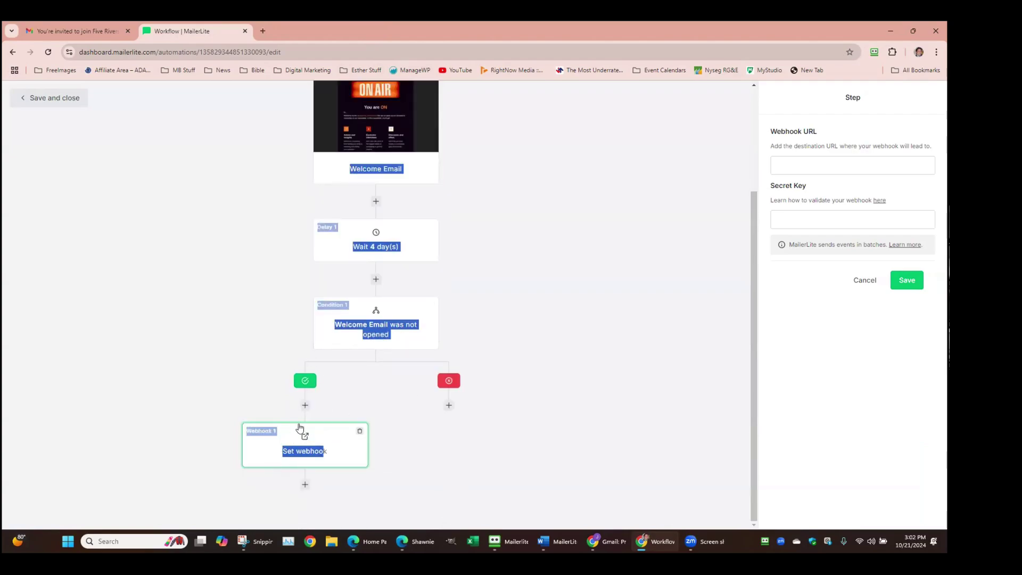
click(360, 432)
click(585, 333)
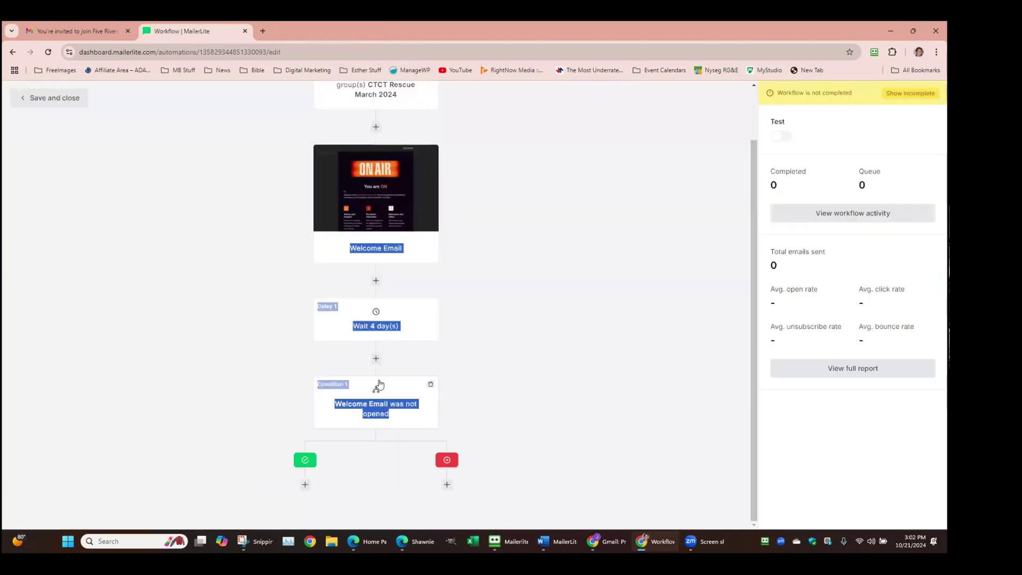
click(389, 414)
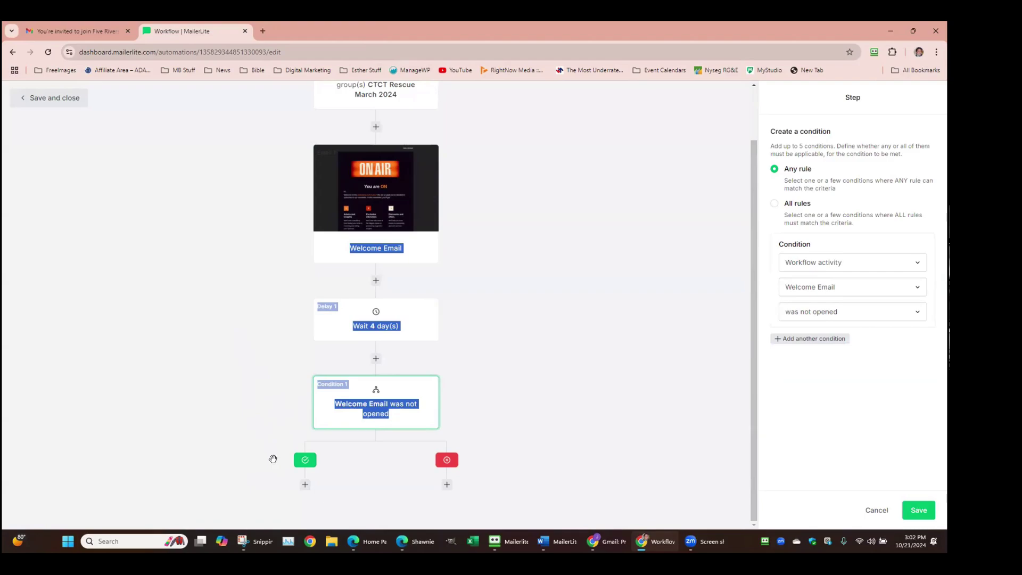
Open the 'Add a next step' popup under the condition's green yes branch
click(305, 484)
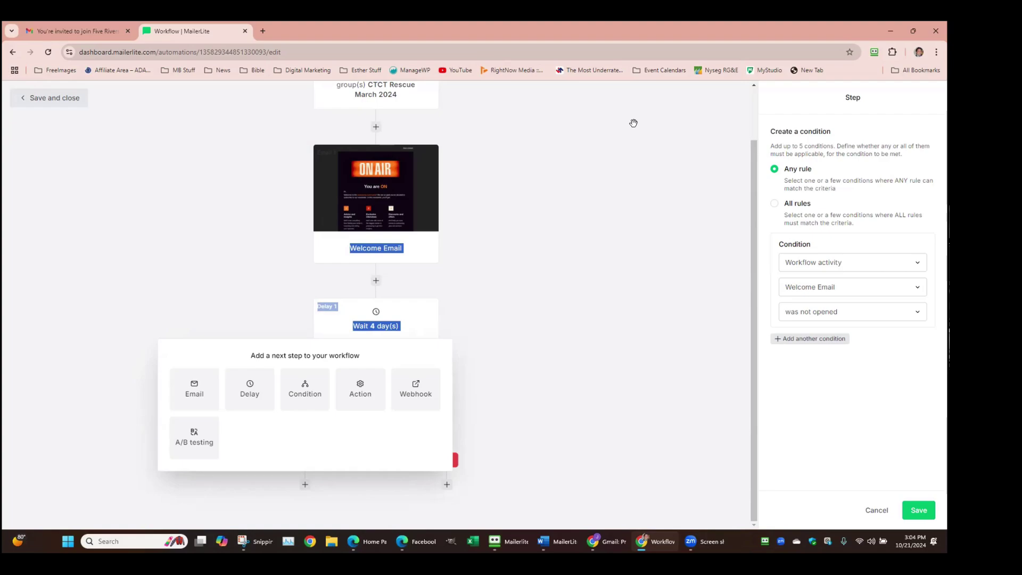
Add an Action step under the yes branch and open the new Action 1 settings
click(181, 257)
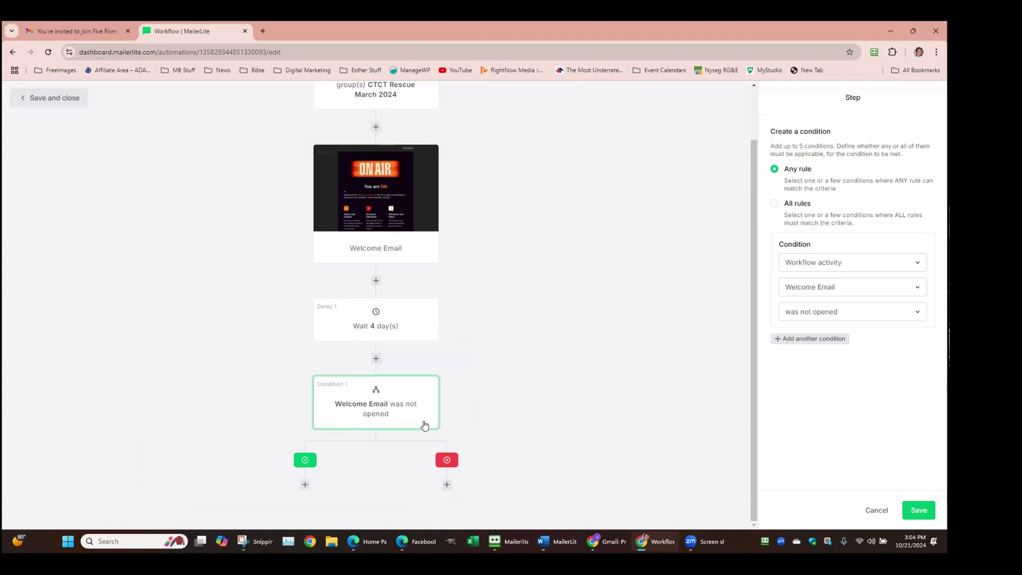
click(305, 485)
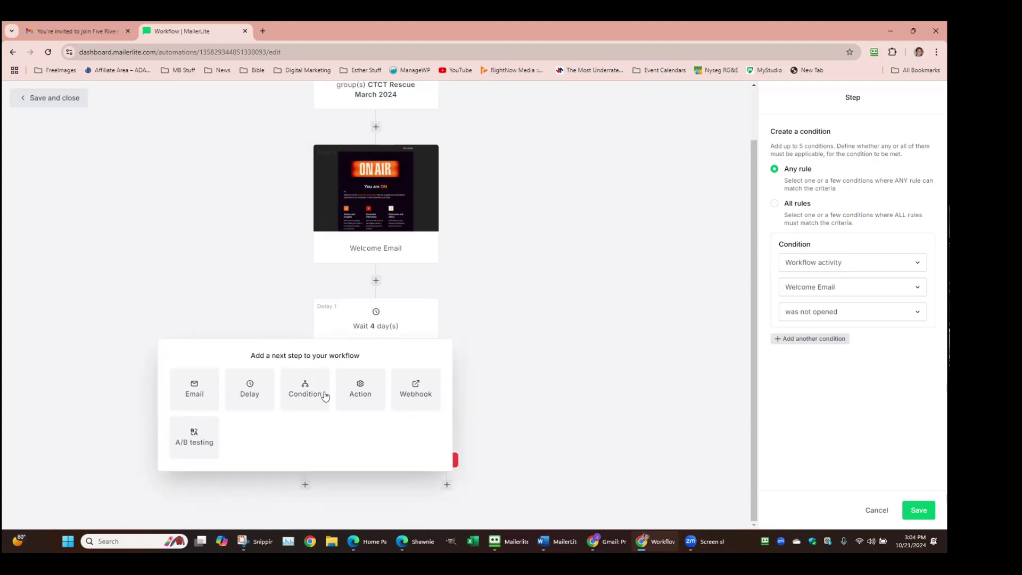
click(929, 510)
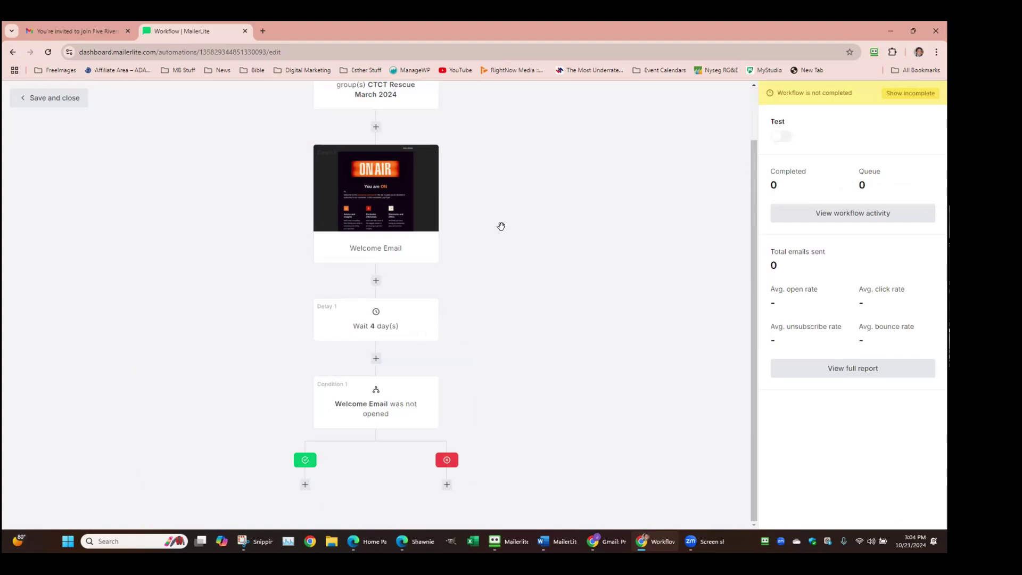
click(305, 486)
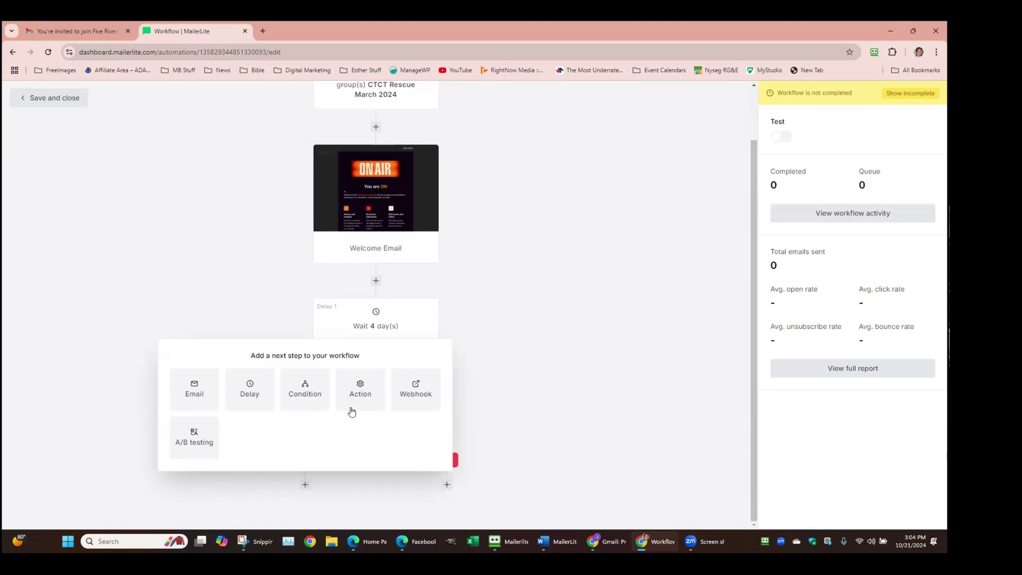
click(351, 386)
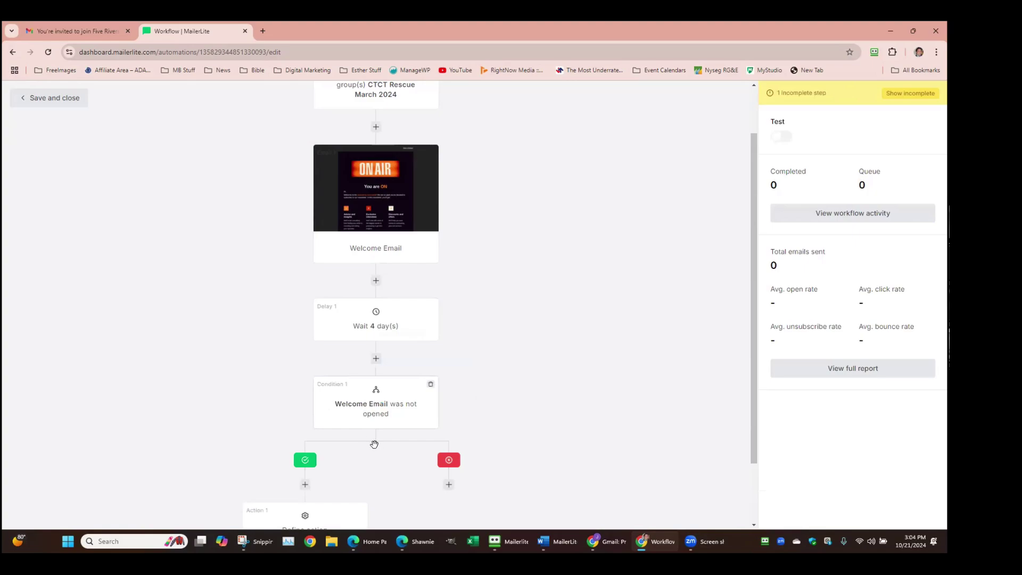
scroll(374, 444, down, 2)
click(320, 452)
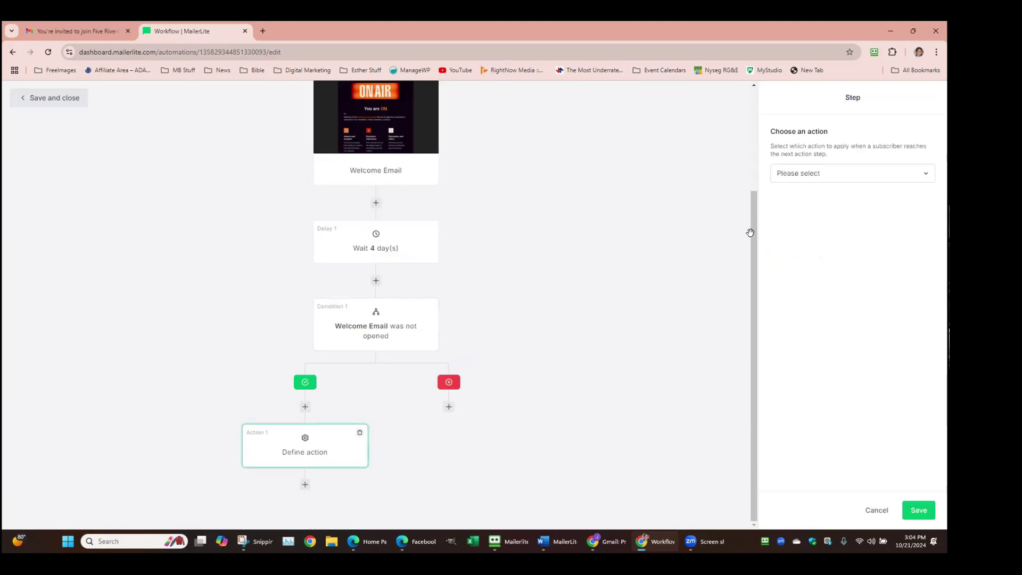
click(803, 176)
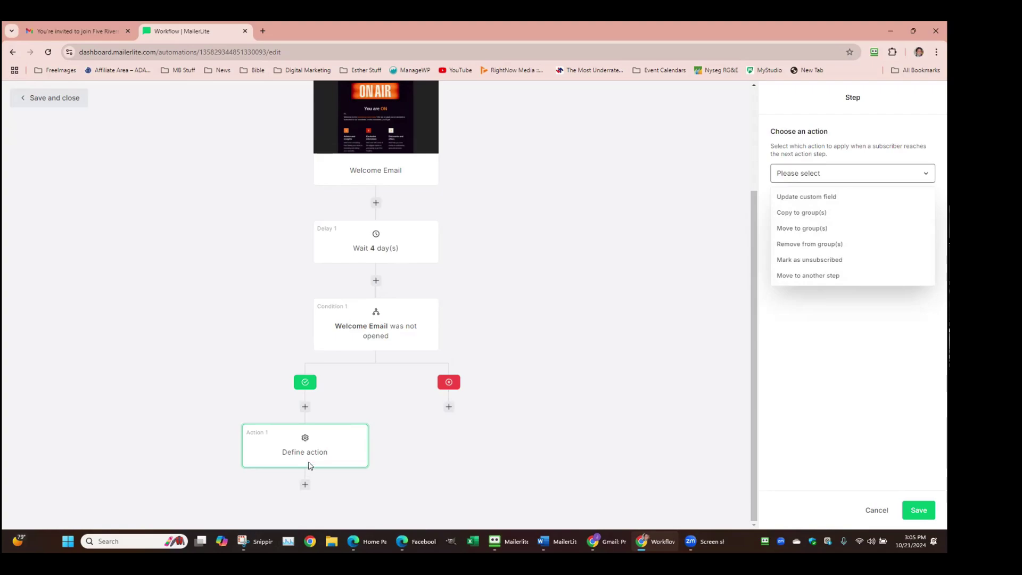
click(560, 291)
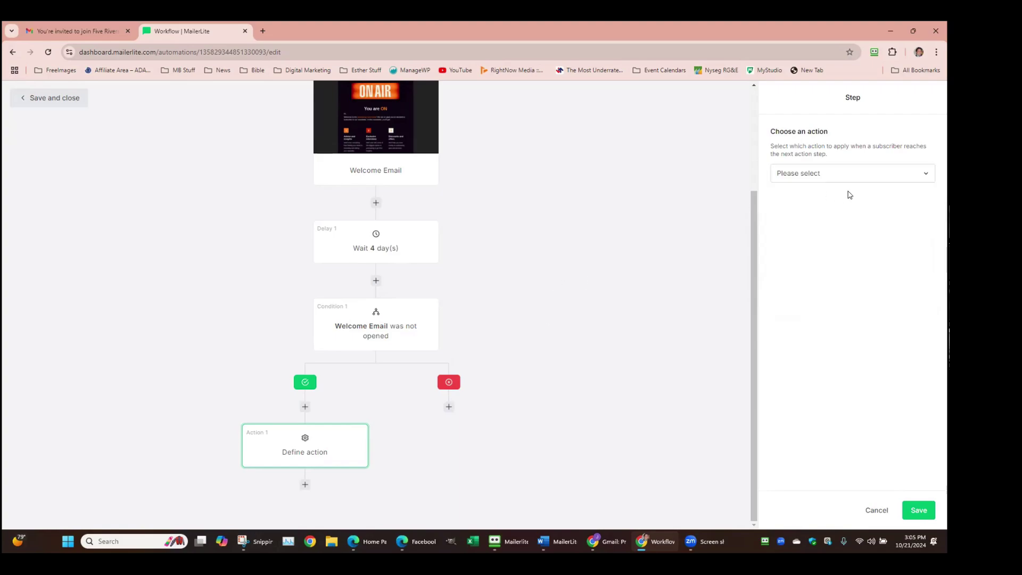
scroll(487, 171, up, 2)
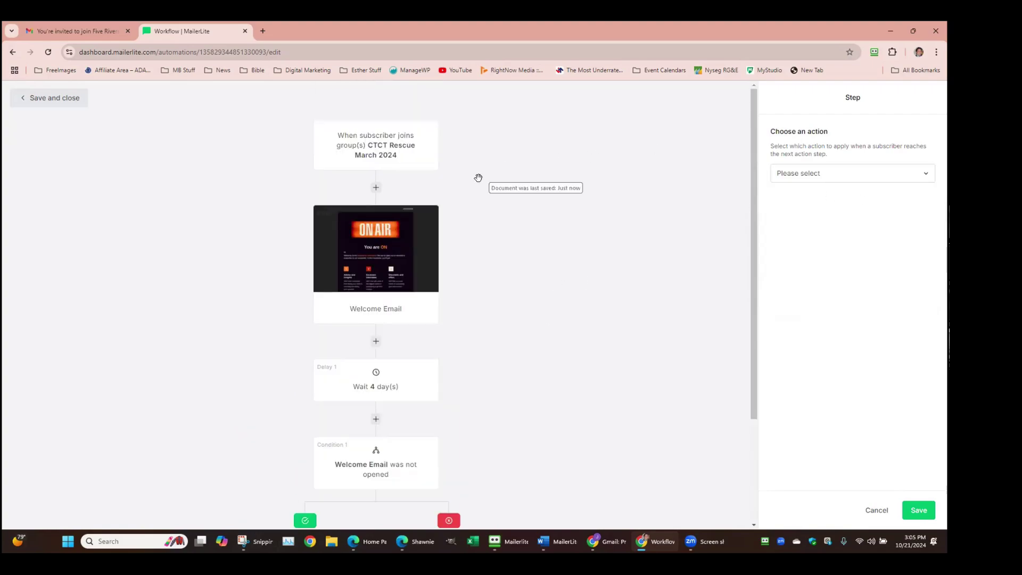
scroll(378, 238, down, 2)
scroll(413, 245, up, 3)
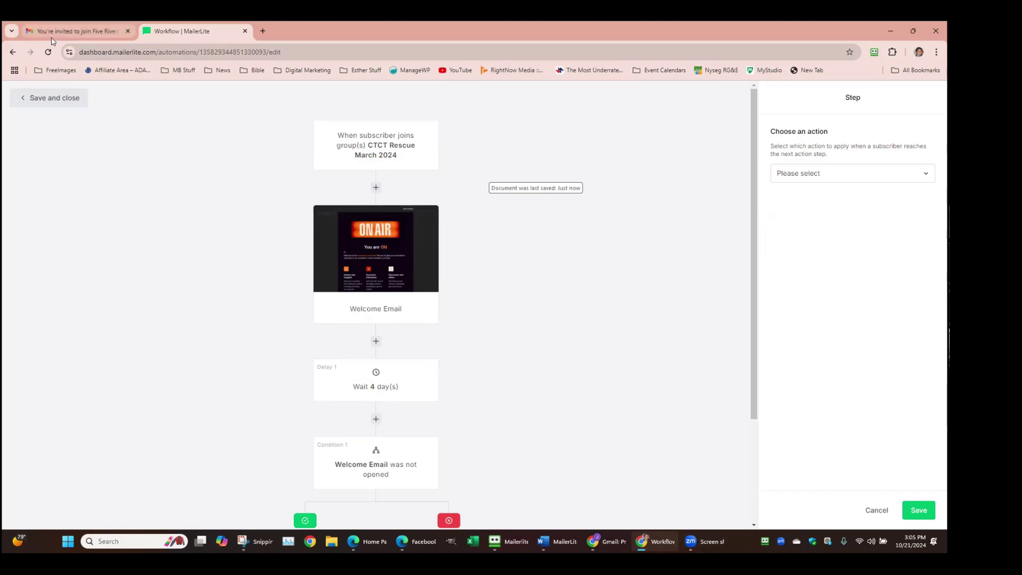
Save and close the Test automation, go to the Dashboard, and open the Create choices
click(63, 99)
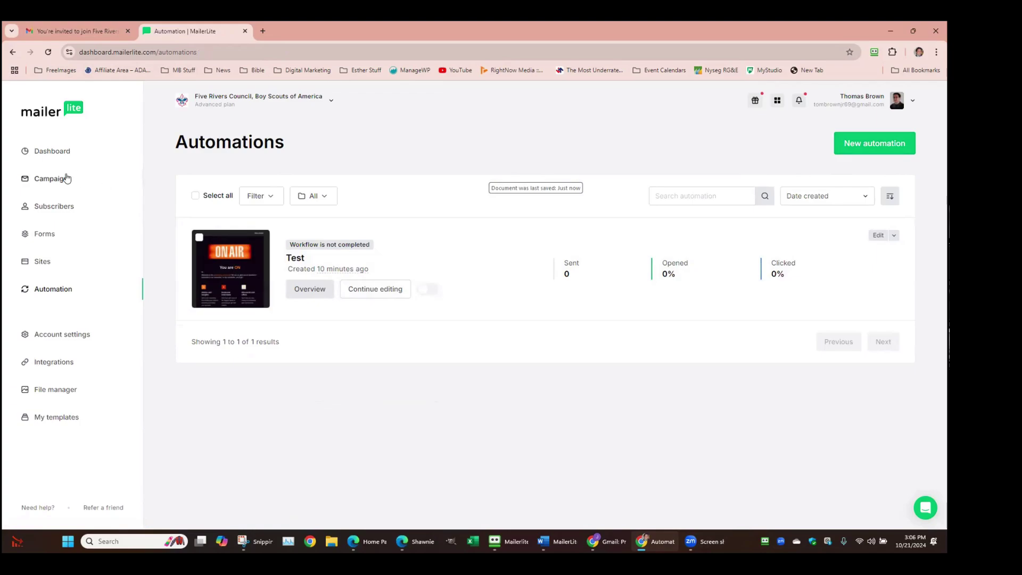
click(53, 153)
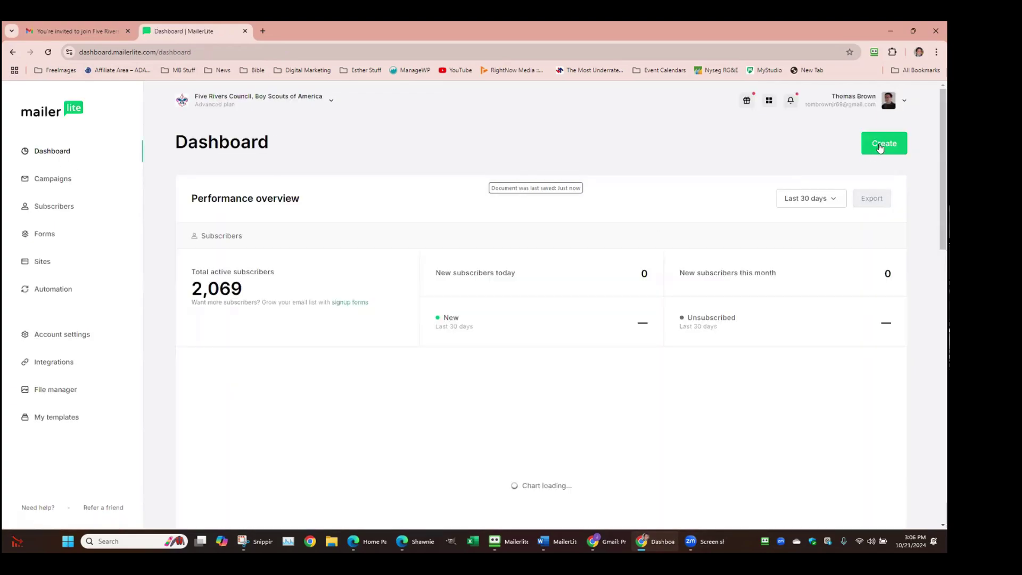
click(881, 145)
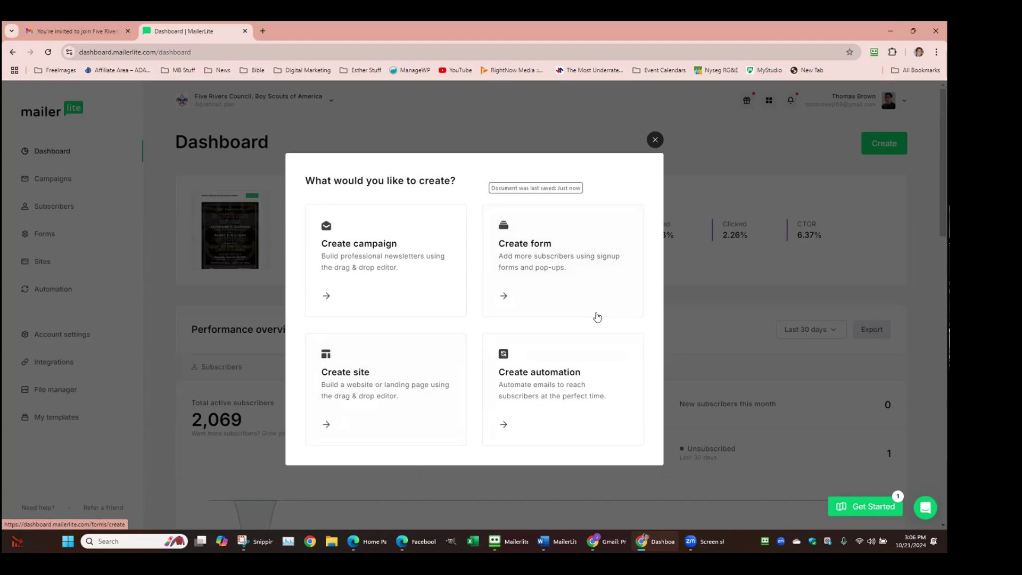
Start a new signup form, return to the dashboard, and open the Subscribers page
click(515, 297)
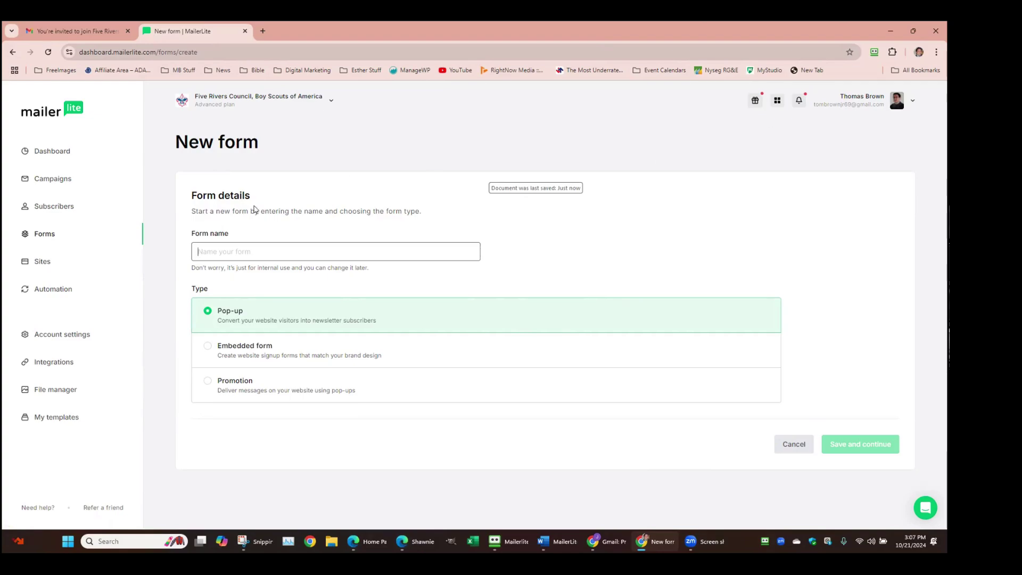
click(13, 52)
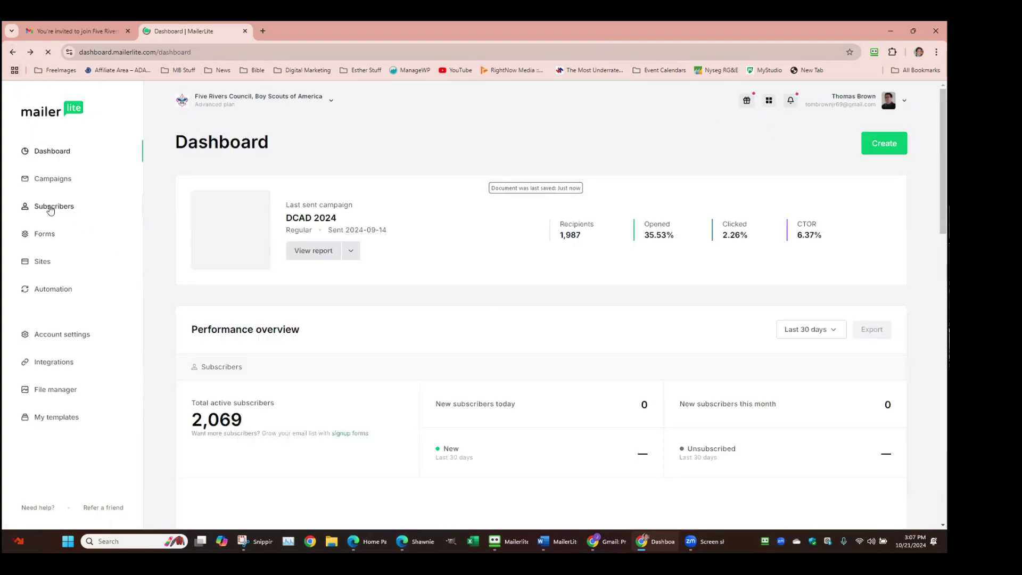
click(52, 207)
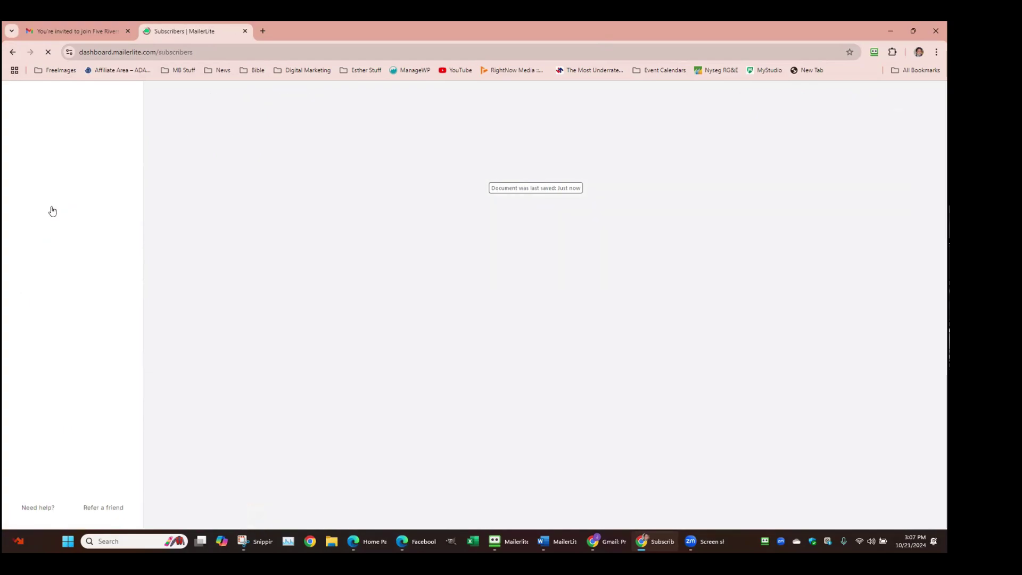
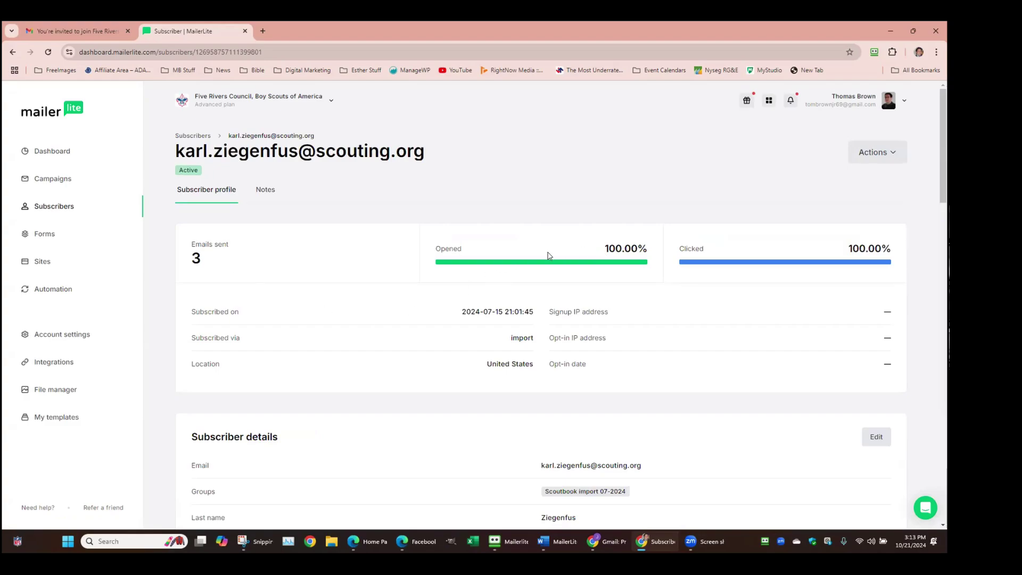
scroll(387, 362, down, 2)
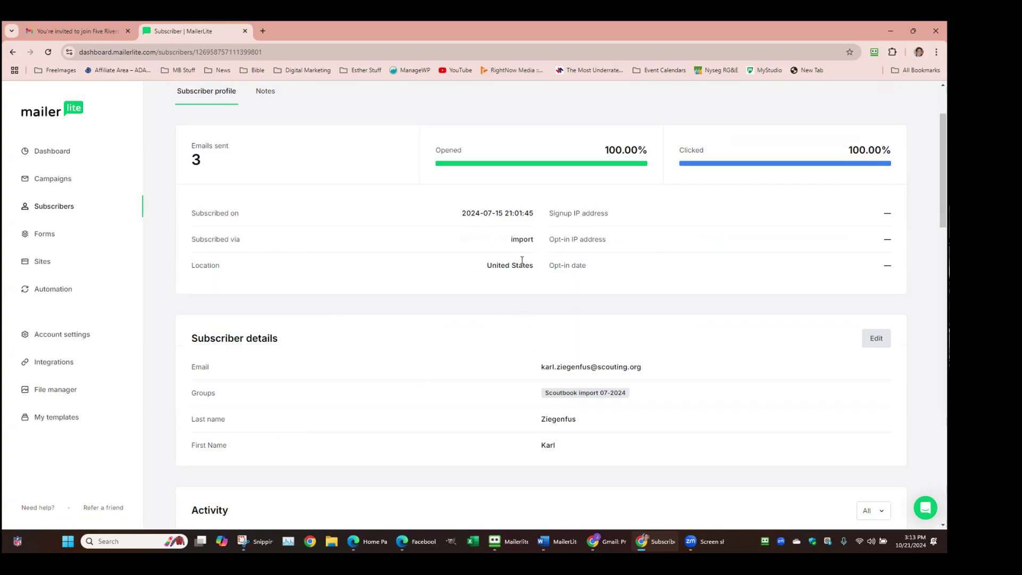
scroll(533, 257, down, 1)
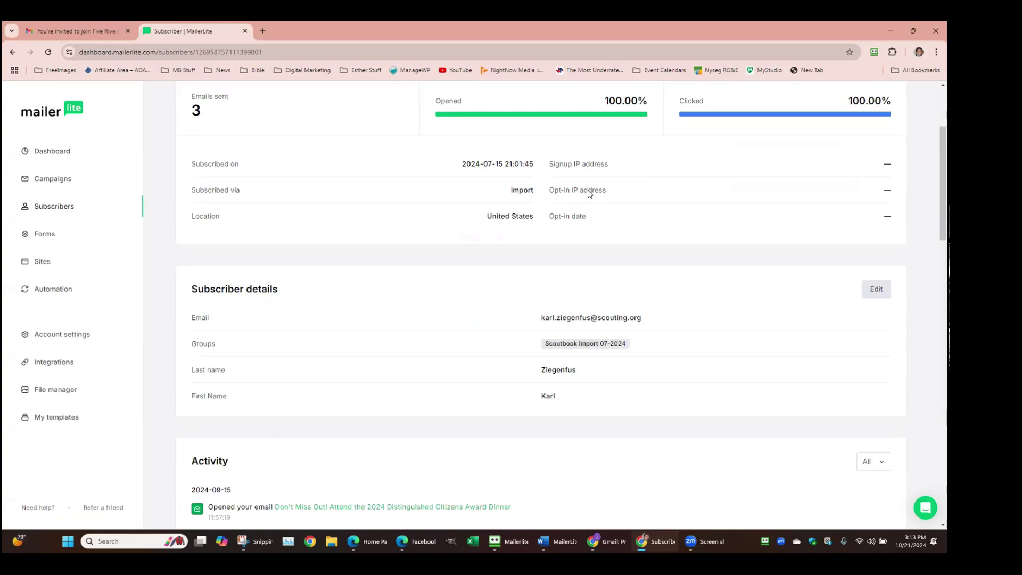
scroll(582, 245, down, 3)
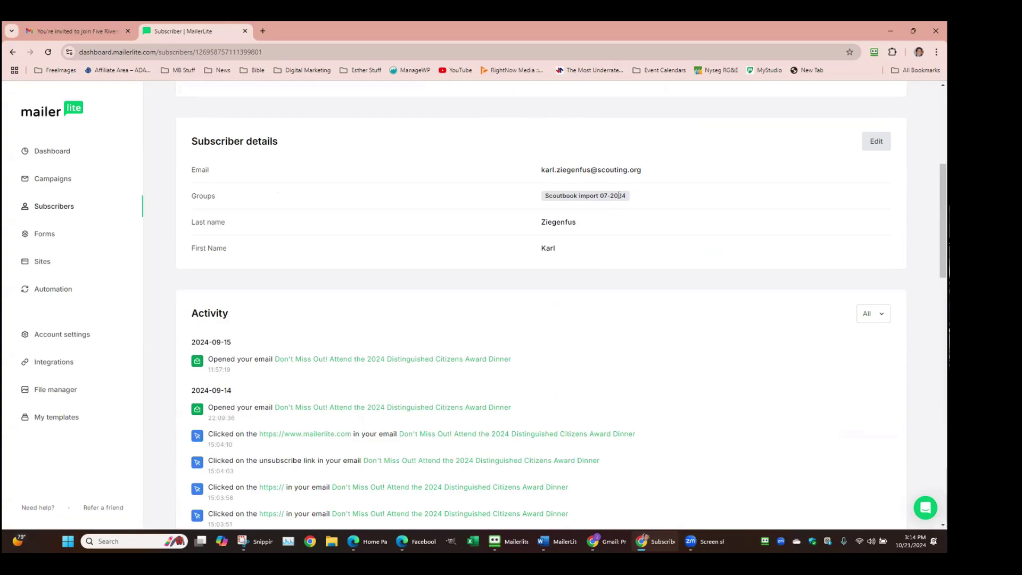
scroll(373, 250, down, 1)
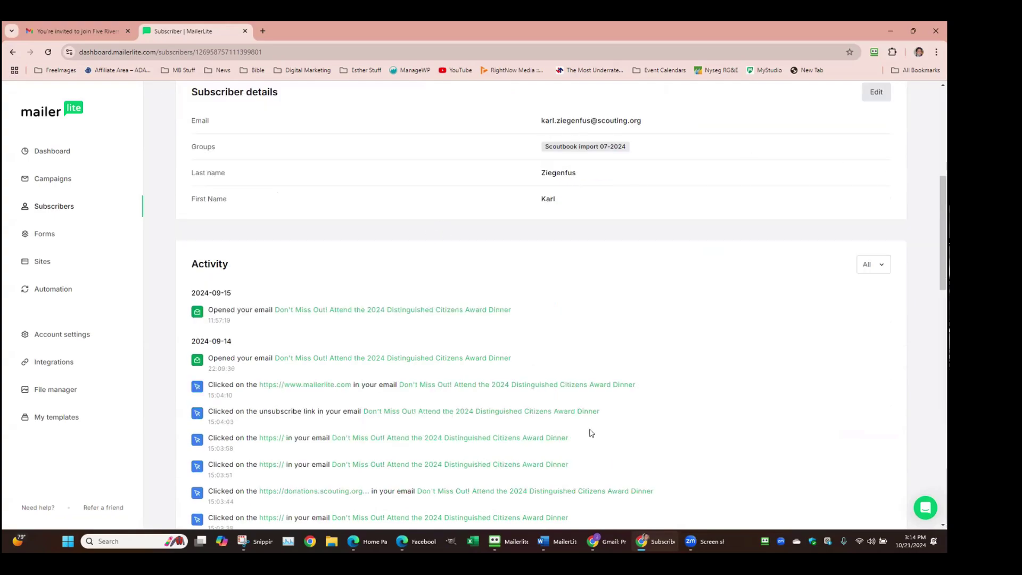
scroll(512, 404, down, 2)
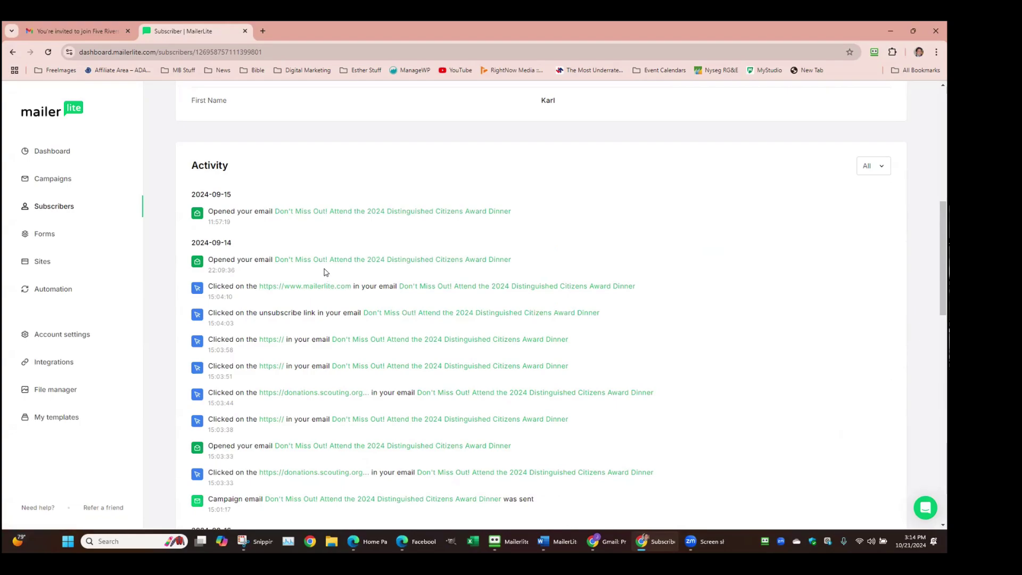
scroll(326, 272, down, 1)
scroll(325, 272, down, 2)
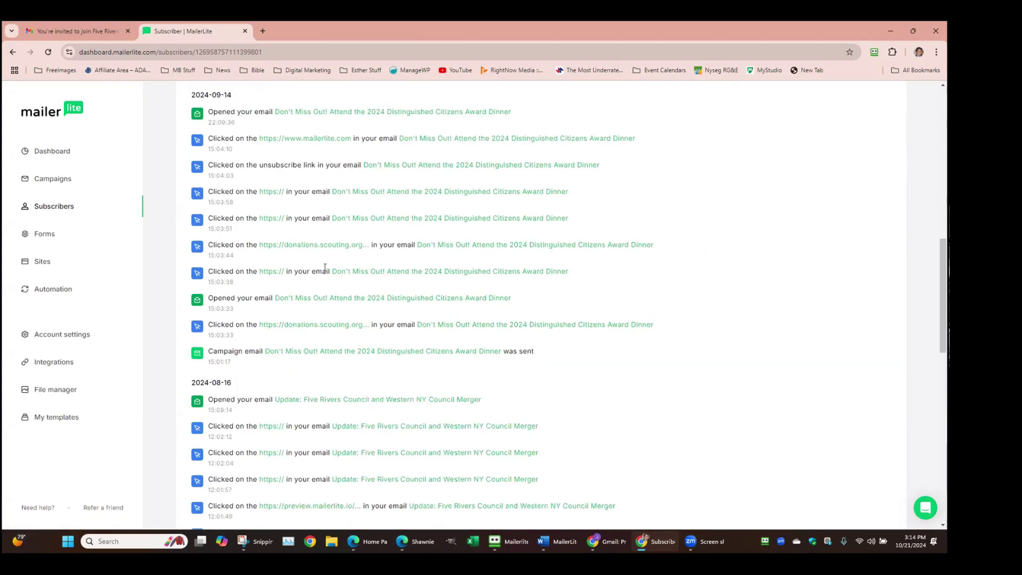
scroll(325, 268, down, 1)
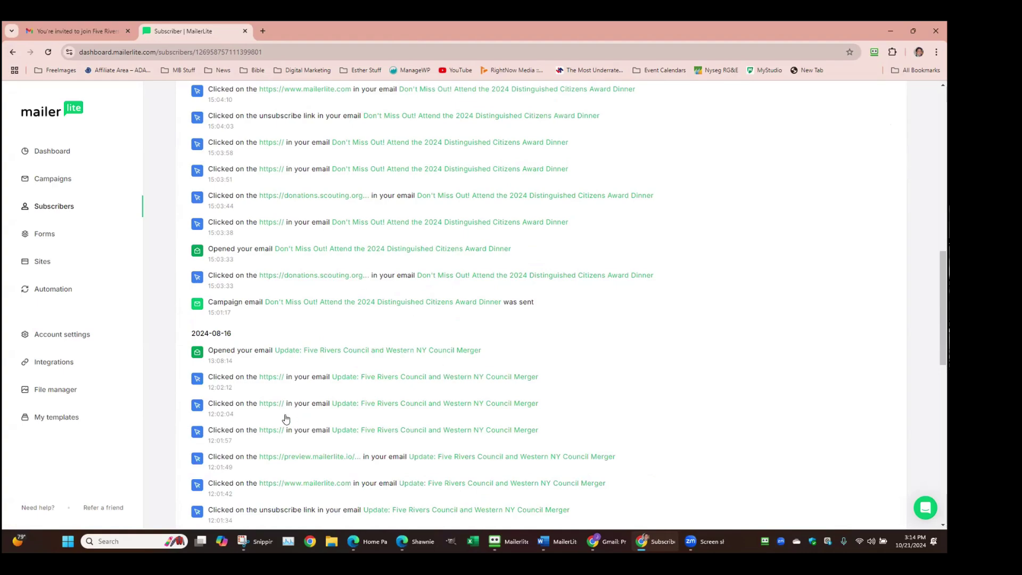
scroll(498, 386, down, 12)
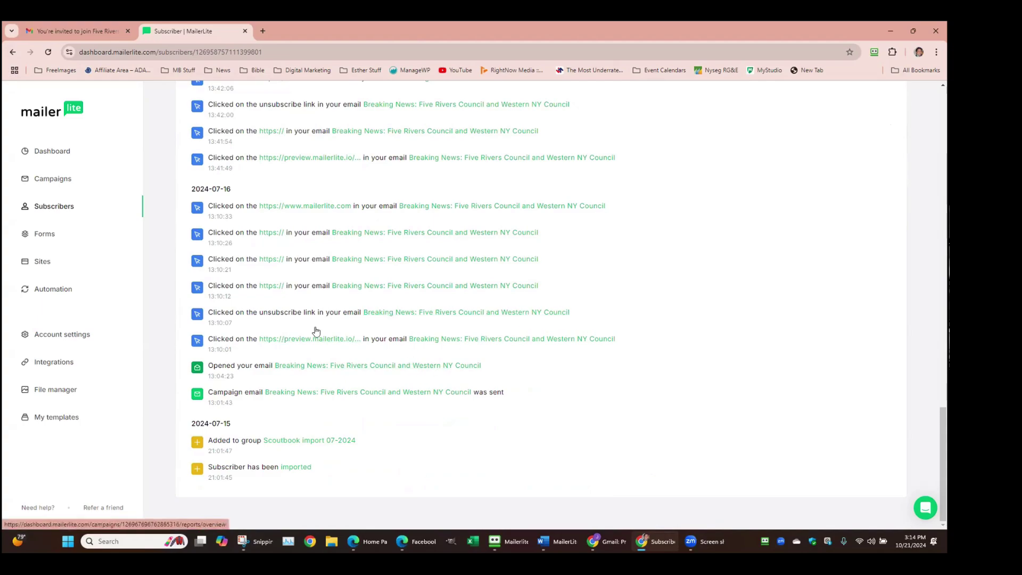
scroll(315, 317, up, 3)
scroll(315, 314, up, 12)
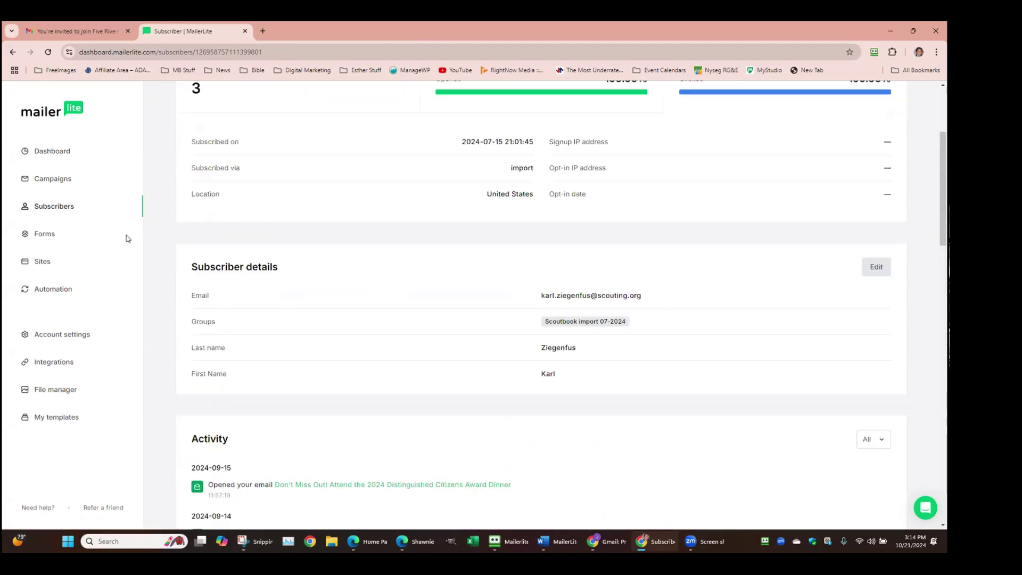
Return to the full subscribers list and sort it by Clicks, highest first
click(197, 136)
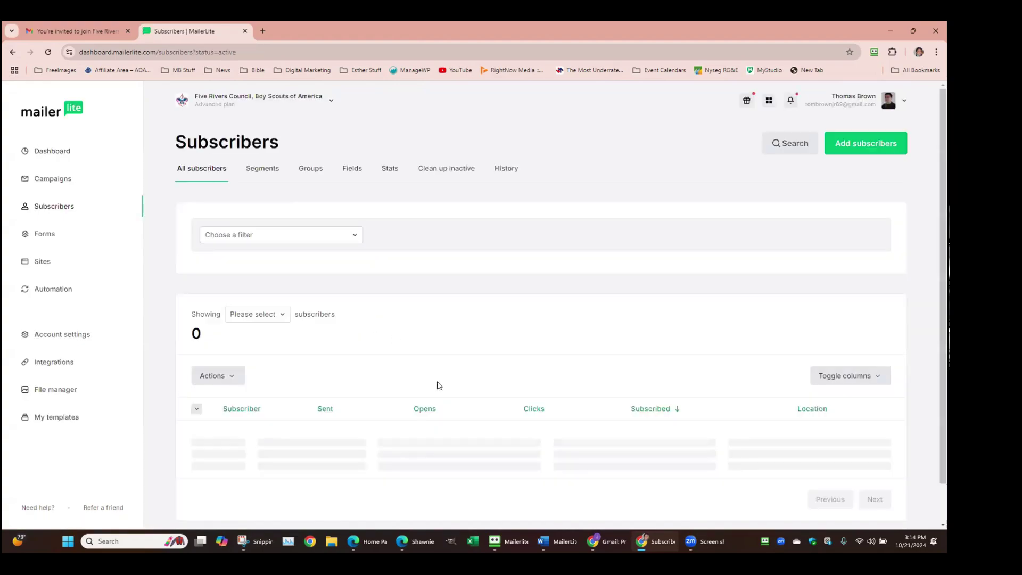
click(550, 367)
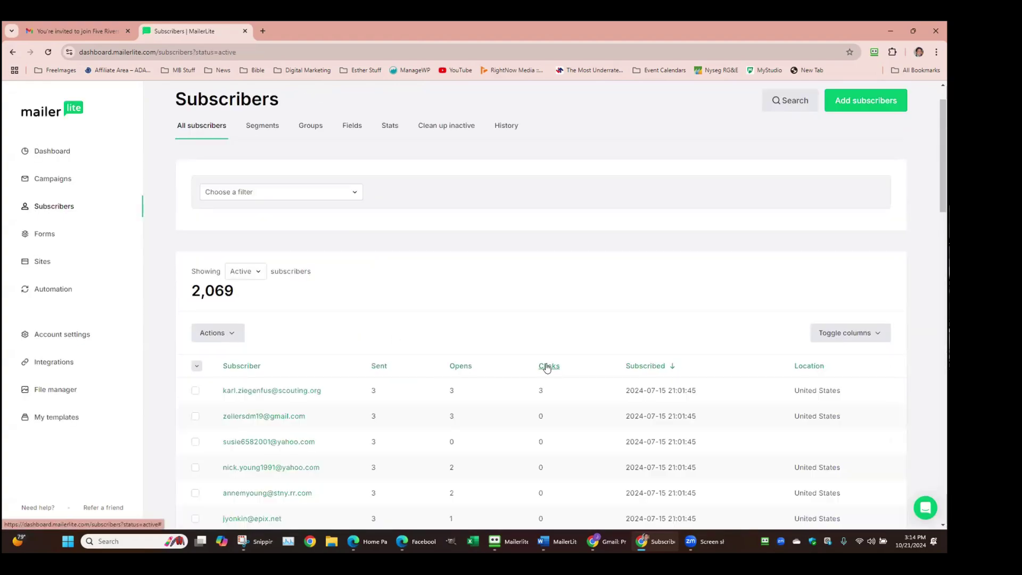
scroll(539, 437, down, 1)
scroll(538, 438, down, 3)
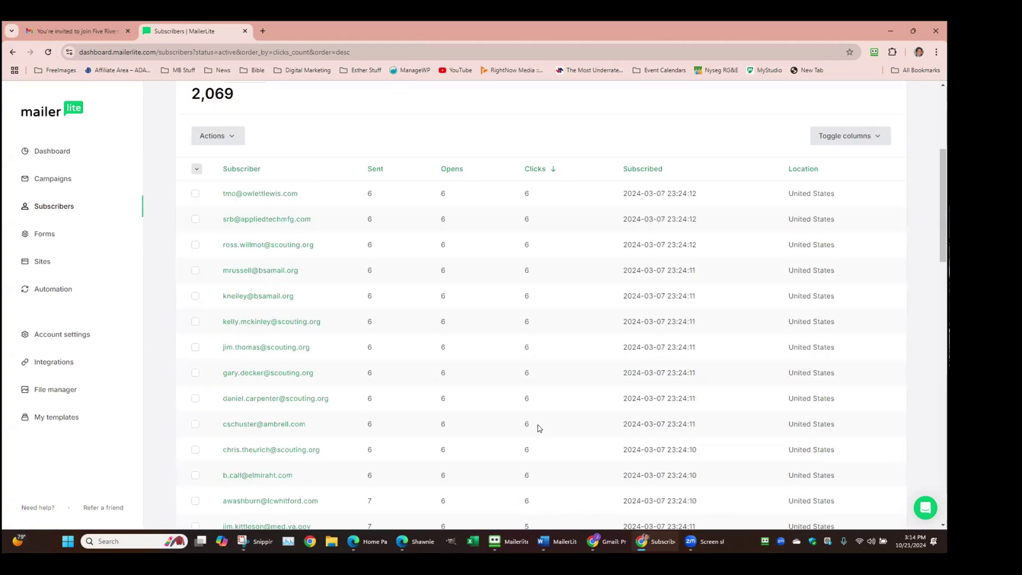
Open the top-clicking subscriber's profile and look through their activity history
click(287, 194)
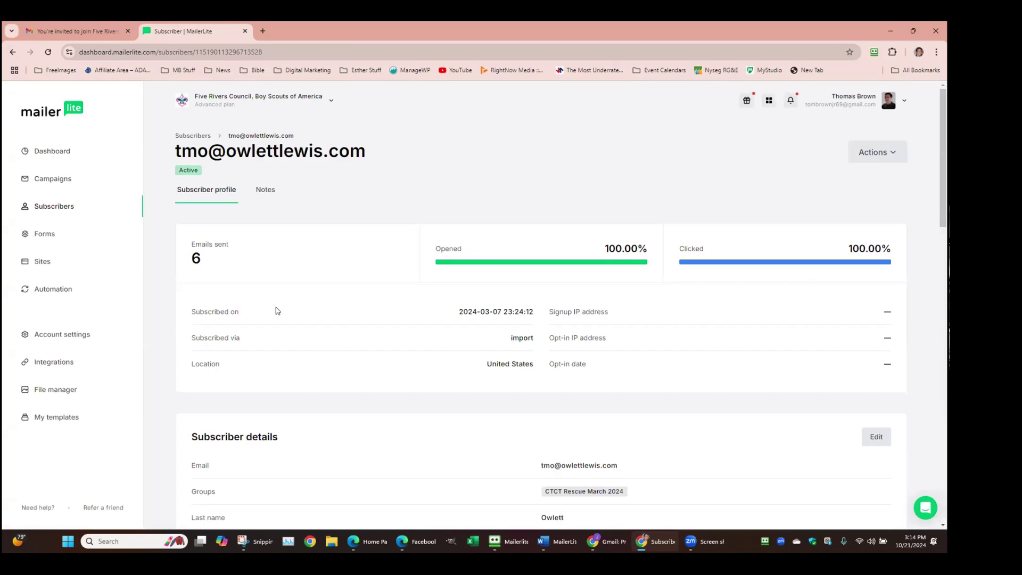
scroll(302, 350, down, 3)
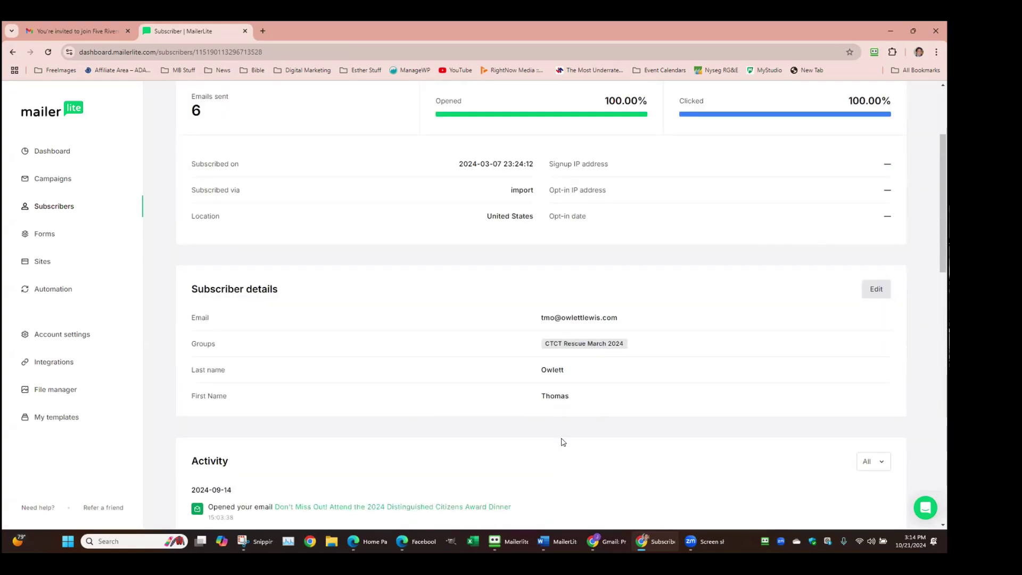
scroll(322, 416, down, 5)
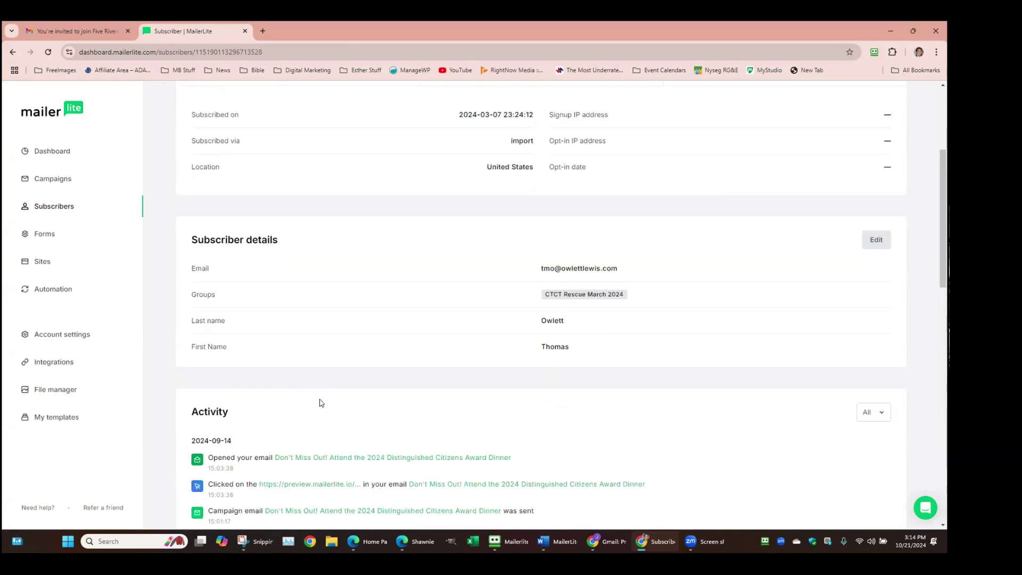
scroll(501, 328, up, 1)
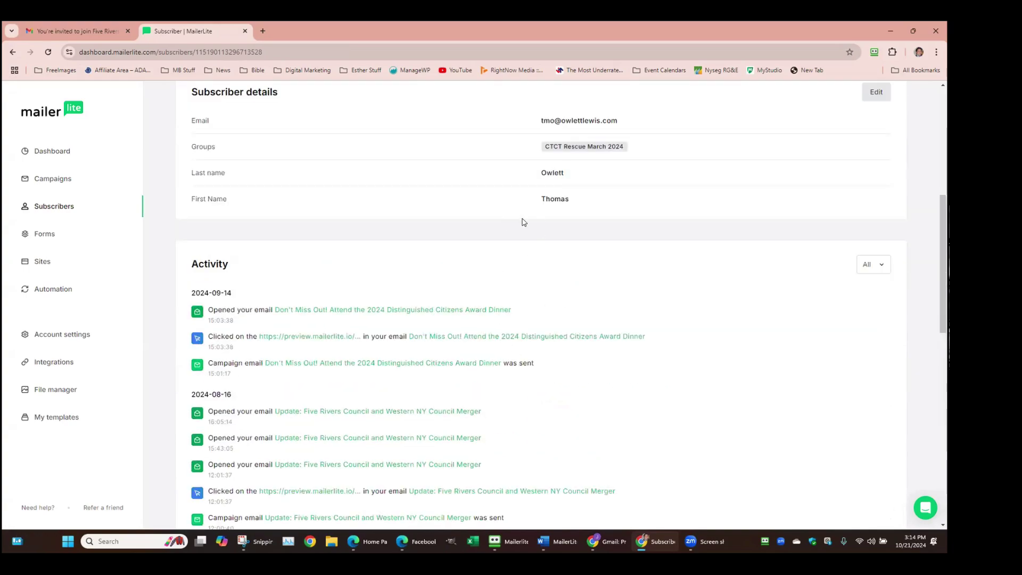
scroll(532, 246, down, 4)
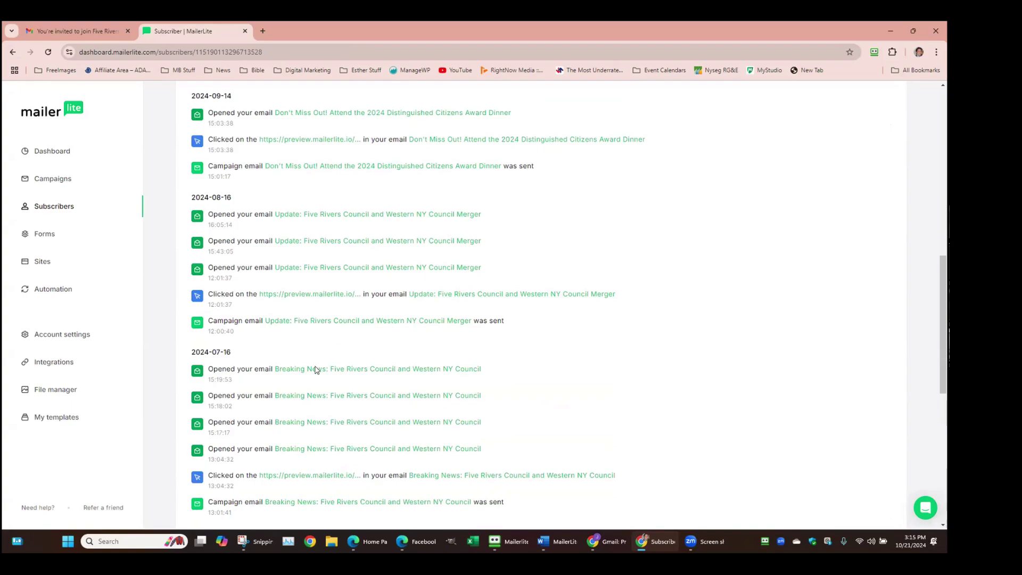
scroll(317, 374, down, 5)
scroll(319, 440, down, 3)
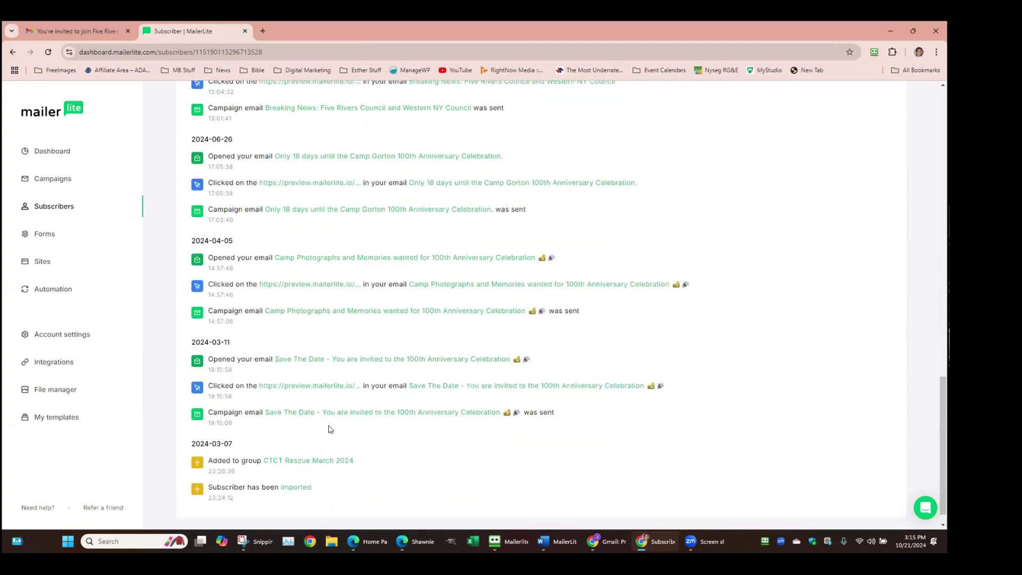
scroll(362, 441, down, 1)
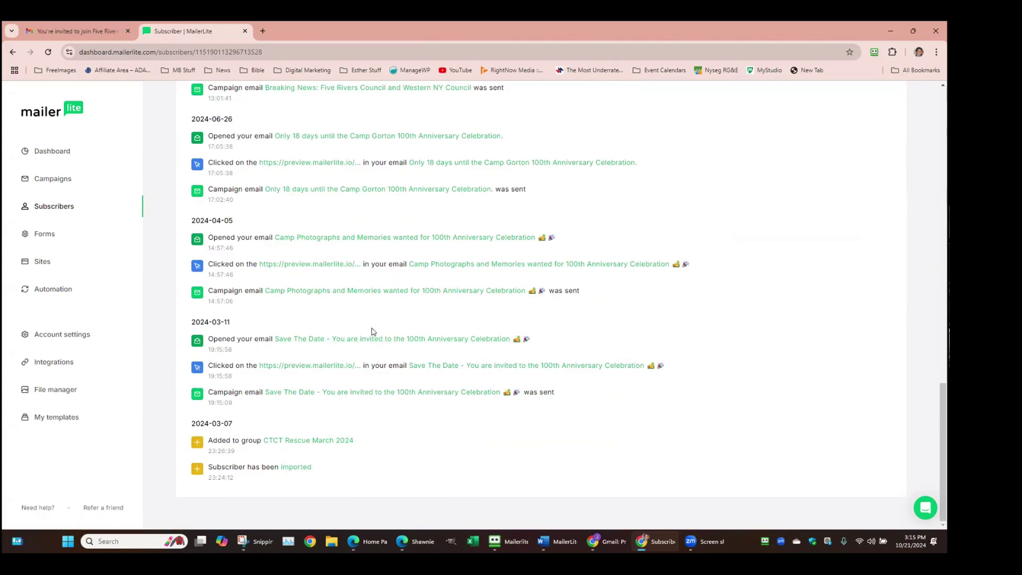
scroll(305, 266, up, 1)
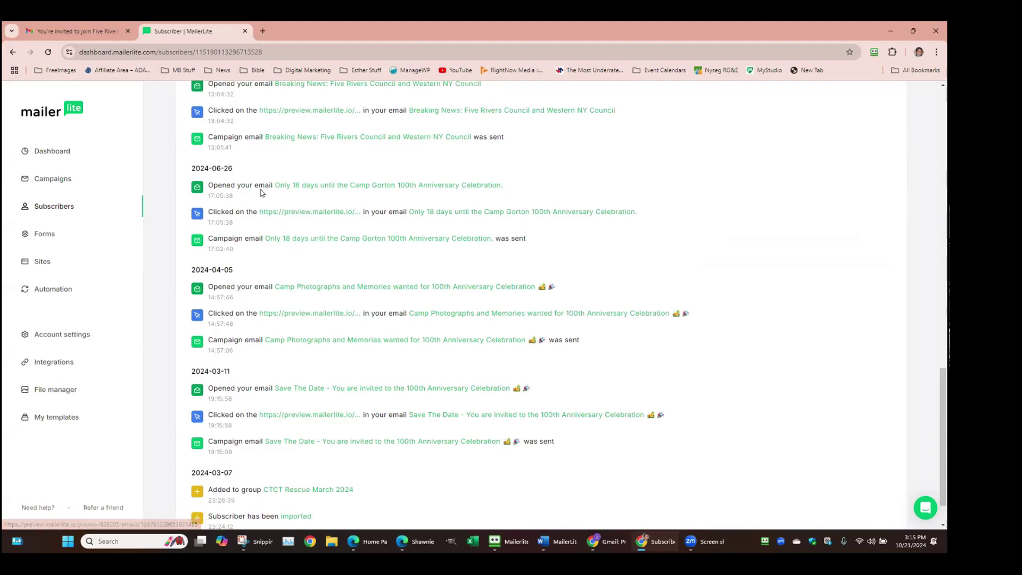
scroll(262, 193, up, 4)
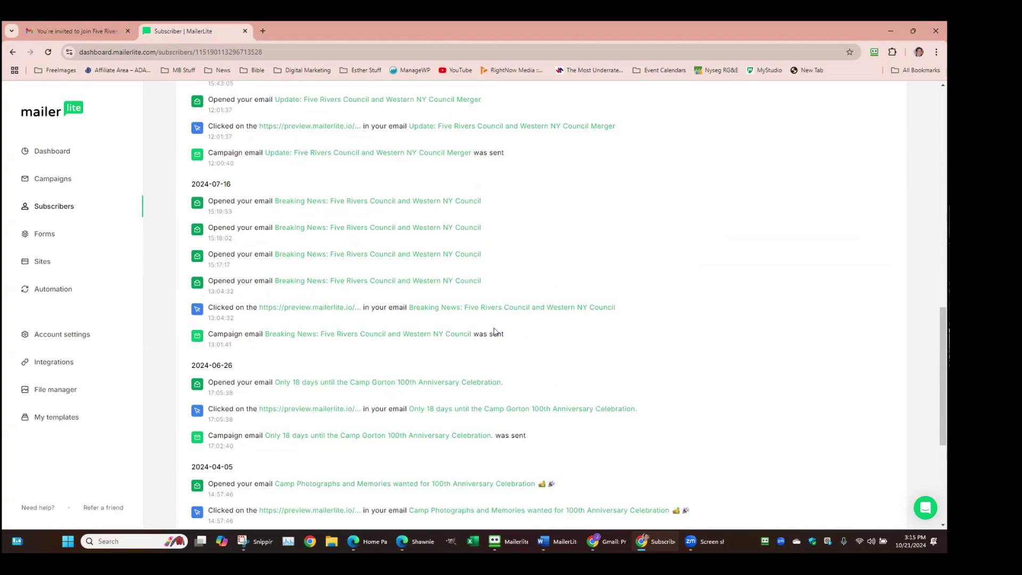
scroll(524, 282, up, 7)
scroll(525, 279, up, 5)
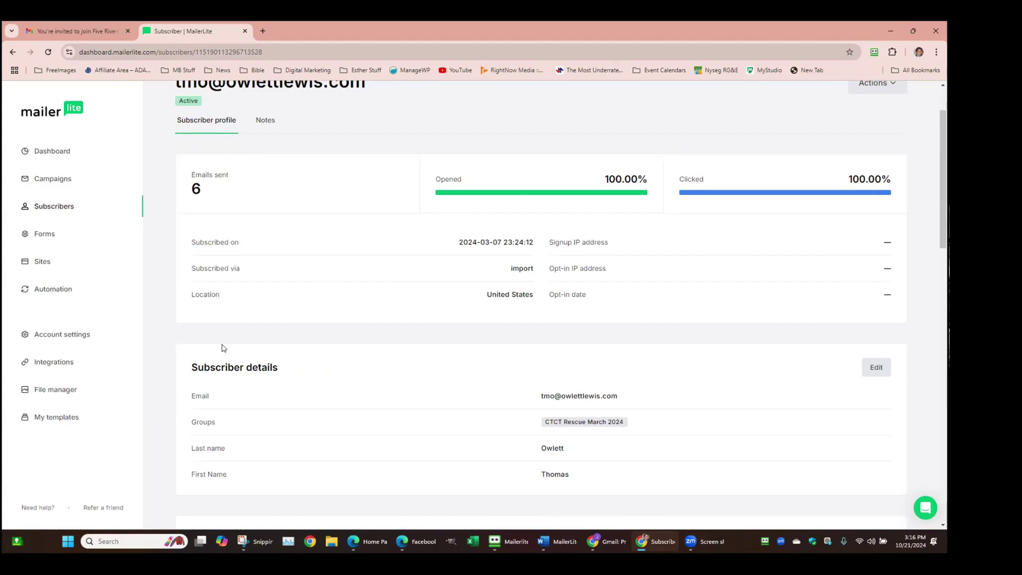
Open the unsubscribe page content editor from Account settings' Unsubscribe settings
click(65, 334)
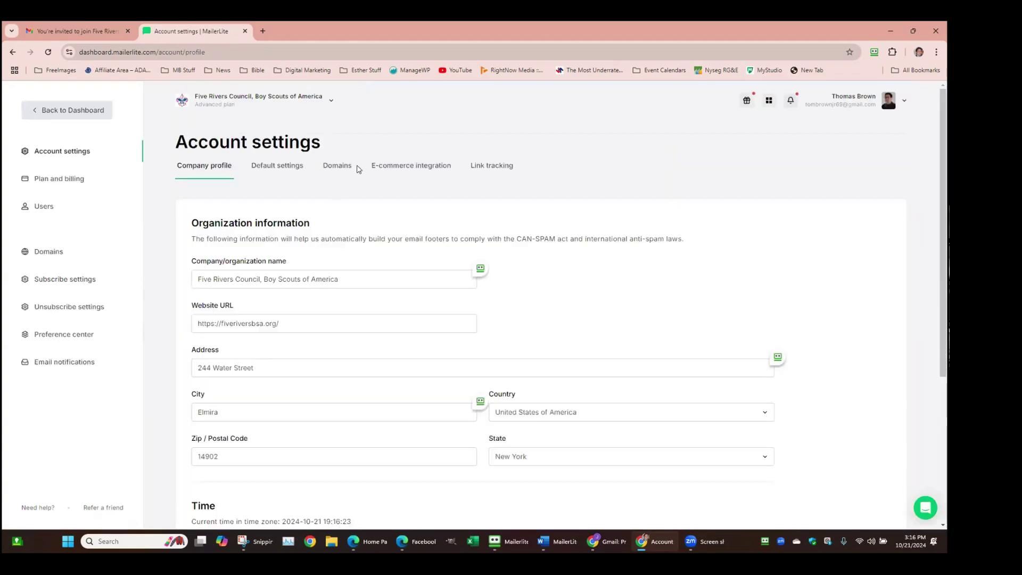
click(99, 306)
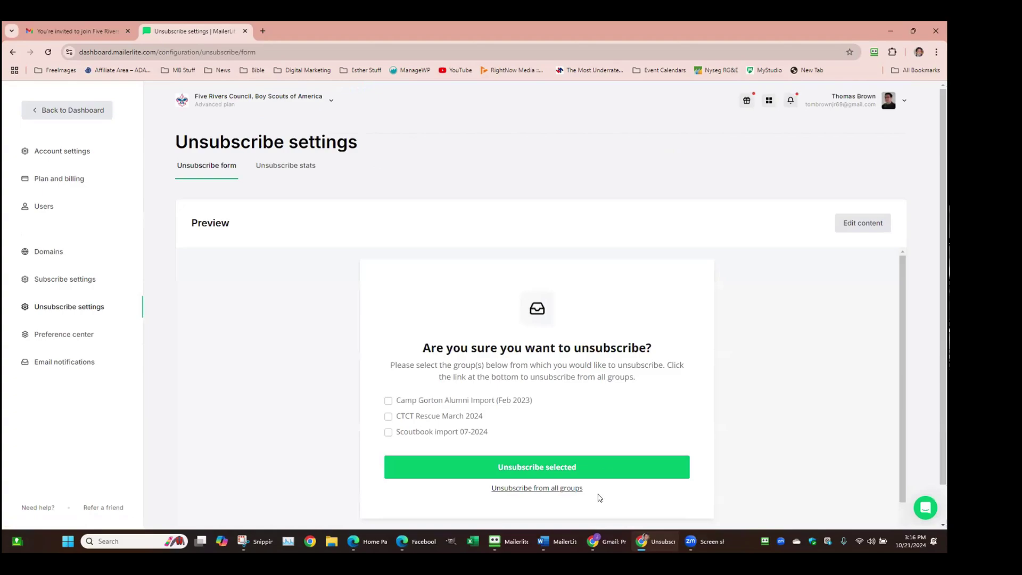
click(863, 223)
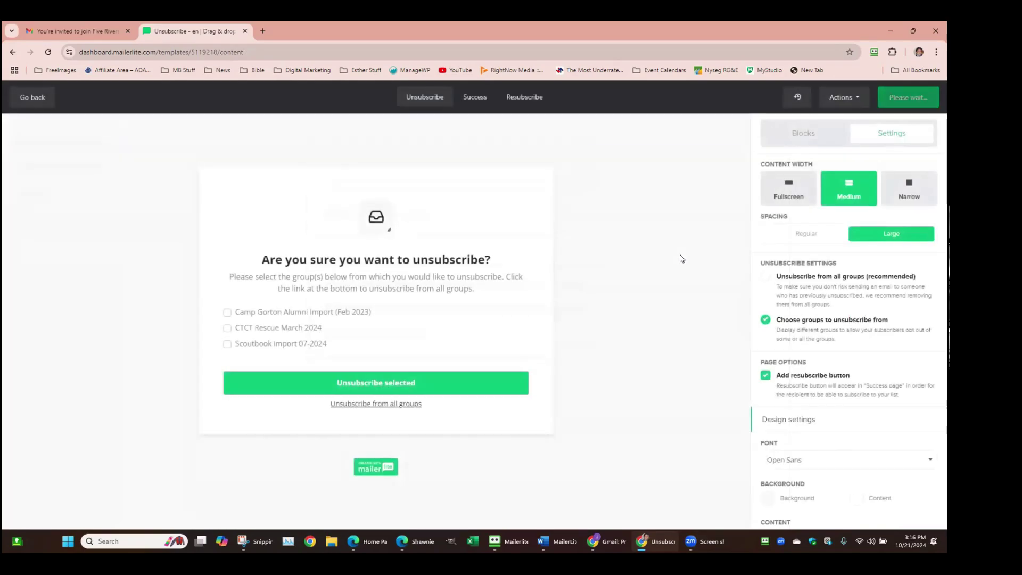
Remove the '(Feb 2023)' ending from the Camp Gorton Alumni Import group name
click(306, 318)
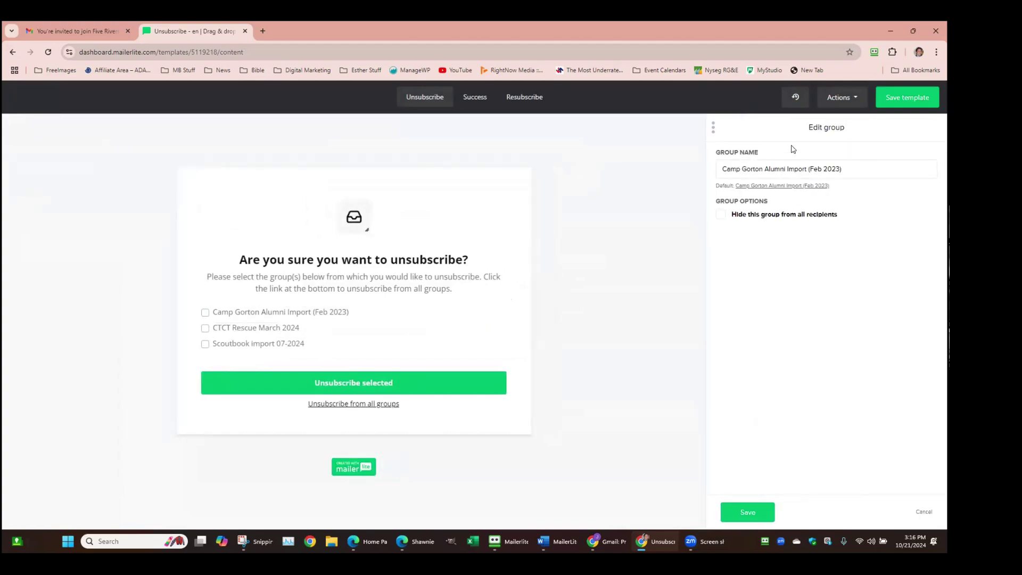
drag(805, 169, 922, 176)
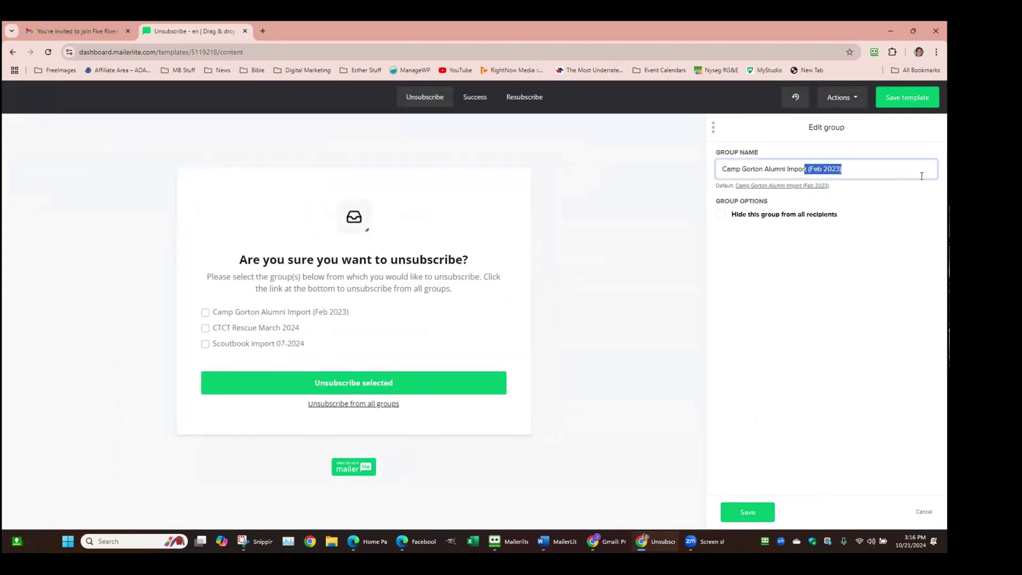
key(BackSpace)
key(Return)
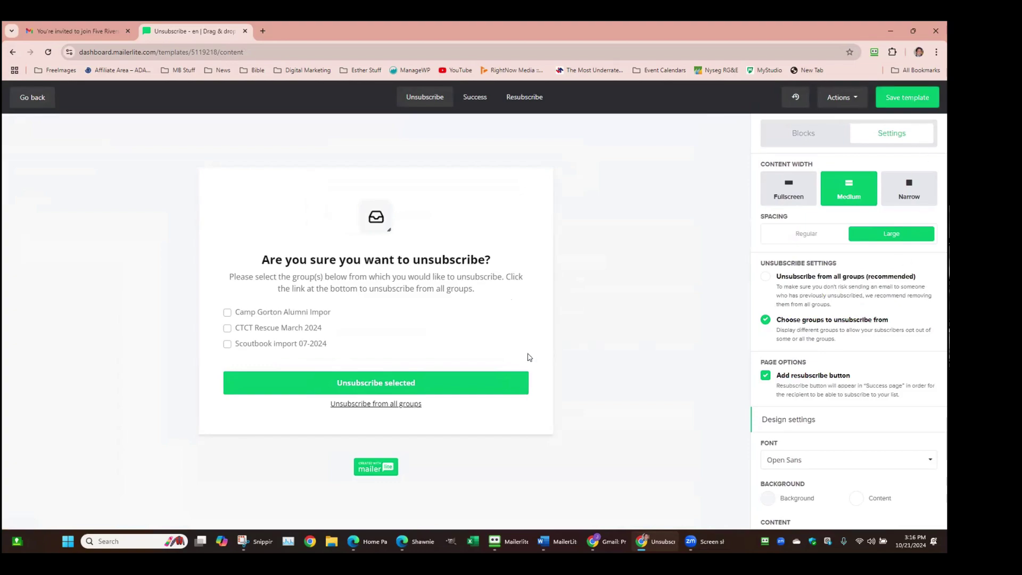
Hide the CTCT Rescue March 2024 group from all recipients, save, and return to Unsubscribe settings
mouse_move(449, 337)
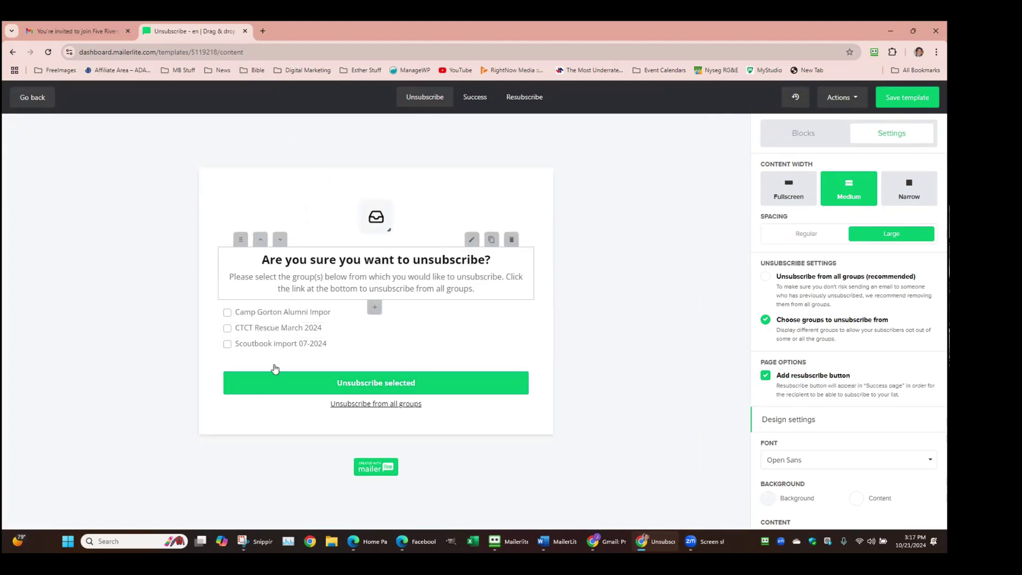
click(353, 329)
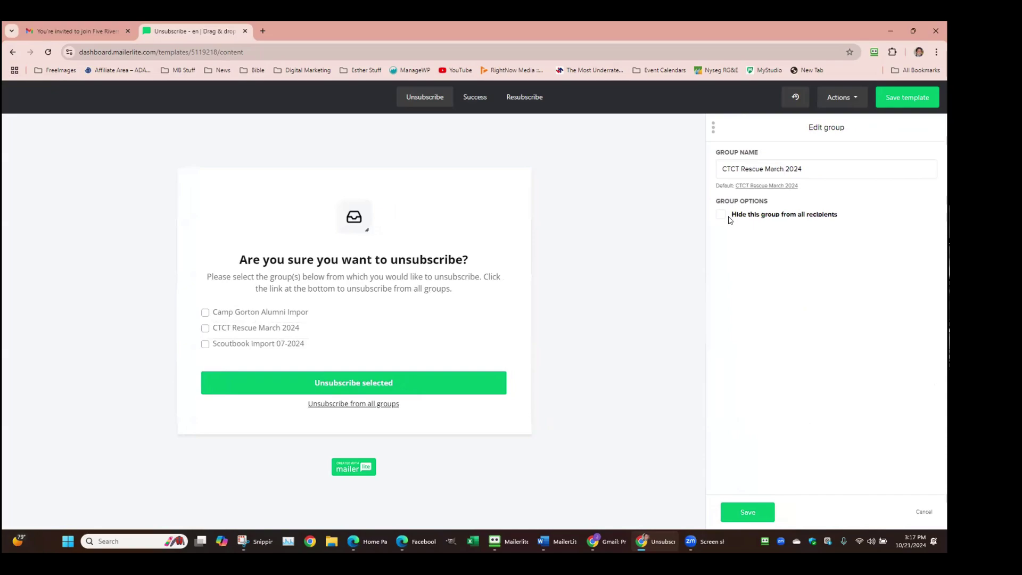
click(723, 215)
click(763, 515)
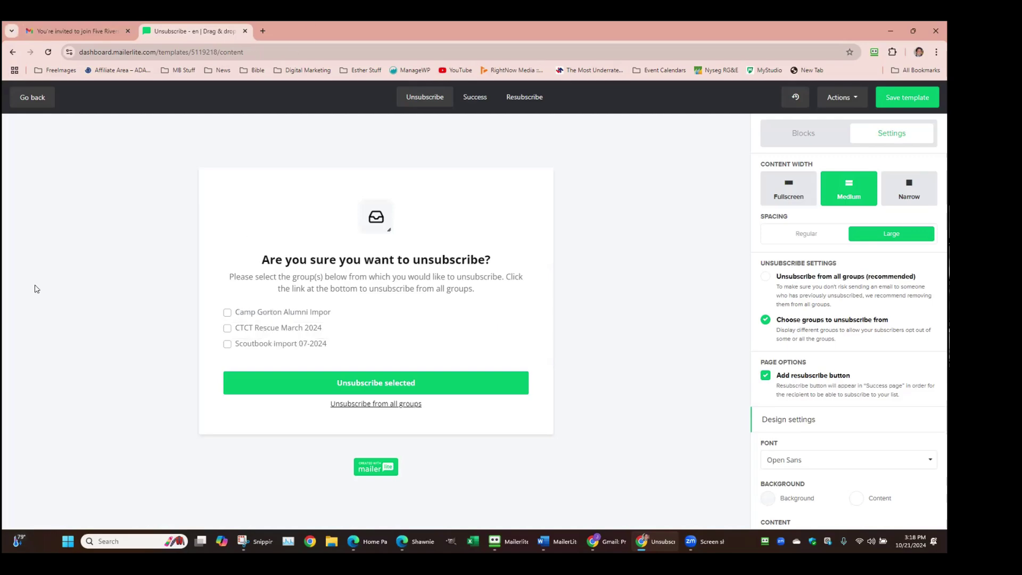
click(37, 96)
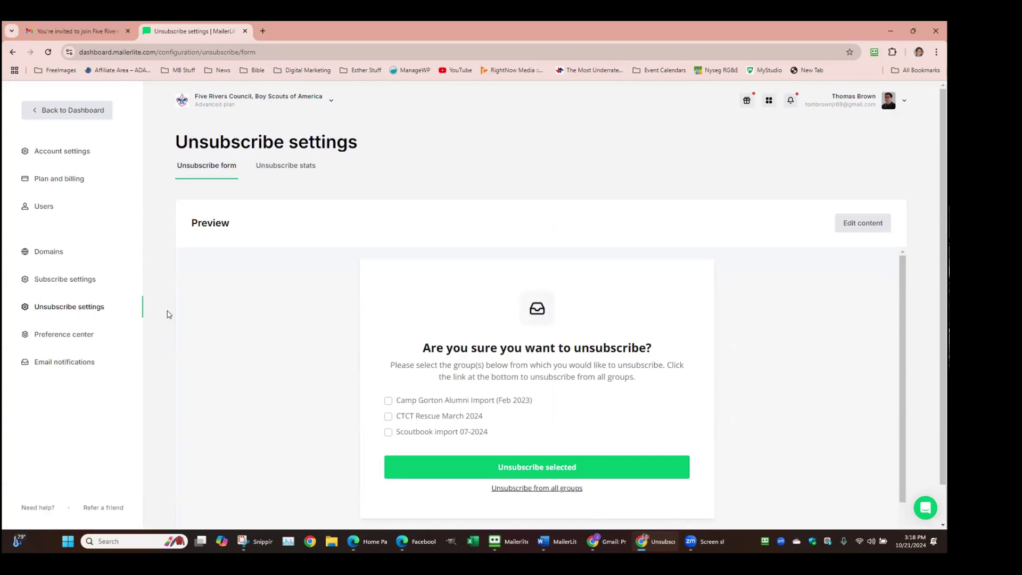
Go back to the Dashboard, then view the Users list under Account settings
click(53, 111)
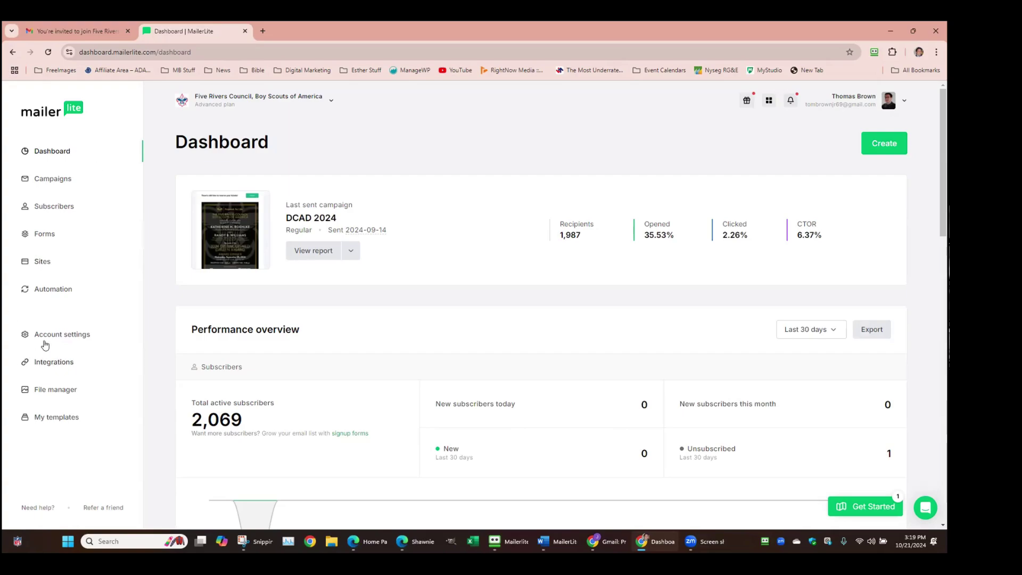
click(59, 334)
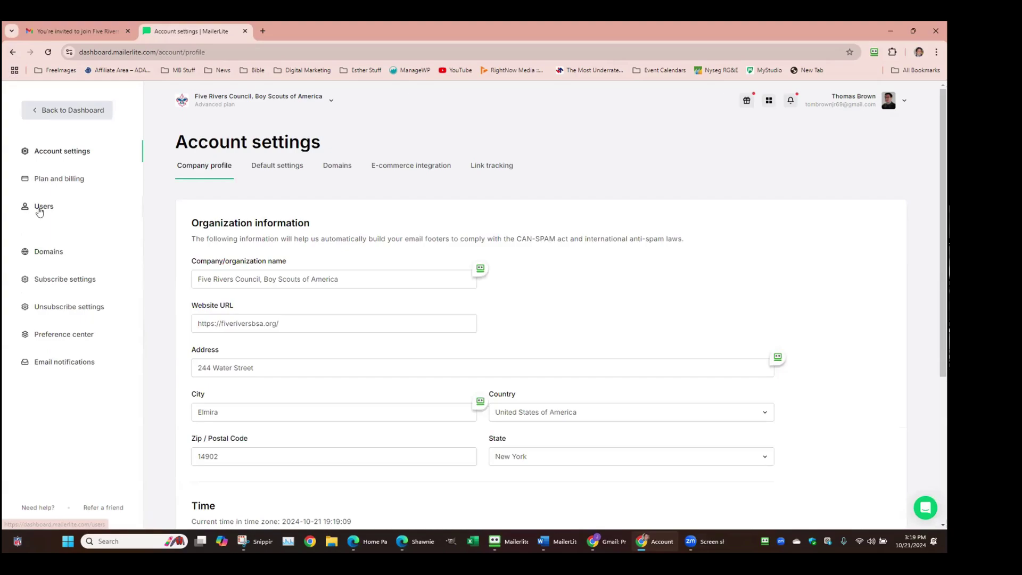
click(40, 210)
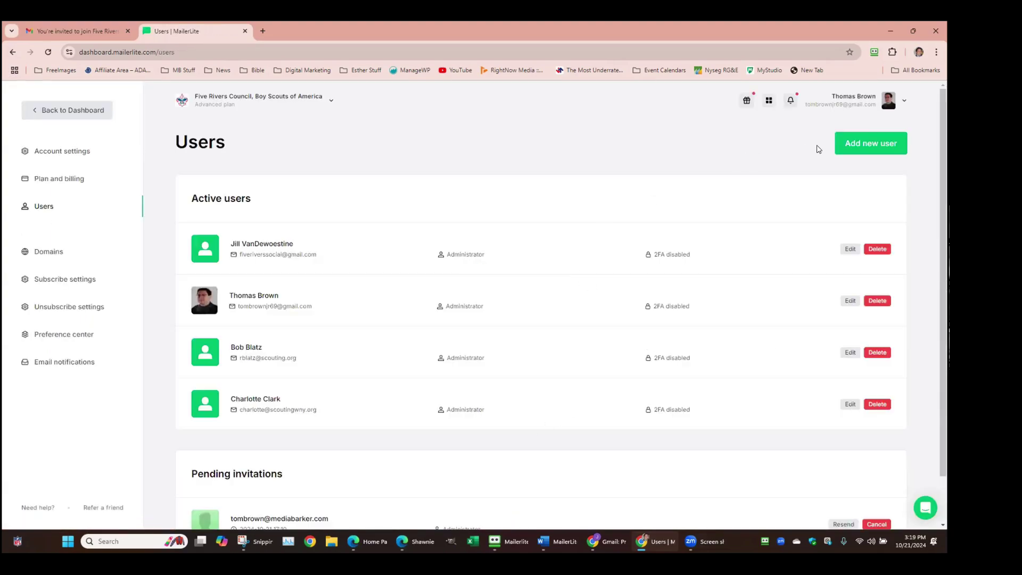
Start a new user invitation and choose the Custom user role
click(851, 143)
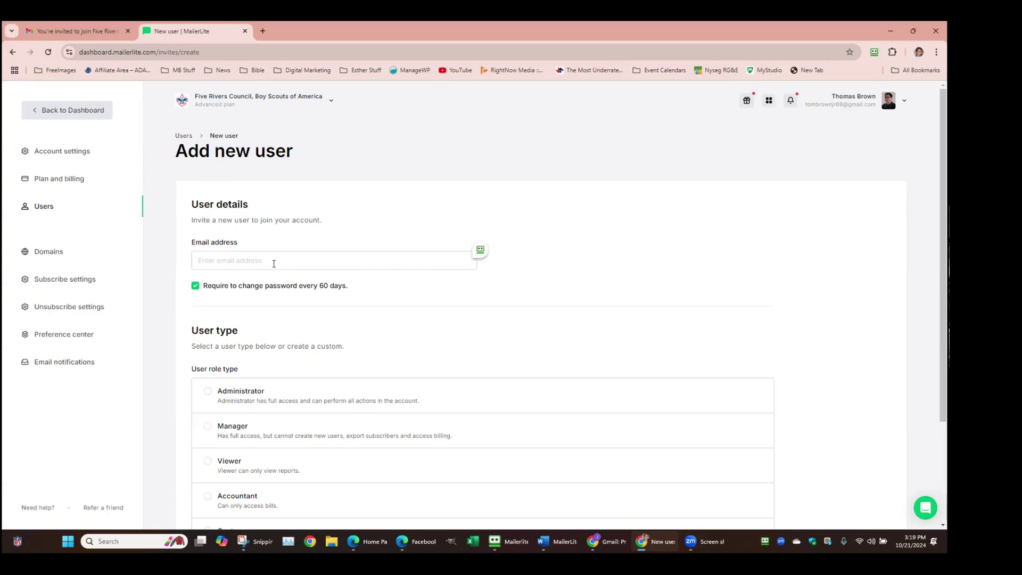
scroll(347, 294, down, 2)
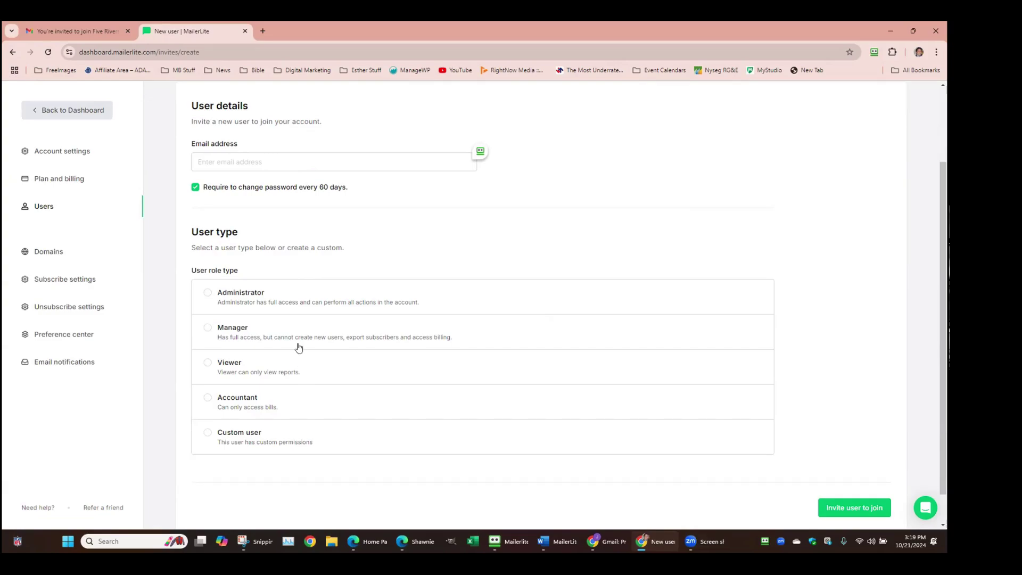
click(212, 431)
scroll(250, 409, down, 5)
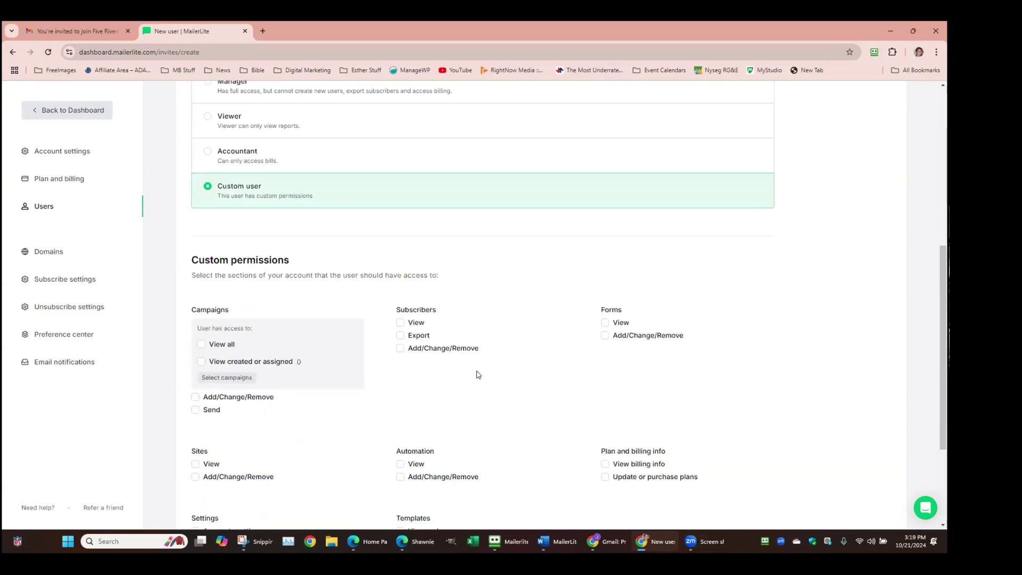
scroll(587, 272, down, 2)
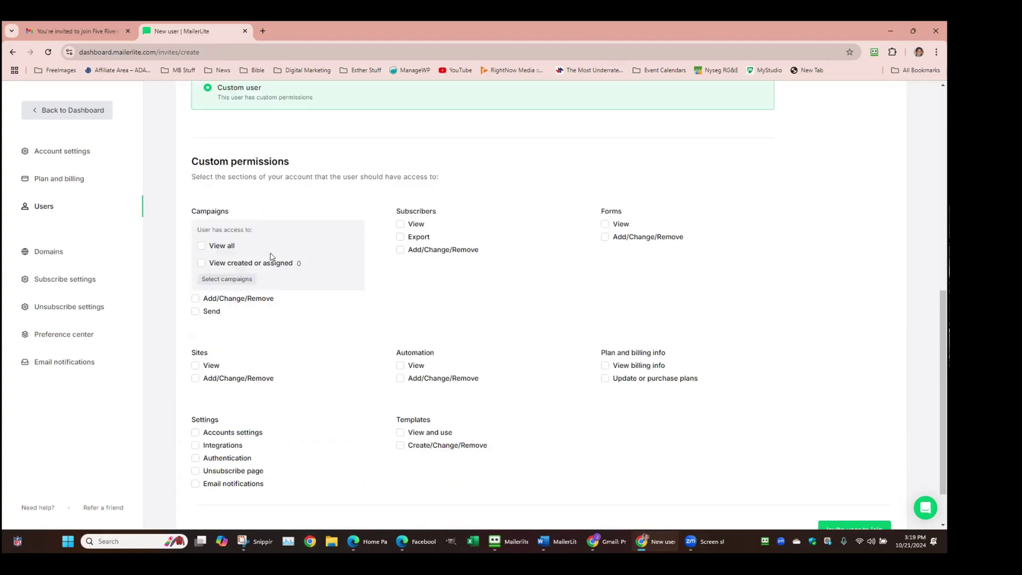
Look at the campaign access selection, close it without saving, and review the permissions
click(209, 281)
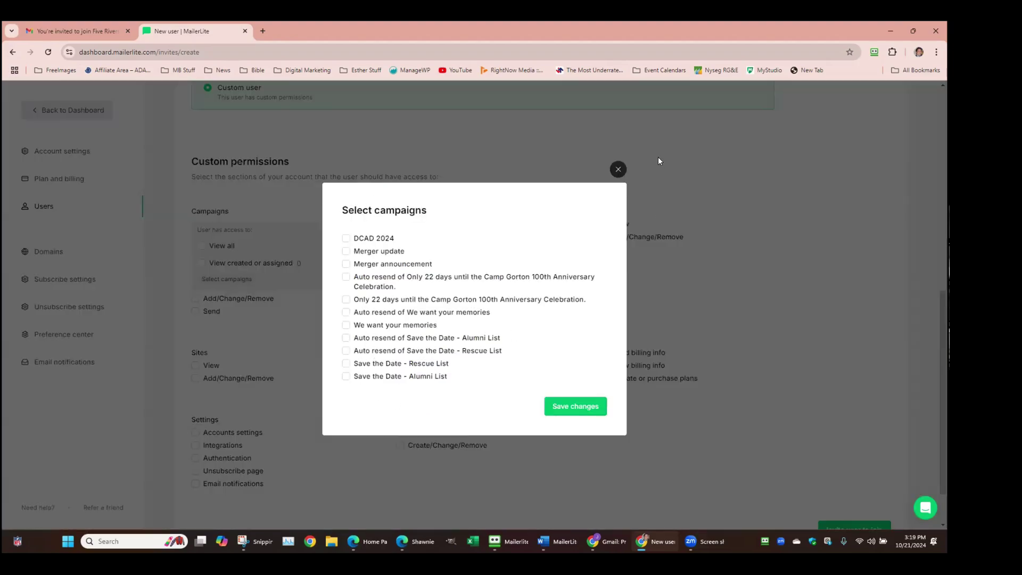
click(619, 170)
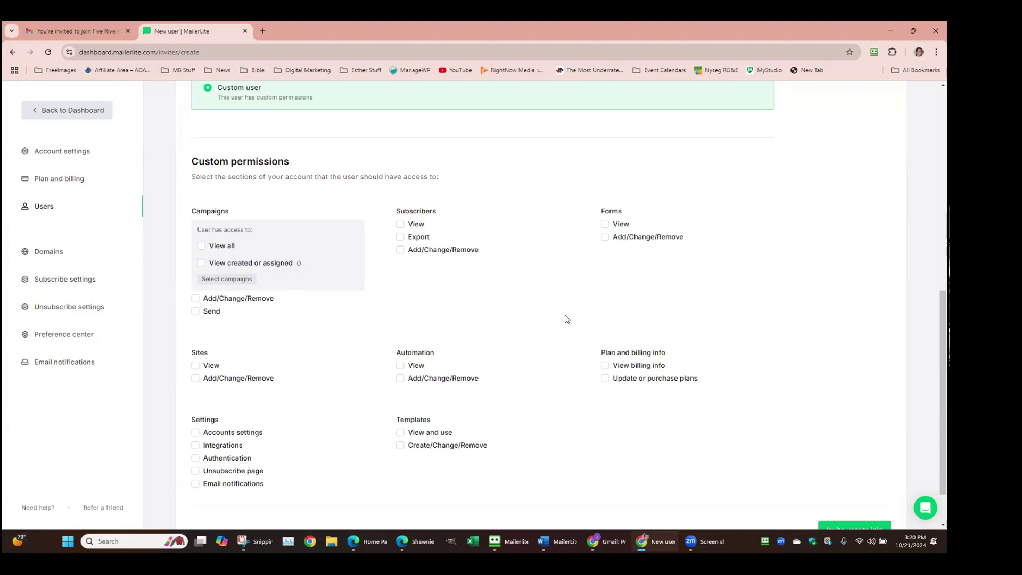
scroll(545, 277, up, 3)
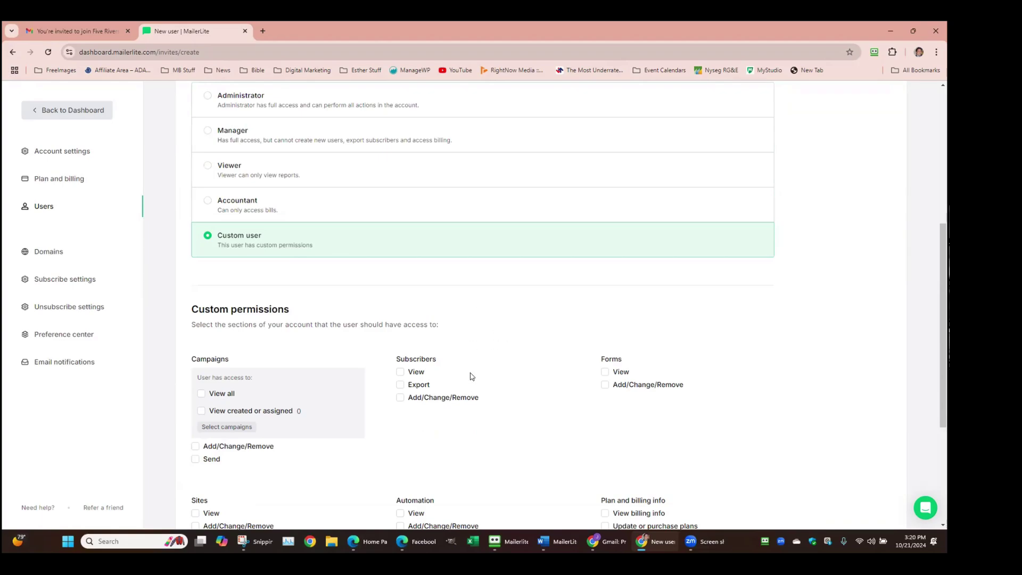
scroll(471, 377, down, 3)
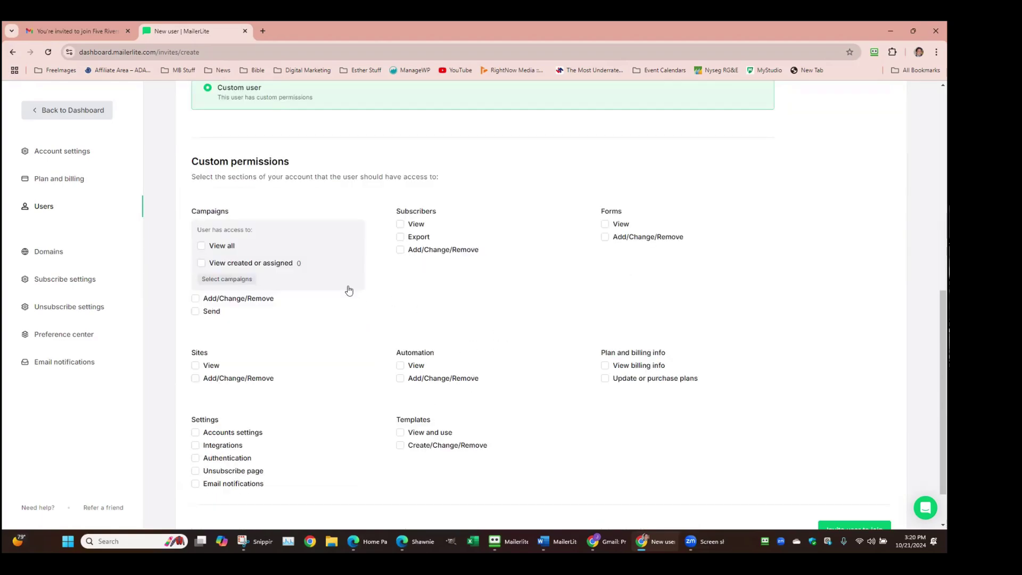
scroll(349, 290, up, 6)
scroll(193, 255, up, 2)
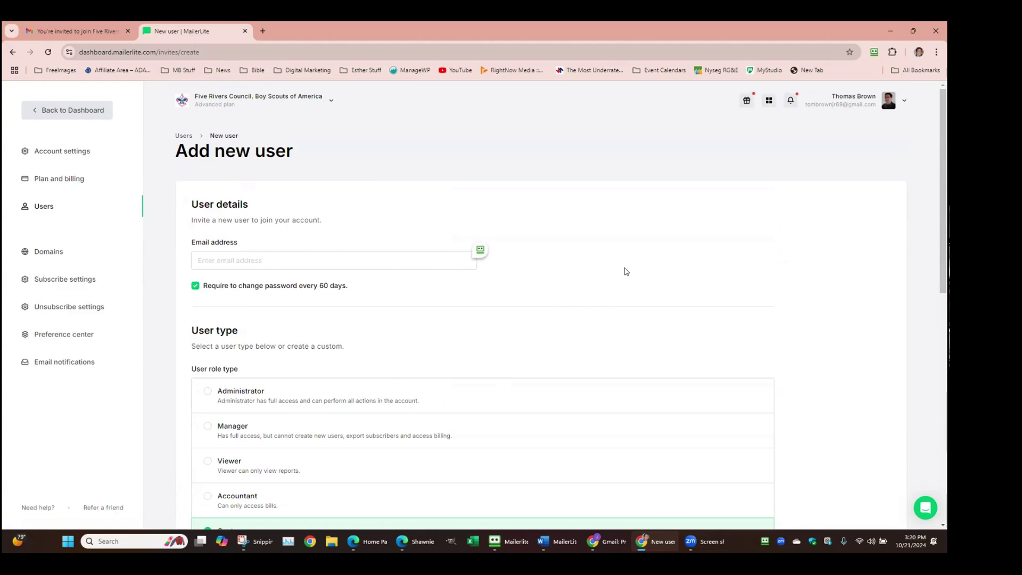
Show the Drafts campaigns list and open the Copy of Copy of DCAD 2024 draft
click(75, 113)
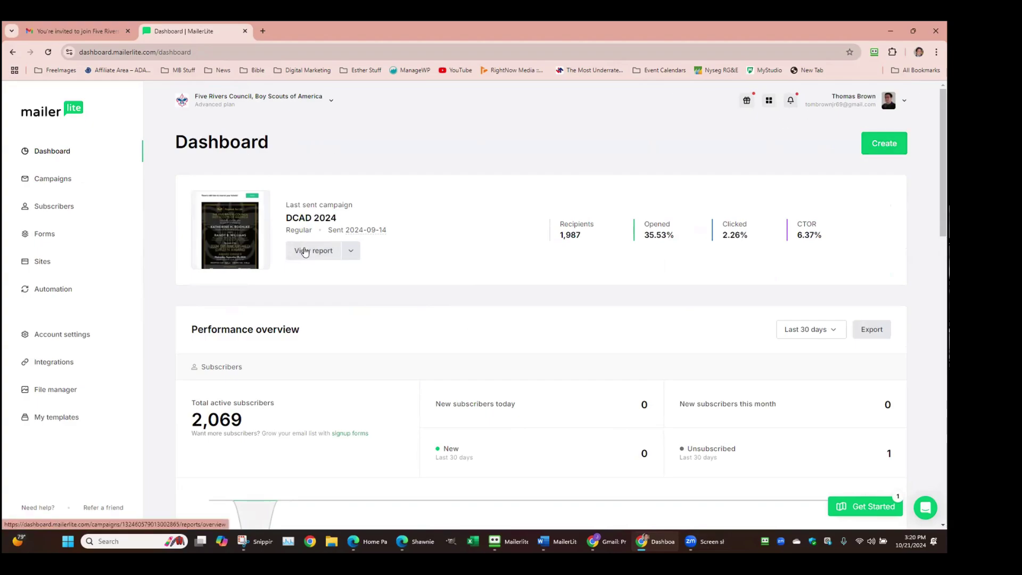
click(54, 181)
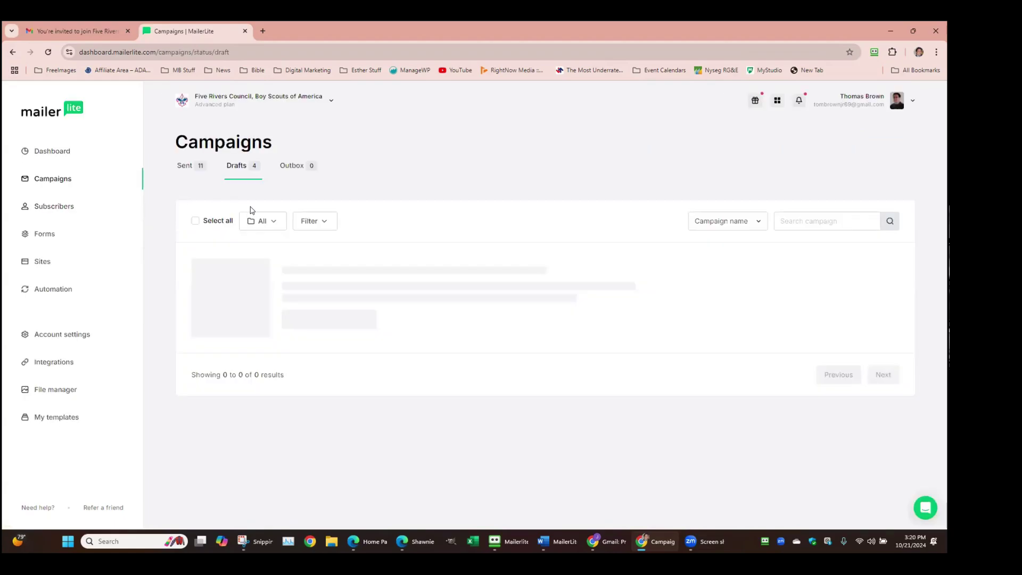
click(236, 175)
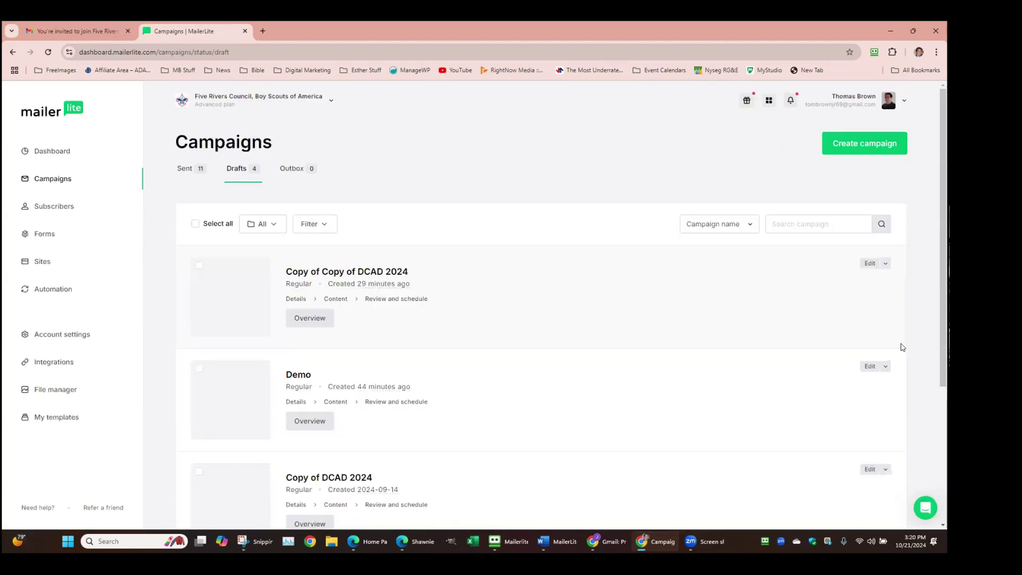
click(887, 263)
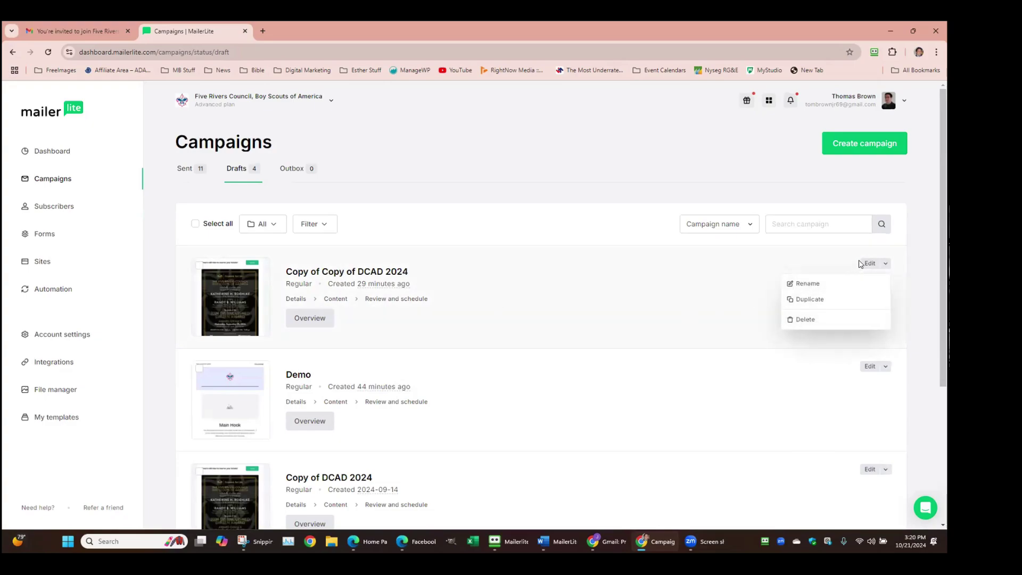
click(832, 250)
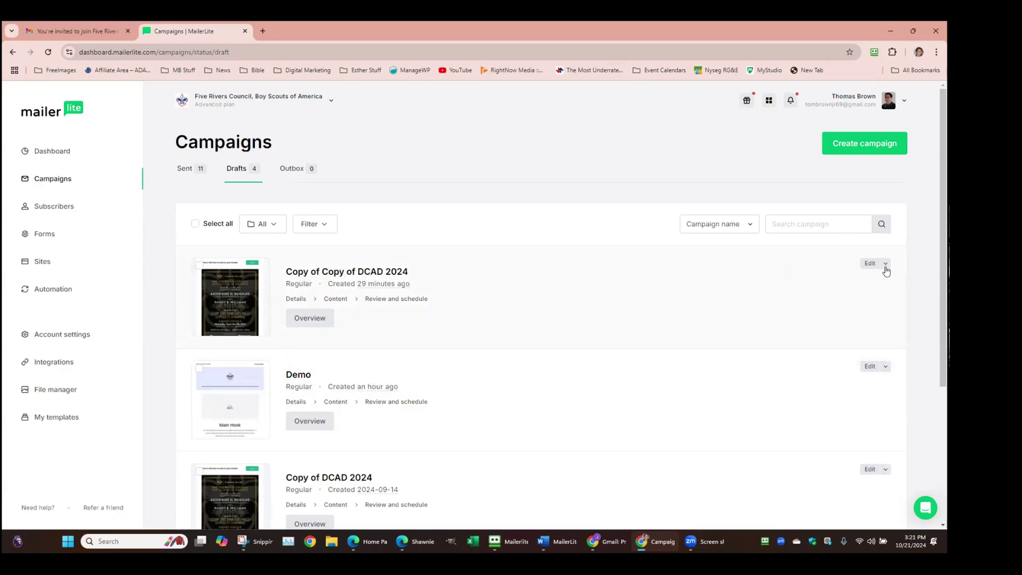
click(871, 262)
scroll(362, 314, down, 3)
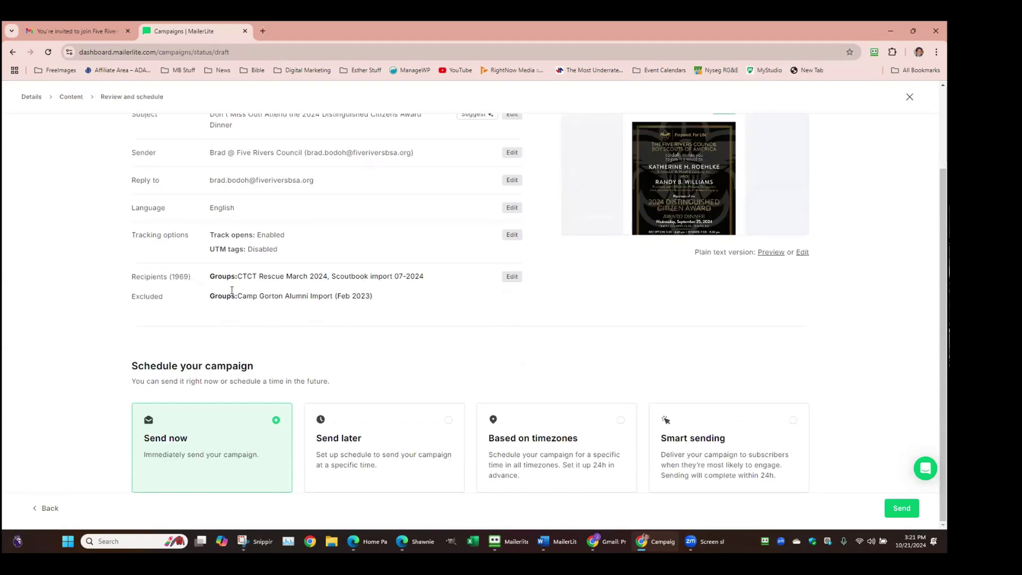
click(512, 277)
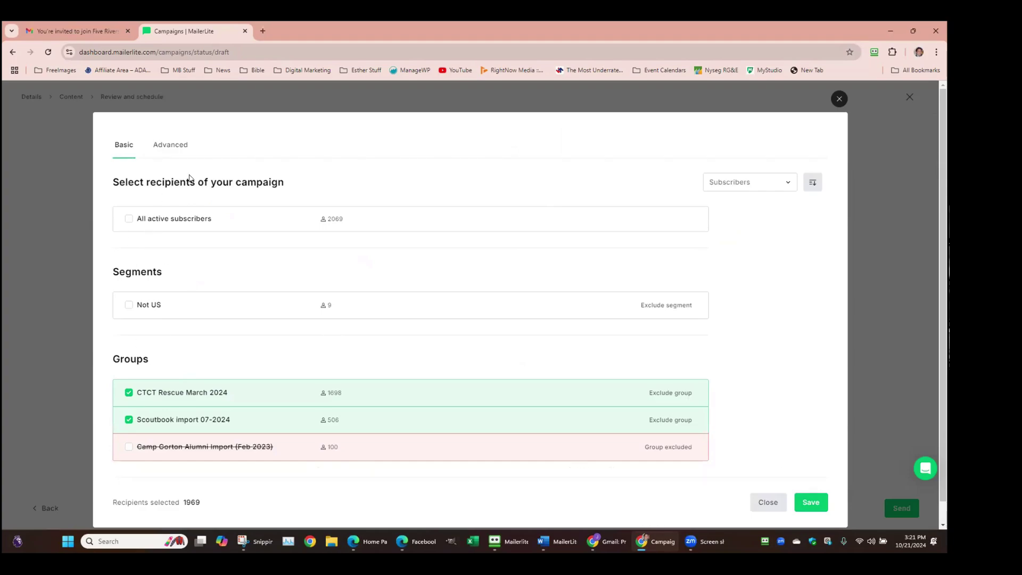
click(840, 99)
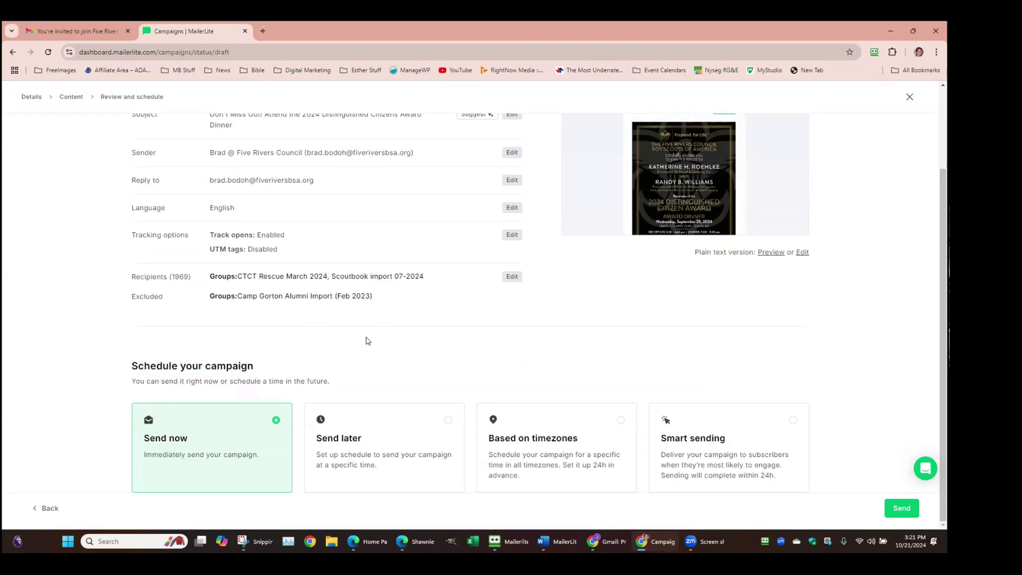
scroll(368, 341, up, 2)
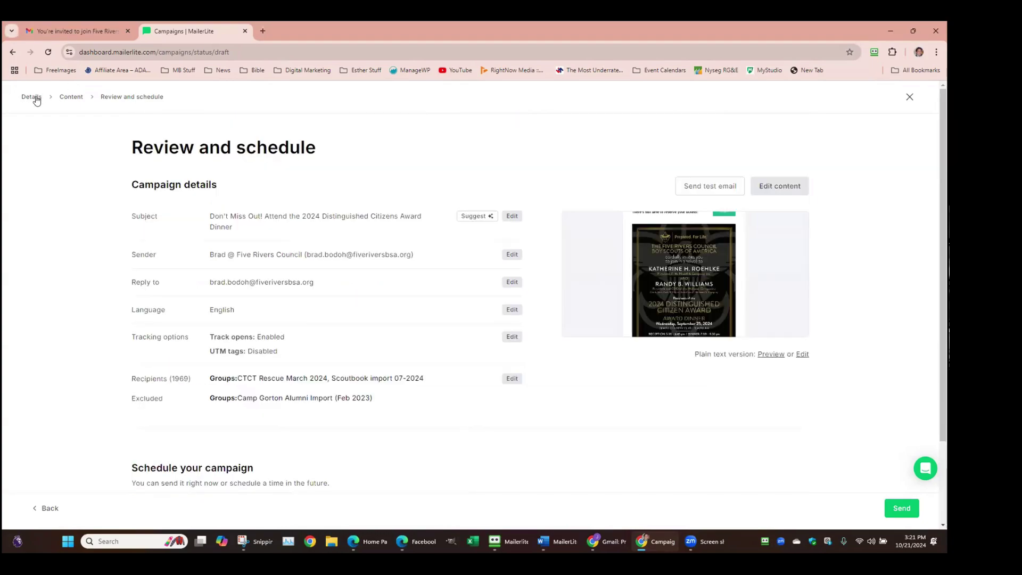
click(910, 97)
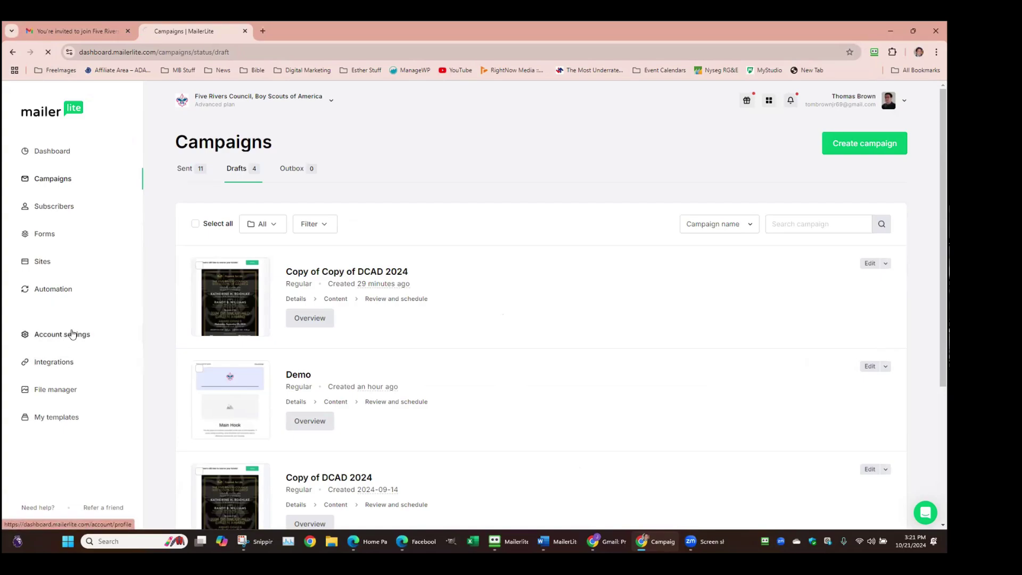
From Account settings Users, add a new user with the Custom user role and view its permissions
click(73, 334)
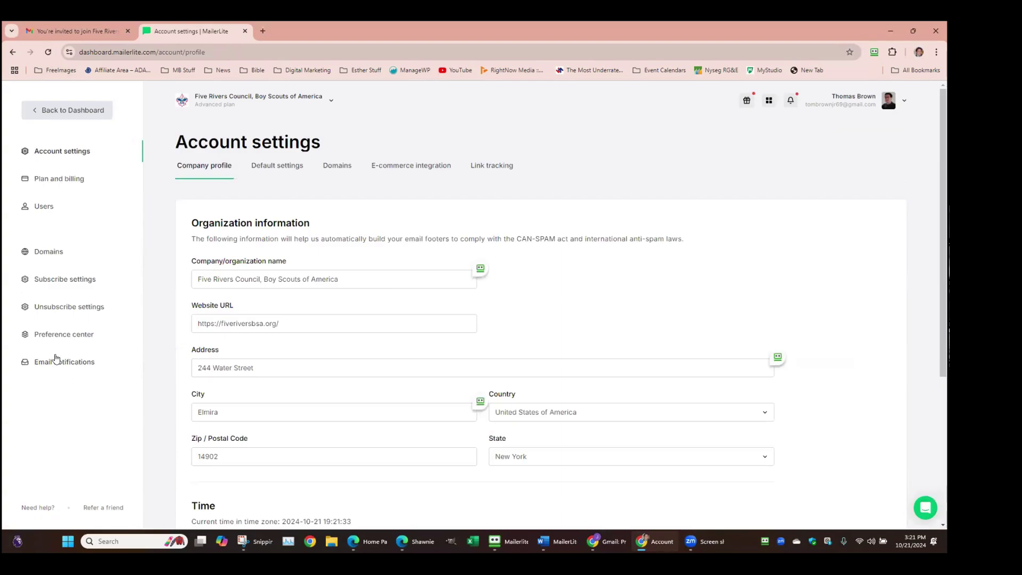
click(37, 207)
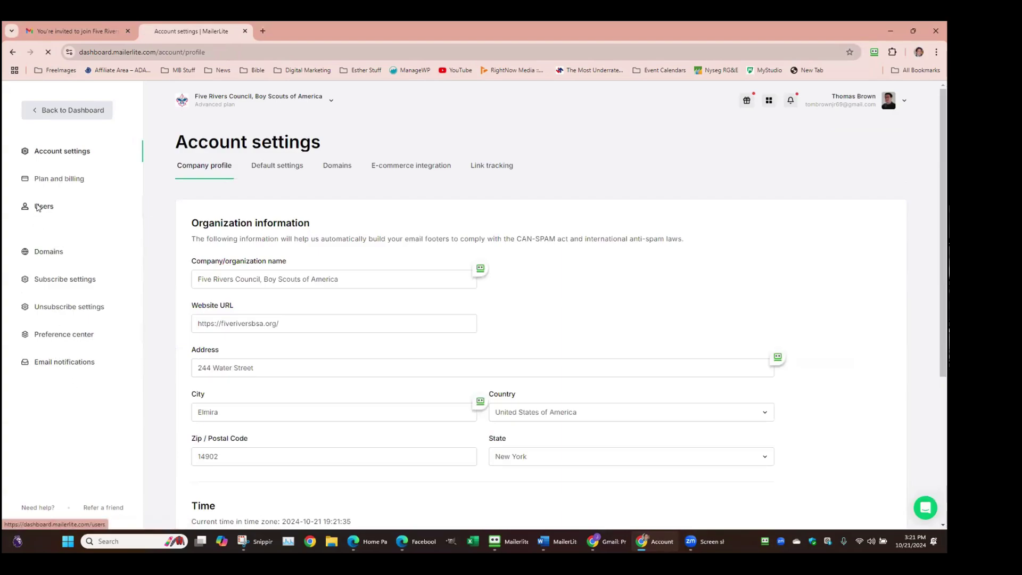
scroll(494, 335, down, 1)
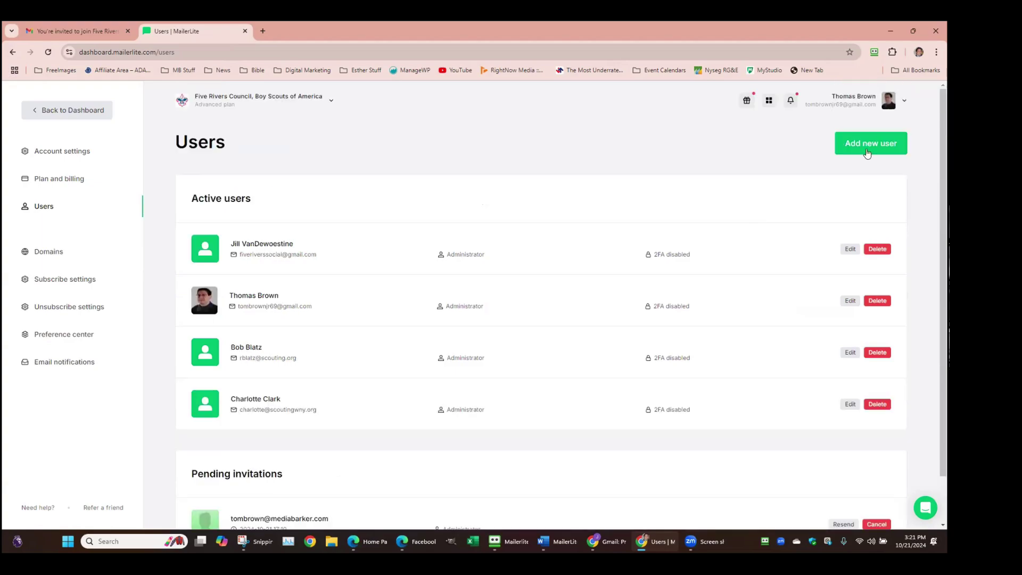
scroll(730, 173, up, 1)
click(884, 148)
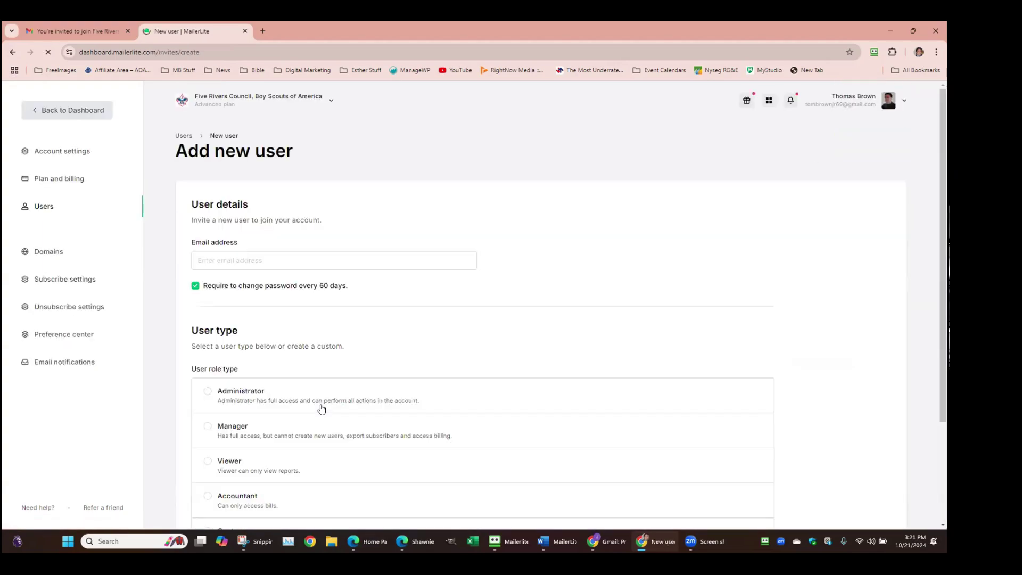
scroll(229, 448, down, 2)
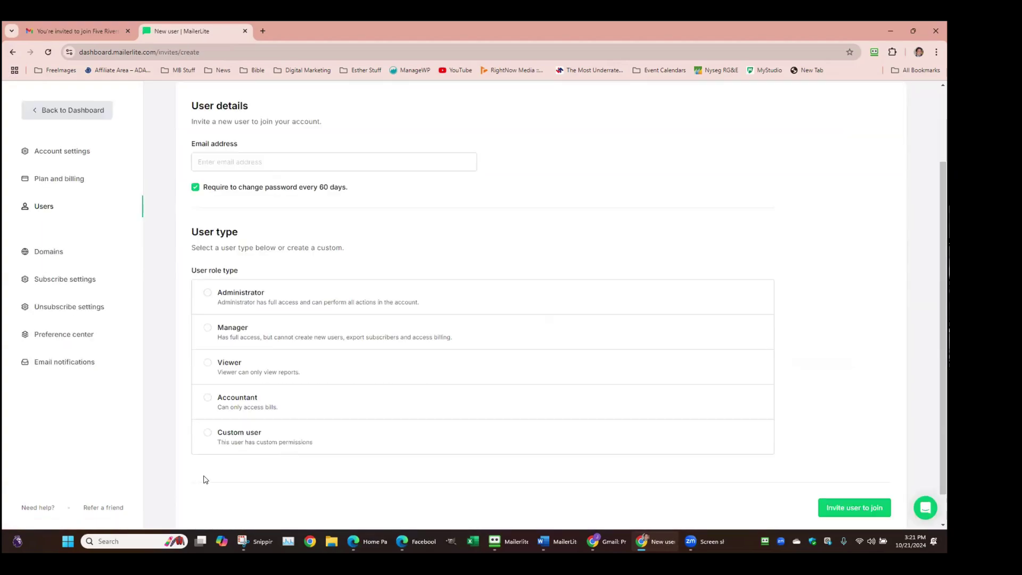
click(207, 432)
scroll(240, 421, down, 4)
scroll(239, 420, down, 3)
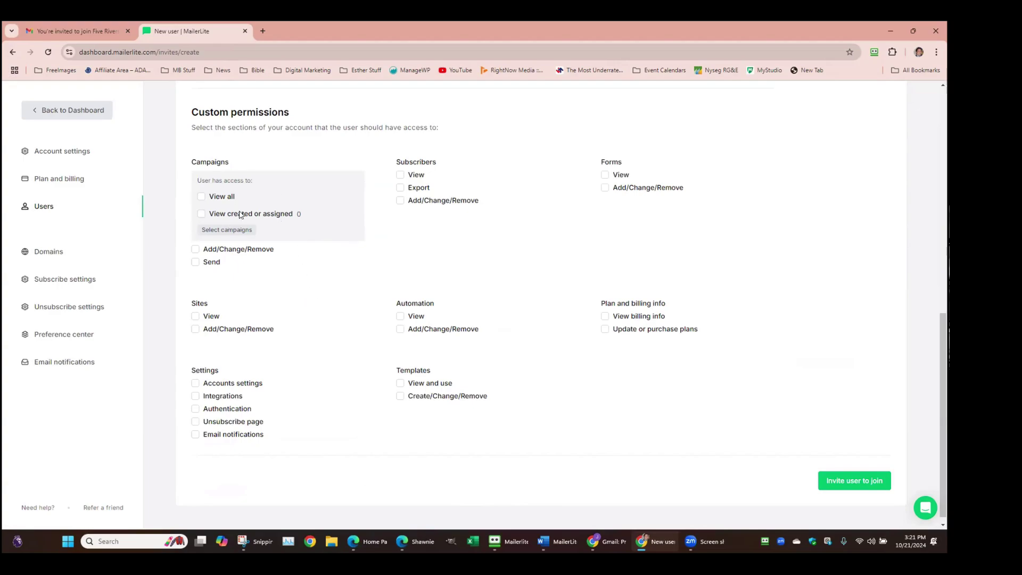
Check the campaign access selection, close it without saving, and return to the Dashboard
click(208, 229)
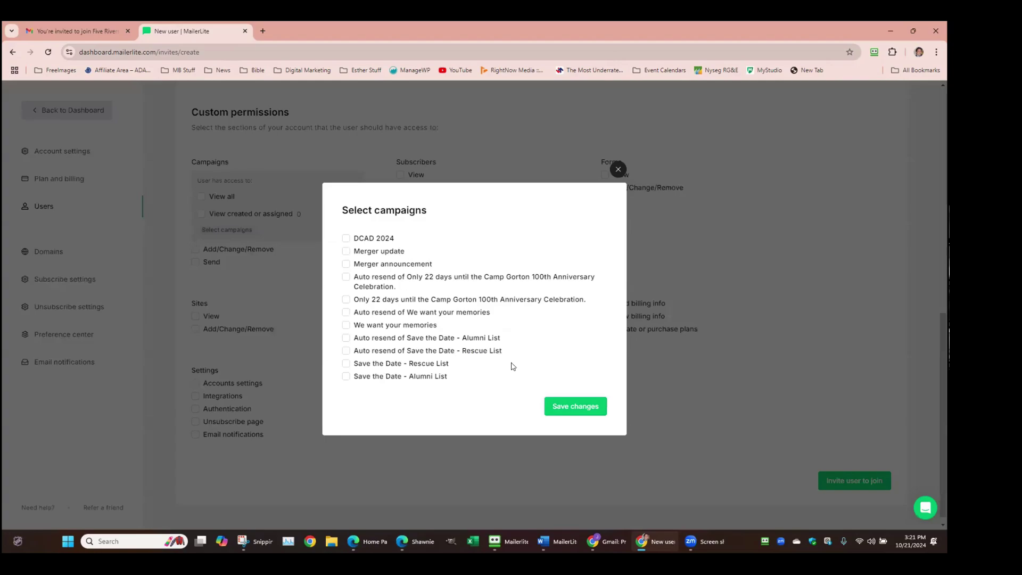
click(618, 169)
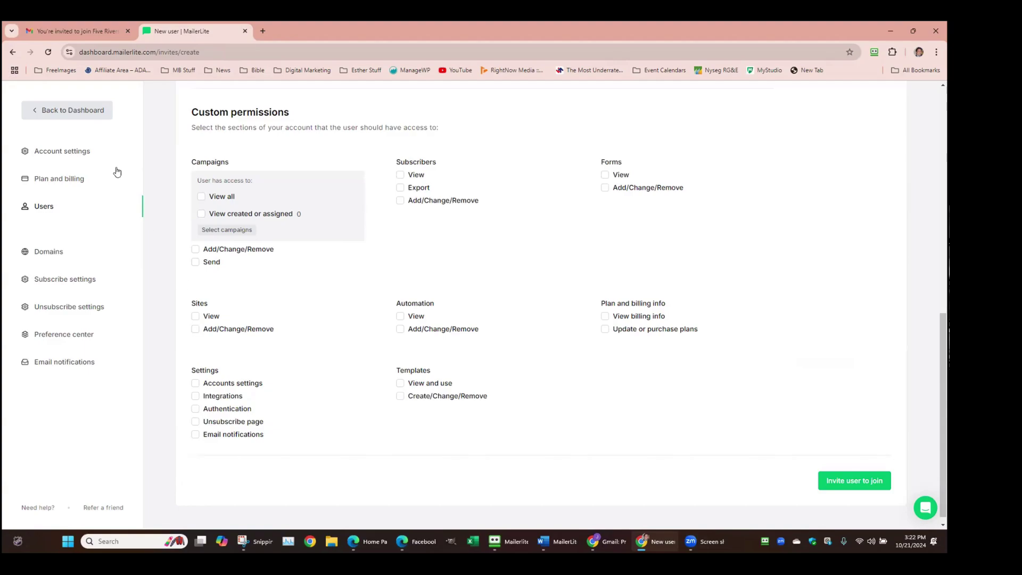
click(75, 112)
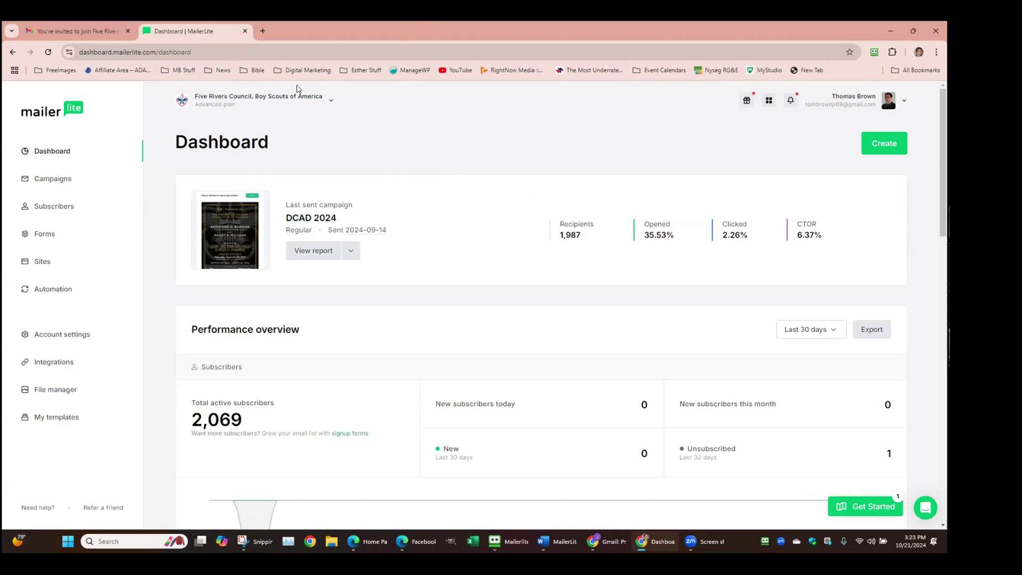
Load zapier.com in a new tab, peek at its login page, and open Explore apps
click(262, 31)
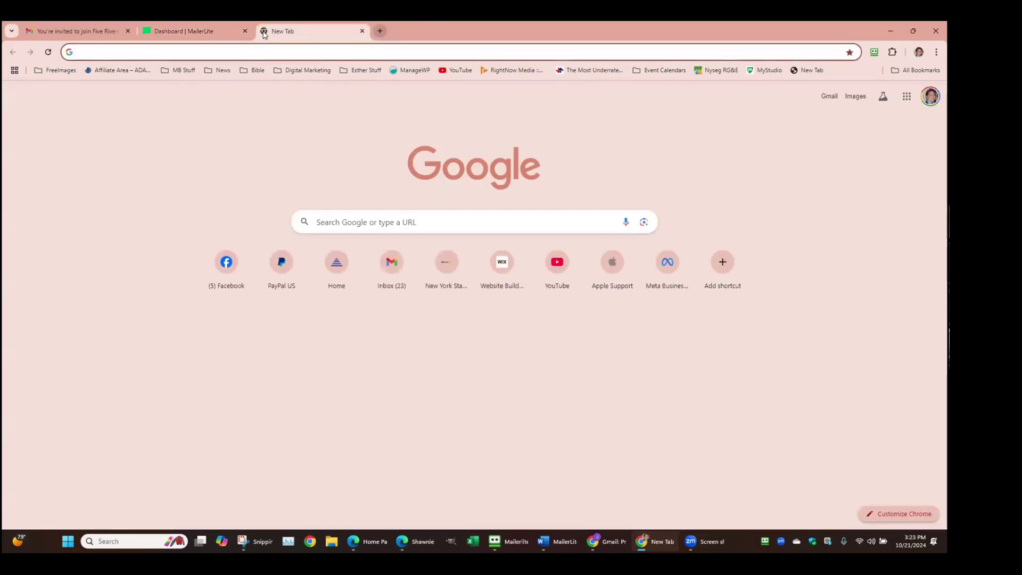
text(zapier.com)
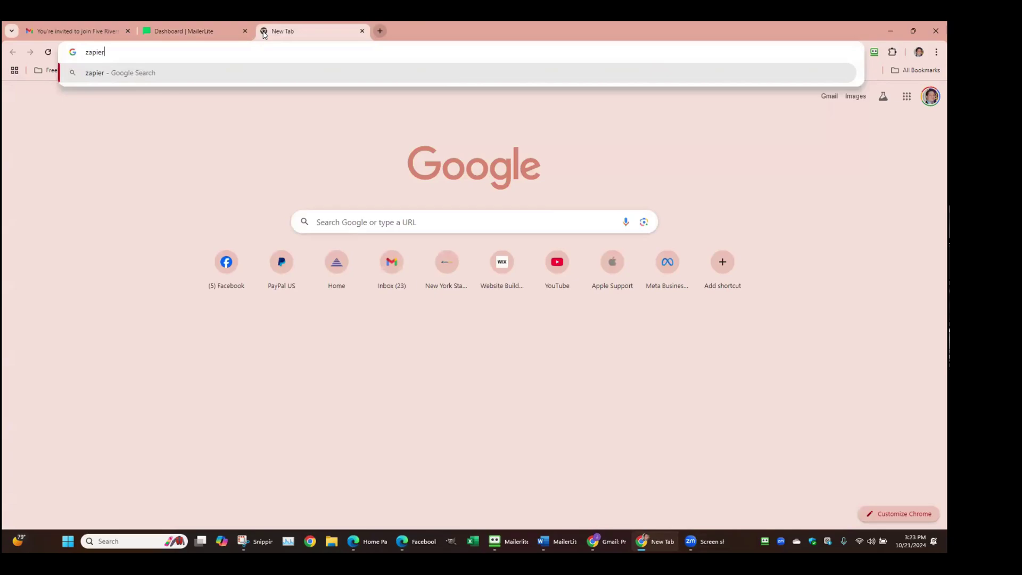
key(Return)
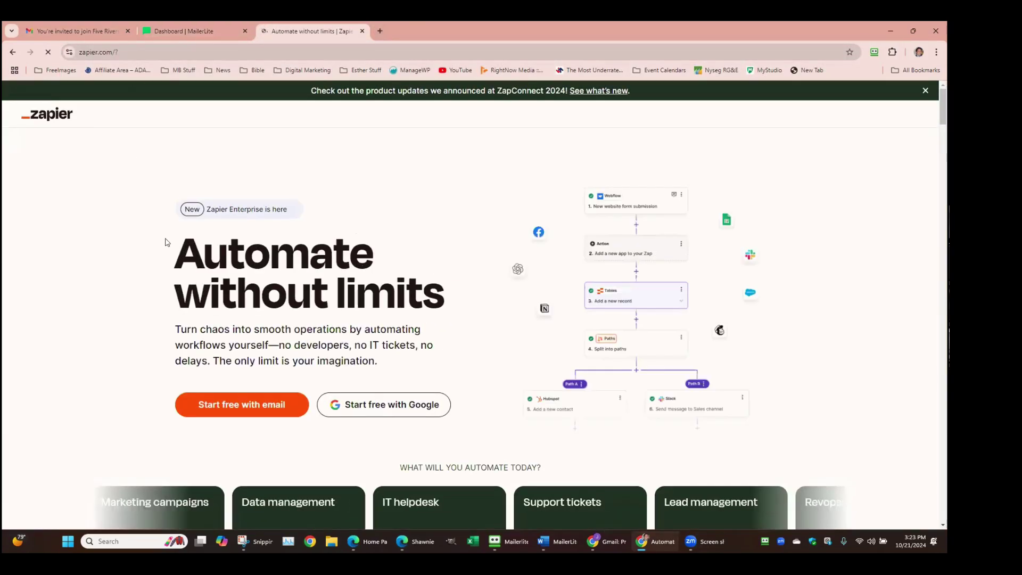
scroll(484, 225, down, 3)
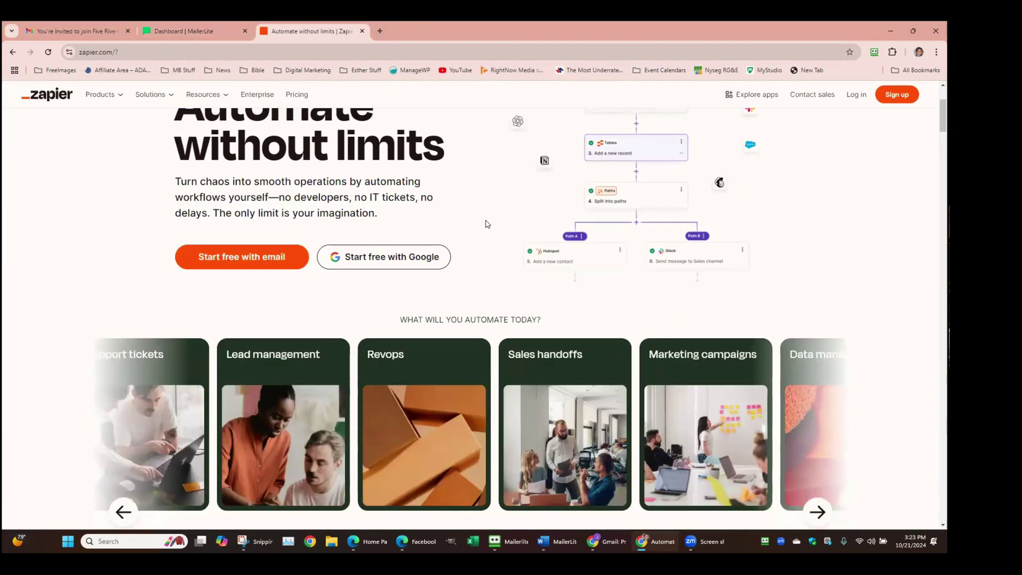
scroll(485, 224, up, 3)
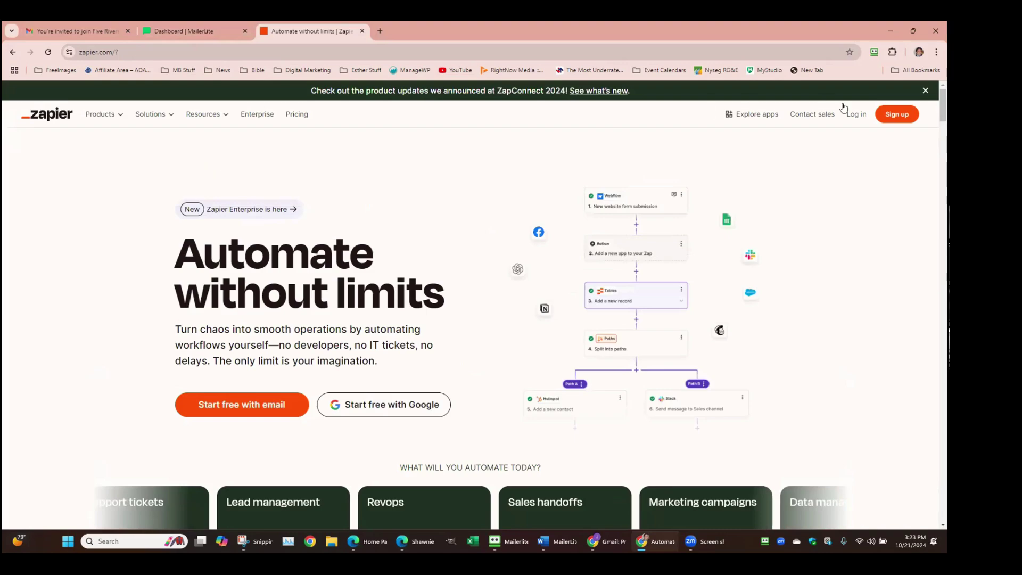
click(858, 115)
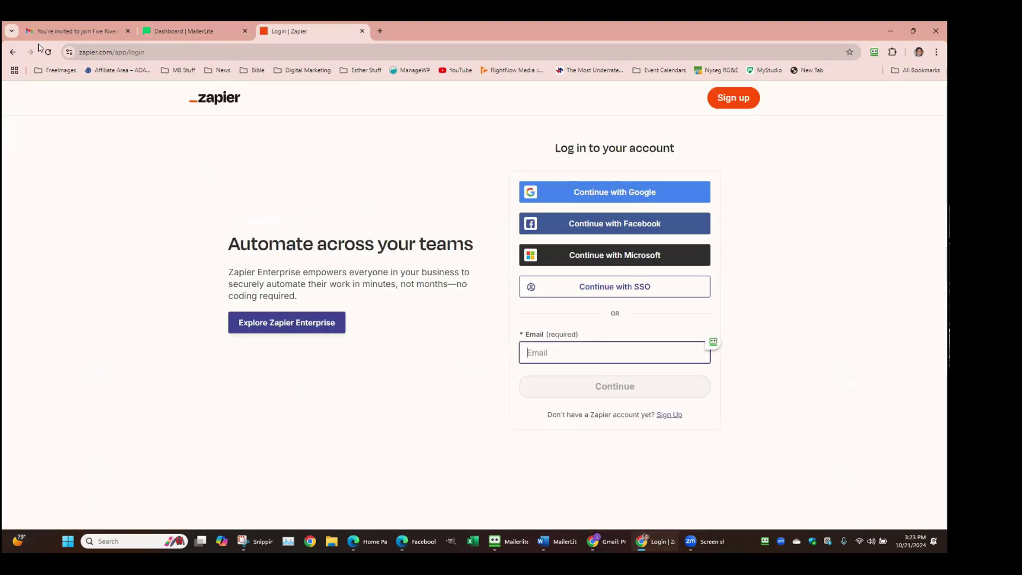
click(12, 51)
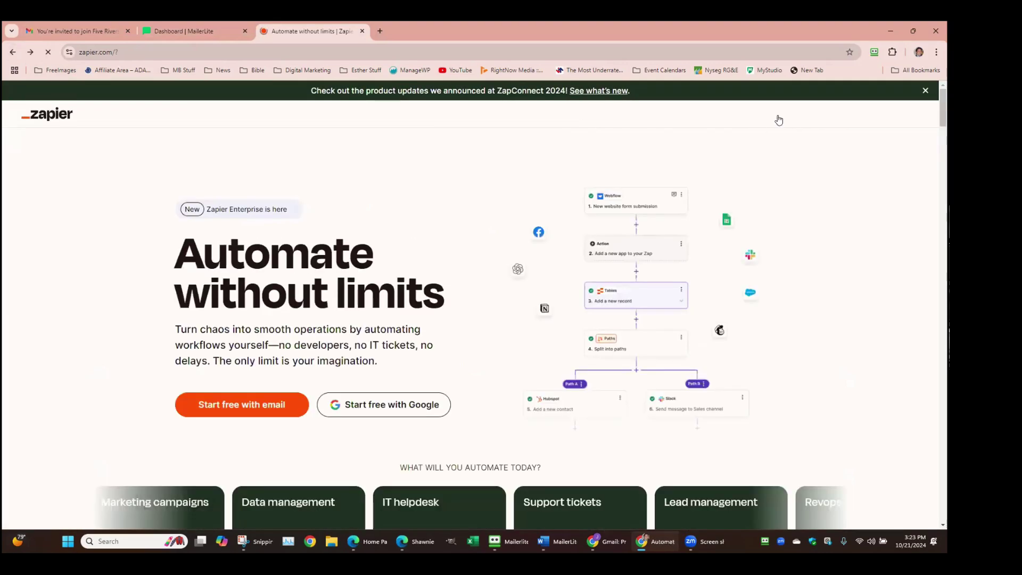
click(769, 114)
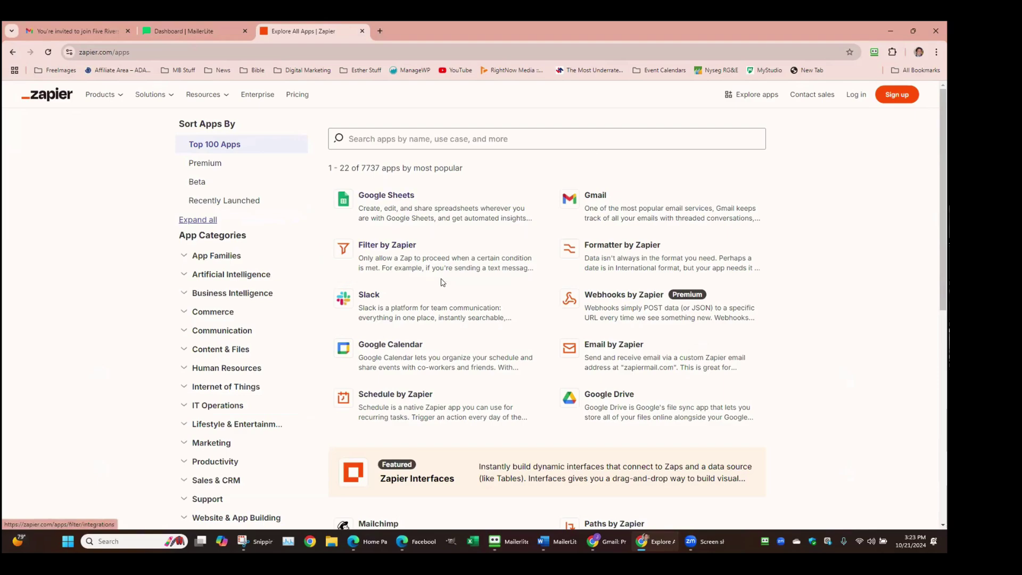
Scroll through Zapier's most popular apps, then close the Zapier tab
scroll(445, 286, down, 3)
scroll(412, 377, down, 3)
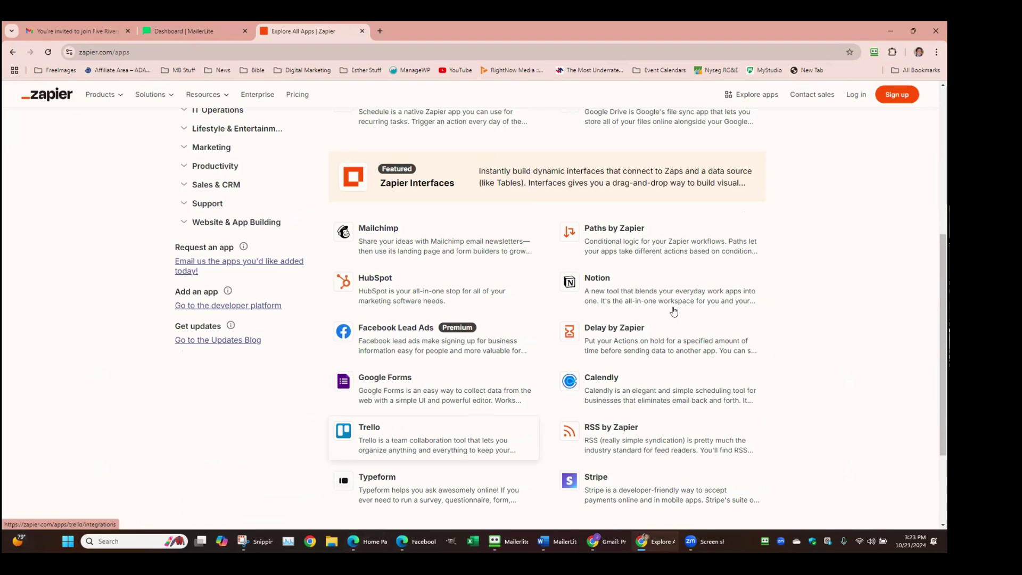
scroll(520, 381, down, 2)
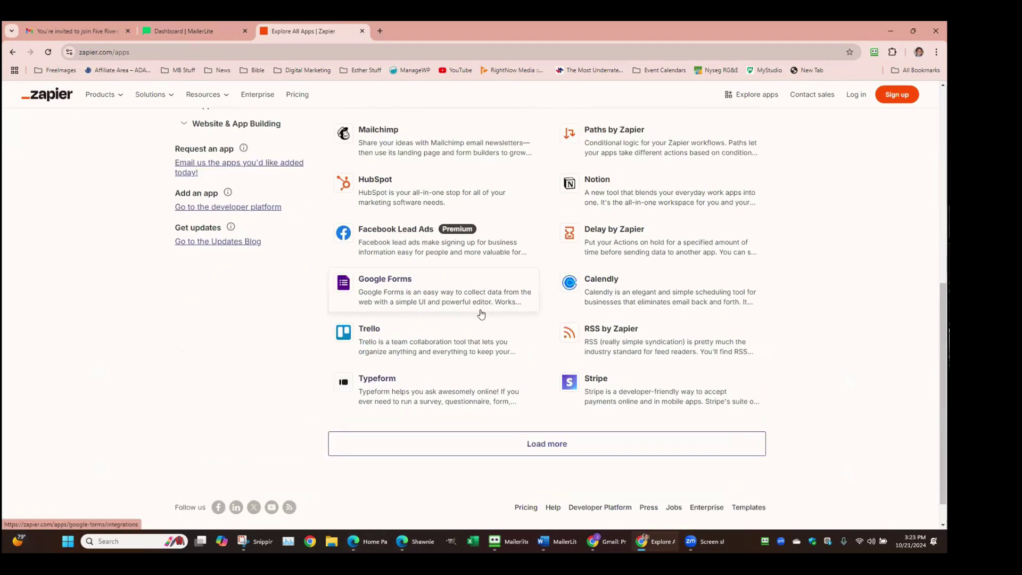
scroll(473, 298, up, 7)
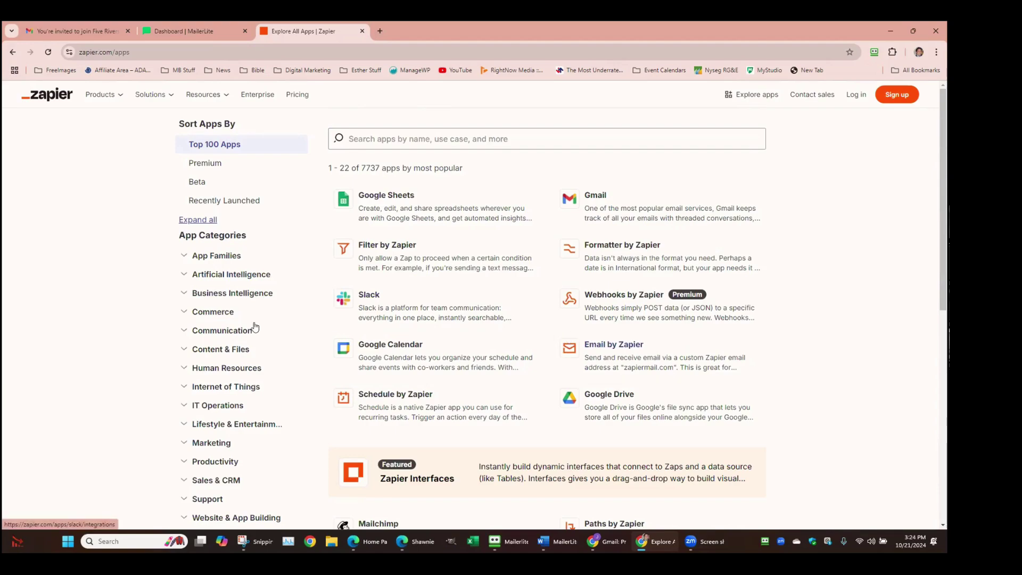
click(362, 31)
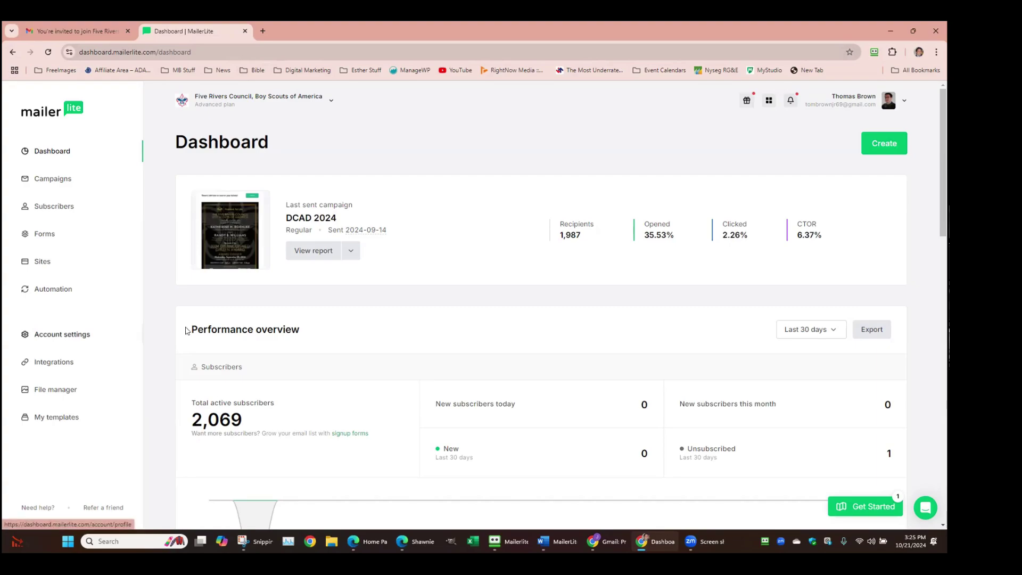
Go from the help center to the MailerLite Academy courses and accept the site's cookies
click(34, 508)
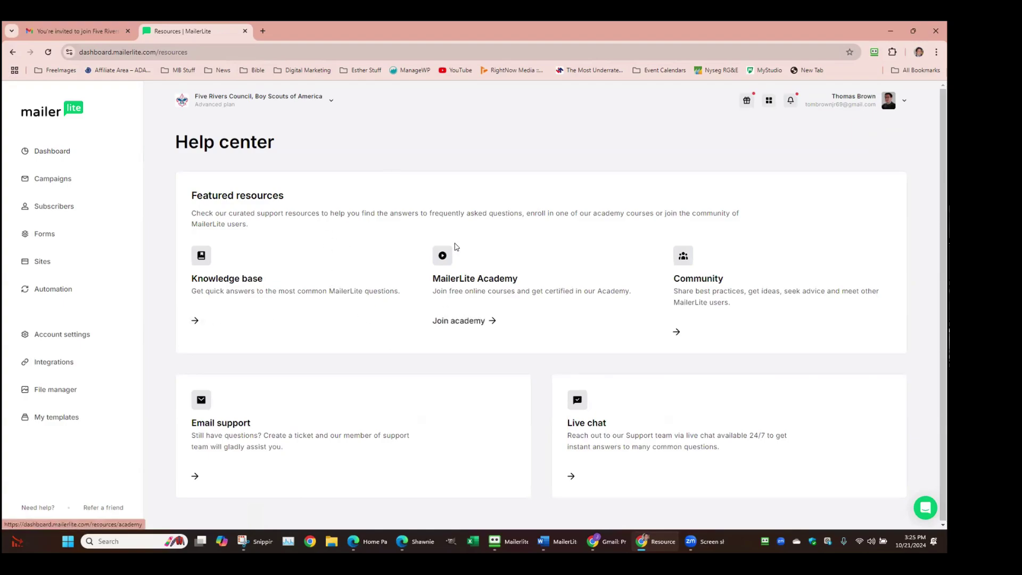
click(443, 282)
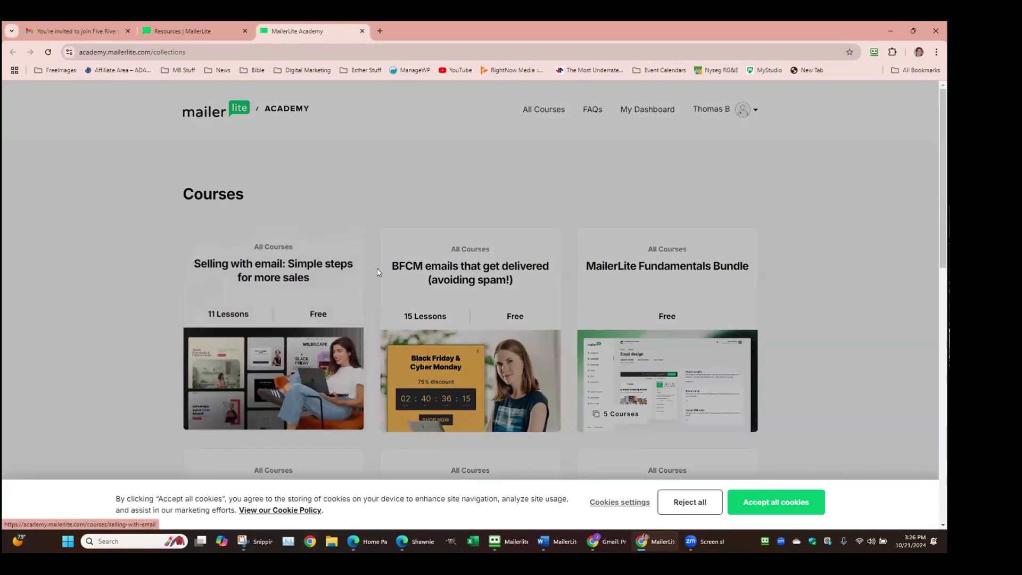
scroll(469, 320, down, 1)
click(776, 503)
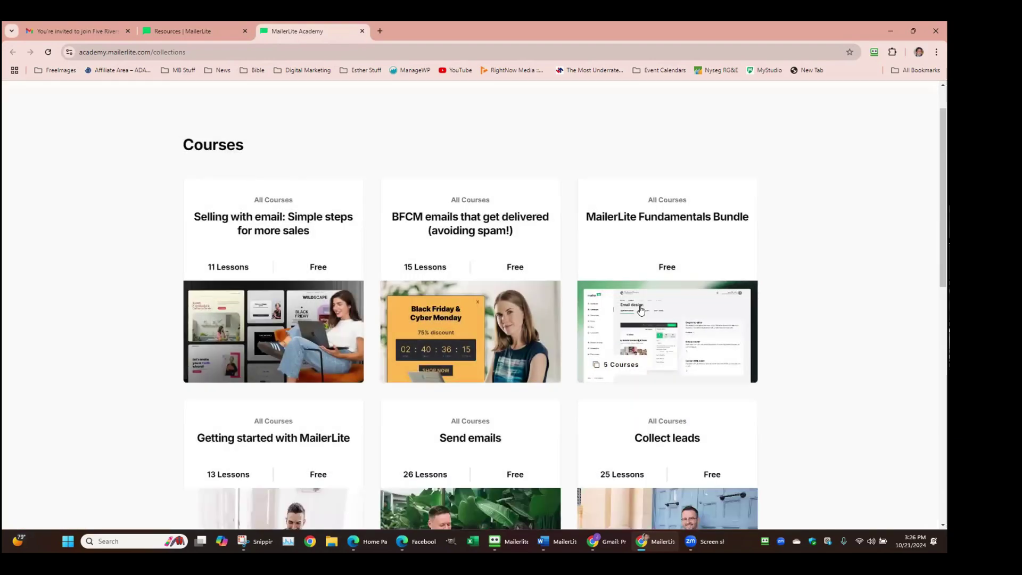
scroll(605, 226, down, 2)
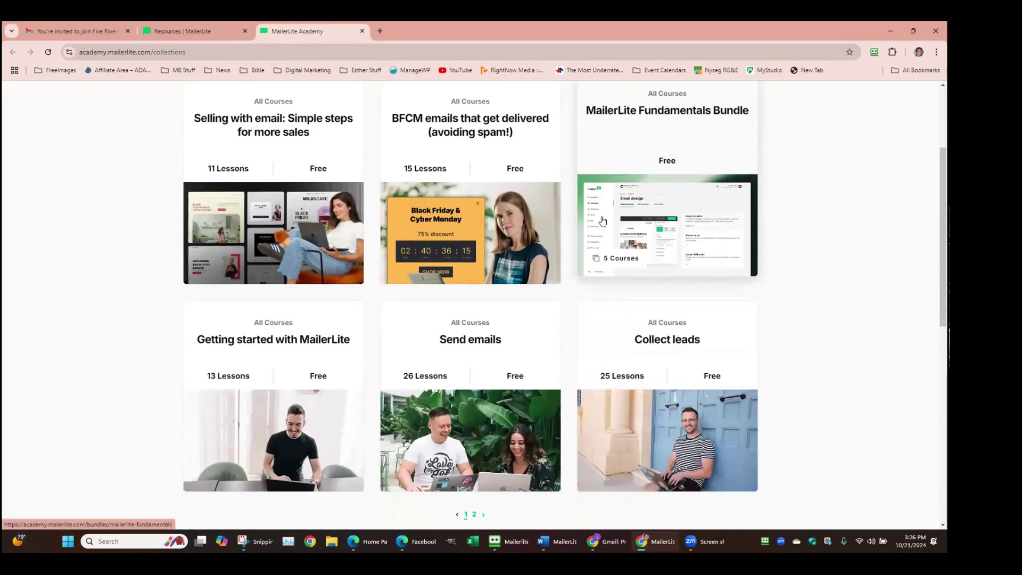
Preview the BFCM emails course and expand its Cleaning up your audience lessons
click(415, 163)
scroll(385, 304, down, 6)
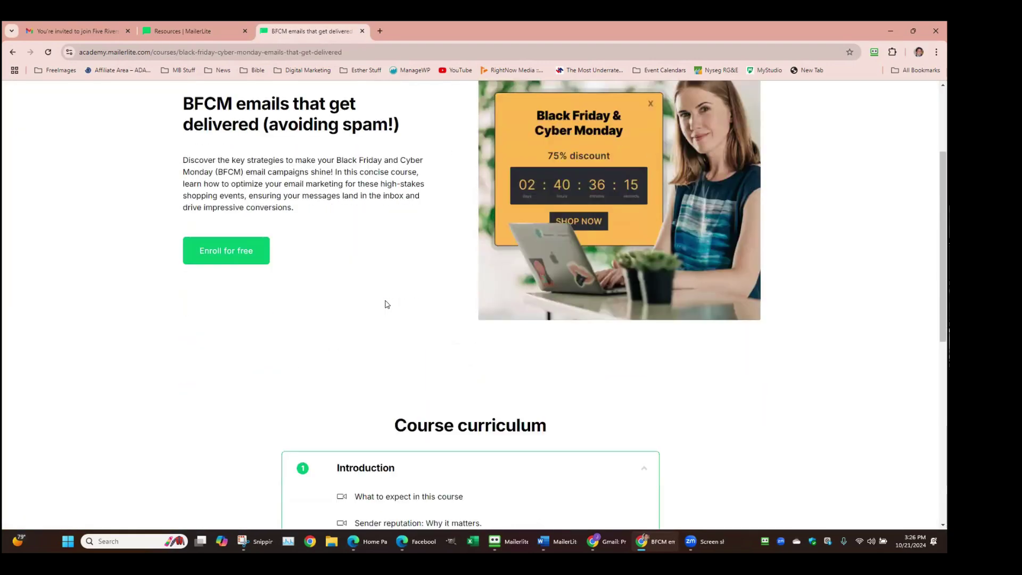
scroll(447, 357, down, 3)
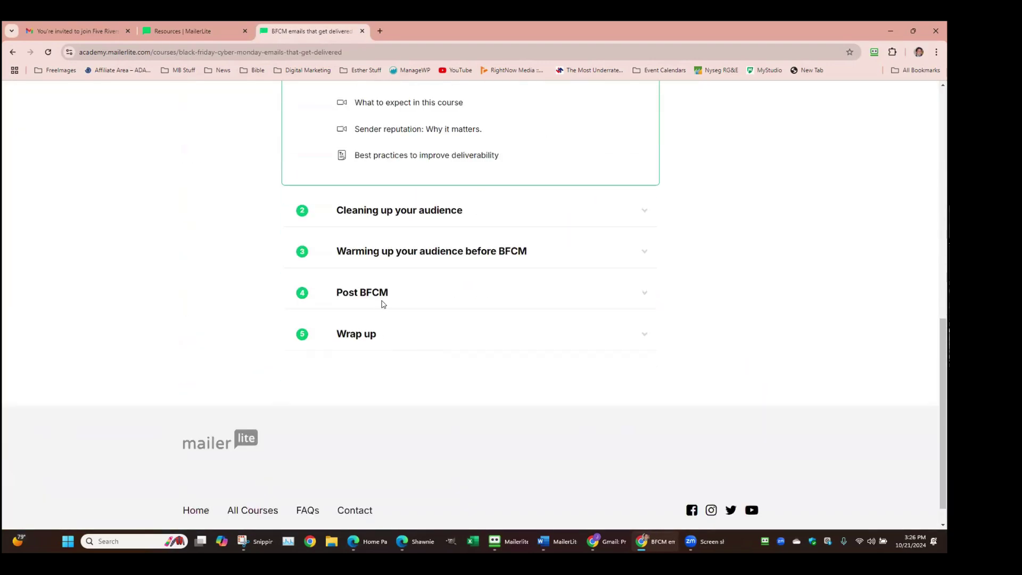
click(643, 213)
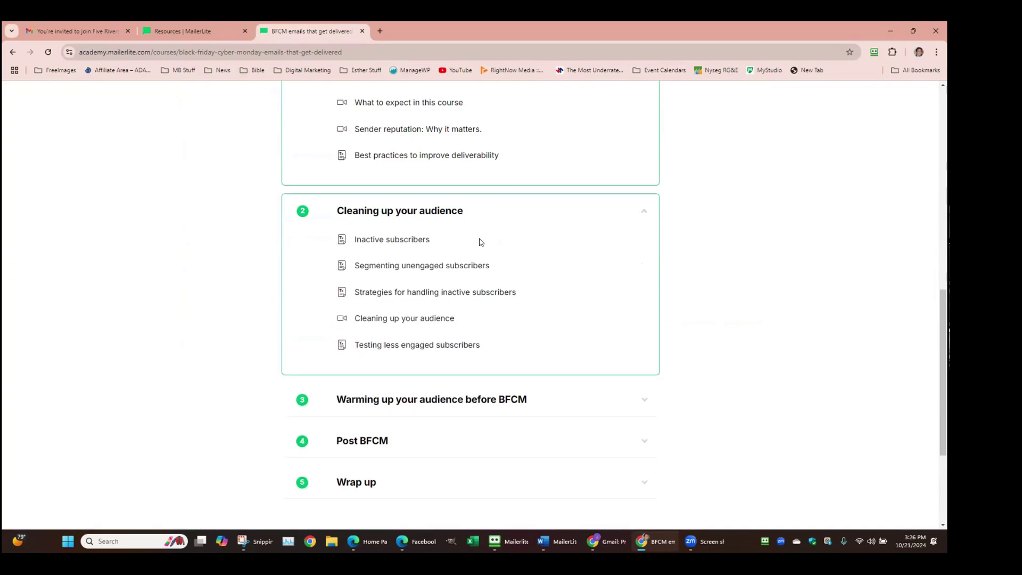
scroll(315, 214, up, 10)
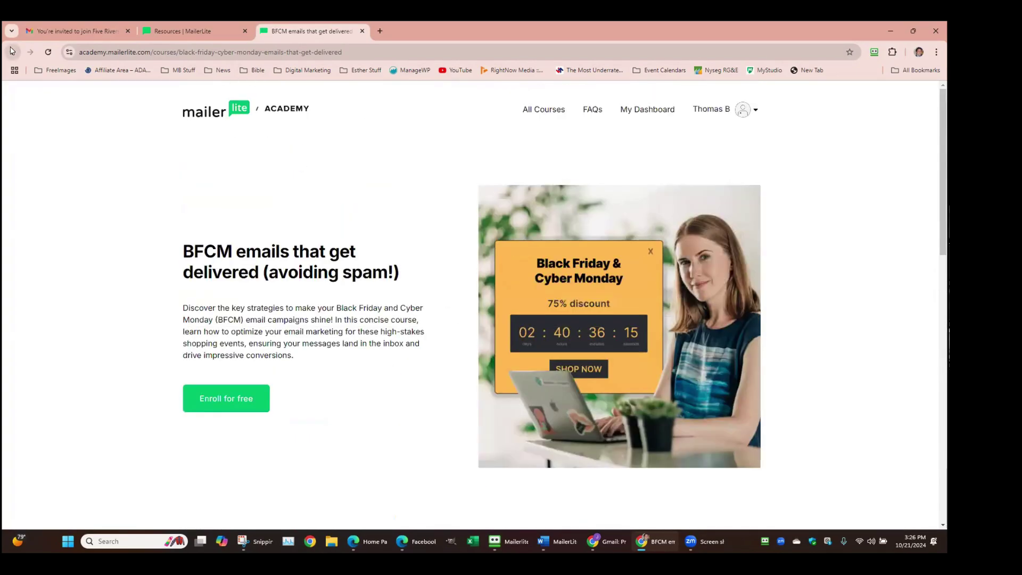
Return to the Academy course list and browse the free courses
click(12, 52)
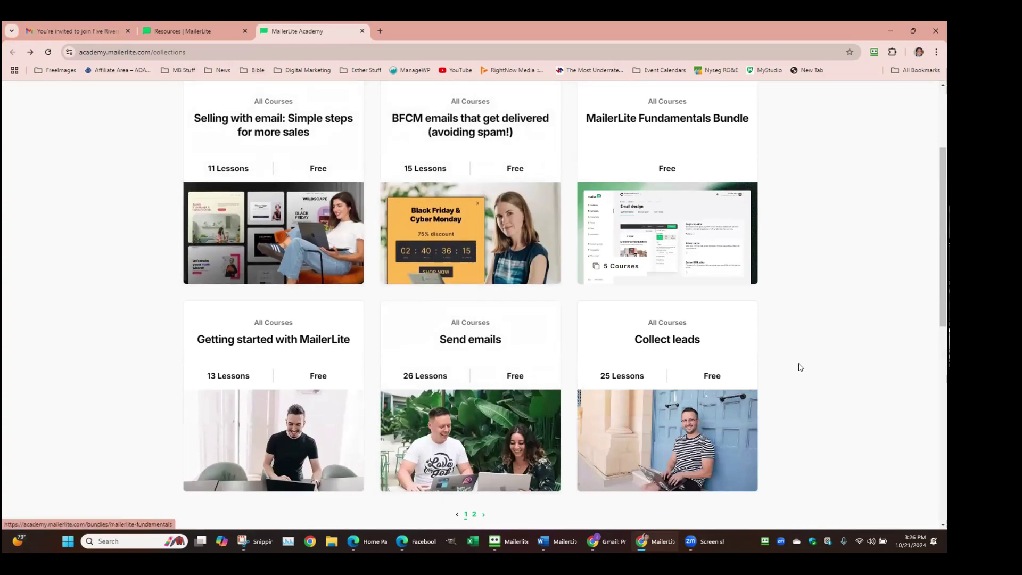
scroll(797, 361, down, 3)
scroll(793, 354, down, 3)
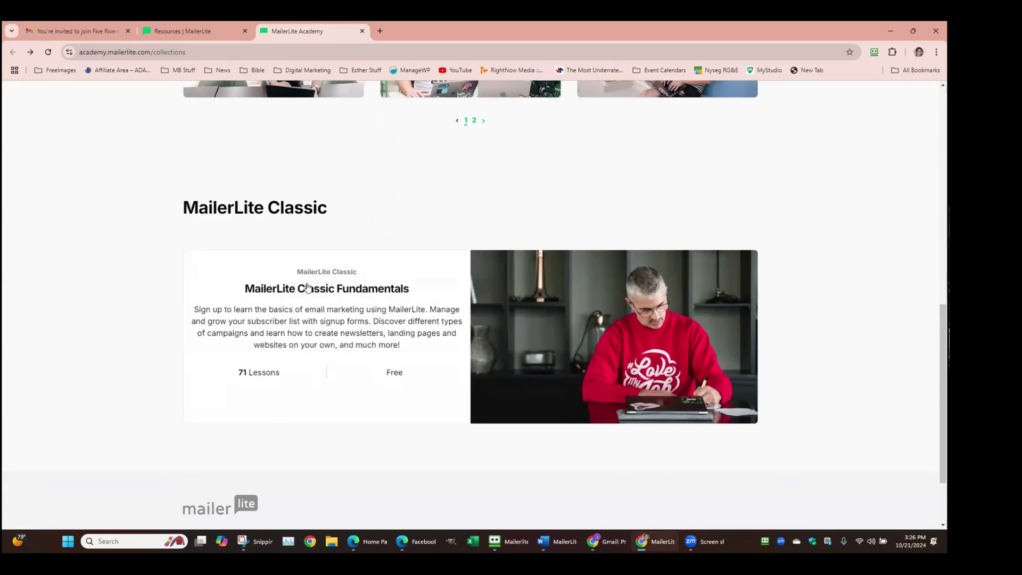
scroll(454, 241, down, 2)
scroll(455, 244, up, 8)
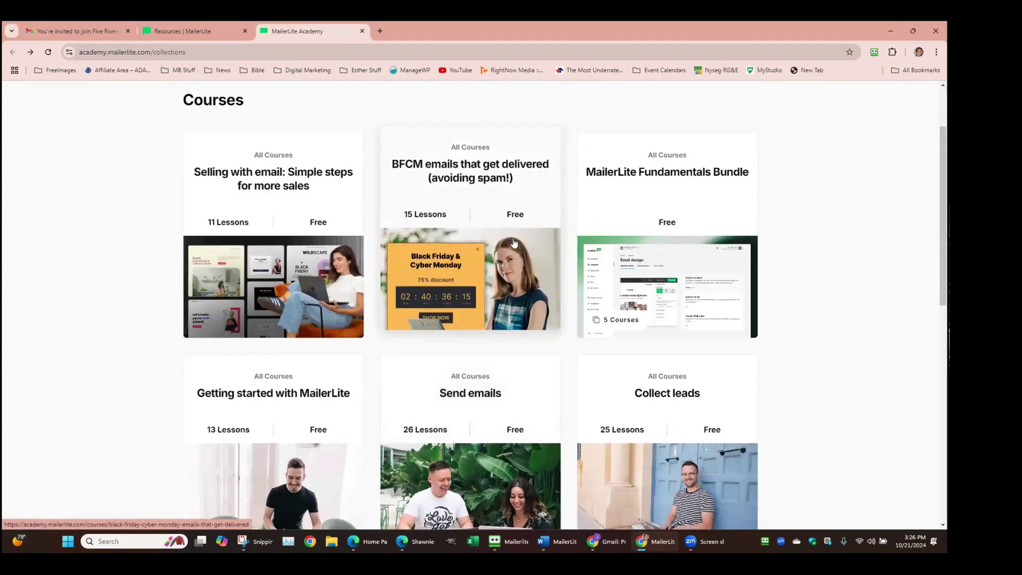
scroll(290, 169, up, 2)
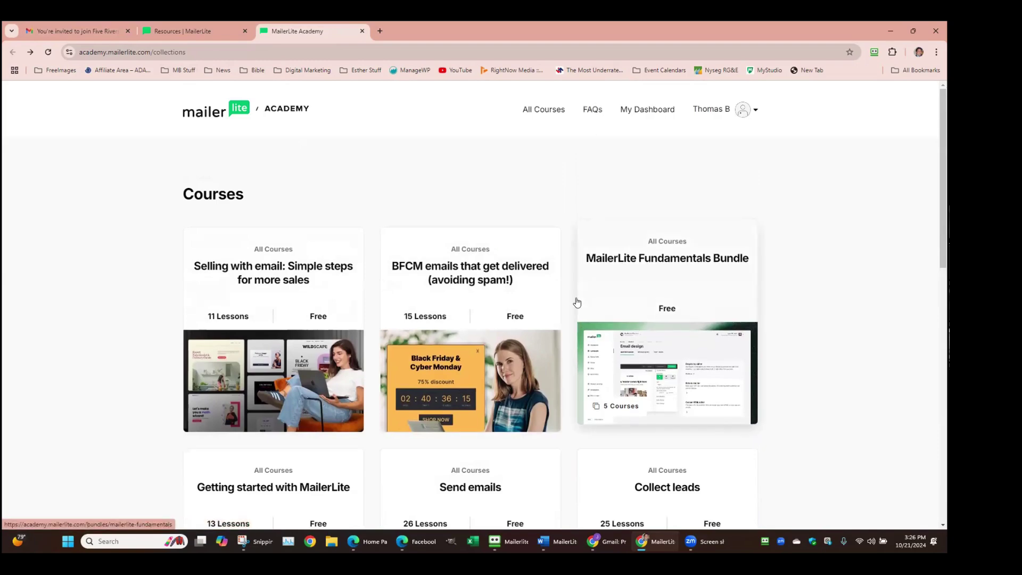
scroll(480, 439, down, 1)
scroll(471, 434, down, 2)
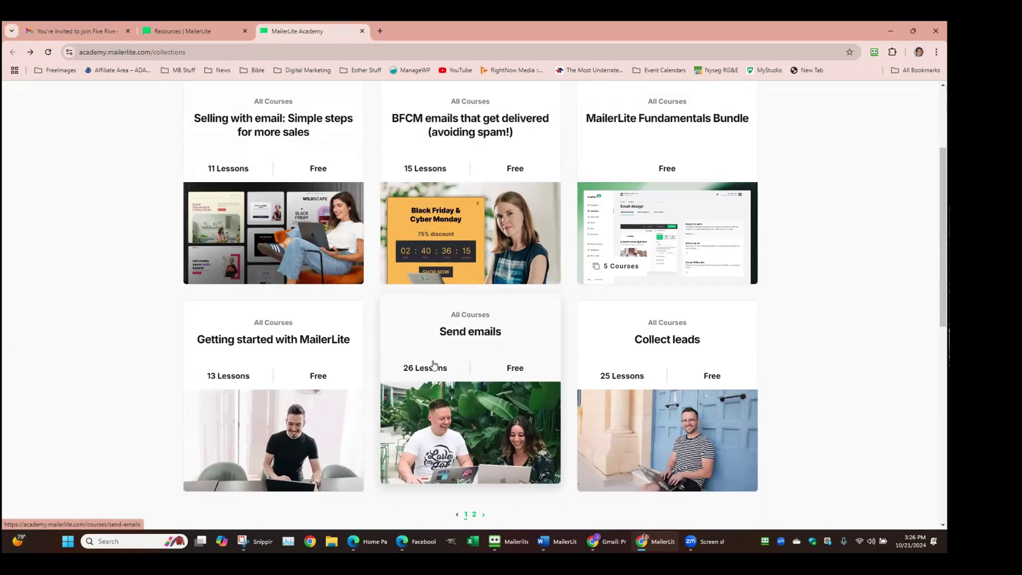
scroll(434, 366, down, 1)
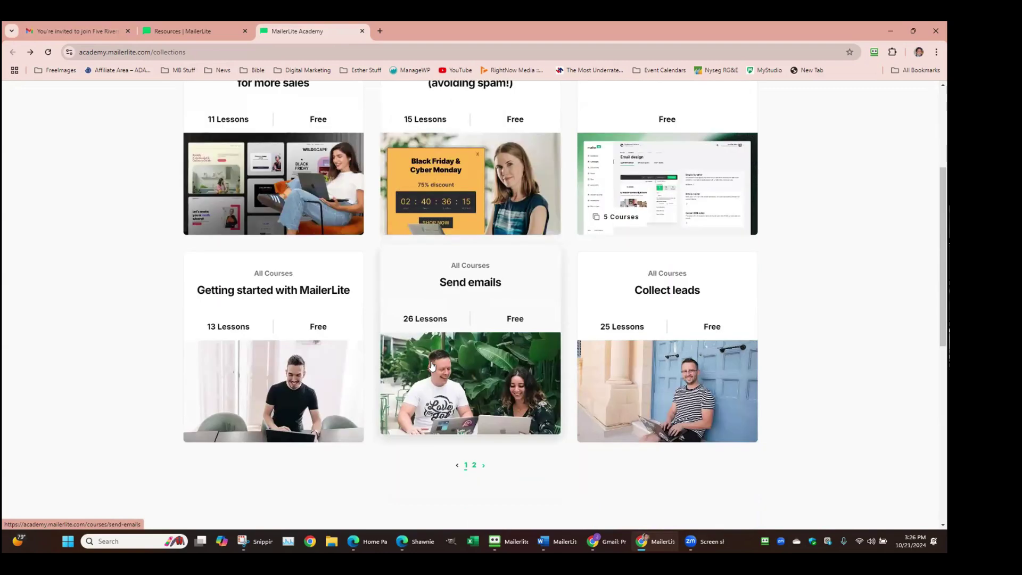
Open the Send emails academy course and scroll through its curriculum
click(427, 318)
scroll(269, 314, down, 2)
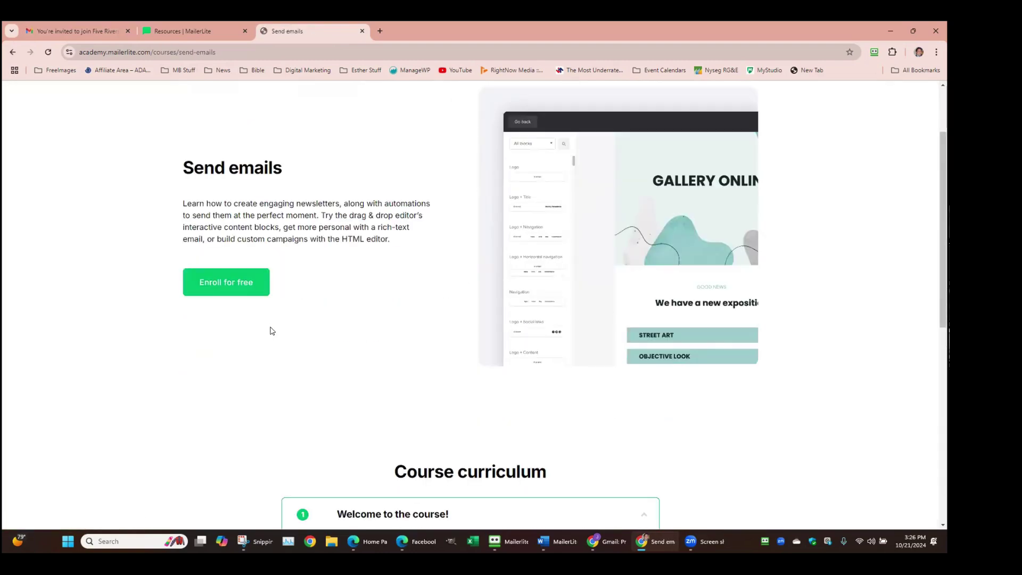
scroll(212, 278, down, 4)
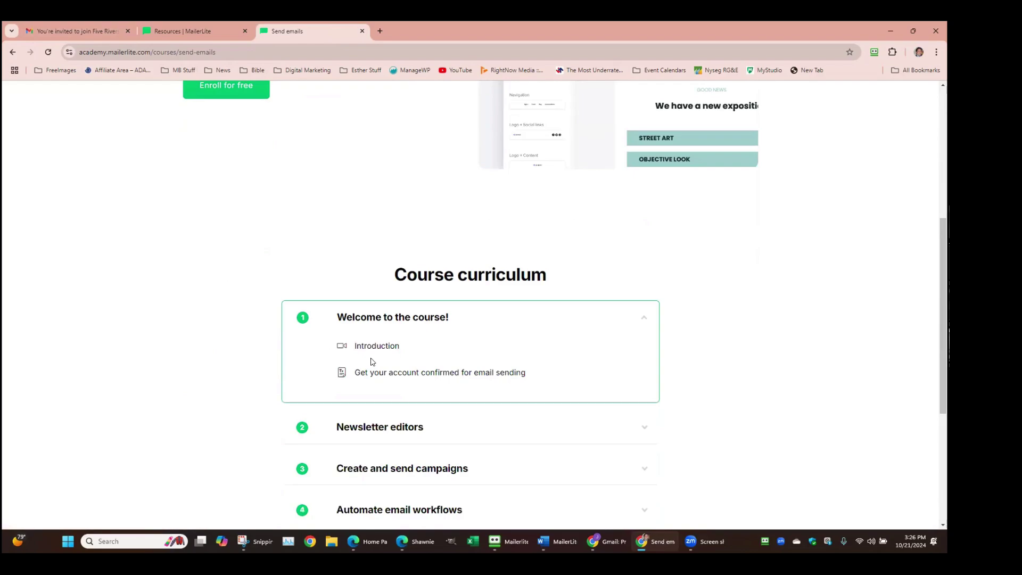
scroll(546, 375, down, 3)
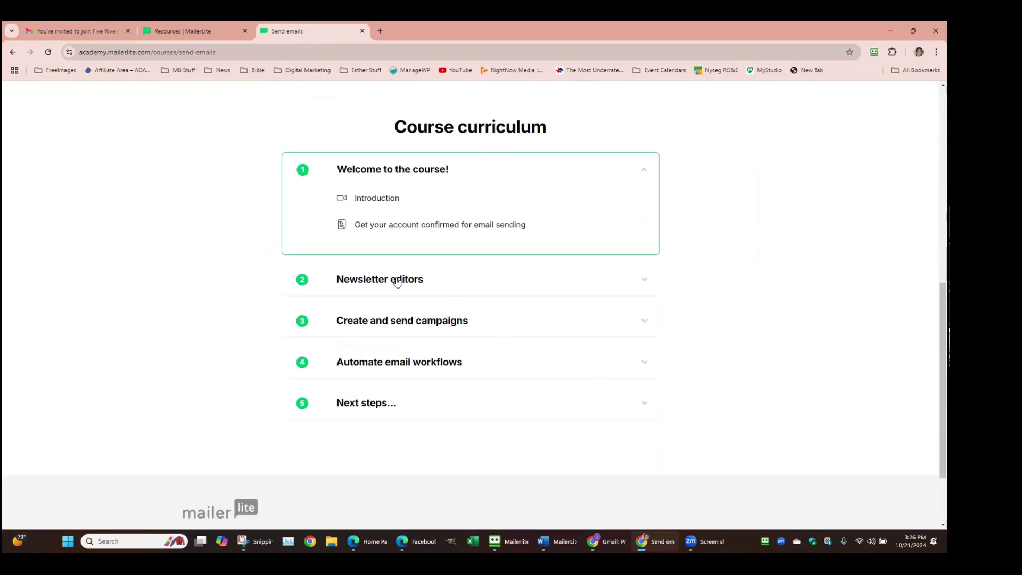
Expand the Automate email workflows lessons, then switch back to the Help center tab
click(441, 367)
scroll(480, 367, down, 3)
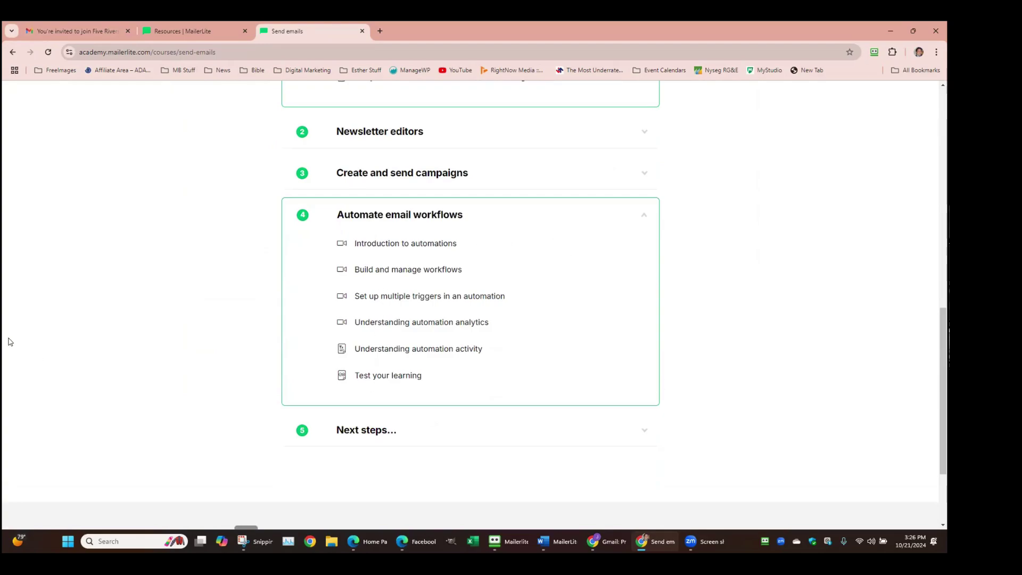
scroll(154, 249, up, 15)
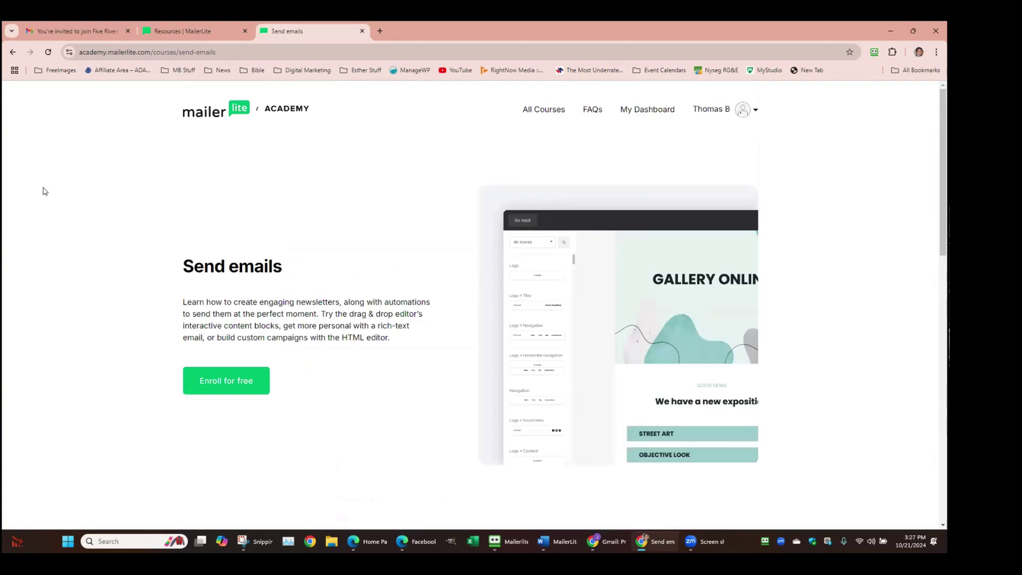
click(187, 26)
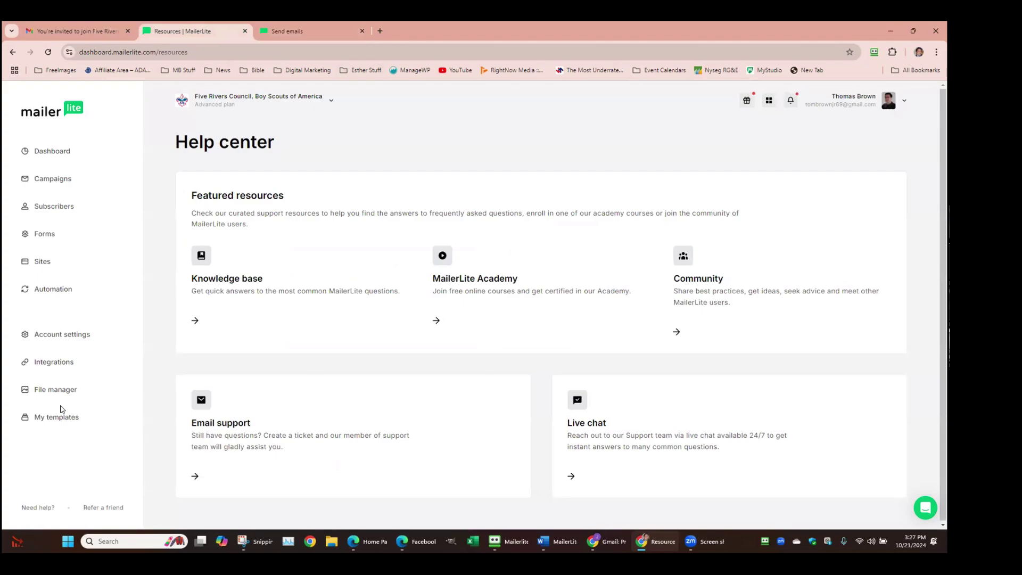
click(38, 506)
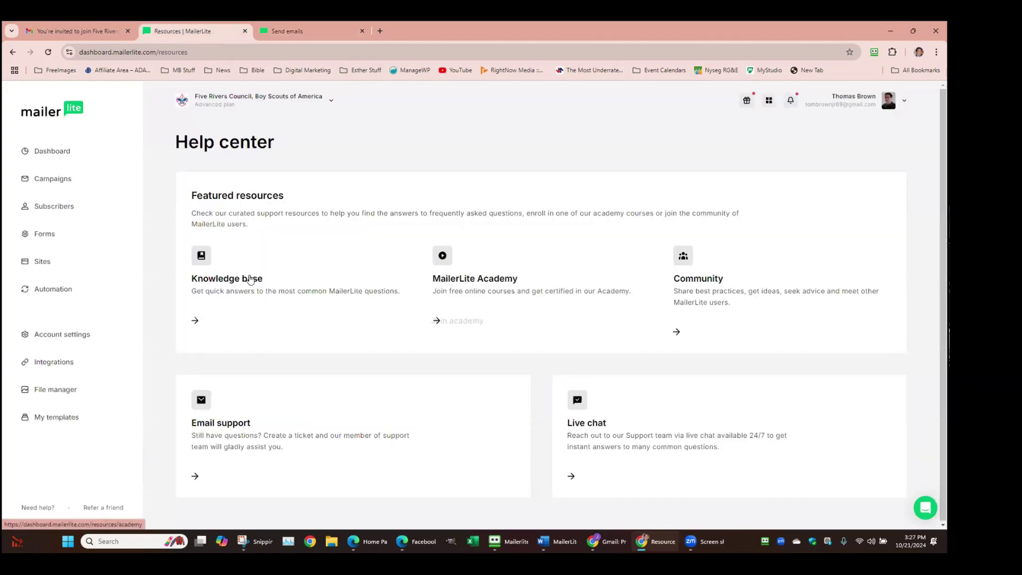
click(238, 280)
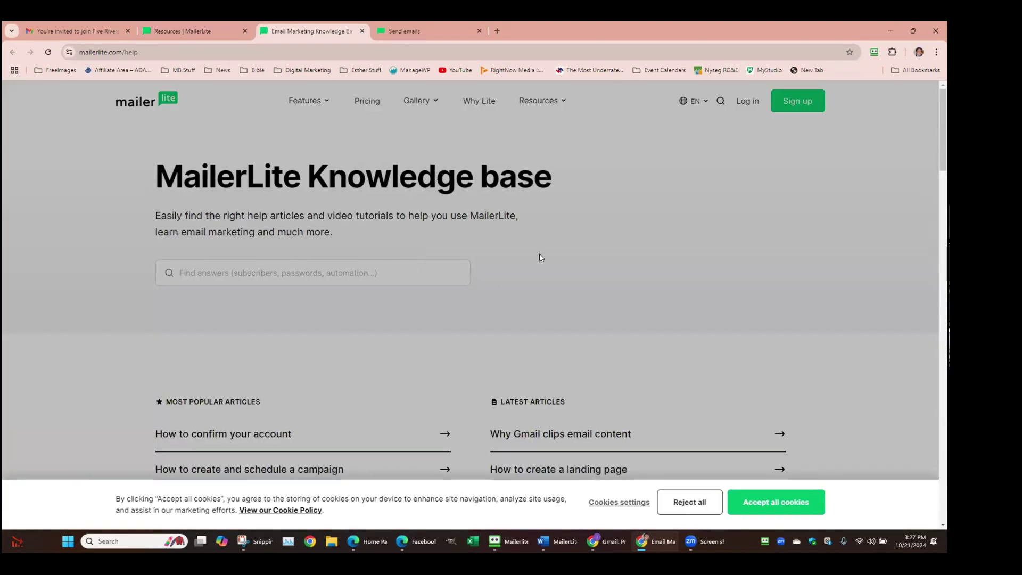
scroll(461, 216, down, 3)
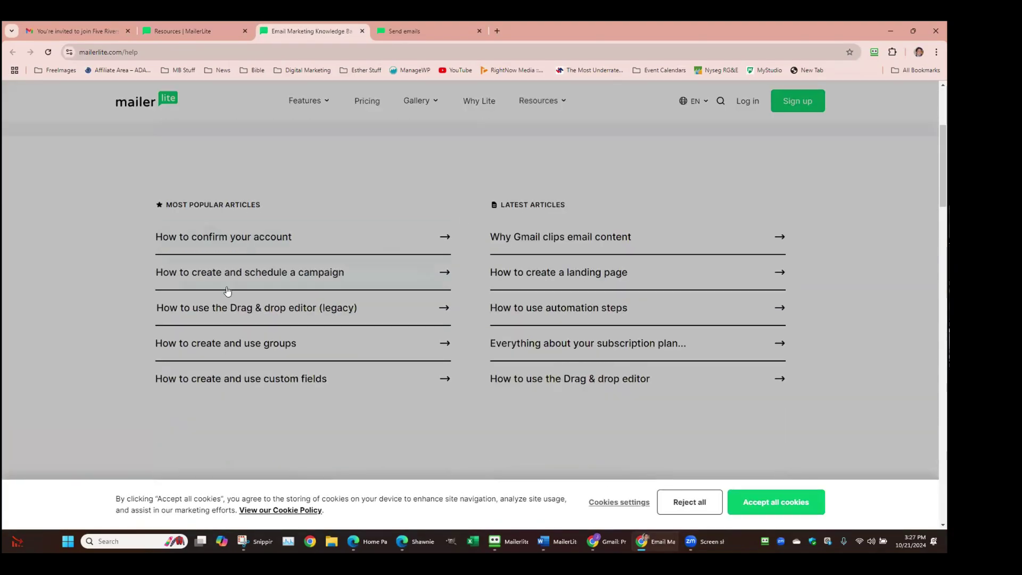
click(788, 504)
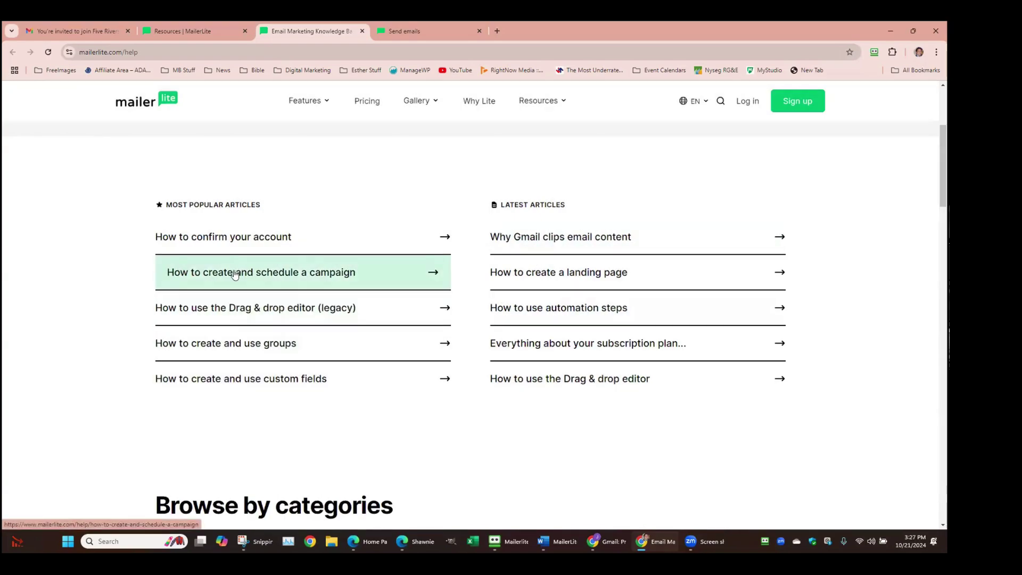
click(234, 274)
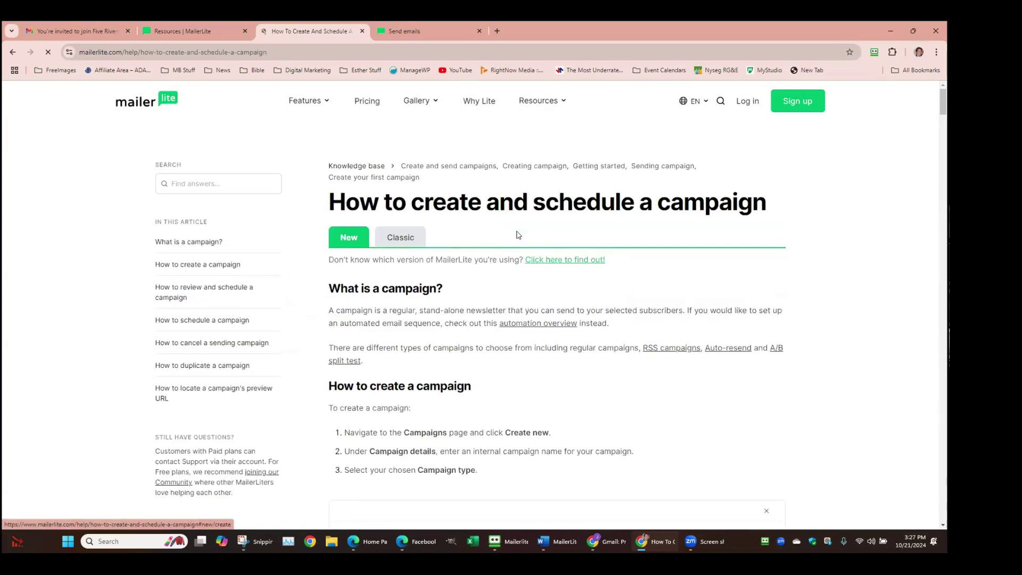
scroll(486, 243, down, 15)
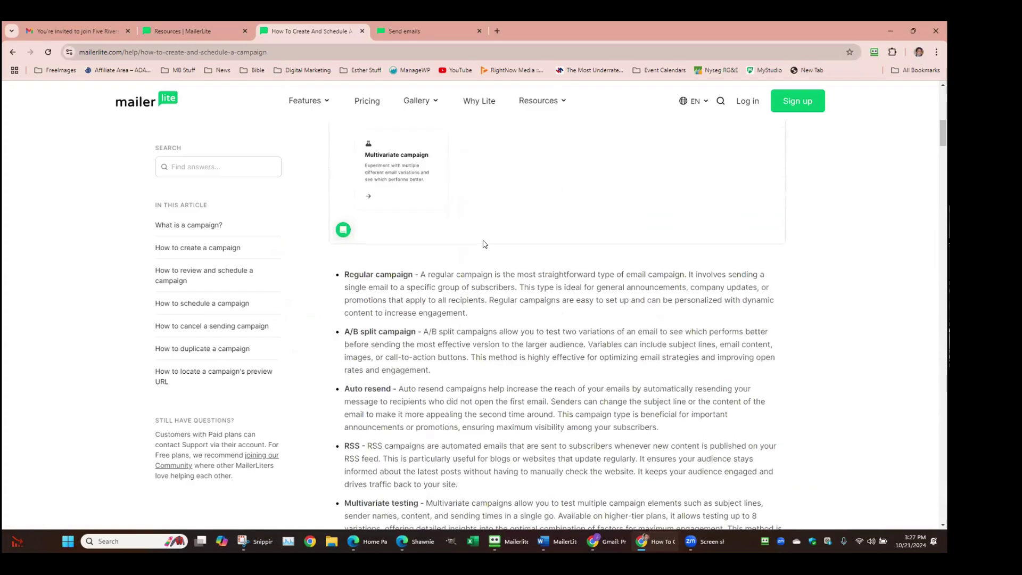
scroll(484, 244, down, 20)
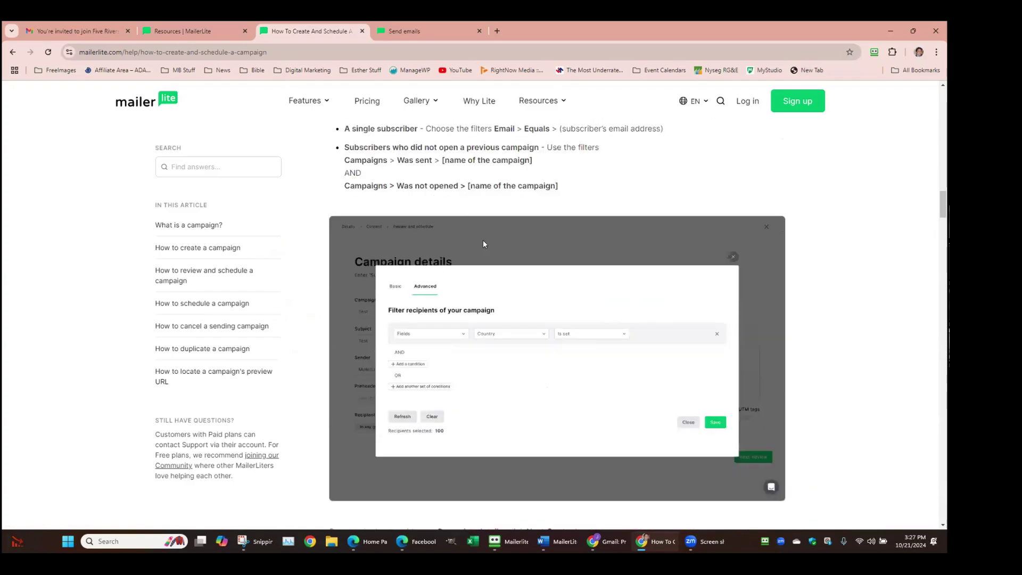
scroll(477, 243, down, 3)
scroll(532, 234, up, 5)
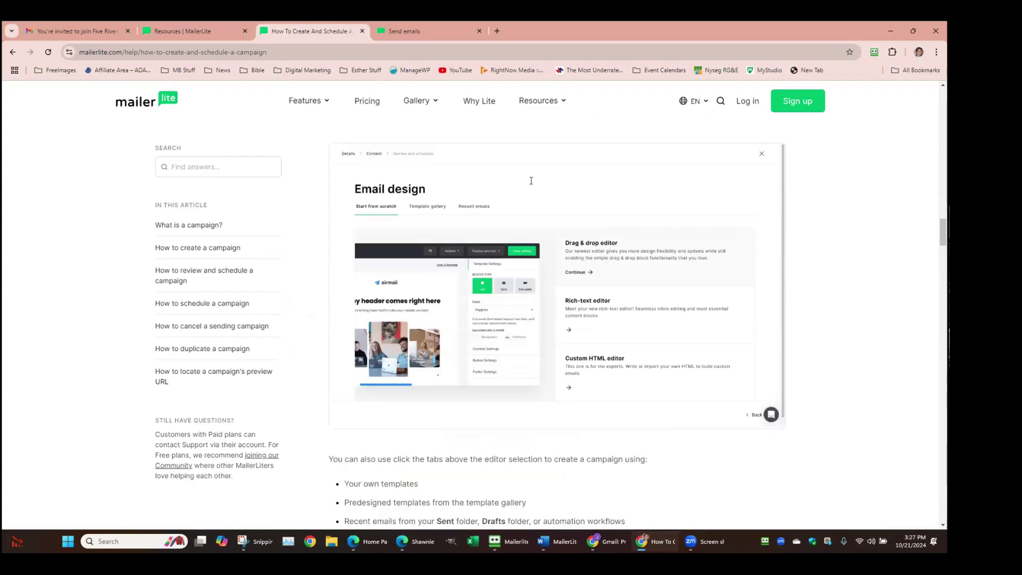
scroll(526, 166, up, 2)
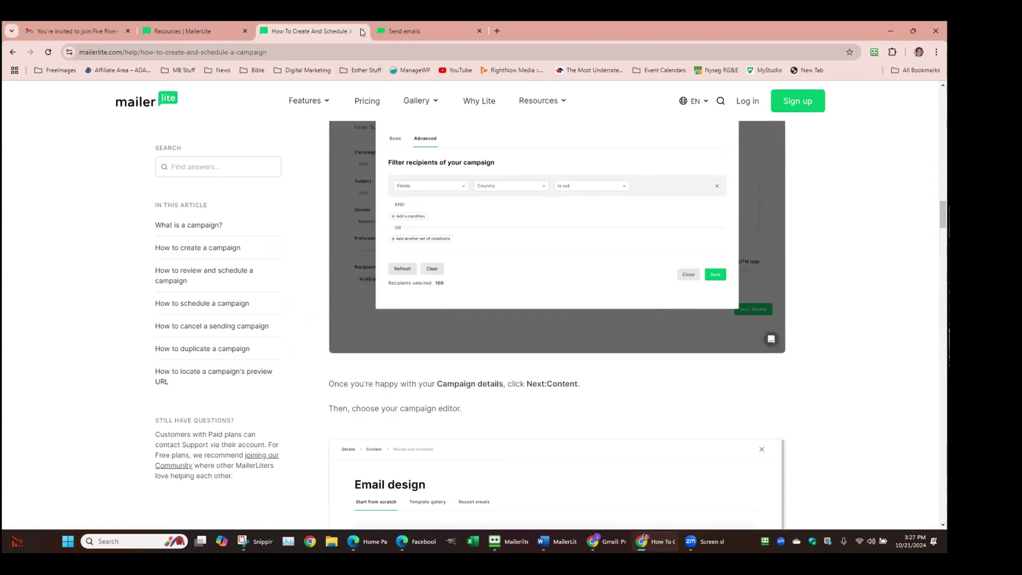
click(362, 31)
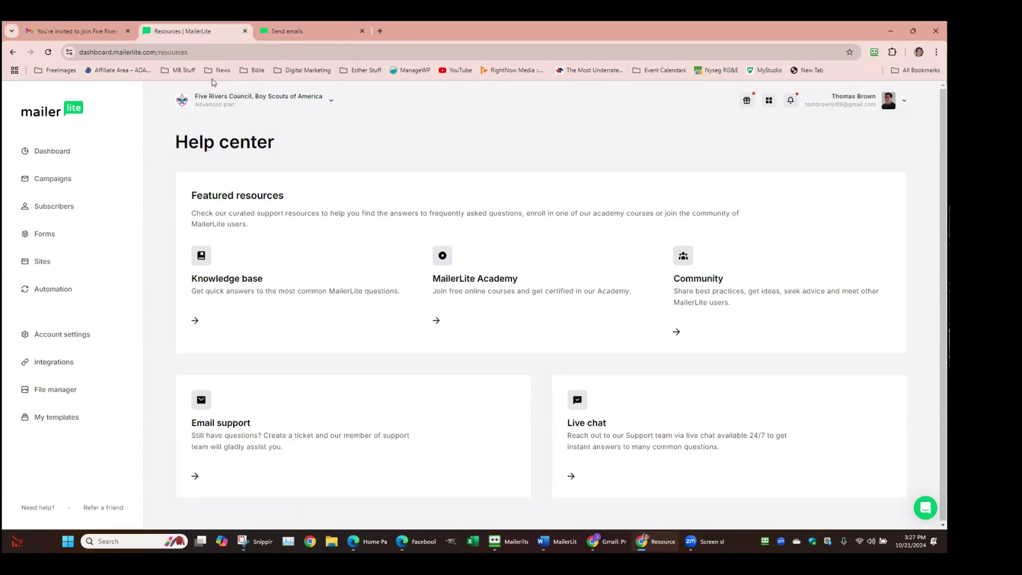
Close the Send emails course and browse the uploads in the File manager
click(362, 31)
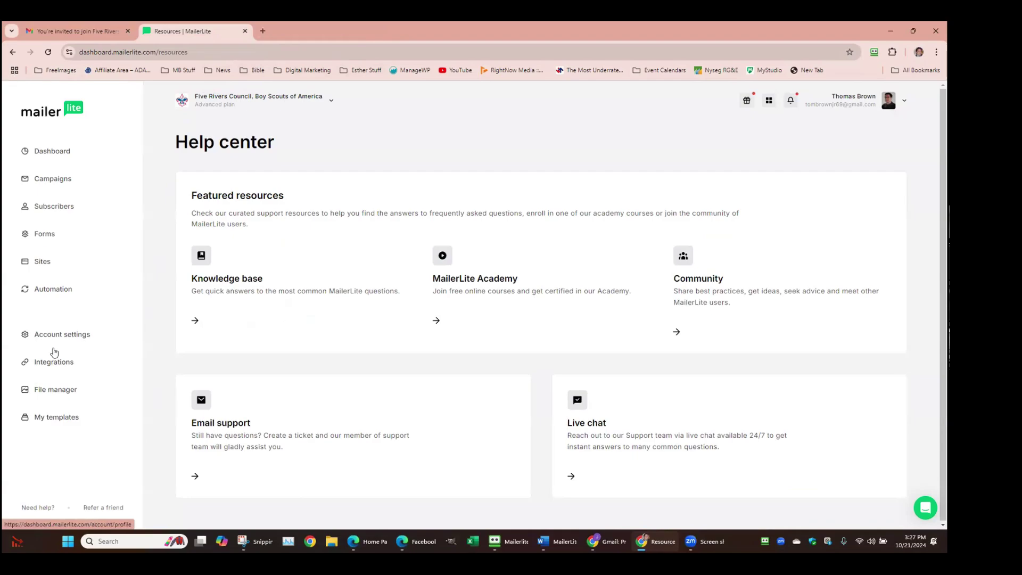
click(46, 389)
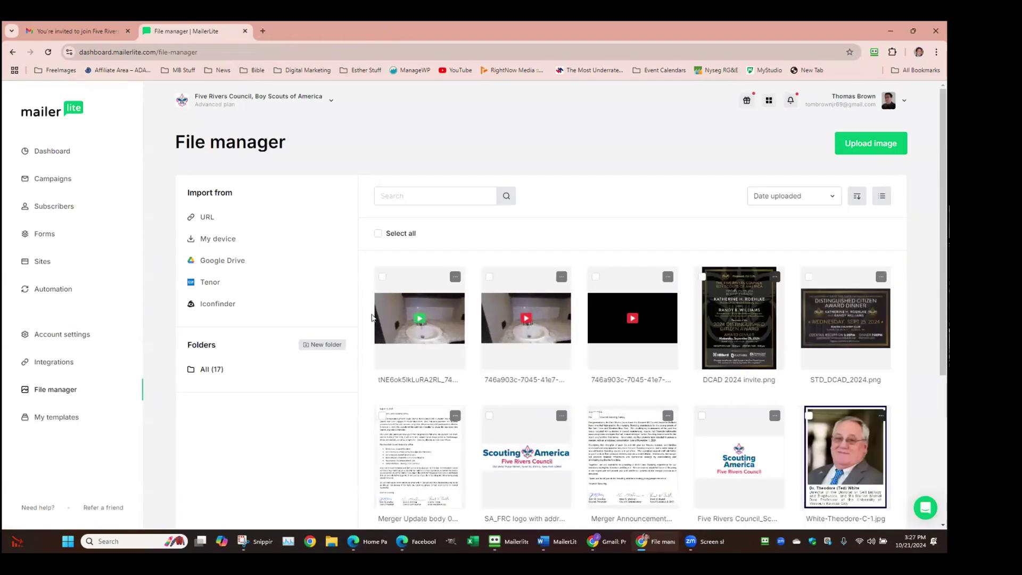
scroll(439, 358, down, 2)
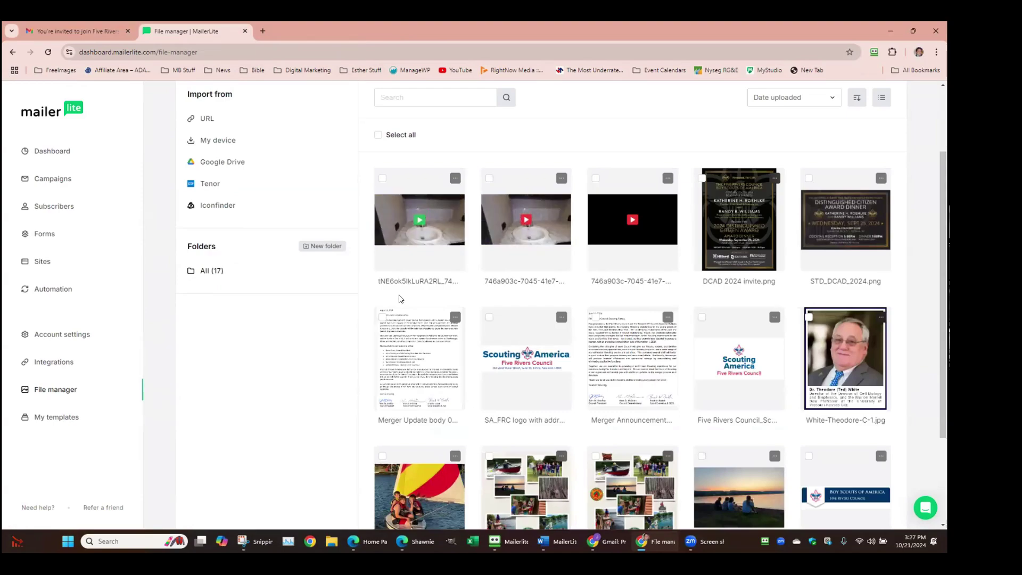
scroll(396, 314, up, 2)
scroll(529, 239, down, 2)
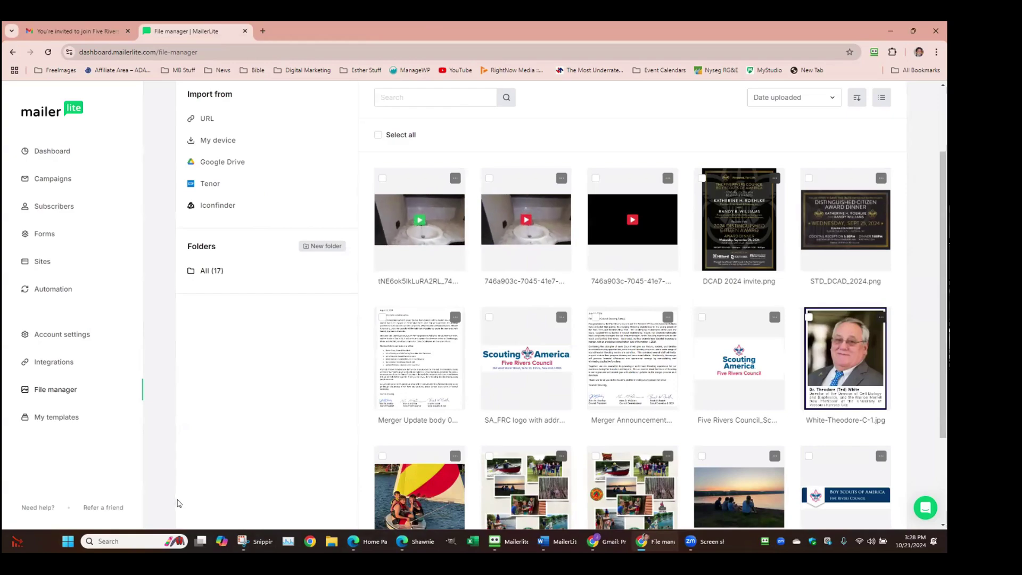
scroll(641, 399, down, 2)
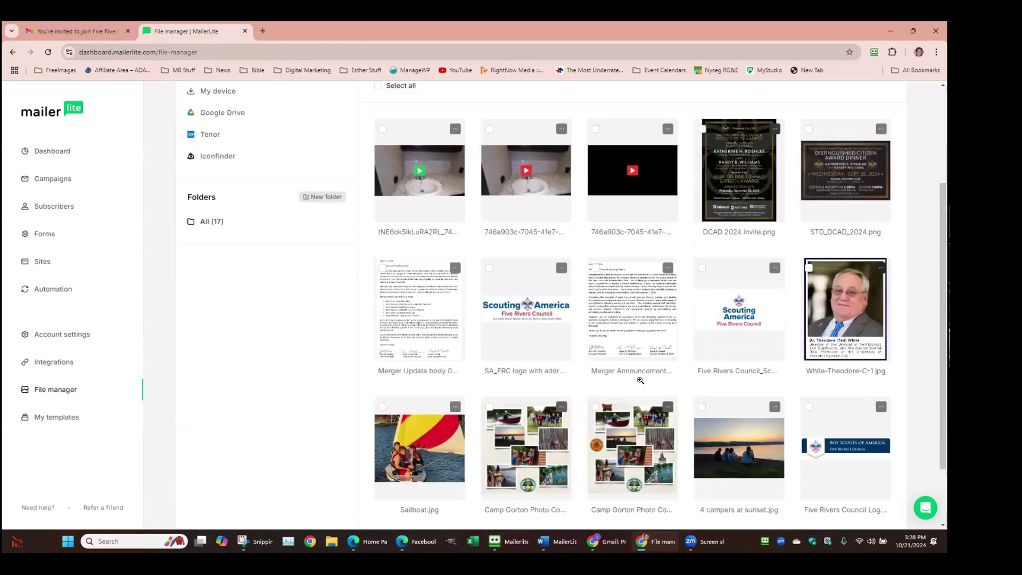
scroll(639, 392, up, 4)
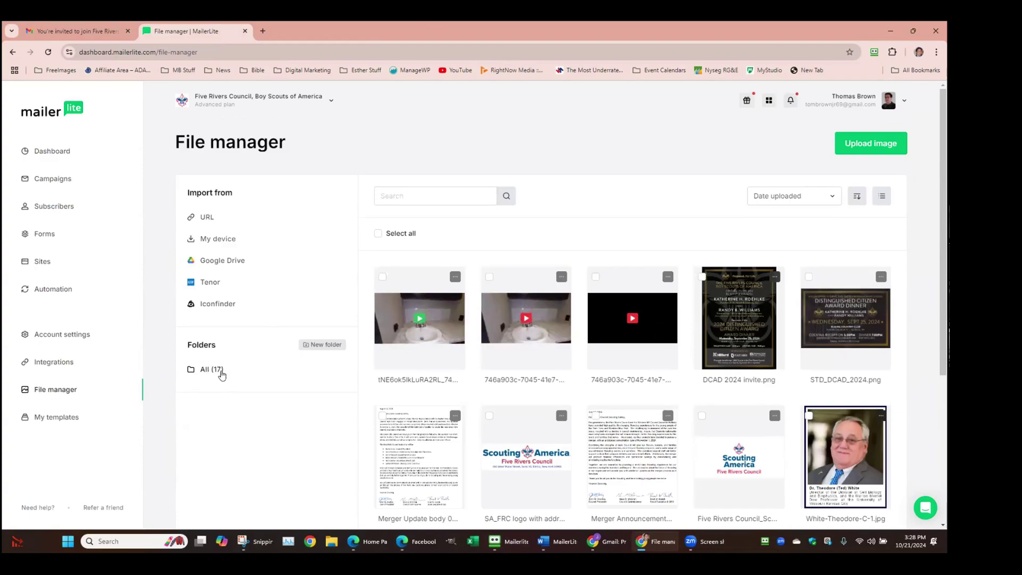
scroll(274, 349, down, 3)
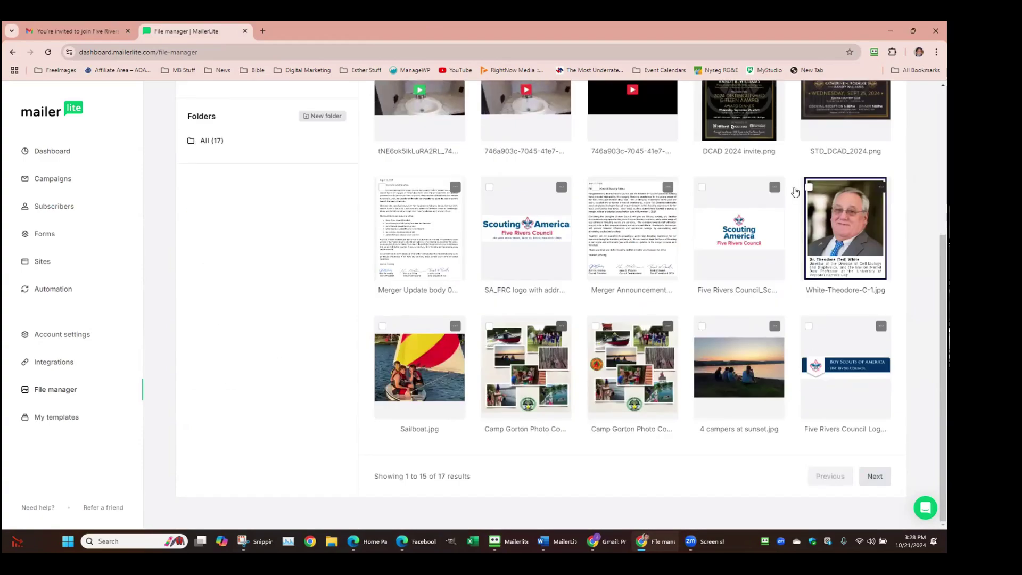
scroll(797, 192, up, 3)
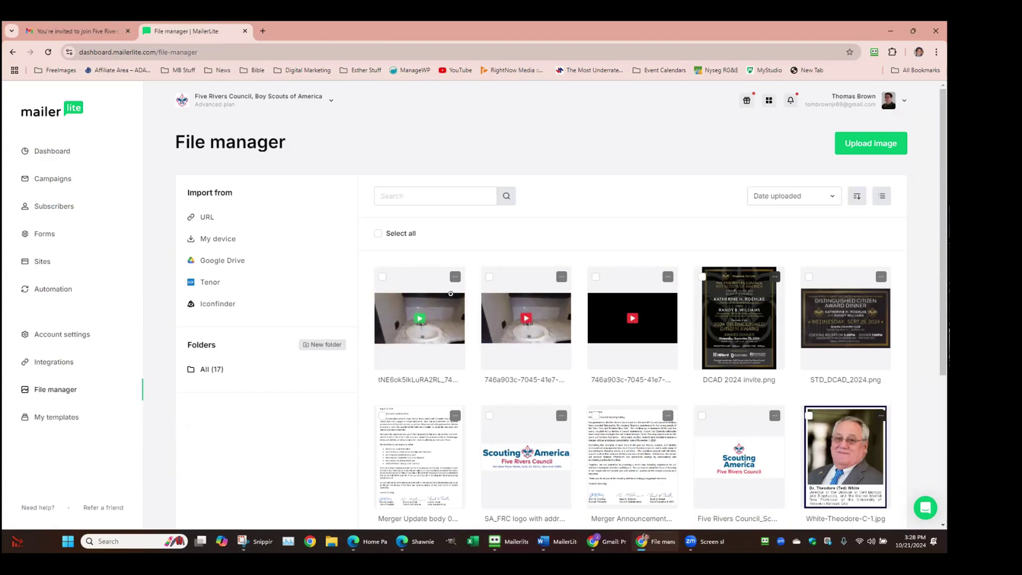
Select the three video files at the start of the uploads and delete them
click(382, 277)
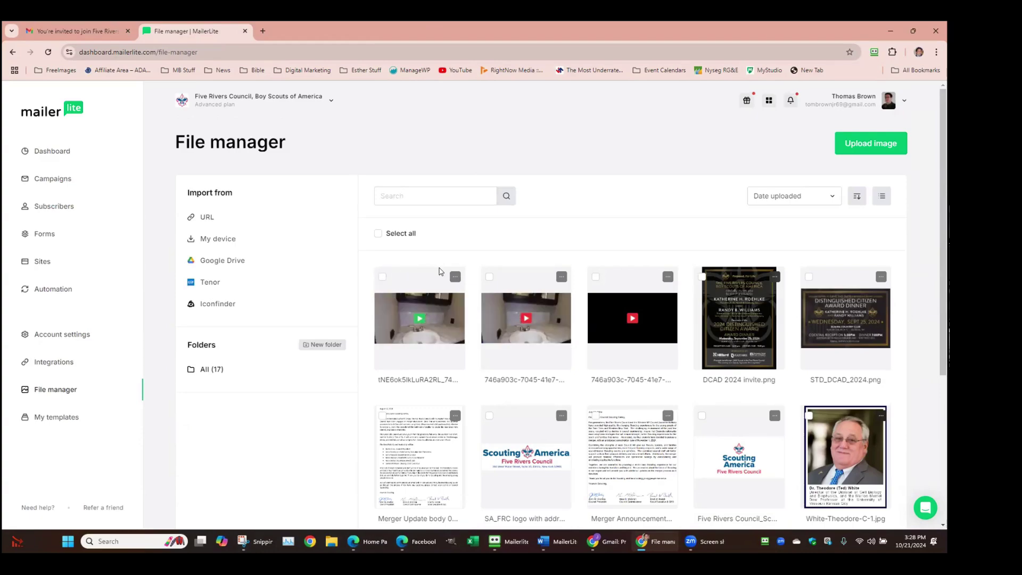
click(489, 287)
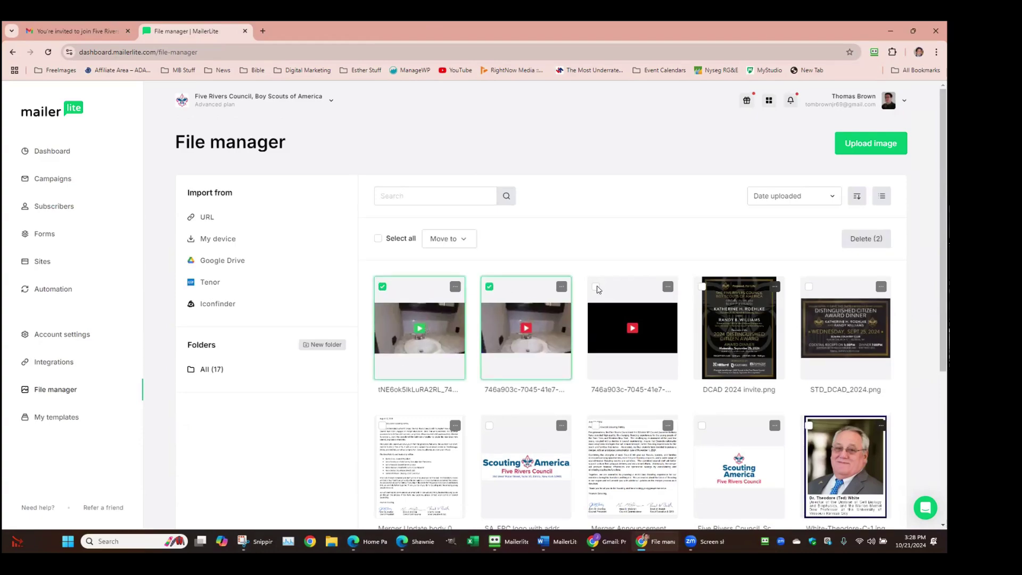
click(596, 286)
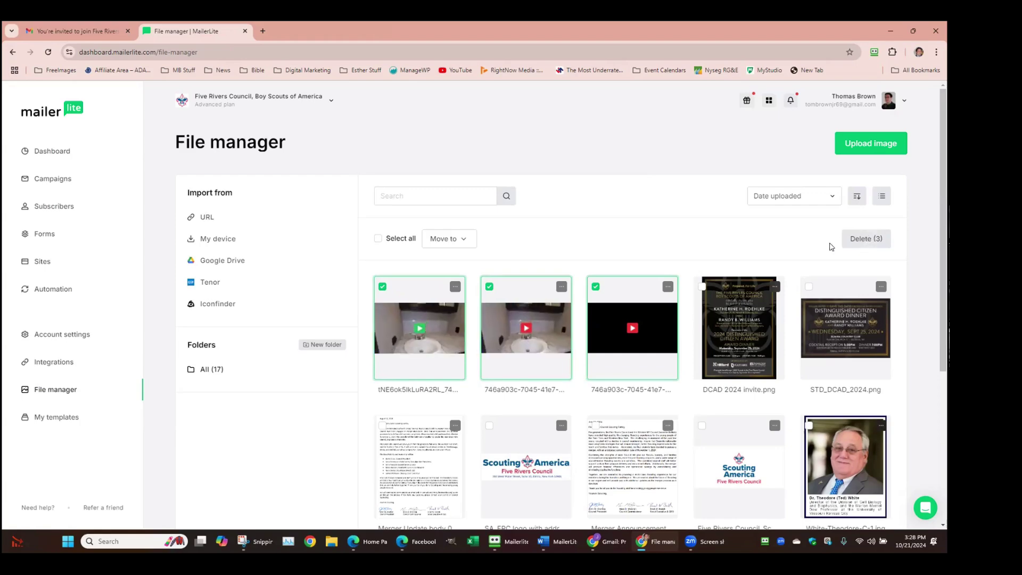
click(870, 238)
click(589, 332)
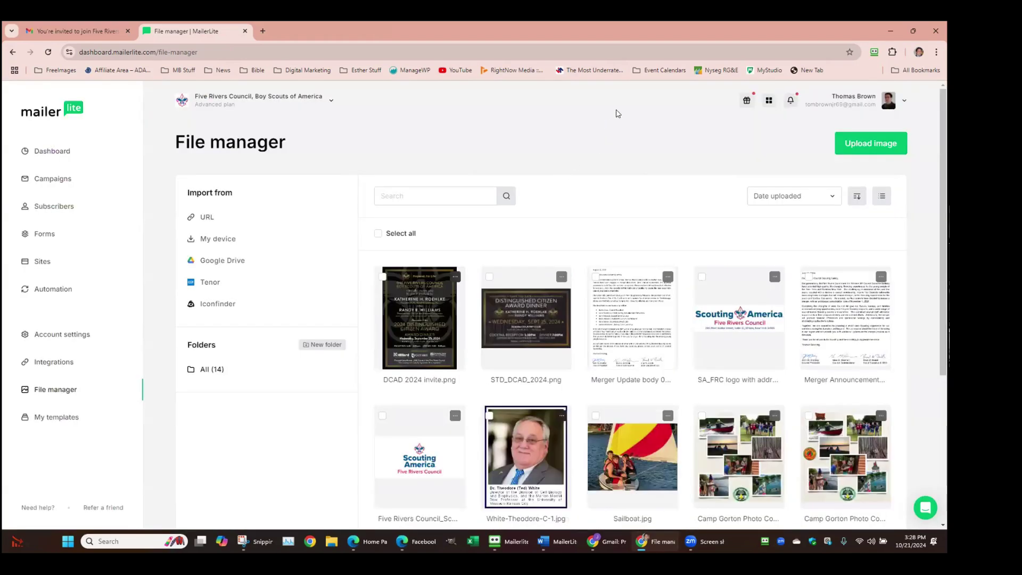
Check the 14 remaining files, dismiss the Google sign-in popup, and go to My templates
scroll(671, 261, down, 3)
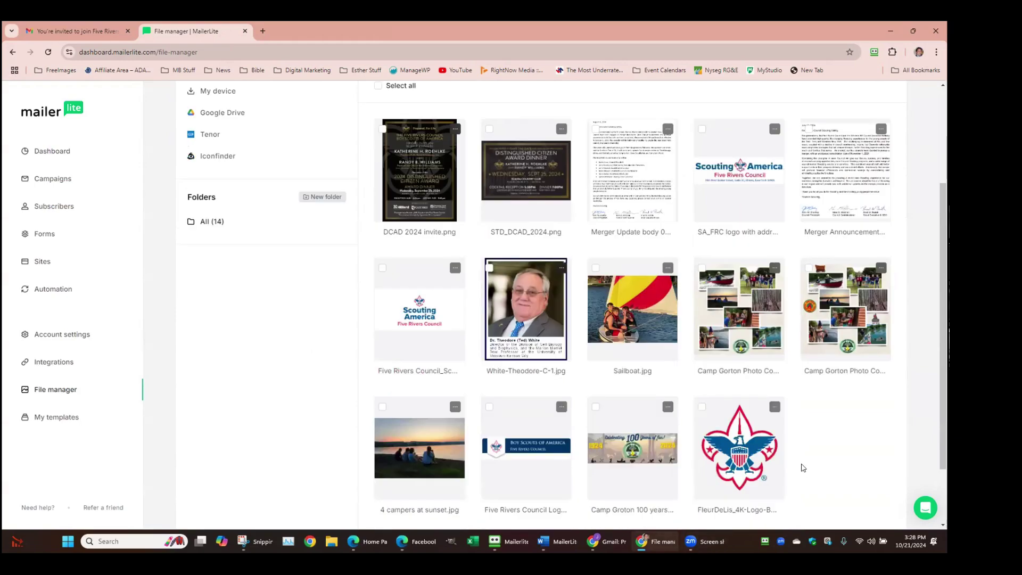
scroll(683, 517, down, 1)
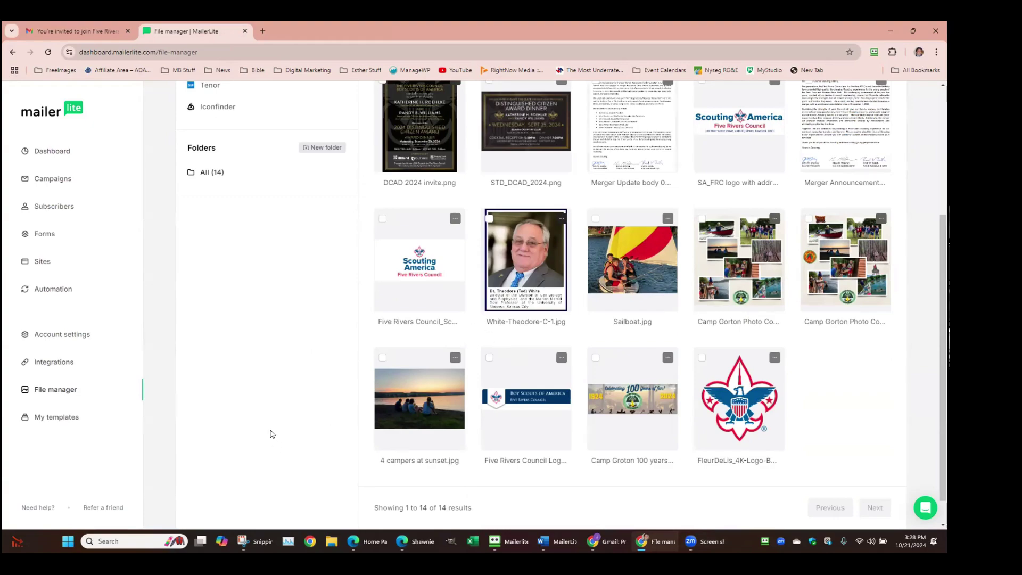
scroll(272, 433, up, 2)
scroll(272, 433, down, 2)
scroll(272, 434, up, 4)
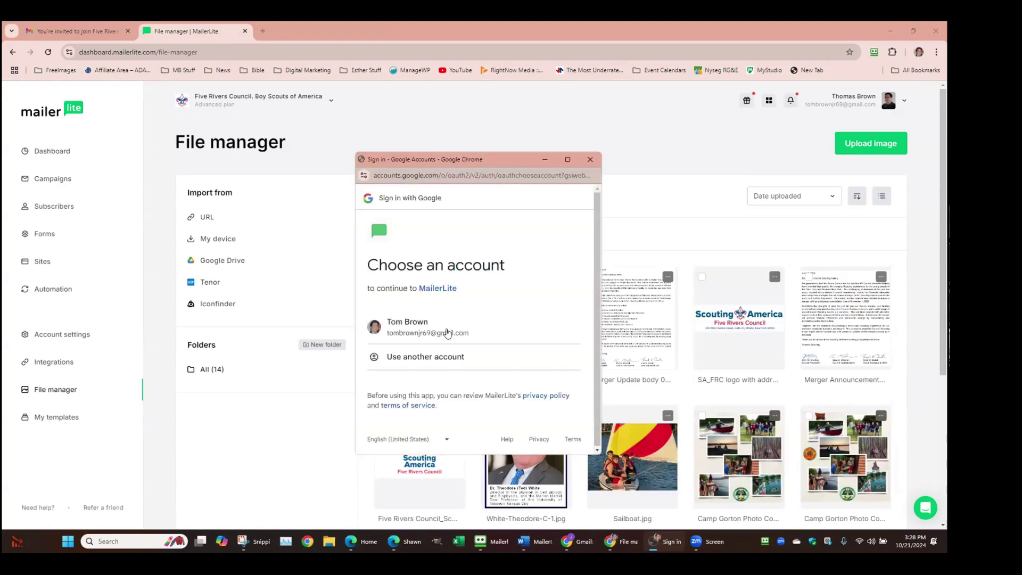
click(589, 159)
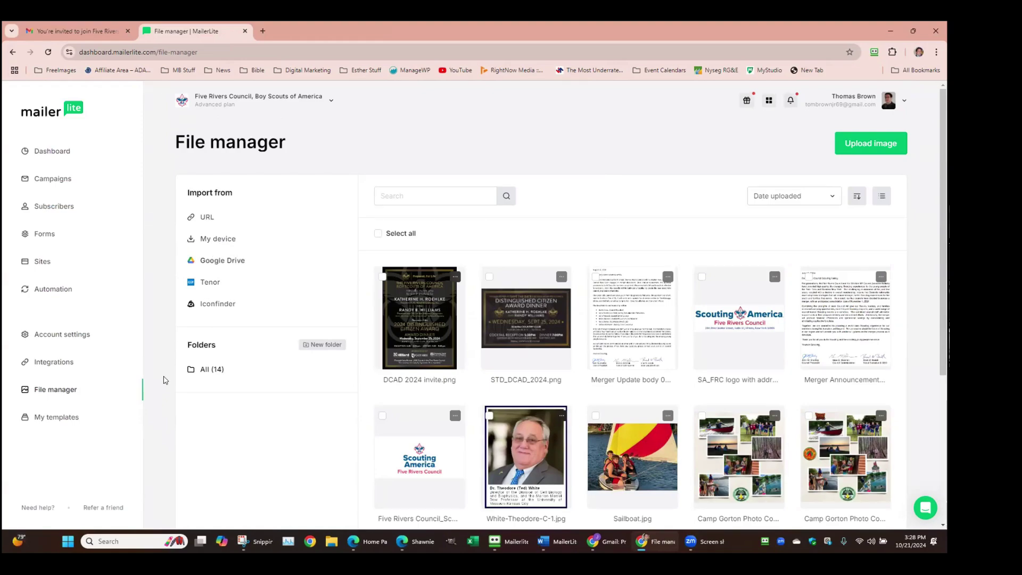
click(61, 416)
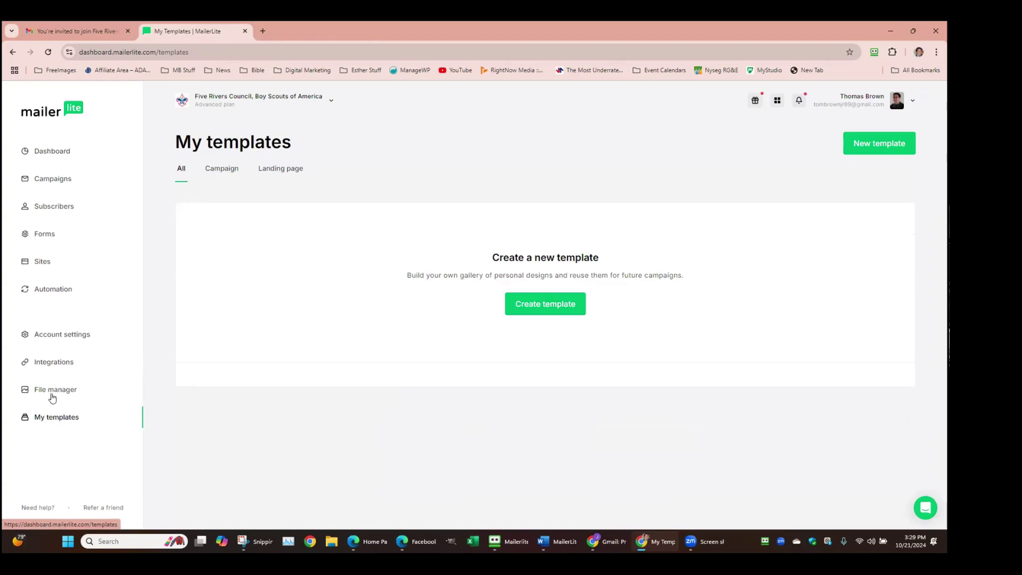
click(54, 362)
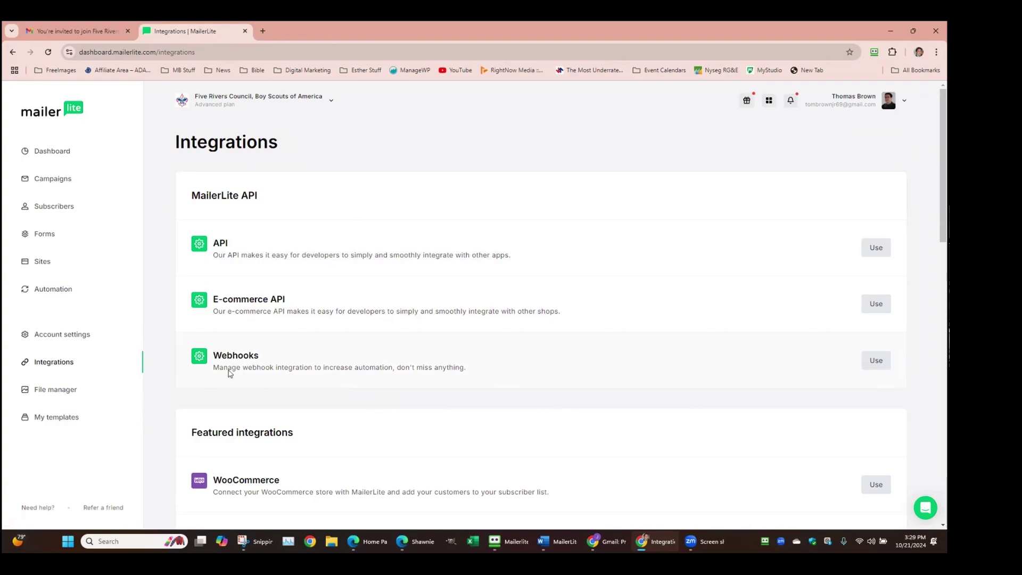
drag(233, 368, 451, 392)
scroll(445, 406, down, 2)
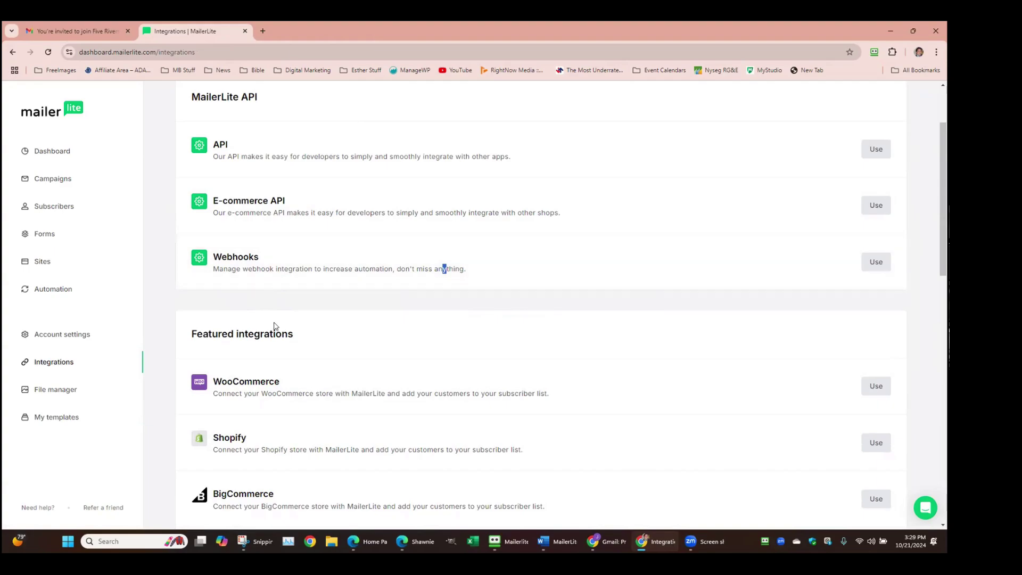
scroll(337, 283, down, 5)
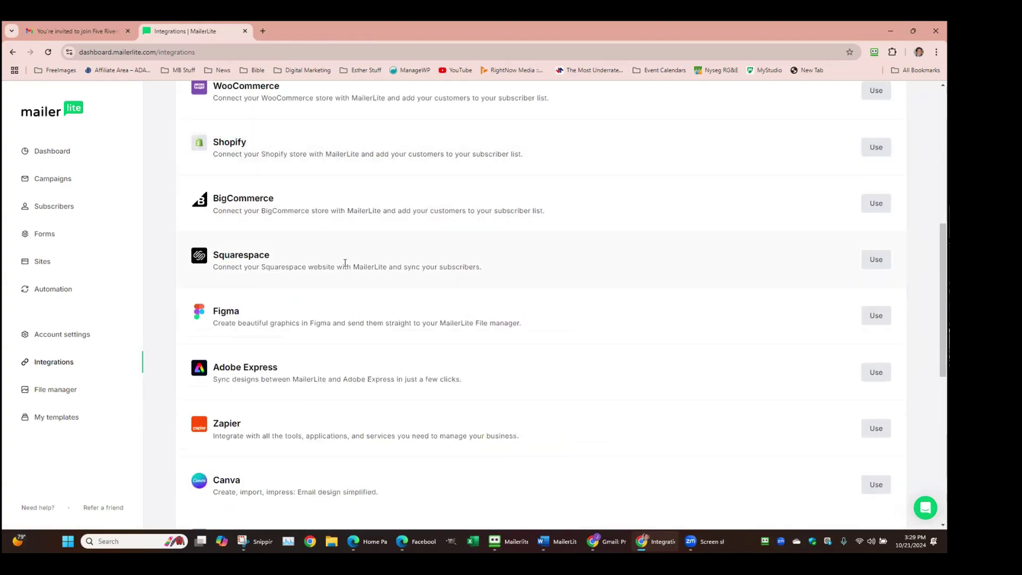
scroll(345, 263, down, 2)
scroll(345, 266, down, 1)
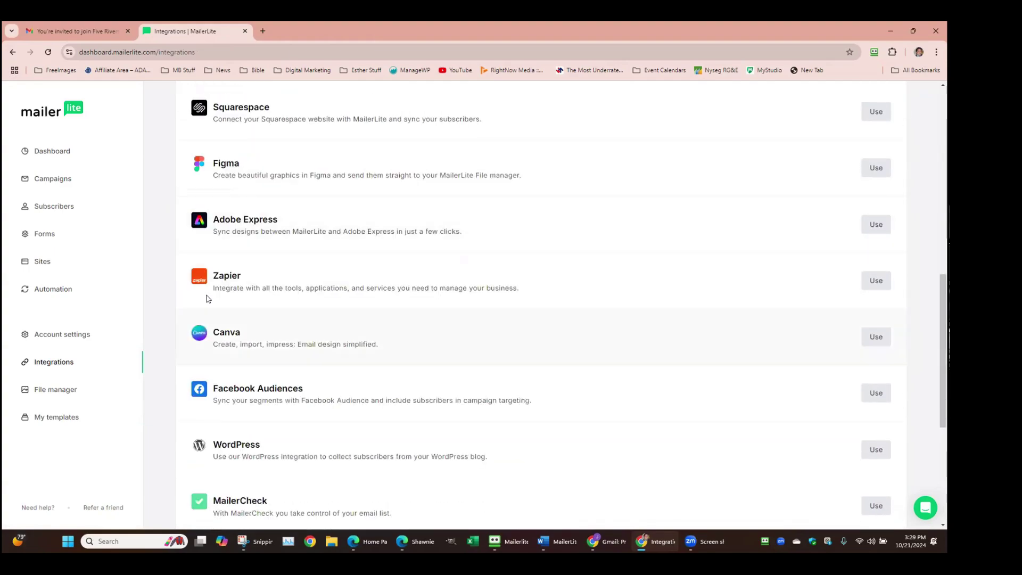
scroll(256, 283, down, 2)
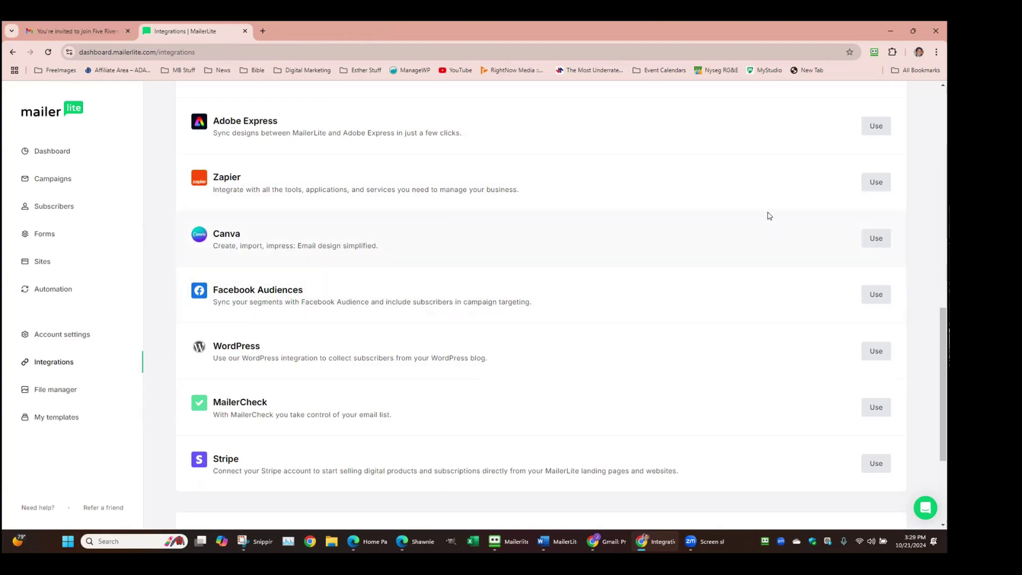
scroll(770, 216, down, 3)
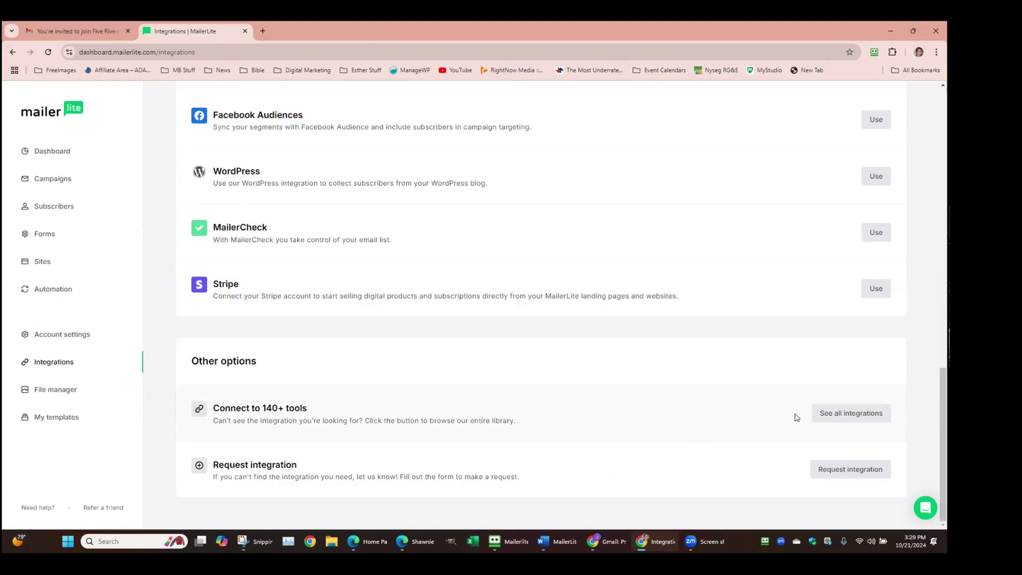
Open the full integrations library and filter it to WordPress integrations
click(847, 414)
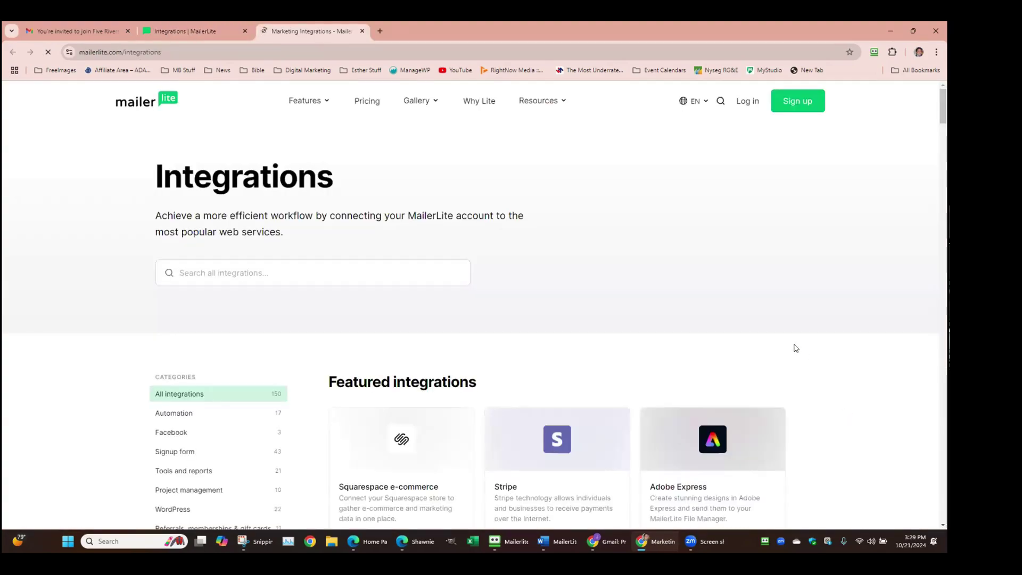
scroll(796, 349, down, 15)
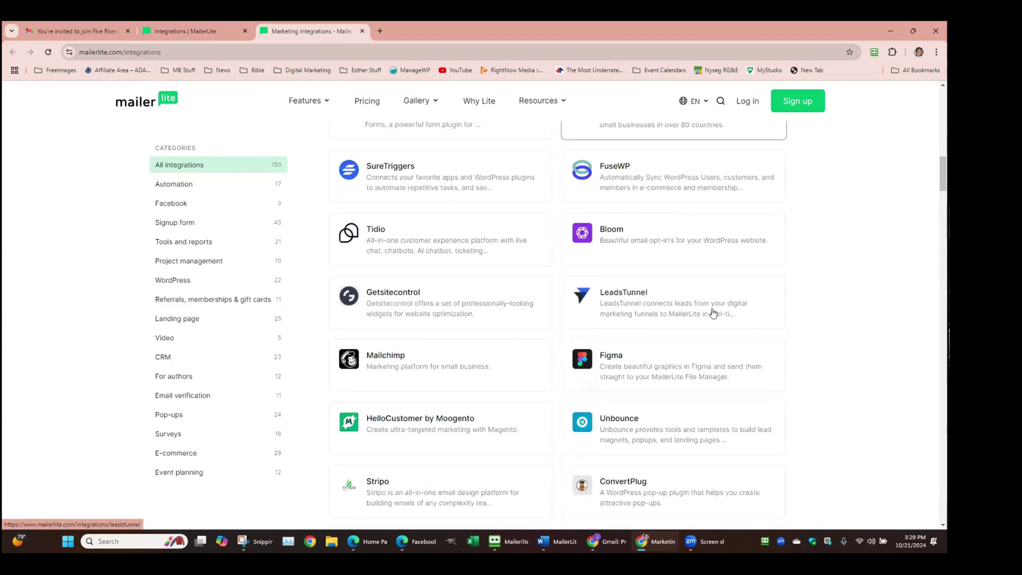
scroll(713, 313, down, 7)
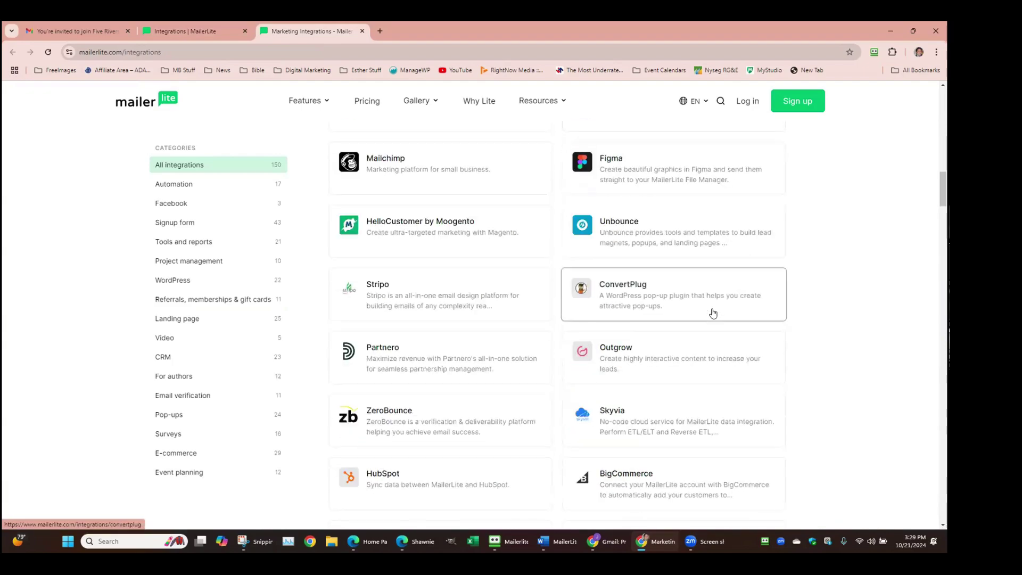
click(185, 281)
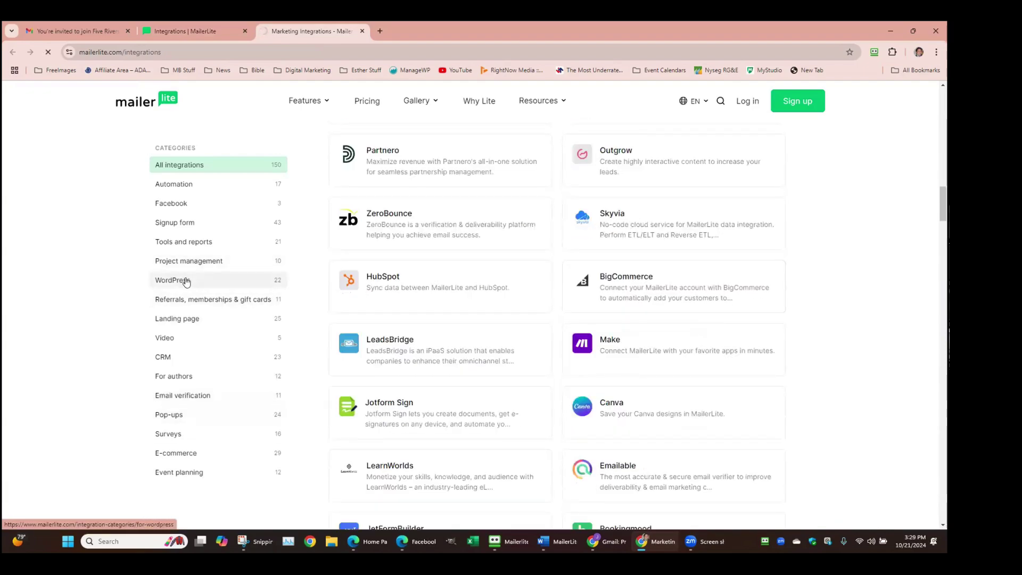
scroll(564, 327, down, 8)
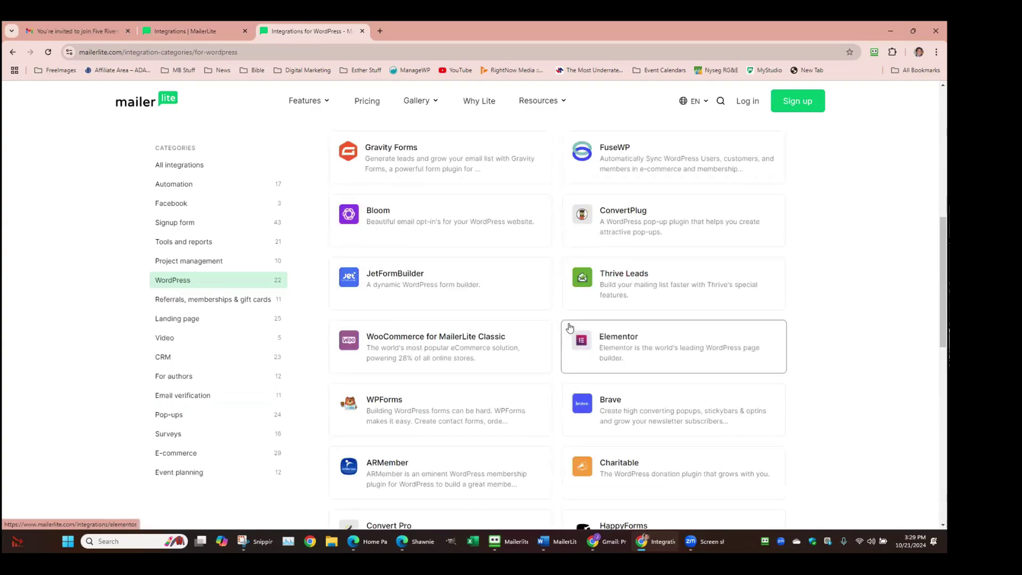
scroll(570, 327, down, 2)
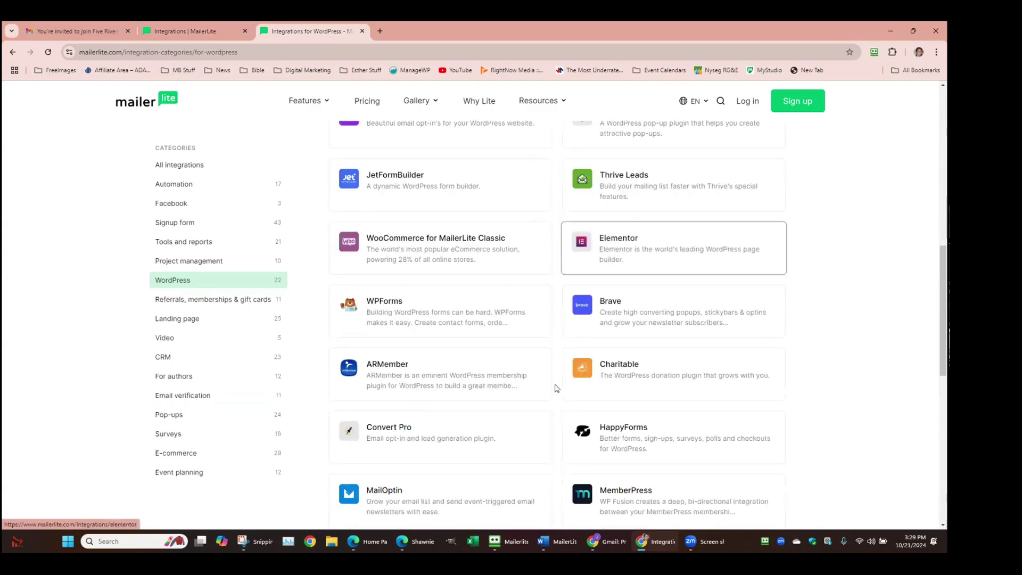
Browse the Surveys category, then narrow to the three Facebook integrations
click(191, 432)
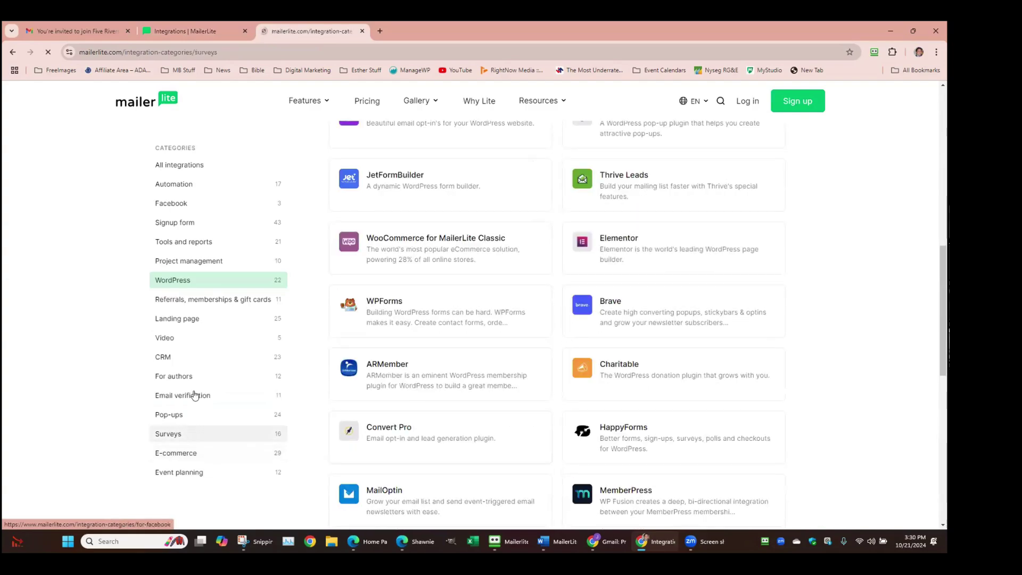
scroll(203, 282, down, 4)
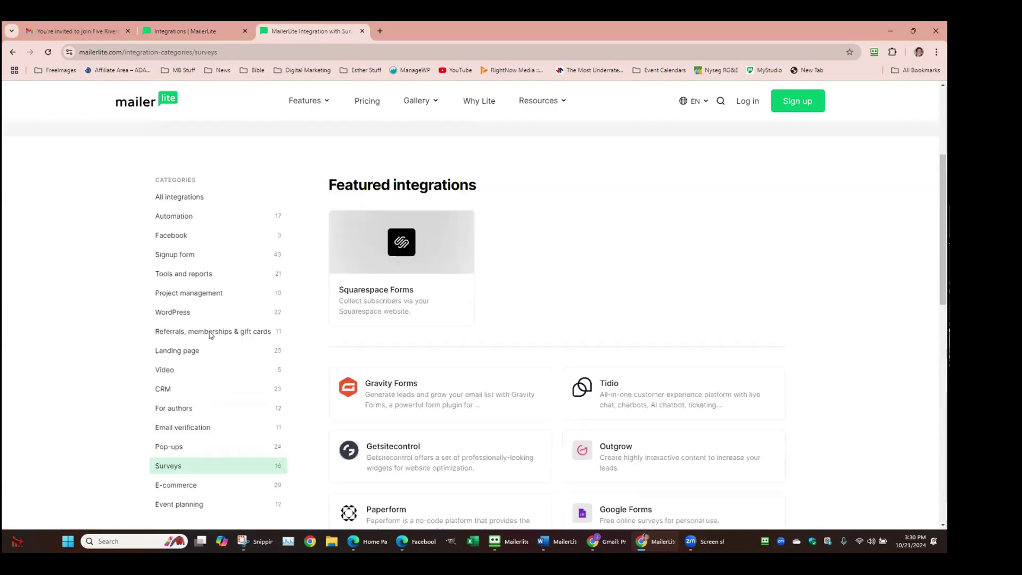
click(184, 235)
scroll(597, 469, down, 4)
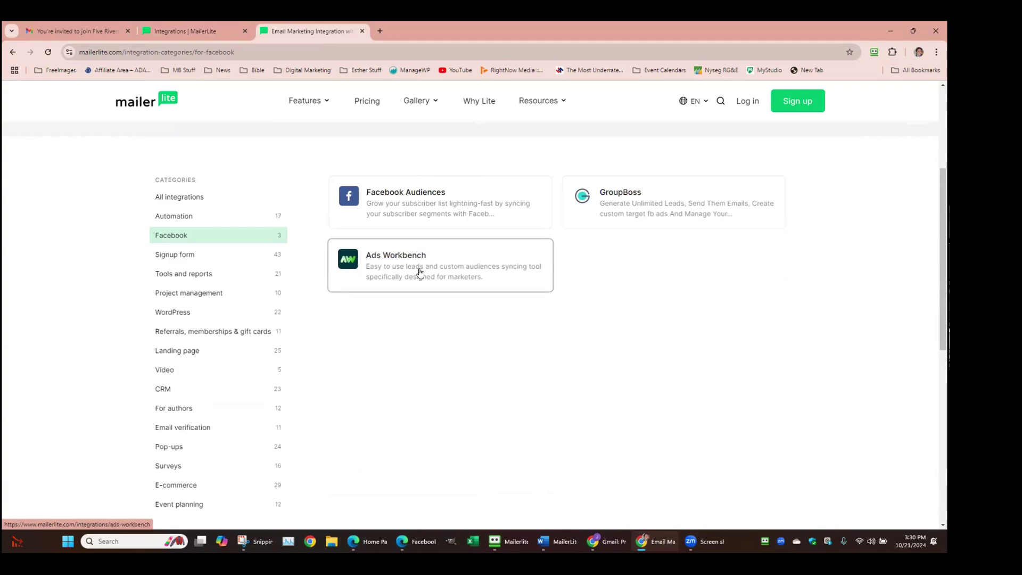
Read through the Facebook Audiences set-up guide, then close its tab to return to Integrations
click(426, 202)
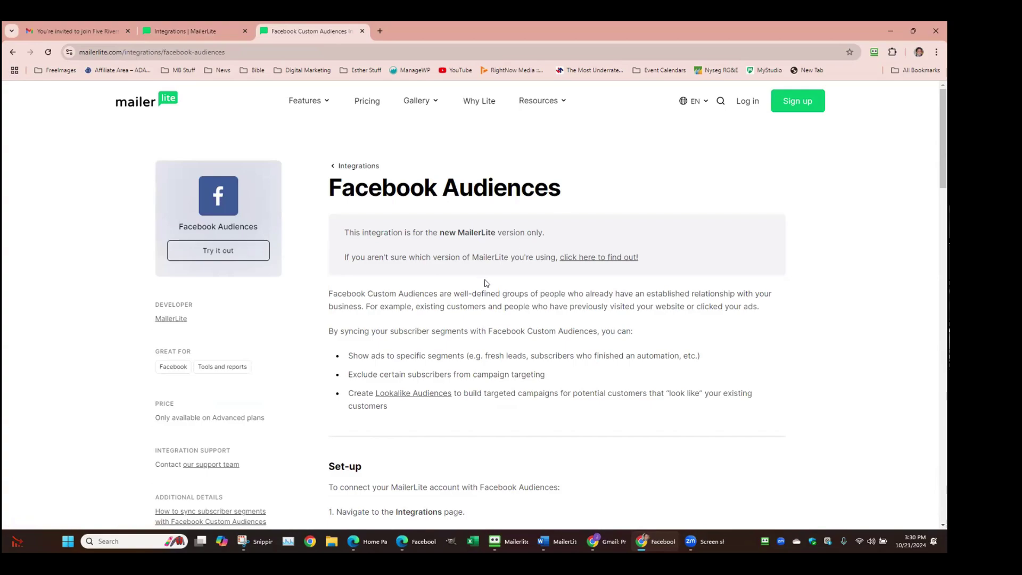
scroll(486, 282, down, 2)
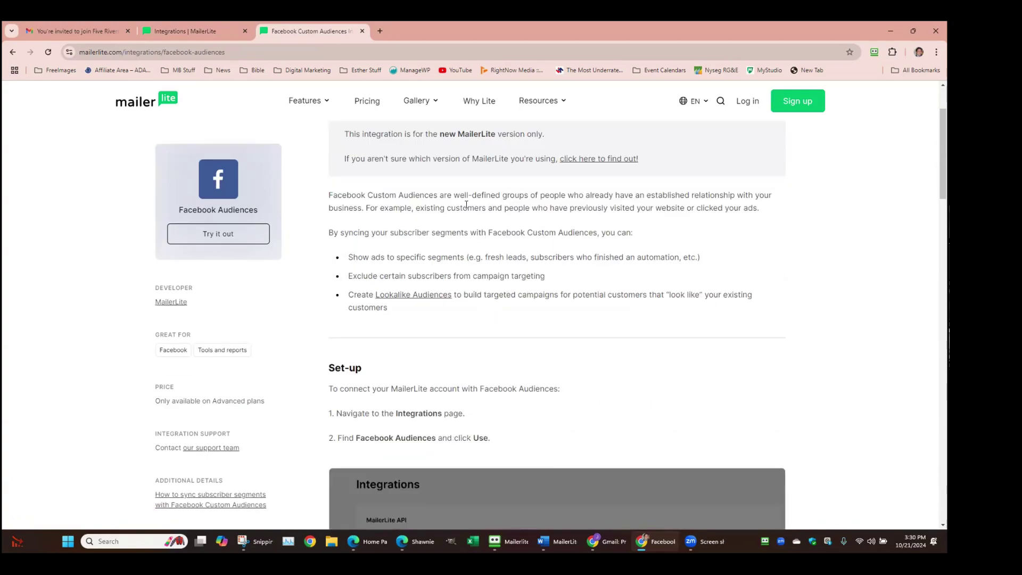
scroll(466, 205, down, 10)
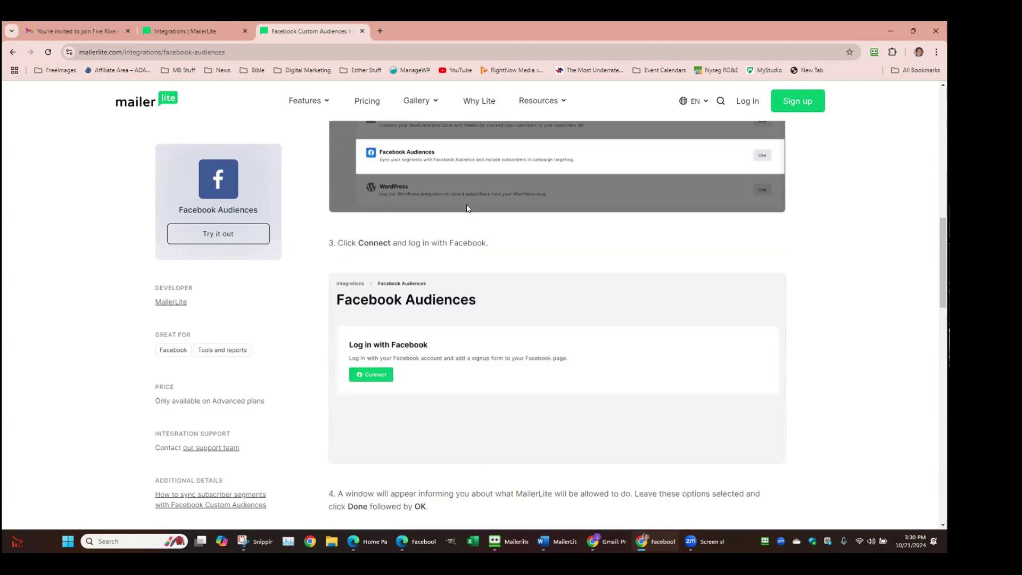
scroll(468, 208, down, 5)
scroll(467, 209, down, 15)
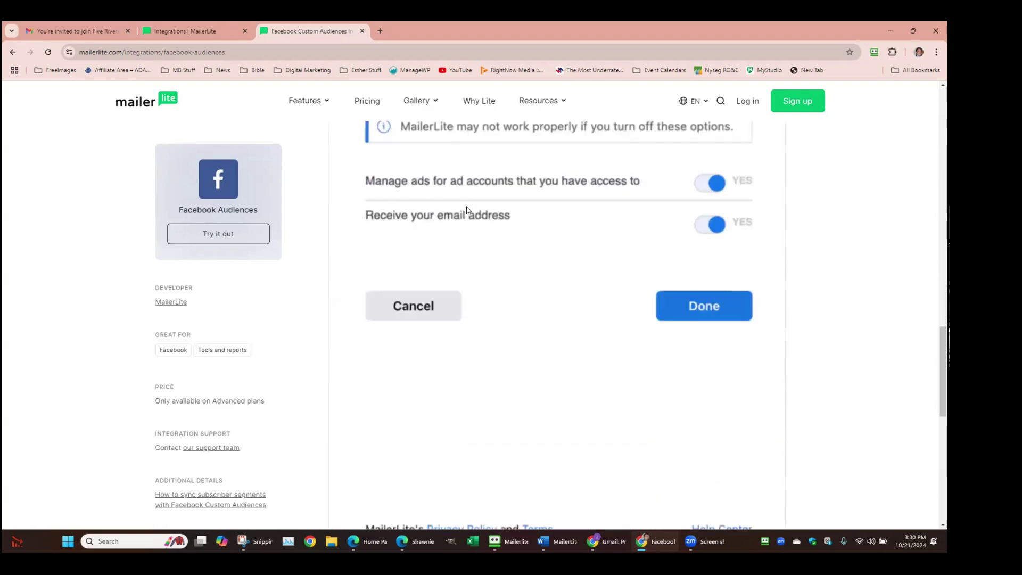
scroll(520, 255, up, 20)
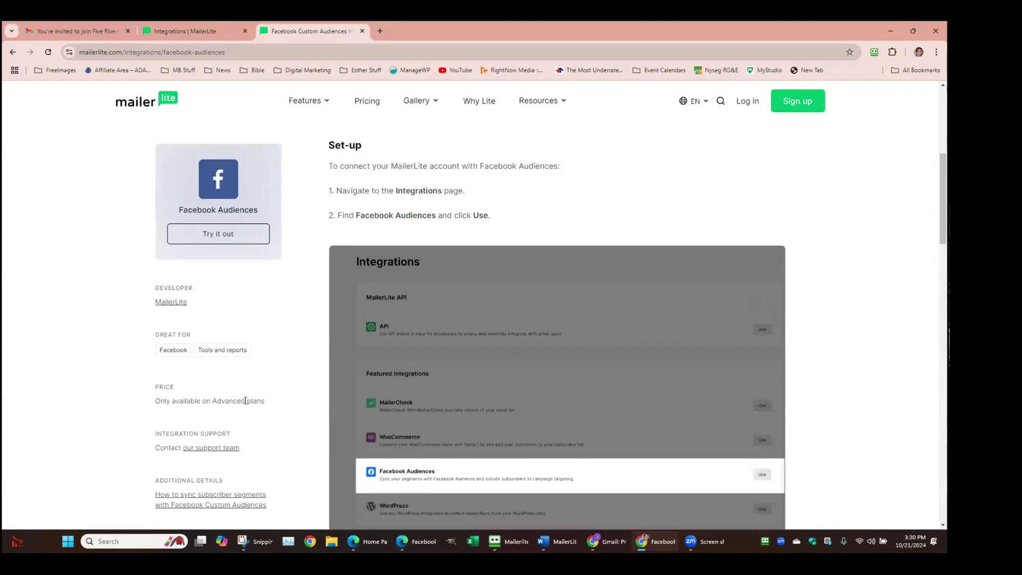
scroll(374, 152, up, 3)
scroll(371, 144, up, 3)
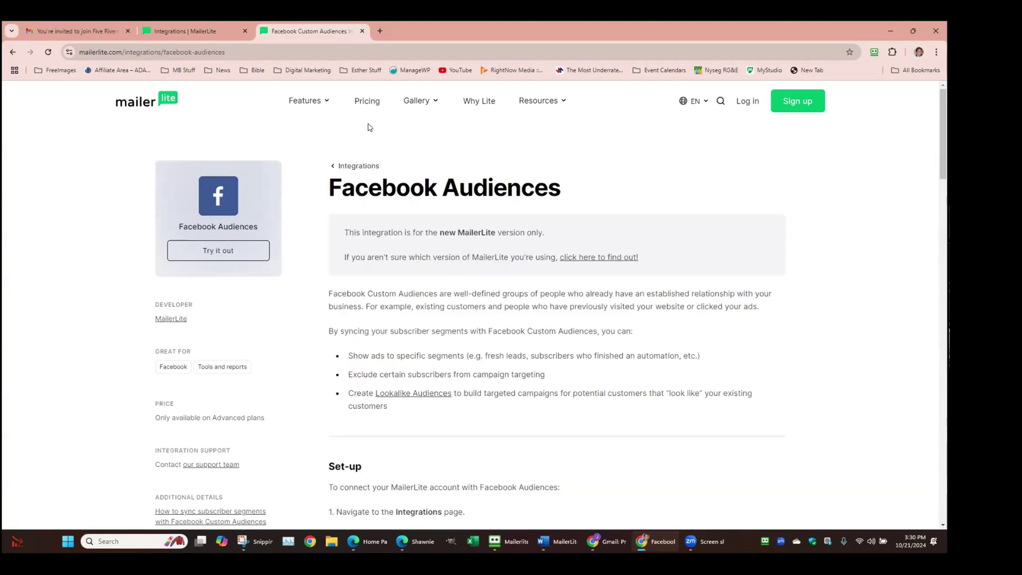
click(361, 31)
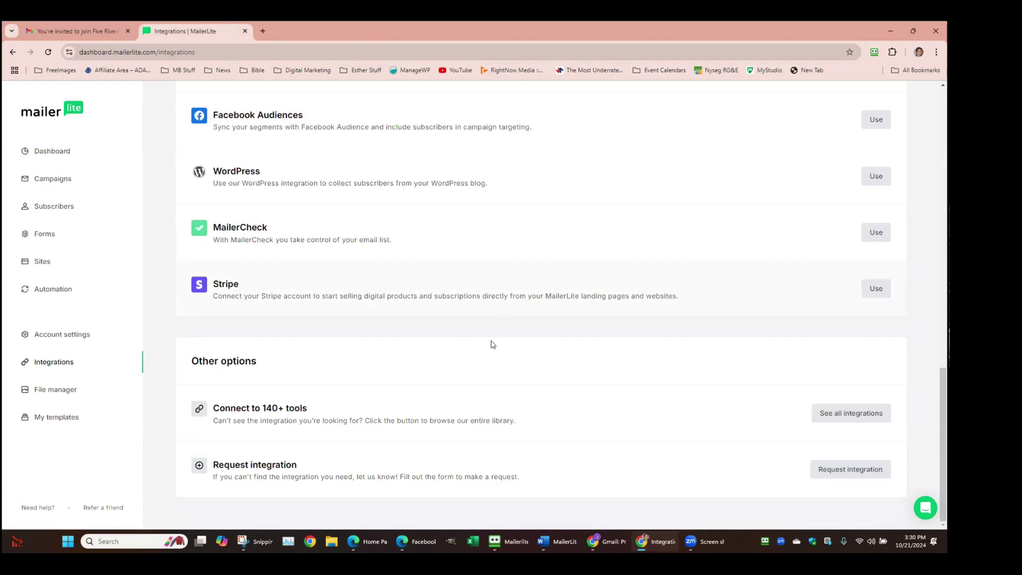
scroll(527, 319, up, 8)
scroll(530, 325, up, 7)
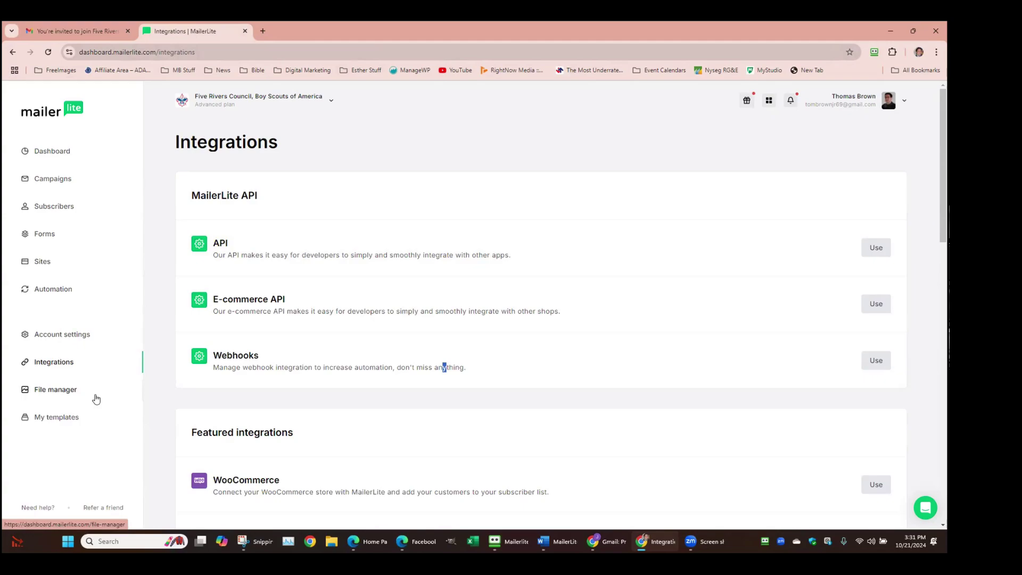
Browse the 2,069 active subscribers, then show the Fields list with Zip, State, Phone and others
click(55, 208)
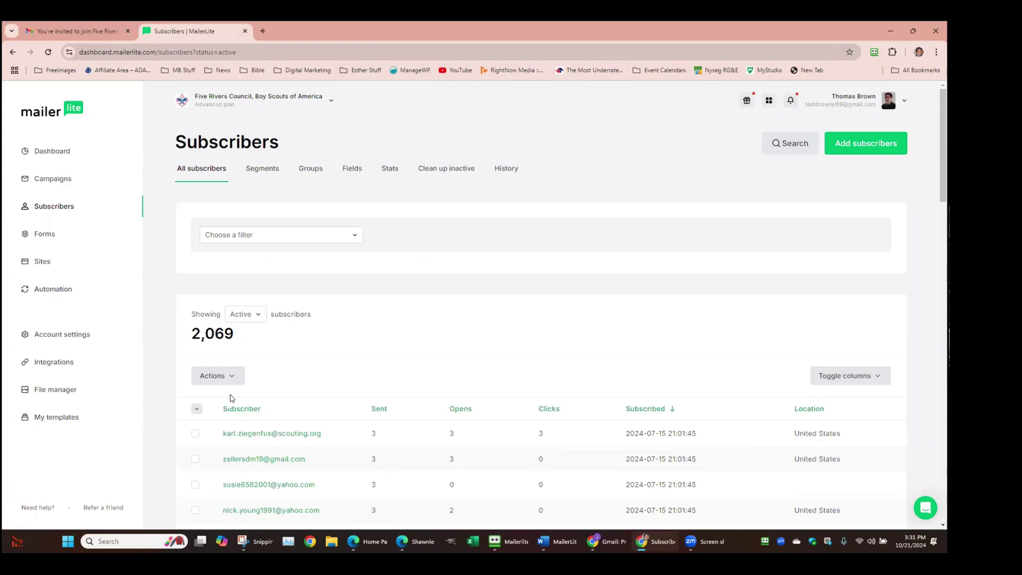
scroll(232, 398, down, 2)
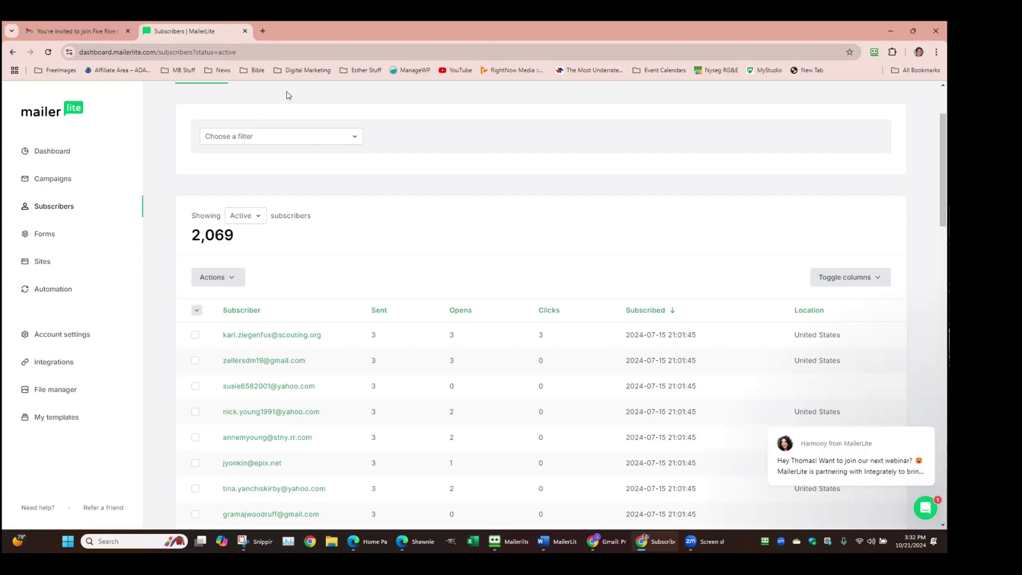
click(68, 197)
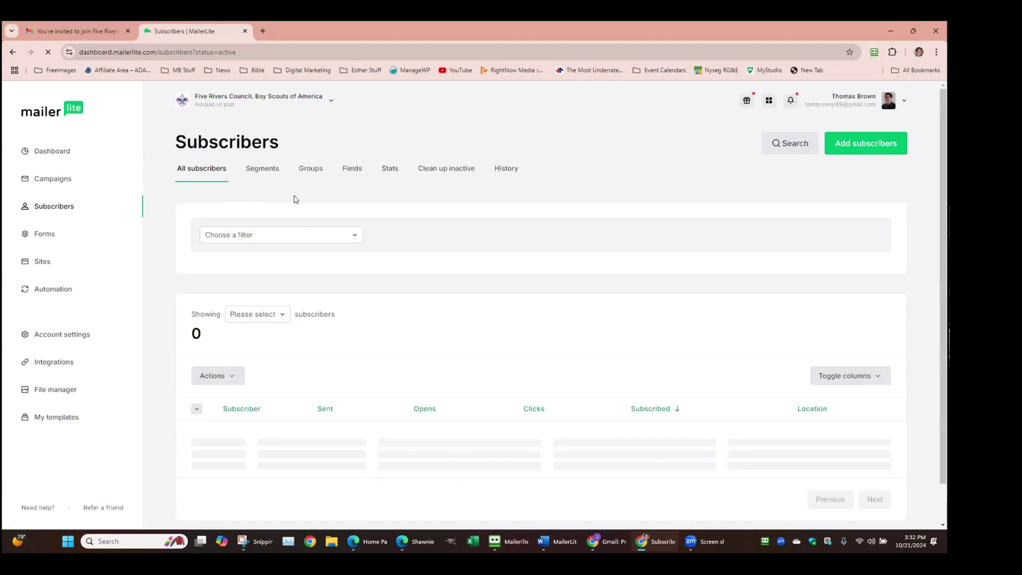
click(352, 168)
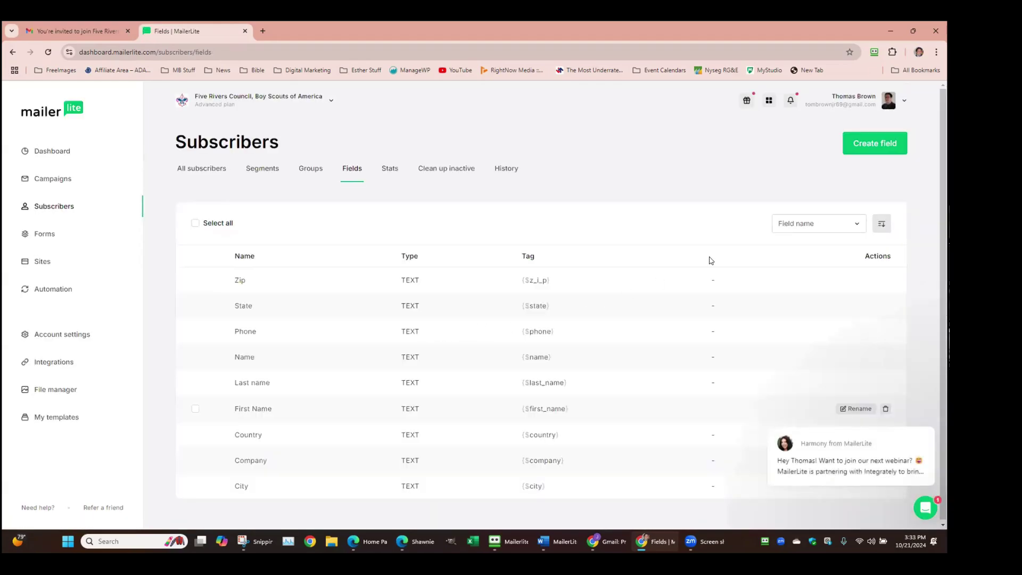
click(857, 230)
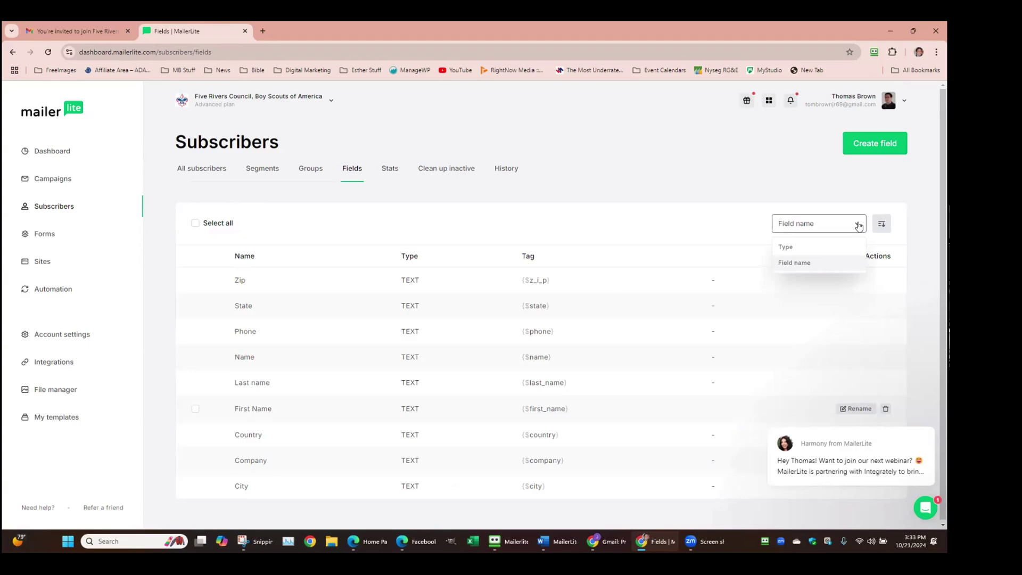
click(859, 226)
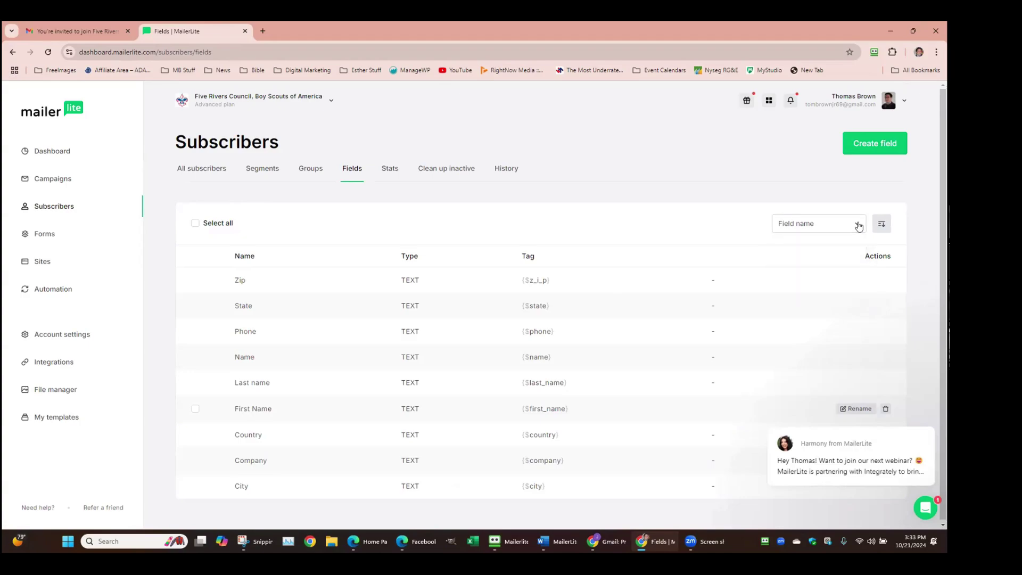
click(879, 152)
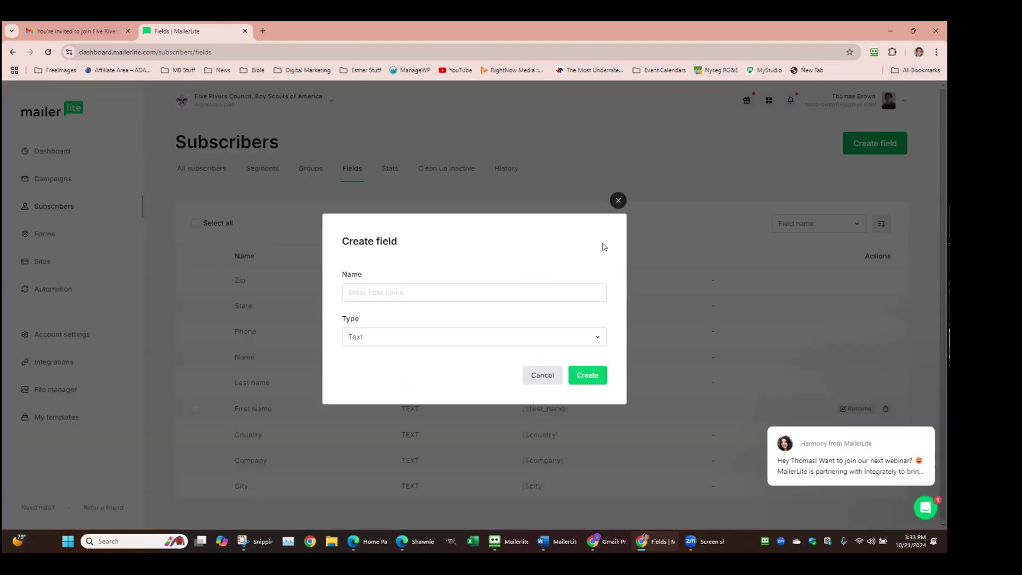
click(598, 339)
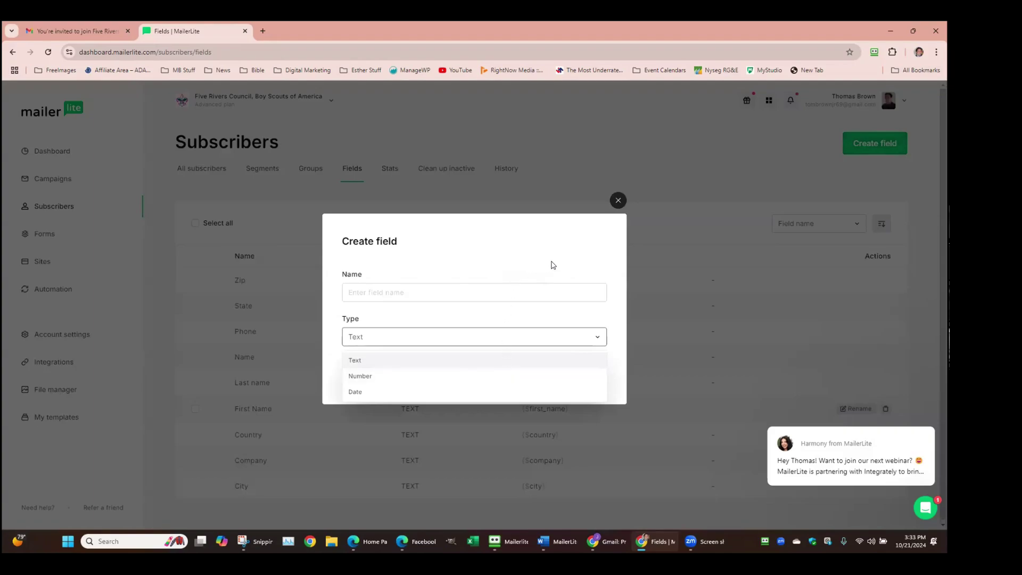
click(618, 201)
click(552, 374)
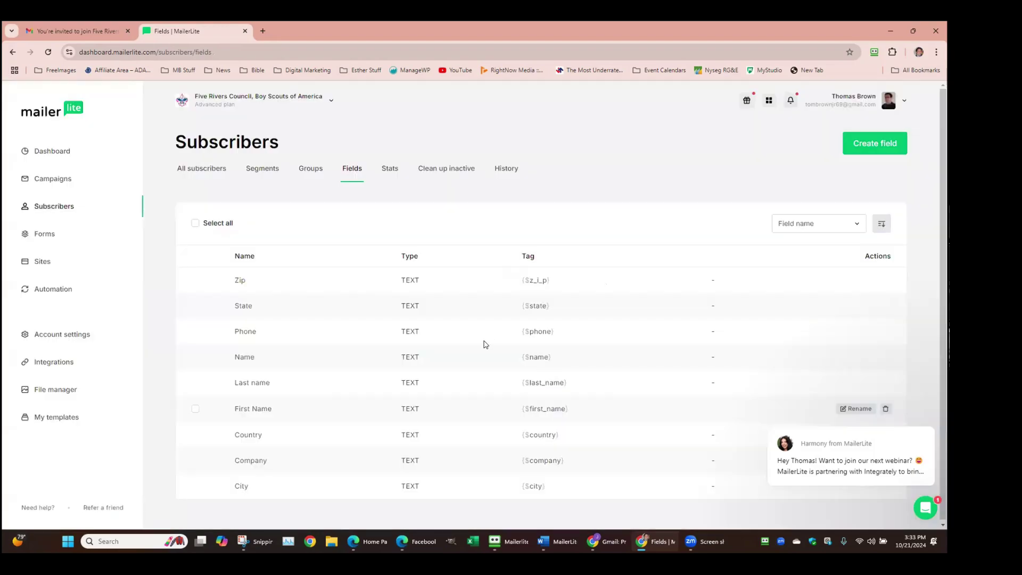
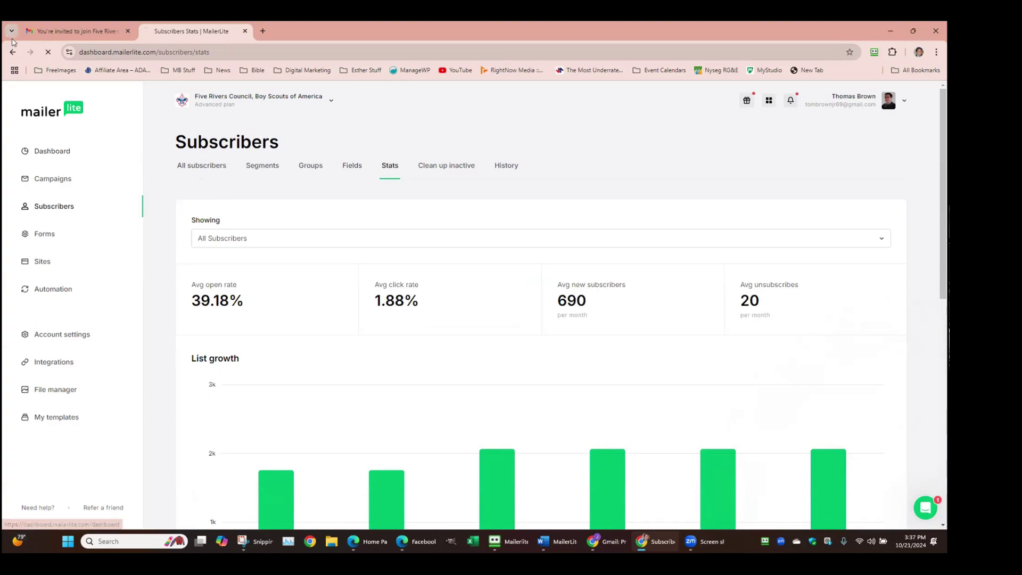
Go to the Dashboard showing last campaign DCAD 2024 and the 30-day performance overview
click(19, 115)
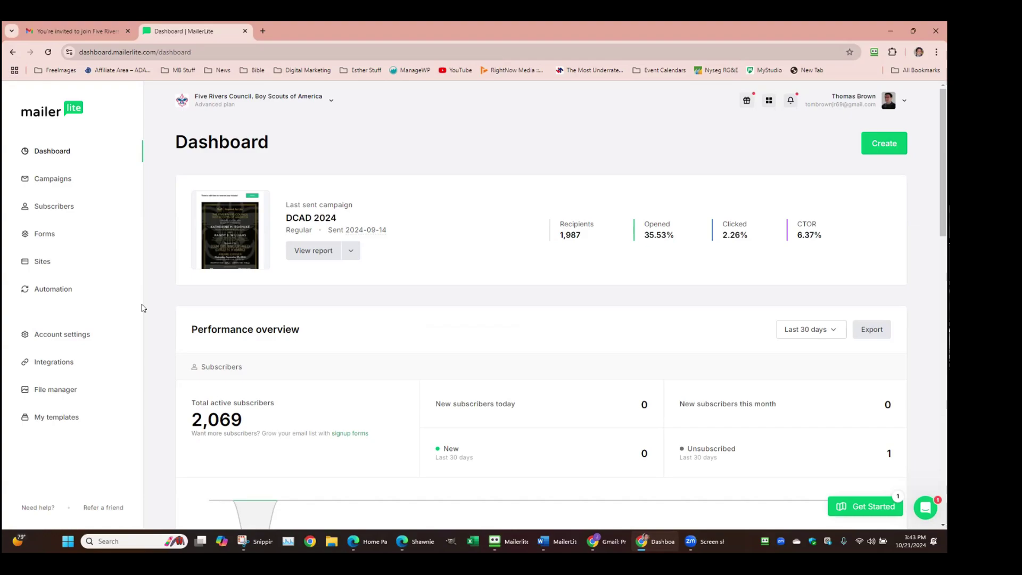
Show All Subscribers' Stats: 39.18% open rate, 1.88% click rate, 690 new and 20 unsubscribes monthly
click(60, 208)
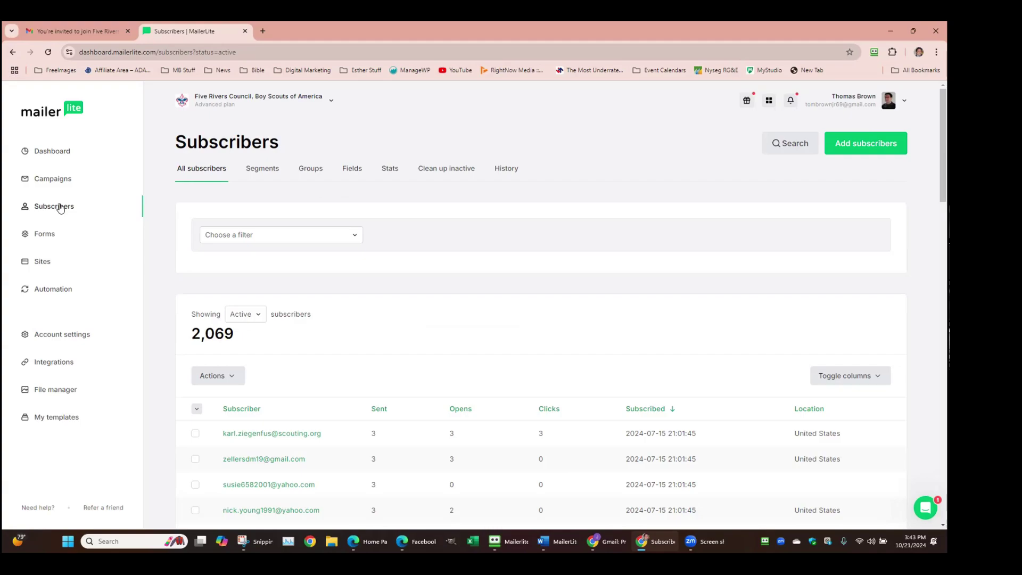
click(389, 169)
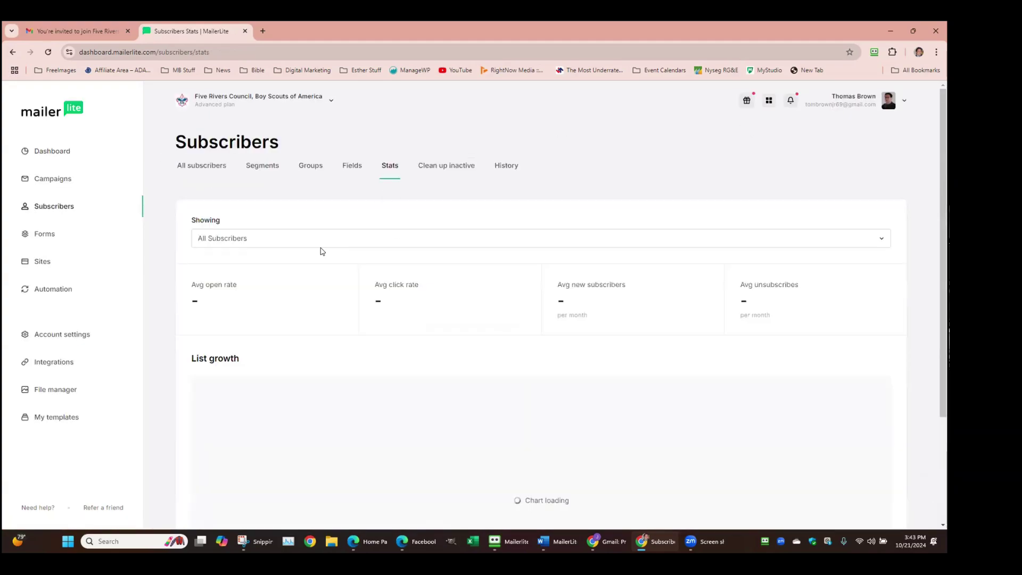
right_click(328, 220)
click(619, 187)
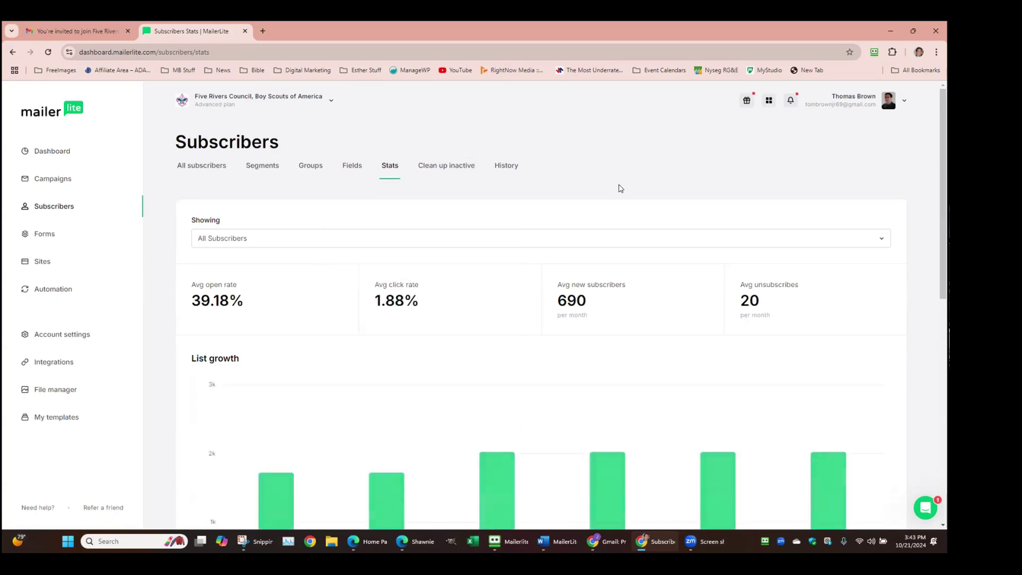
scroll(619, 189, down, 1)
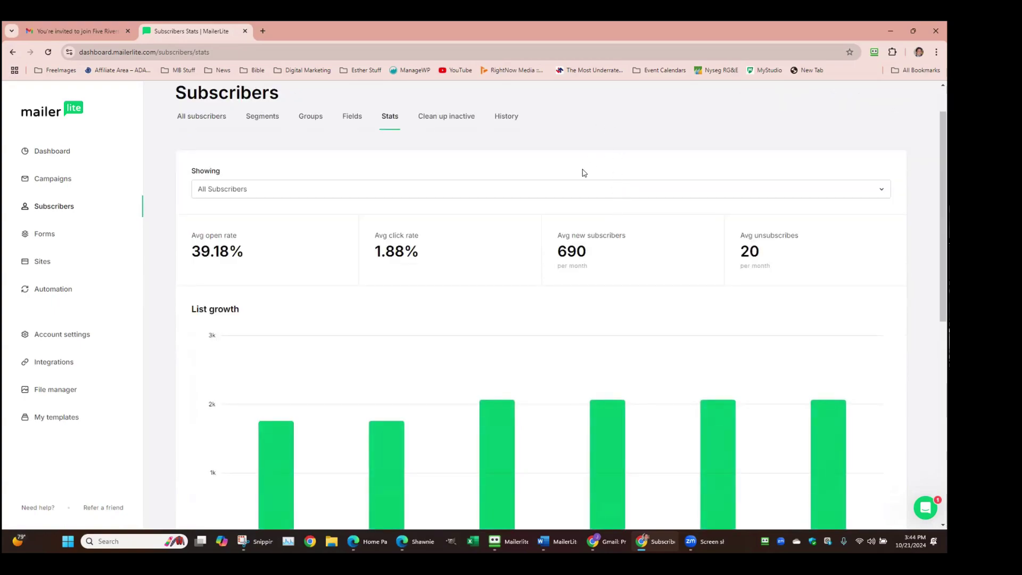
scroll(620, 177, down, 3)
scroll(626, 174, up, 4)
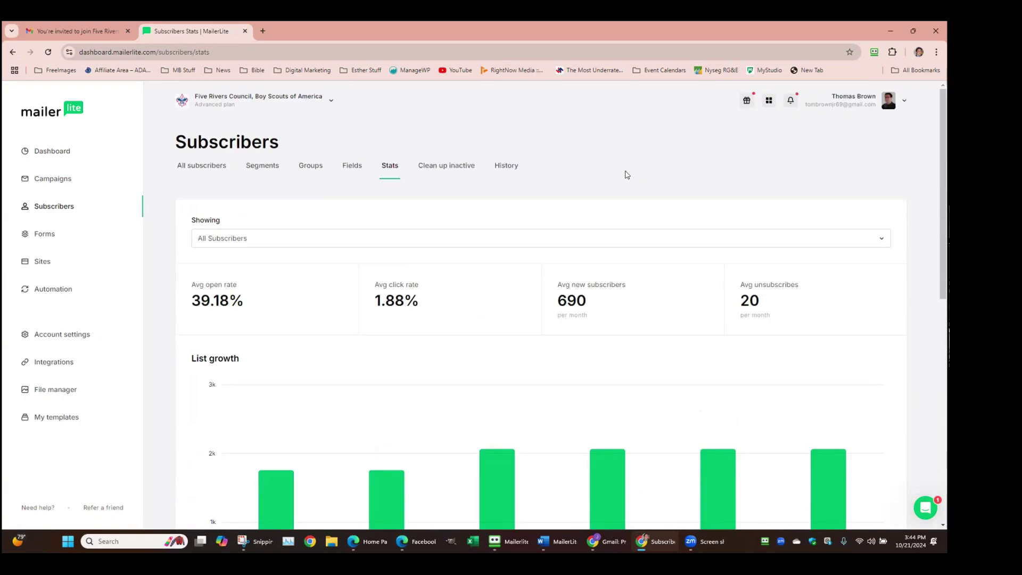
click(254, 240)
click(223, 279)
click(592, 240)
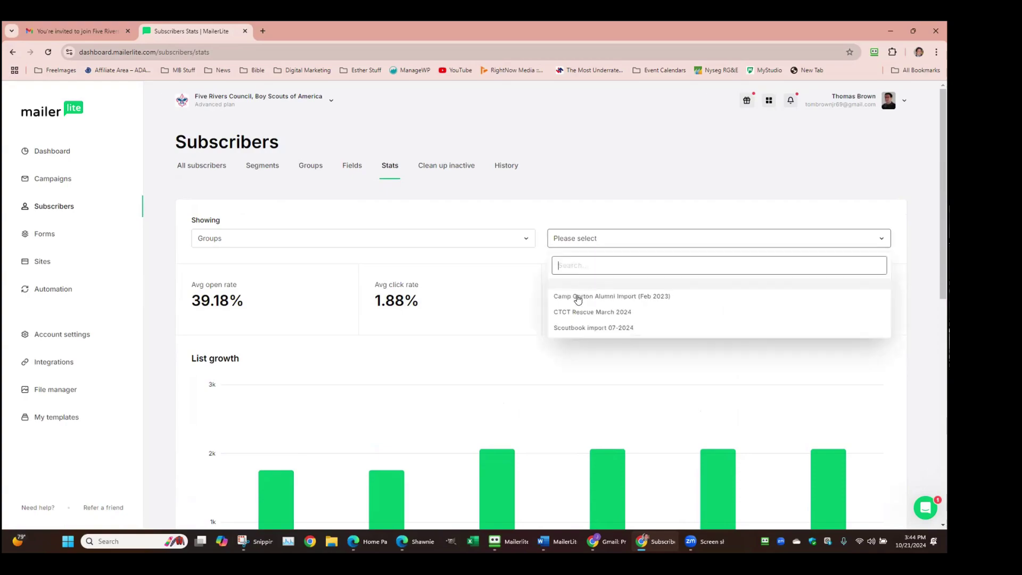
click(586, 312)
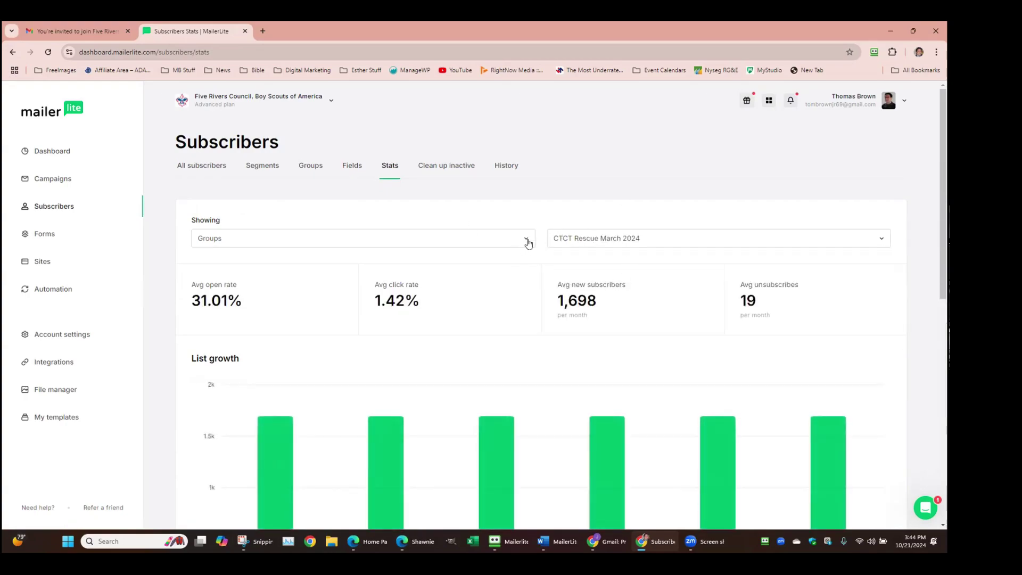
click(478, 244)
click(440, 261)
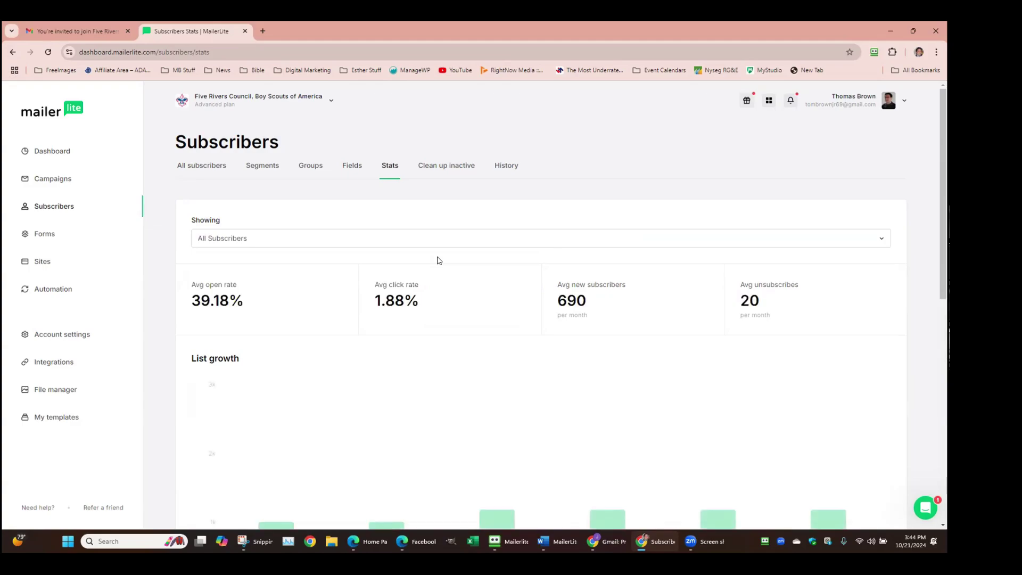
scroll(439, 260, down, 1)
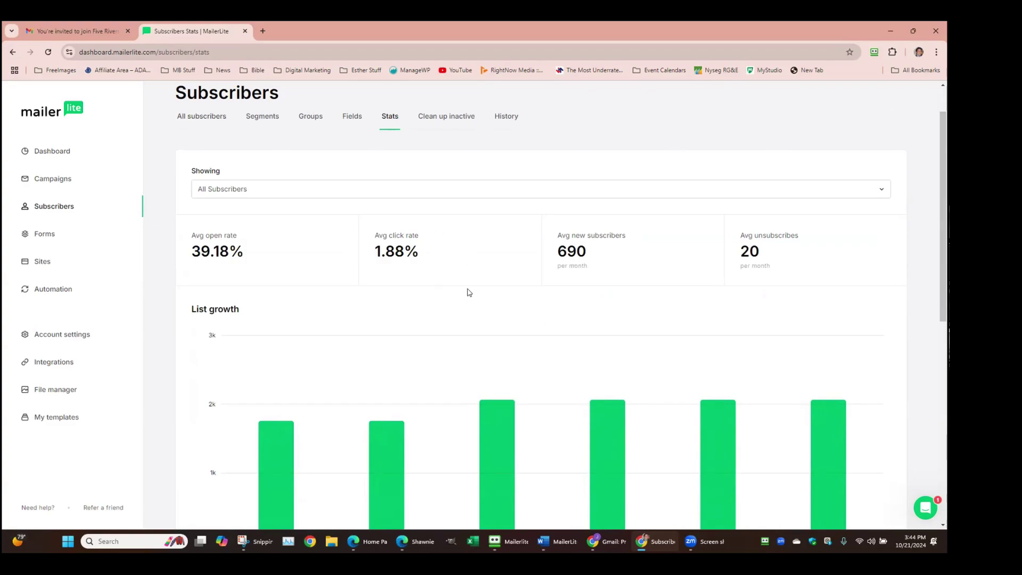
Scroll to engagement (36.83% read often, 29.77% never), reading environment, top domains and email clients
scroll(469, 292, down, 3)
scroll(475, 282, down, 1)
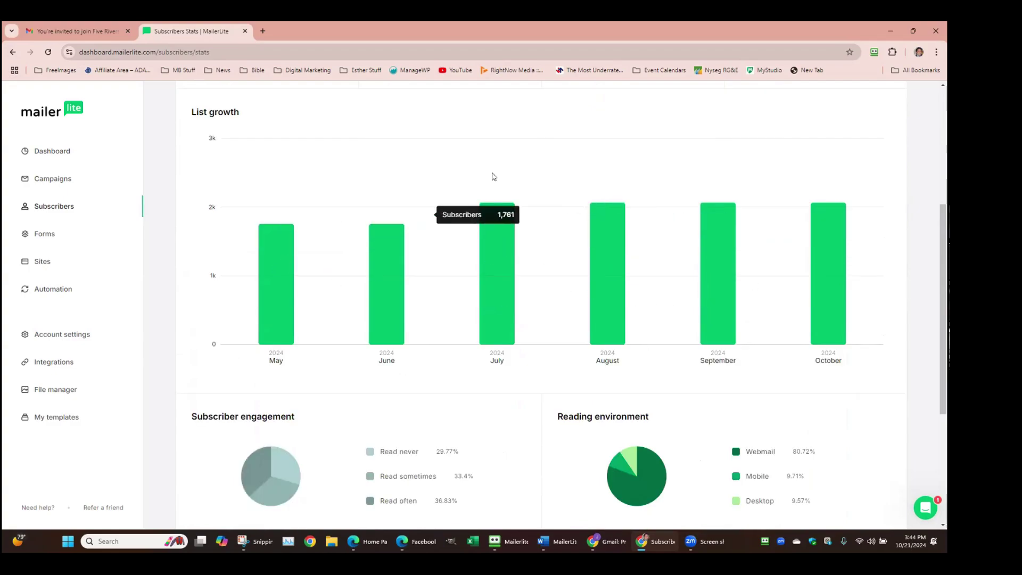
scroll(679, 187, up, 5)
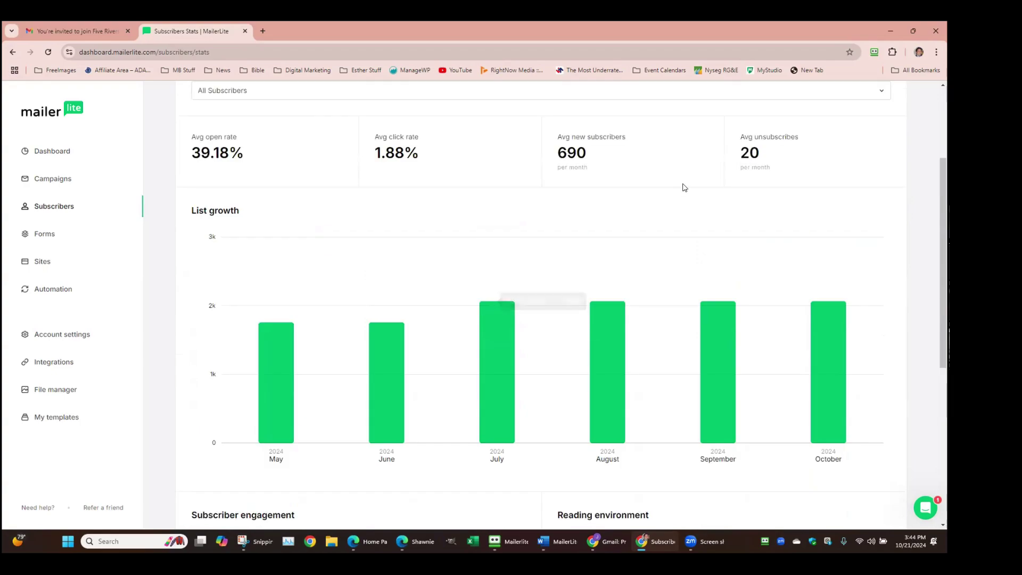
scroll(687, 190, down, 6)
scroll(686, 190, down, 3)
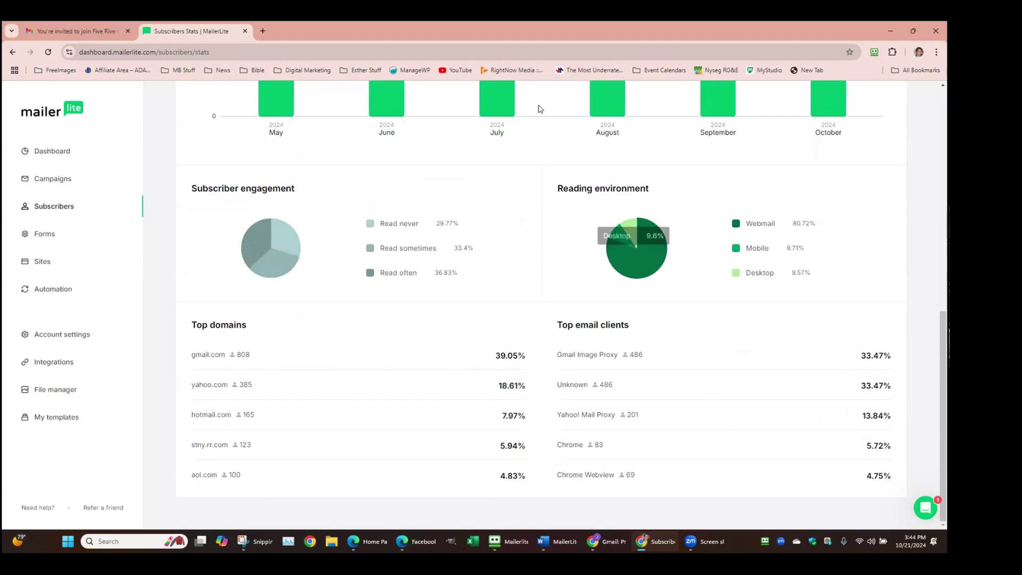
Highlight the Read never percentage, then return to the 690 new versus 20 unsubscribes averages
triple_click(385, 222)
click(537, 245)
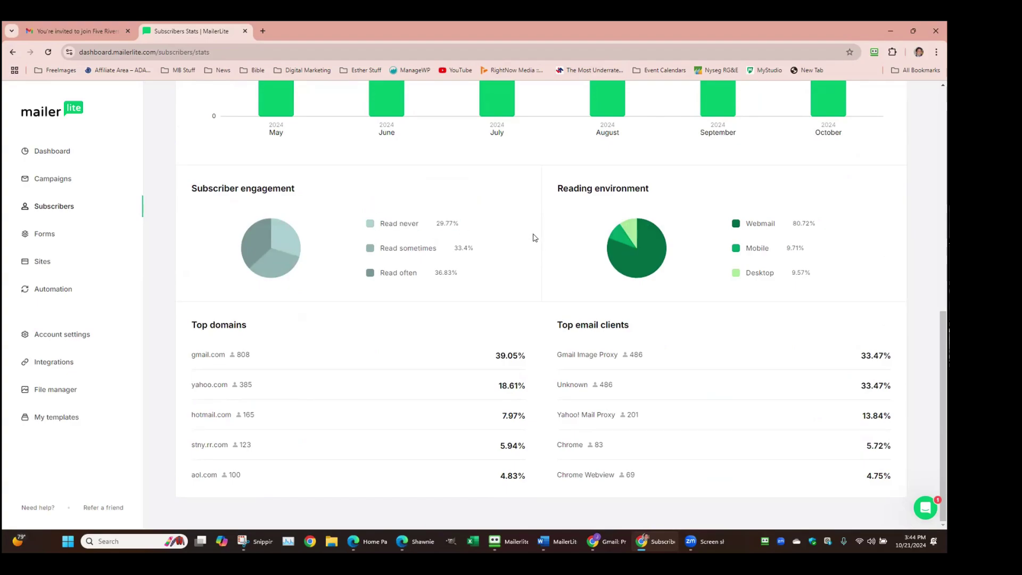
scroll(496, 267, up, 3)
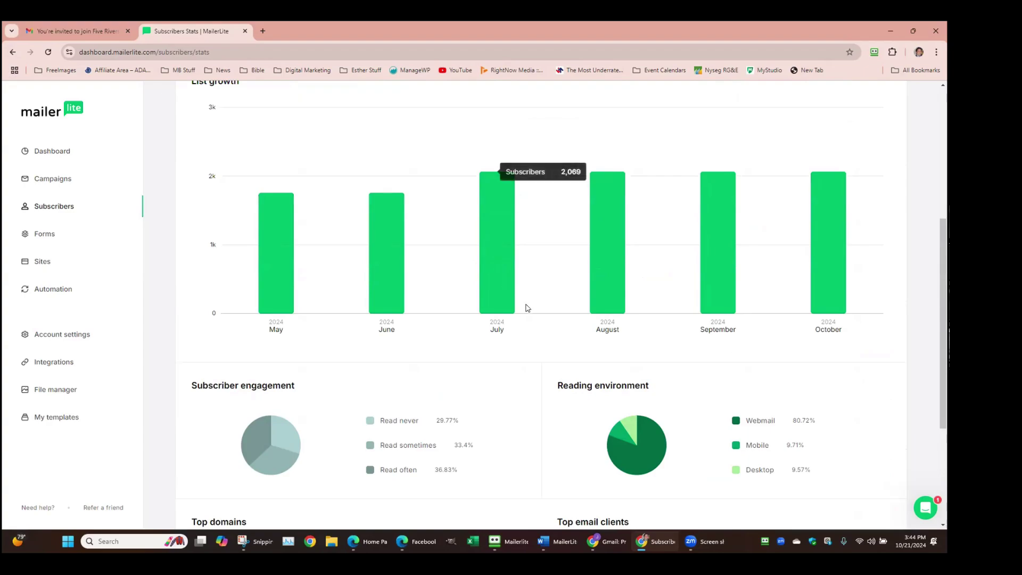
scroll(524, 304, up, 4)
scroll(525, 292, down, 2)
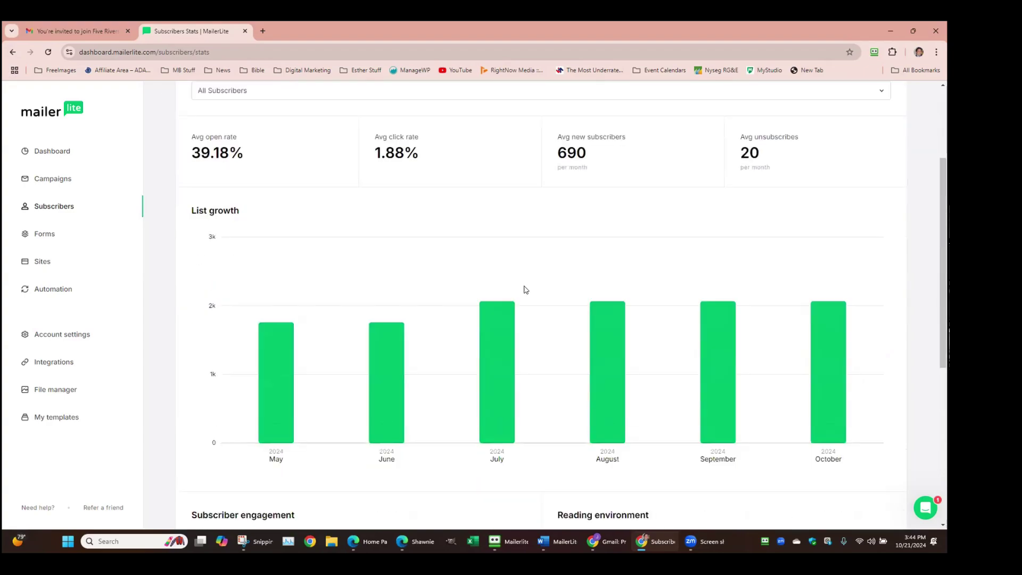
mouse_move(527, 267)
Highlight the average unsubscribes figure, then scroll to the top showing 39.18% open and 1.88% click rates
drag(750, 152, 740, 136)
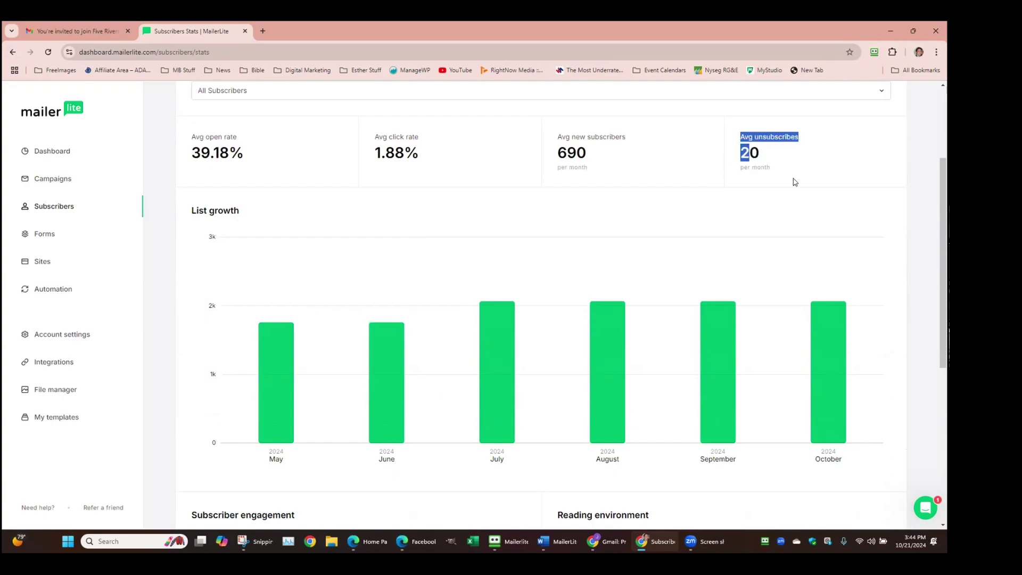
drag(795, 183, 789, 169)
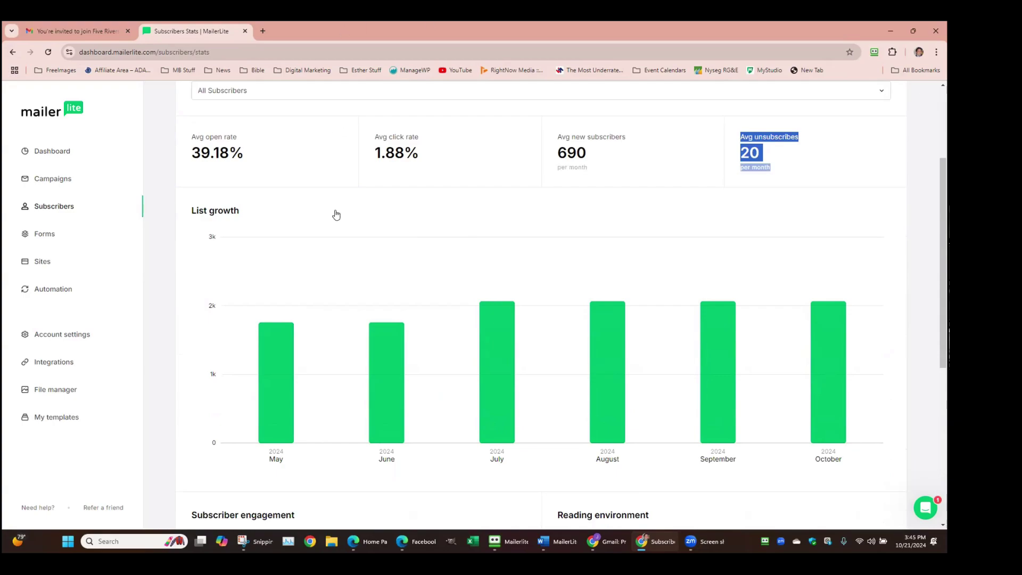
drag(388, 113, 393, 135)
scroll(362, 155, up, 2)
scroll(361, 155, up, 1)
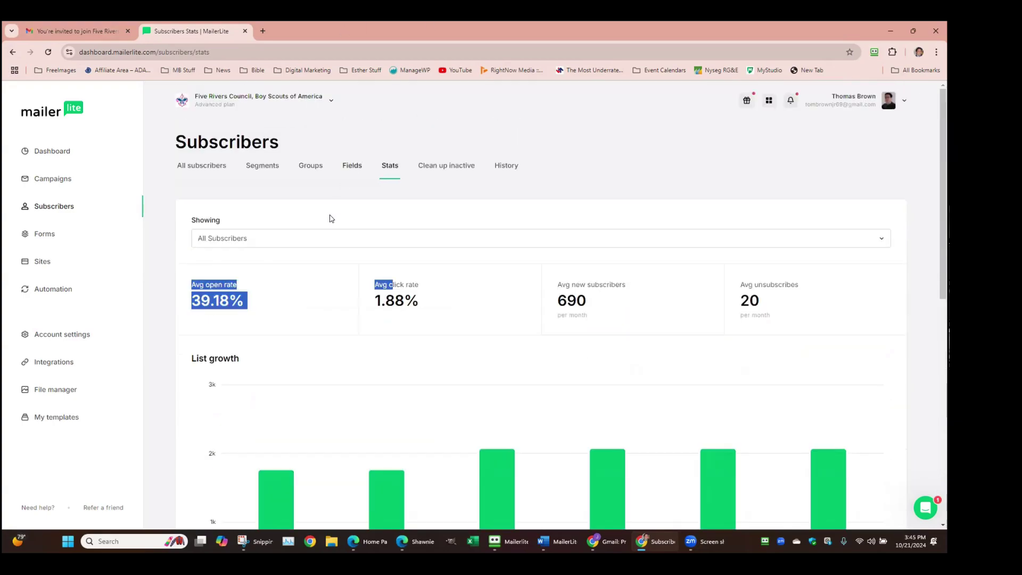
click(320, 250)
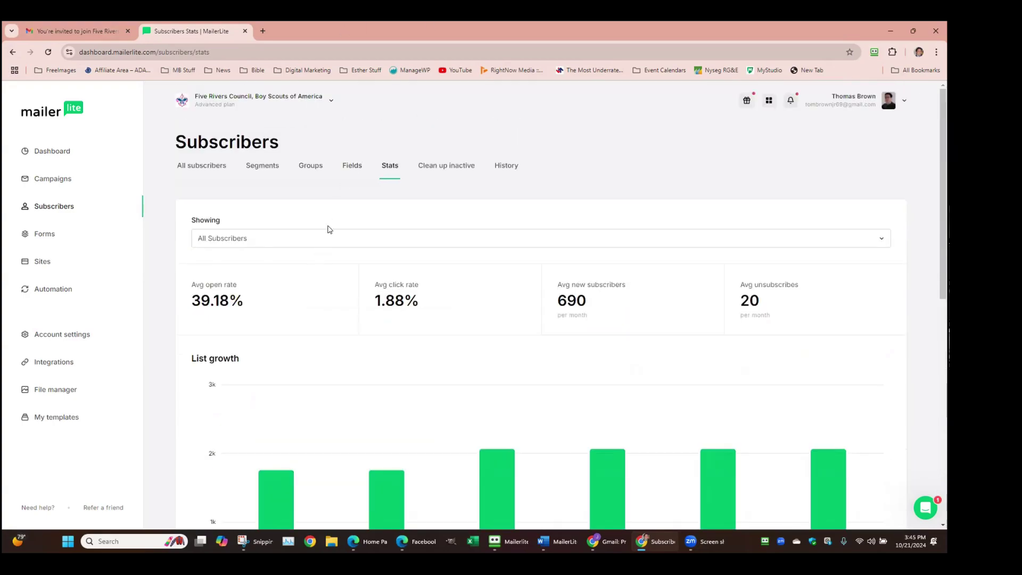